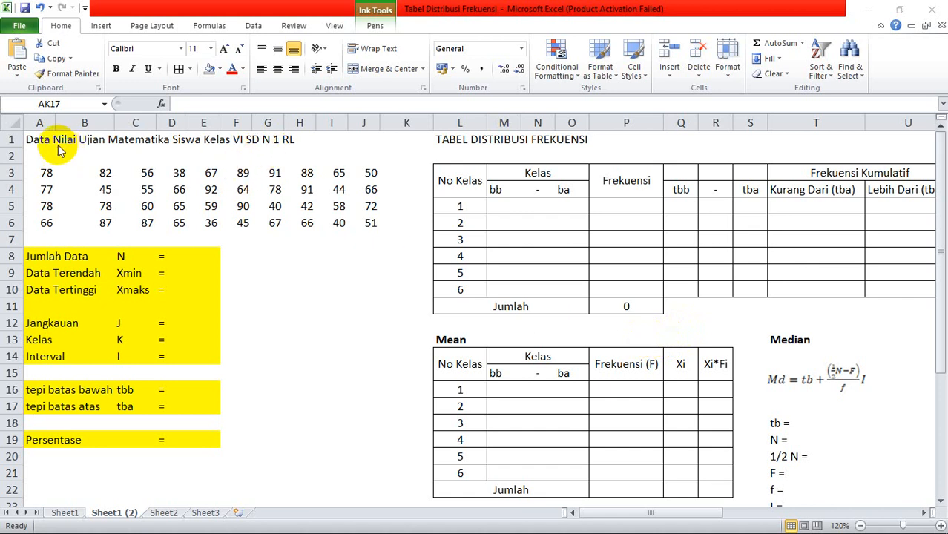
{"action": "left_click", "coordinate": [35, 138]}
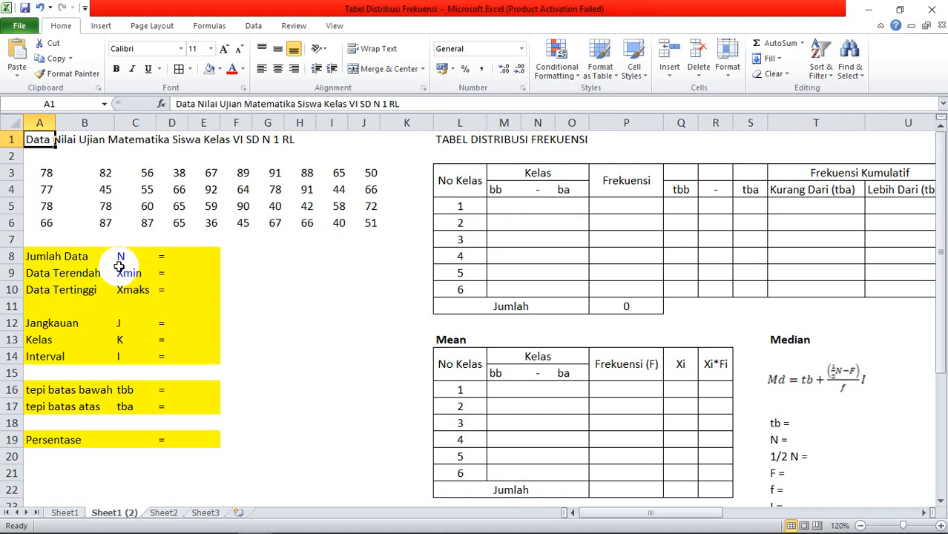
{"action": "left_click", "coordinate": [186, 258]}
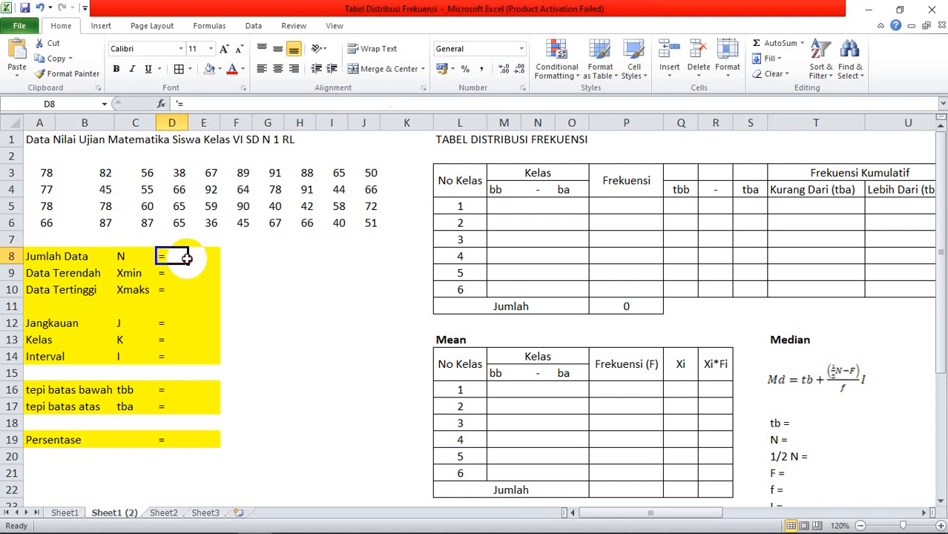
{"action": "left_click", "coordinate": [206, 257]}
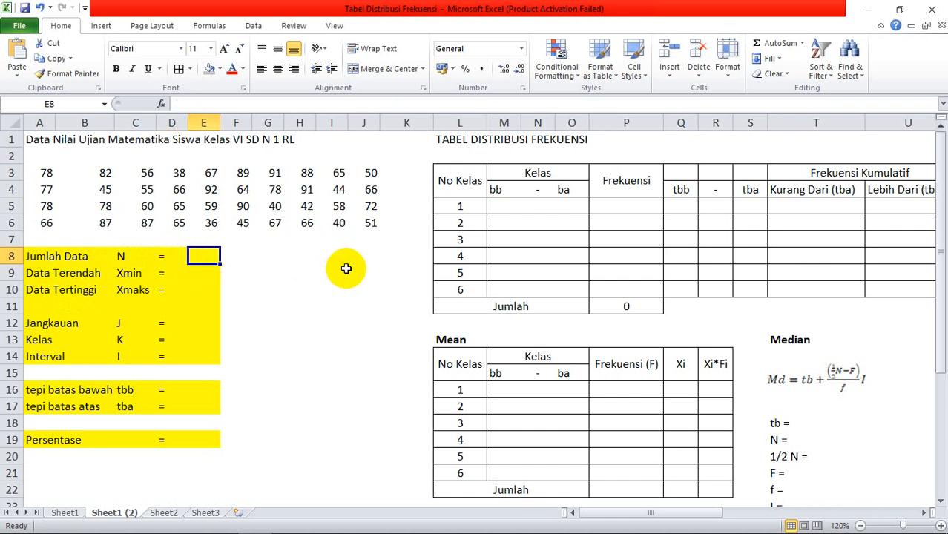
{"action": "type", "text": "="}
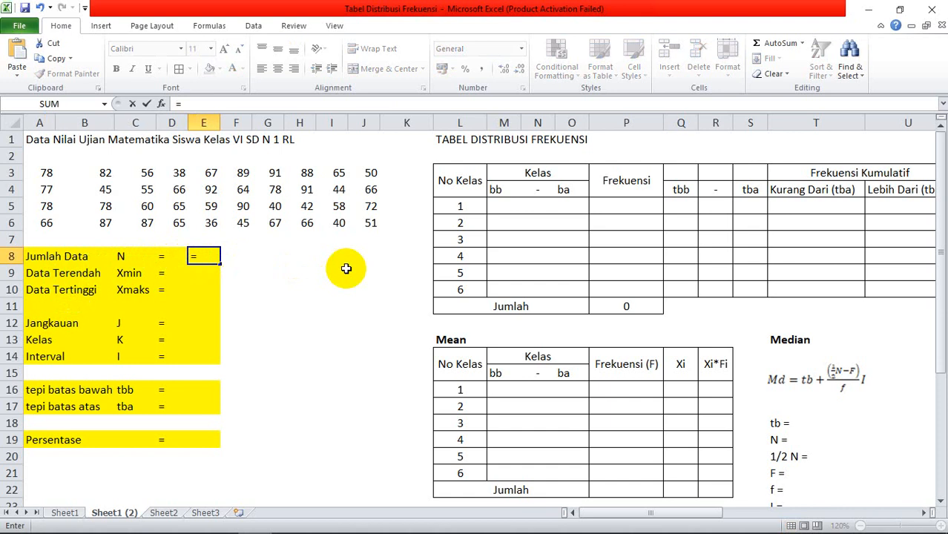
{"action": "type", "text": "count"}
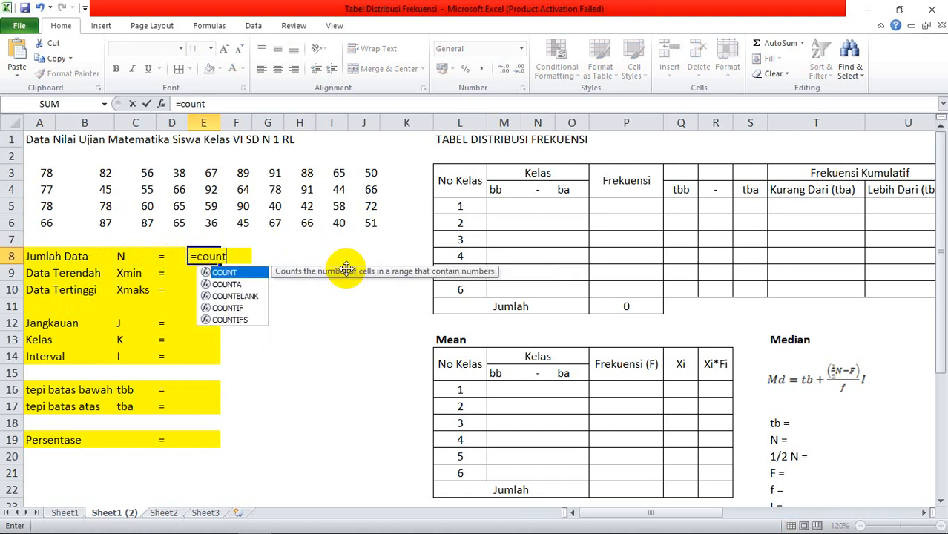
{"action": "double_click", "coordinate": [249, 274]}
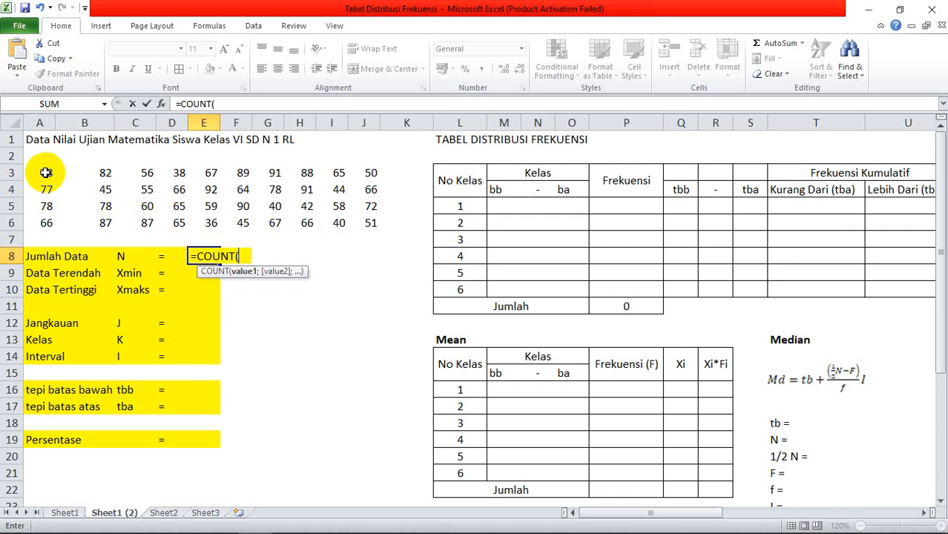
{"action": "left_click_drag", "start_coordinate": [46, 172], "coordinate": [360, 226]}
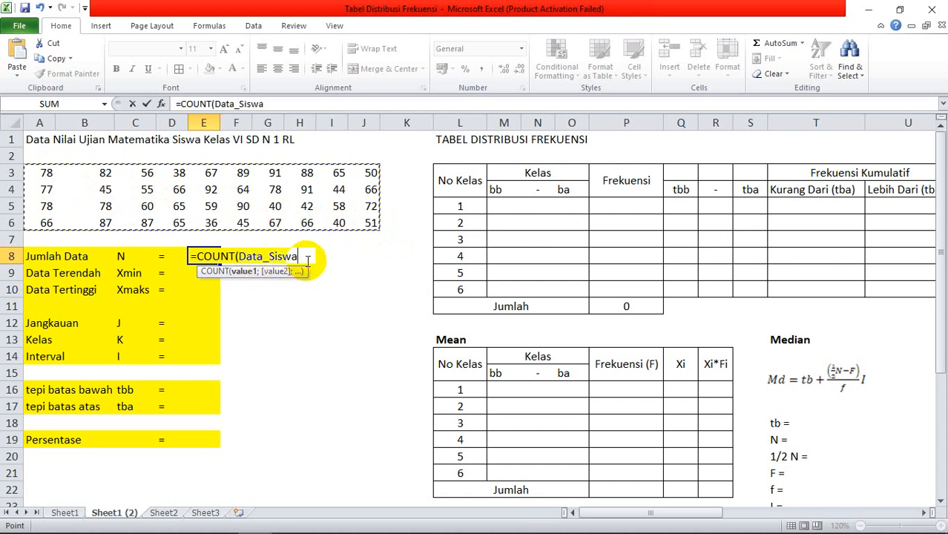
{"action": "key", "text": "Escape"}
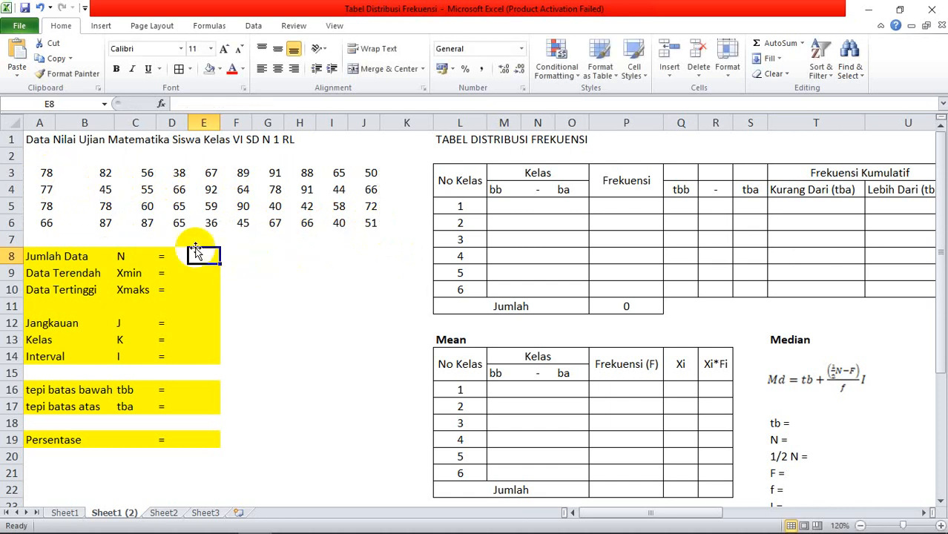
Step: Select the exam scores in A3:J6 and check the name defined for that range
{"action": "left_click", "coordinate": [45, 172]}
{"action": "left_click_drag", "start_coordinate": [45, 172], "coordinate": [367, 223]}
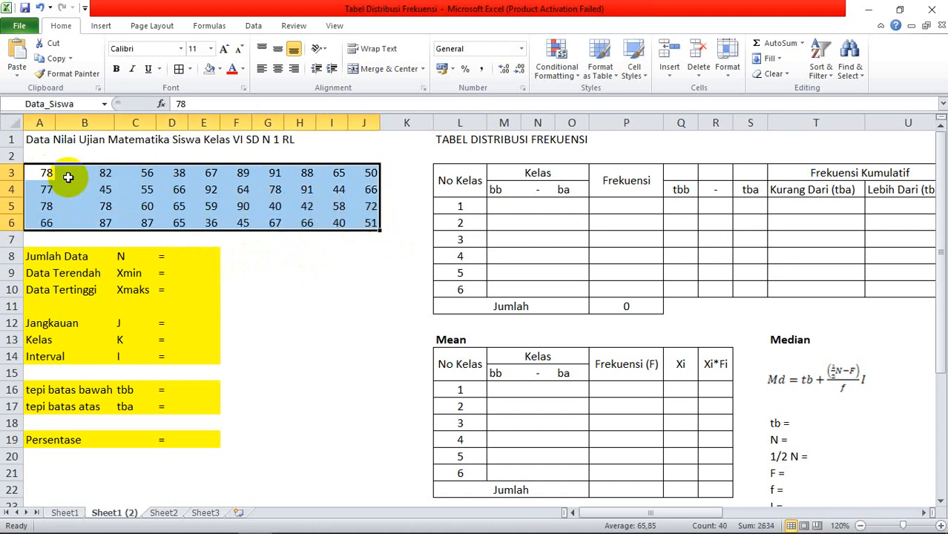
{"action": "left_click_drag", "start_coordinate": [54, 174], "coordinate": [367, 222]}
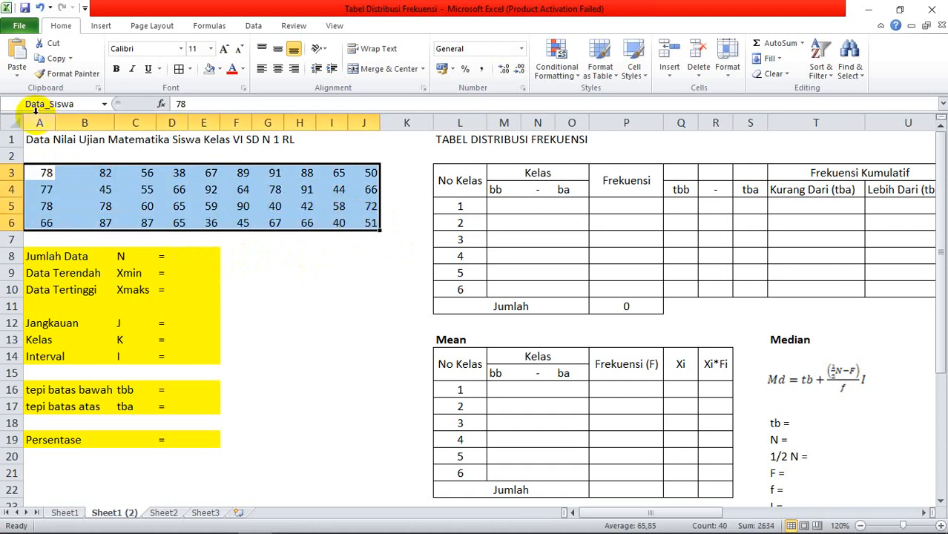
{"action": "left_click", "coordinate": [85, 105]}
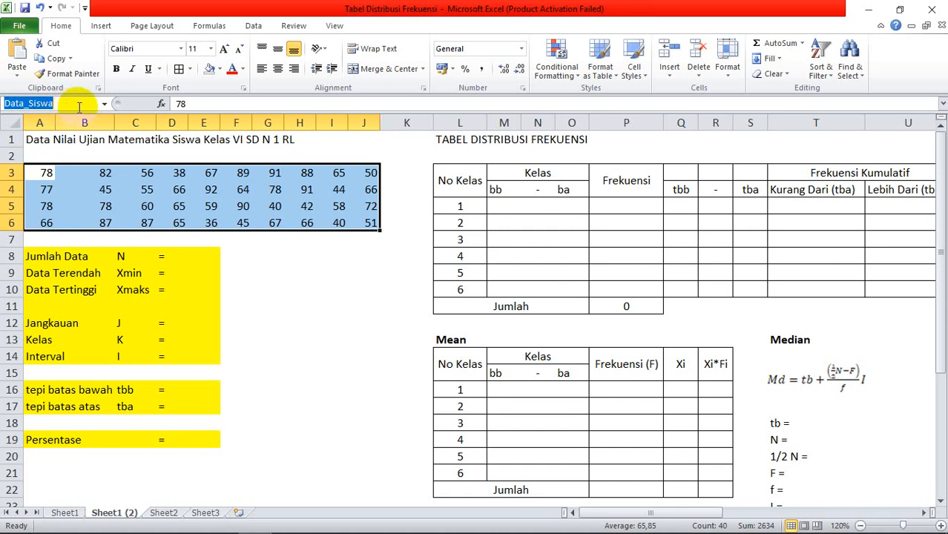
{"action": "key", "text": "Escape"}
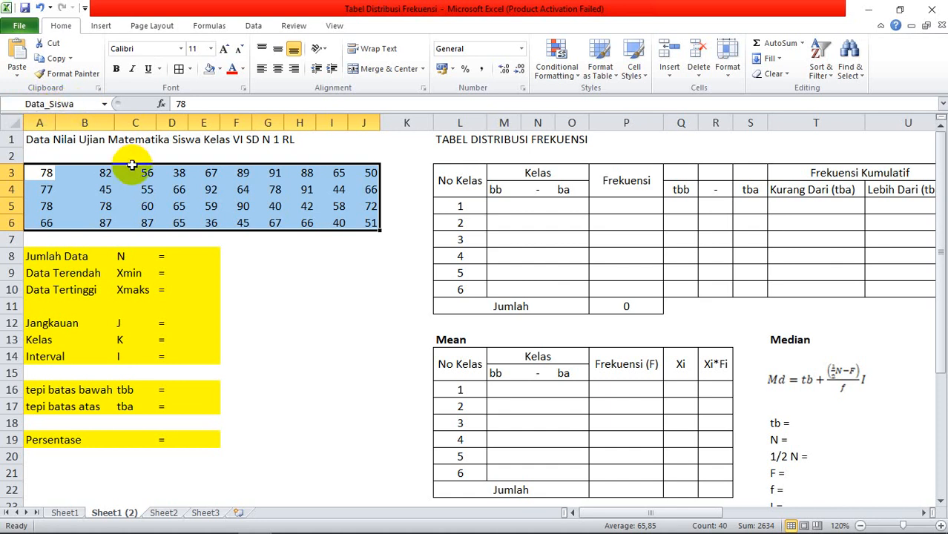
{"action": "left_click_drag", "start_coordinate": [42, 168], "coordinate": [365, 216]}
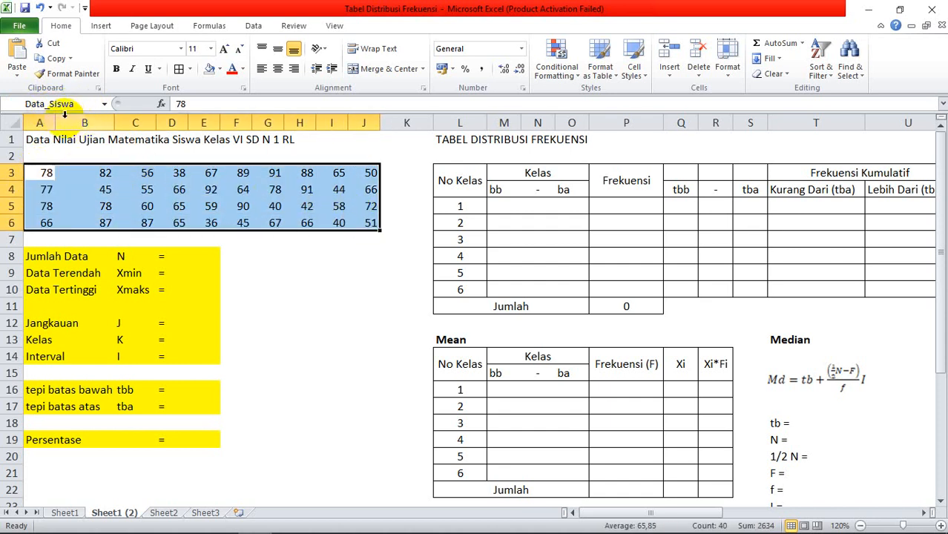
Step: Begin a COUNT formula in cell E8 for Jumlah Data (N)
{"action": "left_click", "coordinate": [205, 255]}
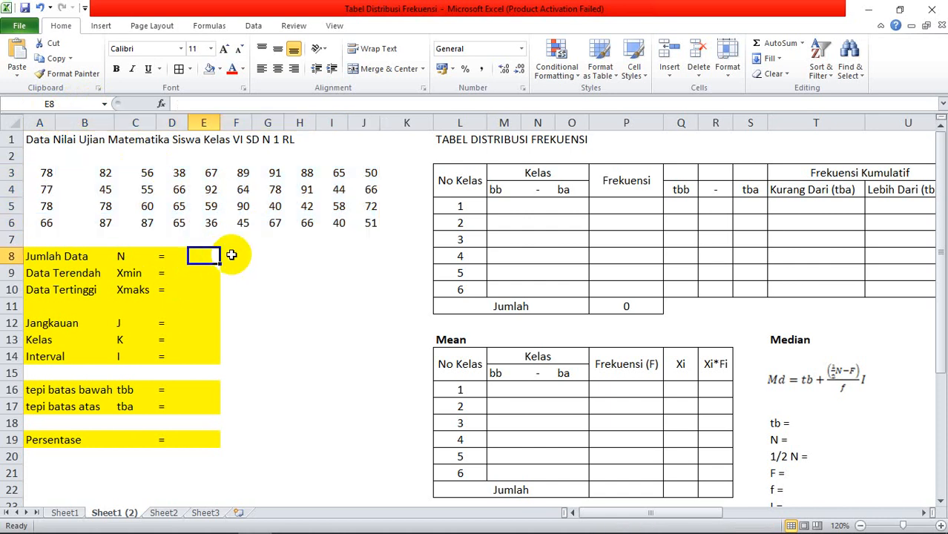
{"action": "type", "text": "="}
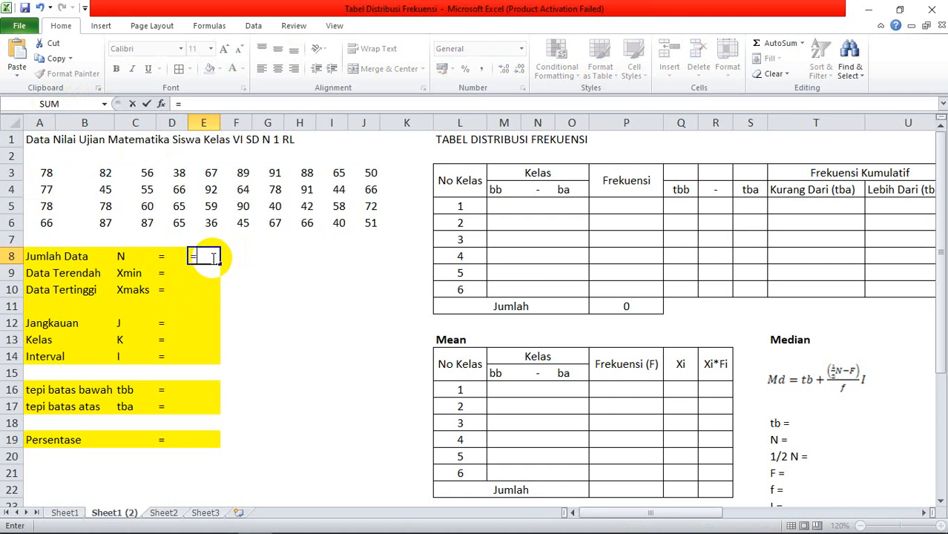
{"action": "type", "text": "count"}
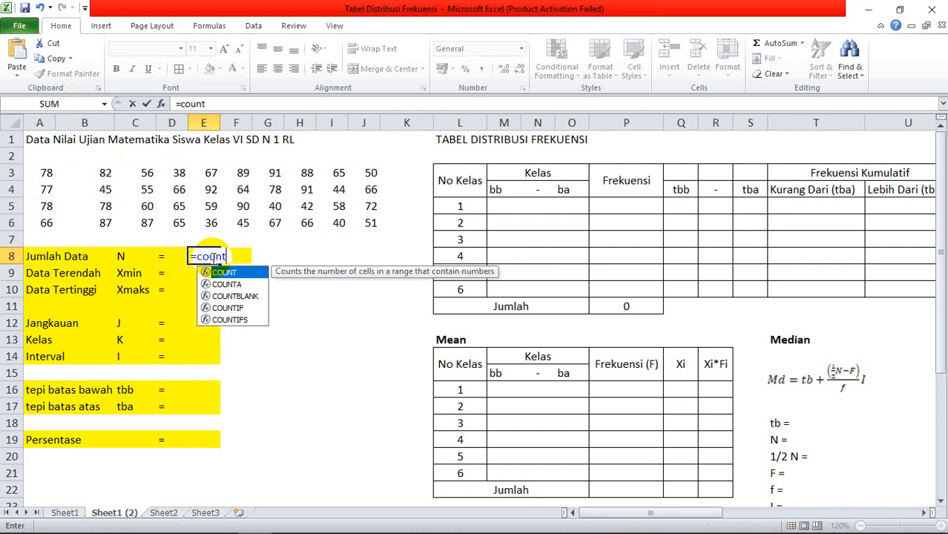
{"action": "double_click", "coordinate": [242, 274]}
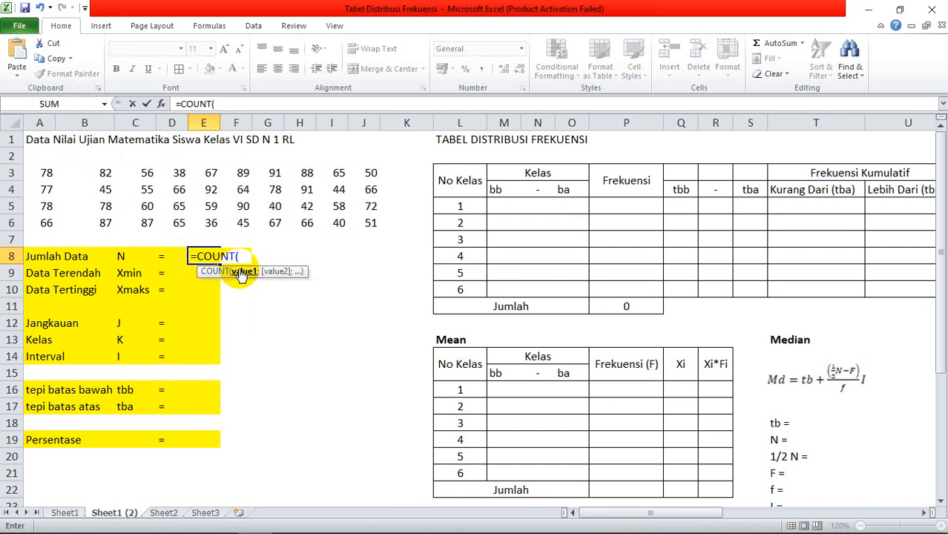
Step: Try the worksheet-level and workbook-level Data_Siswa names as the COUNT argument, removing each one again
{"action": "type", "text": "Da"}
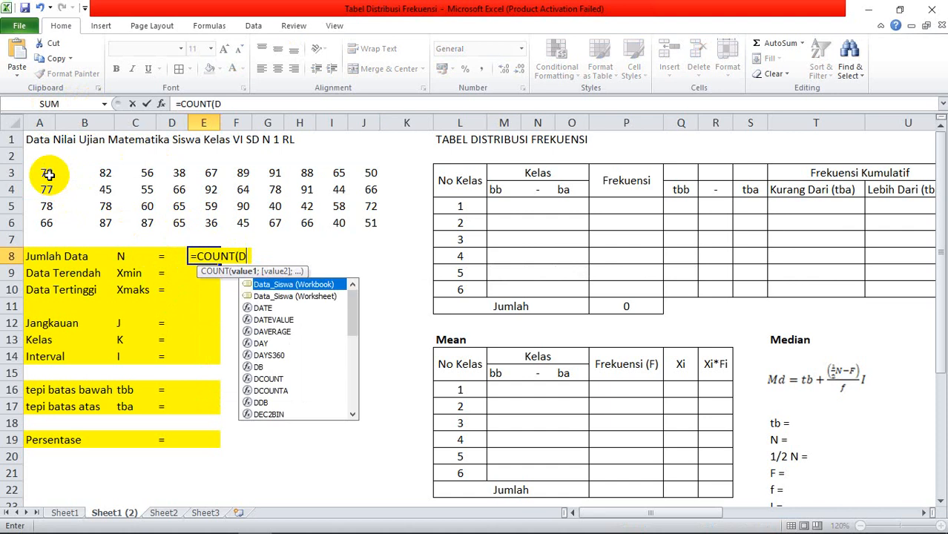
{"action": "double_click", "coordinate": [292, 296]}
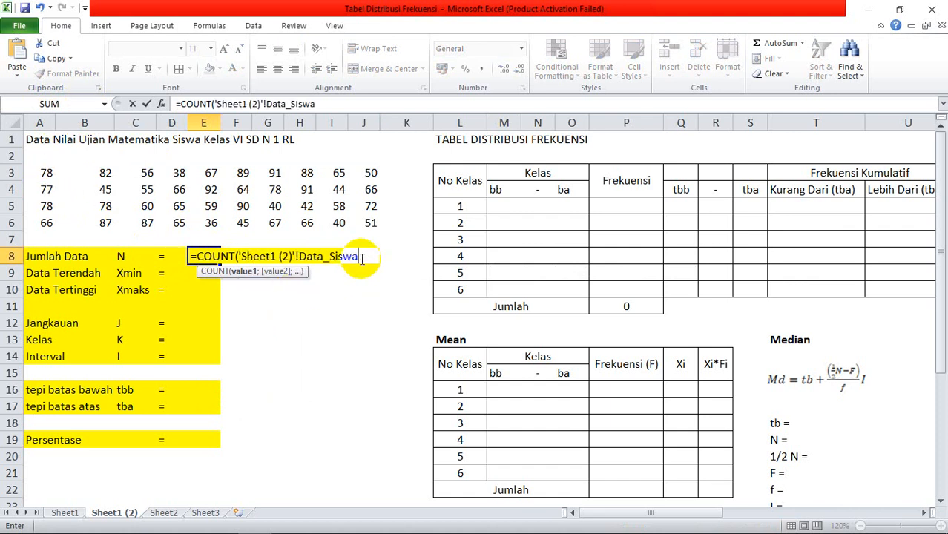
{"action": "left_click_drag", "start_coordinate": [359, 256], "coordinate": [240, 257]}
{"action": "key", "text": "BackSpace"}
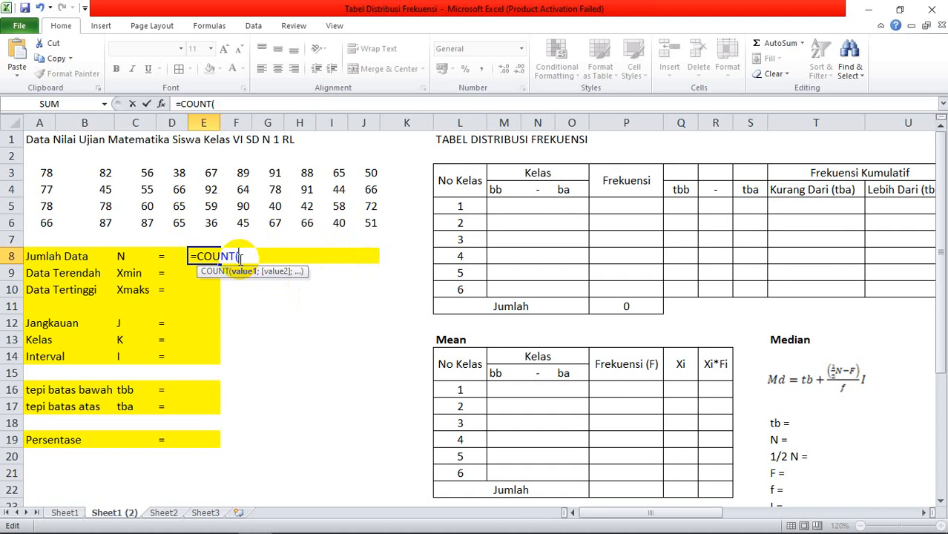
{"action": "type", "text": "data"}
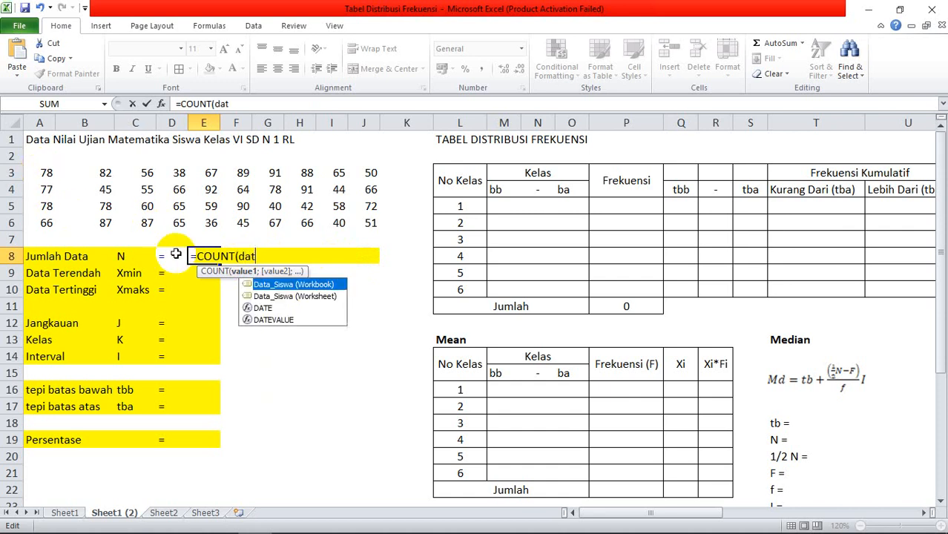
{"action": "double_click", "coordinate": [310, 285]}
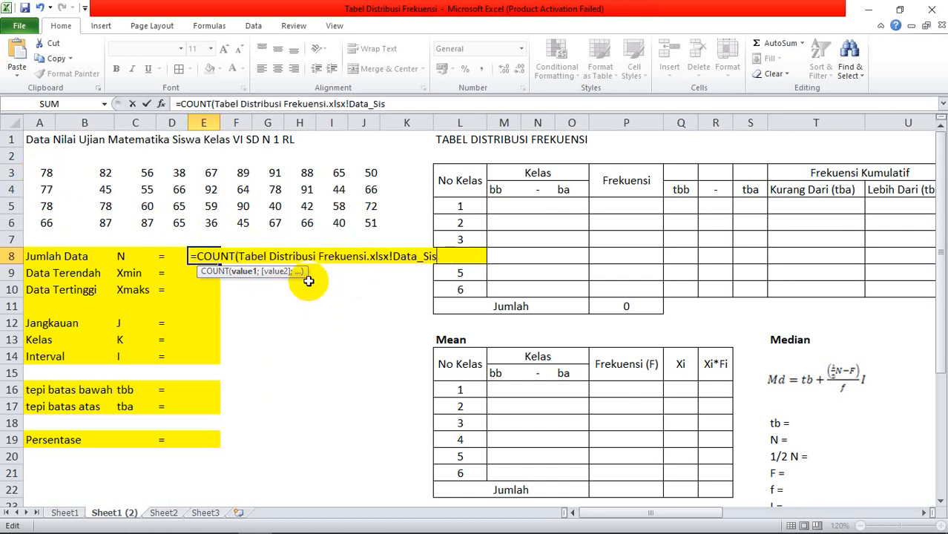
{"action": "key", "text": "BackSpace"}
{"action": "key", "text": "BackSpace"}
{"action": "key", "text": "BackSpace"}
{"action": "key", "text": "BackSpace"}
{"action": "key", "text": "BackSpace"}
{"action": "key", "text": "BackSpace"}
{"action": "key", "text": "BackSpace"}
{"action": "key", "text": "BackSpace"}
{"action": "key", "text": "BackSpace"}
{"action": "key", "text": "BackSpace"}
{"action": "key", "text": "BackSpace"}
{"action": "key", "text": "BackSpace"}
{"action": "key", "text": "BackSpace"}
{"action": "key", "text": "BackSpace"}
{"action": "key", "text": "BackSpace"}
{"action": "key", "text": "BackSpace"}
{"action": "key", "text": "BackSpace"}
{"action": "key", "text": "BackSpace"}
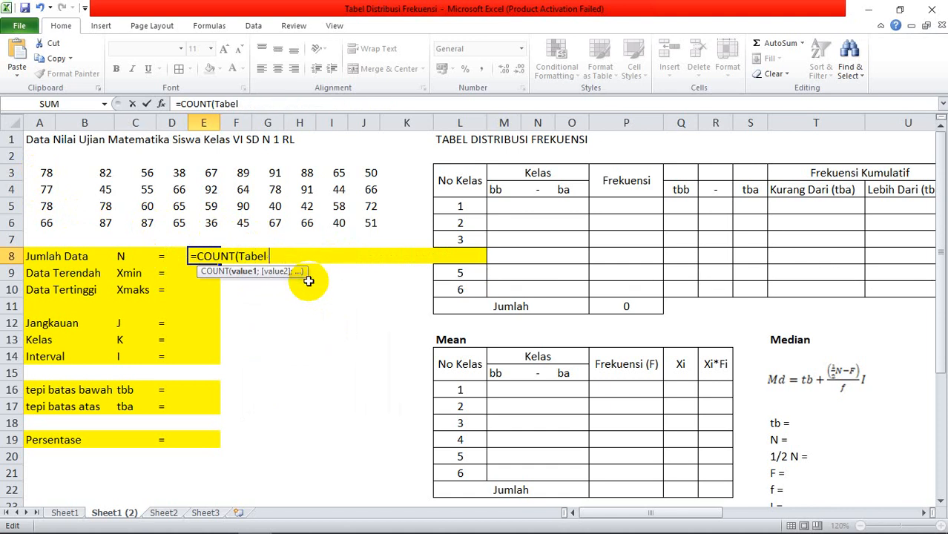
{"action": "key", "text": "BackSpace"}
{"action": "key", "text": "BackSpace"}
{"action": "type", "text": "da"}
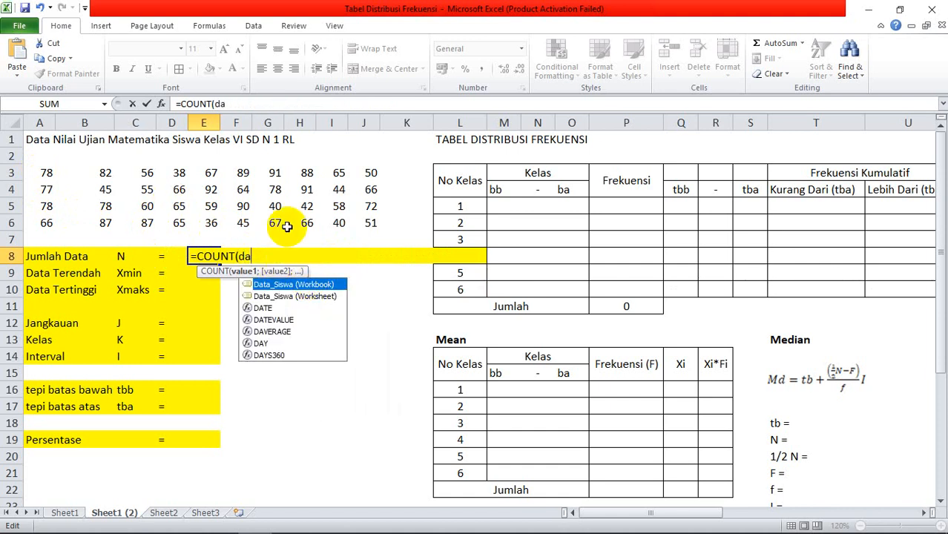
{"action": "key", "text": "BackSpace"}
{"action": "key", "text": "BackSpace"}
Step: Use the score range A3:J6 as the COUNT argument and enter the formula in E8
{"action": "left_click_drag", "start_coordinate": [34, 165], "coordinate": [371, 224]}
{"action": "key", "text": "Return"}
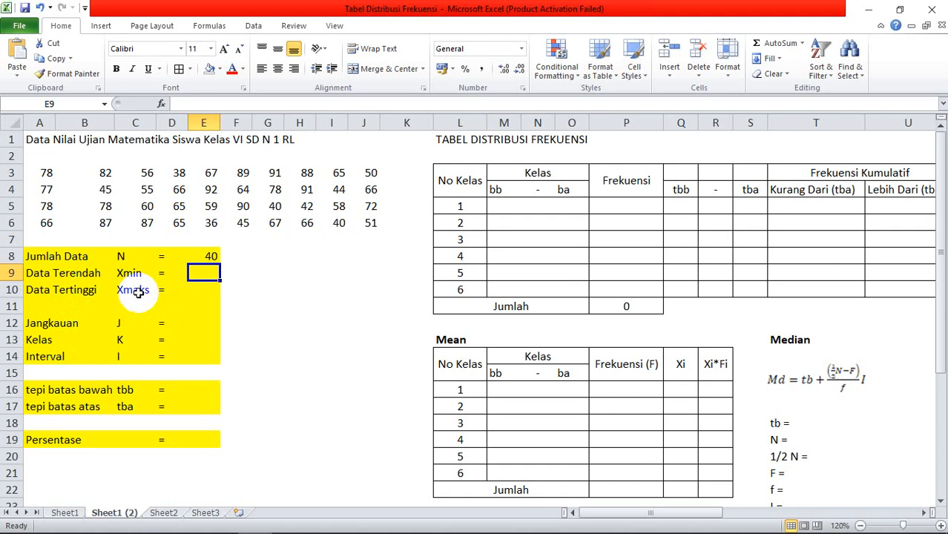
Step: Calculate Data Terendah (Xmin) in cell E9 with the formula =MIN(Data_Siswa) over the scores in A3:J6
{"action": "double_click", "coordinate": [203, 273]}
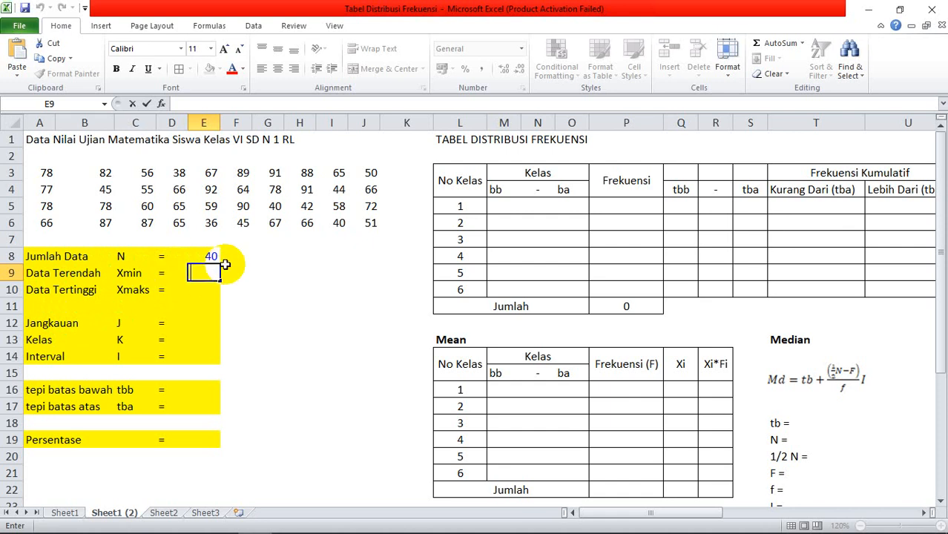
{"action": "type", "text": "="}
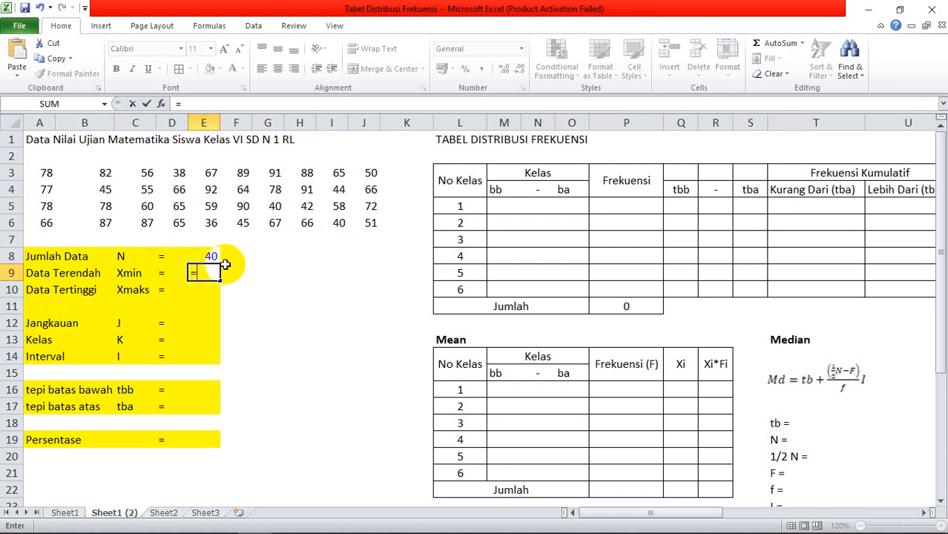
{"action": "type", "text": "m"}
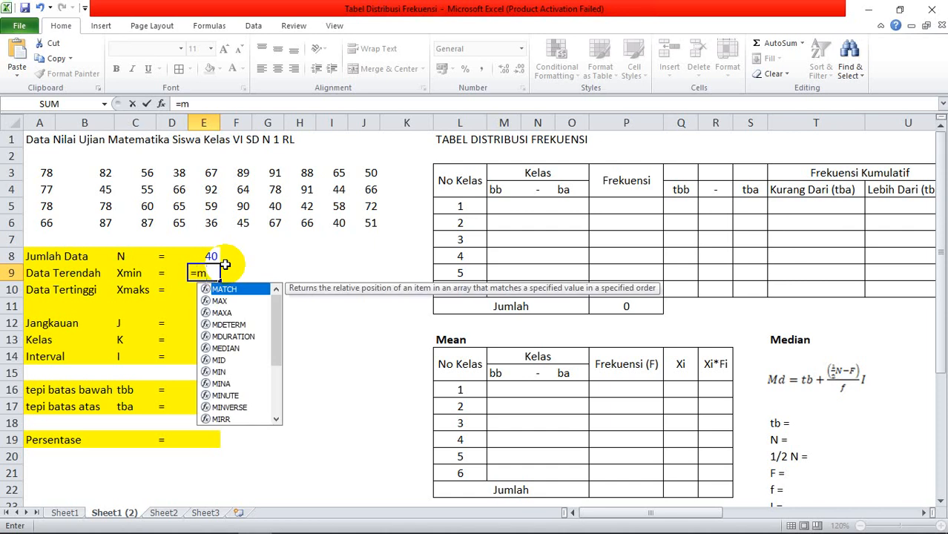
{"action": "type", "text": "in"}
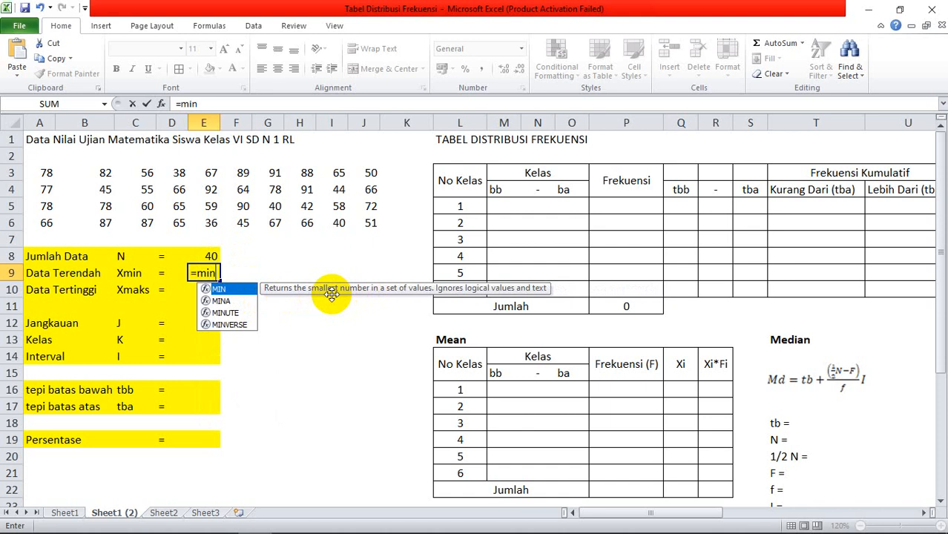
{"action": "double_click", "coordinate": [226, 290]}
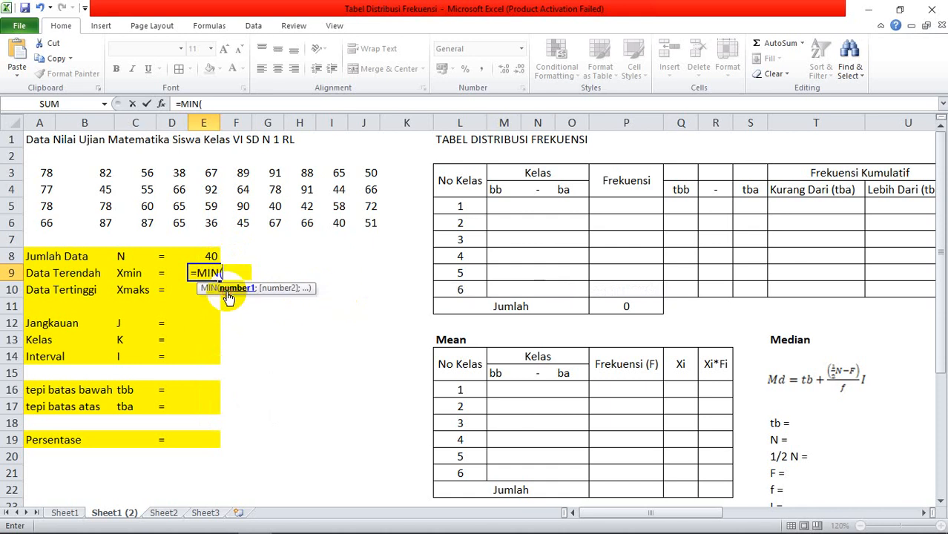
{"action": "left_click_drag", "start_coordinate": [27, 179], "coordinate": [358, 220]}
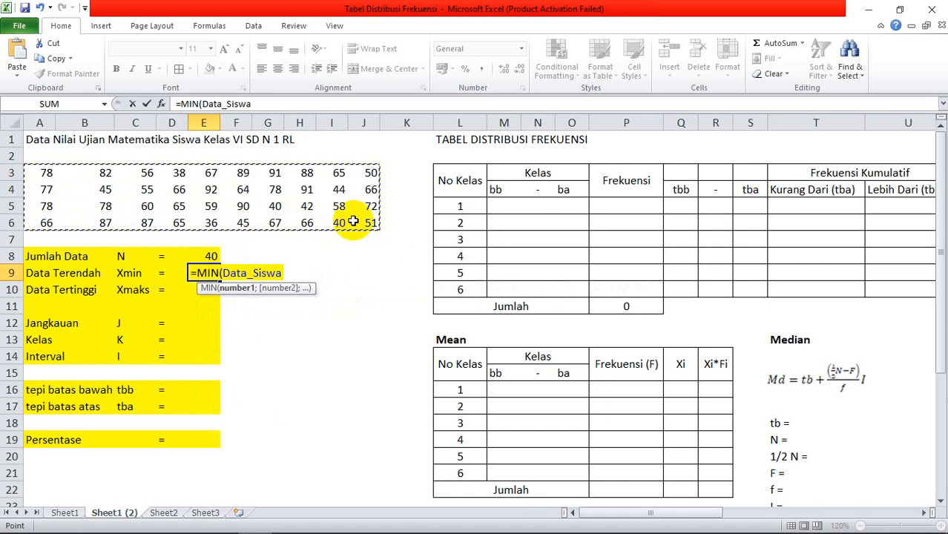
{"action": "key", "text": "Return"}
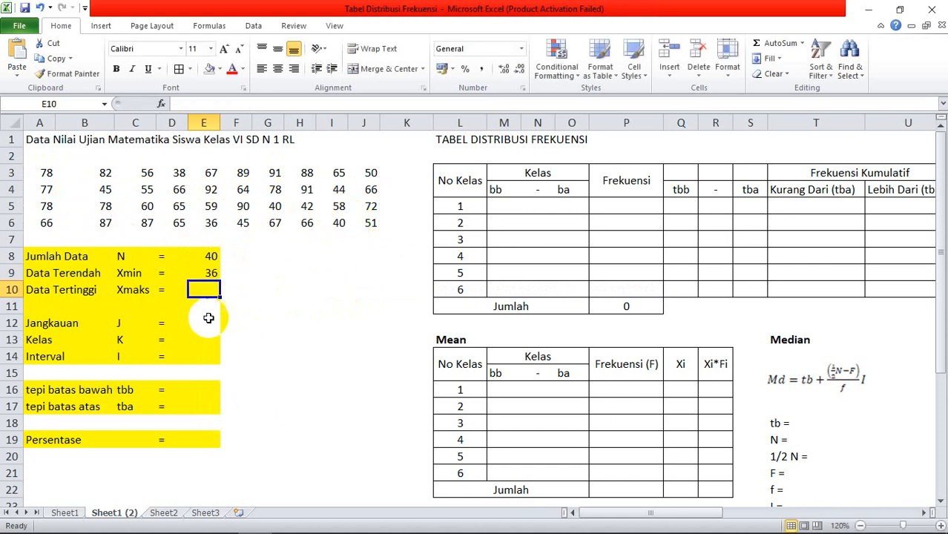
{"action": "left_click", "coordinate": [199, 273]}
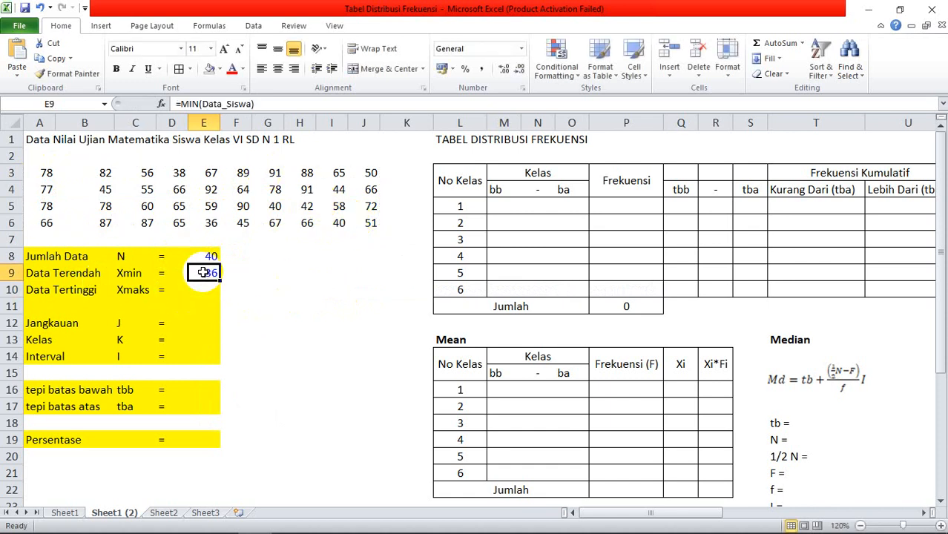
Step: Fill cell E6, the score matching the lowest value, with yellow
{"action": "left_click", "coordinate": [211, 225]}
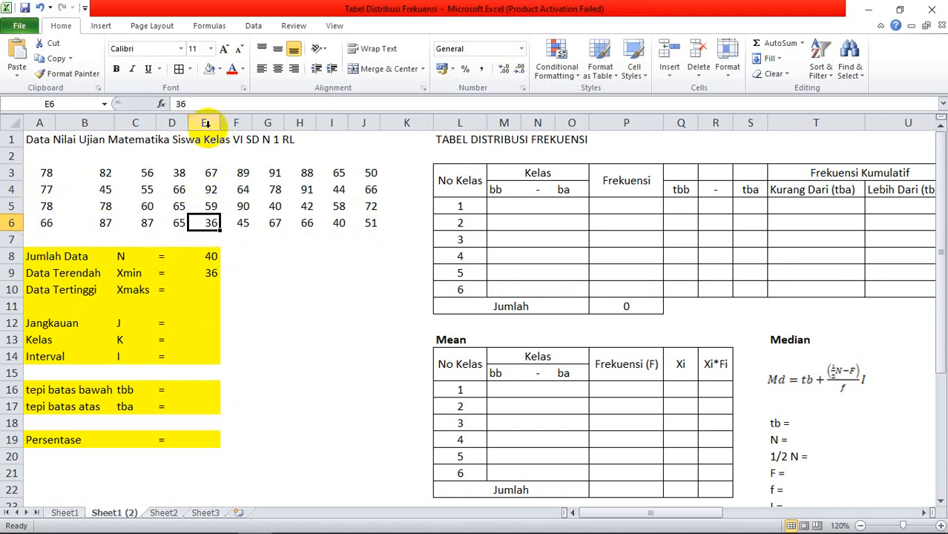
{"action": "left_click", "coordinate": [220, 69]}
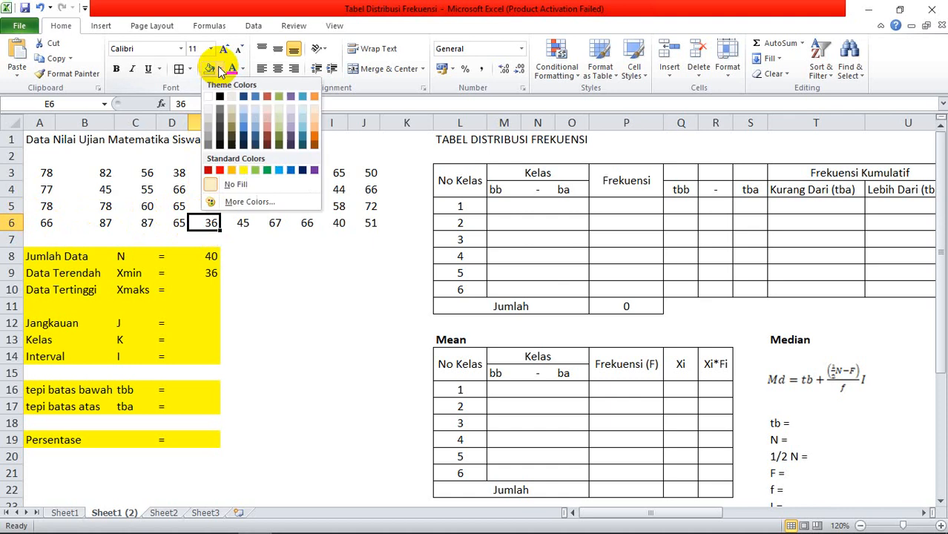
{"action": "left_click", "coordinate": [242, 172]}
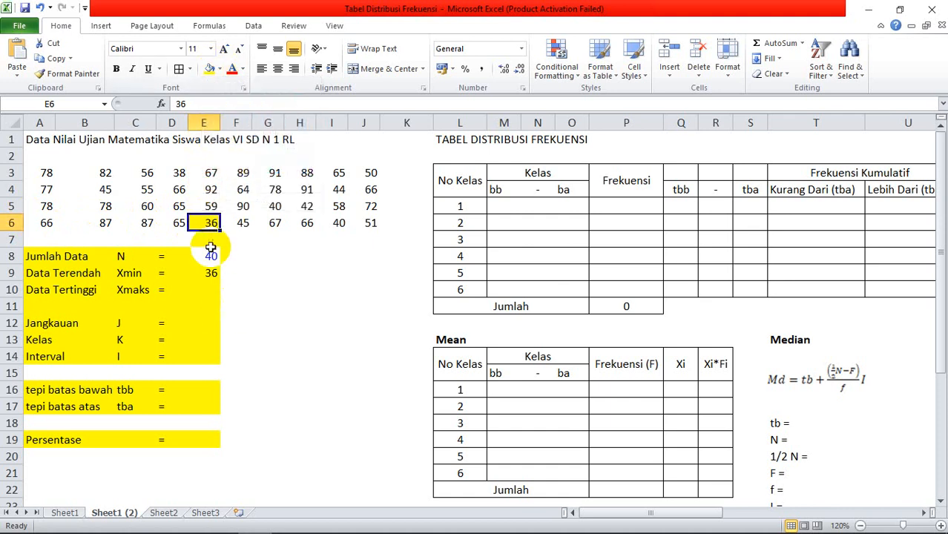
Step: Calculate Data Tertinggi (Xmaks) in cell E10 with MAX over the scores in A3:J6, and fill the matching score in E4 yellow
{"action": "left_click", "coordinate": [203, 289]}
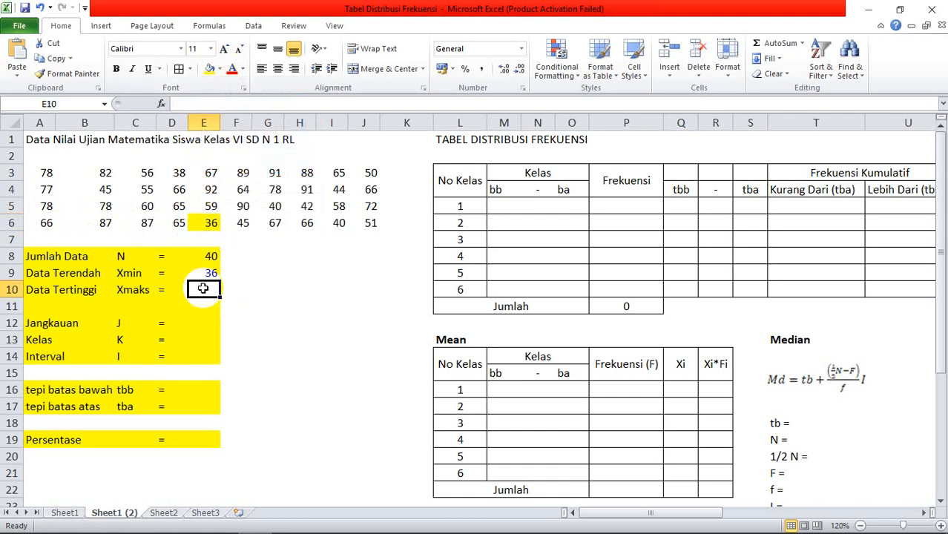
{"action": "type", "text": "=ma"}
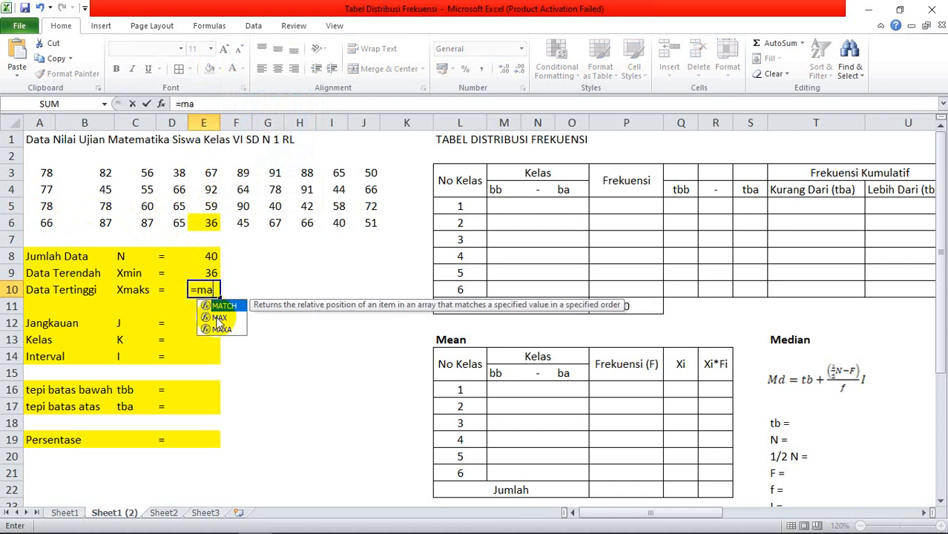
{"action": "double_click", "coordinate": [220, 317]}
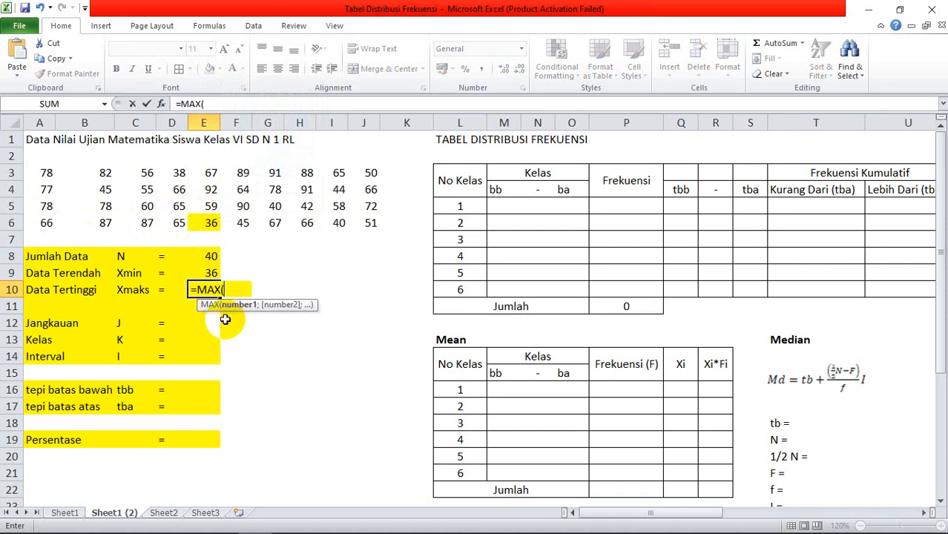
{"action": "left_click_drag", "start_coordinate": [42, 173], "coordinate": [358, 221]}
{"action": "key", "text": "Return"}
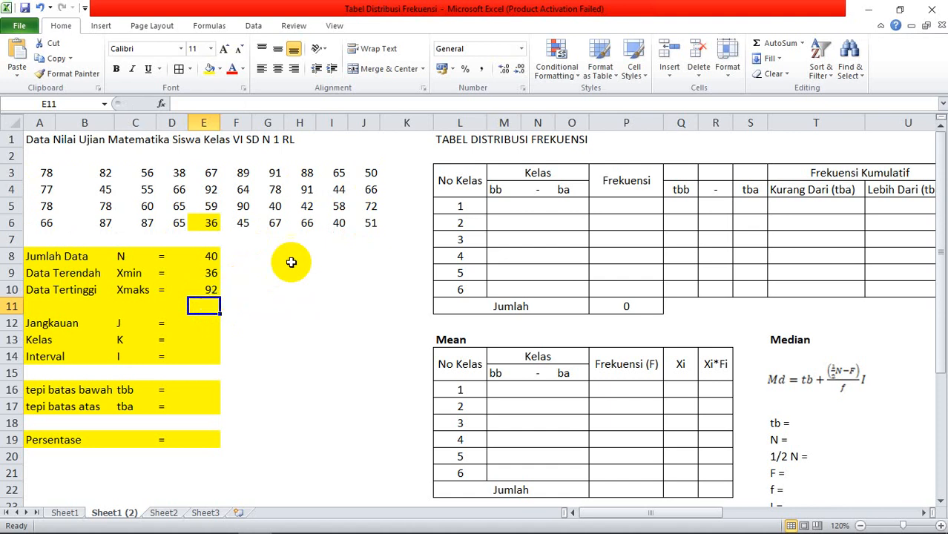
{"action": "left_click", "coordinate": [209, 190]}
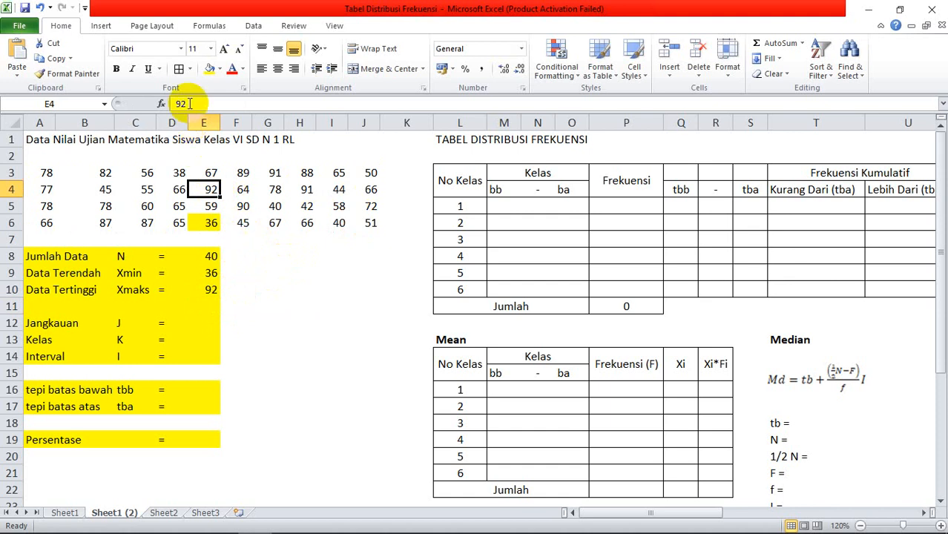
{"action": "left_click", "coordinate": [210, 69]}
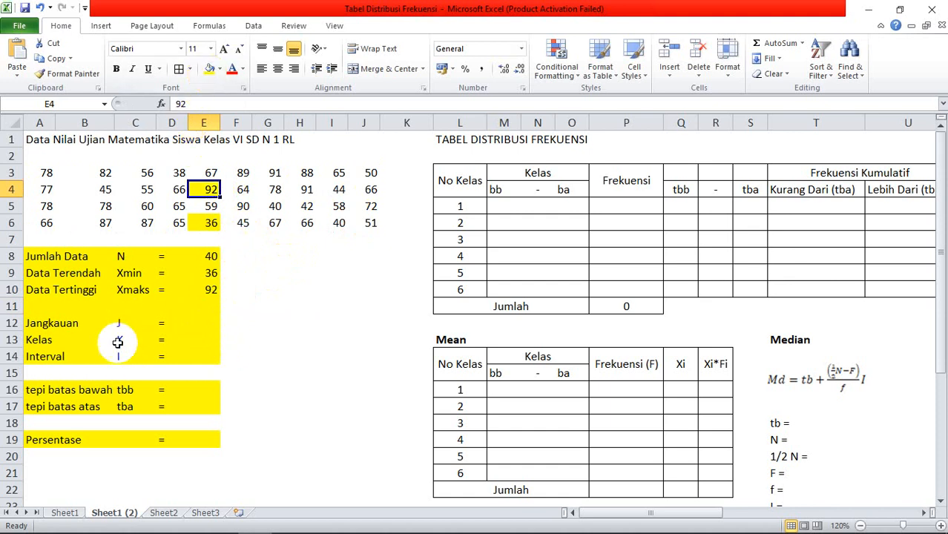
Step: Try handwriting the range formula for J in thin red ink beside the Jangkauan row, erasing the strokes again
{"action": "left_click", "coordinate": [196, 324]}
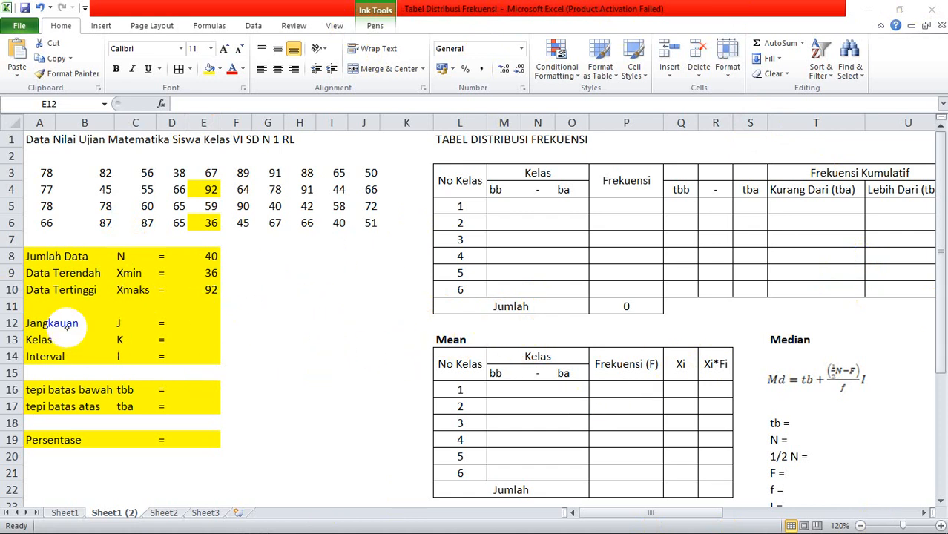
{"action": "key", "text": "Escape"}
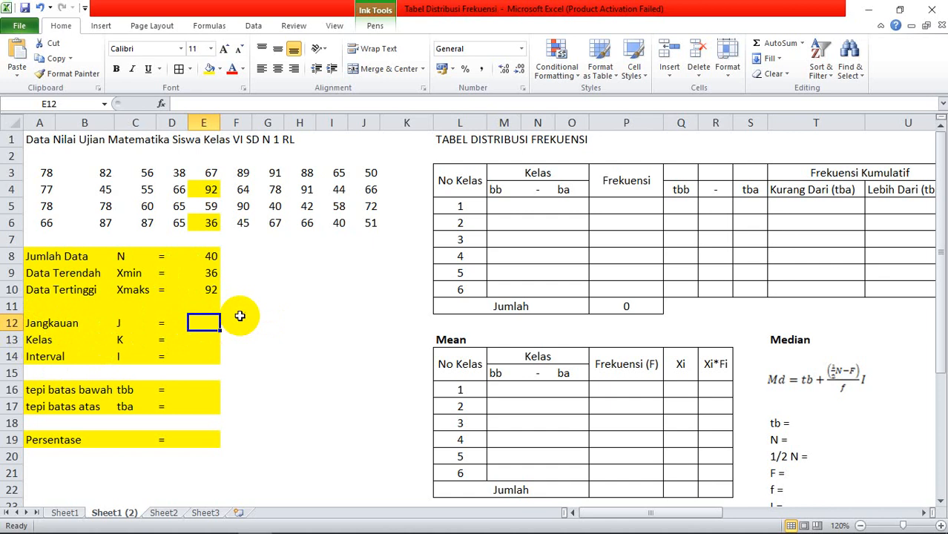
{"action": "right_click", "coordinate": [240, 316]}
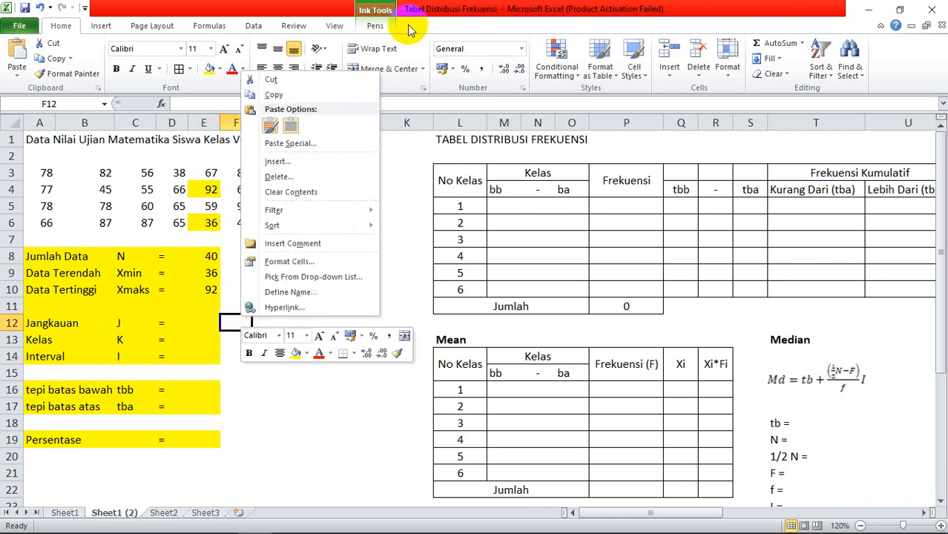
{"action": "left_click", "coordinate": [375, 26]}
{"action": "left_click", "coordinate": [377, 25]}
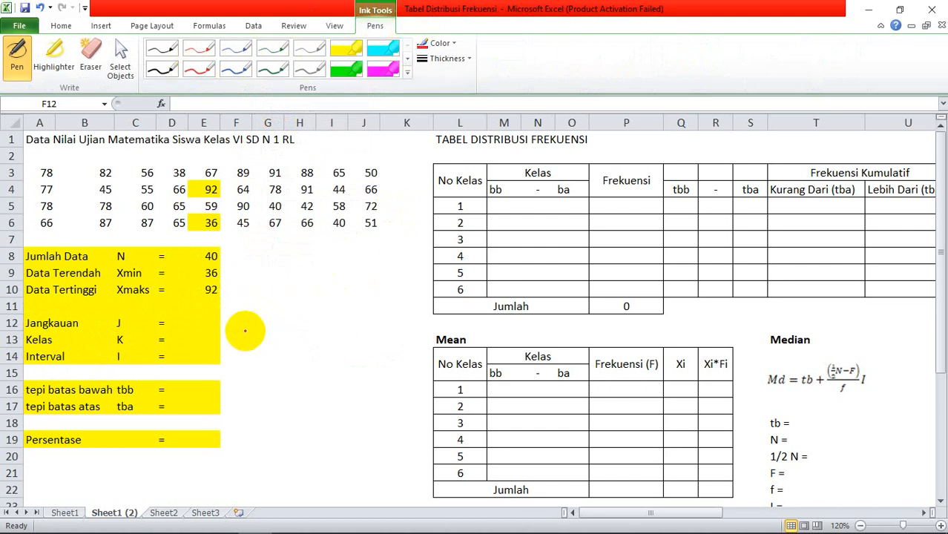
{"action": "mouse_move", "coordinate": [246, 331]}
{"action": "left_mouse_down"}
{"action": "mouse_move", "coordinate": [259, 343]}
{"action": "mouse_move", "coordinate": [245, 345]}
{"action": "mouse_move", "coordinate": [346, 337]}
{"action": "left_mouse_up"}
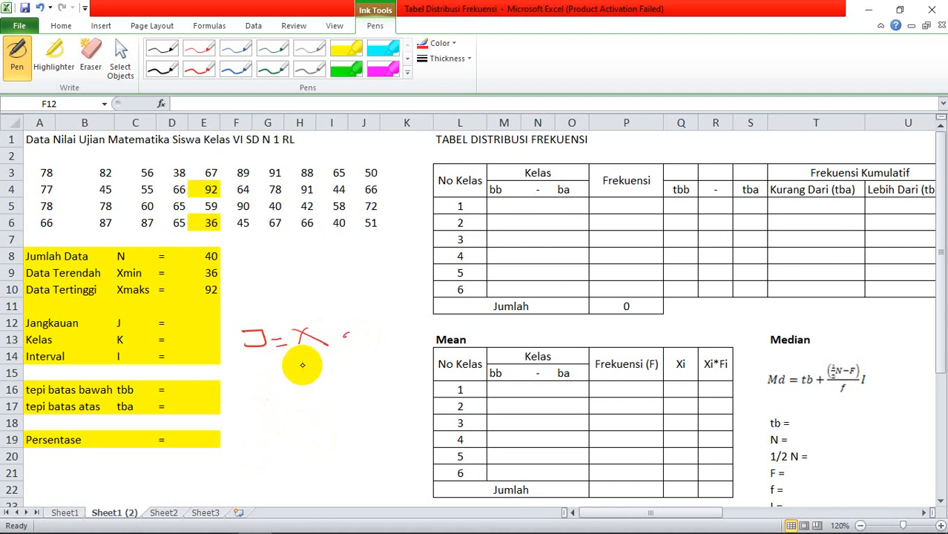
{"action": "left_click_drag", "start_coordinate": [333, 345], "coordinate": [399, 344]}
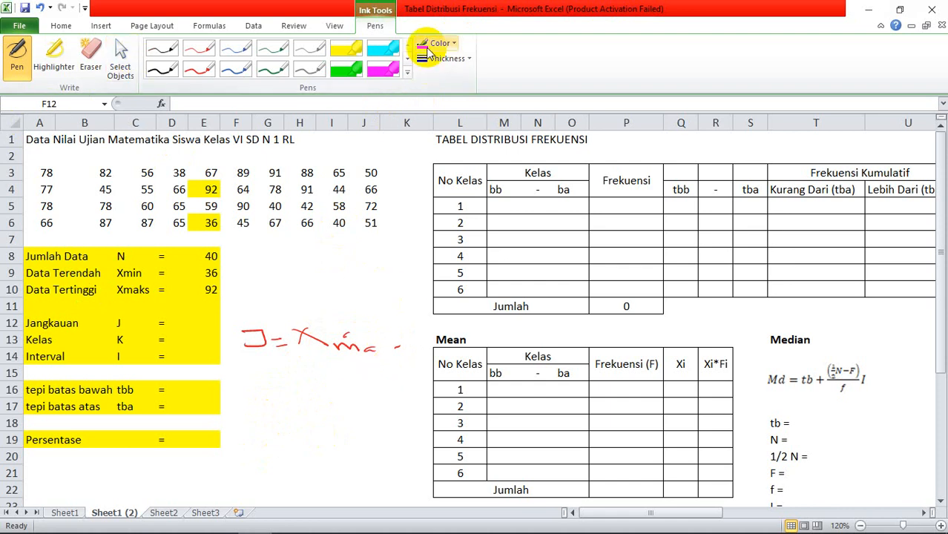
{"action": "left_click", "coordinate": [91, 54]}
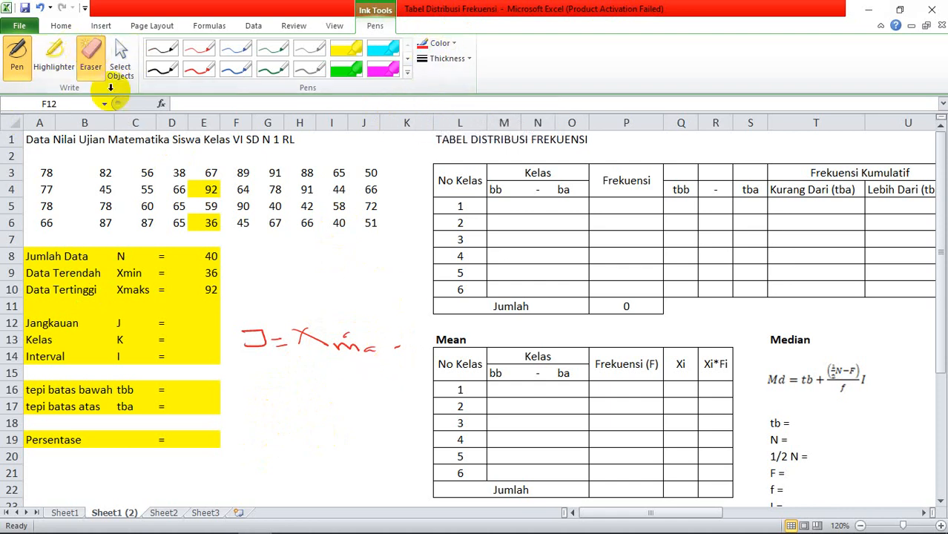
{"action": "mouse_move", "coordinate": [388, 361]}
{"action": "left_mouse_down"}
{"action": "mouse_move", "coordinate": [254, 335]}
{"action": "mouse_move", "coordinate": [346, 333]}
{"action": "left_mouse_up"}
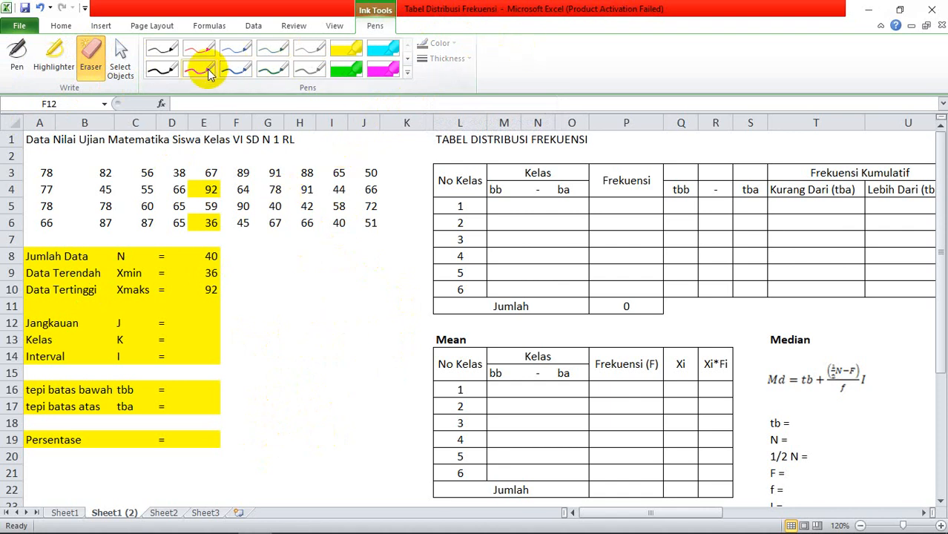
Step: Handwrite the formula J = Xmax - Xmin + 1 with a thicker red pen beside the Jangkauan row
{"action": "left_click", "coordinate": [231, 70]}
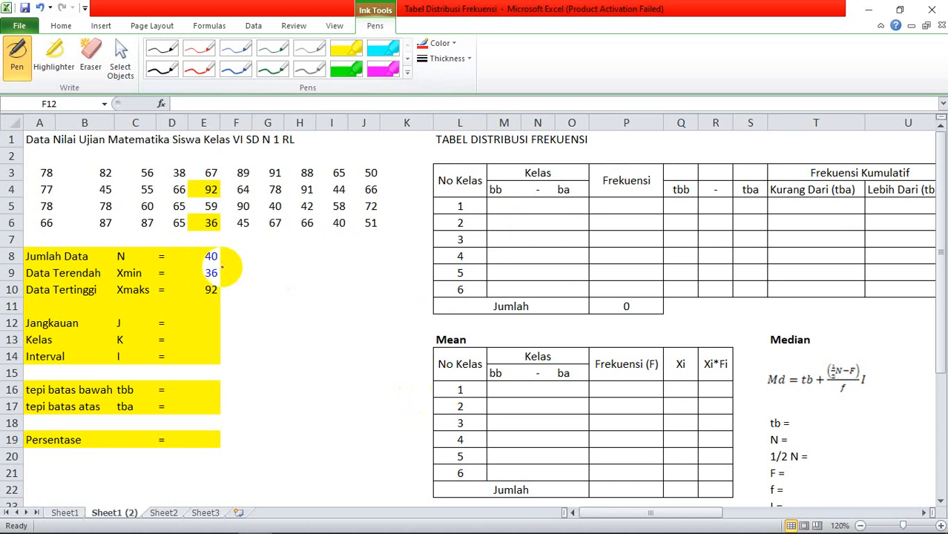
{"action": "mouse_move", "coordinate": [219, 320]}
{"action": "left_mouse_down"}
{"action": "mouse_move", "coordinate": [227, 317]}
{"action": "mouse_move", "coordinate": [221, 328]}
{"action": "mouse_move", "coordinate": [288, 325]}
{"action": "left_mouse_up"}
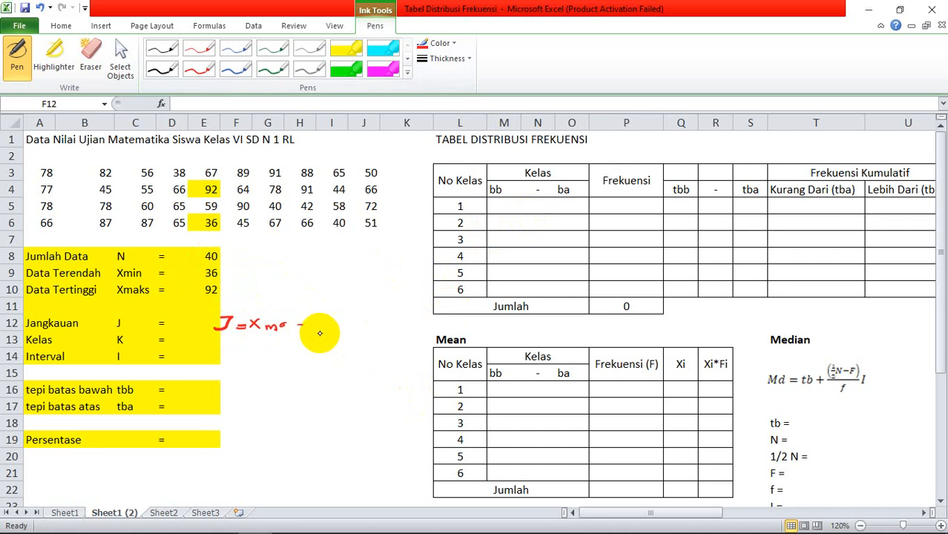
{"action": "left_click_drag", "start_coordinate": [295, 324], "coordinate": [398, 332]}
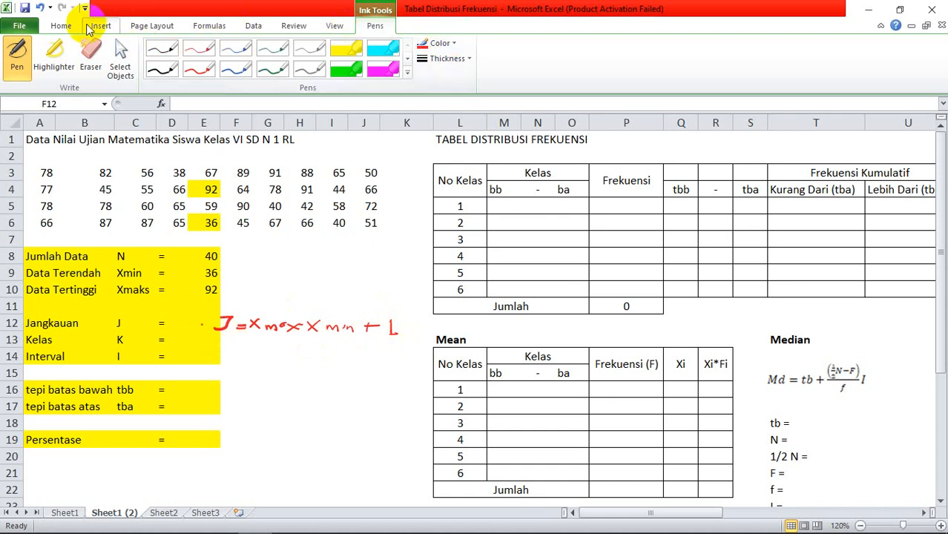
Step: Calculate Jangkauan (J) in cell E12 with the formula =E10-E9+1
{"action": "left_click", "coordinate": [60, 24]}
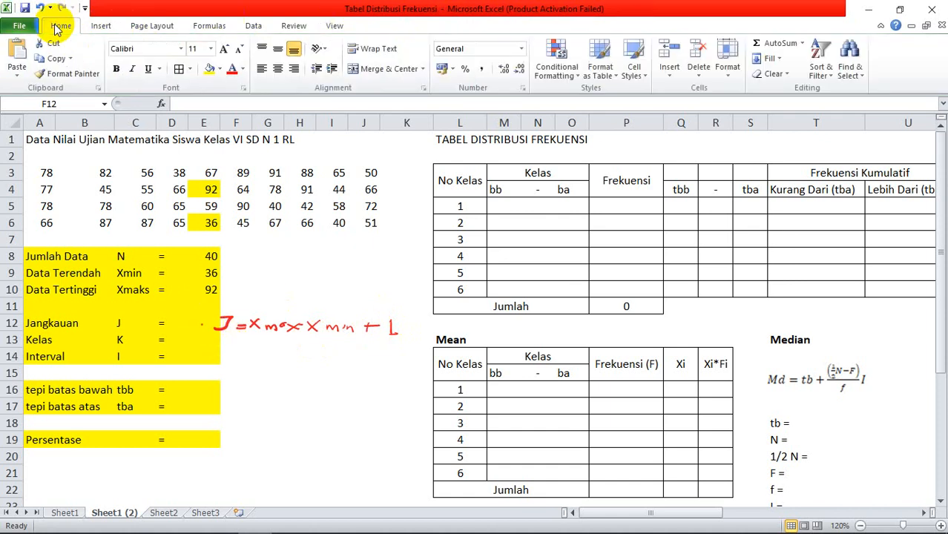
{"action": "left_click", "coordinate": [202, 323]}
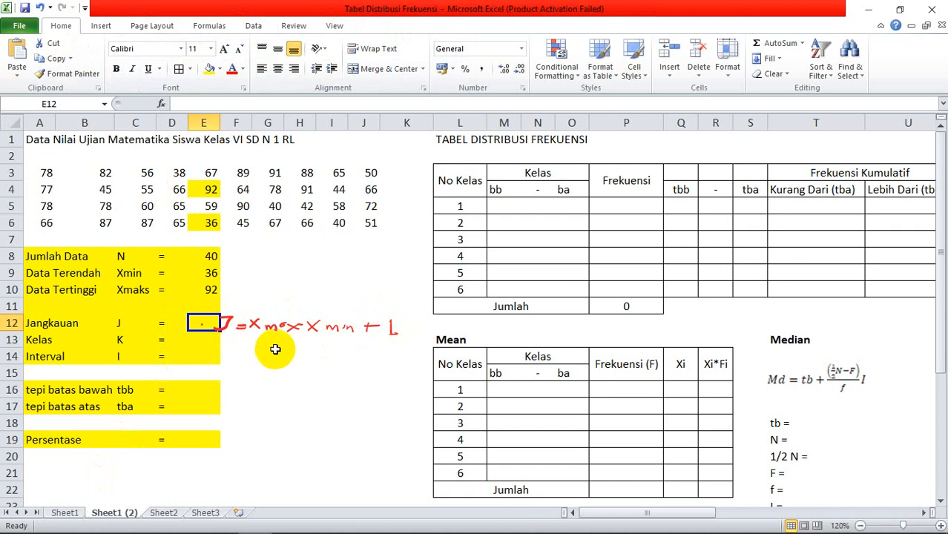
{"action": "type", "text": "="}
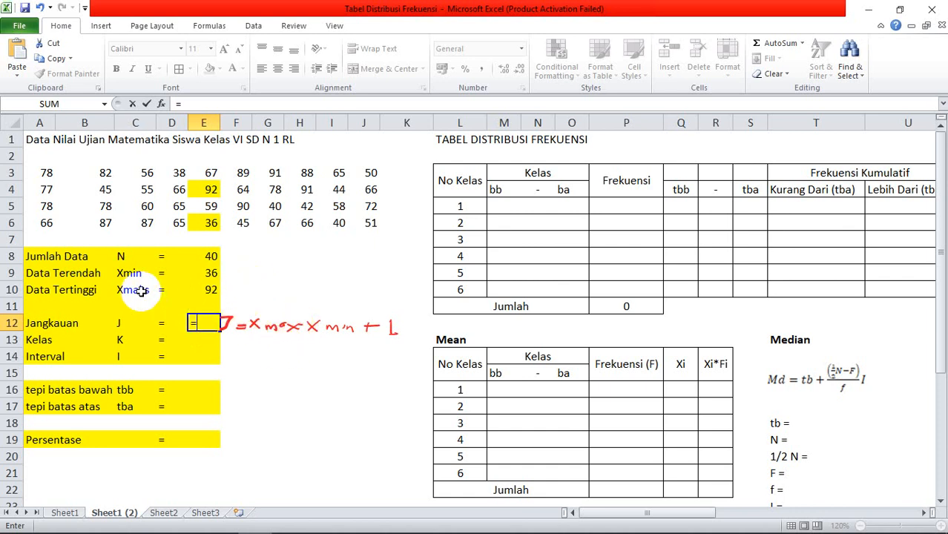
{"action": "left_click", "coordinate": [204, 290]}
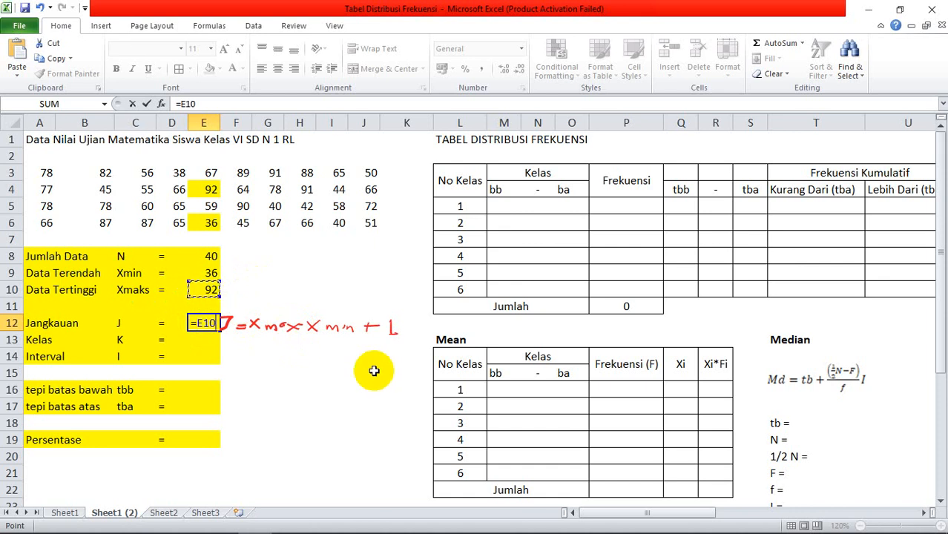
{"action": "type", "text": "-"}
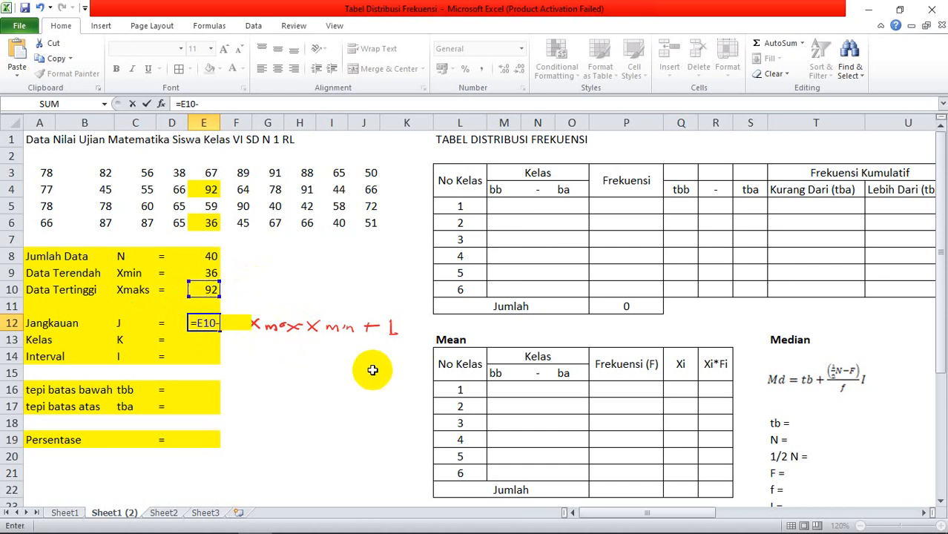
{"action": "left_click", "coordinate": [209, 273]}
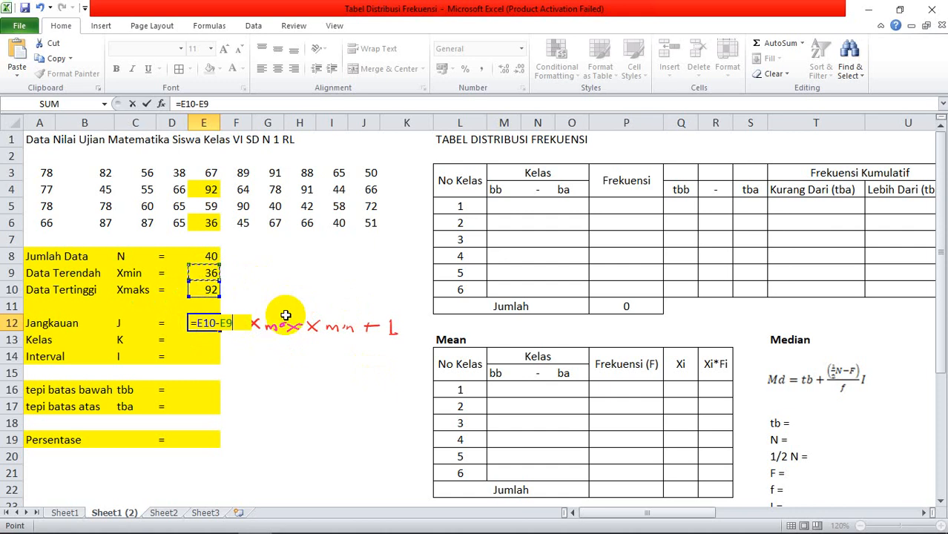
{"action": "key", "text": "Return"}
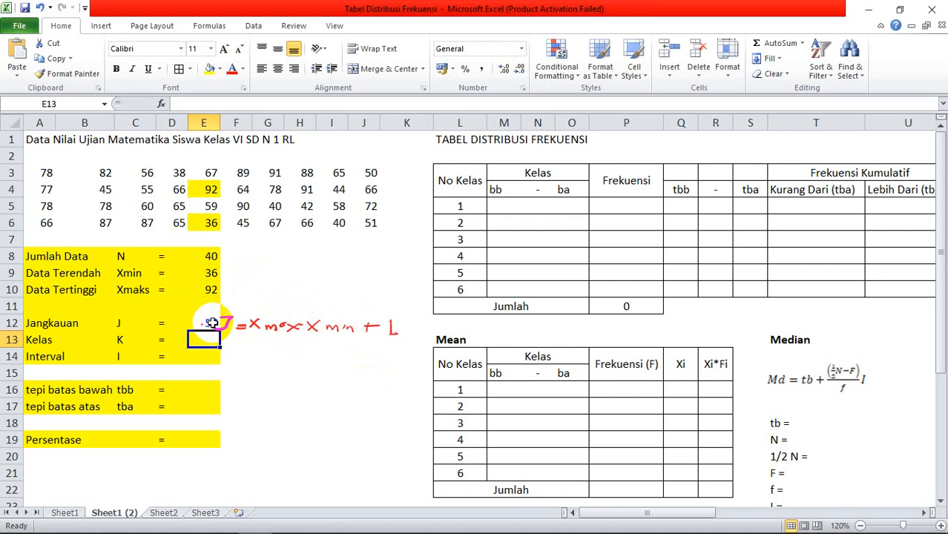
{"action": "left_click", "coordinate": [212, 326]}
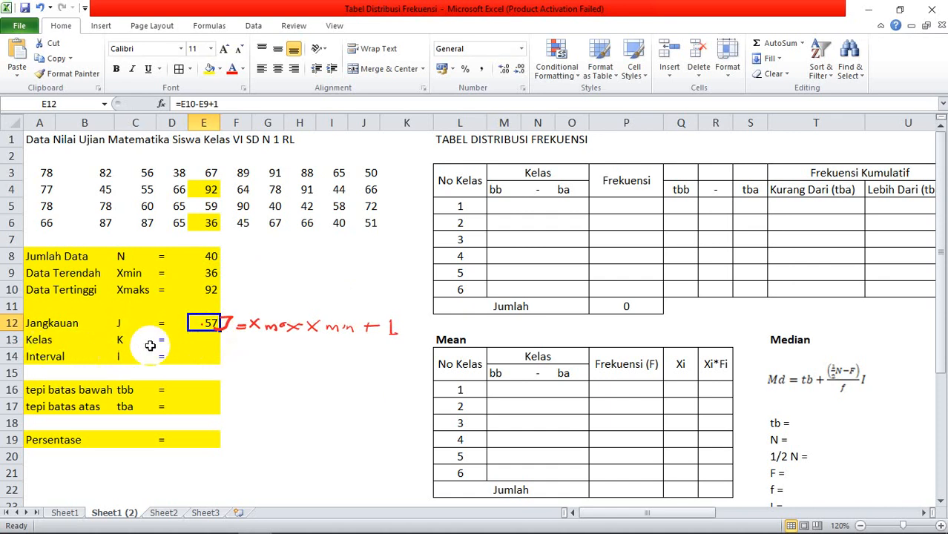
Step: Handwrite the formula K = 1 + 3,3 log N in red ink beside the Kelas row, below the range formula
{"action": "left_click", "coordinate": [202, 339]}
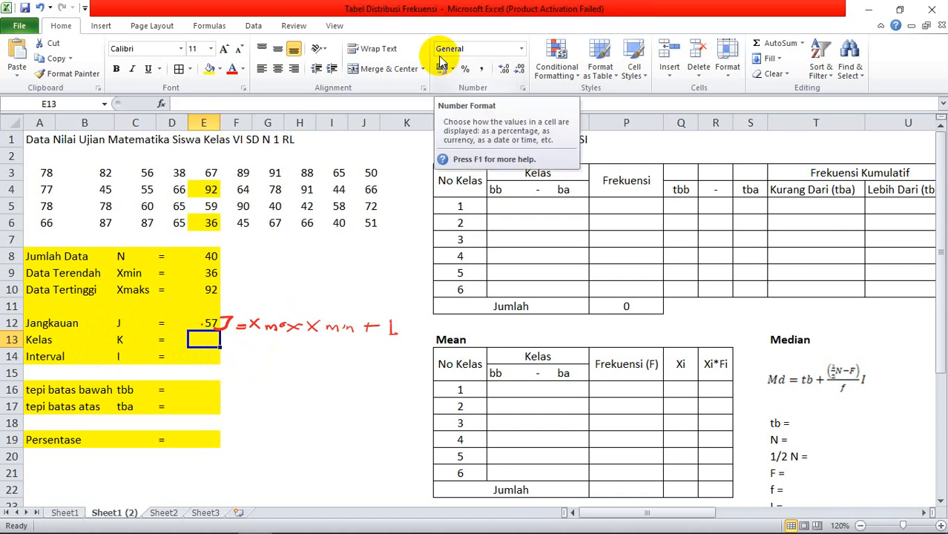
{"action": "left_click", "coordinate": [272, 404]}
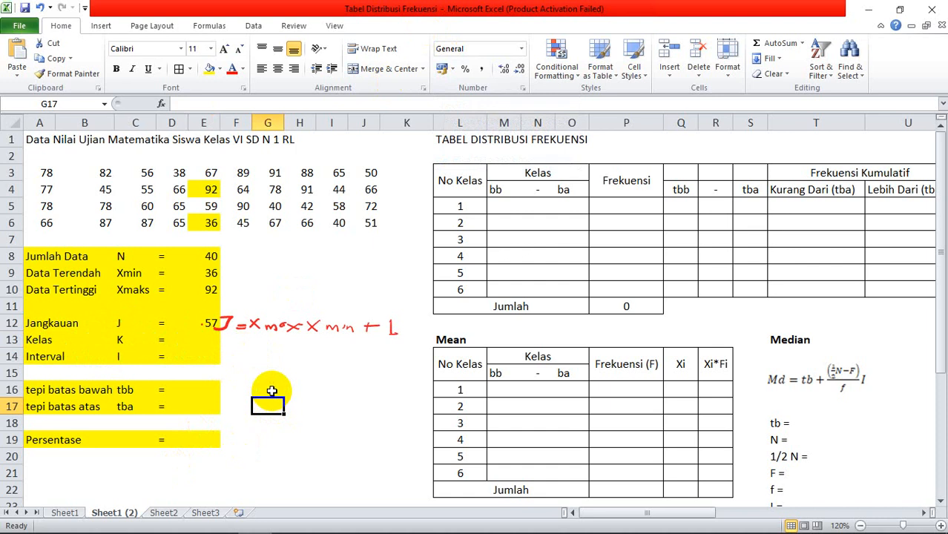
{"action": "left_click", "coordinate": [441, 373]}
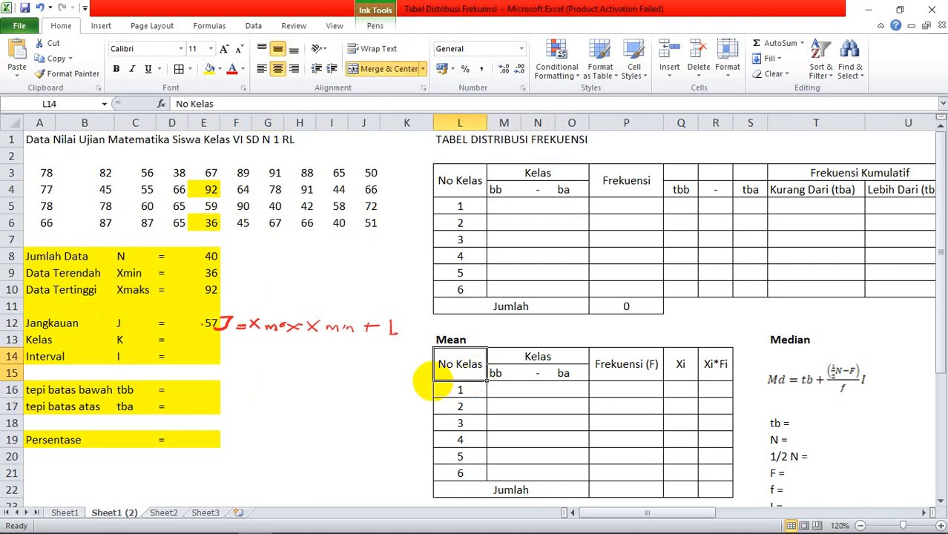
{"action": "left_click", "coordinate": [375, 26]}
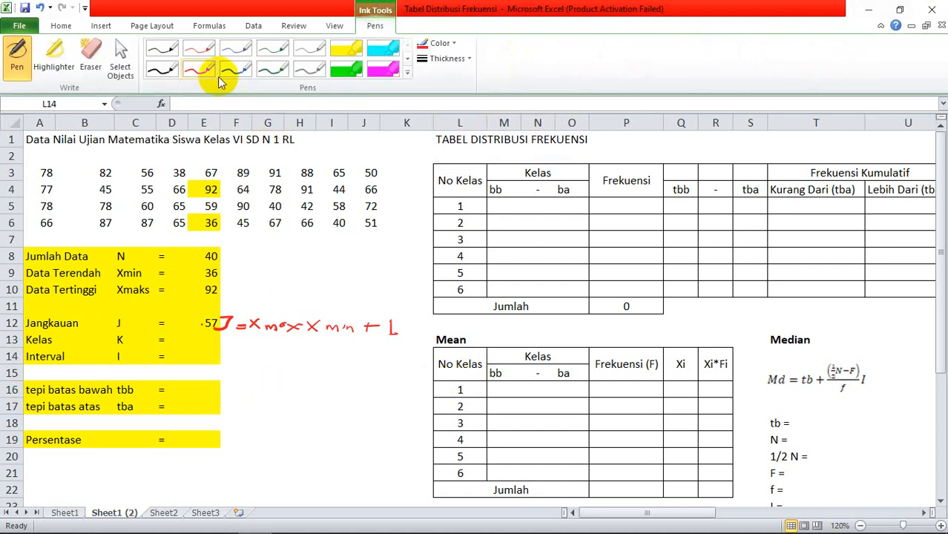
{"action": "left_click", "coordinate": [445, 57]}
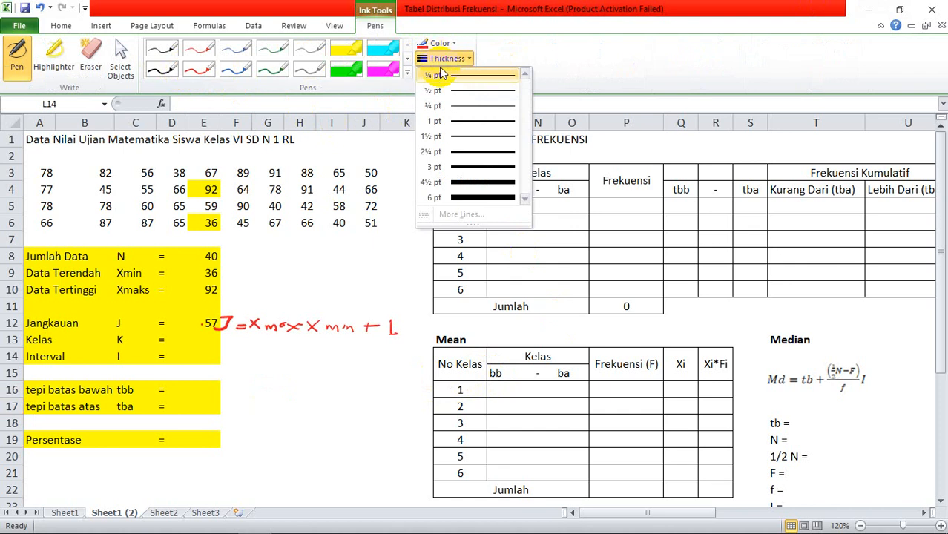
{"action": "left_click", "coordinate": [442, 105]}
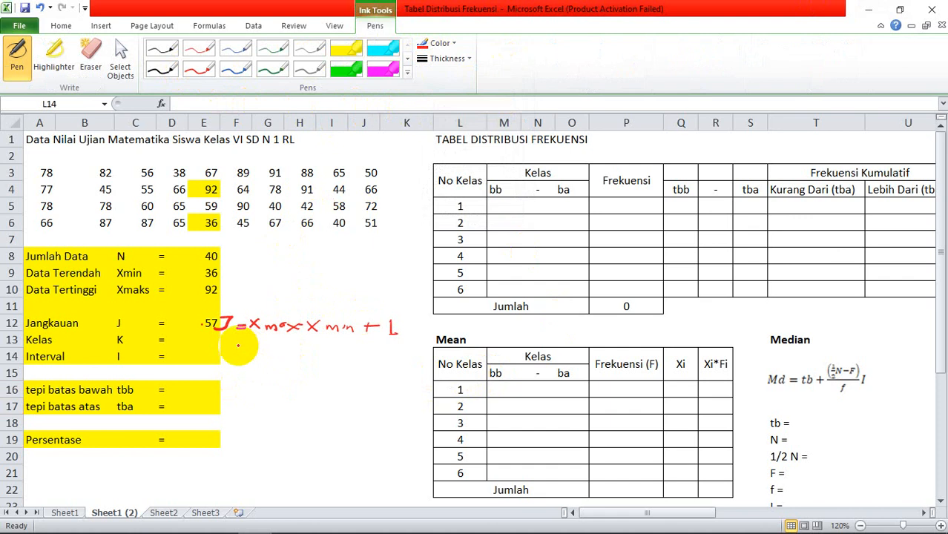
{"action": "mouse_move", "coordinate": [230, 344]}
{"action": "left_mouse_down"}
{"action": "mouse_move", "coordinate": [230, 357]}
{"action": "mouse_move", "coordinate": [255, 354]}
{"action": "left_mouse_up"}
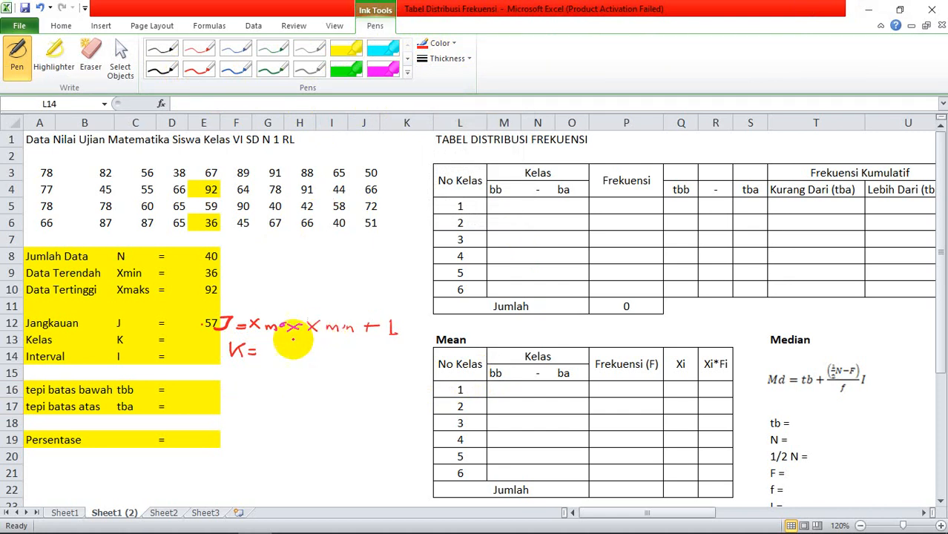
{"action": "mouse_move", "coordinate": [270, 344]}
{"action": "left_mouse_down"}
{"action": "mouse_move", "coordinate": [270, 358]}
{"action": "mouse_move", "coordinate": [335, 353]}
{"action": "mouse_move", "coordinate": [350, 370]}
{"action": "mouse_move", "coordinate": [379, 362]}
{"action": "mouse_move", "coordinate": [382, 349]}
{"action": "left_mouse_up"}
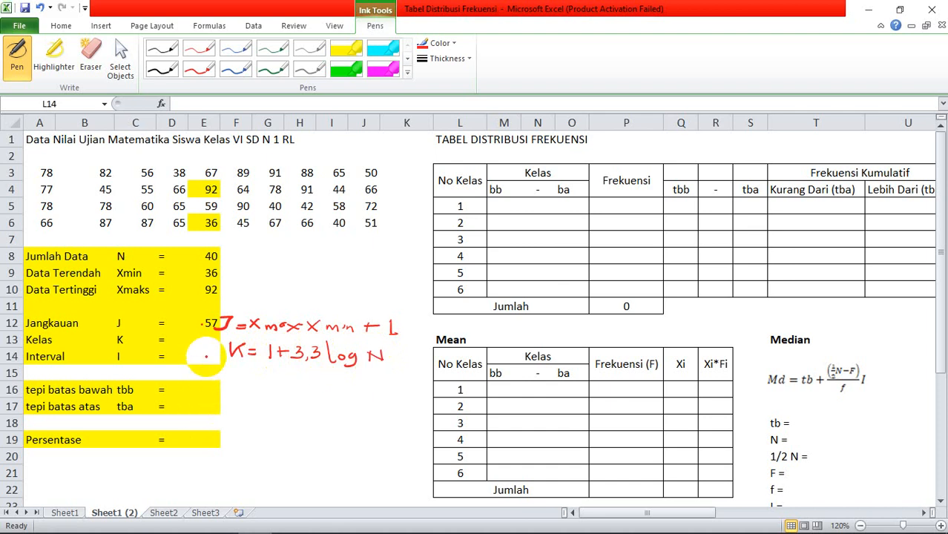
Step: Calculate Kelas (K) in cell E13 with the formula =1+3,3*LOG(E8)
{"action": "left_click", "coordinate": [334, 25]}
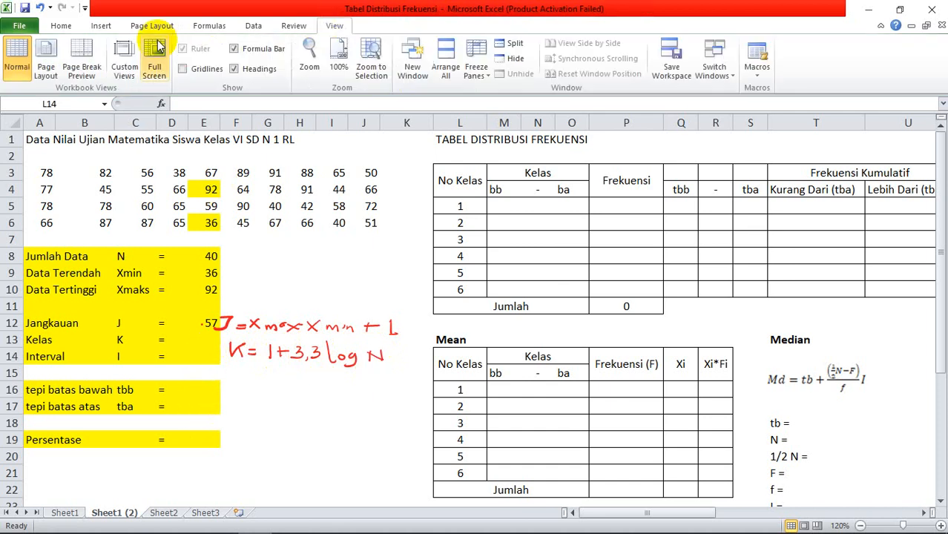
{"action": "left_click", "coordinate": [203, 338]}
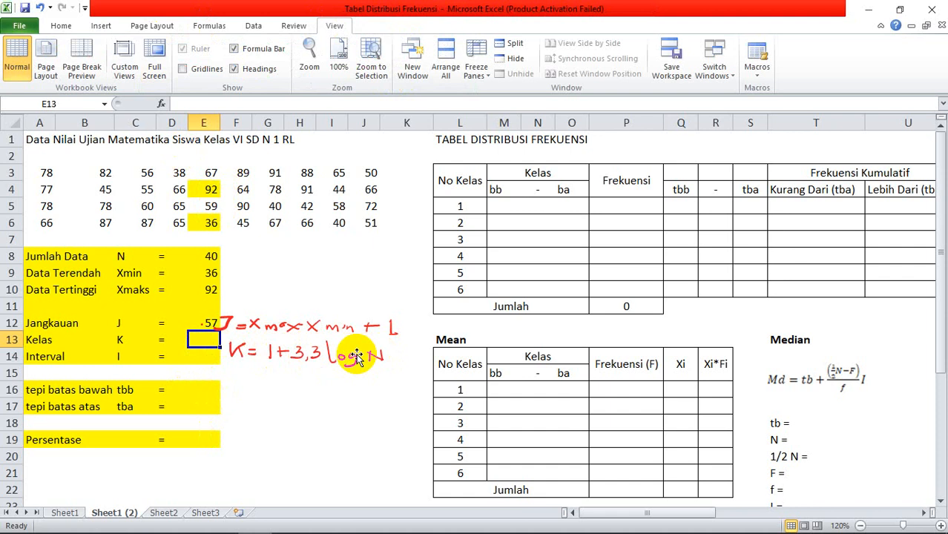
{"action": "type", "text": "=1+3"}
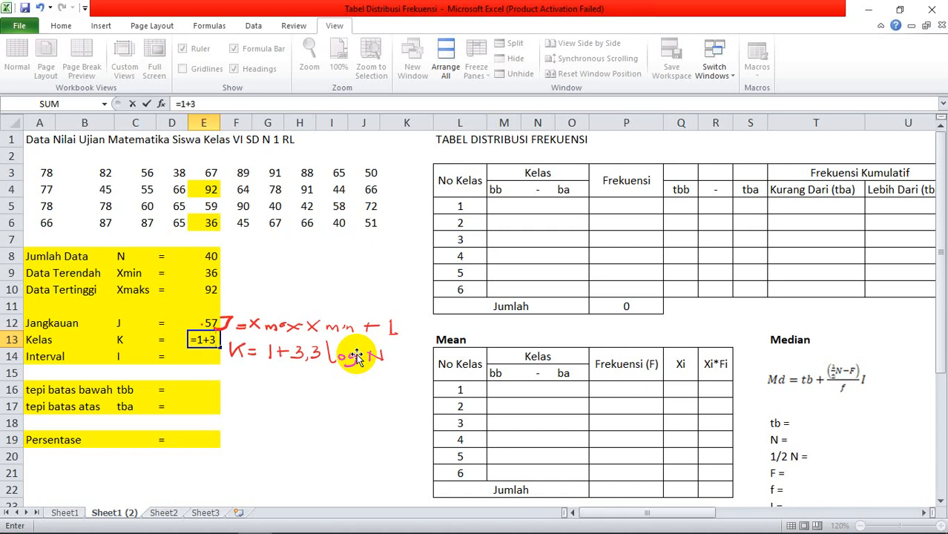
{"action": "type", "text": ",3"}
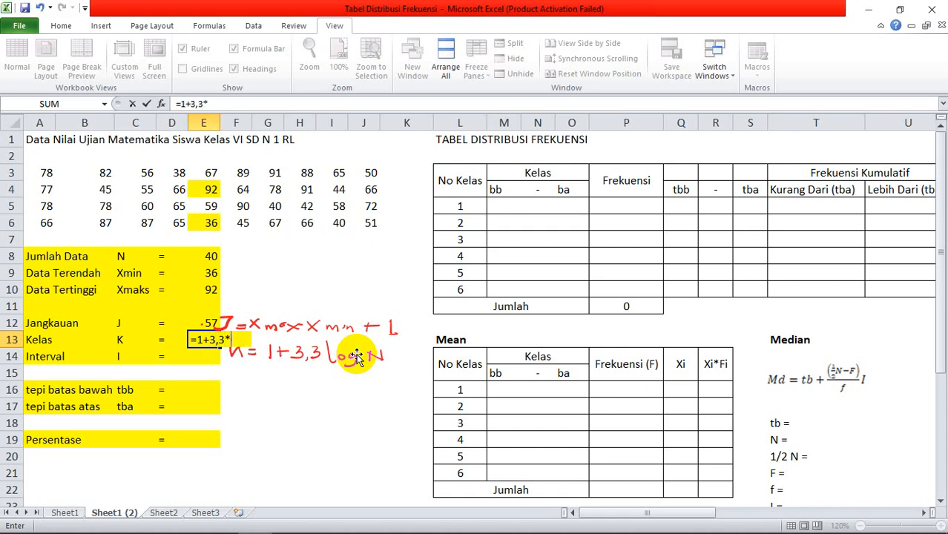
{"action": "type", "text": "*l"}
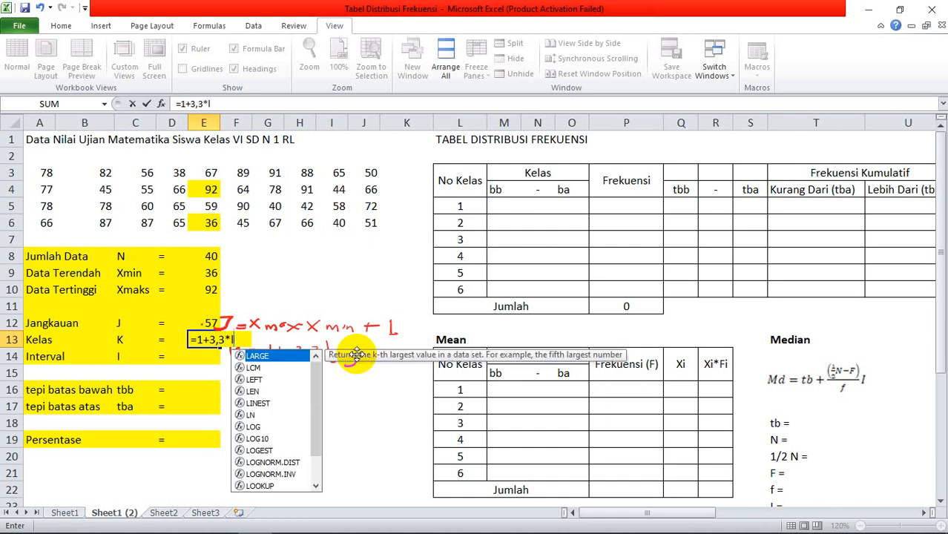
{"action": "type", "text": "o"}
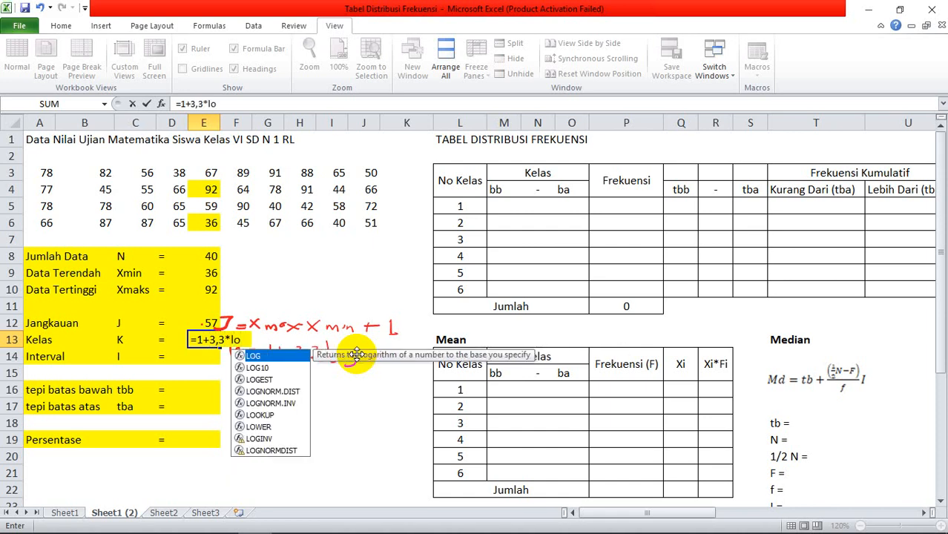
{"action": "double_click", "coordinate": [252, 355]}
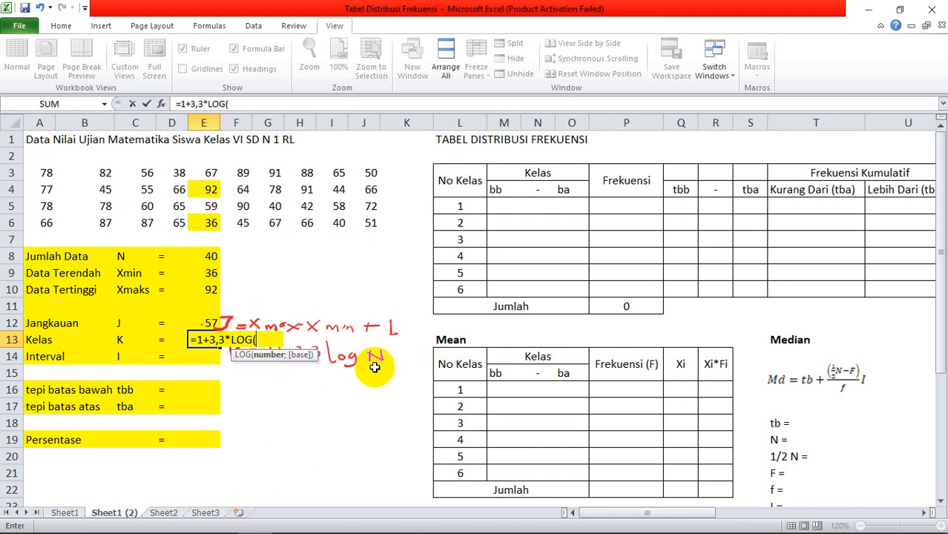
{"action": "left_click", "coordinate": [210, 256]}
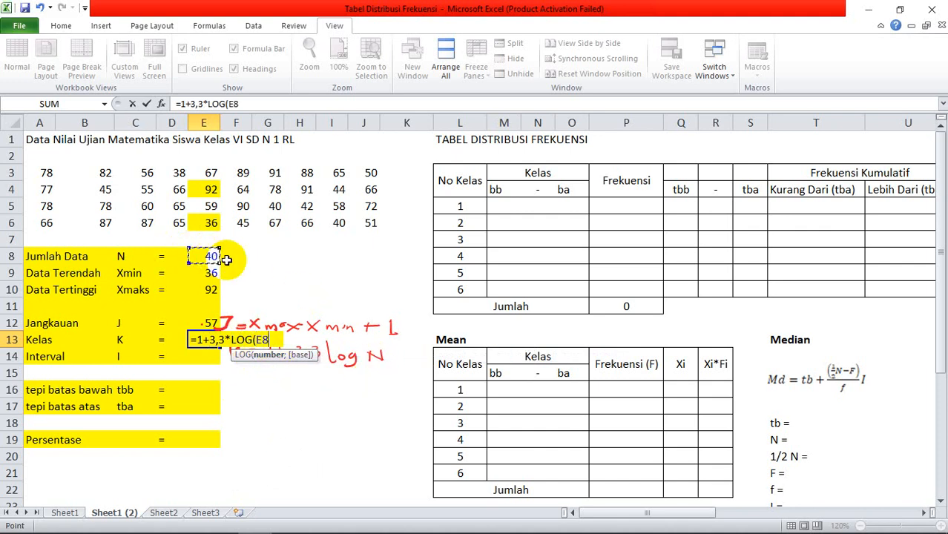
{"action": "type", "text": ")"}
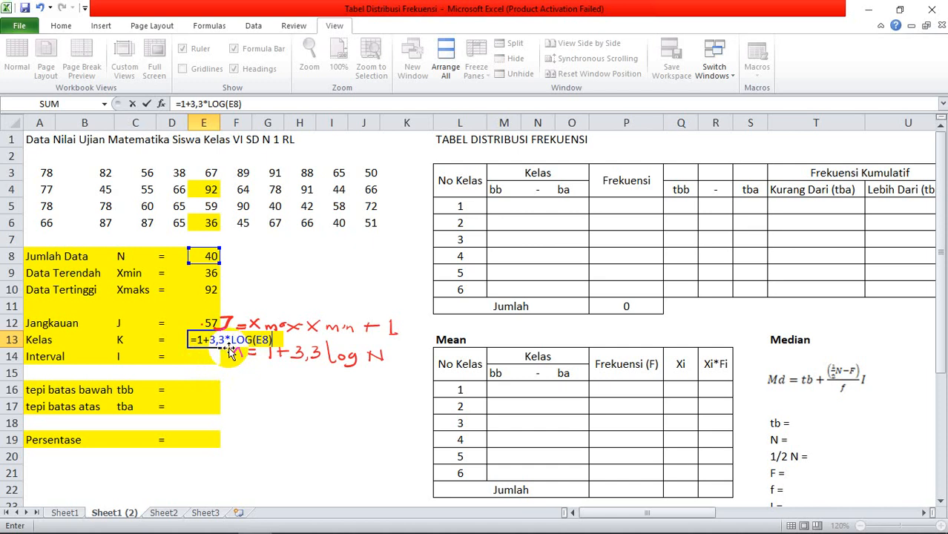
{"action": "key", "text": "Return"}
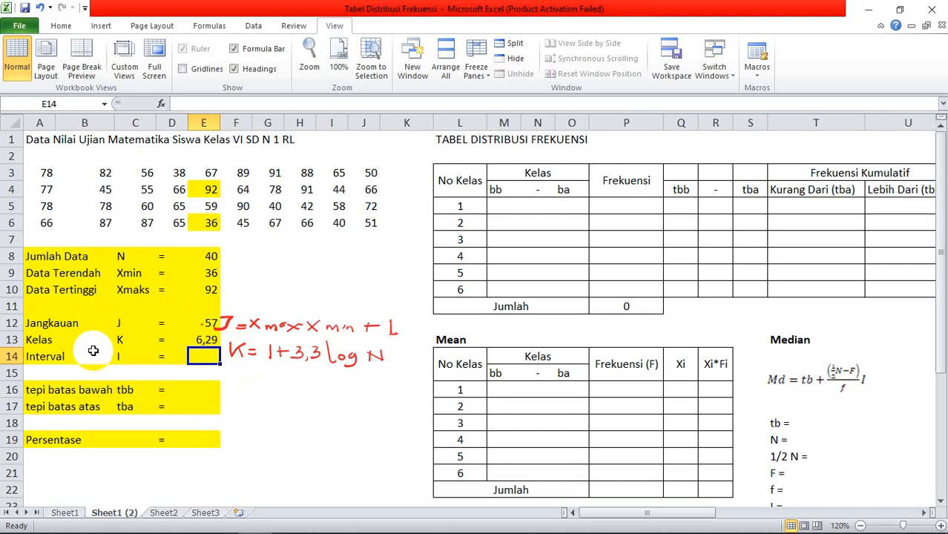
Step: Try a decimal point instead of the comma in the Kelas formula in E13, and restore it to =1+3,3*LOG(E8)
{"action": "left_click", "coordinate": [204, 340]}
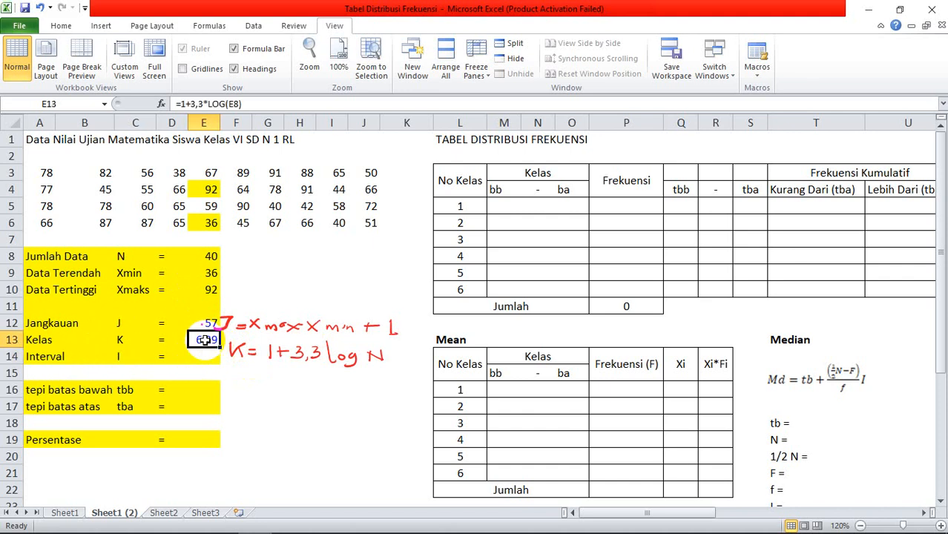
{"action": "double_click", "coordinate": [212, 341]}
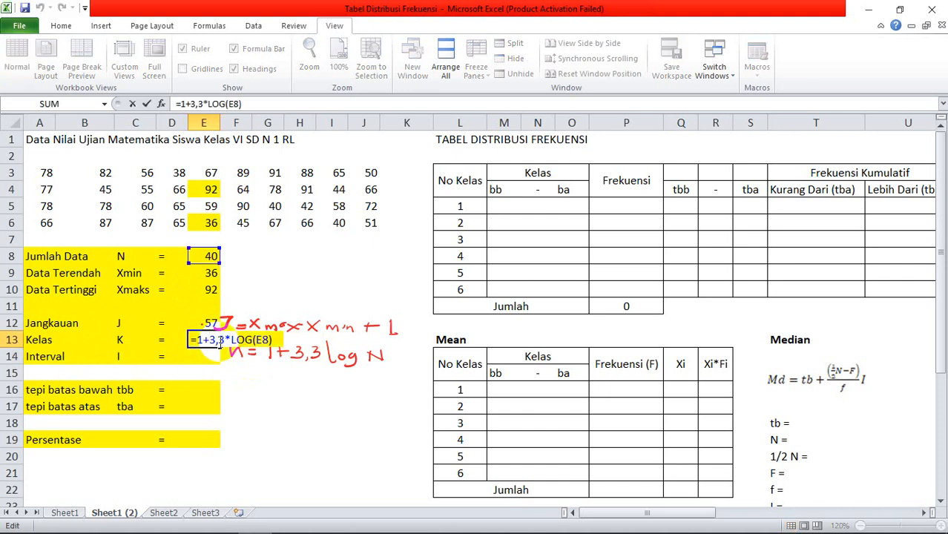
{"action": "key", "text": "BackSpace"}
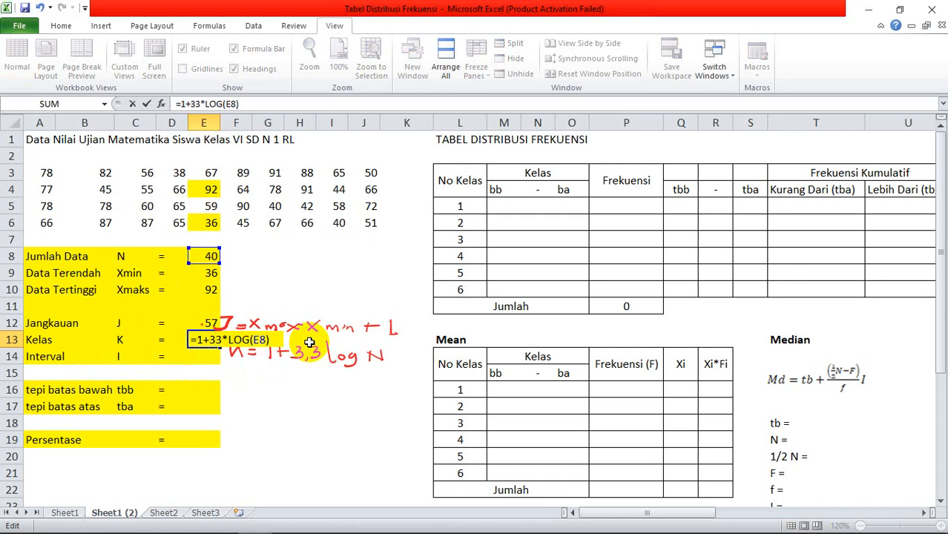
{"action": "type", "text": "."}
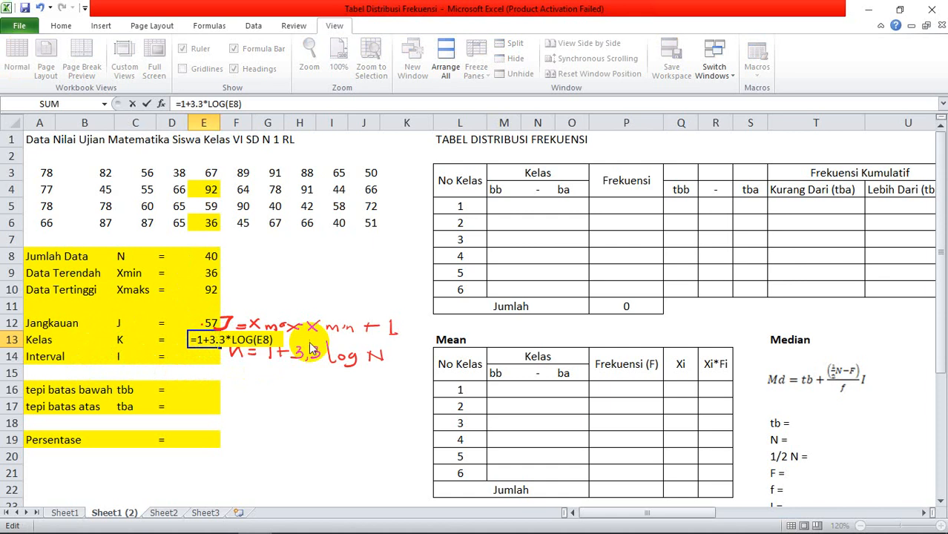
{"action": "key", "text": "Return"}
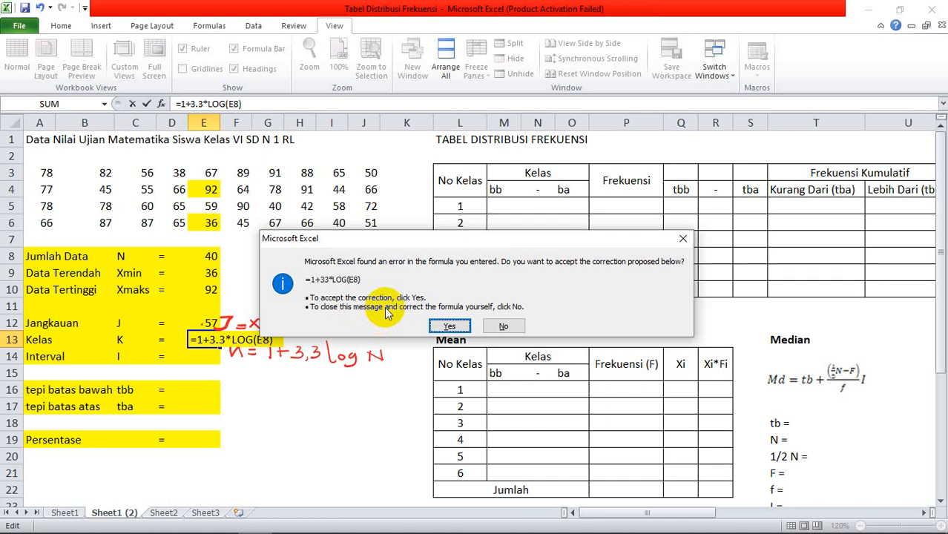
{"action": "left_click", "coordinate": [449, 326]}
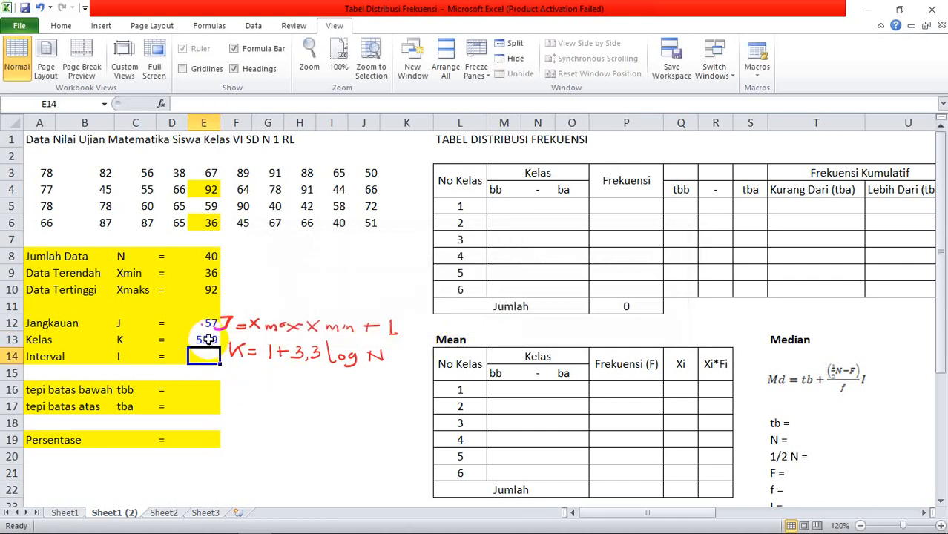
{"action": "double_click", "coordinate": [209, 339]}
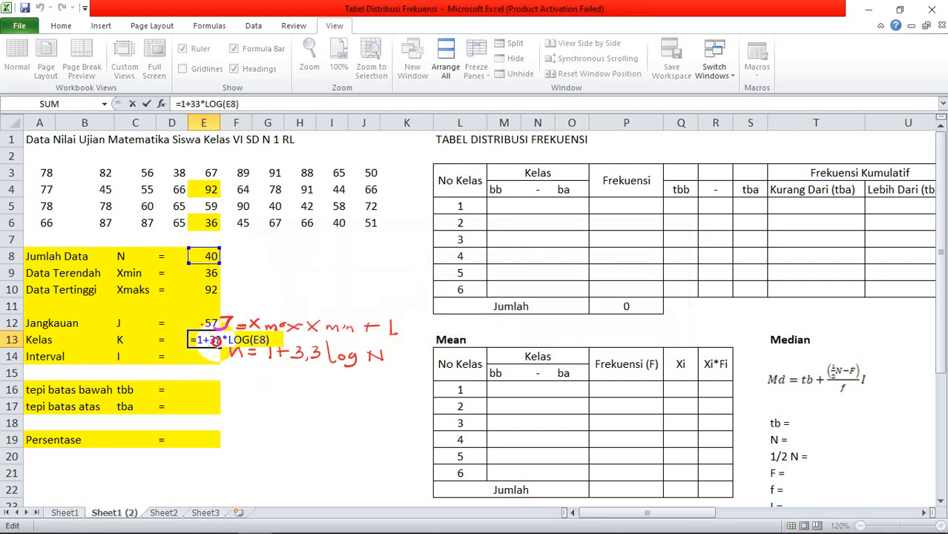
{"action": "type", "text": ","}
{"action": "key", "text": "Return"}
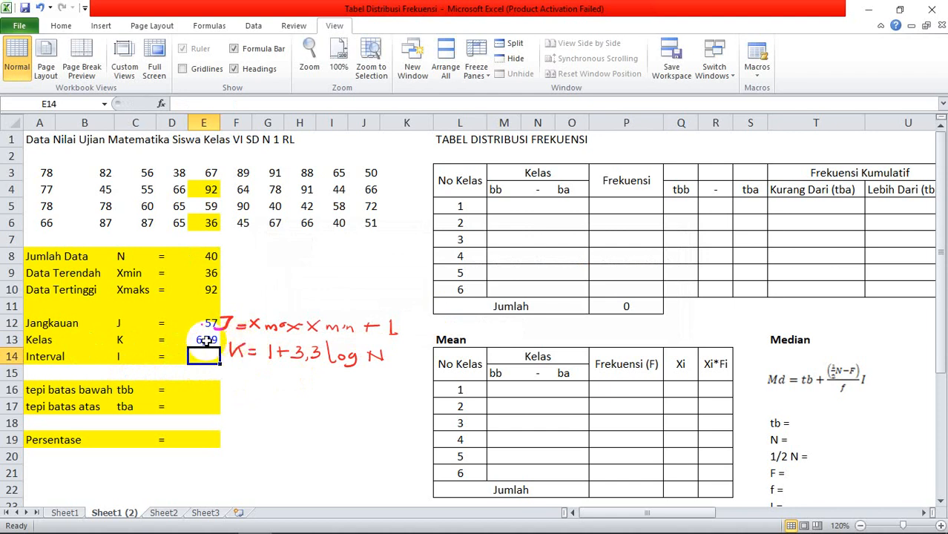
Step: Enter the rounded number of classes, 6, in cell F13 beside the calculated Kelas value
{"action": "left_click", "coordinate": [242, 349]}
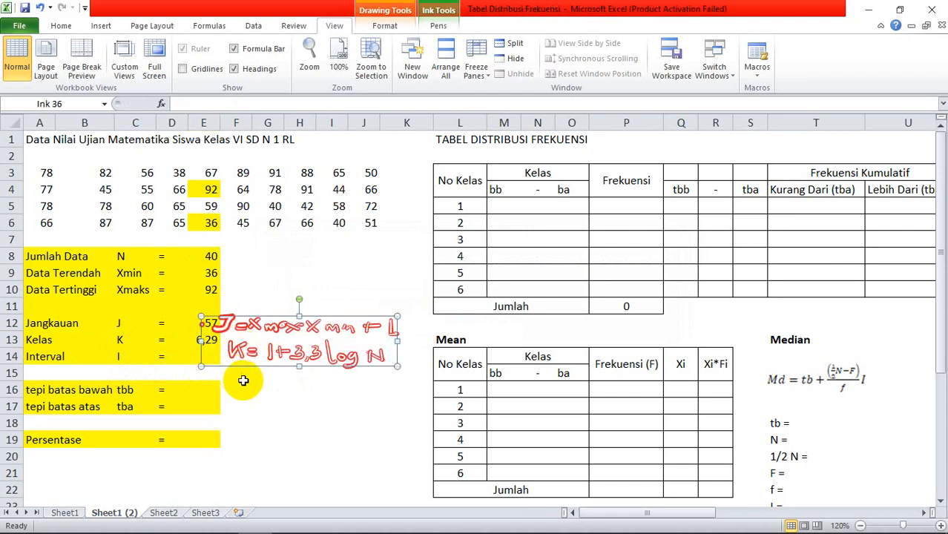
{"action": "left_click", "coordinate": [242, 380]}
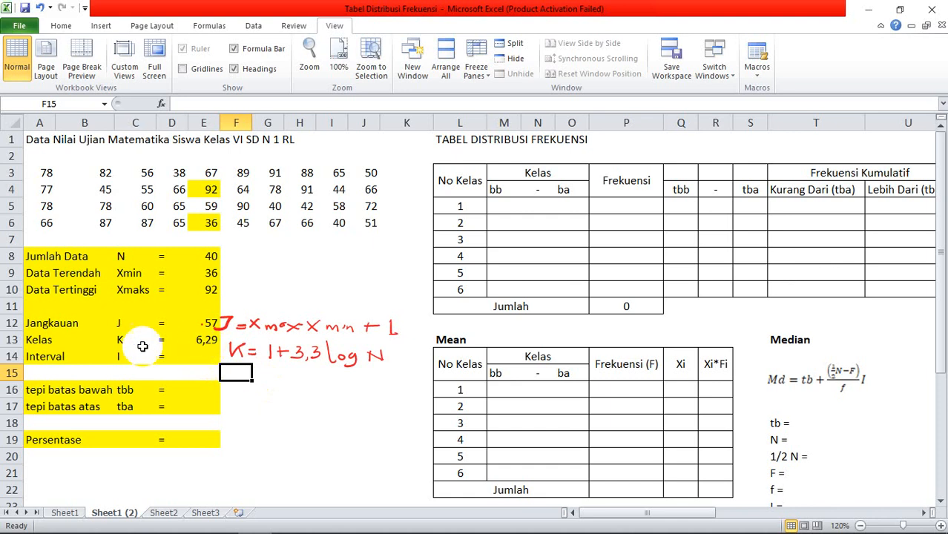
{"action": "left_click", "coordinate": [204, 339]}
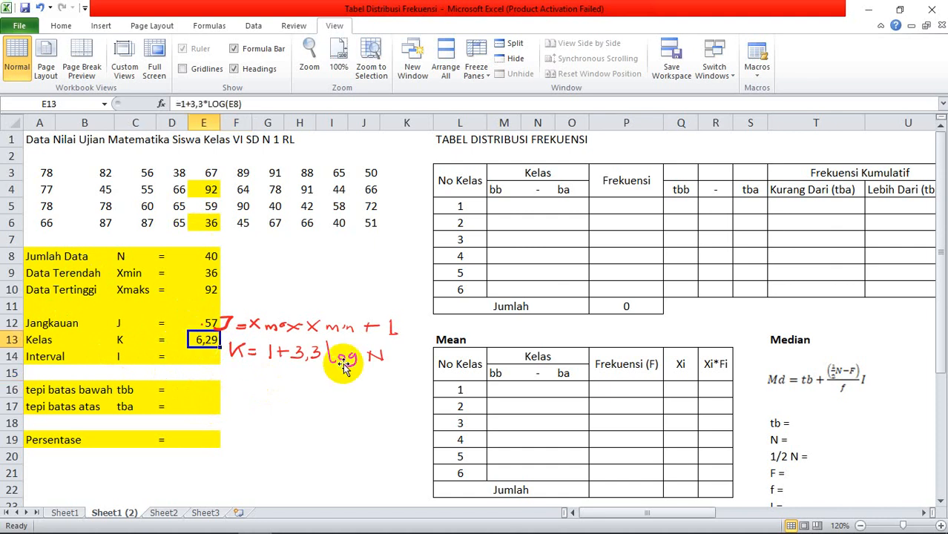
{"action": "key", "text": "Right"}
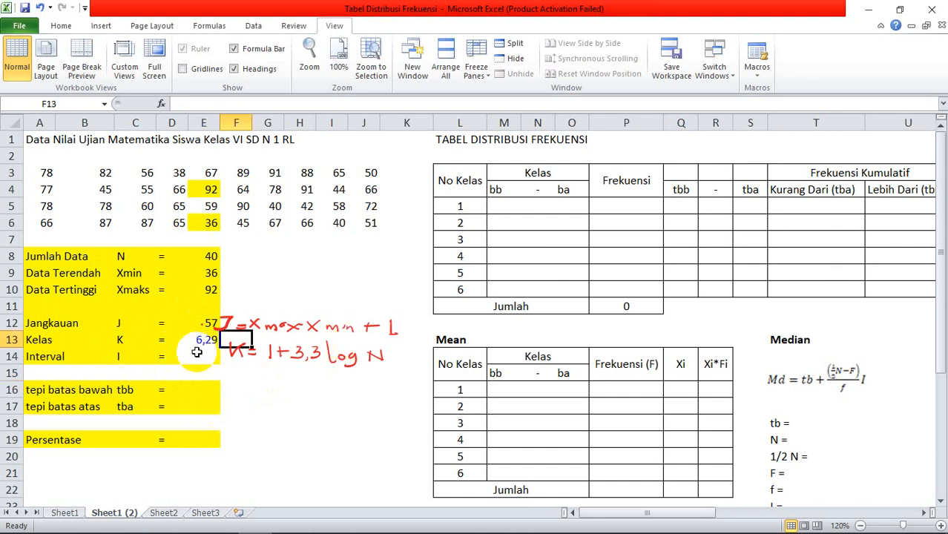
{"action": "type", "text": "6"}
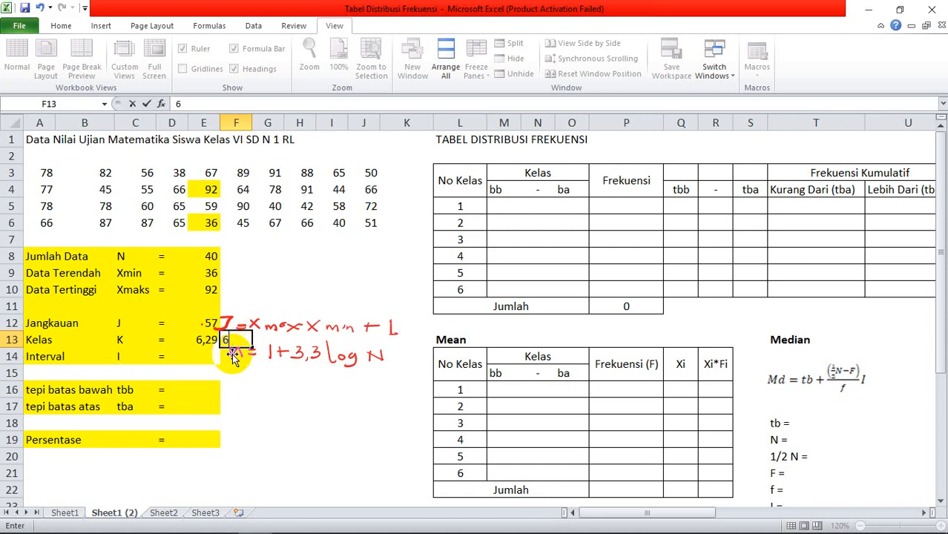
{"action": "left_click", "coordinate": [201, 353]}
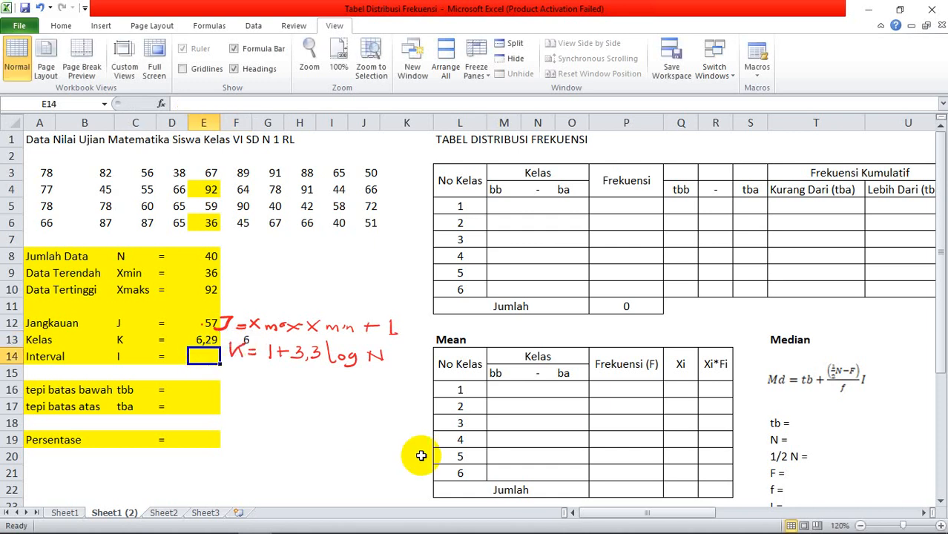
Step: Fill cell F13 yellow and move the handwritten J and K formulas up beside the Xmin and Xmaks rows
{"action": "left_click", "coordinate": [242, 338]}
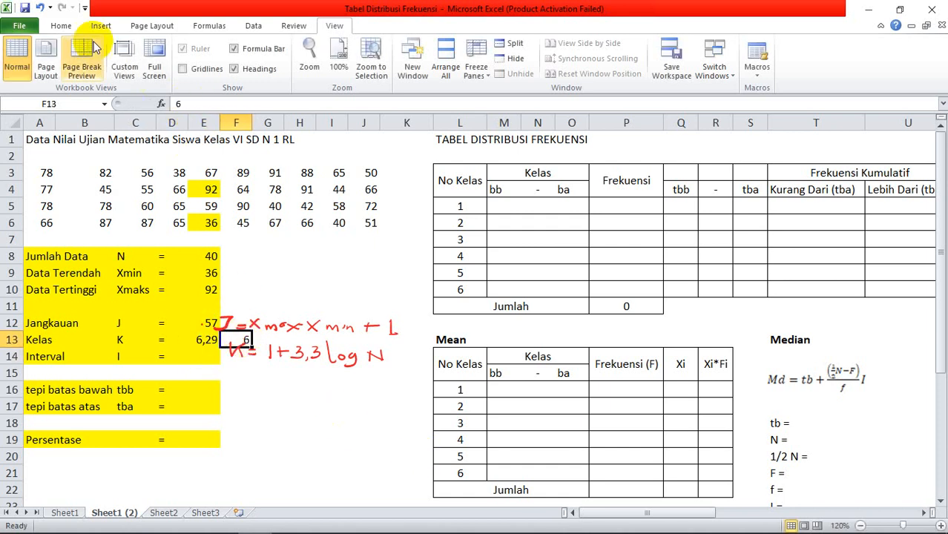
{"action": "left_click", "coordinate": [63, 25]}
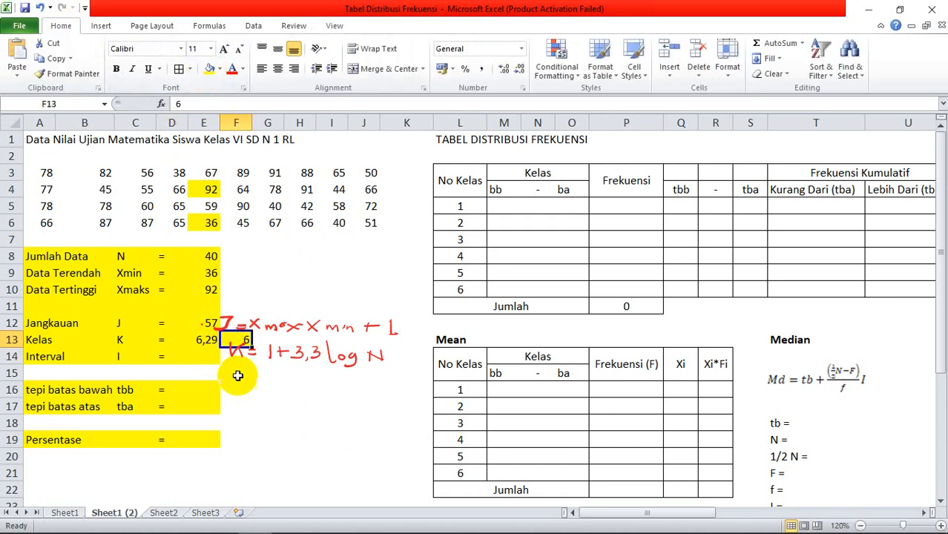
{"action": "left_click", "coordinate": [245, 355]}
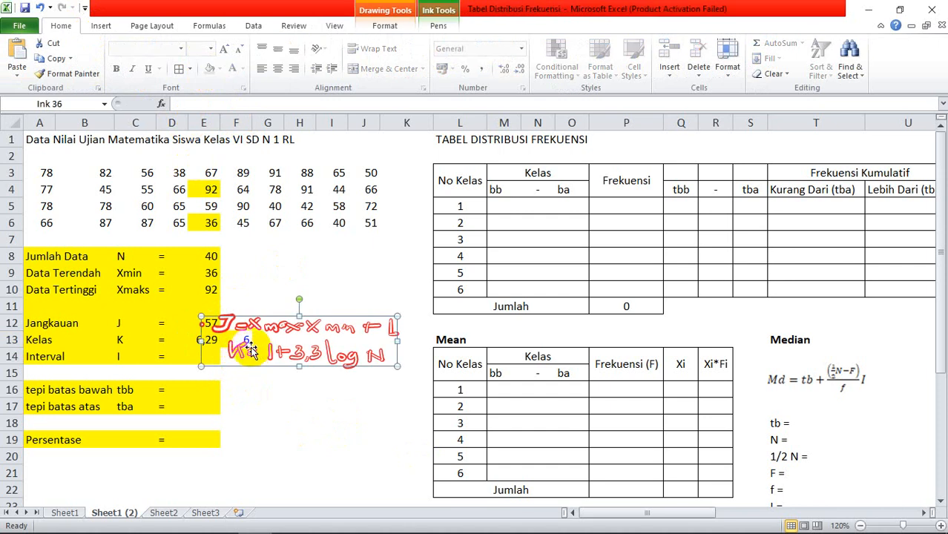
{"action": "mouse_move", "coordinate": [245, 354]}
{"action": "left_mouse_down"}
{"action": "mouse_move", "coordinate": [293, 315]}
{"action": "mouse_move", "coordinate": [241, 297]}
{"action": "mouse_move", "coordinate": [265, 302]}
{"action": "left_mouse_up"}
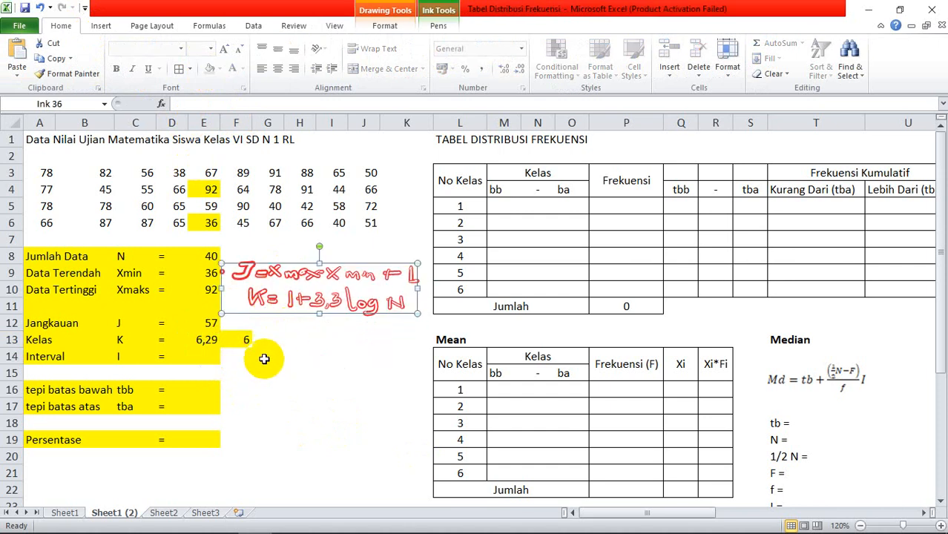
{"action": "left_click", "coordinate": [264, 355]}
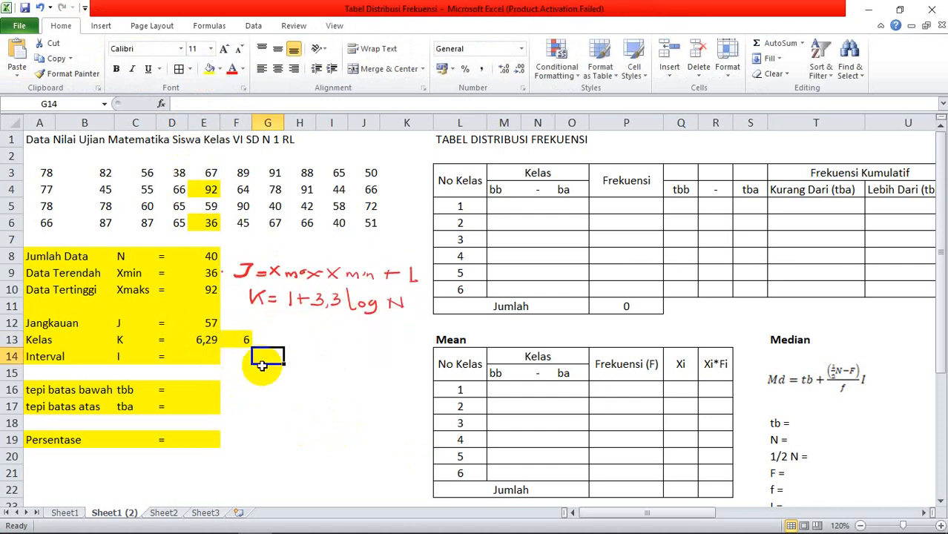
Step: Handwrite the interval formula I = J/K in red ink below the K formula
{"action": "left_click", "coordinate": [197, 357]}
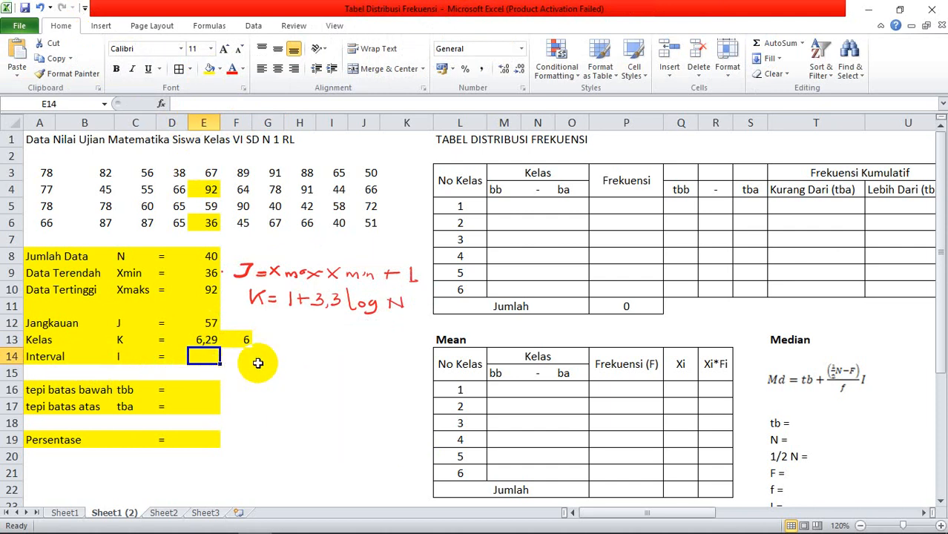
{"action": "left_click", "coordinate": [102, 24]}
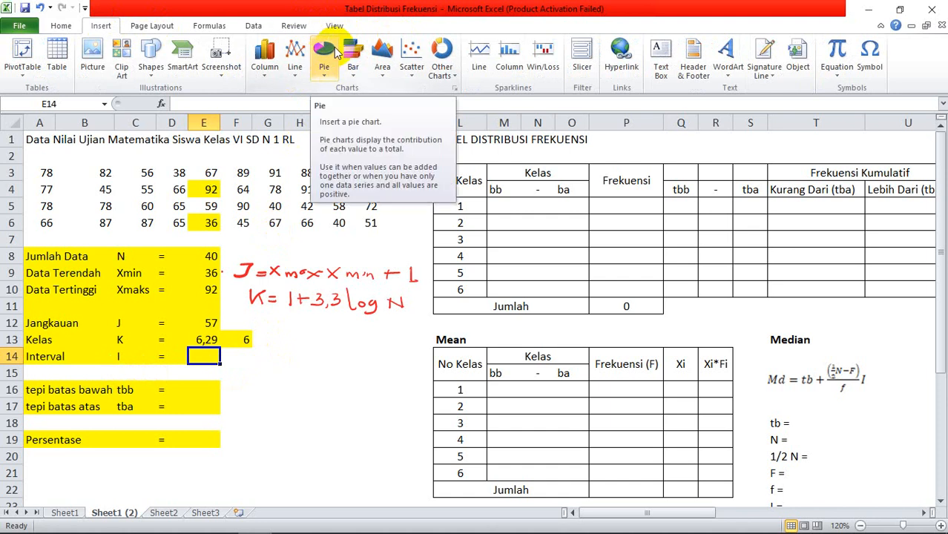
{"action": "left_click", "coordinate": [556, 421]}
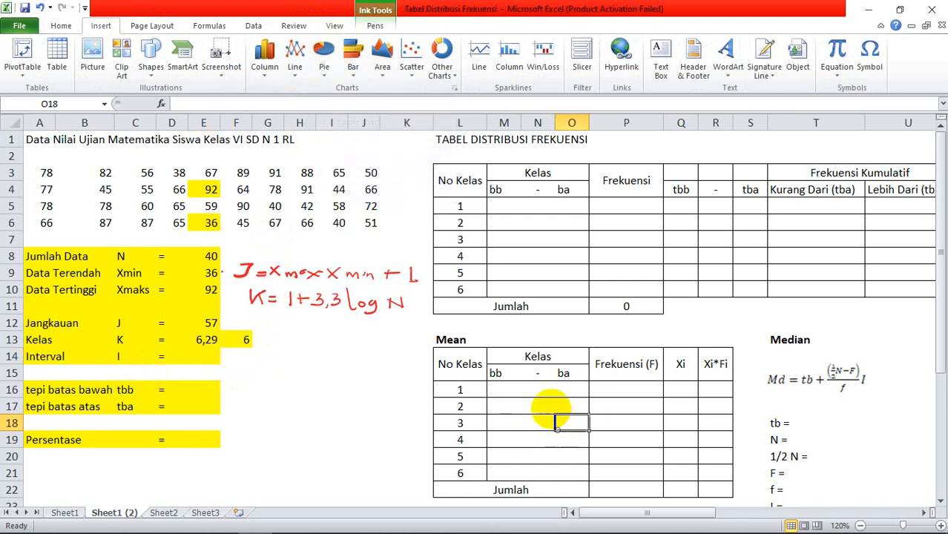
{"action": "left_click", "coordinate": [375, 26]}
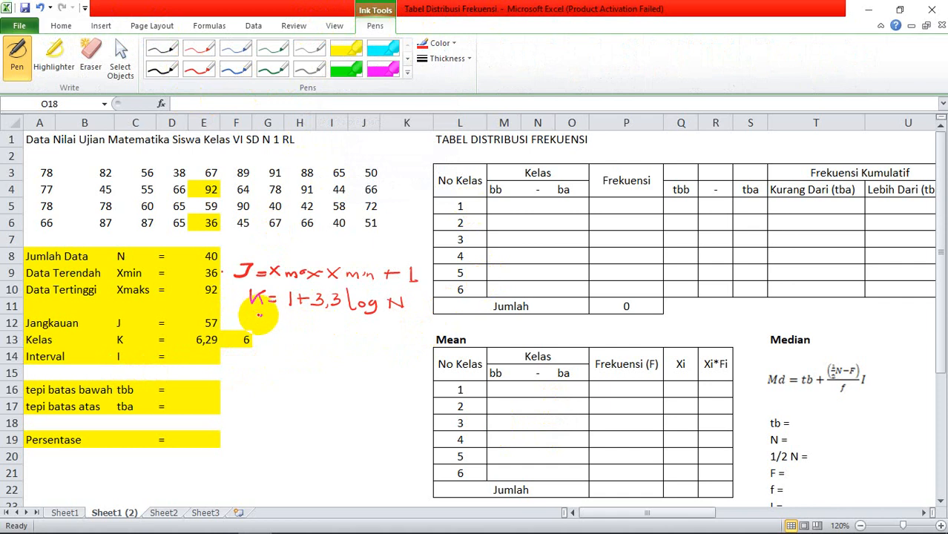
{"action": "mouse_move", "coordinate": [257, 312]}
{"action": "left_mouse_down"}
{"action": "mouse_move", "coordinate": [259, 326]}
{"action": "mouse_move", "coordinate": [294, 317]}
{"action": "mouse_move", "coordinate": [318, 335]}
{"action": "mouse_move", "coordinate": [345, 332]}
{"action": "left_mouse_up"}
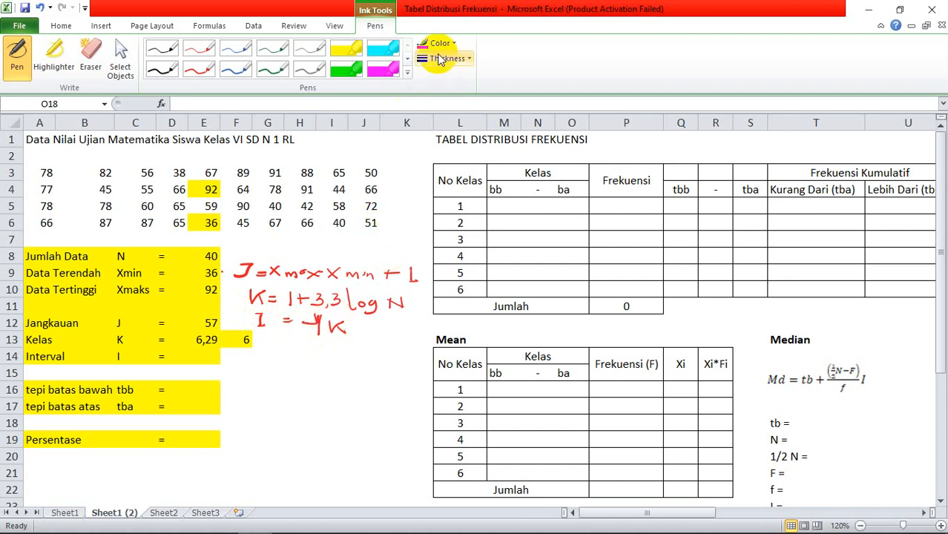
{"action": "left_click", "coordinate": [59, 23]}
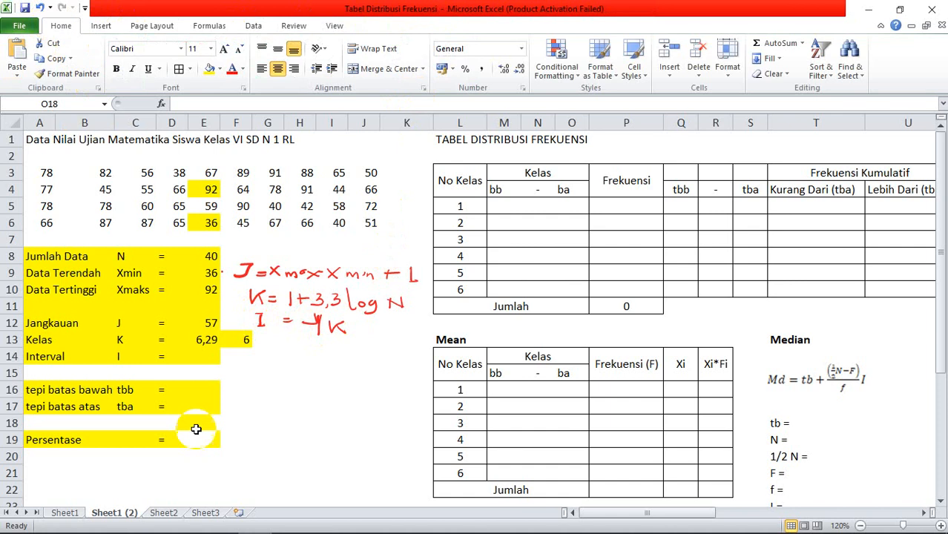
Step: Calculate Interval (I) in cell E14 with the formula =E12/F13, dividing the range by the rounded number of classes
{"action": "left_click", "coordinate": [204, 354]}
{"action": "type", "text": "="}
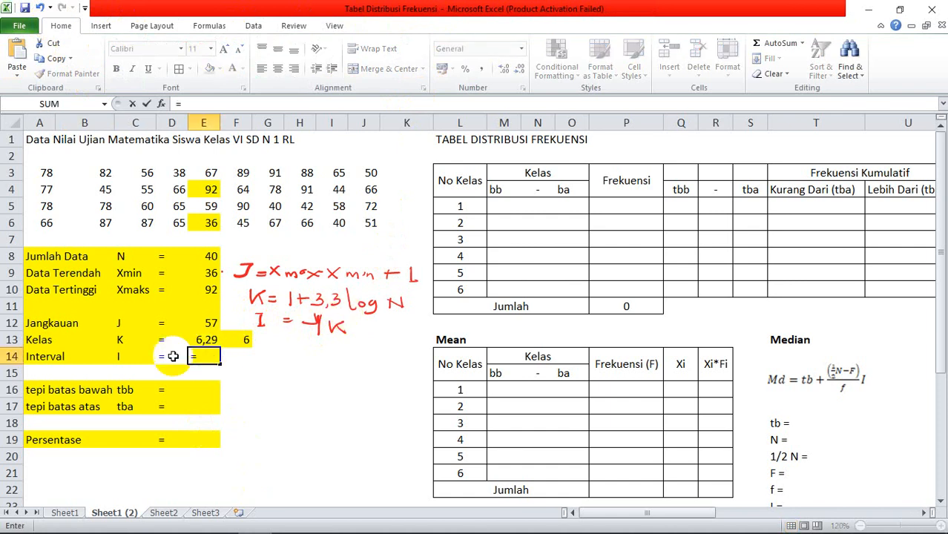
{"action": "left_click", "coordinate": [206, 323]}
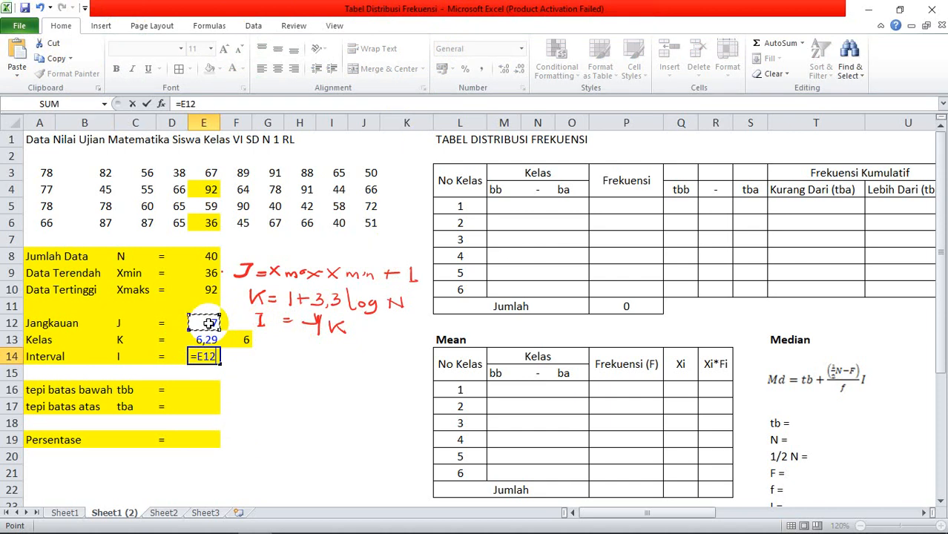
{"action": "type", "text": "/"}
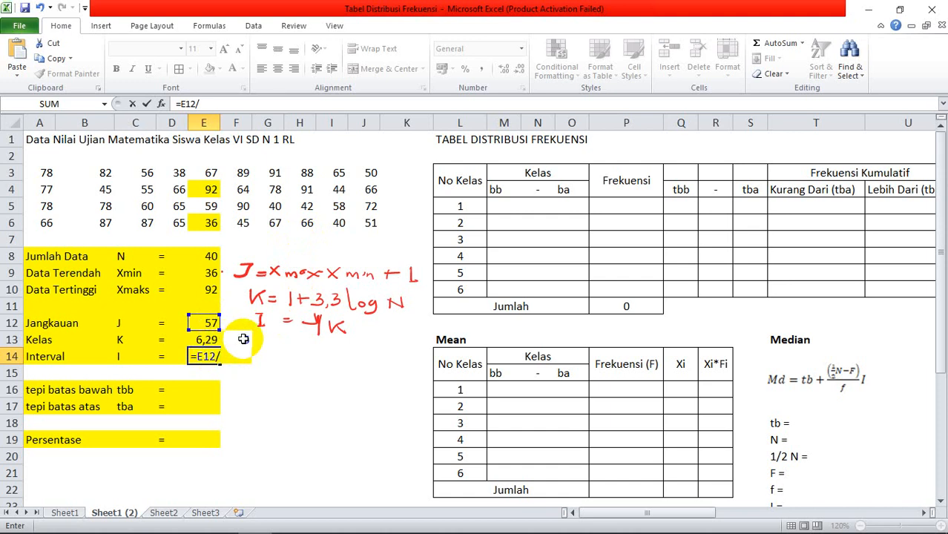
{"action": "left_click", "coordinate": [245, 340]}
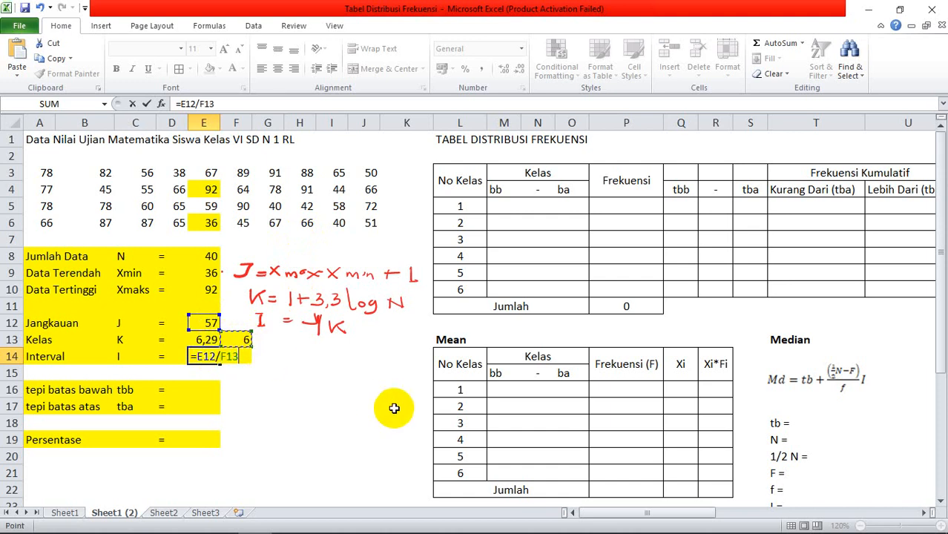
{"action": "key", "text": "Return"}
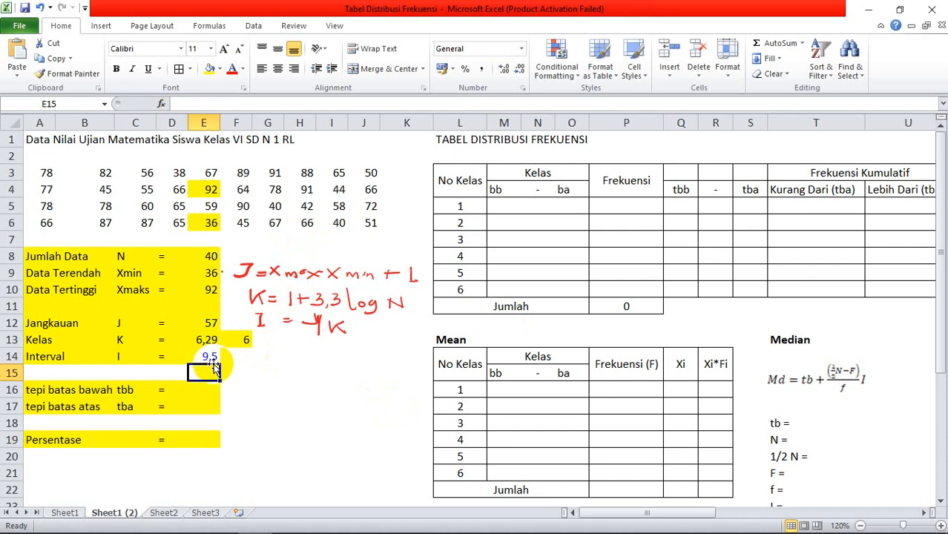
Step: Enter the rounded interval, 10, in cell F14 beside the calculated value and fill the cell yellow
{"action": "left_click", "coordinate": [233, 355]}
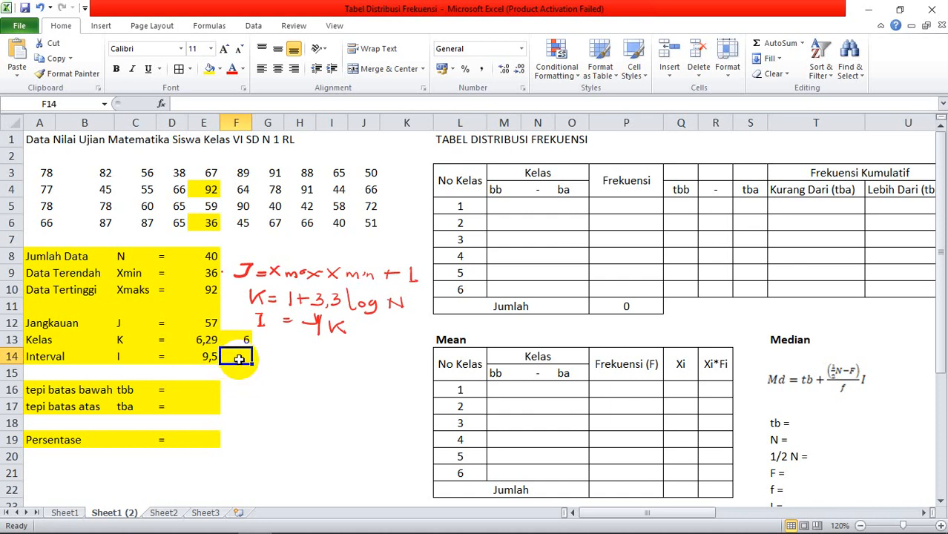
{"action": "type", "text": "10"}
{"action": "left_click", "coordinate": [264, 358]}
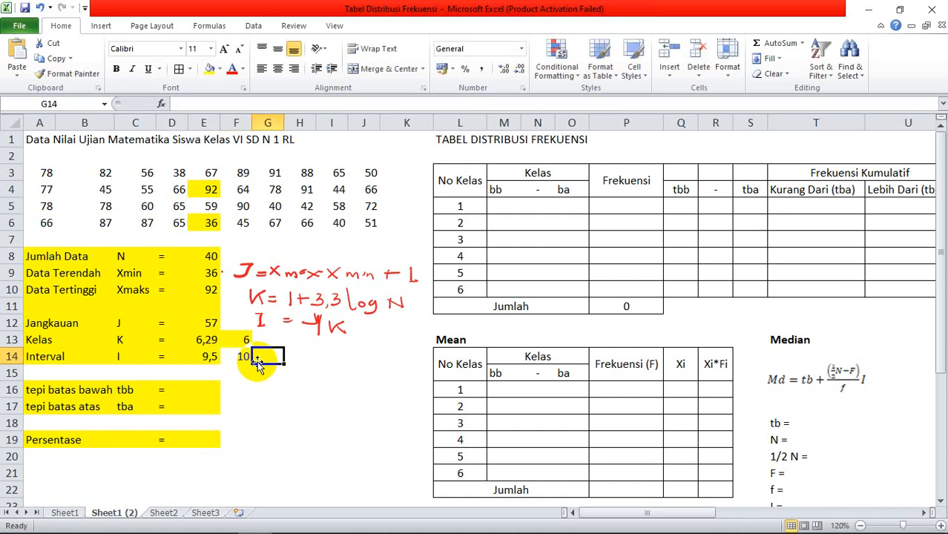
{"action": "left_click", "coordinate": [239, 357]}
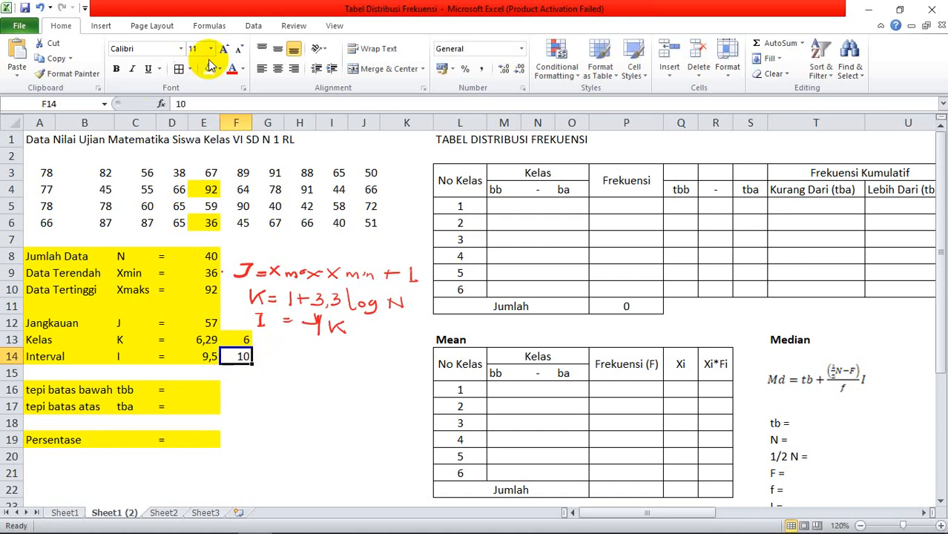
{"action": "left_click", "coordinate": [270, 357]}
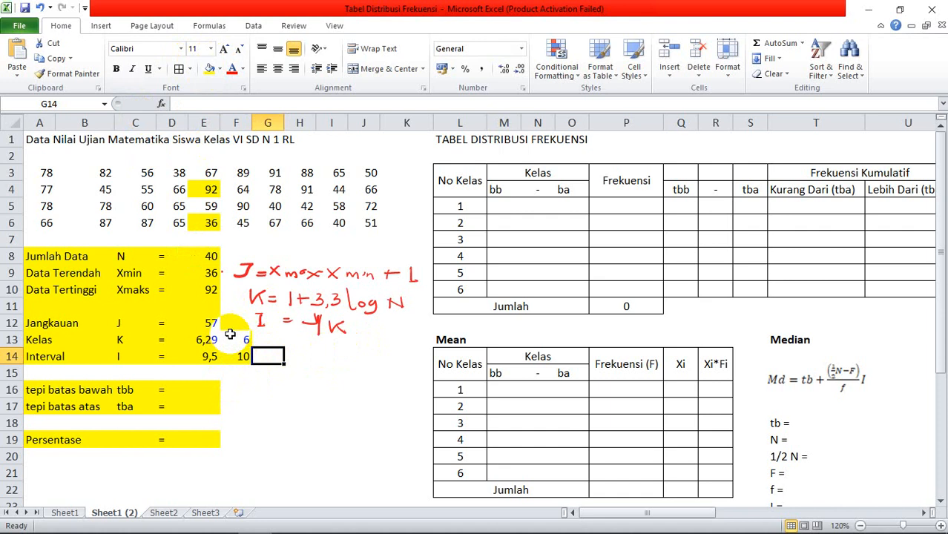
Step: Enter 36 as the lower limit (bb) of class 1 in M5 and a dash separator in N5
{"action": "left_click", "coordinate": [503, 207]}
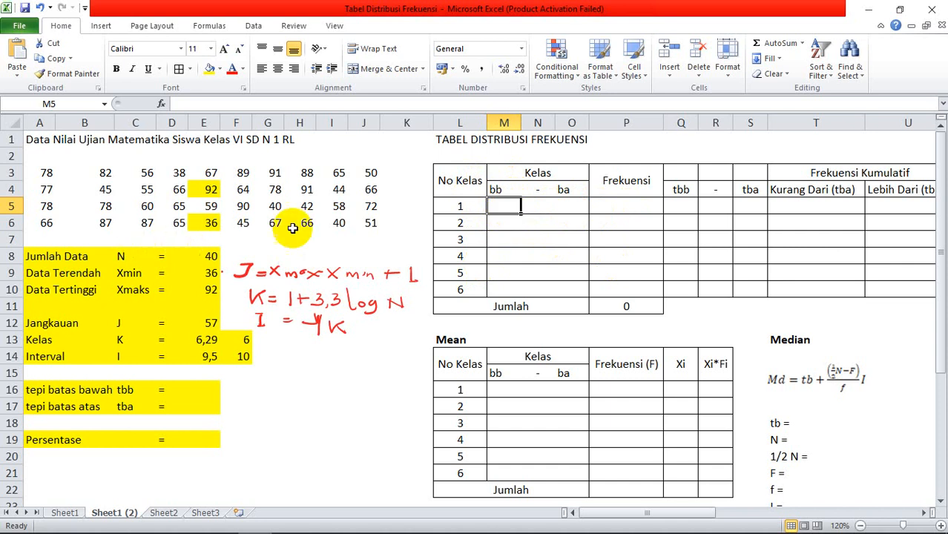
{"action": "left_click_drag", "start_coordinate": [459, 206], "coordinate": [565, 201]}
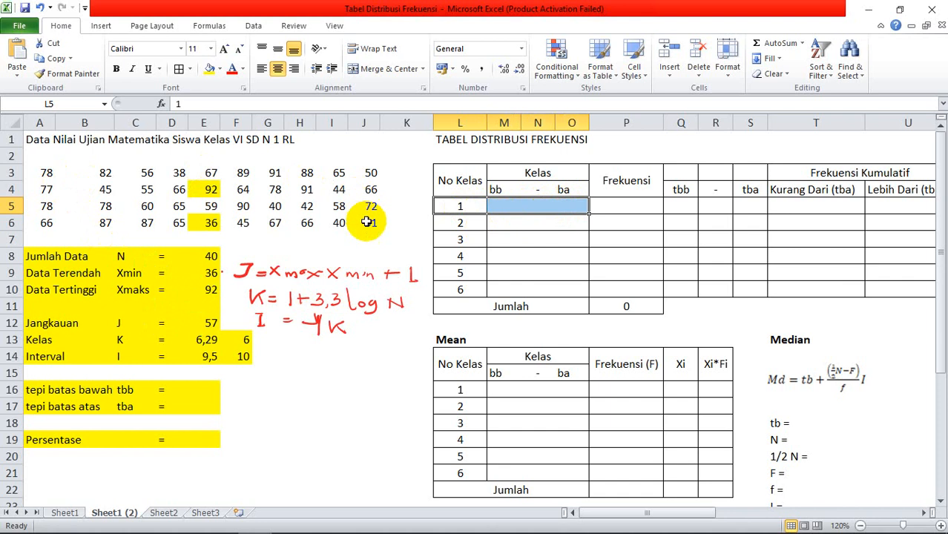
{"action": "left_click", "coordinate": [497, 207]}
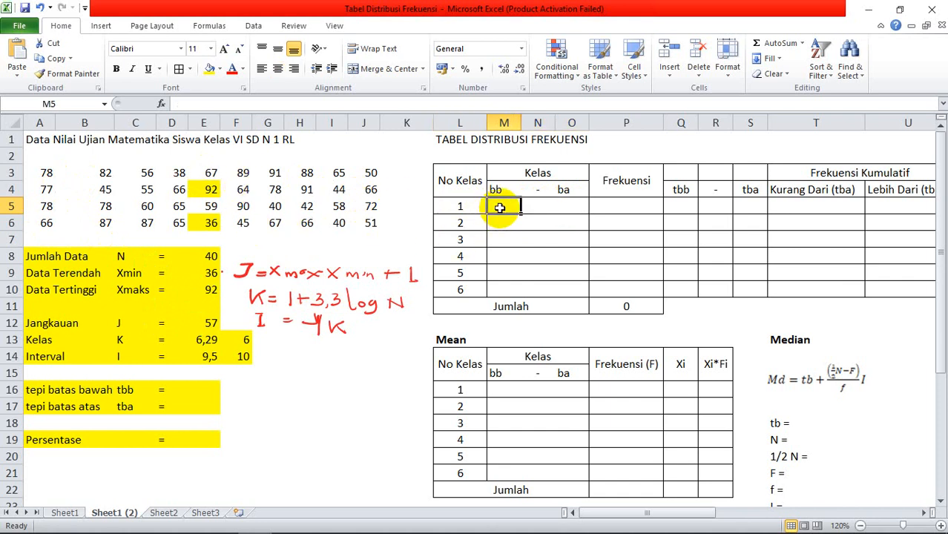
{"action": "type", "text": "36"}
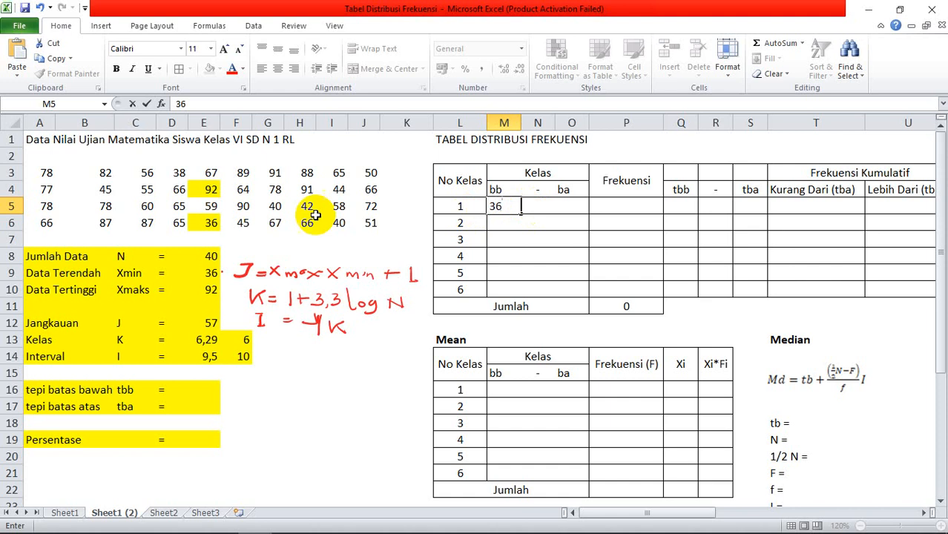
{"action": "left_click", "coordinate": [539, 191]}
{"action": "left_click", "coordinate": [541, 208]}
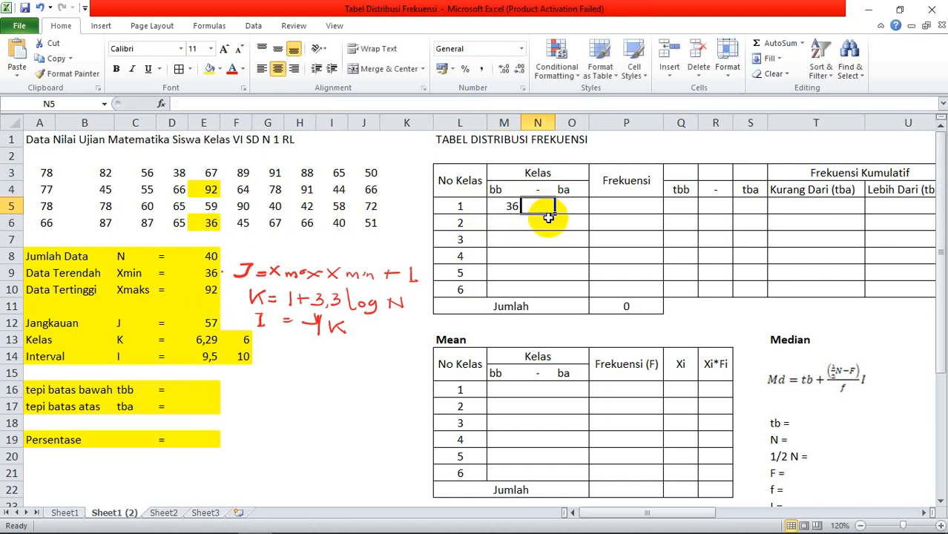
{"action": "type", "text": "'-"}
{"action": "key", "text": "Return"}
{"action": "left_click", "coordinate": [549, 208]}
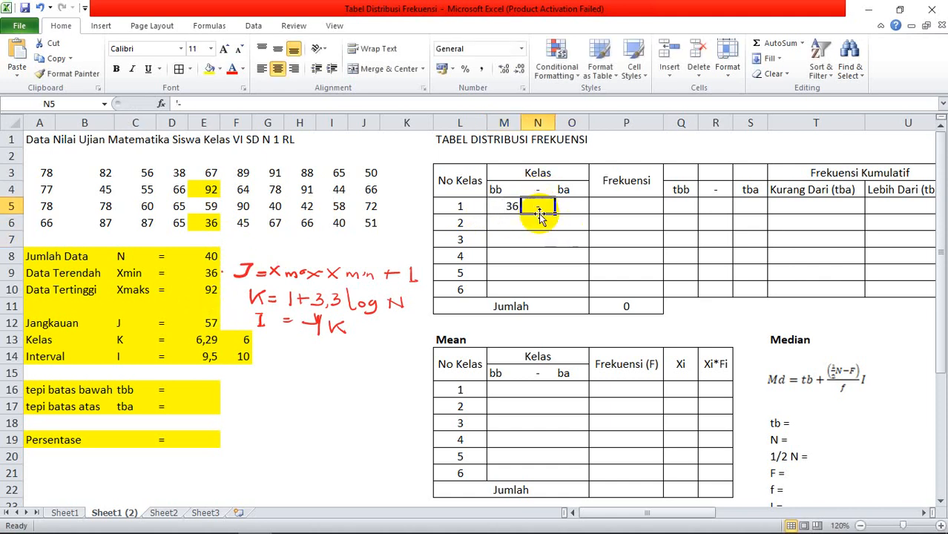
Step: Center the bb, dash and ba sub-headers in M4:O4 of the frequency distribution table
{"action": "left_click", "coordinate": [571, 209]}
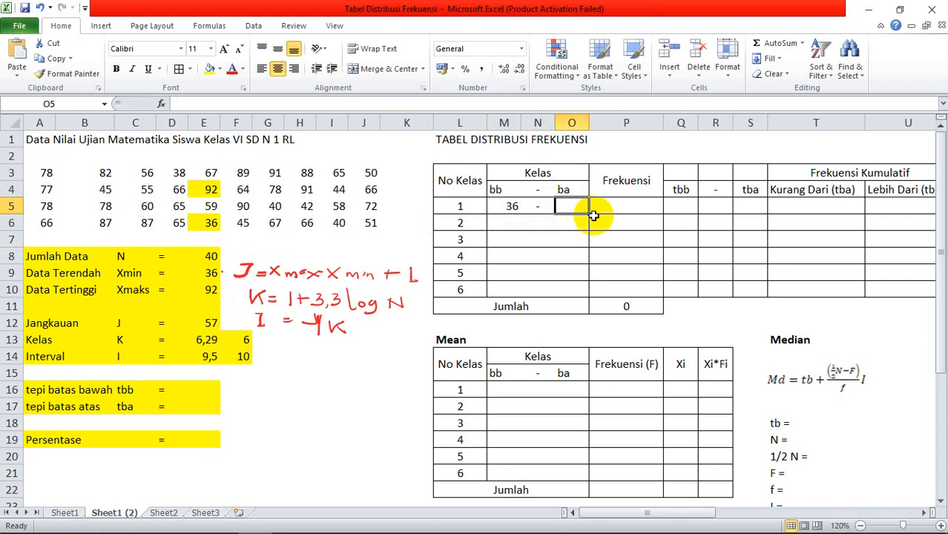
{"action": "left_click_drag", "start_coordinate": [500, 190], "coordinate": [562, 189]}
{"action": "left_click", "coordinate": [277, 69]}
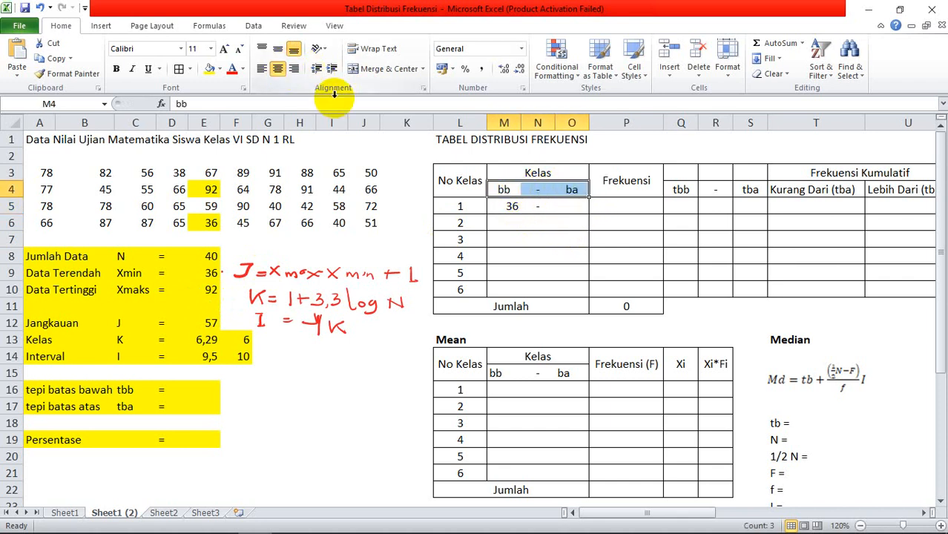
Step: Calculate the upper limit (ba) of class 1 in cell O5 with the formula =M5+F14-1
{"action": "left_click", "coordinate": [573, 211]}
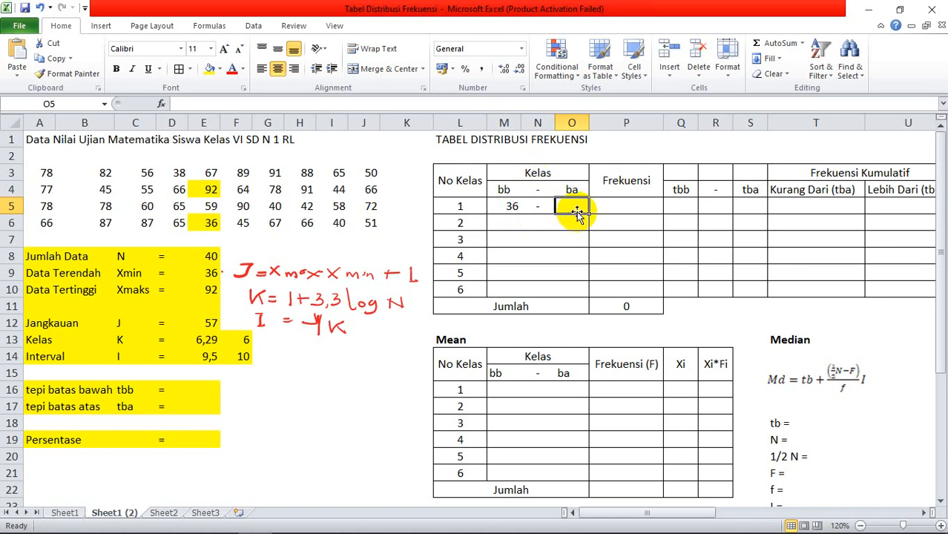
{"action": "type", "text": "="}
{"action": "left_click", "coordinate": [511, 204]}
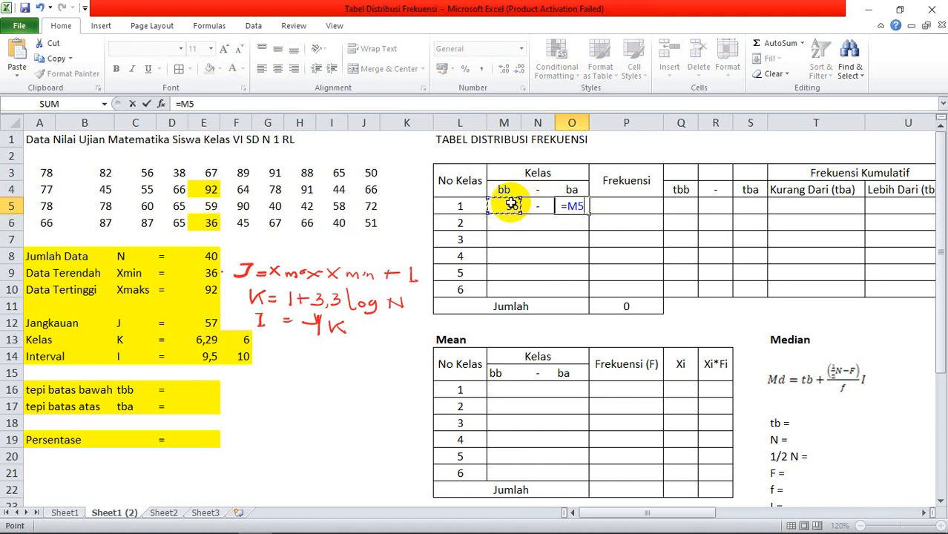
{"action": "type", "text": "+"}
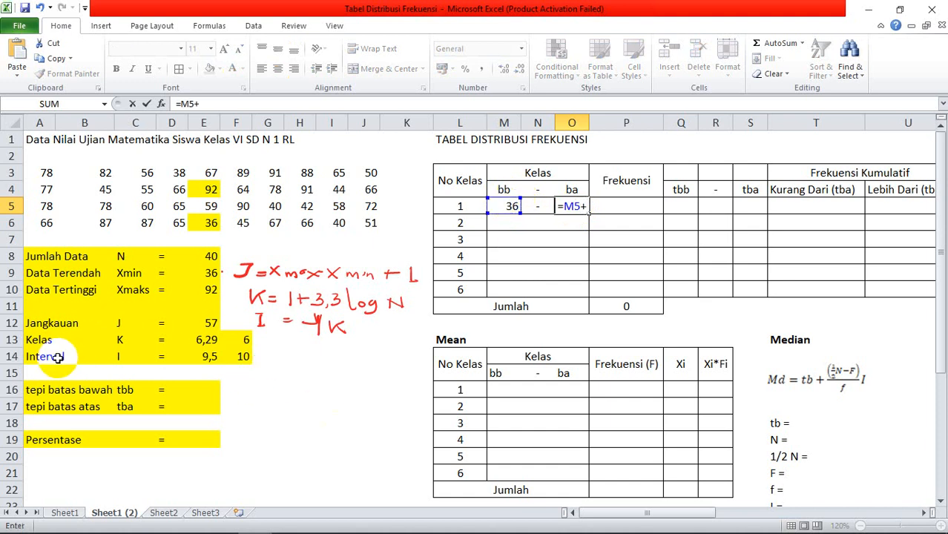
{"action": "left_click", "coordinate": [243, 356]}
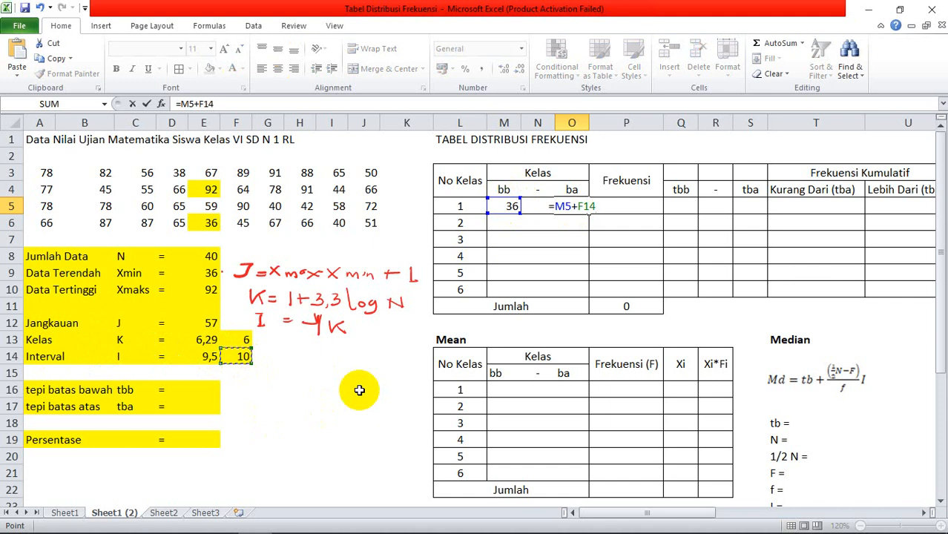
{"action": "type", "text": "-1"}
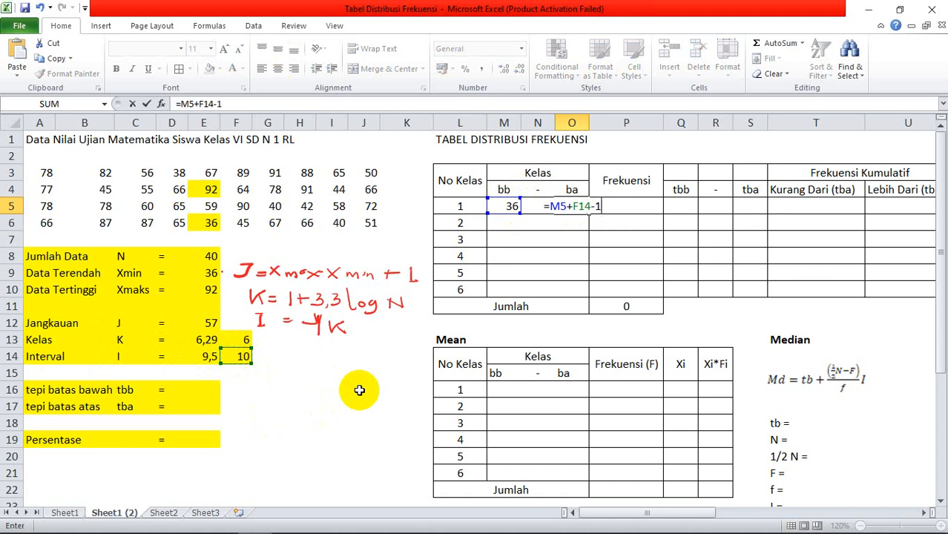
{"action": "key", "text": "Return"}
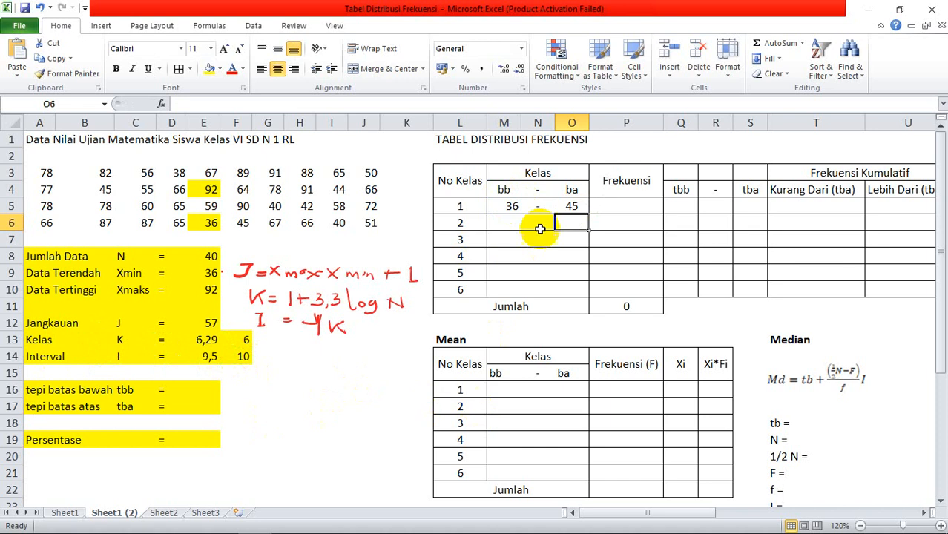
{"action": "left_click", "coordinate": [576, 206]}
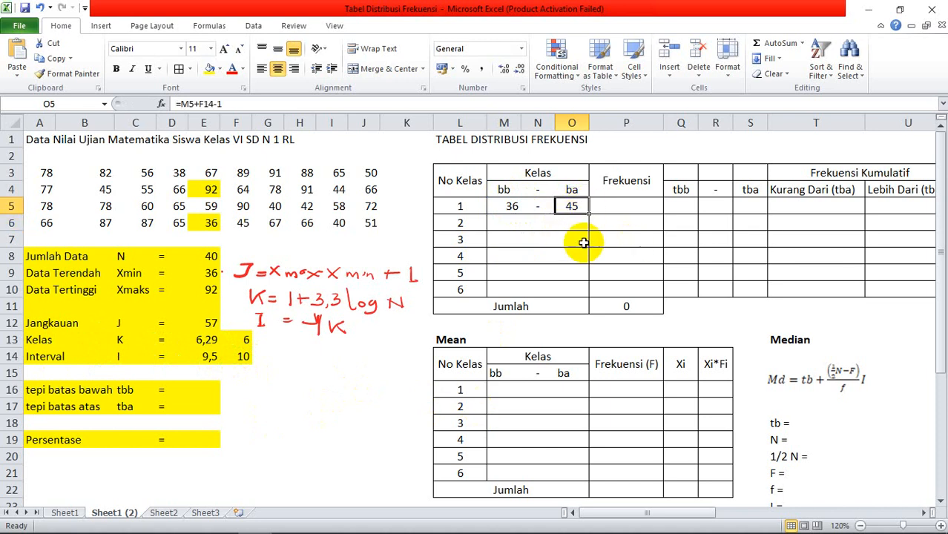
Step: Calculate the lower limit (bb) of class 2 in cell M6 with the formula =O5+1
{"action": "left_click", "coordinate": [509, 223]}
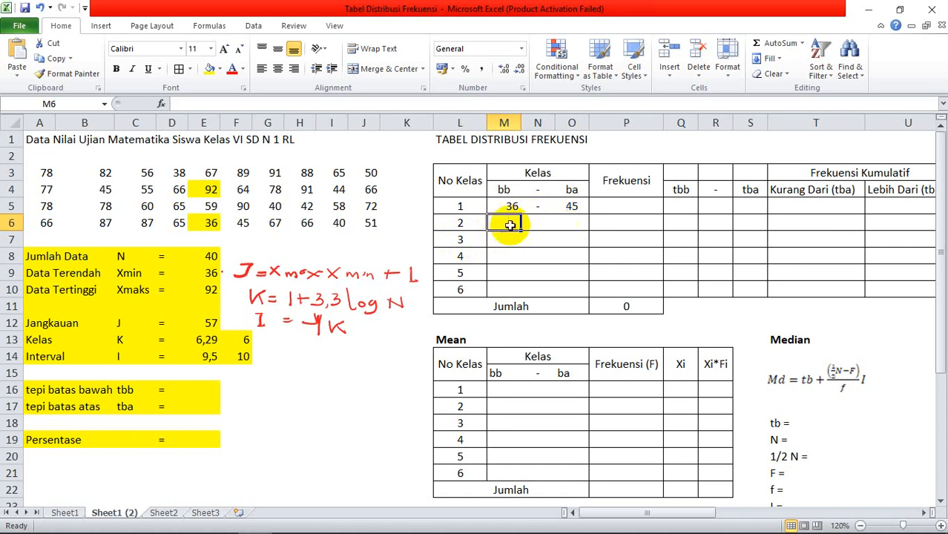
{"action": "type", "text": "="}
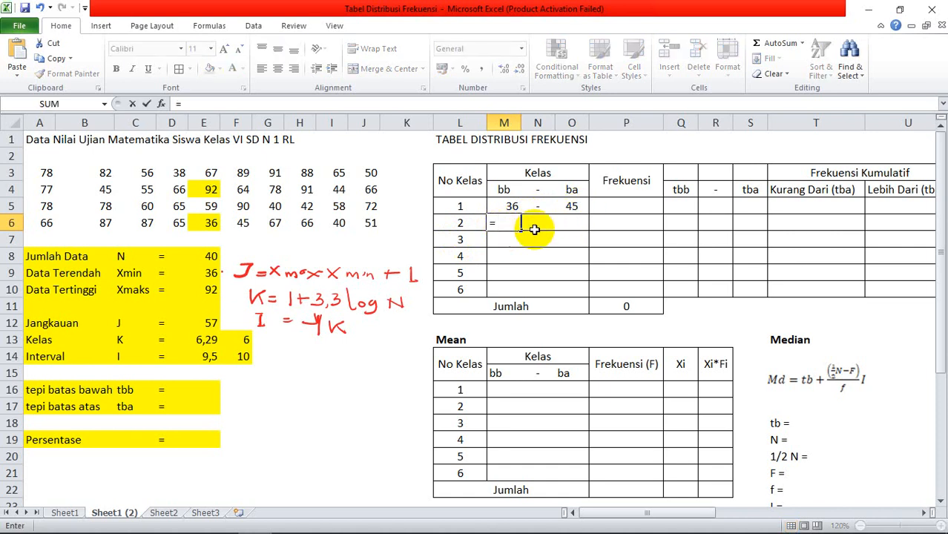
{"action": "type", "text": "5"}
{"action": "left_click", "coordinate": [573, 204]}
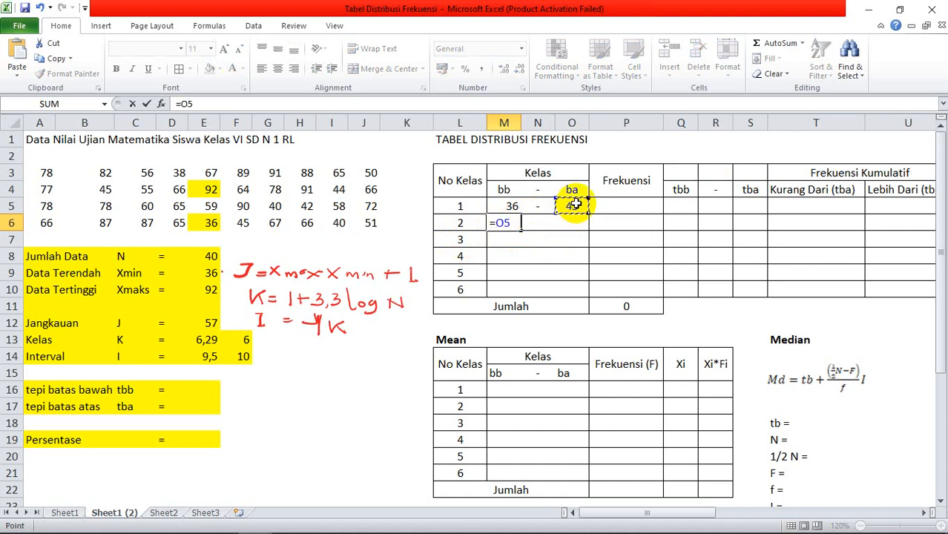
{"action": "type", "text": "+1"}
{"action": "key", "text": "Return"}
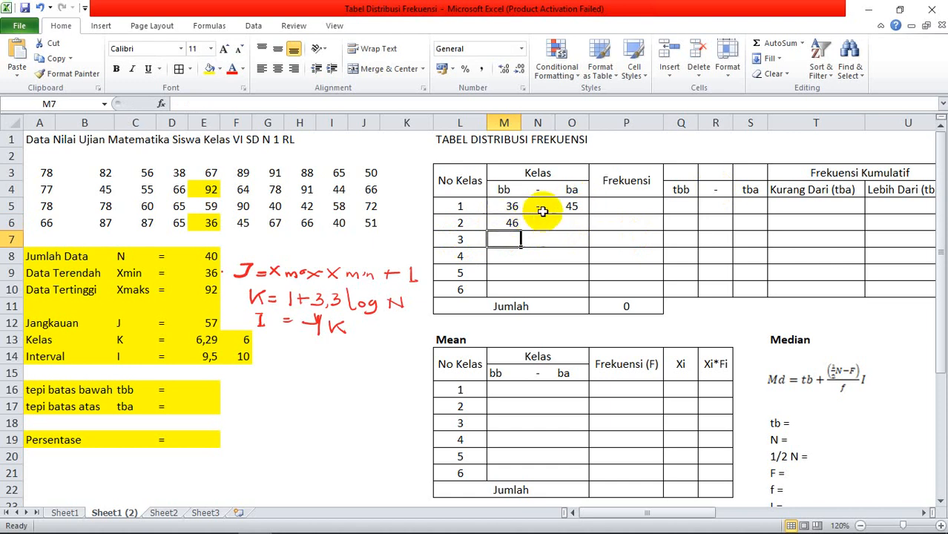
Step: Copy the dash separator from N5 down through N10 for classes 2 to 6
{"action": "left_click", "coordinate": [539, 205]}
{"action": "left_click_drag", "start_coordinate": [555, 214], "coordinate": [539, 290]}
{"action": "left_click", "coordinate": [568, 227]}
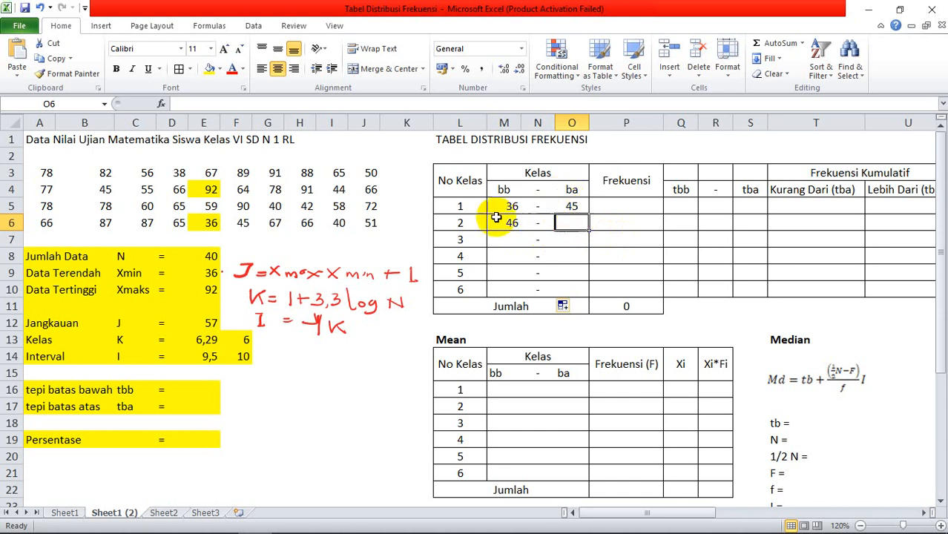
Step: Make the interval reference absolute in O5 so the formula reads =M5+$F$14-1, and fill it down to O10
{"action": "double_click", "coordinate": [575, 206]}
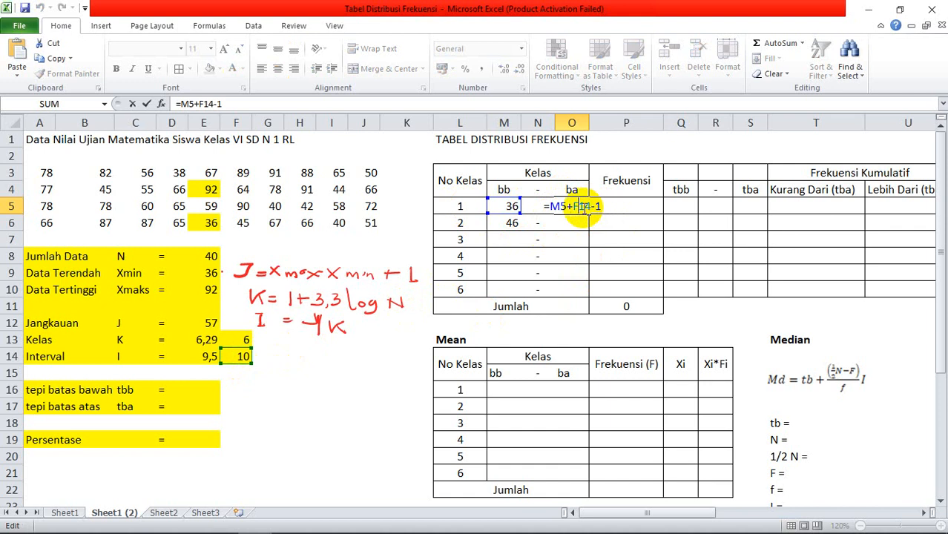
{"action": "left_click_drag", "start_coordinate": [591, 209], "coordinate": [574, 209]}
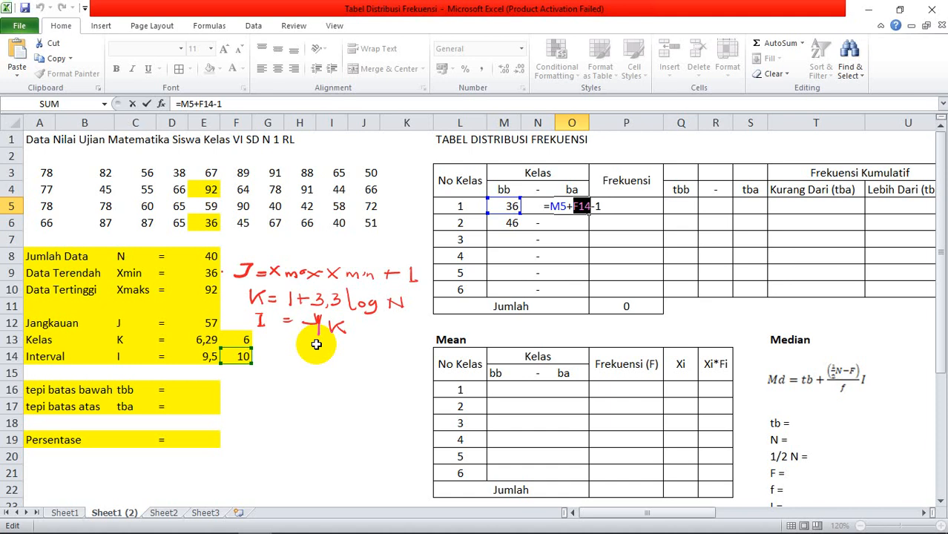
{"action": "key", "text": "F4"}
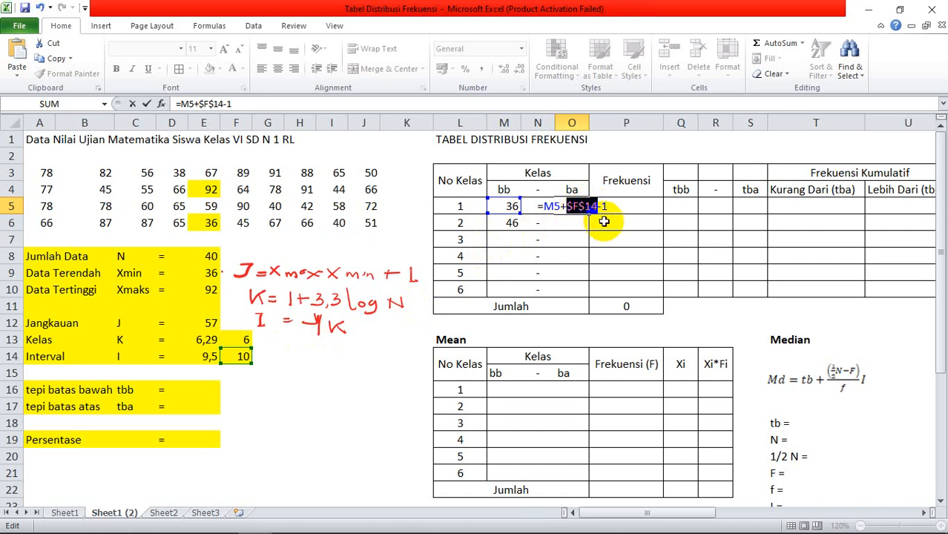
{"action": "key", "text": "Return"}
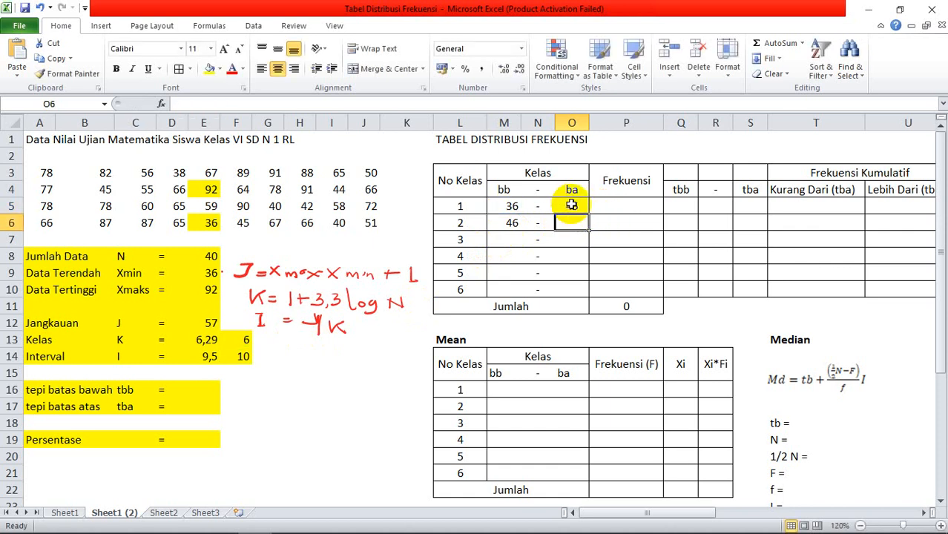
{"action": "left_click", "coordinate": [572, 205]}
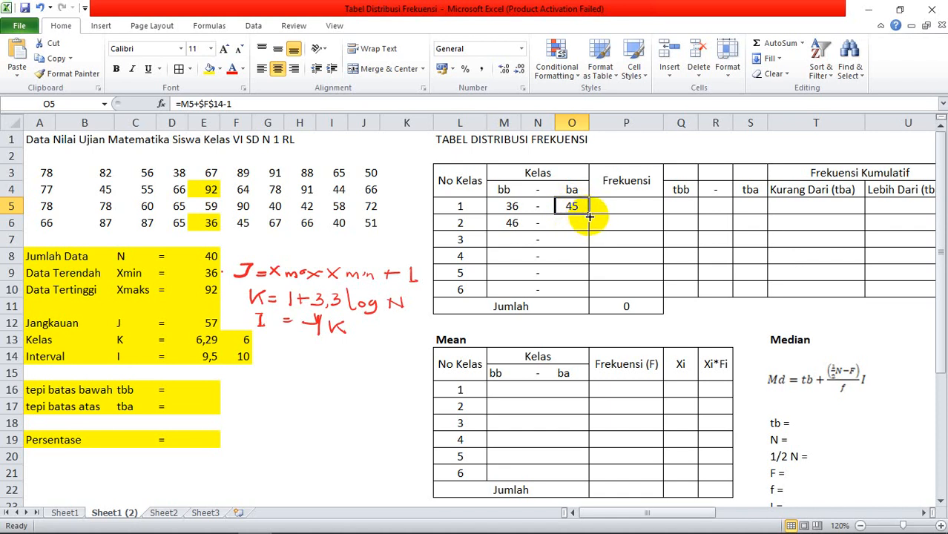
{"action": "left_click_drag", "start_coordinate": [589, 215], "coordinate": [584, 296]}
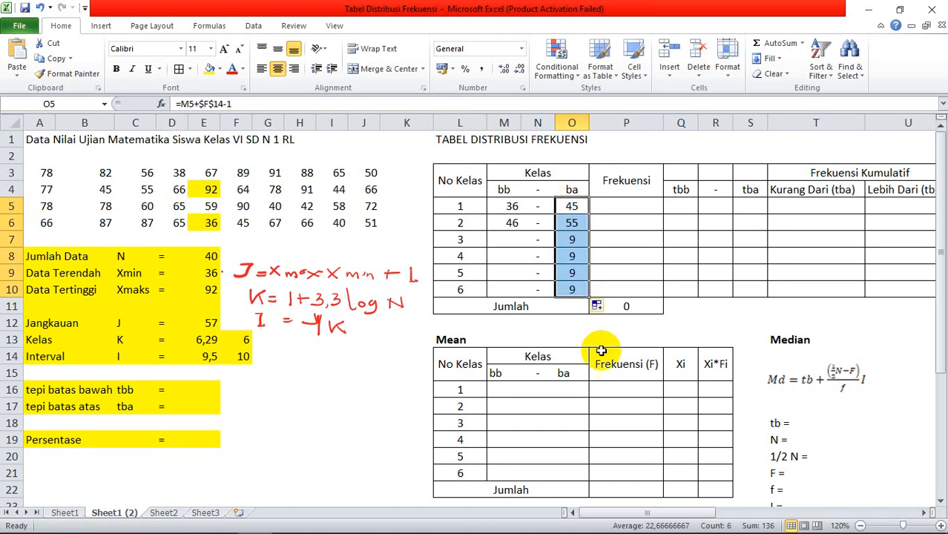
Step: Fill the class 2 lower-limit formula =O5+1 from M6 down to M10
{"action": "left_click", "coordinate": [510, 224]}
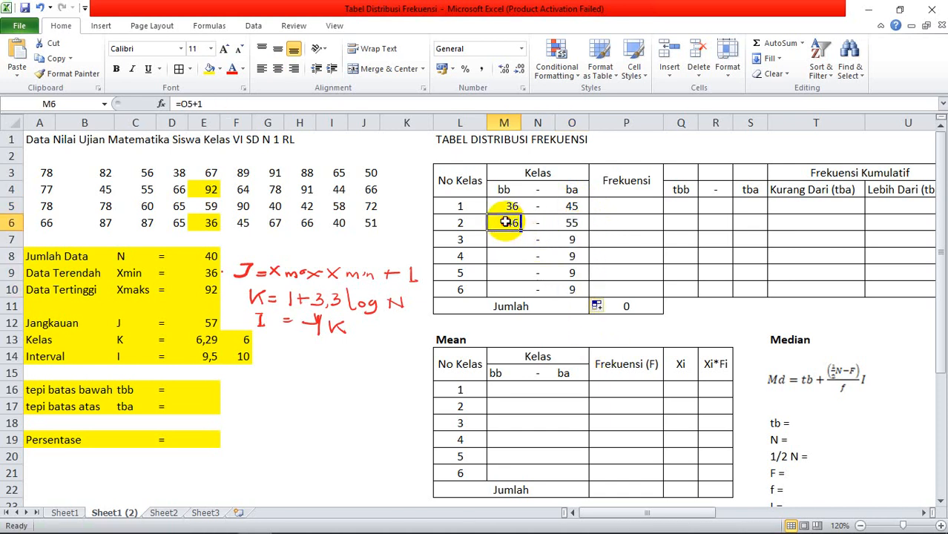
{"action": "double_click", "coordinate": [508, 221]}
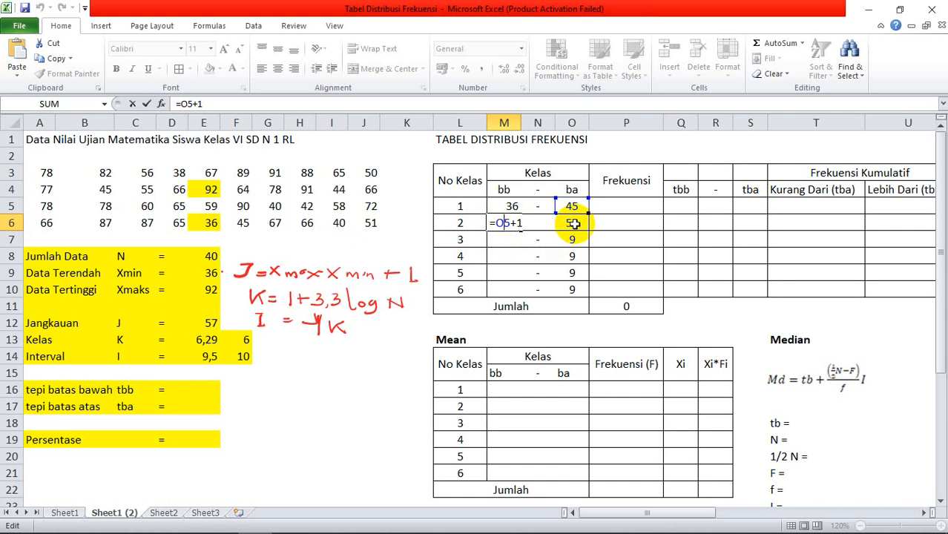
{"action": "key", "text": "Return"}
{"action": "left_click", "coordinate": [514, 223]}
{"action": "left_click_drag", "start_coordinate": [520, 233], "coordinate": [516, 293]}
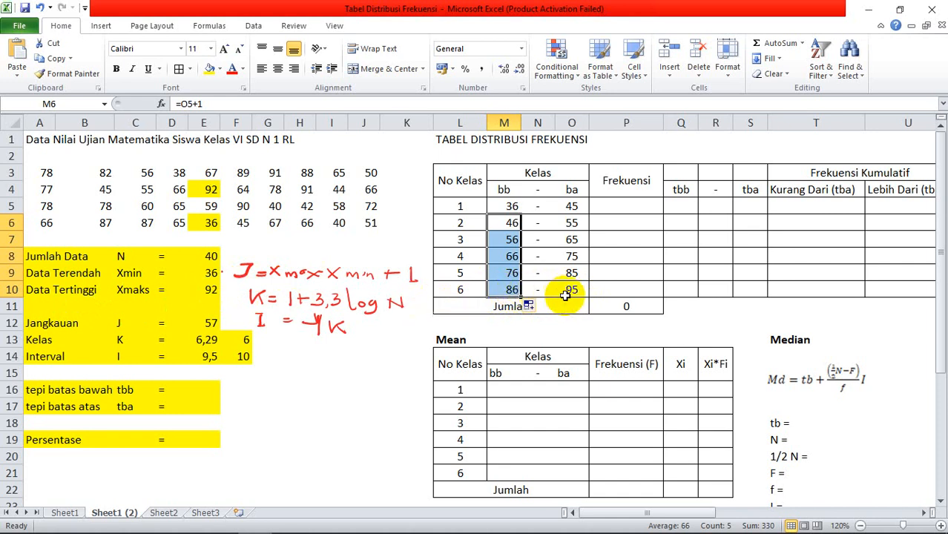
Step: Try 35 and 32 as alternative lower limits of class 1 in M5
{"action": "left_click", "coordinate": [512, 206]}
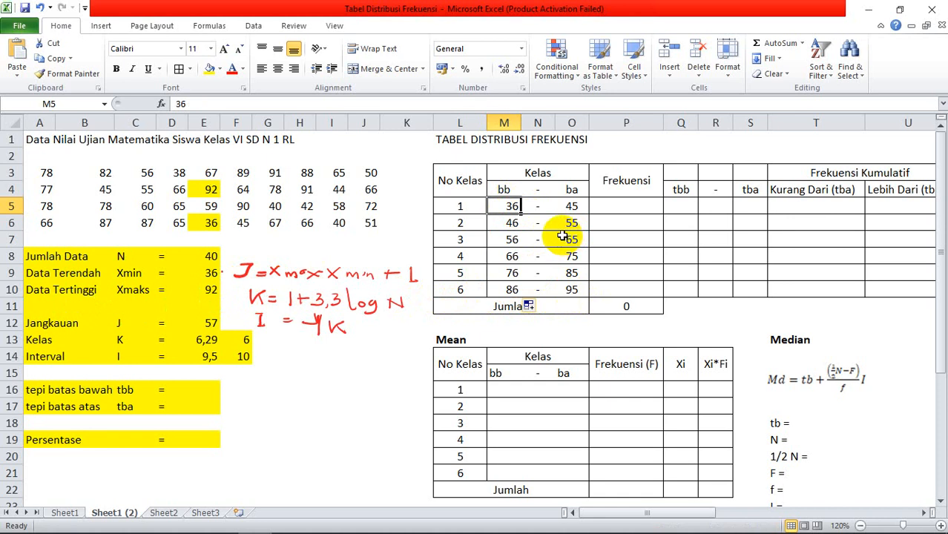
{"action": "type", "text": "35"}
{"action": "key", "text": "Return"}
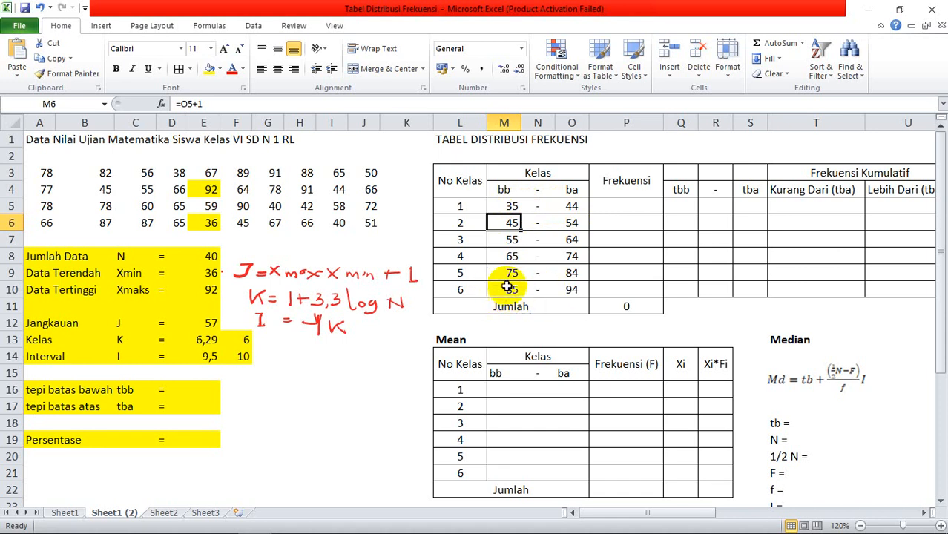
{"action": "left_click", "coordinate": [511, 206]}
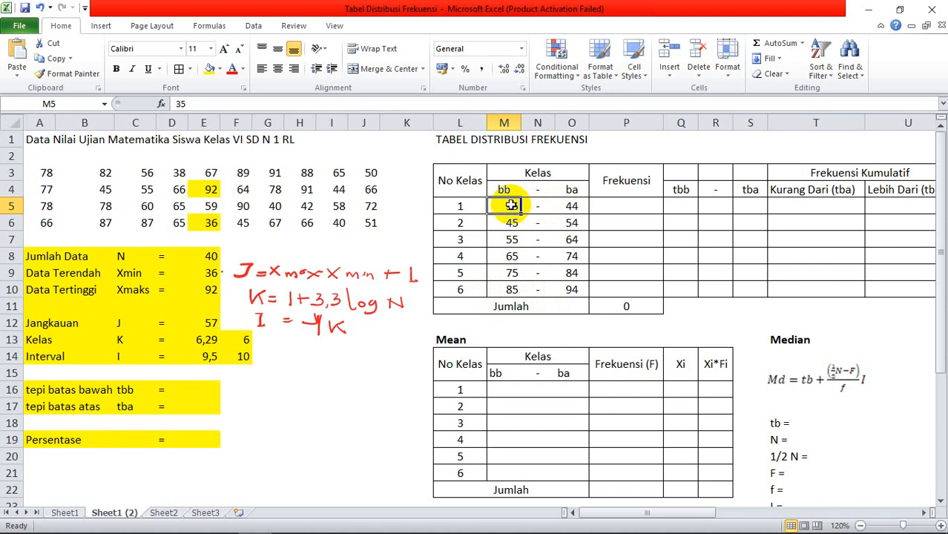
{"action": "type", "text": "32"}
{"action": "key", "text": "Return"}
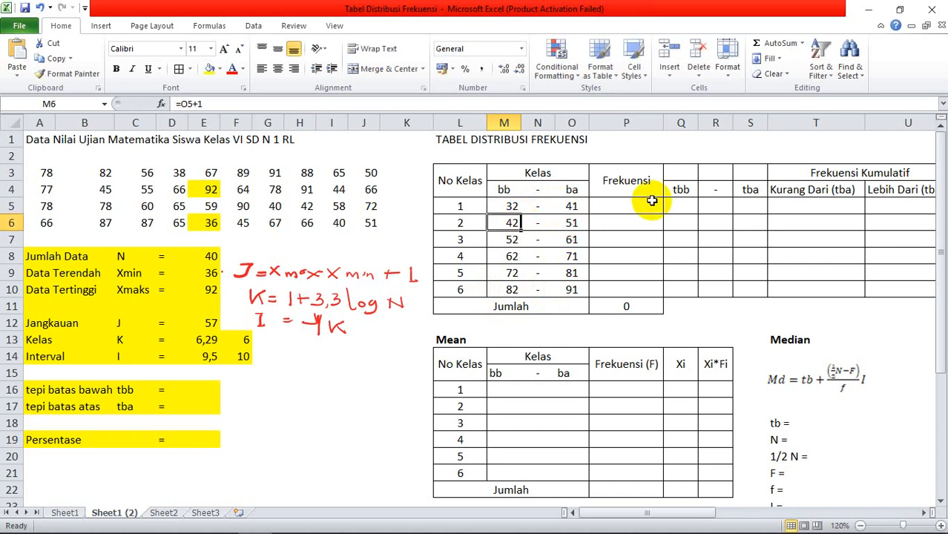
Step: Try 33 as the lower limit of class 1 in M5 and check the limits of classes 1 and 6
{"action": "left_click", "coordinate": [517, 207]}
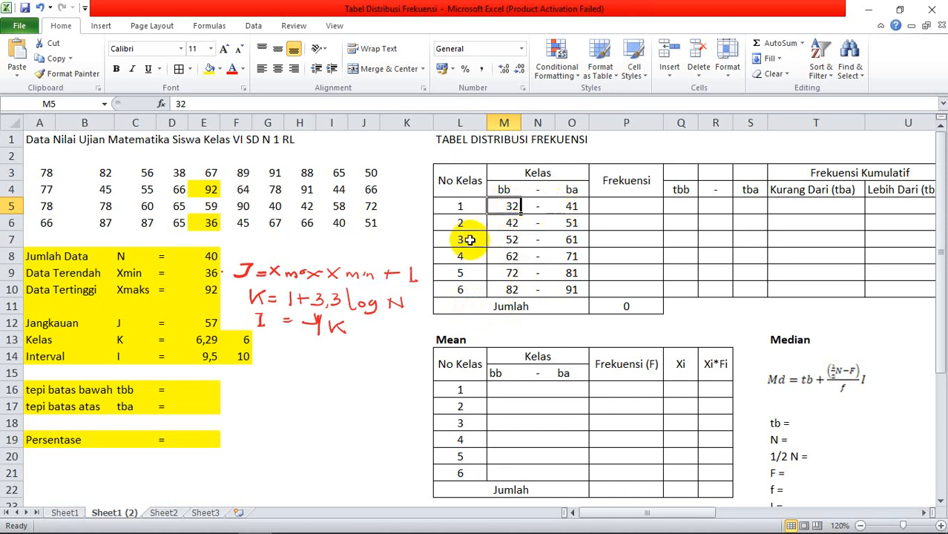
{"action": "left_click", "coordinate": [243, 356]}
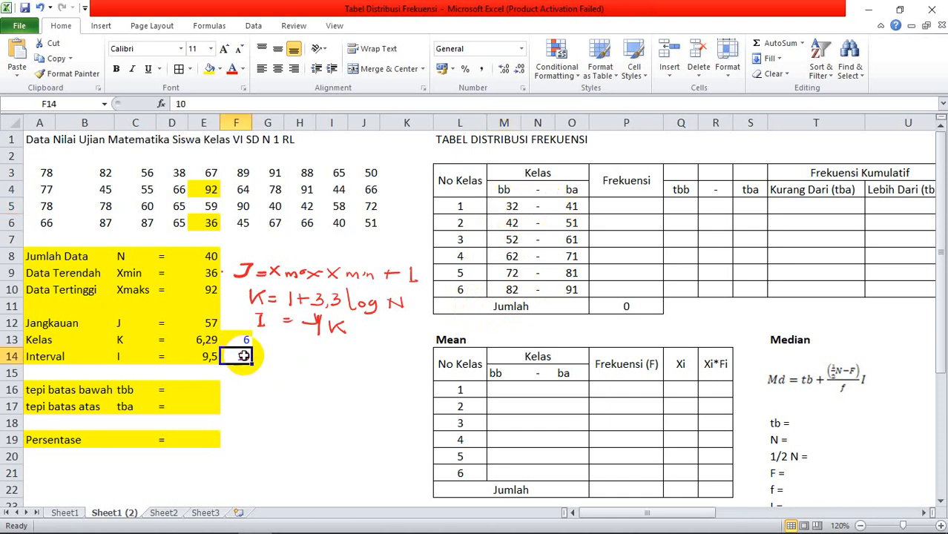
{"action": "left_click", "coordinate": [518, 208]}
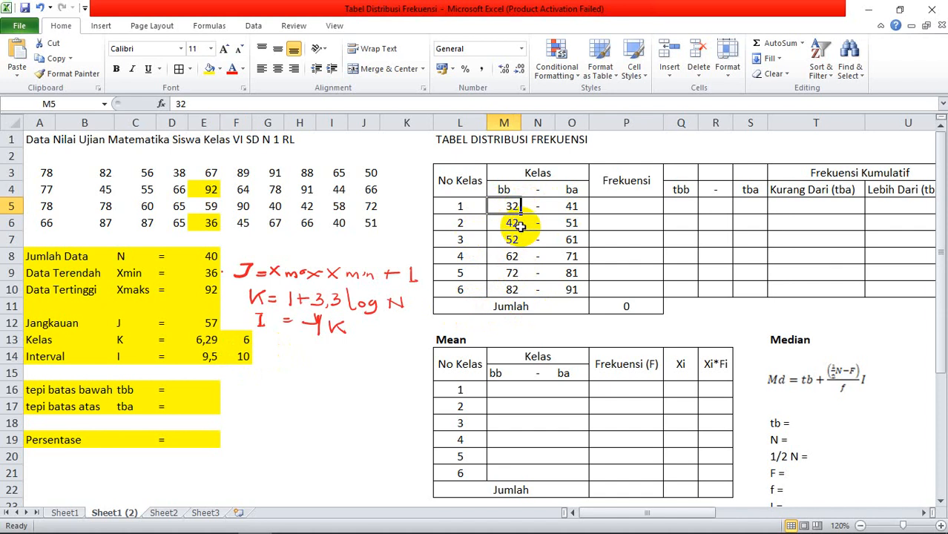
{"action": "type", "text": "33"}
{"action": "key", "text": "Return"}
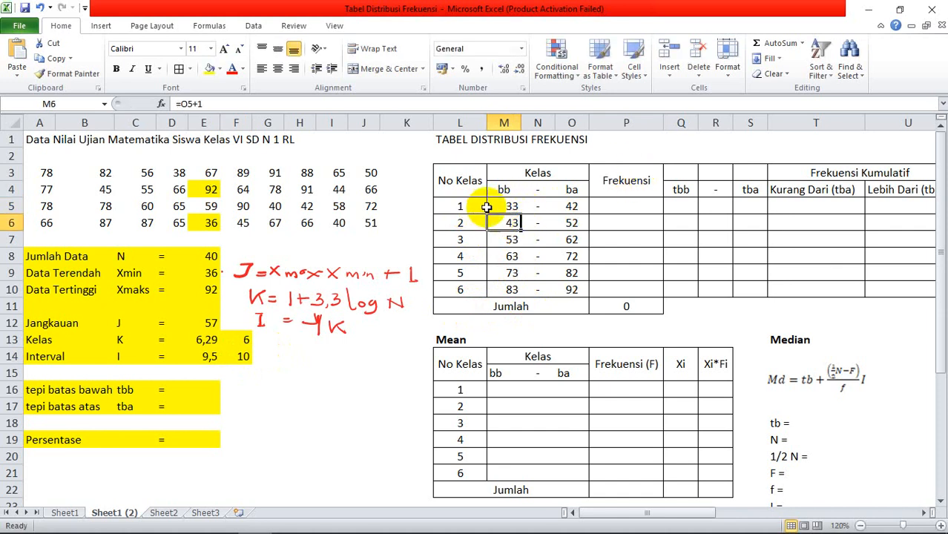
{"action": "left_click", "coordinate": [515, 207]}
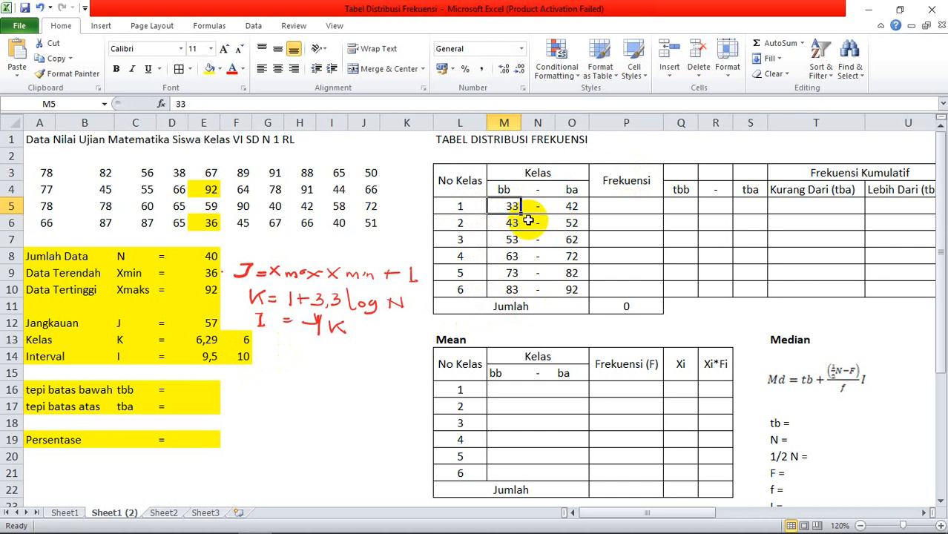
{"action": "left_click", "coordinate": [580, 293]}
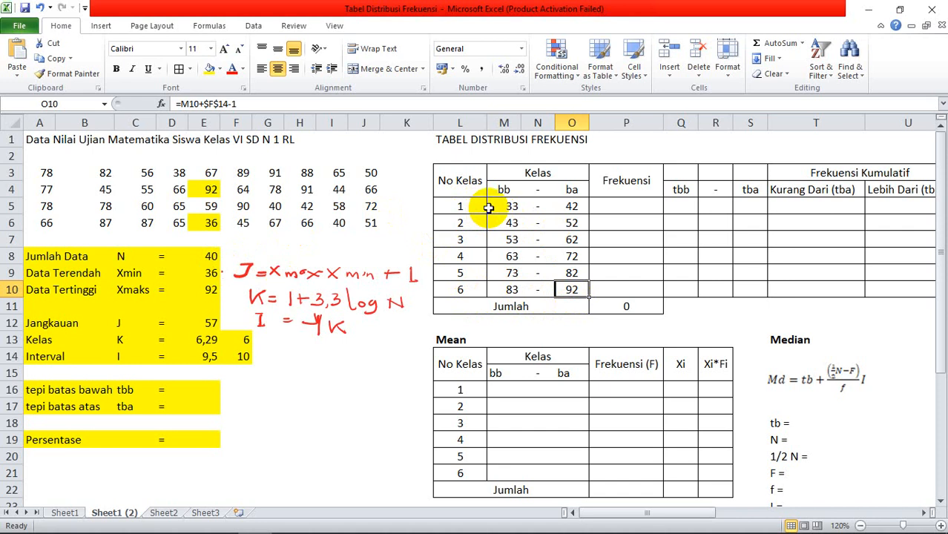
{"action": "left_click_drag", "start_coordinate": [476, 206], "coordinate": [571, 206]}
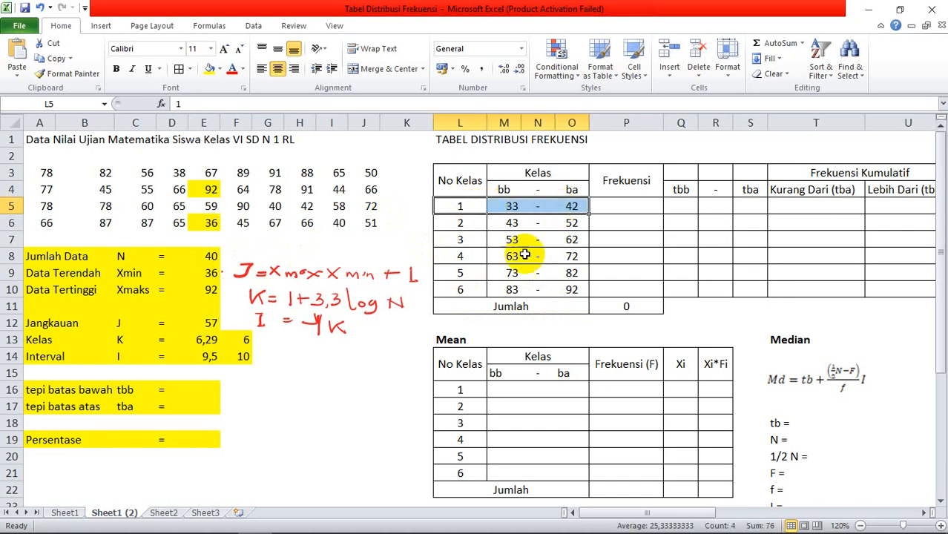
{"action": "left_click_drag", "start_coordinate": [474, 288], "coordinate": [574, 290]}
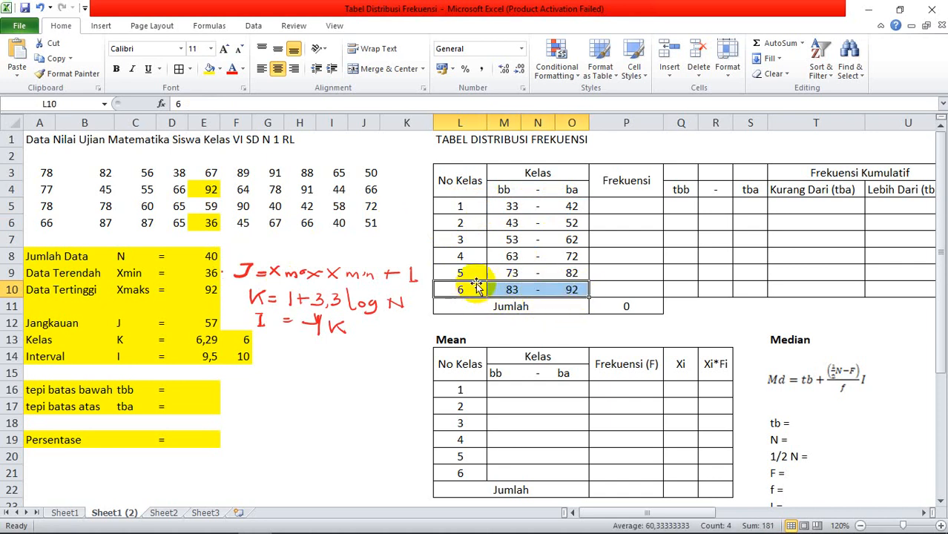
{"action": "left_click_drag", "start_coordinate": [476, 290], "coordinate": [573, 291]}
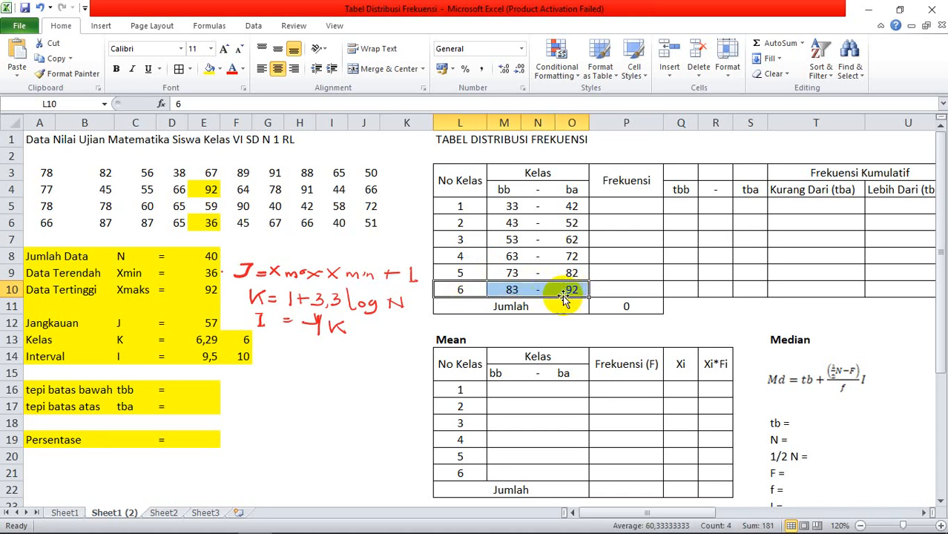
Step: Set the lower limit (bb) of class 1 in M5 to 35
{"action": "left_click", "coordinate": [508, 206]}
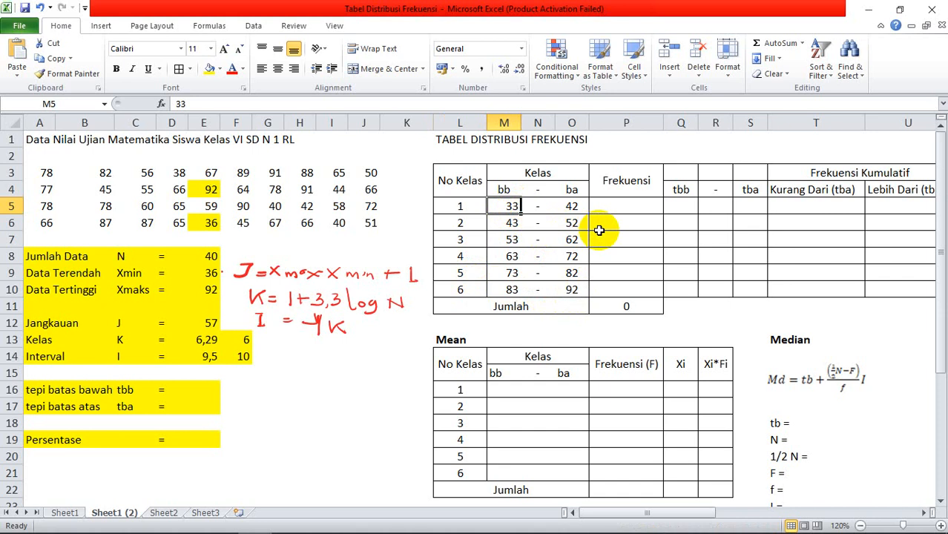
{"action": "type", "text": "35"}
{"action": "key", "text": "Return"}
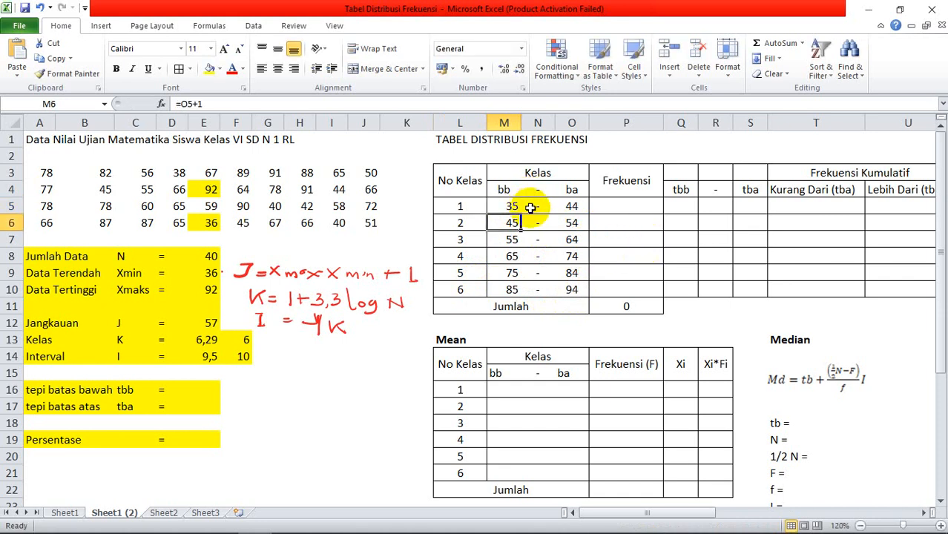
Step: Examine the lower limits in M5:M10 and upper limits in O5:O10 against the interval in F14
{"action": "left_click_drag", "start_coordinate": [519, 207], "coordinate": [513, 289]}
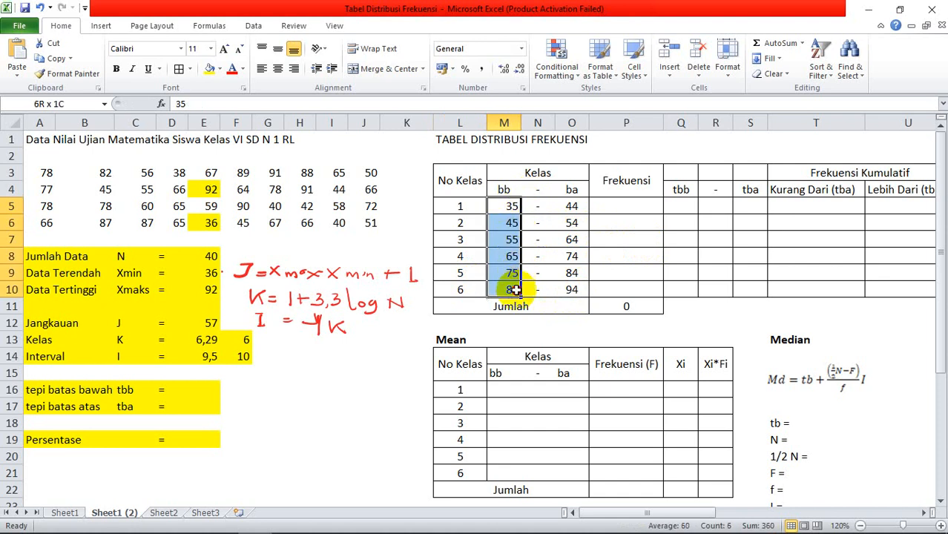
{"action": "left_click", "coordinate": [575, 210]}
{"action": "left_click_drag", "start_coordinate": [576, 210], "coordinate": [569, 285]}
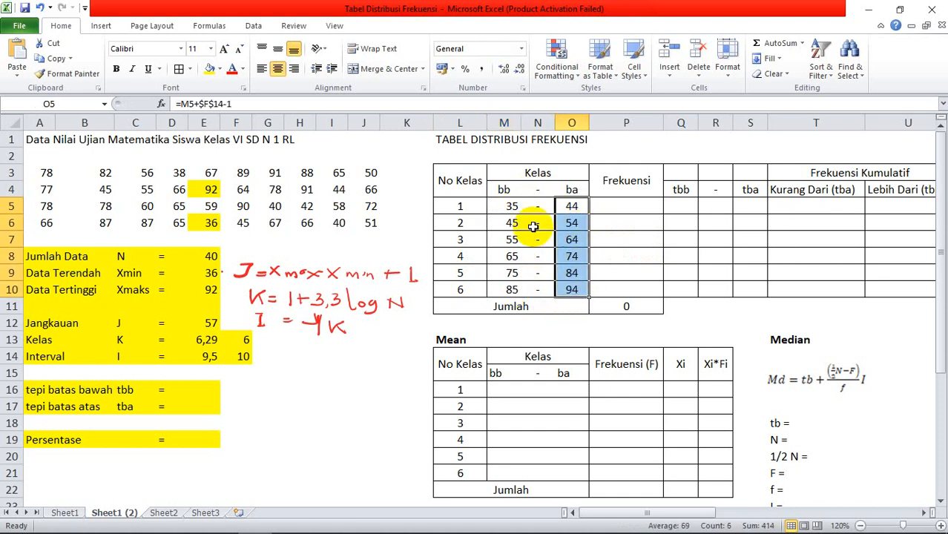
{"action": "left_click_drag", "start_coordinate": [535, 207], "coordinate": [524, 284]}
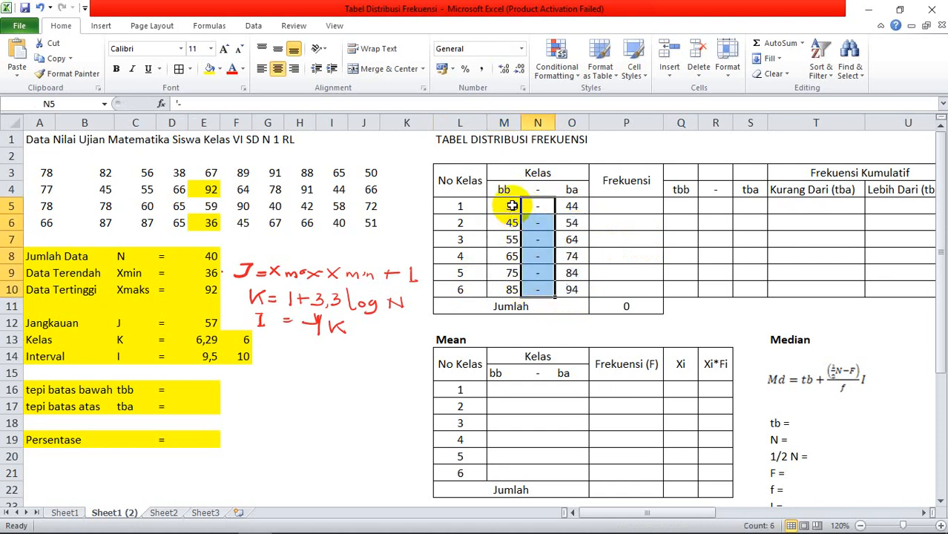
{"action": "left_click_drag", "start_coordinate": [514, 205], "coordinate": [514, 289]}
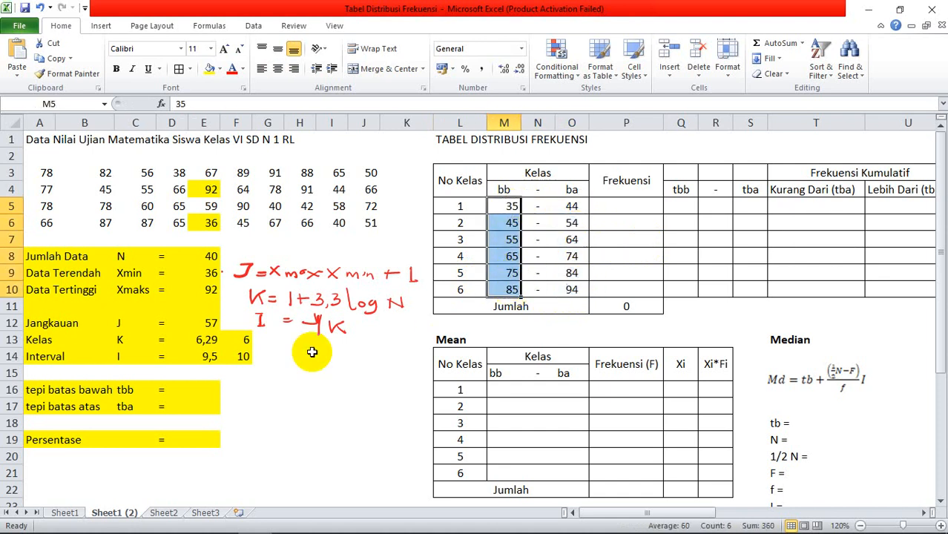
{"action": "left_click", "coordinate": [247, 360]}
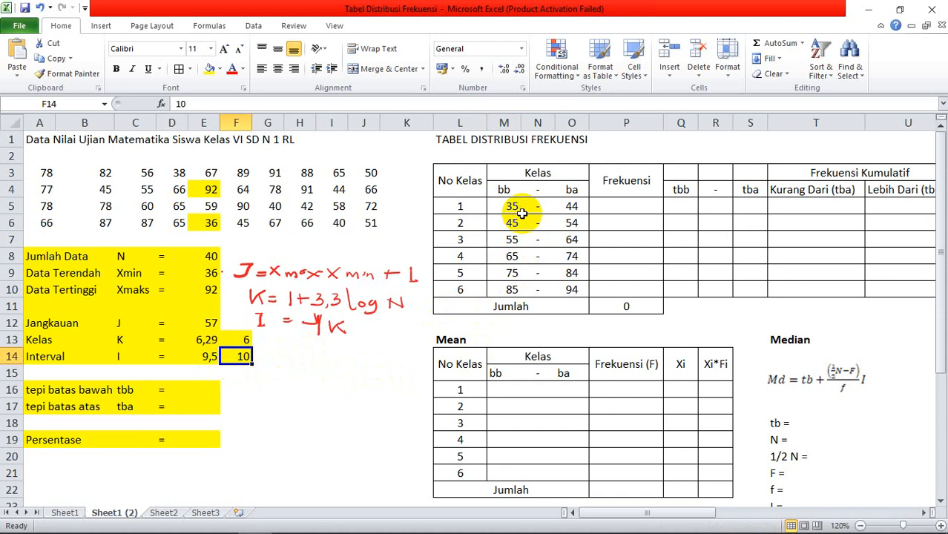
{"action": "left_click_drag", "start_coordinate": [517, 210], "coordinate": [513, 286]}
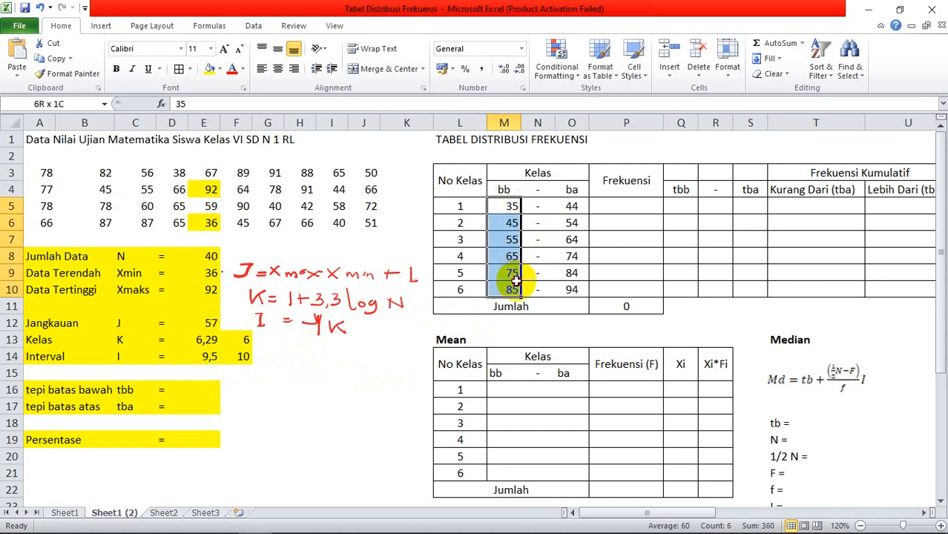
Step: Review the upper limits in O5:O10 and the complete block of class limits in M5:O10
{"action": "left_click_drag", "start_coordinate": [585, 211], "coordinate": [582, 289]}
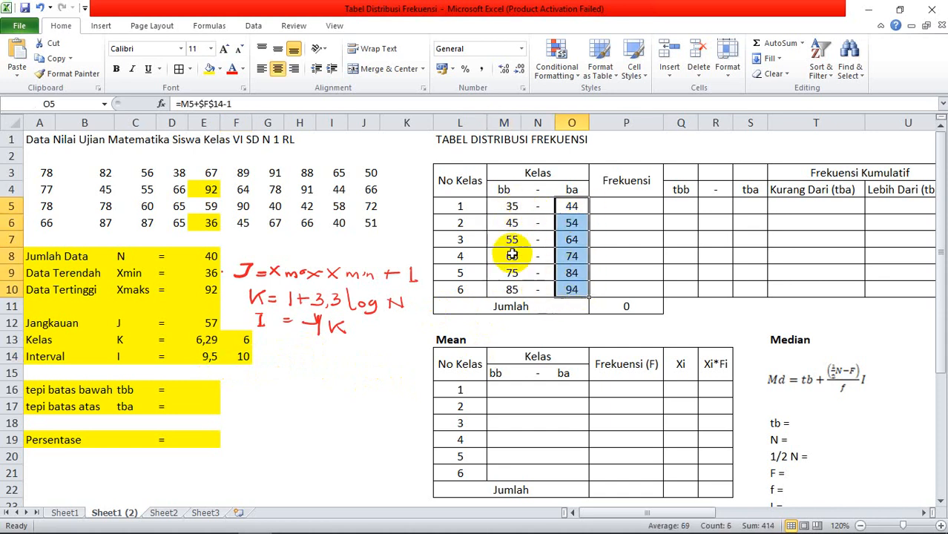
{"action": "left_click", "coordinate": [514, 207]}
{"action": "left_click_drag", "start_coordinate": [514, 208], "coordinate": [580, 290]}
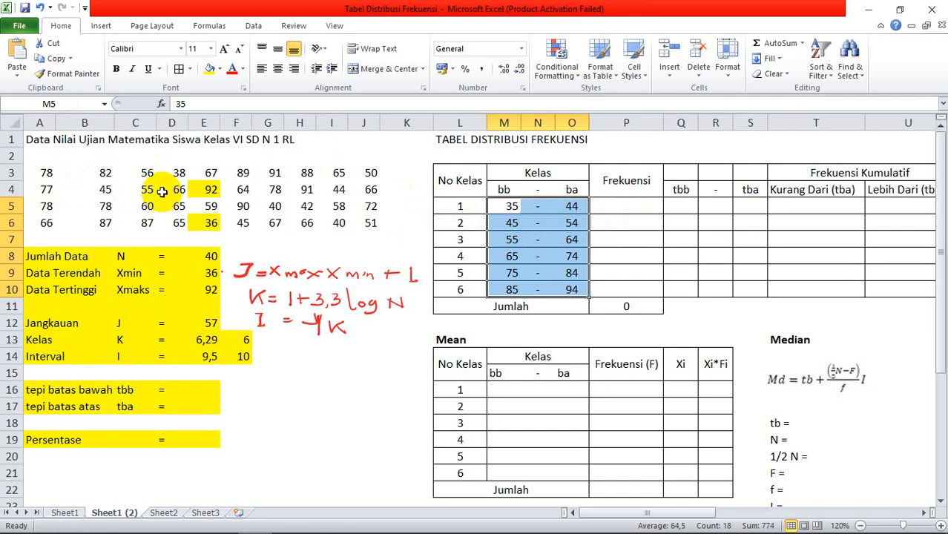
Step: Shade the scores belonging to class 1 (35-44) with a light tan fill: cells D3, I4, G5, H5, E6 and I6
{"action": "left_click", "coordinate": [175, 173]}
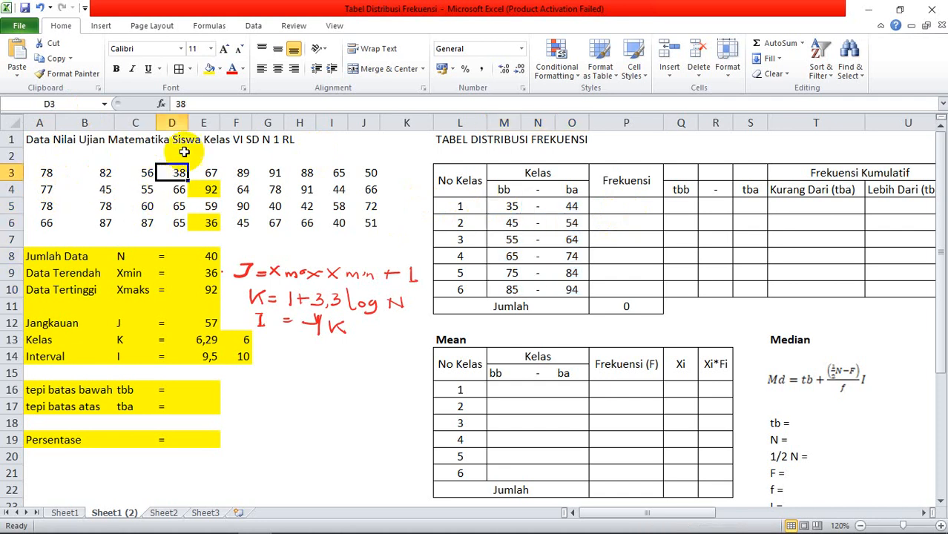
{"action": "left_click", "coordinate": [221, 70]}
{"action": "left_click", "coordinate": [219, 95]}
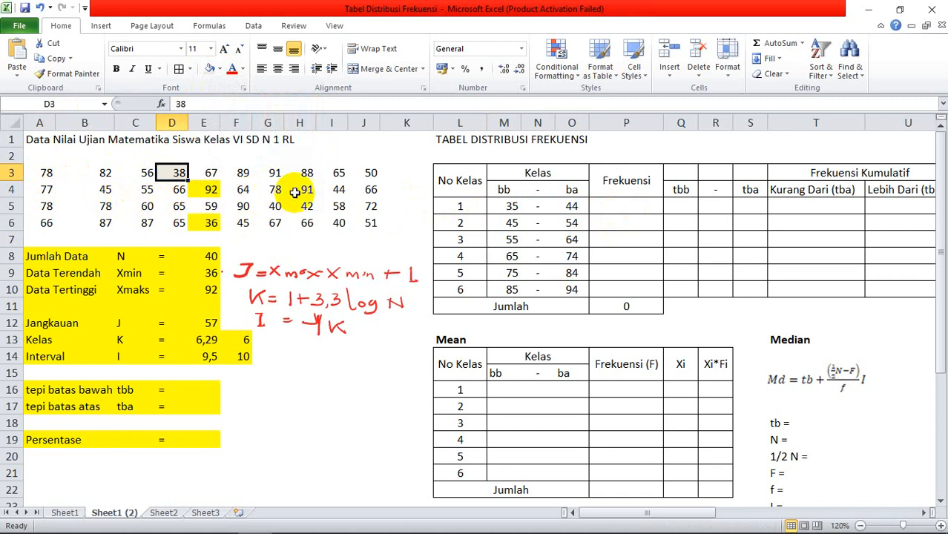
{"action": "left_click", "coordinate": [338, 191]}
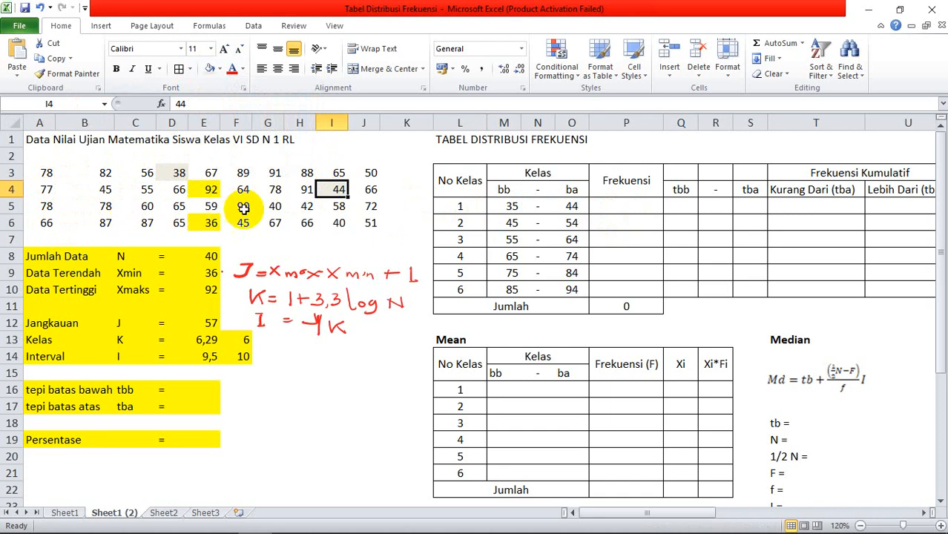
{"action": "left_click", "coordinate": [275, 206]}
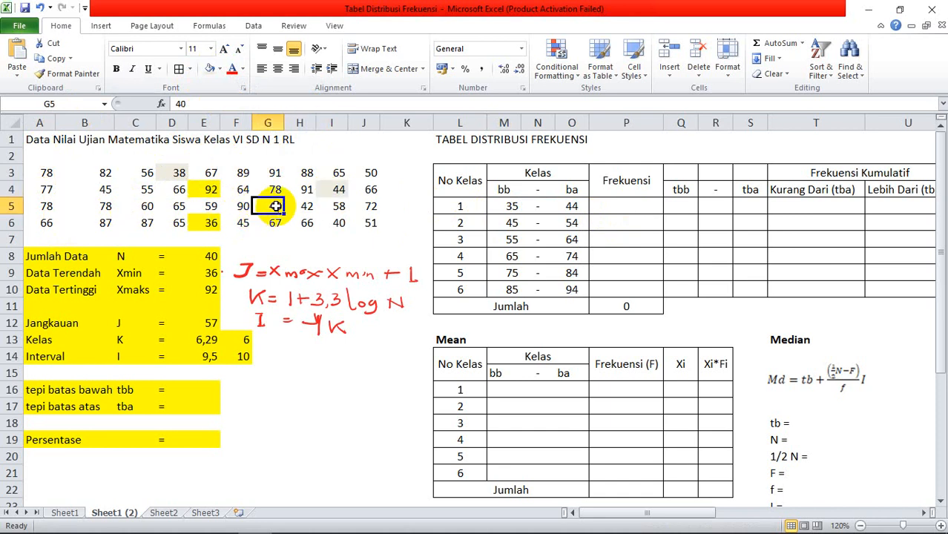
{"action": "left_click", "coordinate": [210, 69]}
{"action": "left_click", "coordinate": [302, 206]}
{"action": "left_click", "coordinate": [210, 69]}
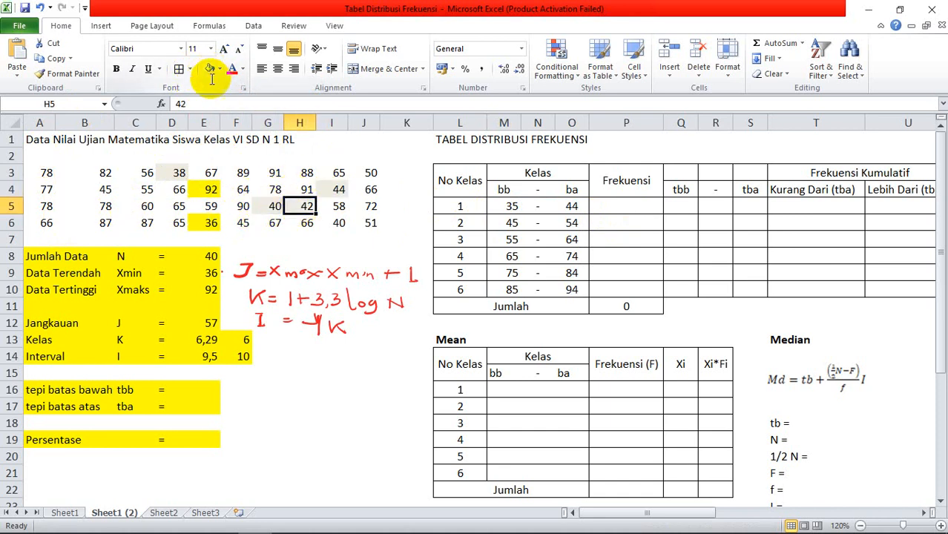
{"action": "left_click", "coordinate": [207, 224]}
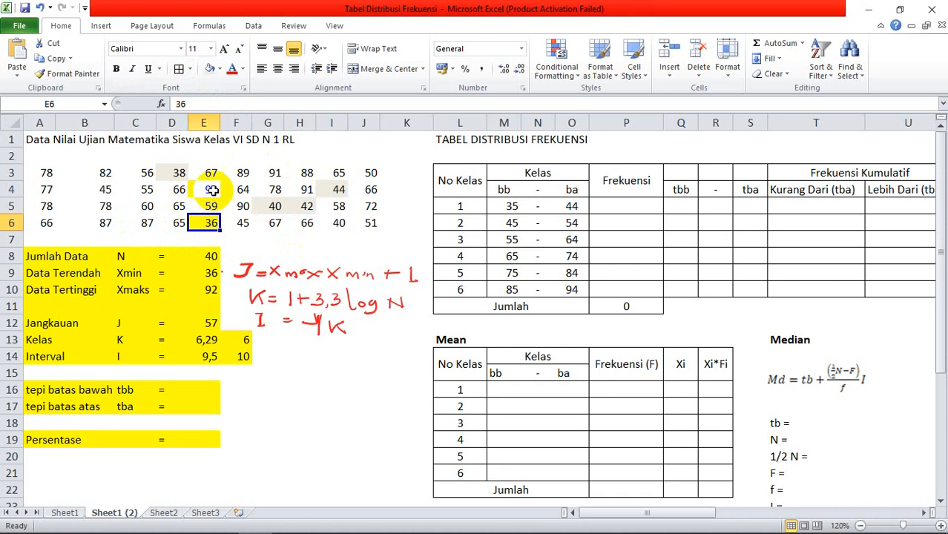
{"action": "left_click", "coordinate": [210, 68]}
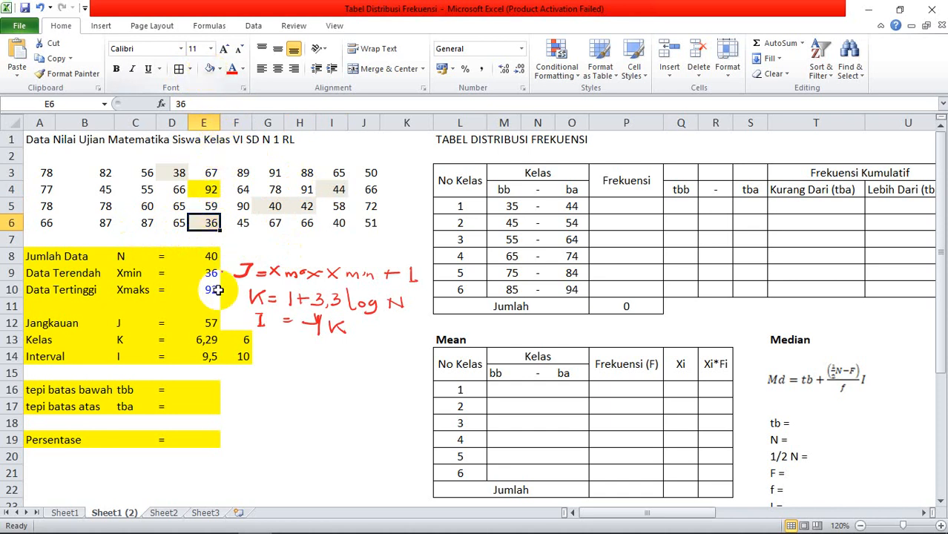
{"action": "left_click", "coordinate": [335, 223]}
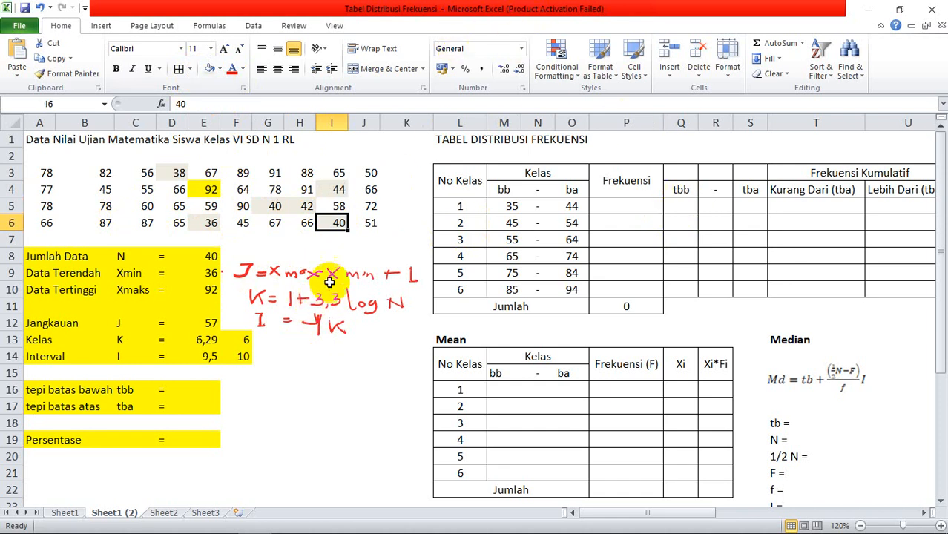
{"action": "left_click", "coordinate": [354, 252]}
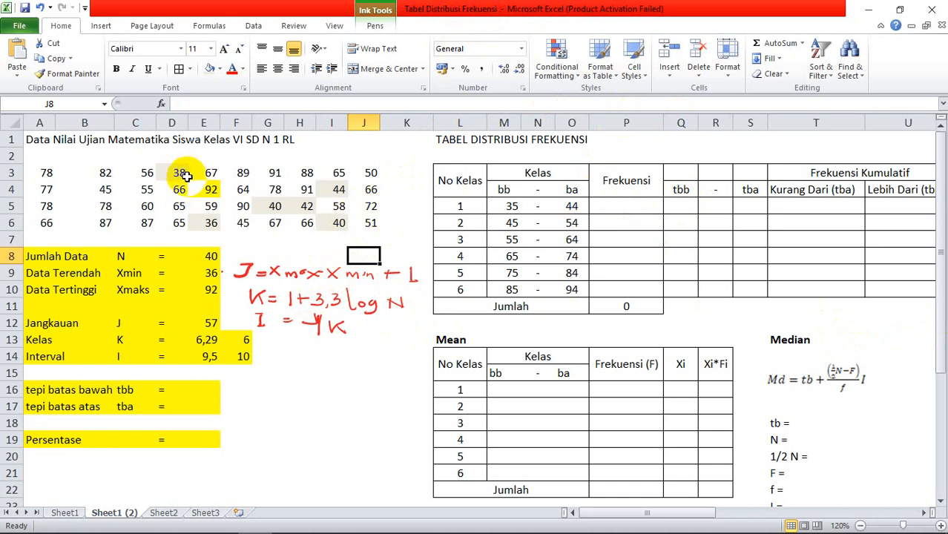
Step: With the ink pen, strike through scores 38, 44, 40 and 42 in D3, I4, G5 and H5, drawing a tally mark for each in P5
{"action": "left_click", "coordinate": [374, 25]}
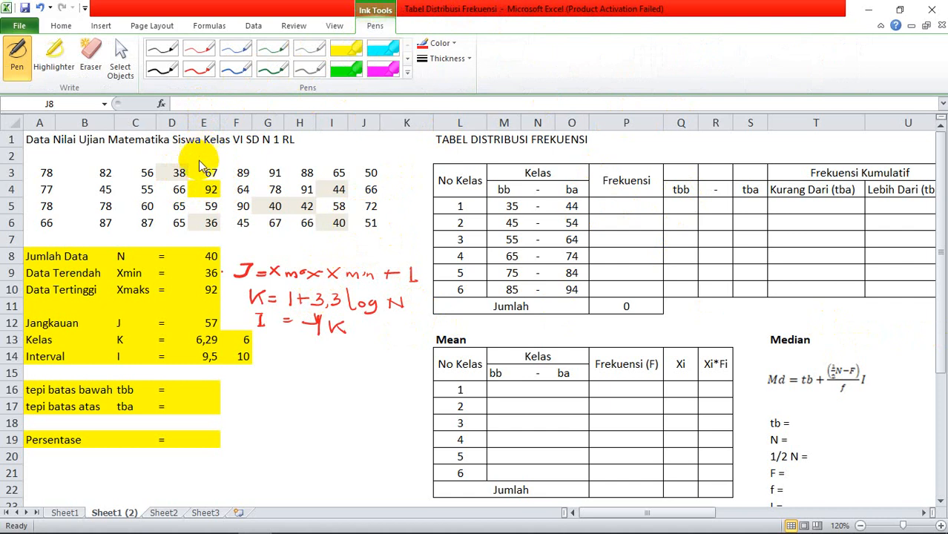
{"action": "left_click_drag", "start_coordinate": [167, 176], "coordinate": [190, 168]}
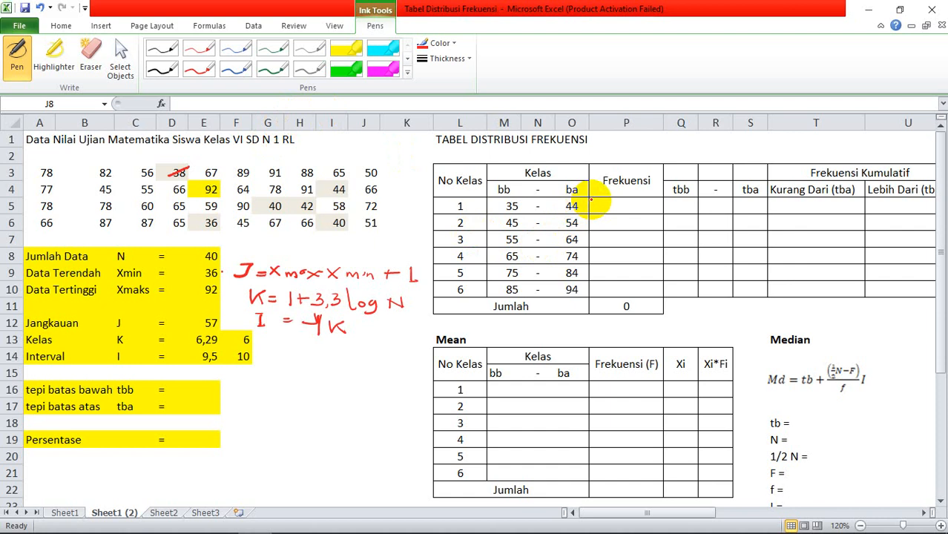
{"action": "left_click_drag", "start_coordinate": [591, 200], "coordinate": [592, 213]}
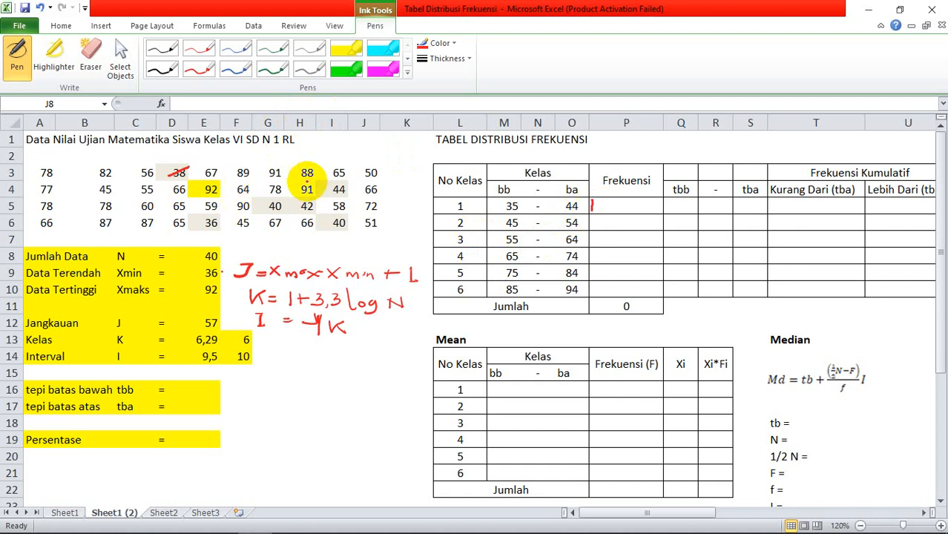
{"action": "left_click_drag", "start_coordinate": [329, 191], "coordinate": [353, 192]}
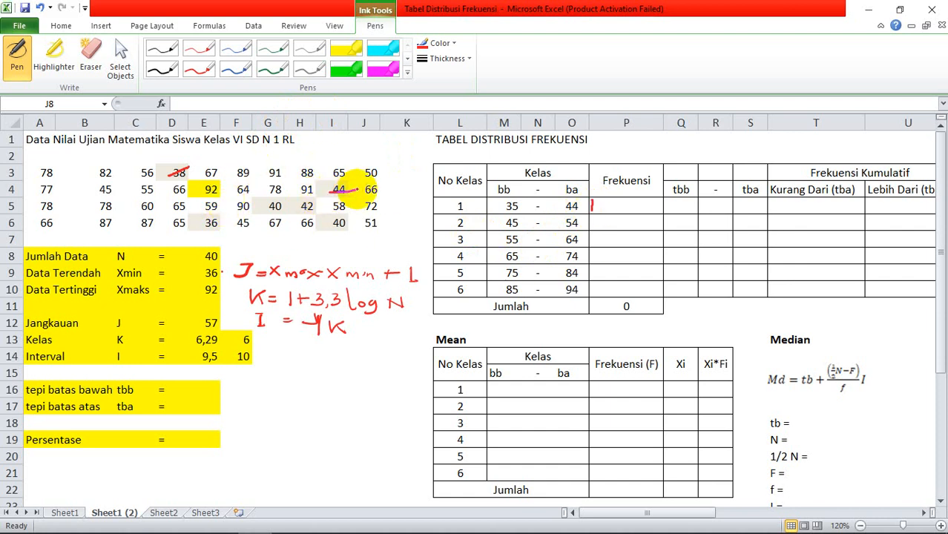
{"action": "left_click_drag", "start_coordinate": [596, 199], "coordinate": [597, 214]}
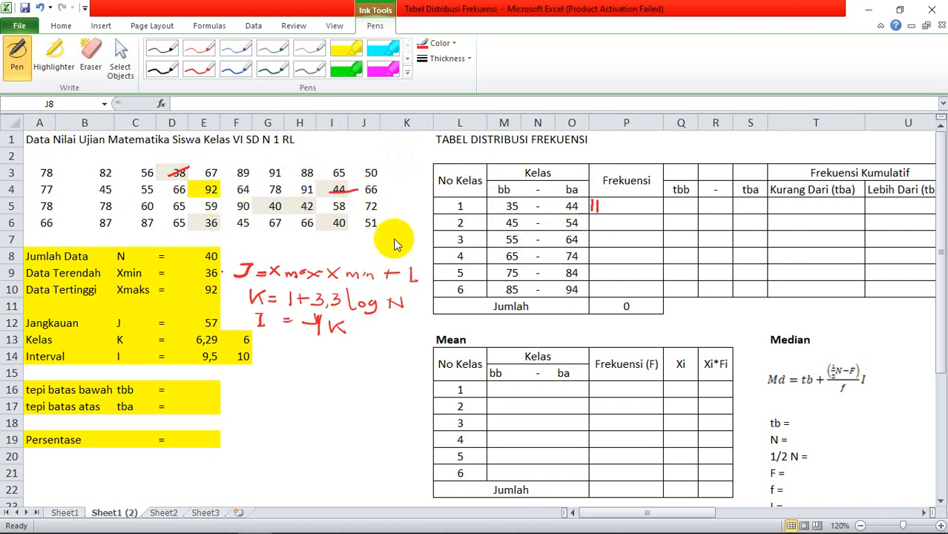
{"action": "left_click_drag", "start_coordinate": [274, 213], "coordinate": [287, 209]}
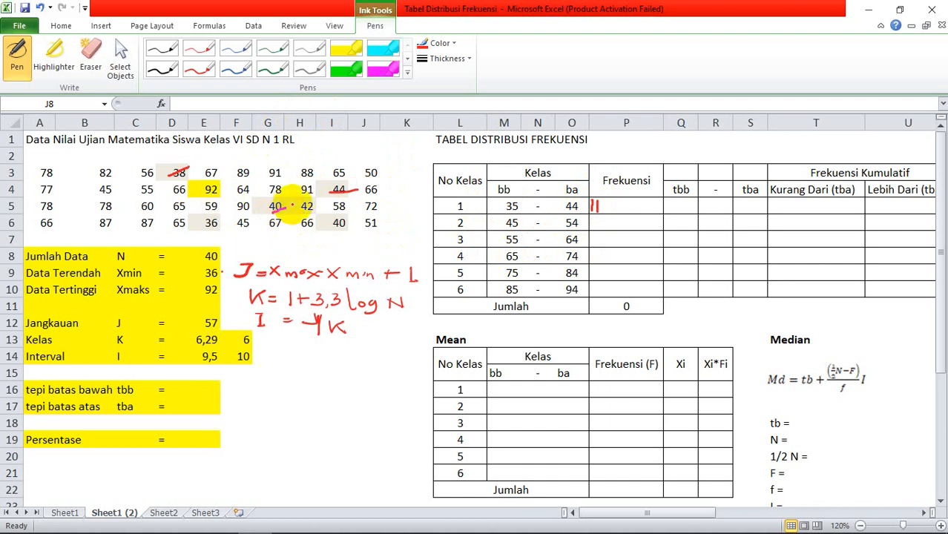
{"action": "left_click", "coordinate": [602, 207]}
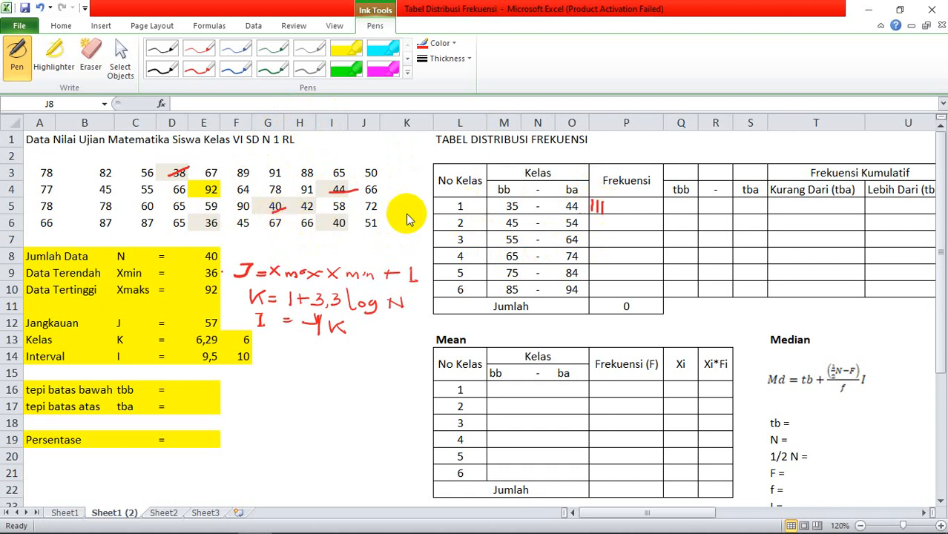
{"action": "left_click_drag", "start_coordinate": [296, 214], "coordinate": [317, 203]}
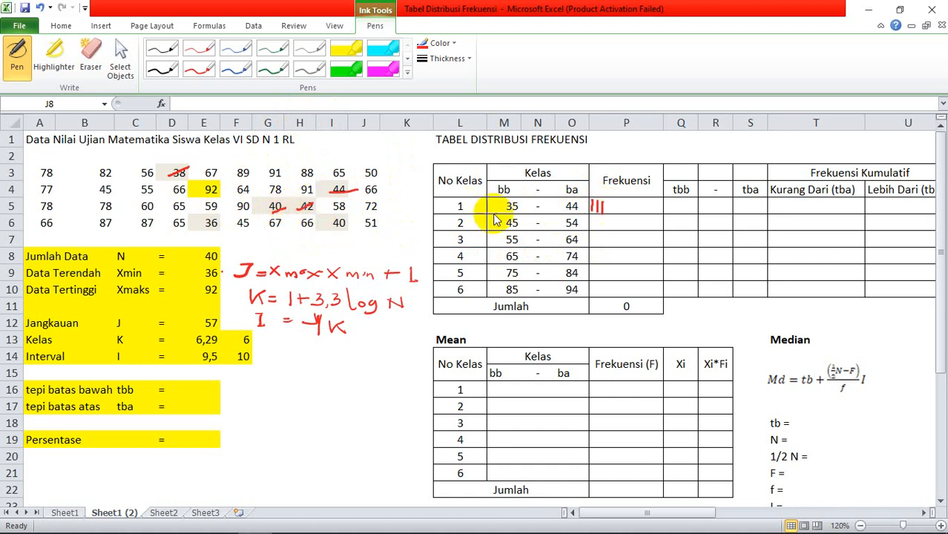
{"action": "left_click_drag", "start_coordinate": [608, 203], "coordinate": [608, 214]}
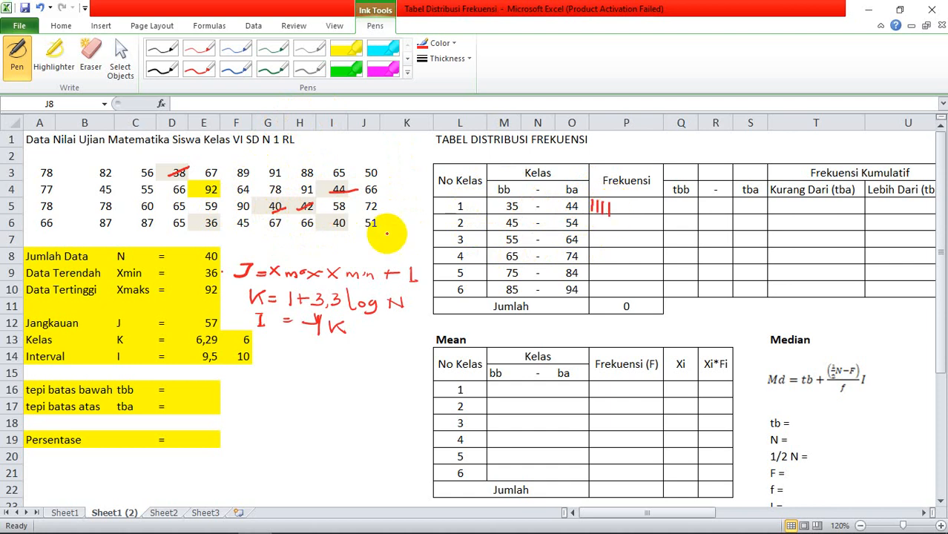
Step: Strike through the scores in E6 and I6 in ink, add their two tally marks in P5 and write "= 6" beside them
{"action": "left_click_drag", "start_coordinate": [202, 224], "coordinate": [229, 219]}
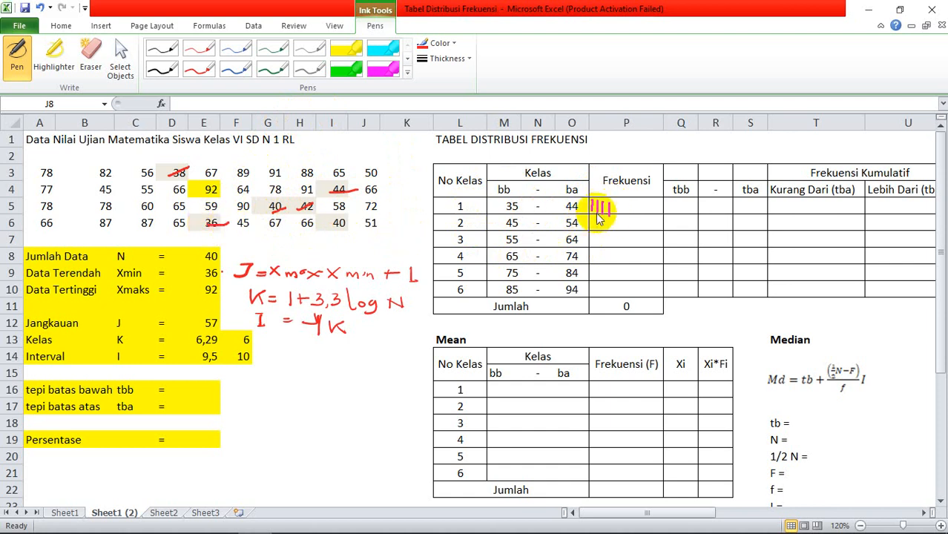
{"action": "left_click_drag", "start_coordinate": [592, 214], "coordinate": [611, 200]}
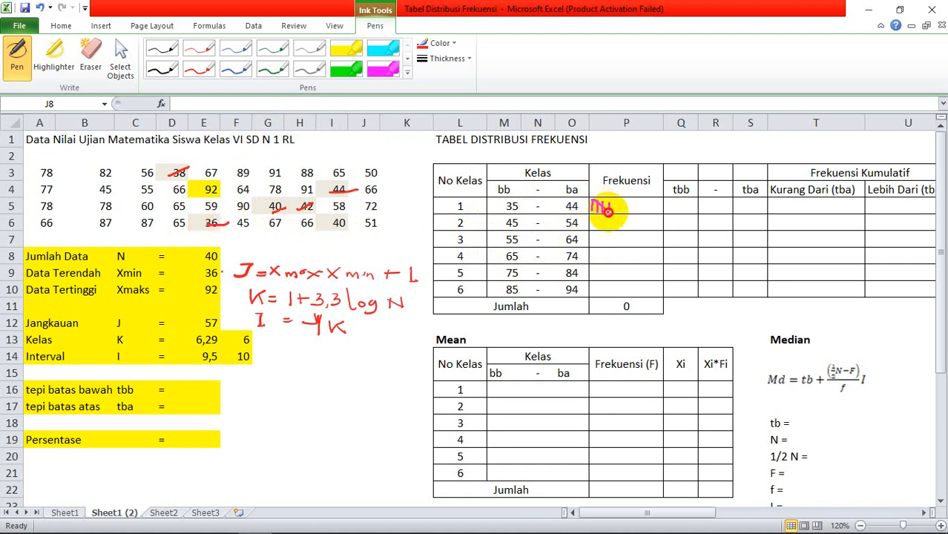
{"action": "left_click_drag", "start_coordinate": [331, 232], "coordinate": [346, 218]}
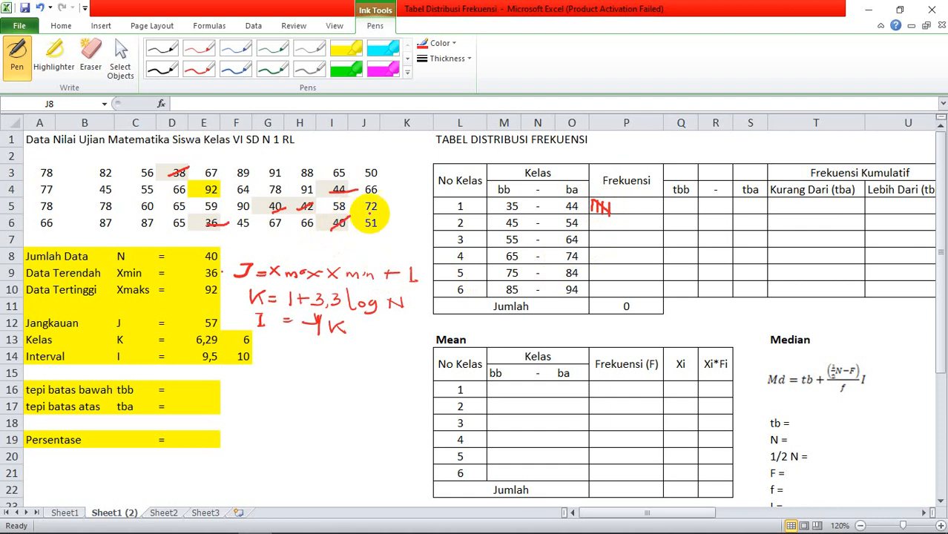
{"action": "left_click_drag", "start_coordinate": [619, 207], "coordinate": [619, 209]}
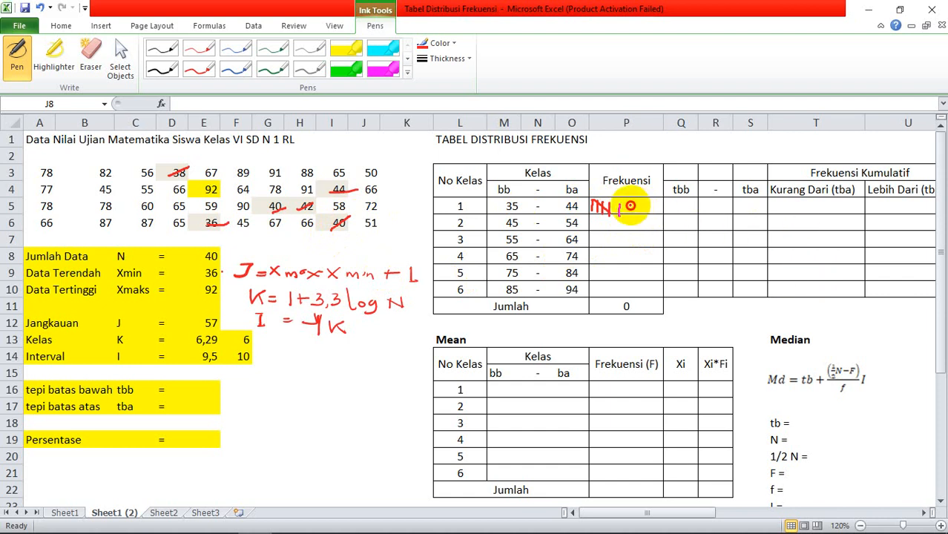
{"action": "left_click_drag", "start_coordinate": [635, 206], "coordinate": [649, 211]}
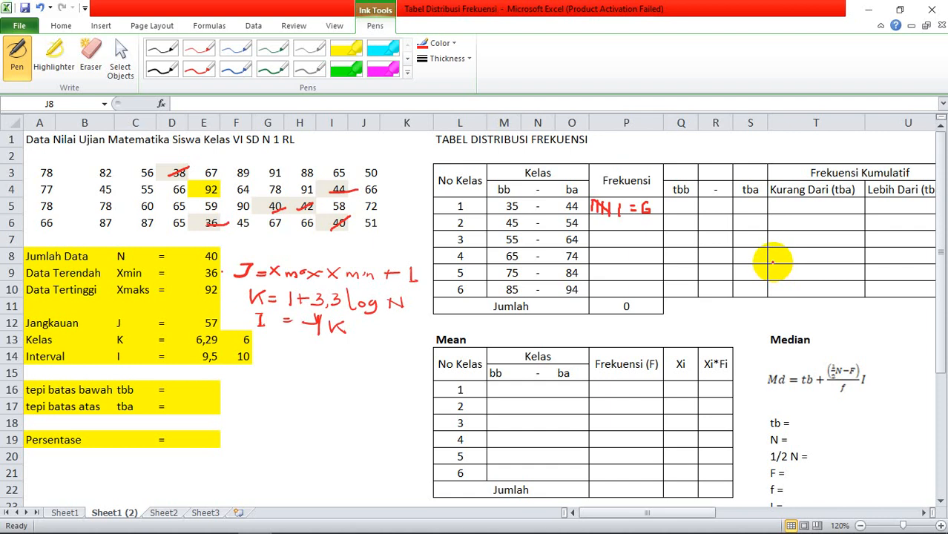
Step: Erase the handwritten tally in P5 and the ink strikes over the six class 1 scores, keeping the handwritten formulas
{"action": "left_click", "coordinate": [91, 52]}
{"action": "left_click_drag", "start_coordinate": [597, 207], "coordinate": [646, 208]}
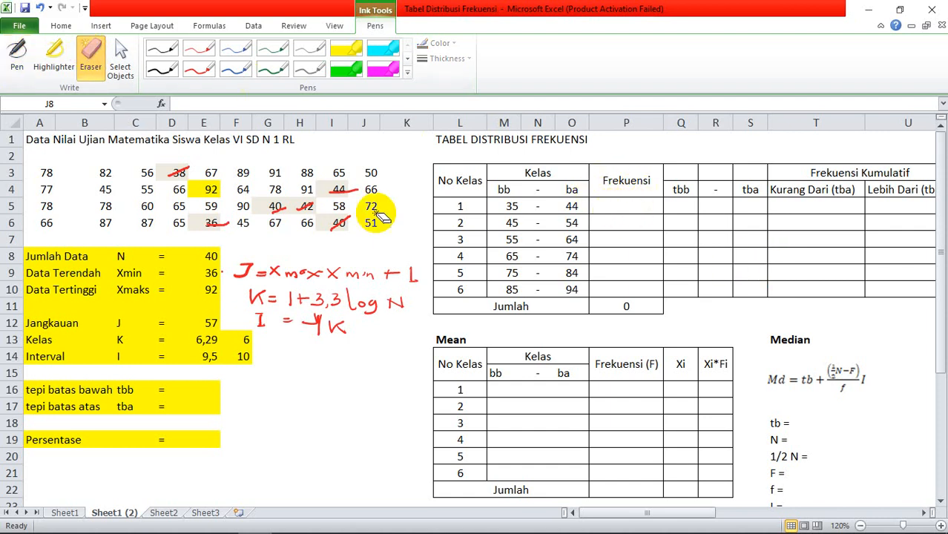
{"action": "left_click", "coordinate": [182, 173]}
{"action": "mouse_move", "coordinate": [271, 211]}
{"action": "left_mouse_down"}
{"action": "mouse_move", "coordinate": [313, 206]}
{"action": "mouse_move", "coordinate": [343, 218]}
{"action": "left_mouse_up"}
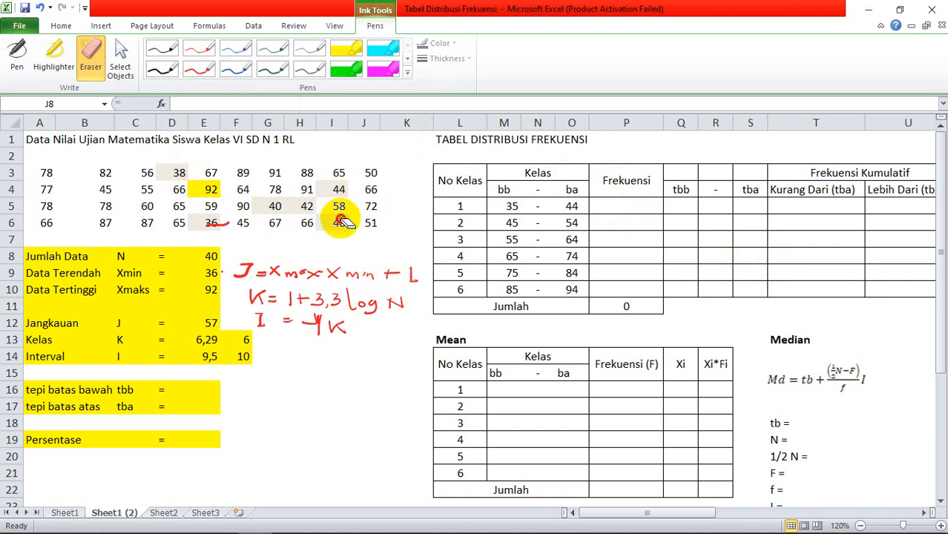
{"action": "left_click_drag", "start_coordinate": [220, 220], "coordinate": [237, 223]}
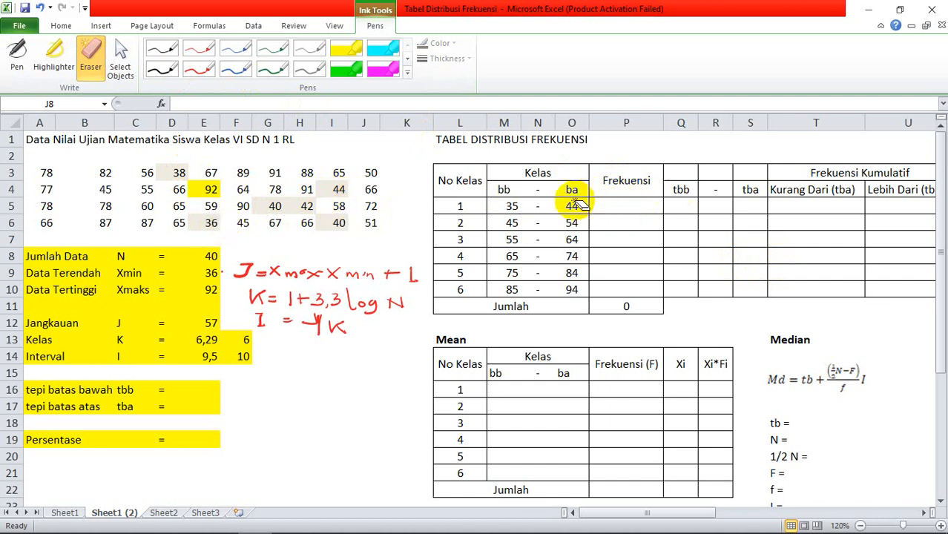
{"action": "key", "text": "Escape"}
Step: Enter =FREQUENCY(A3:J6;O5:O10) in P5, with the Frekuensi cells P5:P10 selected for the six classes
{"action": "left_click_drag", "start_coordinate": [614, 206], "coordinate": [617, 294]}
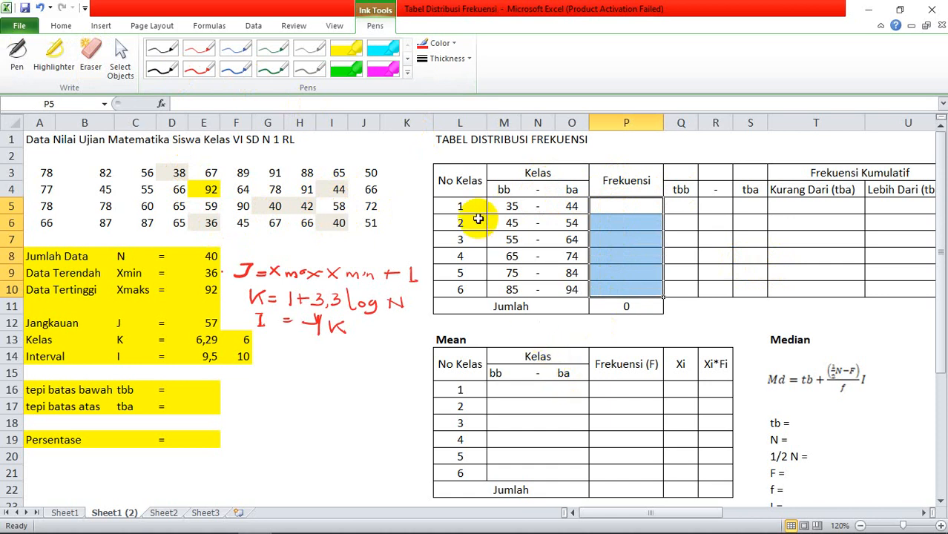
{"action": "type", "text": "="}
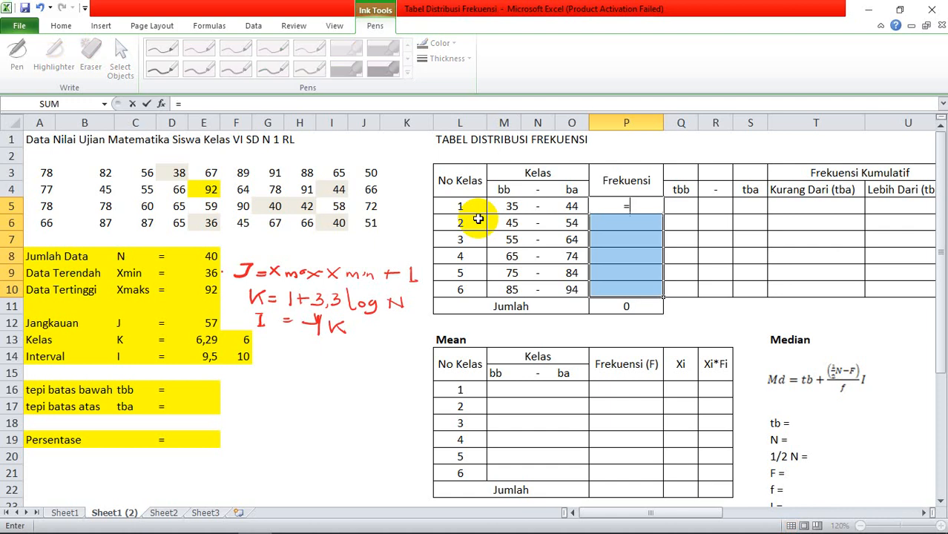
{"action": "type", "text": "fre"}
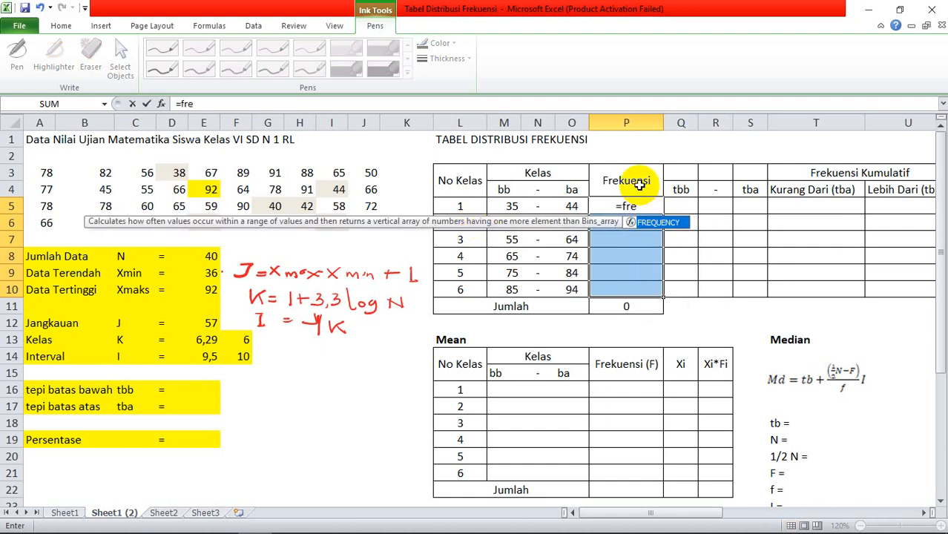
{"action": "double_click", "coordinate": [668, 227]}
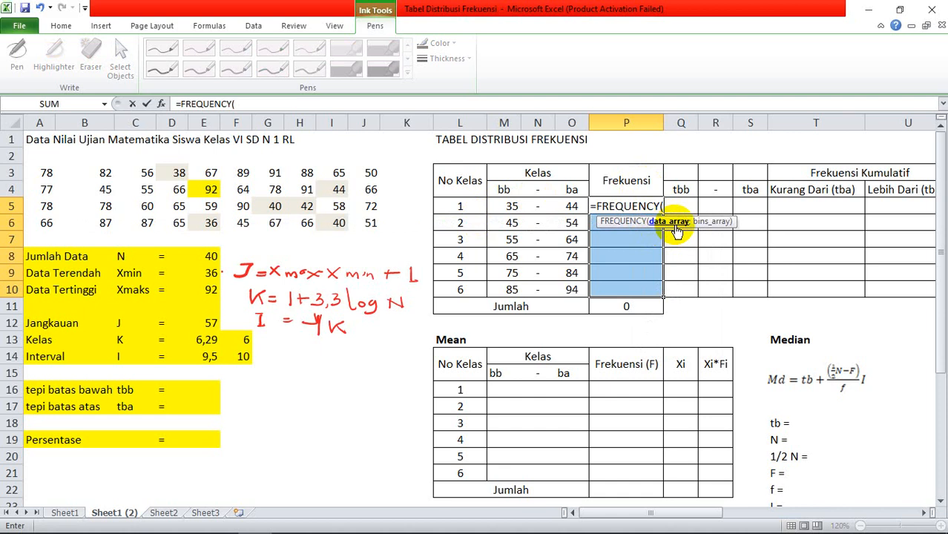
{"action": "left_click_drag", "start_coordinate": [43, 171], "coordinate": [367, 221]}
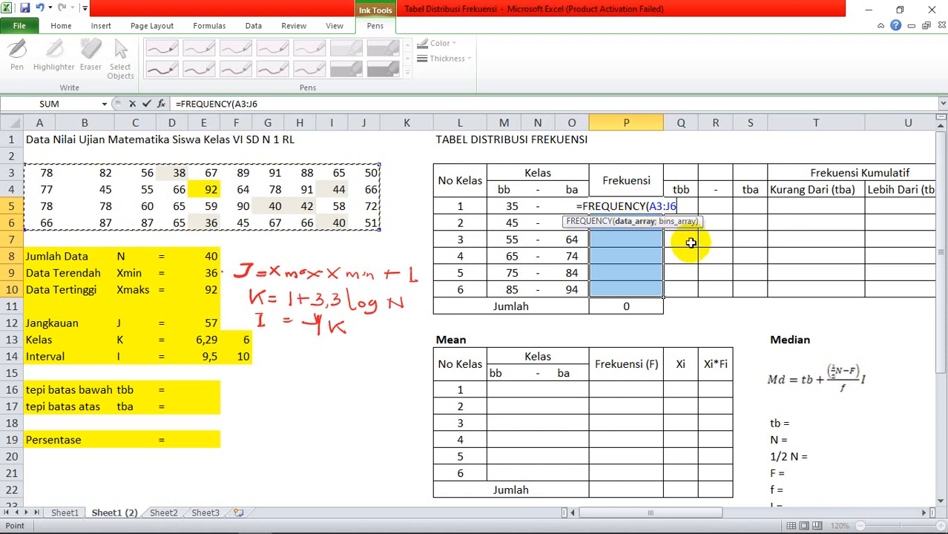
{"action": "type", "text": ";"}
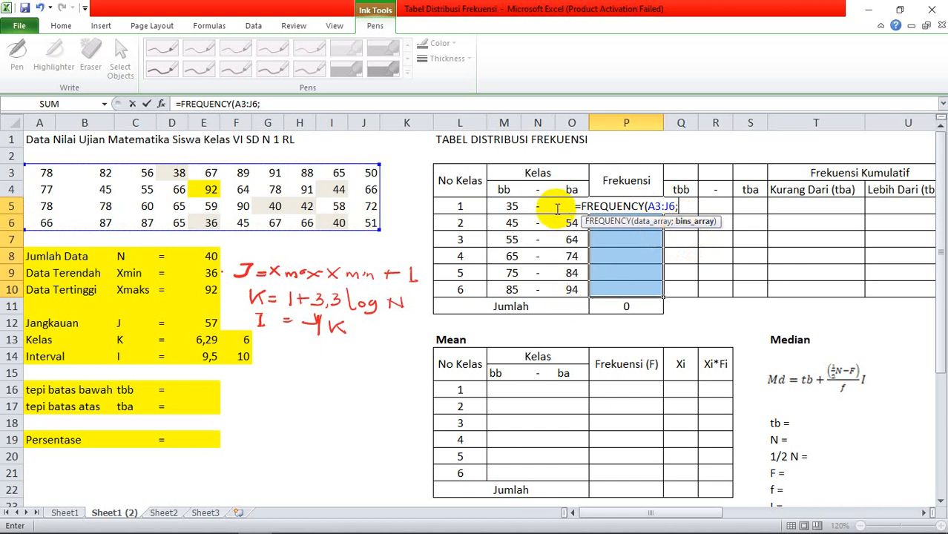
{"action": "left_click_drag", "start_coordinate": [571, 289], "coordinate": [564, 208]}
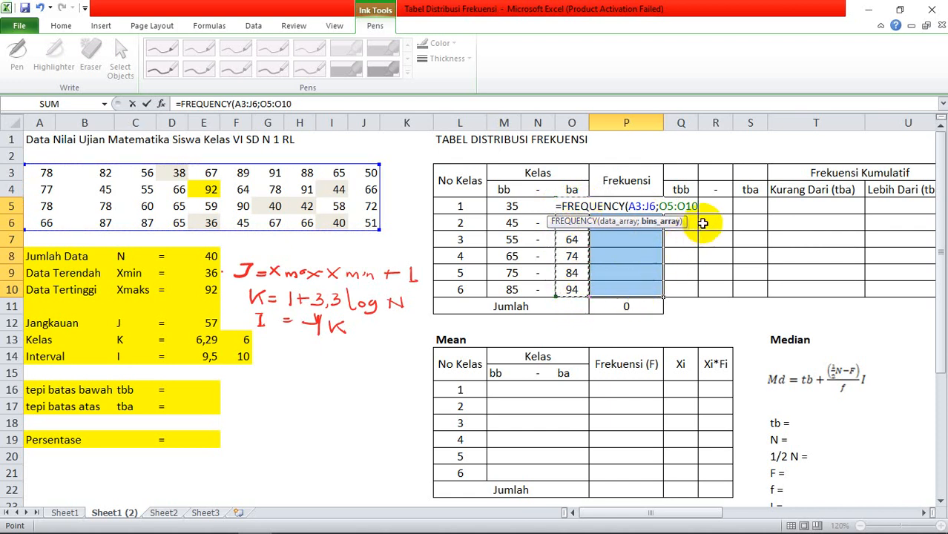
{"action": "type", "text": ")"}
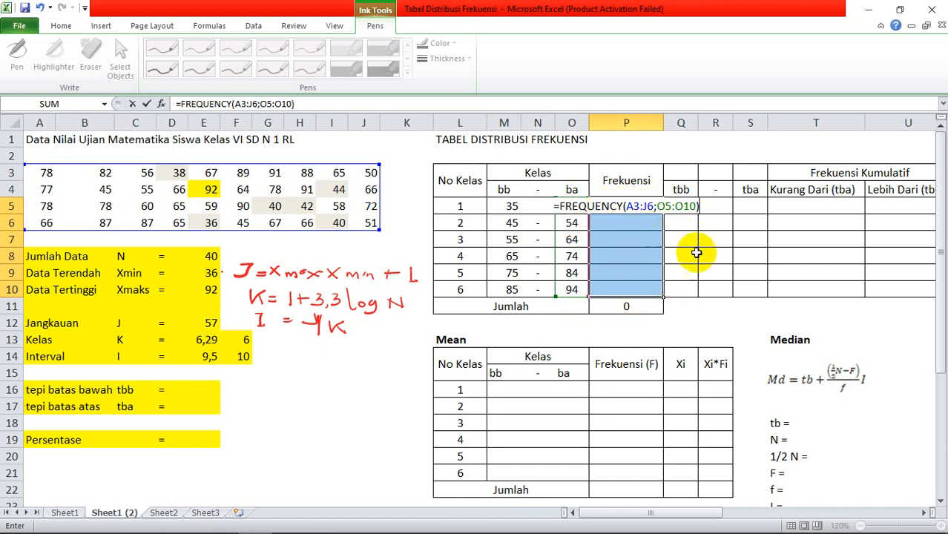
{"action": "key", "text": "Return"}
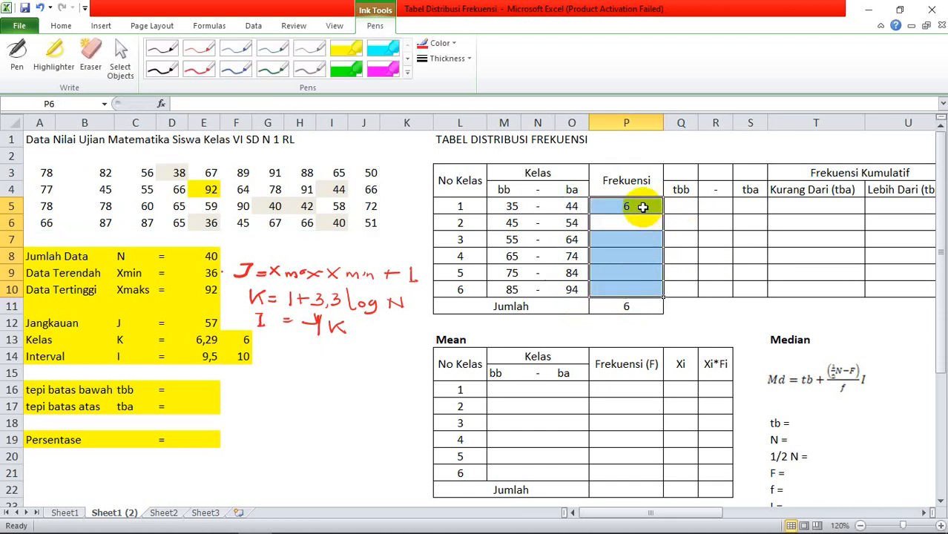
Step: Re-enter the FREQUENCY formula as an array formula across P5:P10 to fill in the frequency of every class
{"action": "left_click_drag", "start_coordinate": [645, 205], "coordinate": [646, 285]}
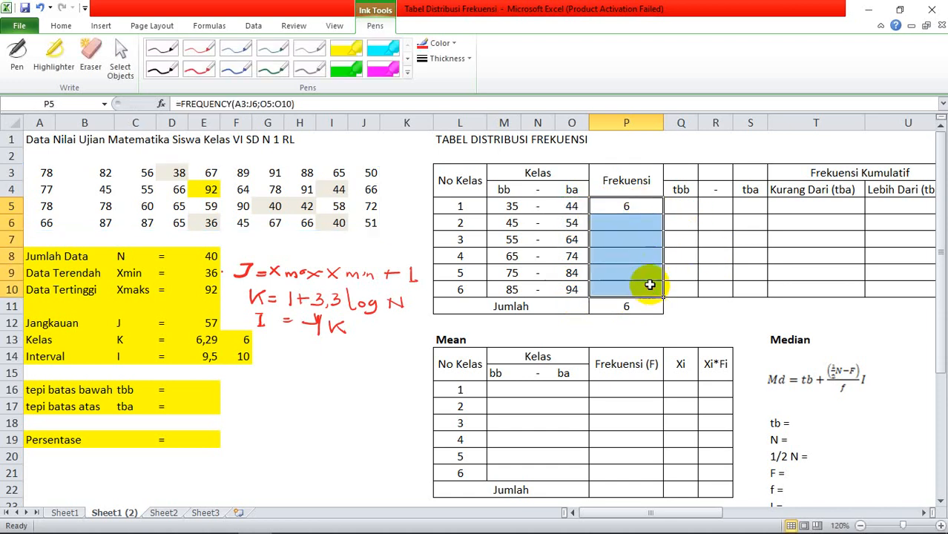
{"action": "left_click", "coordinate": [303, 104]}
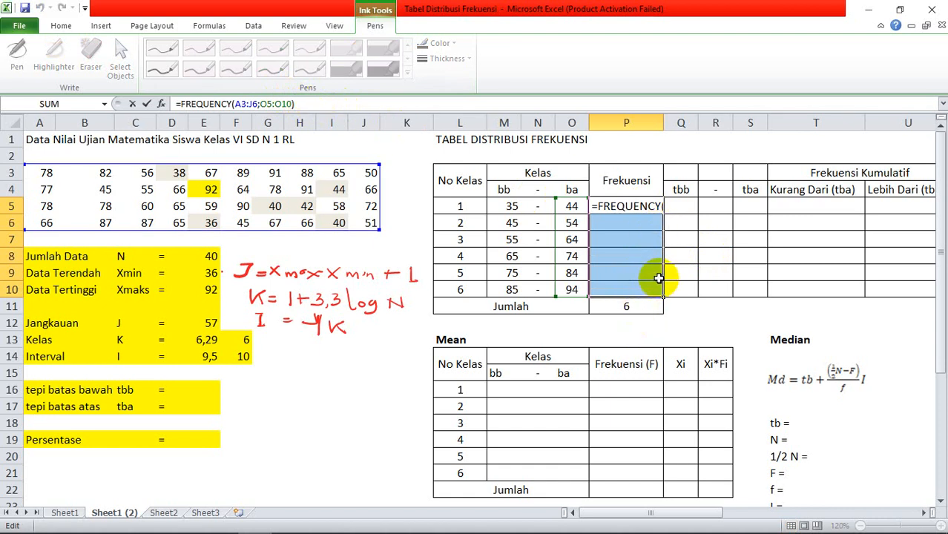
{"action": "key", "text": "ctrl+shift+Return"}
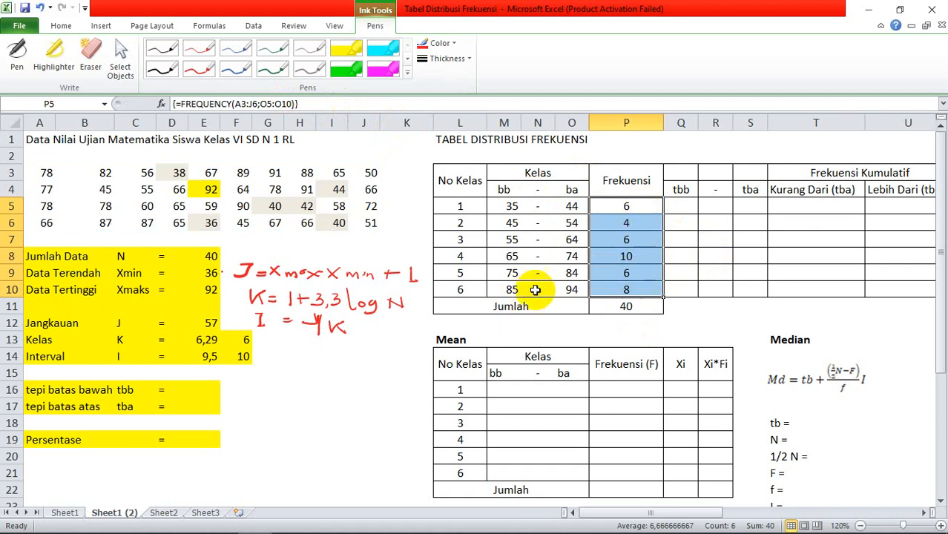
{"action": "left_click", "coordinate": [658, 207]}
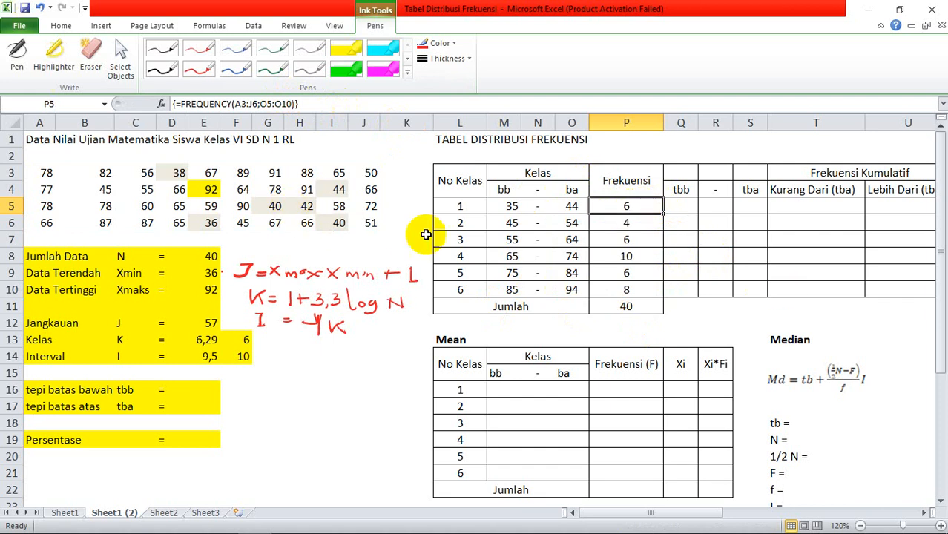
{"action": "mouse_move", "coordinate": [775, 517]}
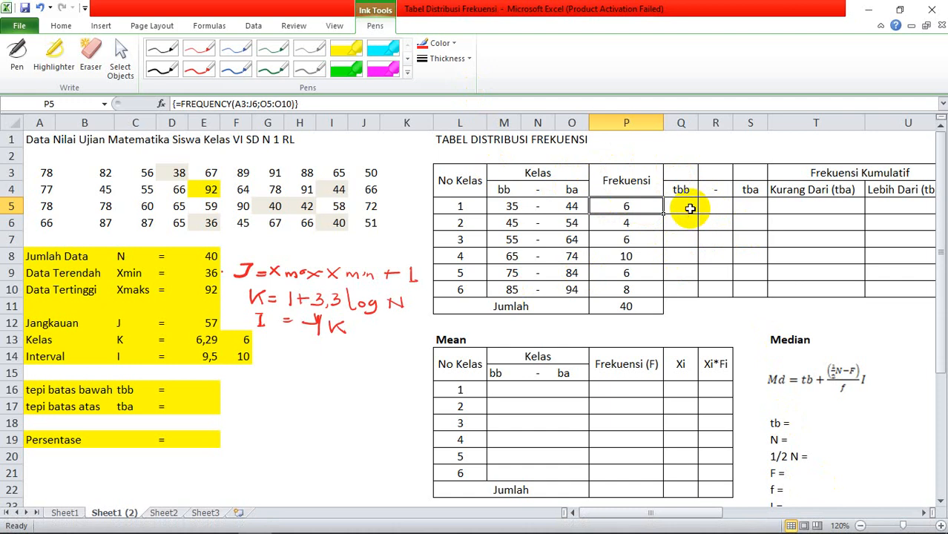
{"action": "left_click_drag", "start_coordinate": [454, 175], "coordinate": [645, 305]}
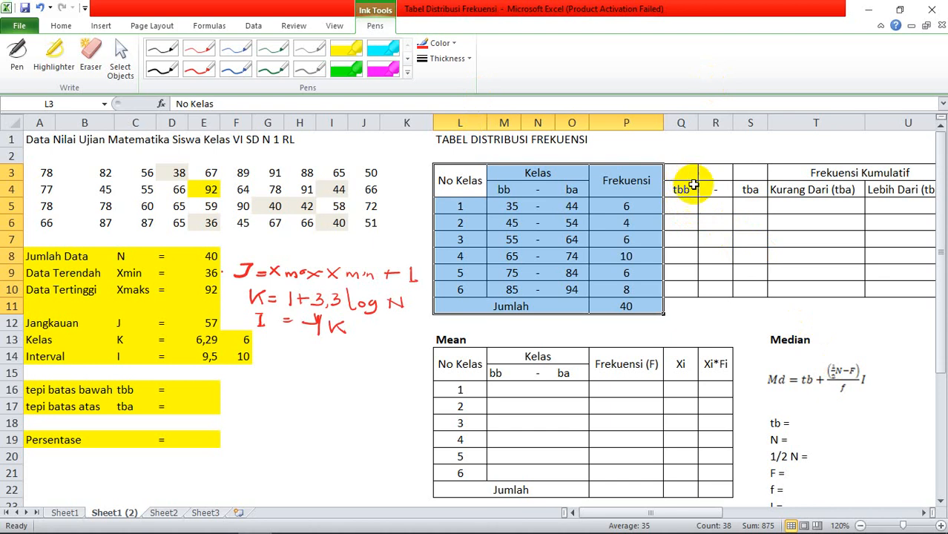
Step: Merge and center the tbb header across Q3:Q4 and align it vertically to the middle
{"action": "left_click_drag", "start_coordinate": [681, 174], "coordinate": [681, 190]}
{"action": "left_click", "coordinate": [61, 26]}
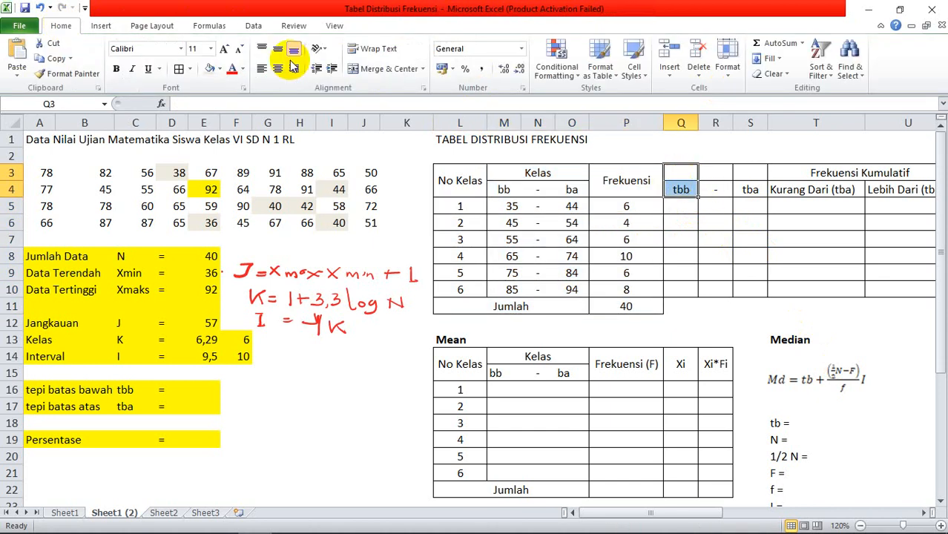
{"action": "left_click", "coordinate": [386, 69]}
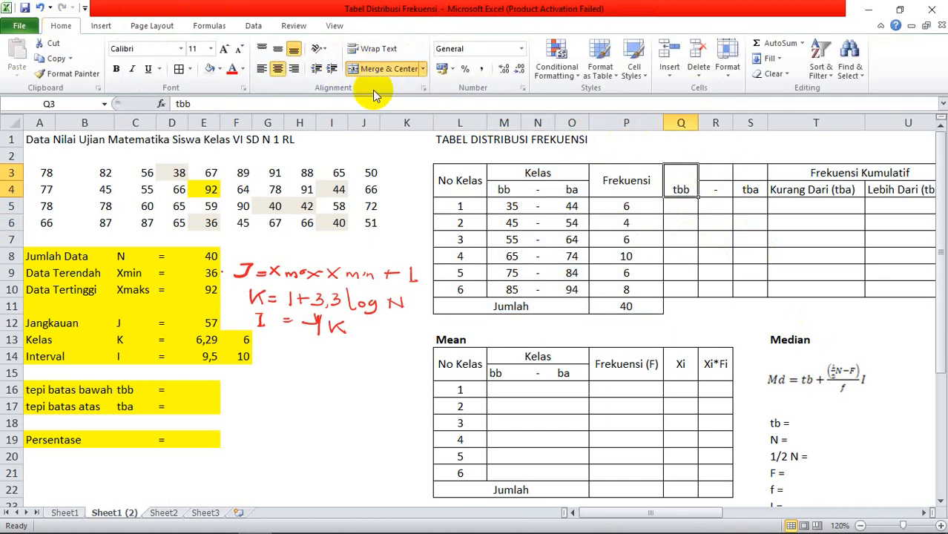
{"action": "left_click", "coordinate": [278, 48]}
Step: Merge and center the "-" header in R3:R4 and the tba header in S3:S4, aligning both vertically to the middle
{"action": "left_click_drag", "start_coordinate": [749, 173], "coordinate": [715, 207]}
{"action": "left_click_drag", "start_coordinate": [715, 173], "coordinate": [715, 190]}
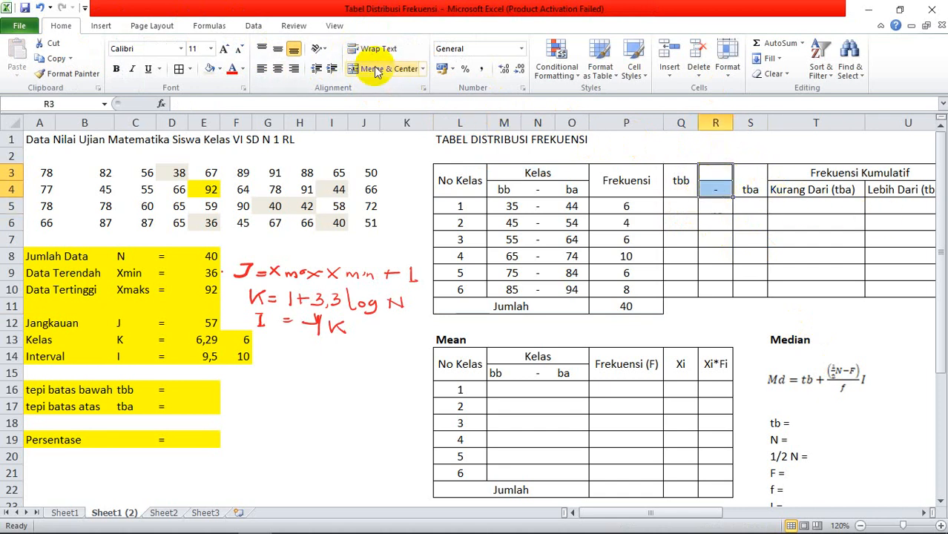
{"action": "left_click", "coordinate": [353, 67]}
{"action": "left_click", "coordinate": [277, 49]}
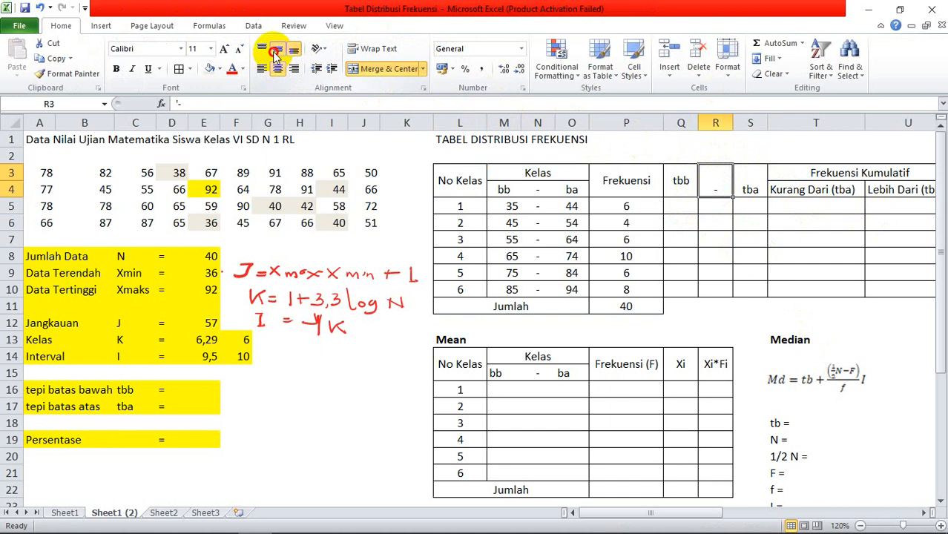
{"action": "left_click", "coordinate": [277, 68]}
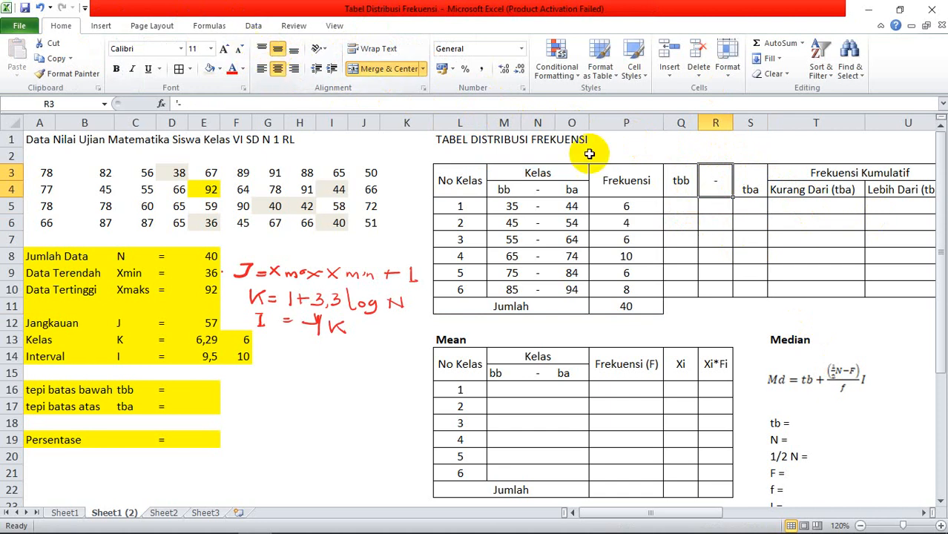
{"action": "left_click", "coordinate": [750, 184]}
{"action": "left_click", "coordinate": [278, 49]}
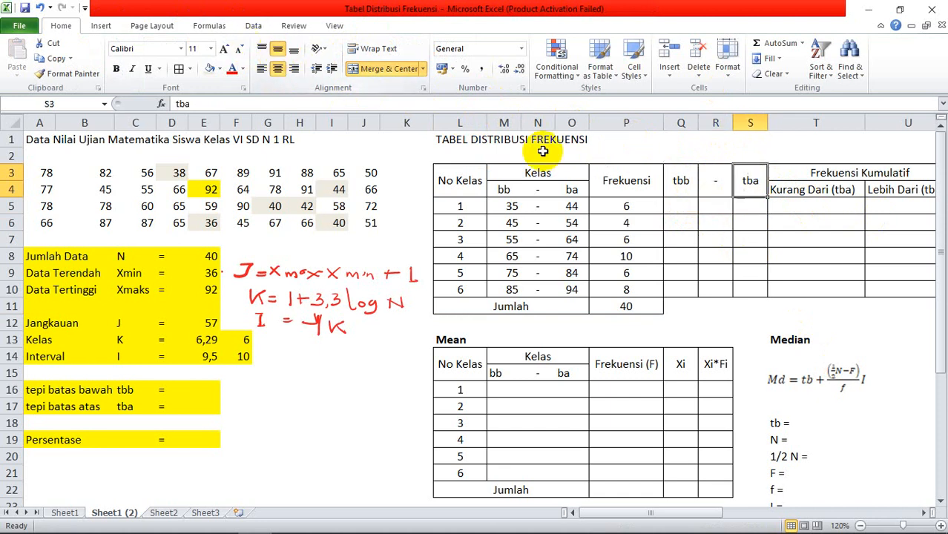
Step: Write the lower class boundary rule bb-0,5 as plain text, without an equals sign, in E16 beside tbb
{"action": "left_click", "coordinate": [681, 207]}
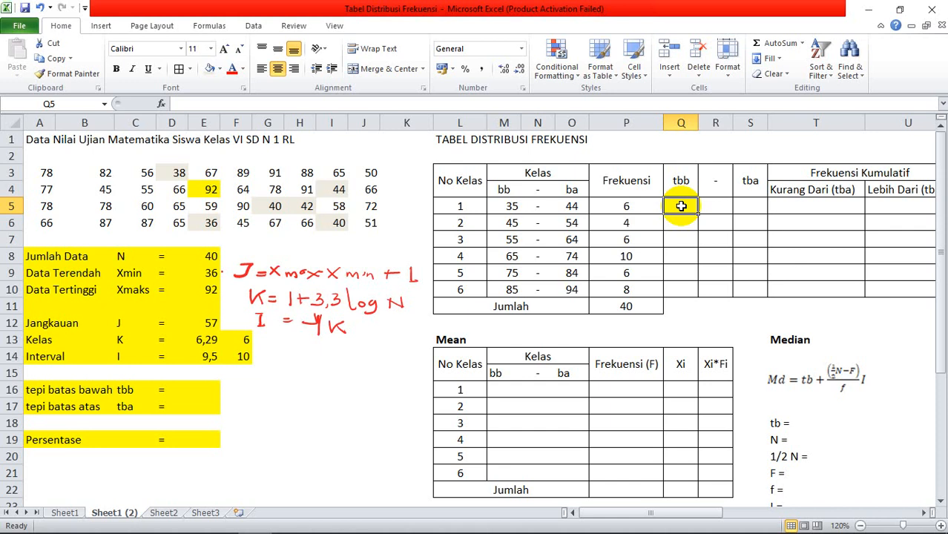
{"action": "left_click", "coordinate": [202, 389]}
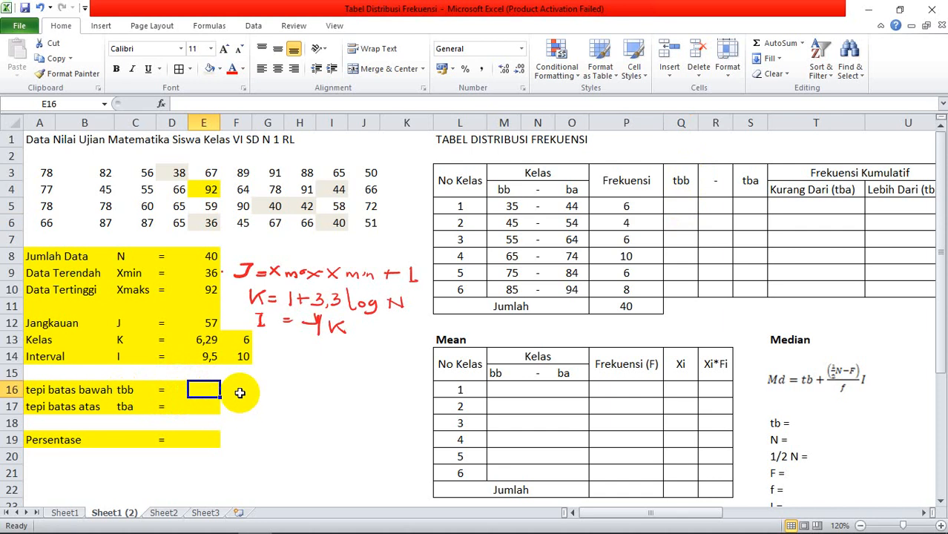
{"action": "type", "text": "=bb-"}
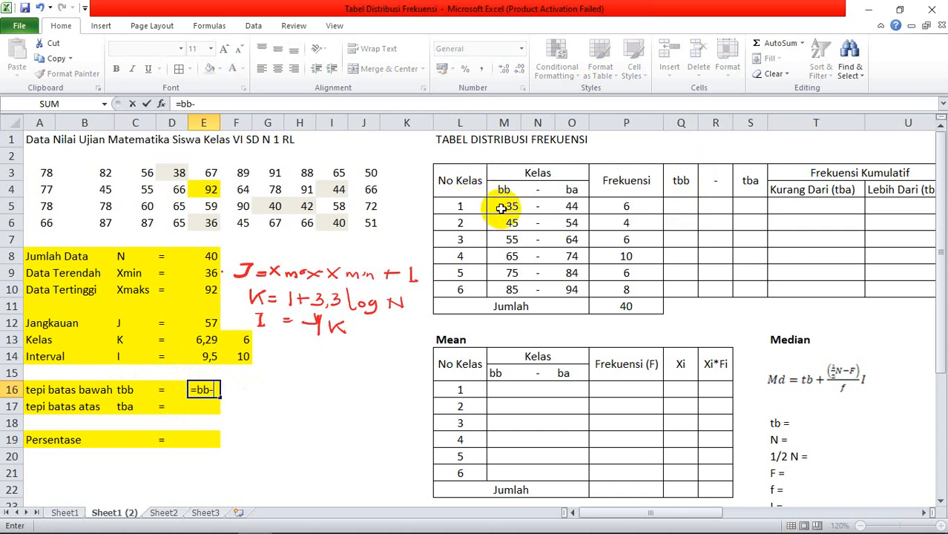
{"action": "type", "text": "0,5"}
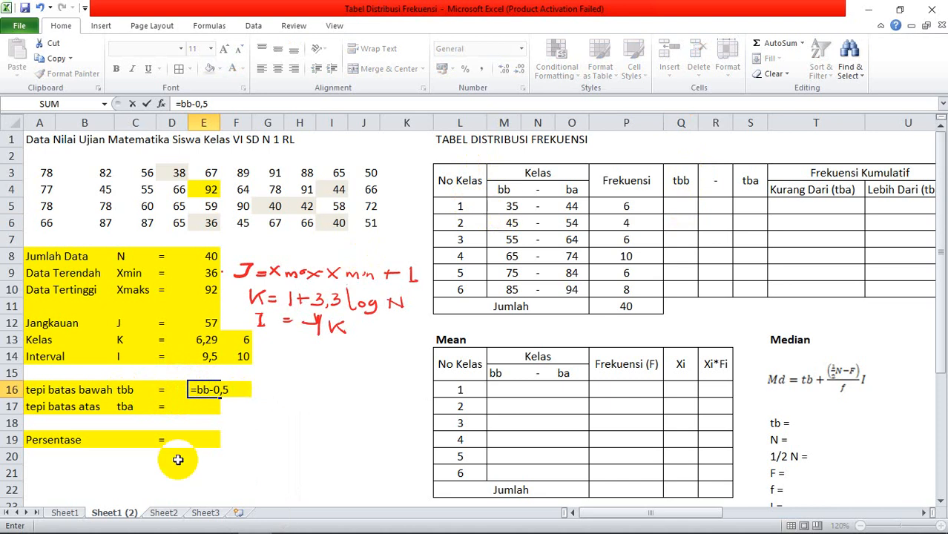
{"action": "left_click", "coordinate": [207, 408]}
{"action": "double_click", "coordinate": [206, 390]}
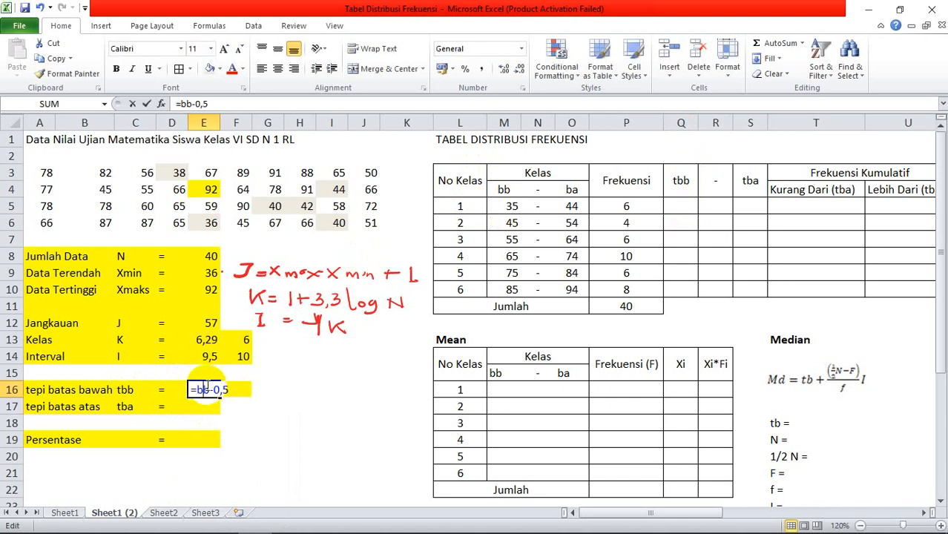
{"action": "left_click", "coordinate": [192, 389]}
{"action": "key", "text": "BackSpace"}
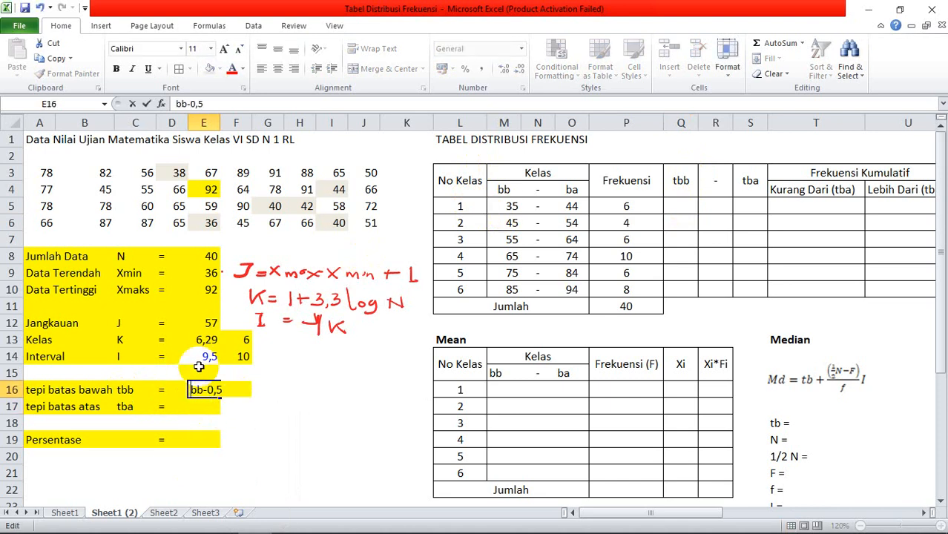
Step: Write the upper class boundary rule ba+0,5 as plain text in E17 beside tba
{"action": "left_click", "coordinate": [196, 406]}
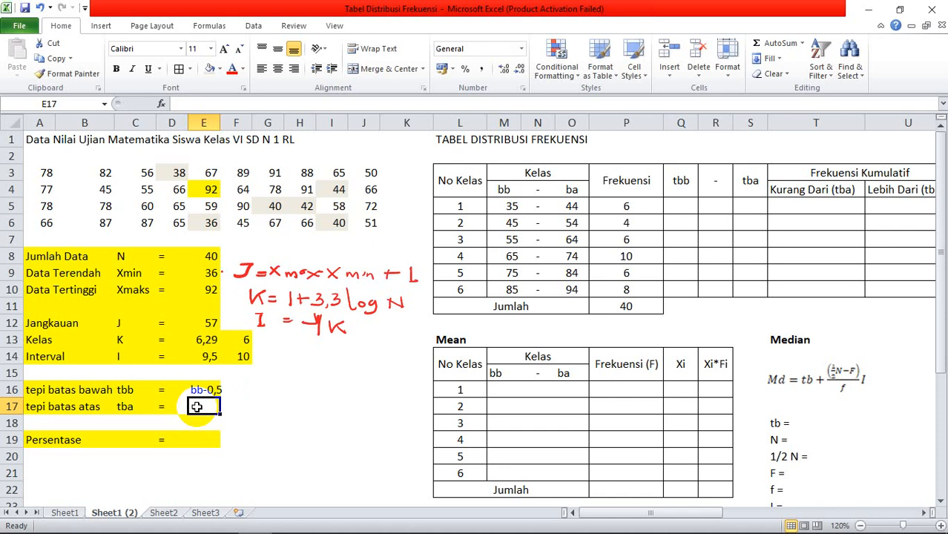
{"action": "type", "text": "ba+0"}
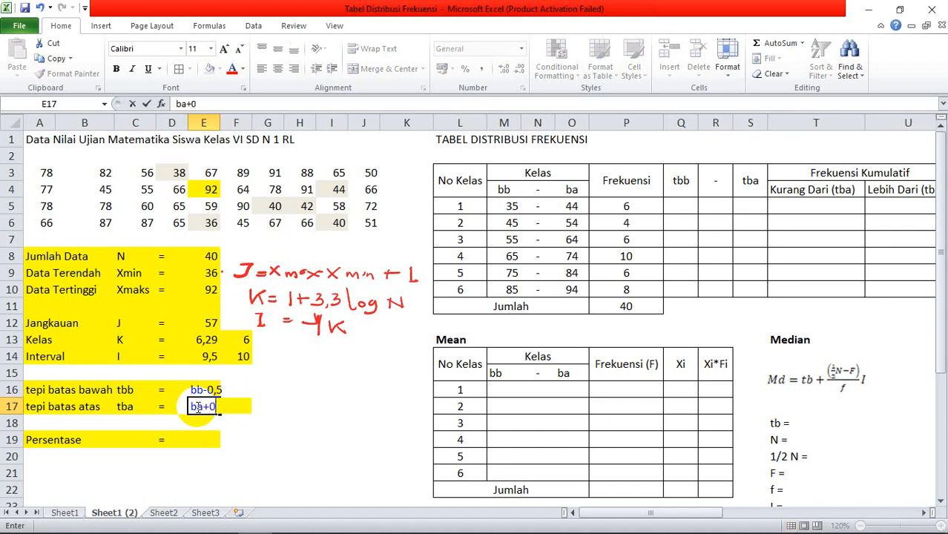
{"action": "type", "text": ",5"}
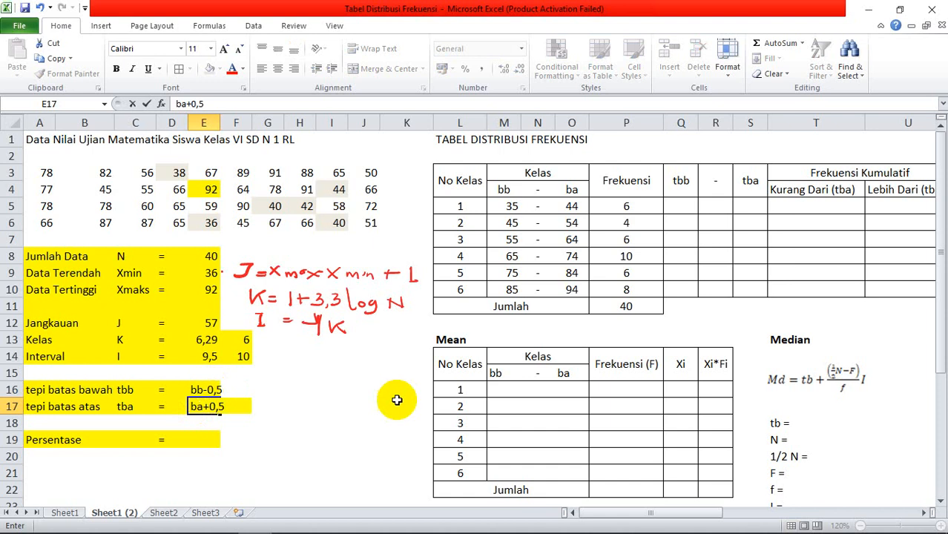
{"action": "left_click", "coordinate": [539, 304]}
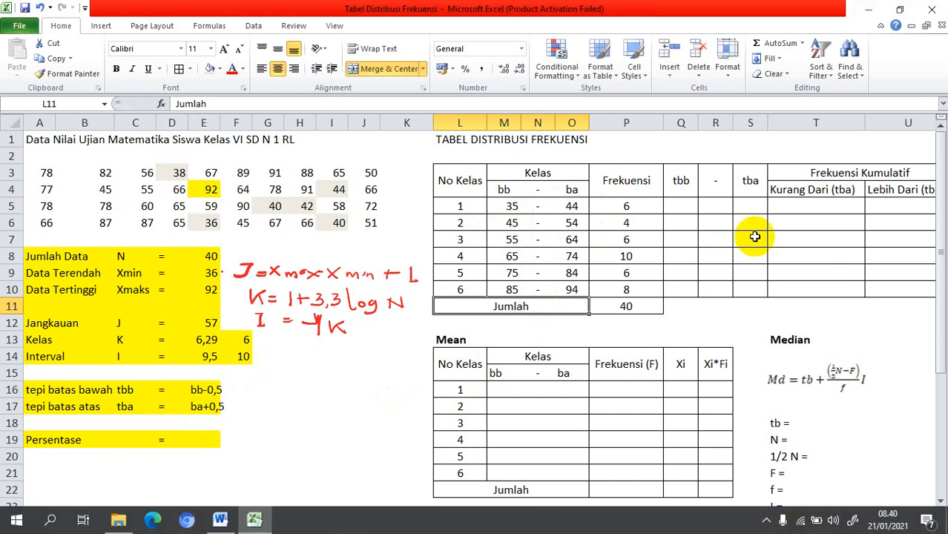
Step: Calculate the tbb lower boundary in Q5 with =M5-0,5 and fill the formula through Q10
{"action": "left_click", "coordinate": [671, 206]}
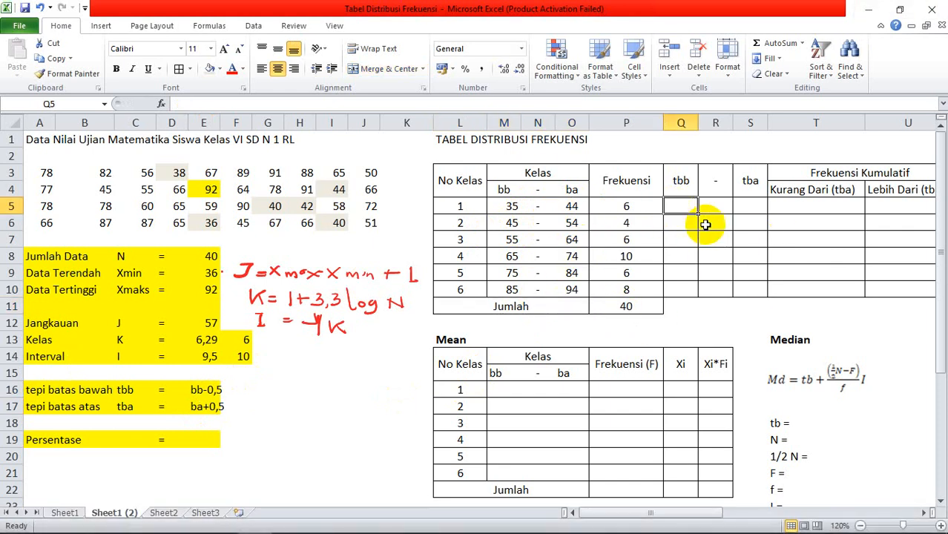
{"action": "type", "text": "="}
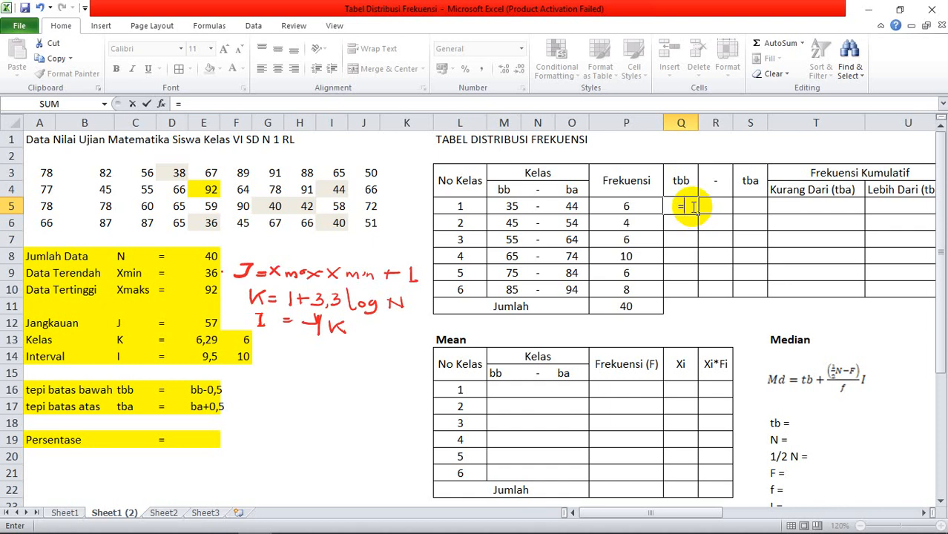
{"action": "left_click", "coordinate": [514, 207]}
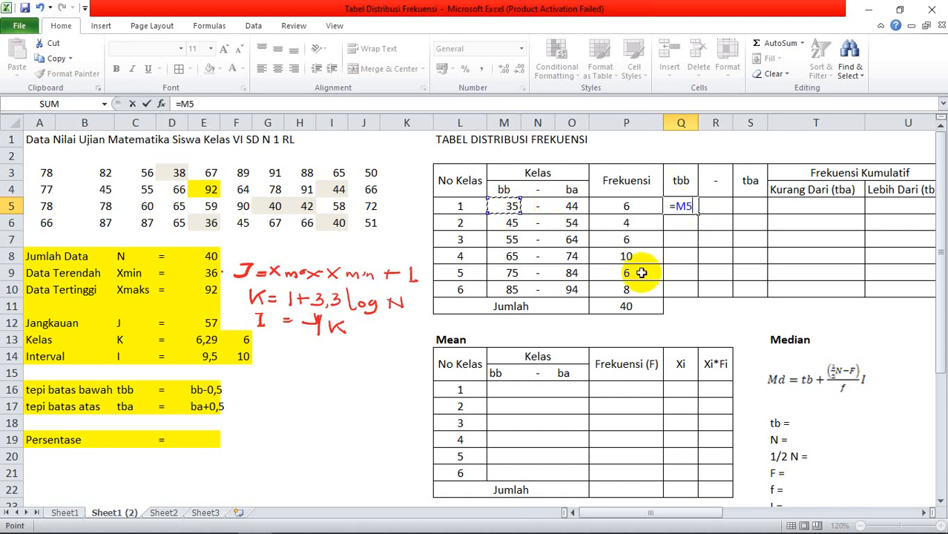
{"action": "type", "text": "-"}
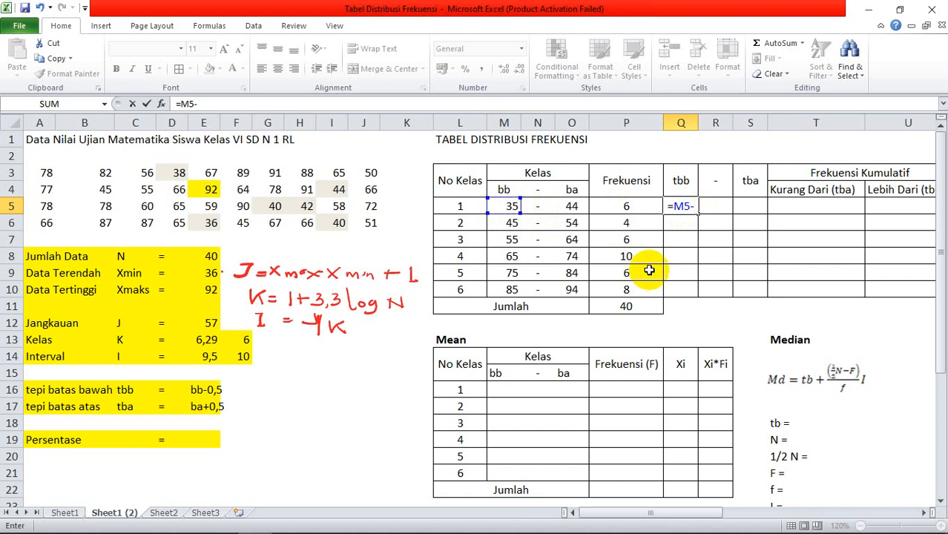
{"action": "type", "text": "0,5"}
{"action": "key", "text": "Return"}
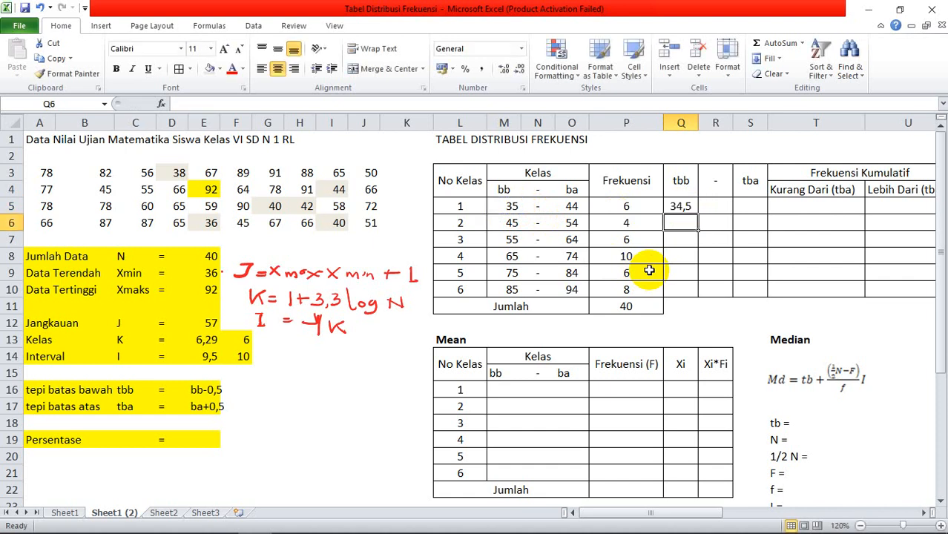
{"action": "left_click", "coordinate": [680, 208]}
{"action": "left_click_drag", "start_coordinate": [697, 218], "coordinate": [701, 293]}
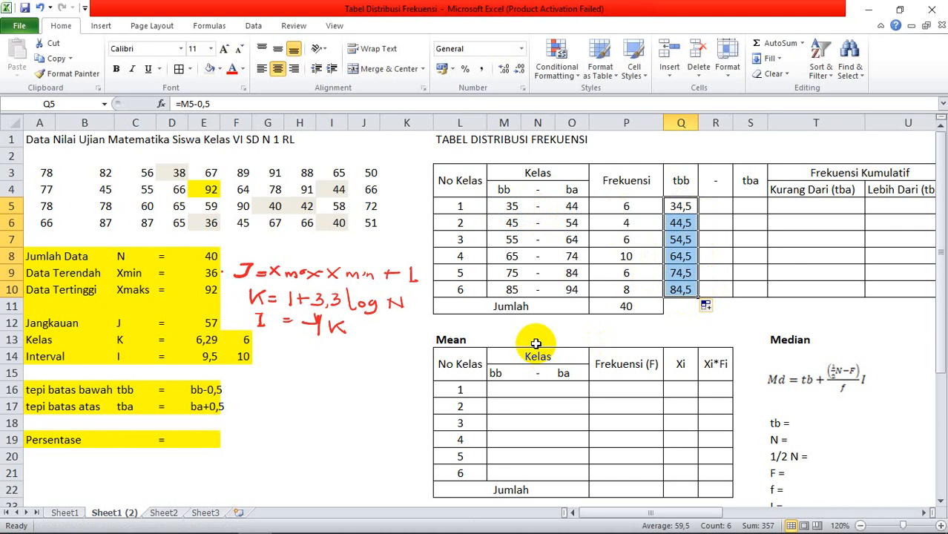
Step: Try to fill the merged "-" header in R3:R4 down through the class rows
{"action": "left_click", "coordinate": [715, 187]}
{"action": "left_click_drag", "start_coordinate": [731, 199], "coordinate": [733, 297]}
{"action": "left_click", "coordinate": [752, 234]}
{"action": "key", "text": "ctrl+z"}
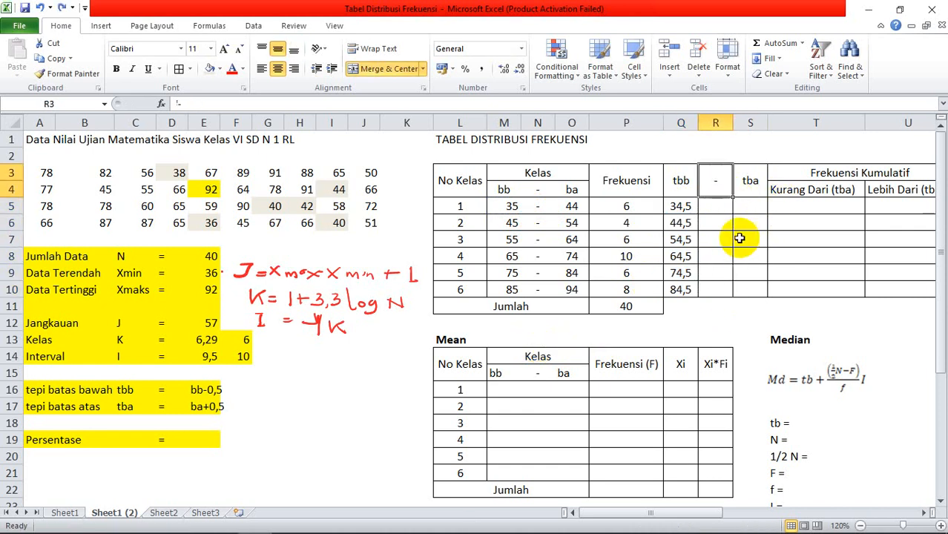
Step: Enter a text dash '- in R5 and fill it down through R10 between tbb and tba
{"action": "left_click", "coordinate": [712, 205]}
{"action": "type", "text": "'-"}
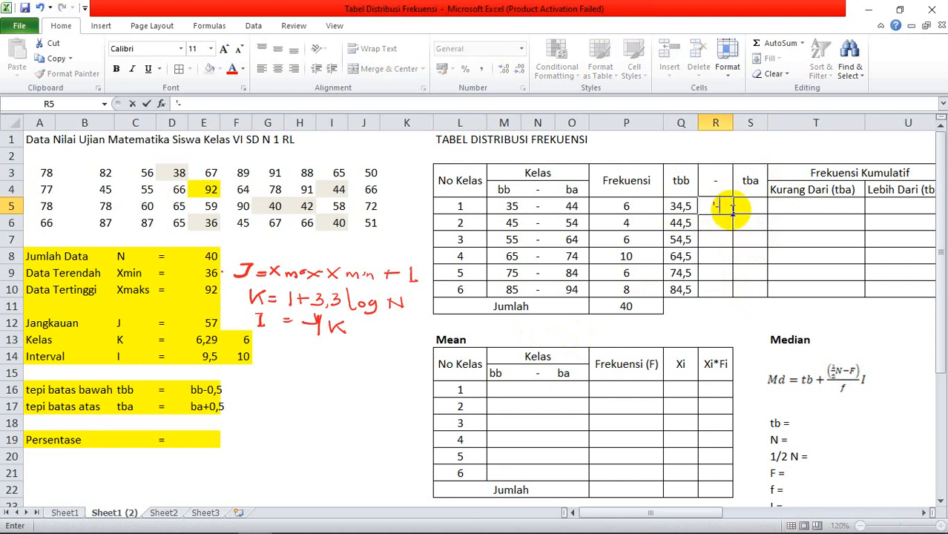
{"action": "key", "text": "Return"}
{"action": "left_click", "coordinate": [727, 210]}
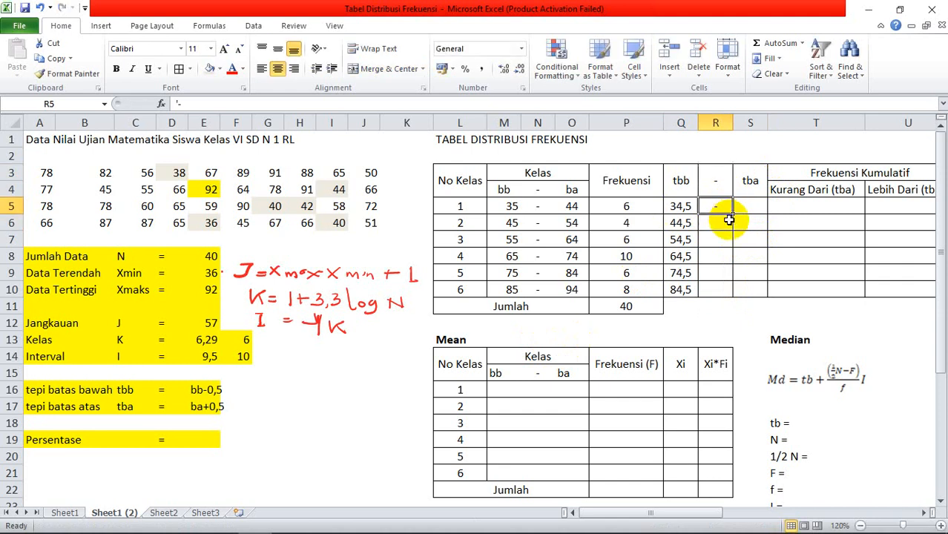
{"action": "left_click_drag", "start_coordinate": [732, 215], "coordinate": [734, 292]}
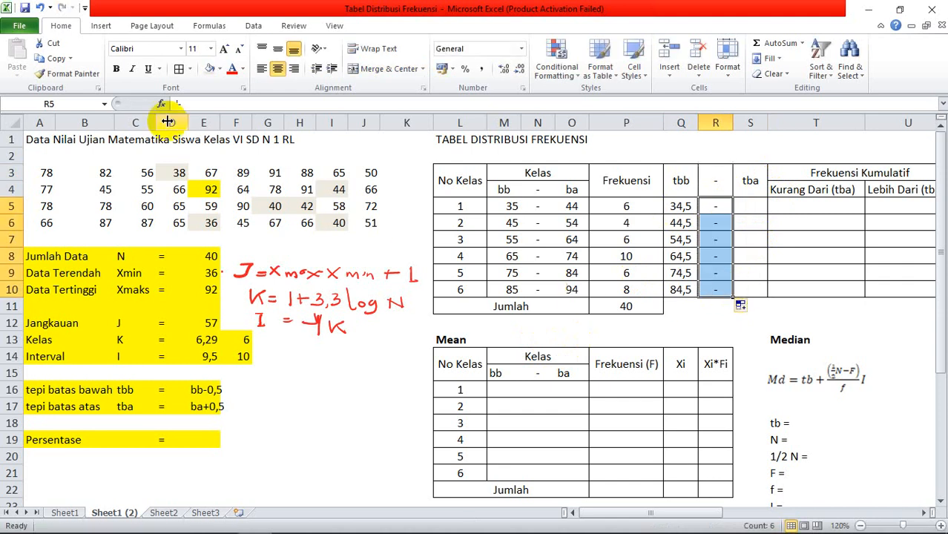
Step: Try applying All Borders to the dash cells R5:R10
{"action": "left_click", "coordinate": [189, 69]}
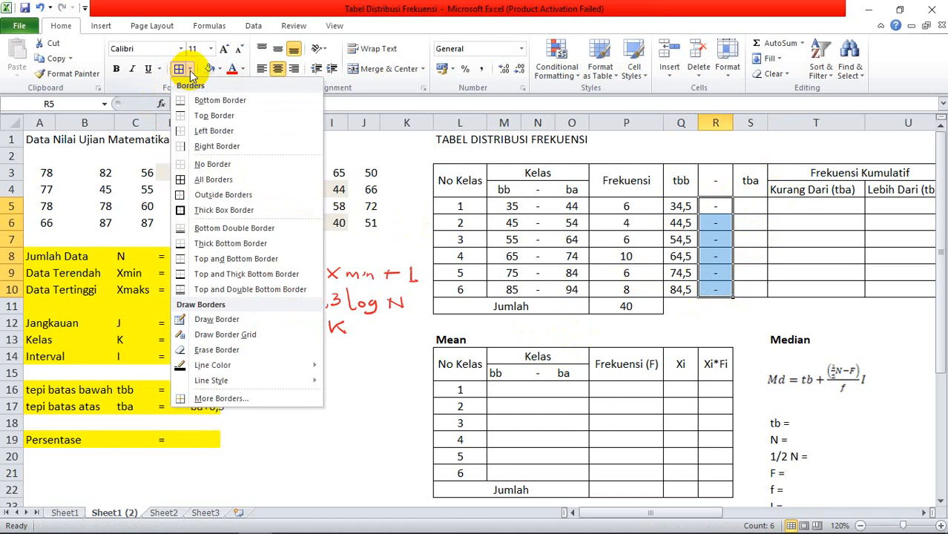
{"action": "left_click", "coordinate": [194, 178]}
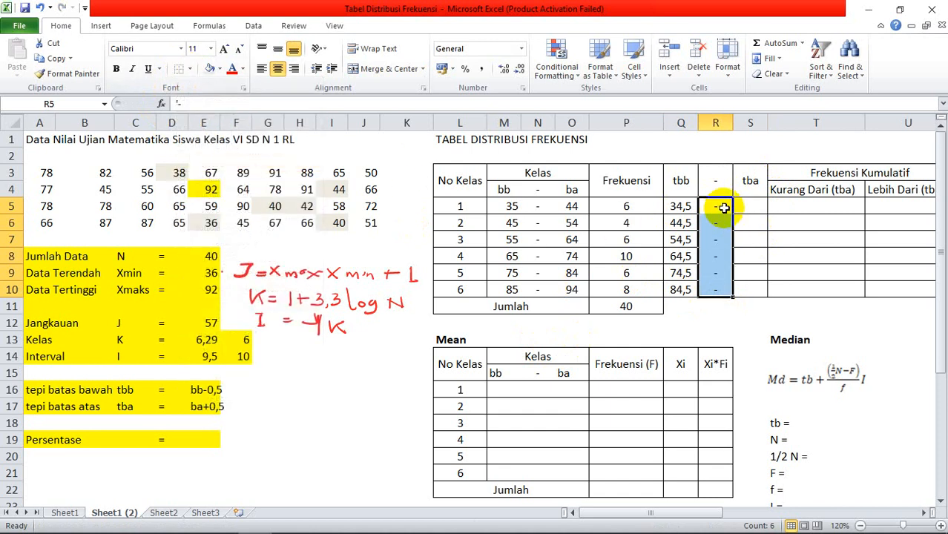
{"action": "key", "text": "ctrl+z"}
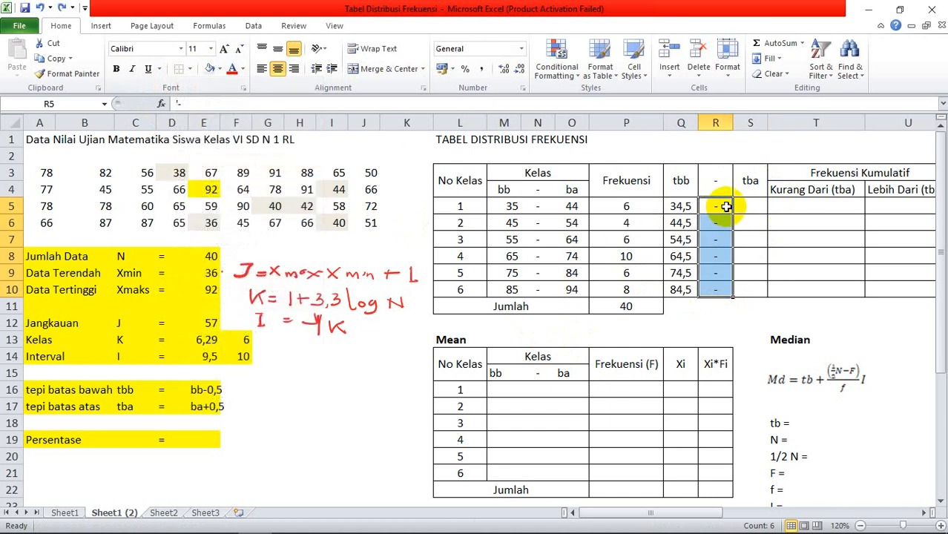
Step: Calculate the tba upper boundary in S5 with =O5+0,5 and fill the formula through S10
{"action": "left_click", "coordinate": [750, 207]}
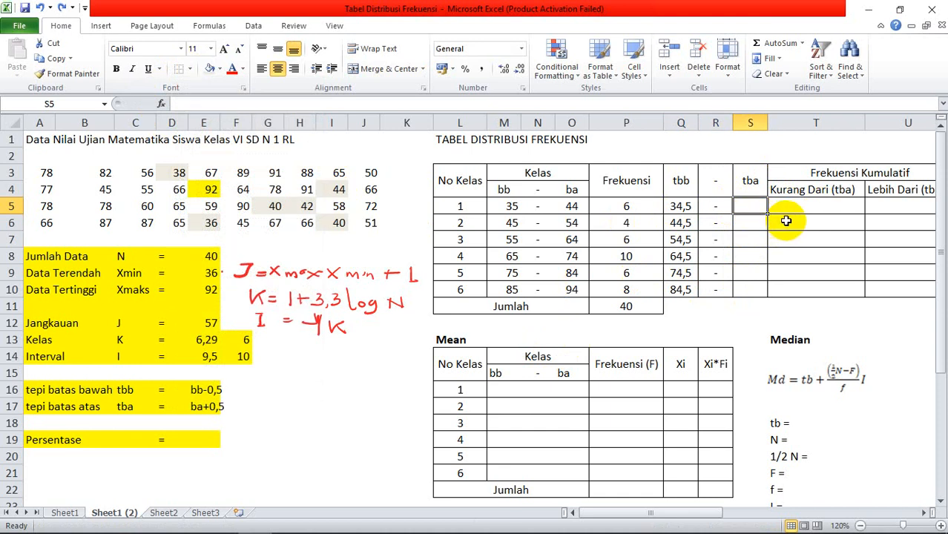
{"action": "type", "text": "="}
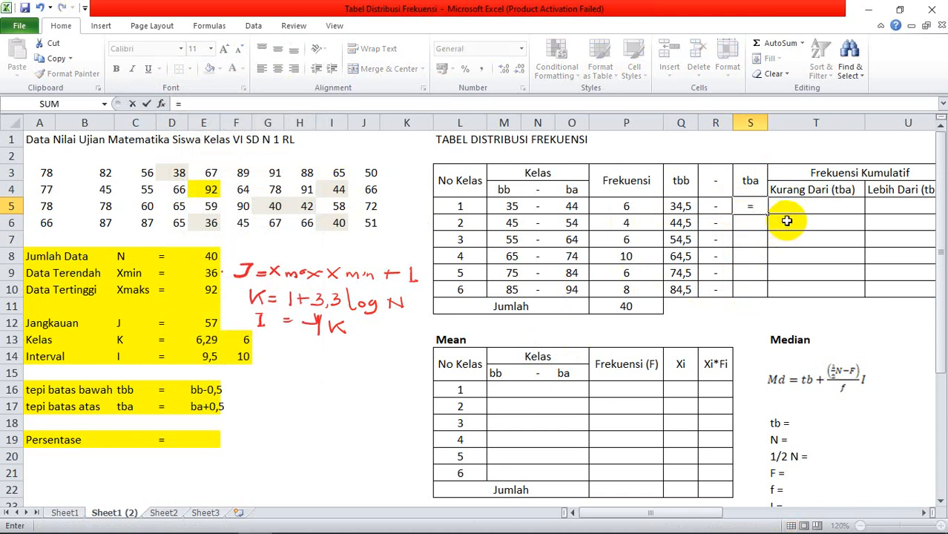
{"action": "left_click", "coordinate": [570, 207]}
{"action": "type", "text": "+"}
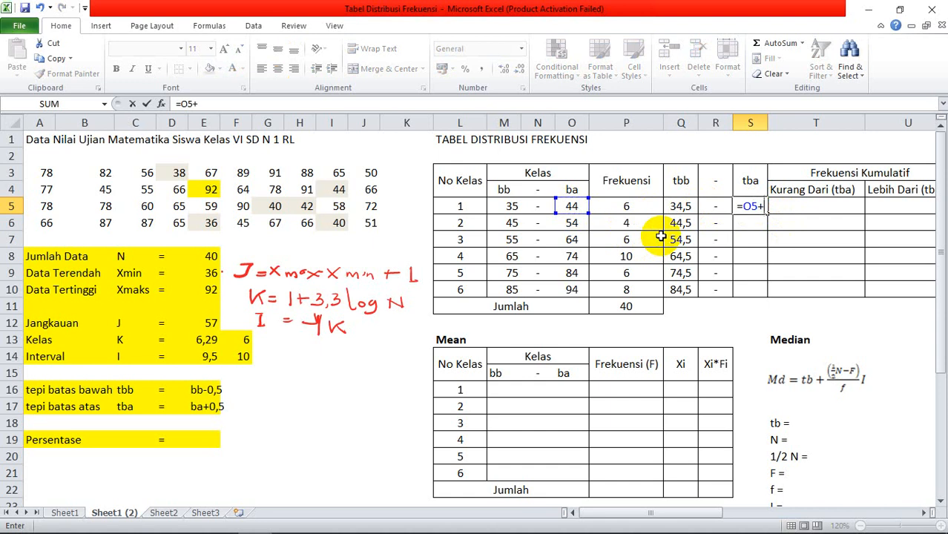
{"action": "type", "text": "0,5"}
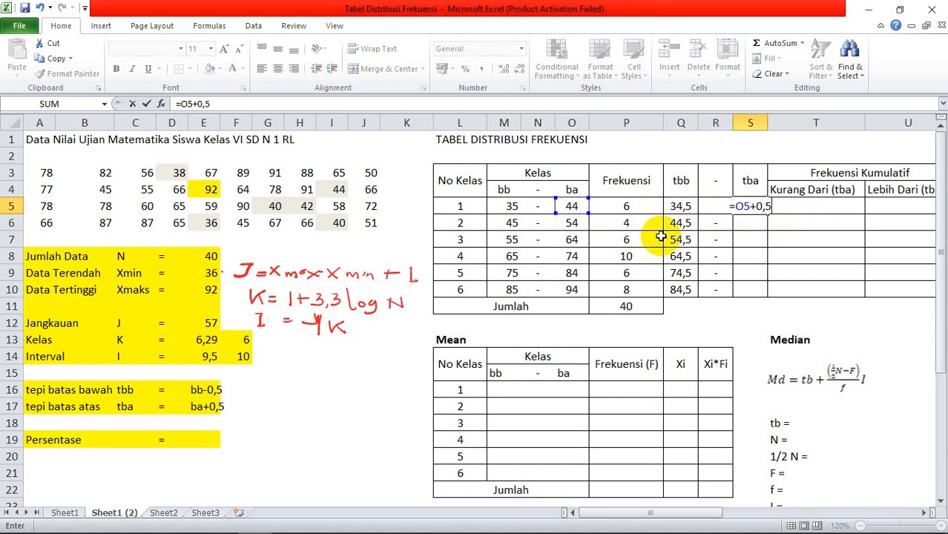
{"action": "key", "text": "Return"}
{"action": "left_click", "coordinate": [750, 210]}
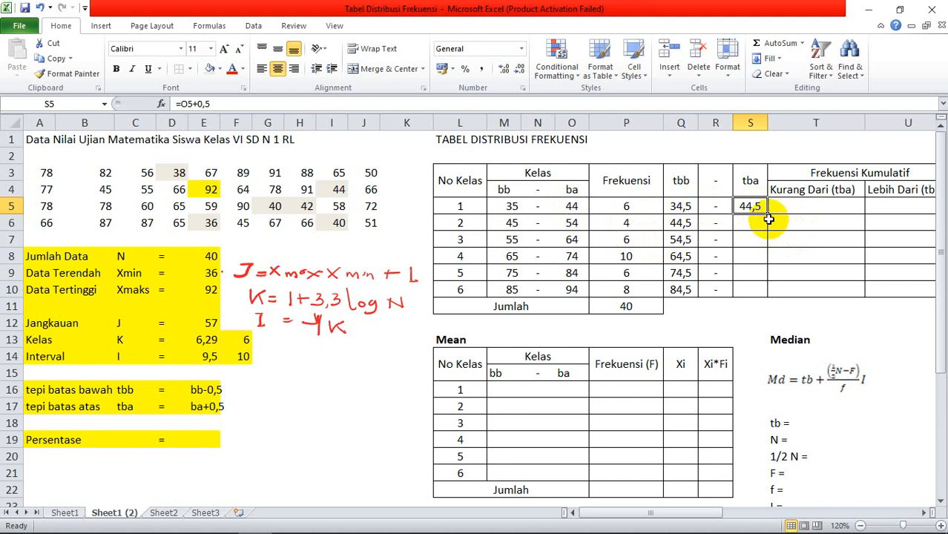
{"action": "left_click_drag", "start_coordinate": [769, 212], "coordinate": [771, 291]}
{"action": "left_click", "coordinate": [819, 264]}
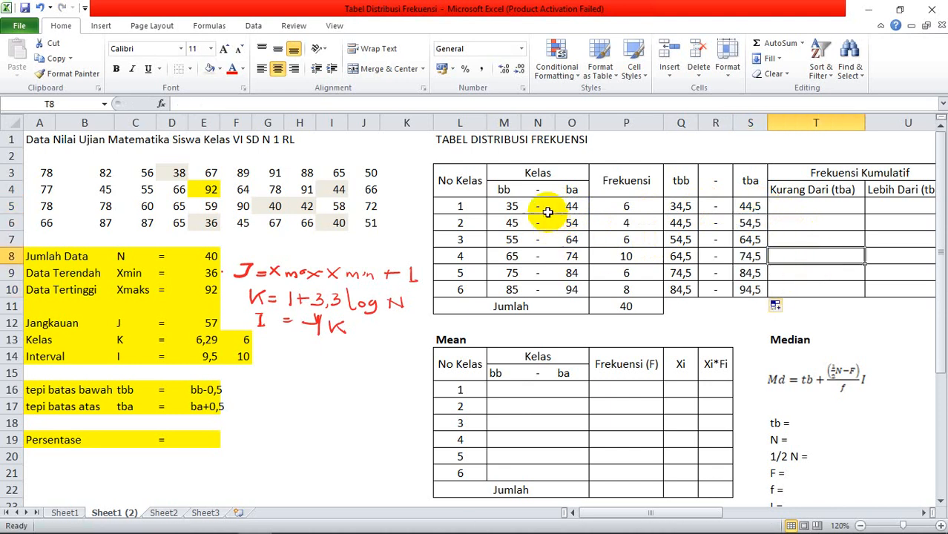
Step: Copy the dashes and their formatting from N5:N10 into R5:R10 between tbb and tba
{"action": "left_click_drag", "start_coordinate": [538, 206], "coordinate": [539, 282]}
{"action": "key", "text": "ctrl+c"}
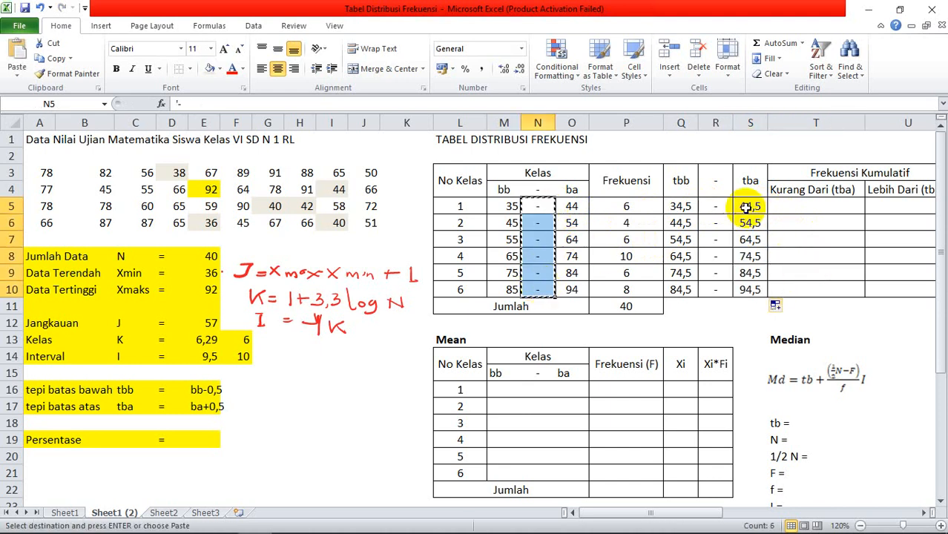
{"action": "left_click", "coordinate": [716, 208]}
{"action": "key", "text": "ctrl+v"}
{"action": "left_click", "coordinate": [785, 238]}
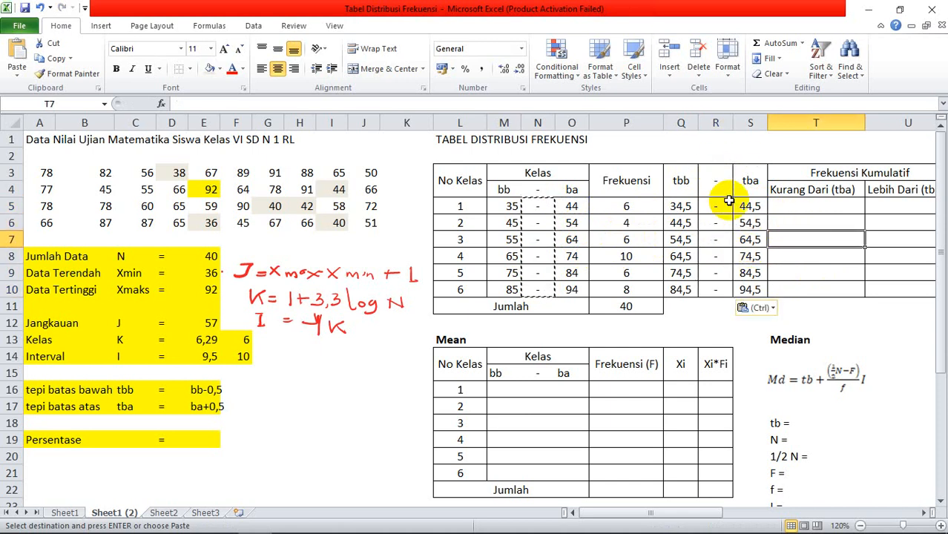
{"action": "key", "text": "Escape"}
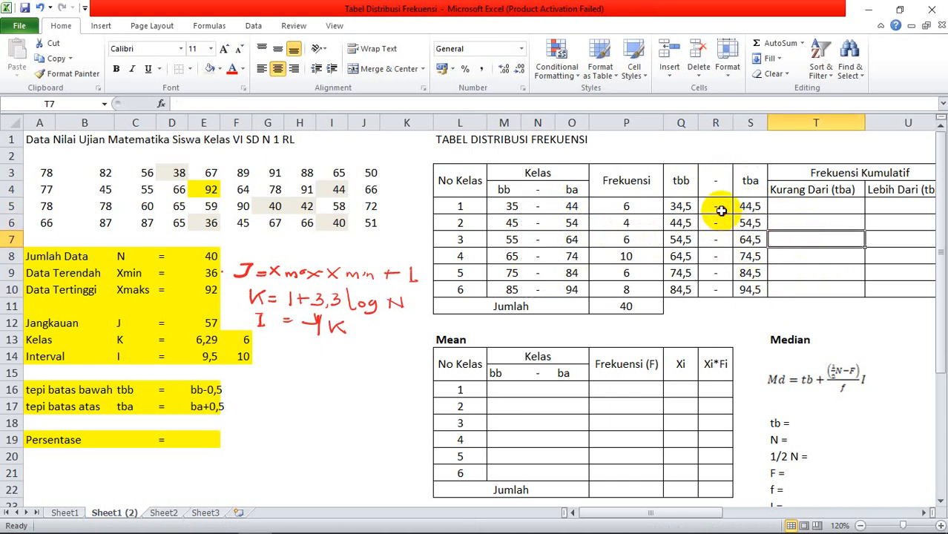
{"action": "left_click", "coordinate": [715, 209]}
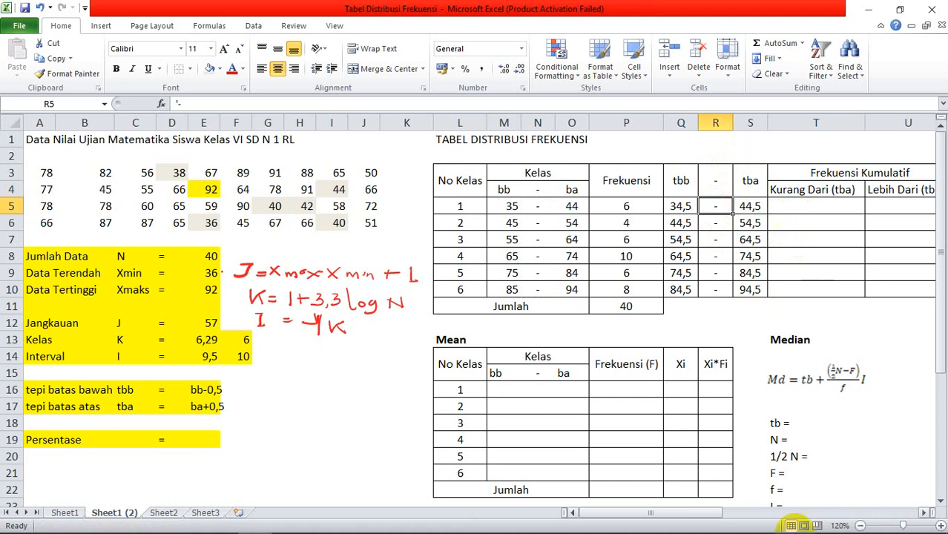
Step: Examine the Frekuensi Kumulatif columns, relating Kurang Dari to the tba boundaries and Lebih Dari to the tbb boundaries
{"action": "mouse_move", "coordinate": [881, 530]}
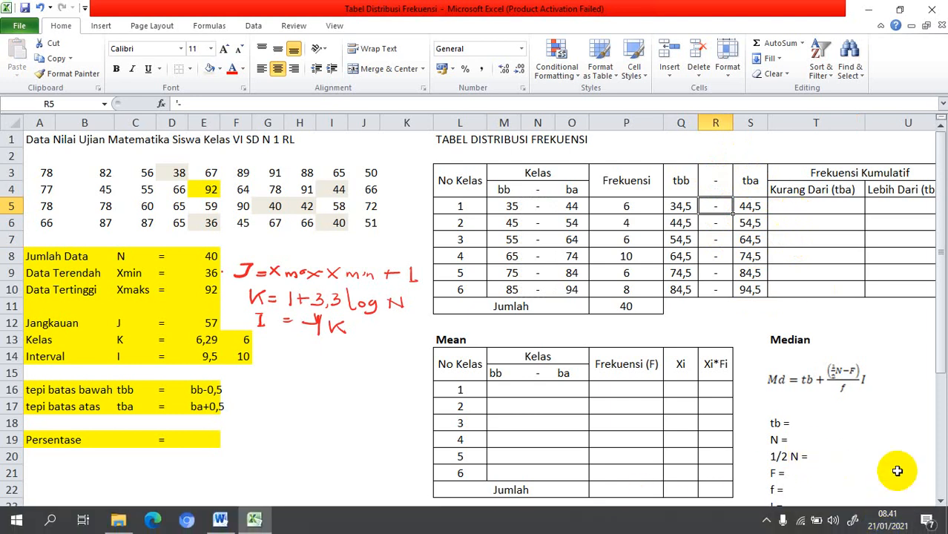
{"action": "left_click", "coordinate": [926, 513]}
{"action": "left_click", "coordinate": [925, 513]}
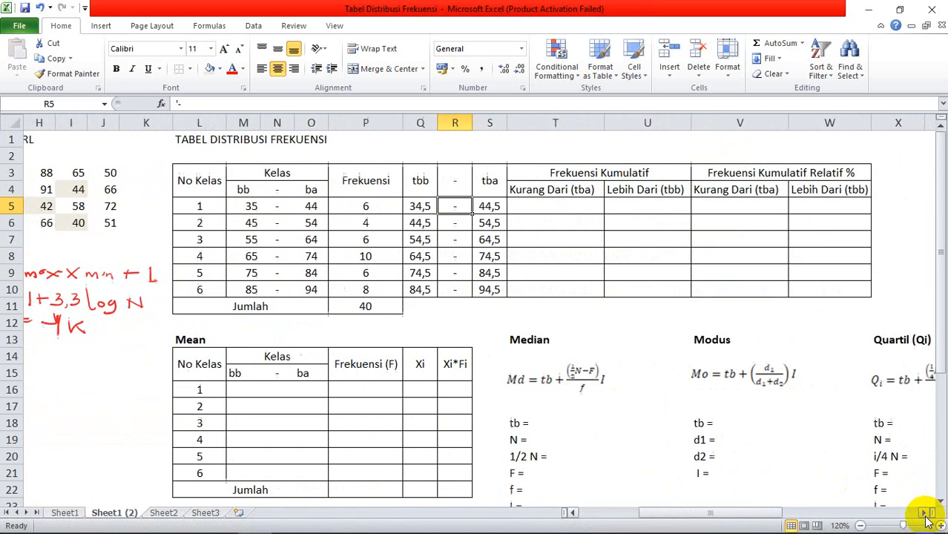
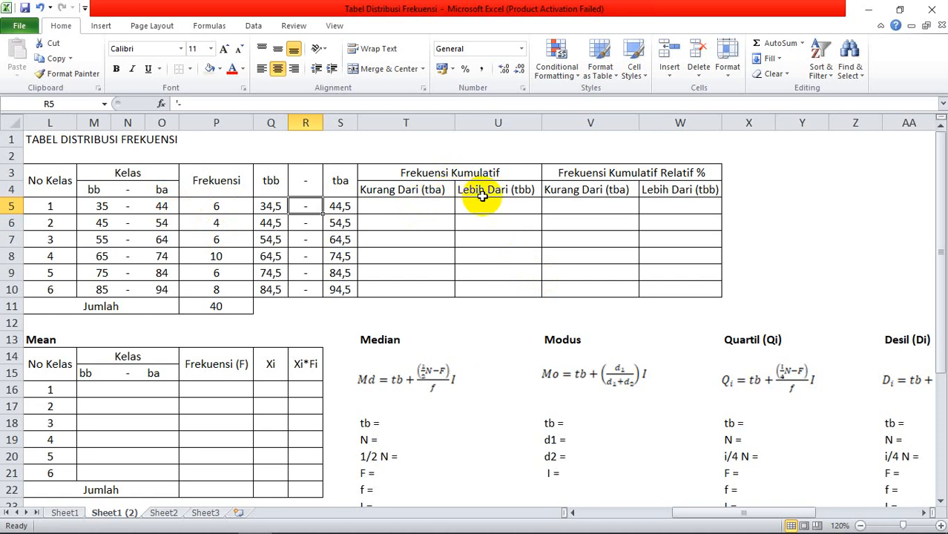
{"action": "left_click_drag", "start_coordinate": [725, 512], "coordinate": [681, 517]}
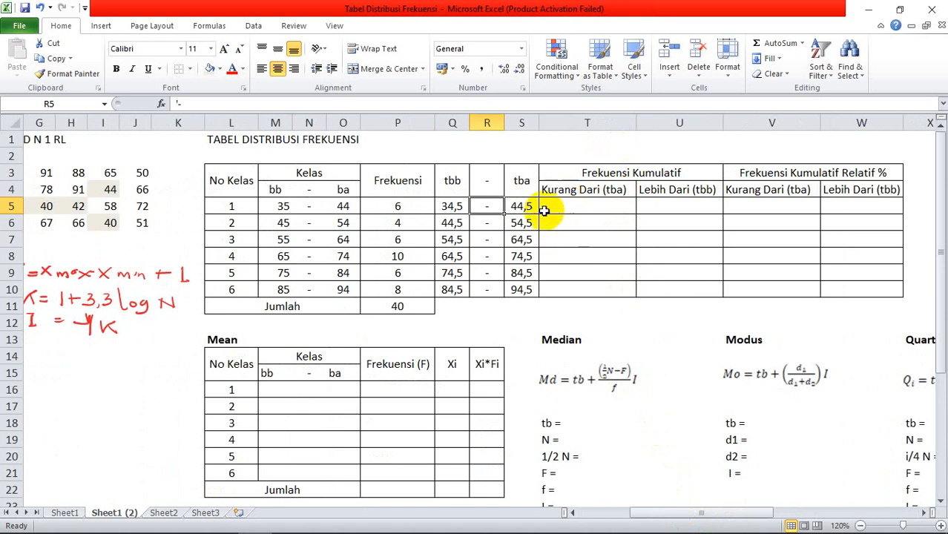
{"action": "left_click", "coordinate": [517, 209]}
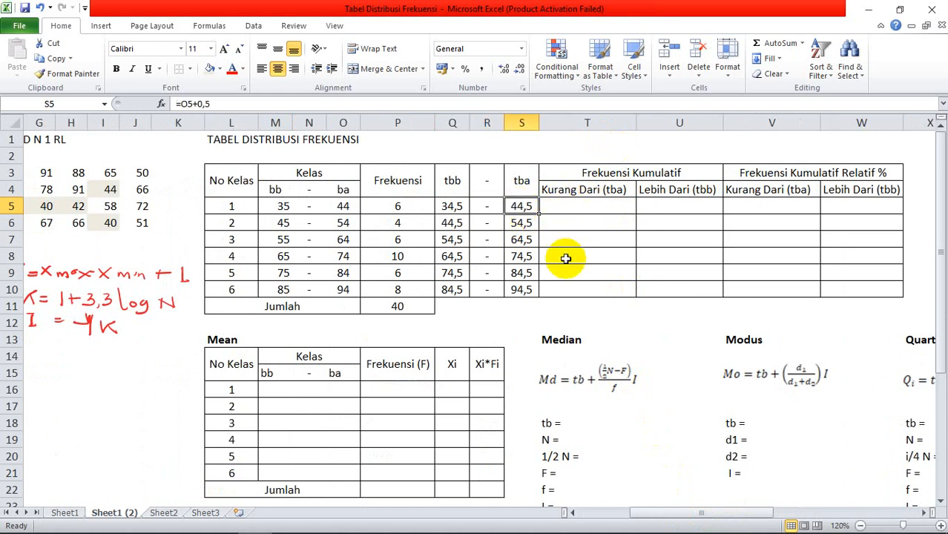
{"action": "left_click", "coordinate": [562, 211]}
{"action": "left_click", "coordinate": [575, 224]}
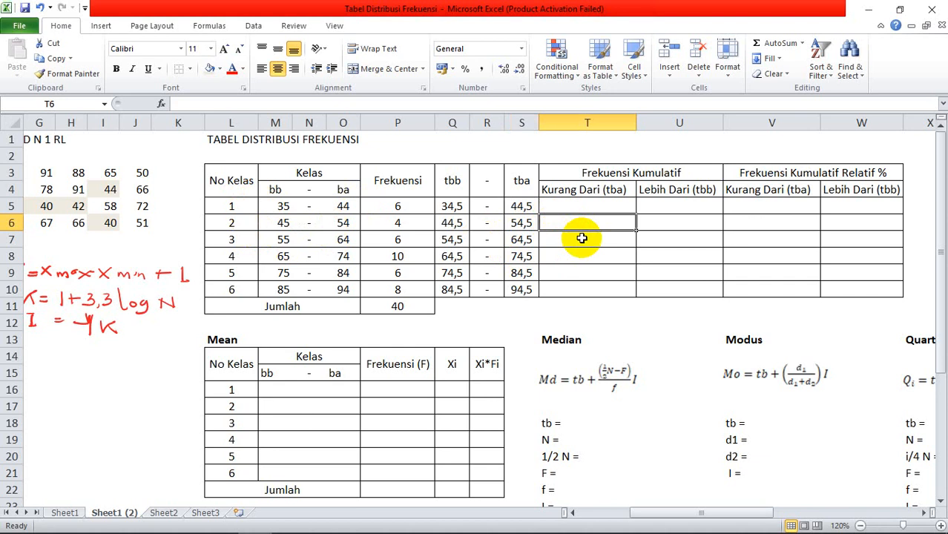
{"action": "left_click", "coordinate": [533, 222]}
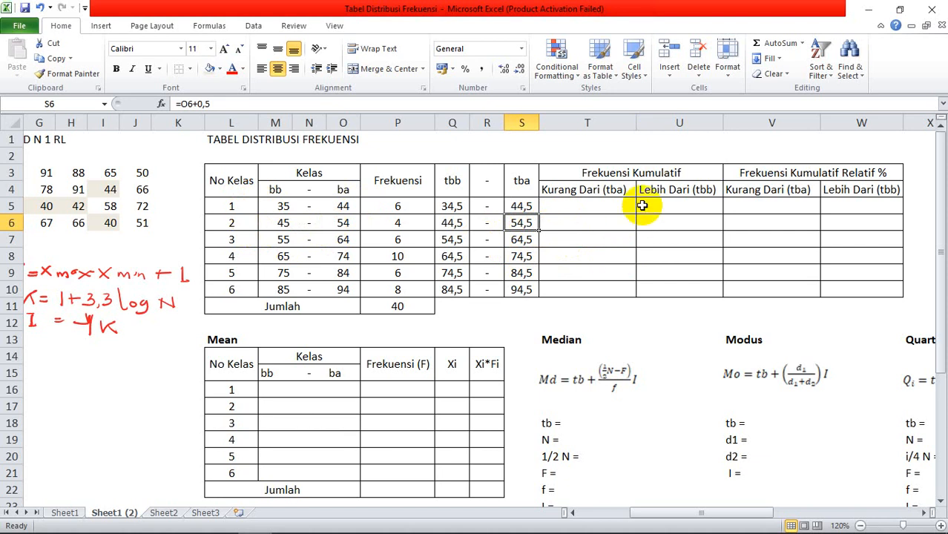
{"action": "left_click", "coordinate": [666, 205]}
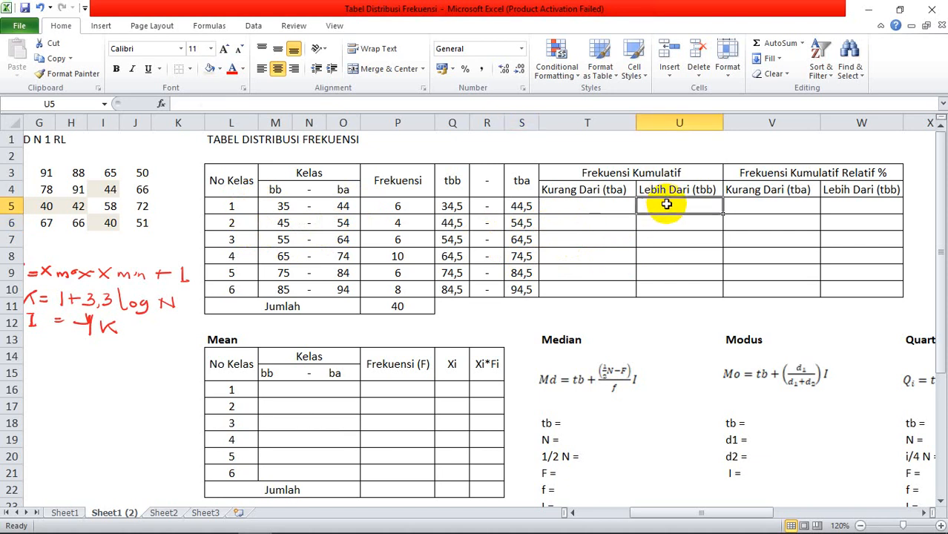
{"action": "left_click", "coordinate": [679, 189]}
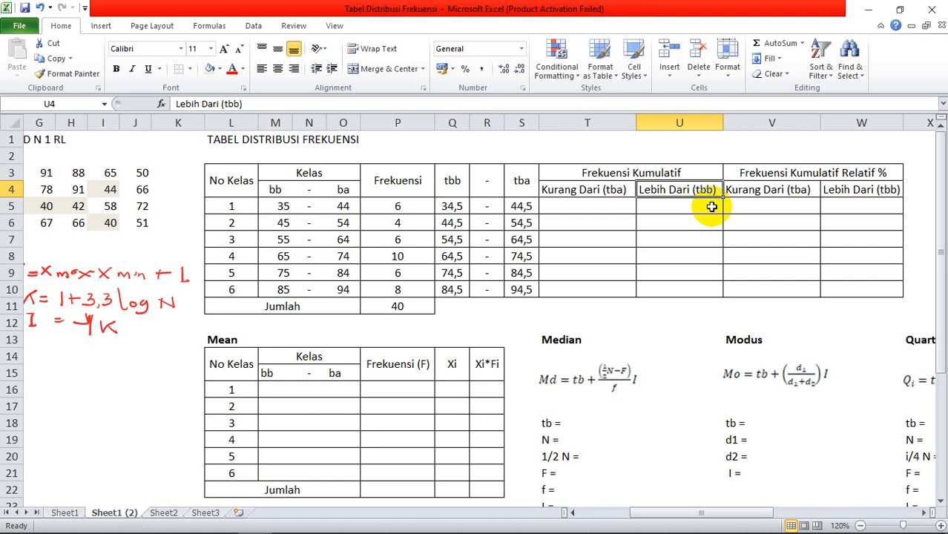
{"action": "left_click", "coordinate": [711, 207]}
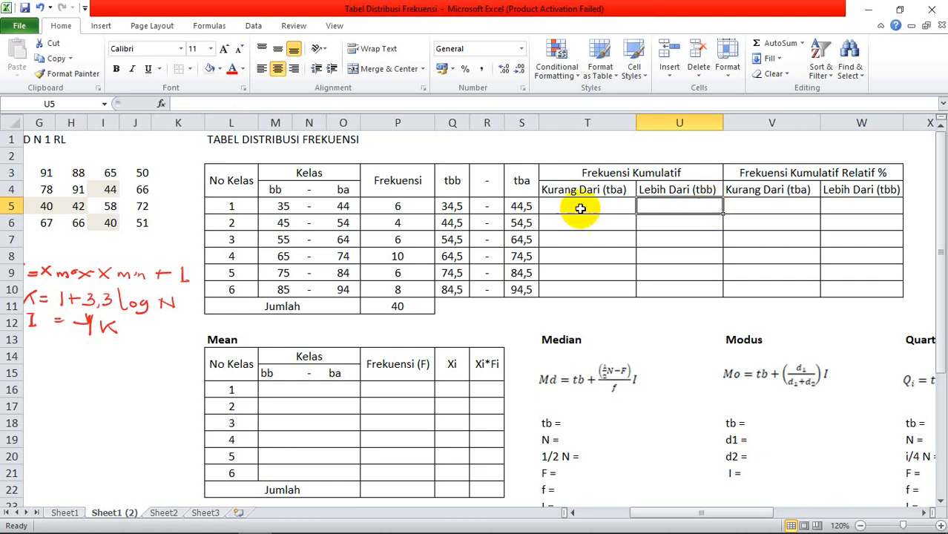
{"action": "left_click", "coordinate": [461, 207]}
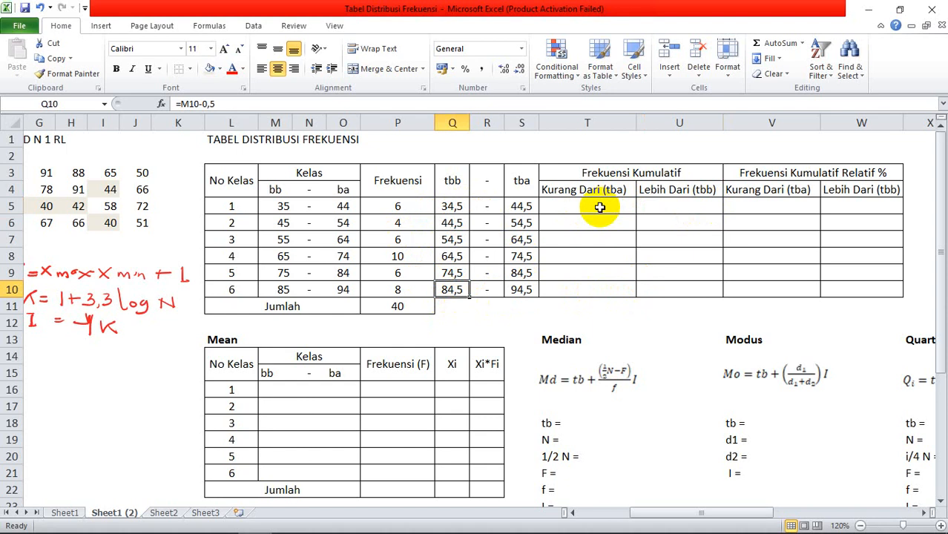
{"action": "left_click_drag", "start_coordinate": [600, 207], "coordinate": [665, 285]}
{"action": "left_click_drag", "start_coordinate": [631, 209], "coordinate": [662, 292]}
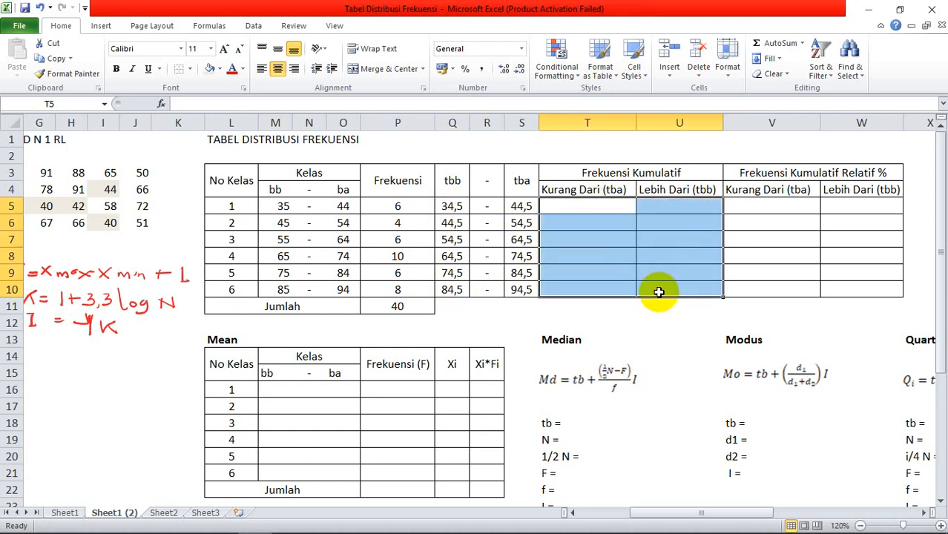
Step: Examine the empty Frekuensi Kumulatif cells against the Median formula, and check the shaded exam scores below the first tba boundary of 44,5
{"action": "left_click_drag", "start_coordinate": [610, 205], "coordinate": [658, 289]}
{"action": "left_click", "coordinate": [579, 378]}
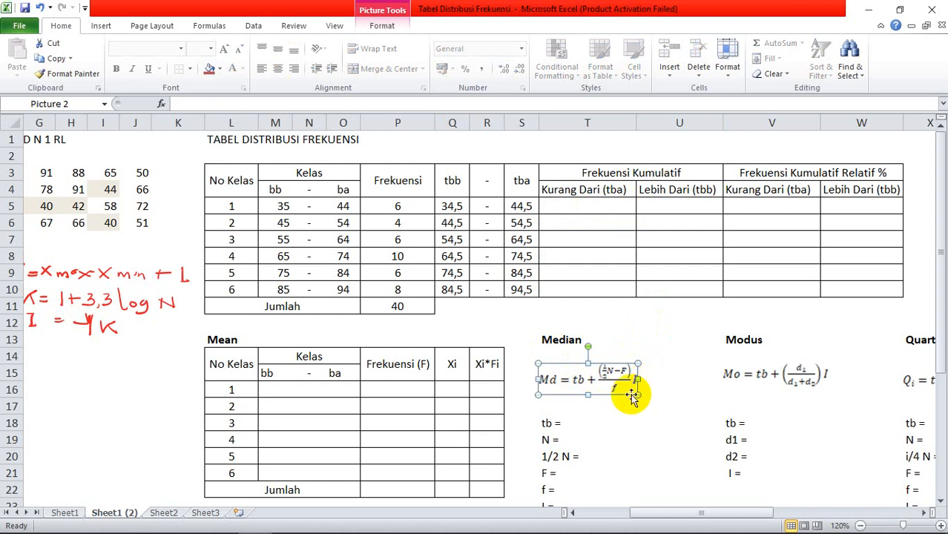
{"action": "left_click", "coordinate": [589, 211]}
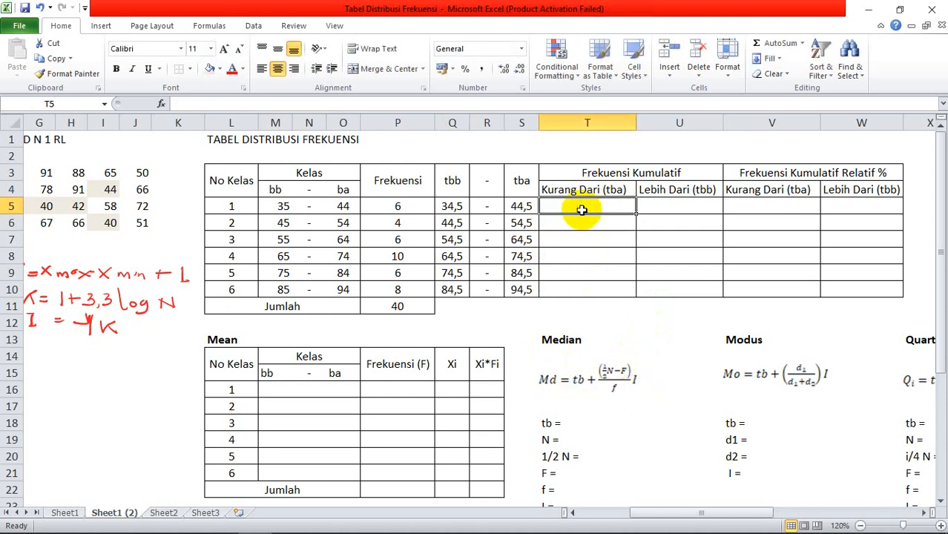
{"action": "left_click_drag", "start_coordinate": [688, 512], "coordinate": [613, 514]}
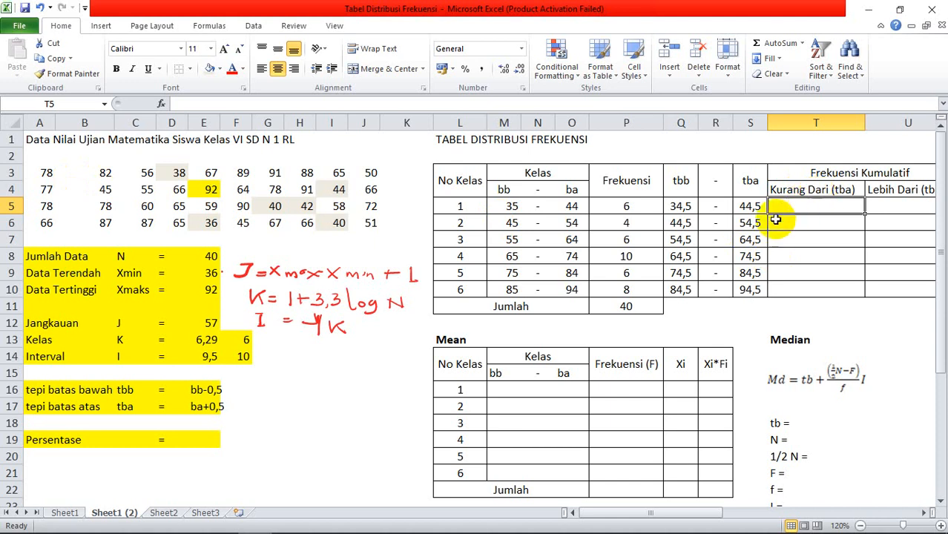
{"action": "left_click", "coordinate": [178, 171]}
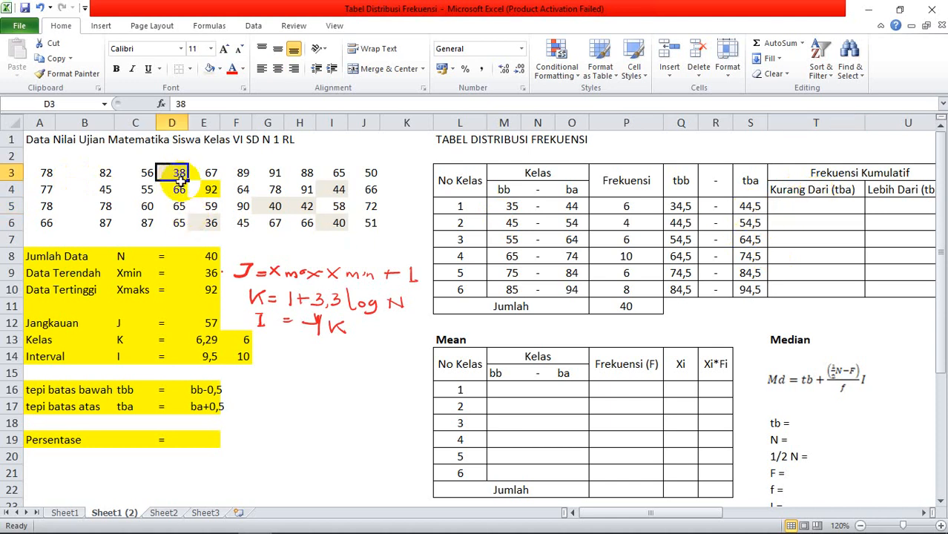
{"action": "left_click", "coordinate": [332, 191]}
{"action": "left_click", "coordinate": [272, 207]}
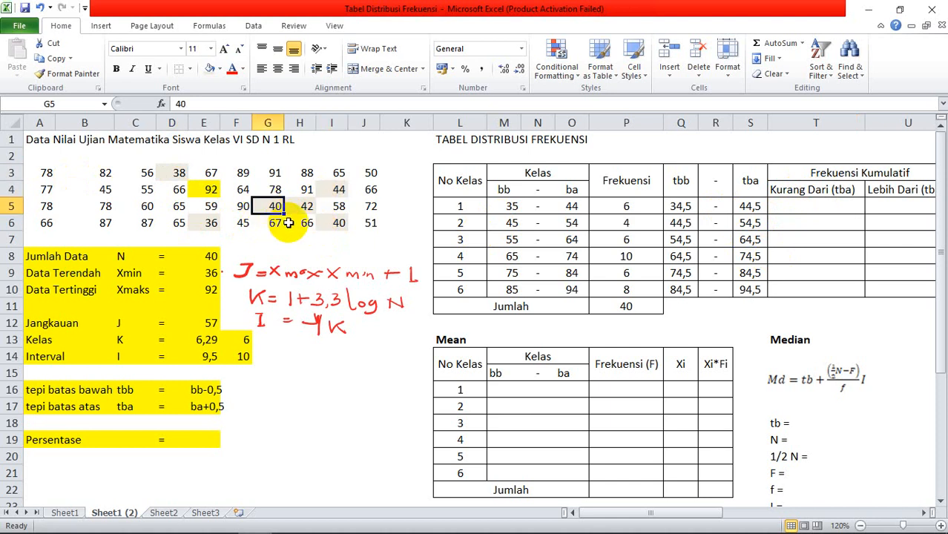
{"action": "left_click", "coordinate": [303, 206]}
{"action": "left_click", "coordinate": [212, 223]}
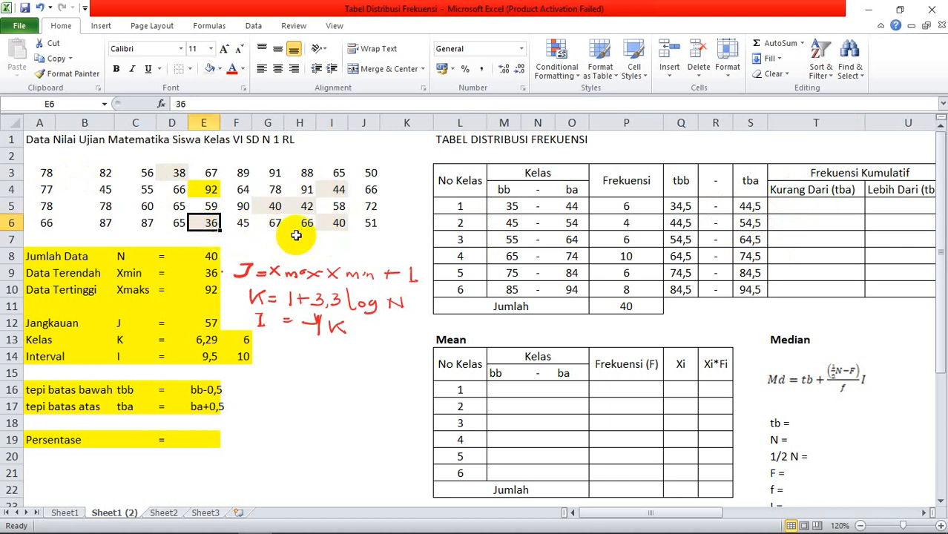
{"action": "left_click", "coordinate": [347, 230]}
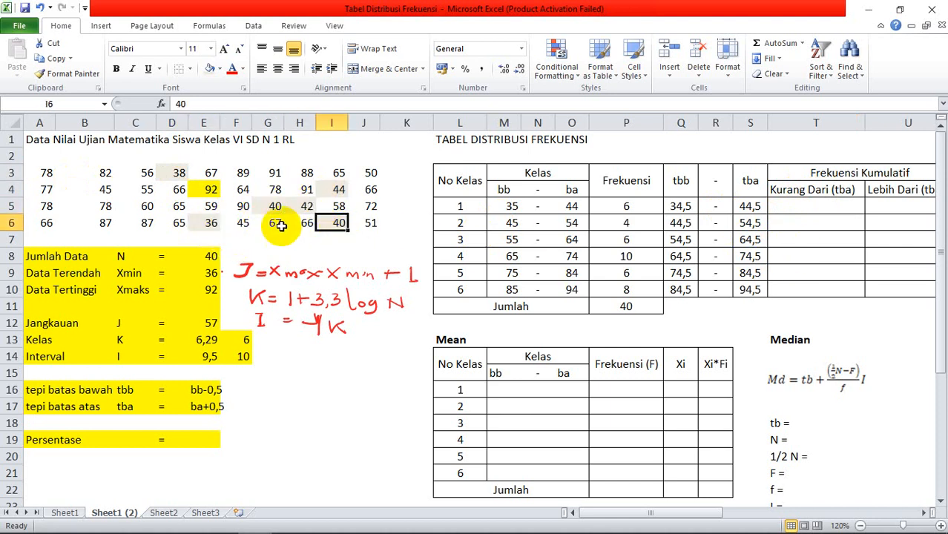
Step: Enter =P5 in T5 as the first class's Kurang Dari (tba) cumulative frequency
{"action": "left_click", "coordinate": [630, 206]}
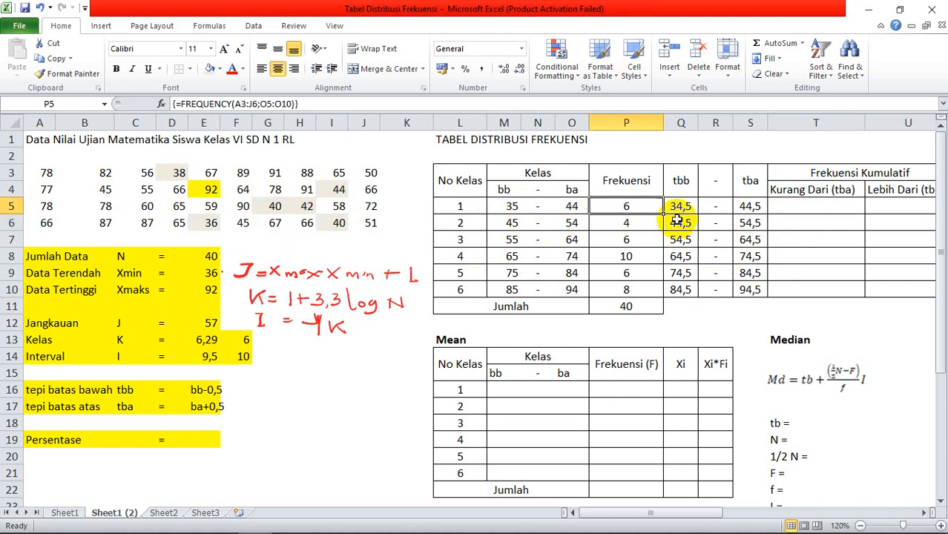
{"action": "left_click", "coordinate": [806, 207]}
{"action": "type", "text": "="}
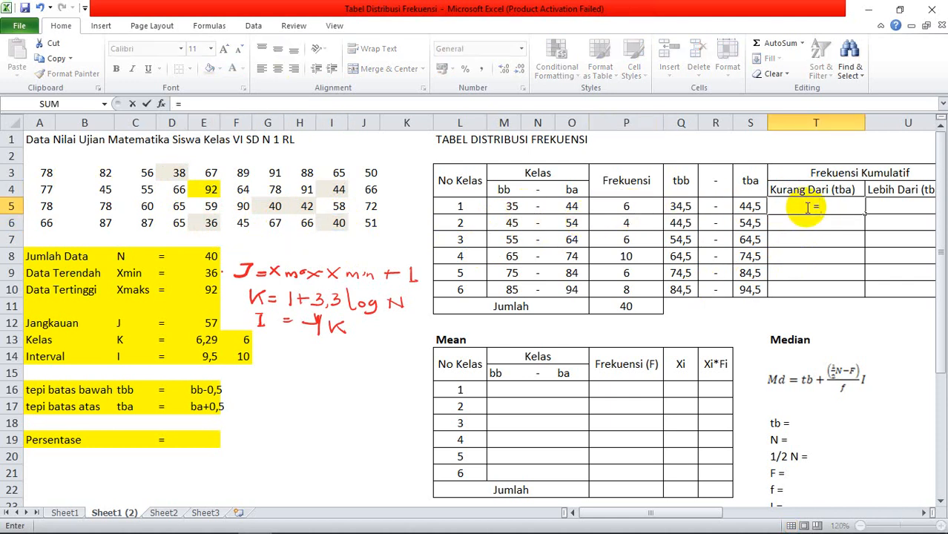
{"action": "left_click", "coordinate": [650, 208]}
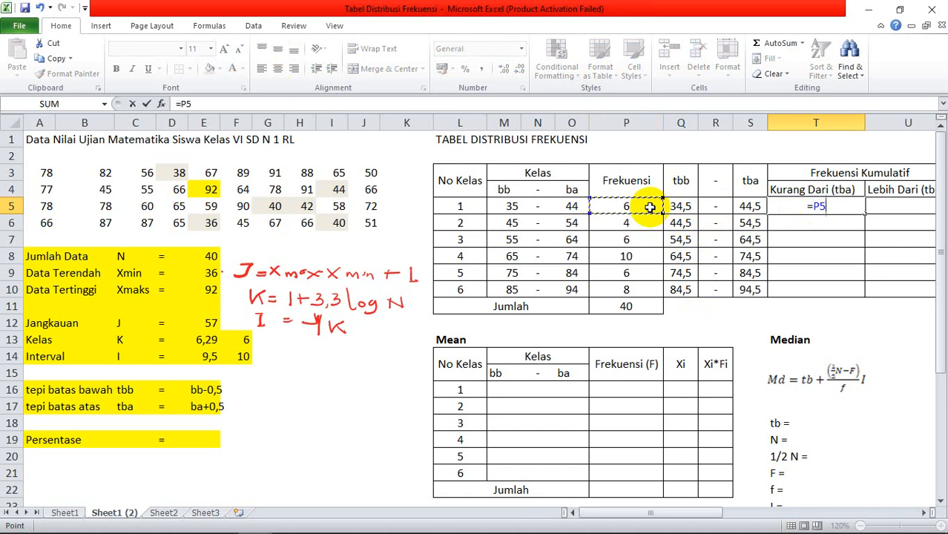
{"action": "key", "text": "Return"}
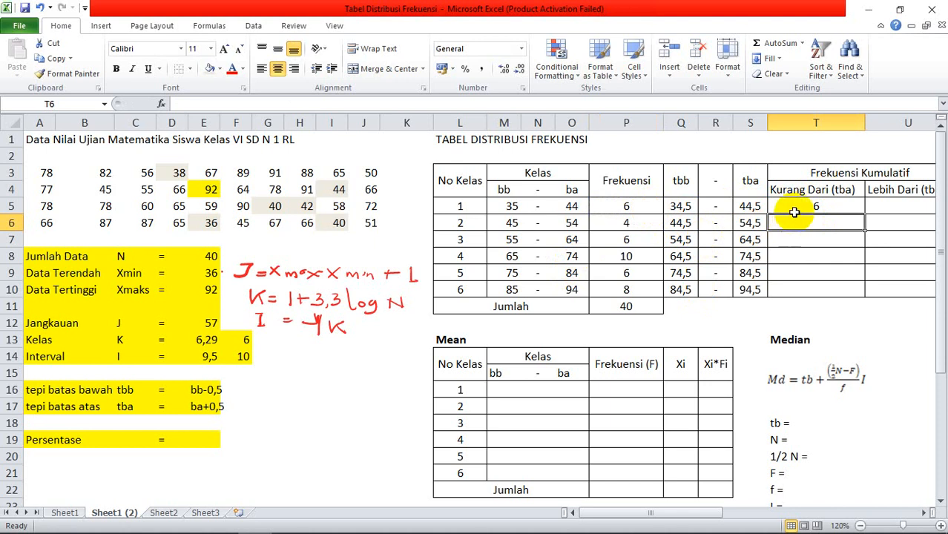
Step: Shade the second-class scores between 44,5 and 54,5 in B4, F6, J6 and J3 with the same light fill as the first-class scores
{"action": "left_click", "coordinate": [750, 222]}
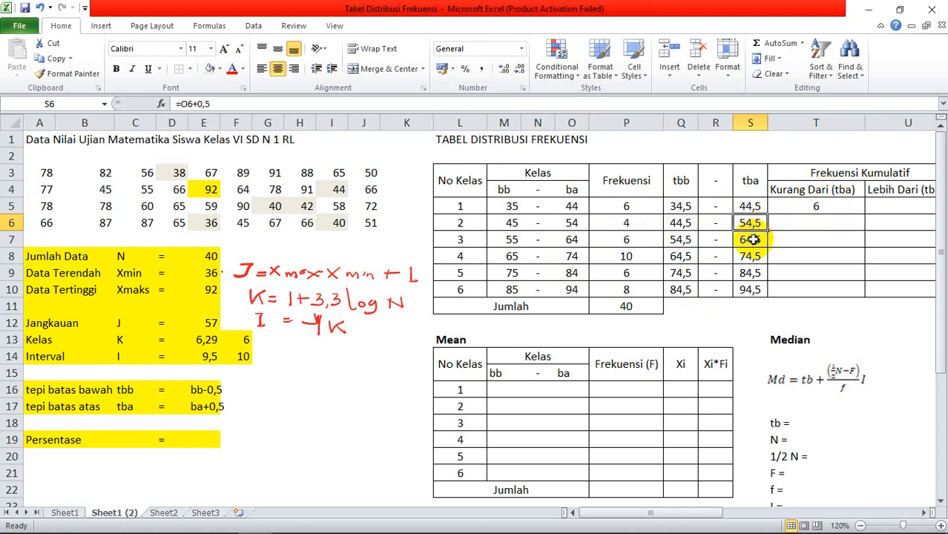
{"action": "left_click", "coordinate": [209, 222]}
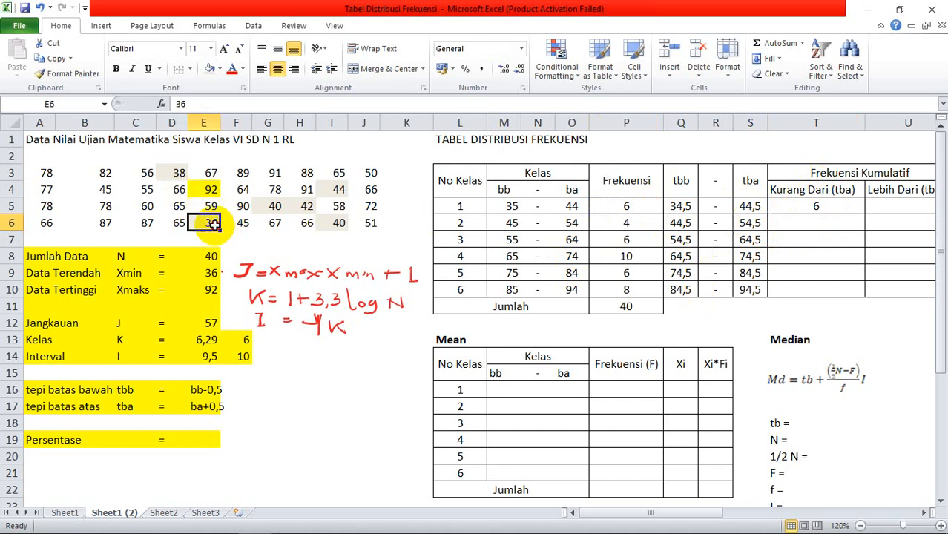
{"action": "left_click", "coordinate": [750, 222]}
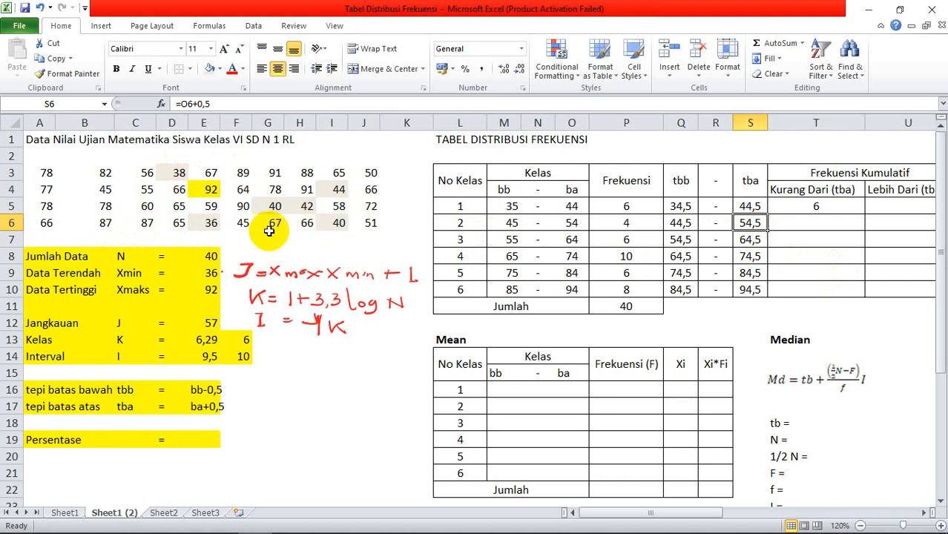
{"action": "left_click", "coordinate": [100, 191]}
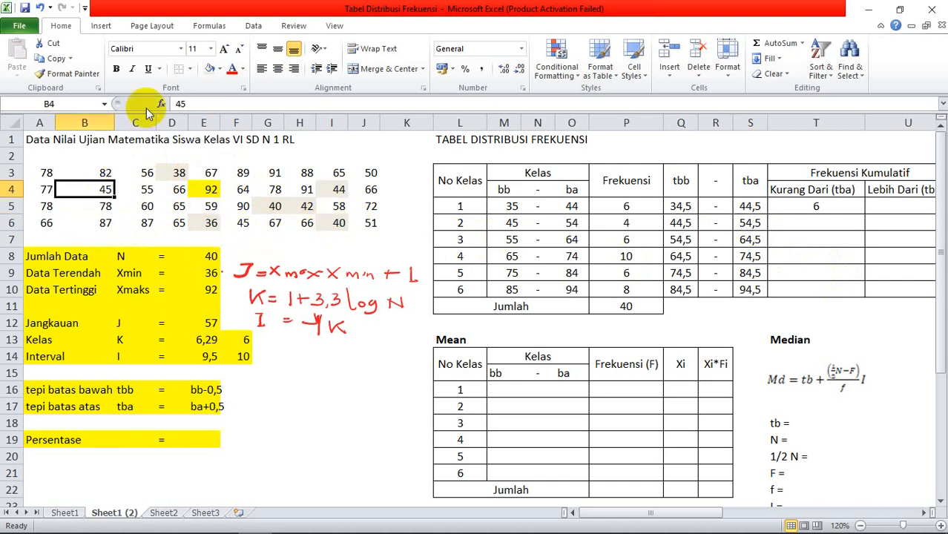
{"action": "left_click", "coordinate": [208, 69]}
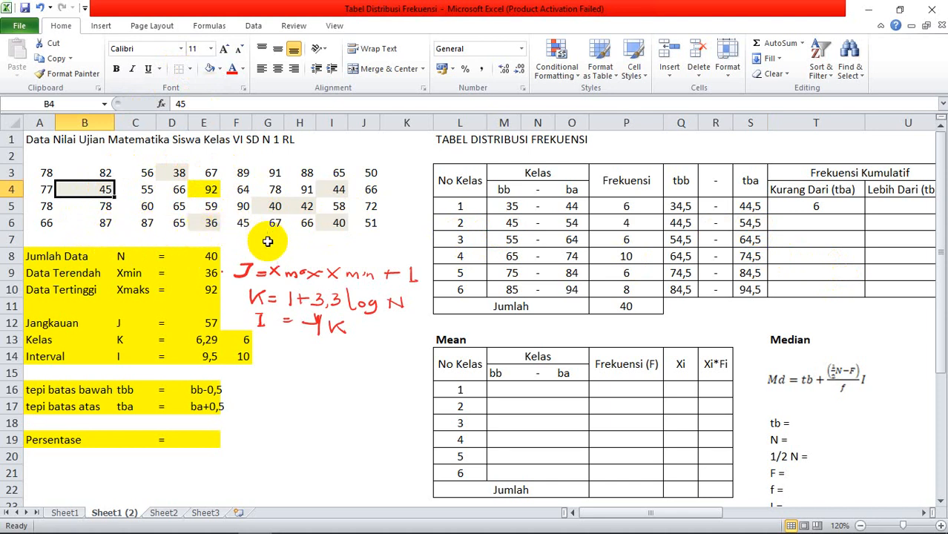
{"action": "left_click", "coordinate": [241, 222]}
{"action": "left_click", "coordinate": [206, 70]}
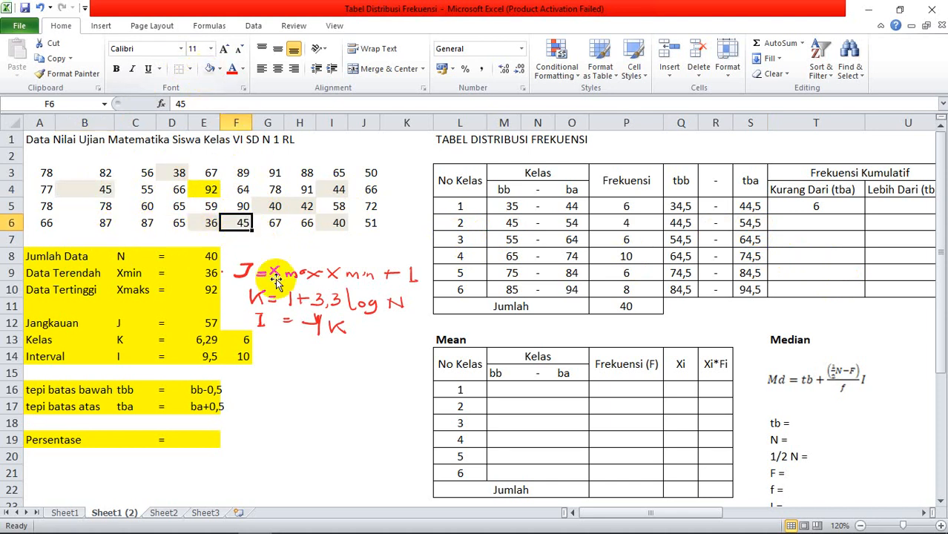
{"action": "left_click", "coordinate": [367, 222]}
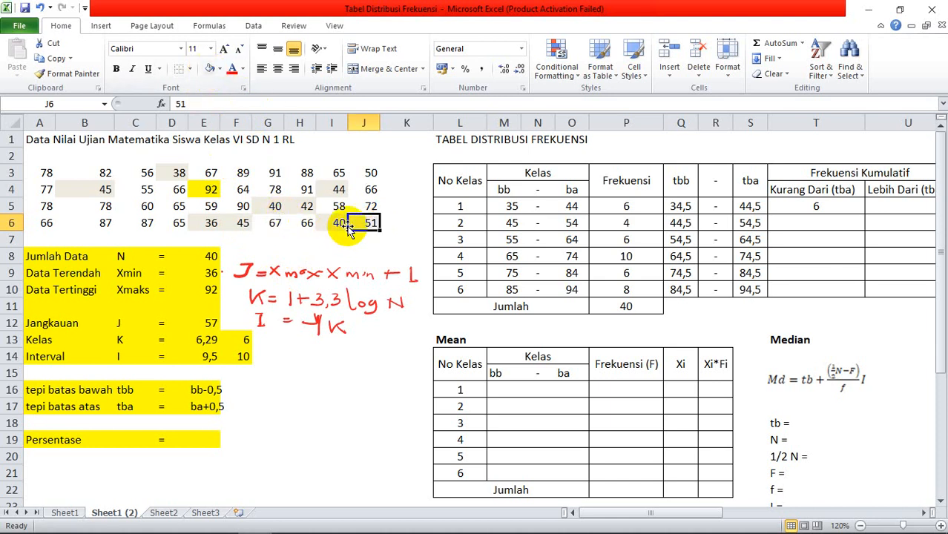
{"action": "left_click", "coordinate": [371, 175]}
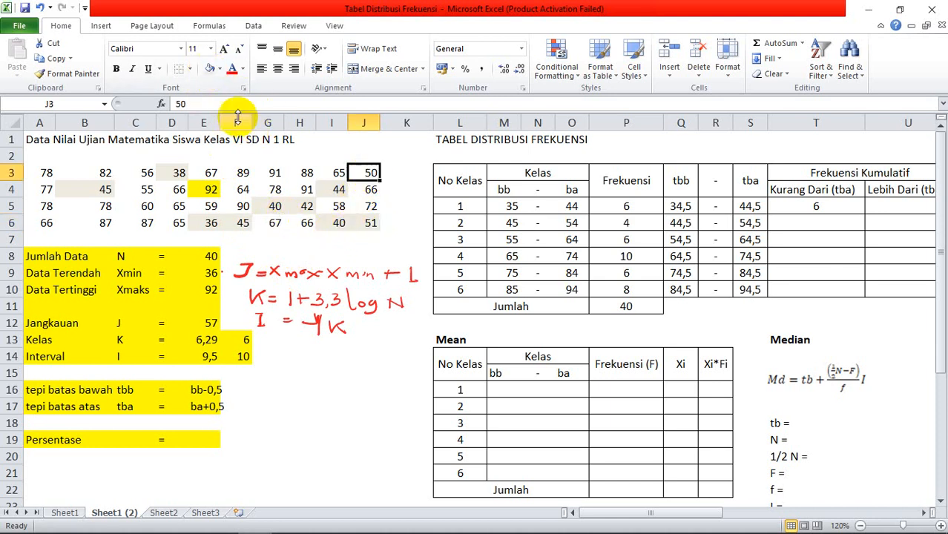
{"action": "left_click", "coordinate": [210, 70]}
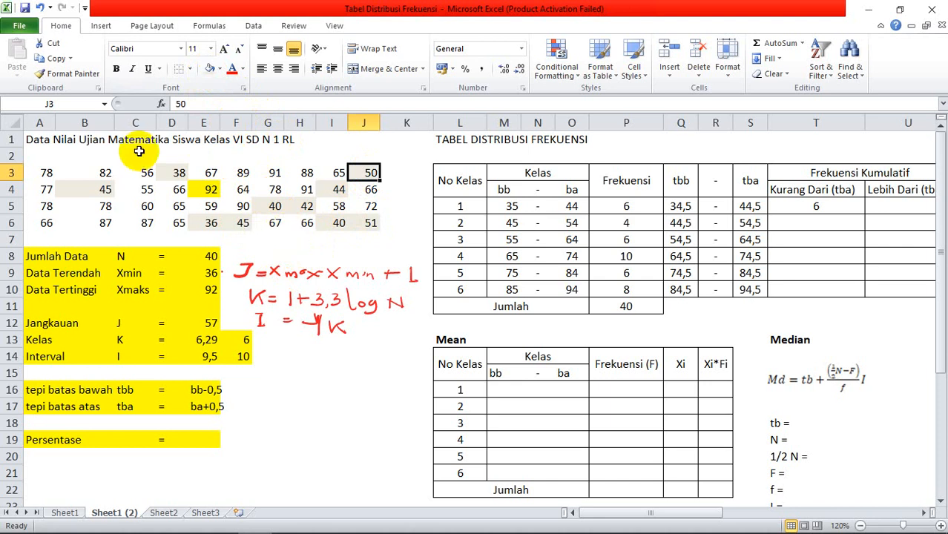
Step: Examine the shaded low scores in the data rows and the Kurang Dari (tba) entry of class 1
{"action": "left_click", "coordinate": [102, 190]}
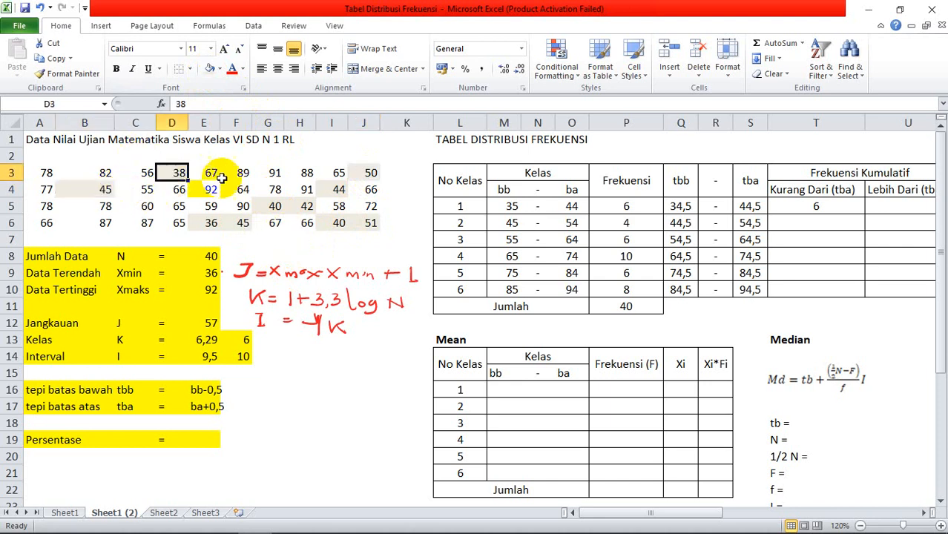
{"action": "left_click", "coordinate": [306, 206]}
{"action": "left_click", "coordinate": [270, 206]}
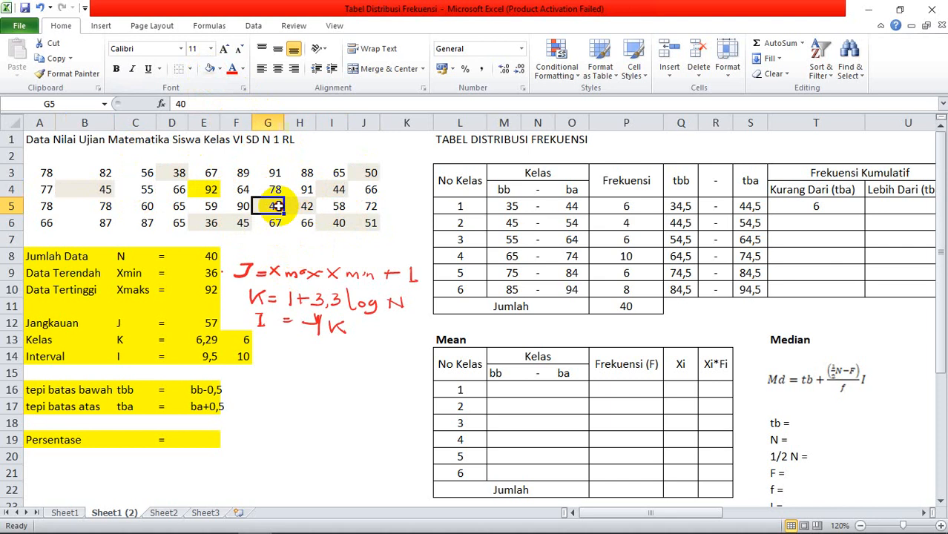
{"action": "left_click", "coordinate": [208, 222]}
{"action": "left_click", "coordinate": [239, 222]}
{"action": "left_click_drag", "start_coordinate": [330, 223], "coordinate": [346, 222]}
{"action": "left_click", "coordinate": [371, 222]}
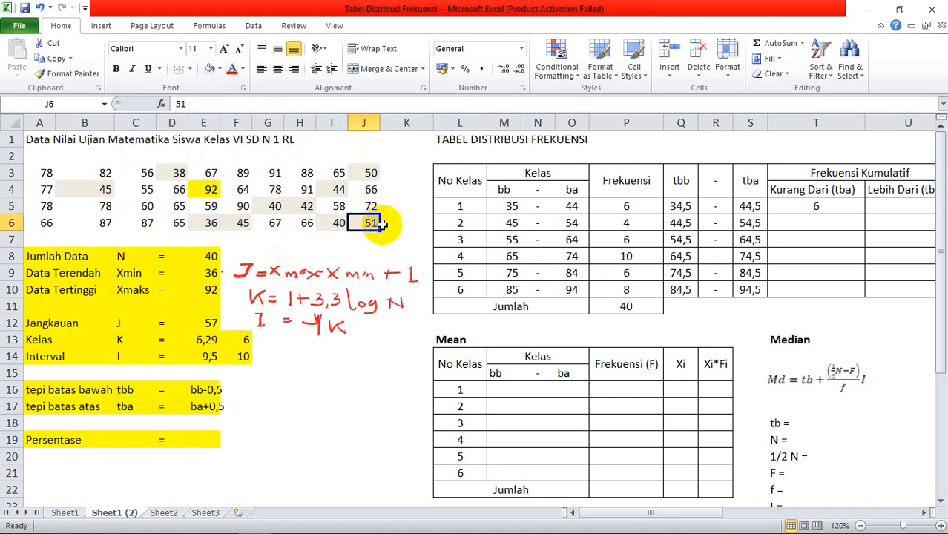
{"action": "left_click", "coordinate": [797, 224]}
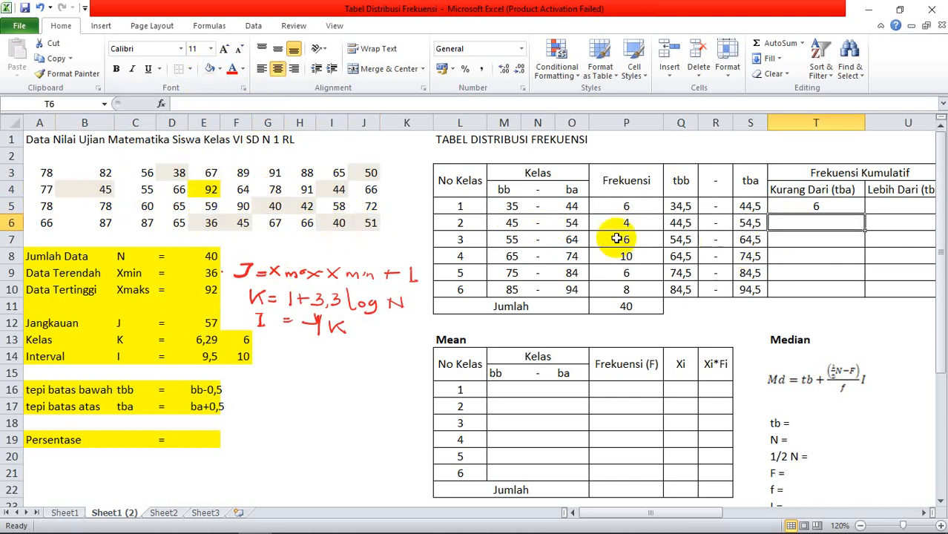
{"action": "left_click", "coordinate": [818, 208]}
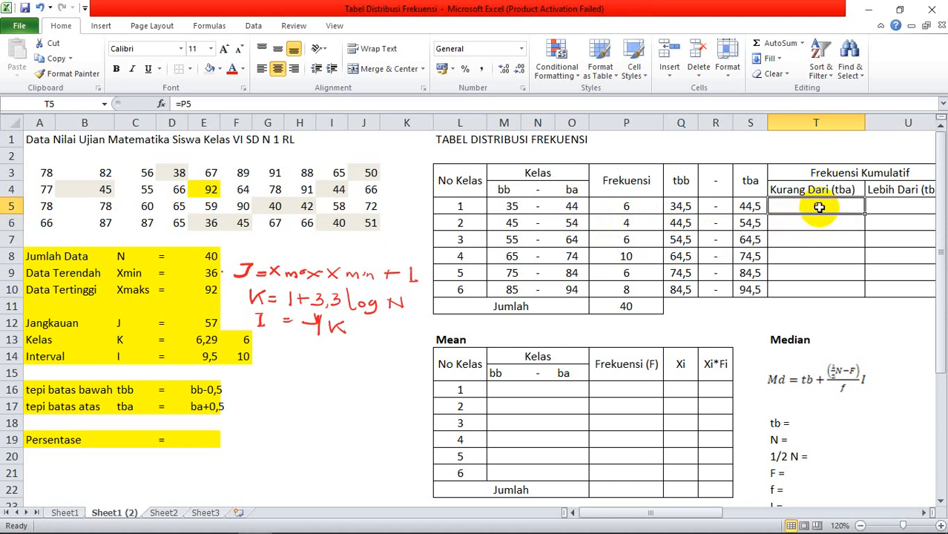
Step: Enter the formula =T5+P6 for class 2's cumulative frequency in the Kurang Dari (tba) column
{"action": "left_click", "coordinate": [819, 222]}
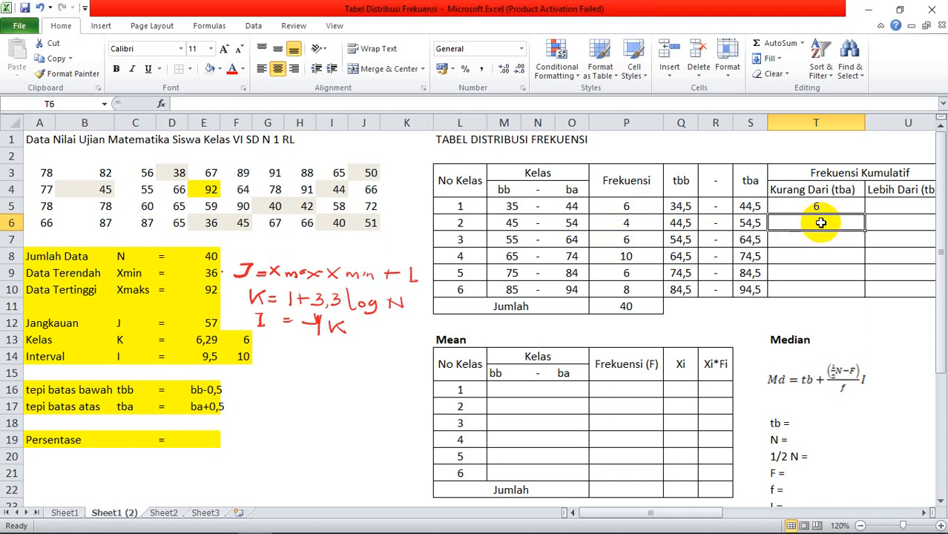
{"action": "type", "text": "="}
{"action": "left_click", "coordinate": [825, 207]}
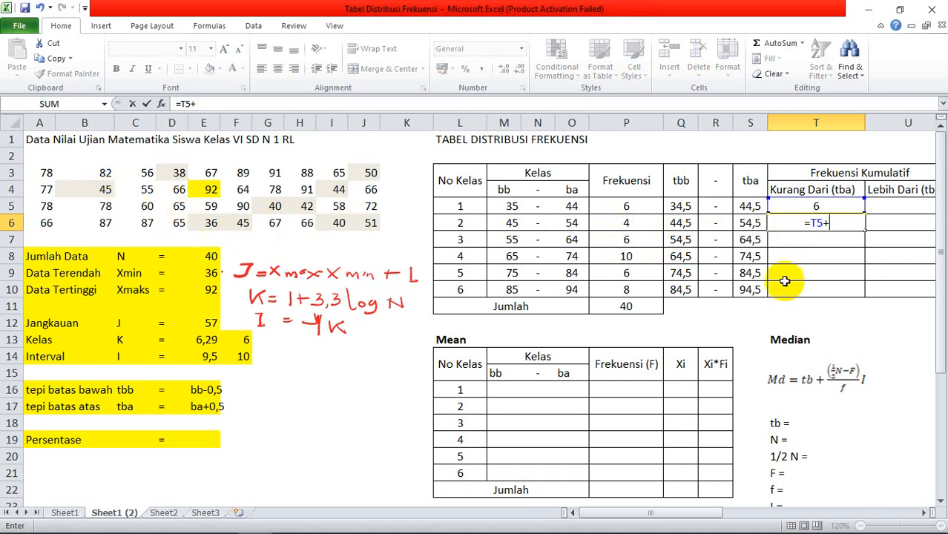
{"action": "left_click", "coordinate": [627, 221]}
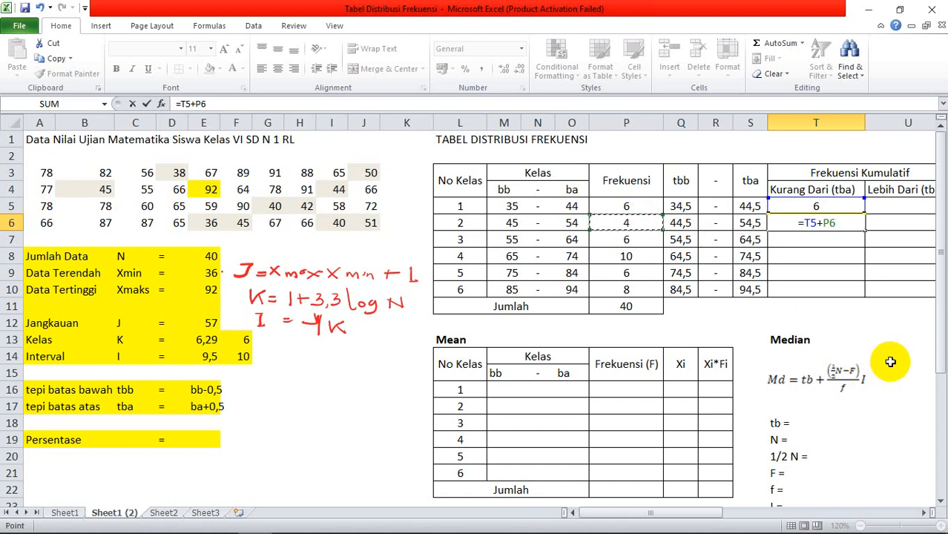
{"action": "key", "text": "Return"}
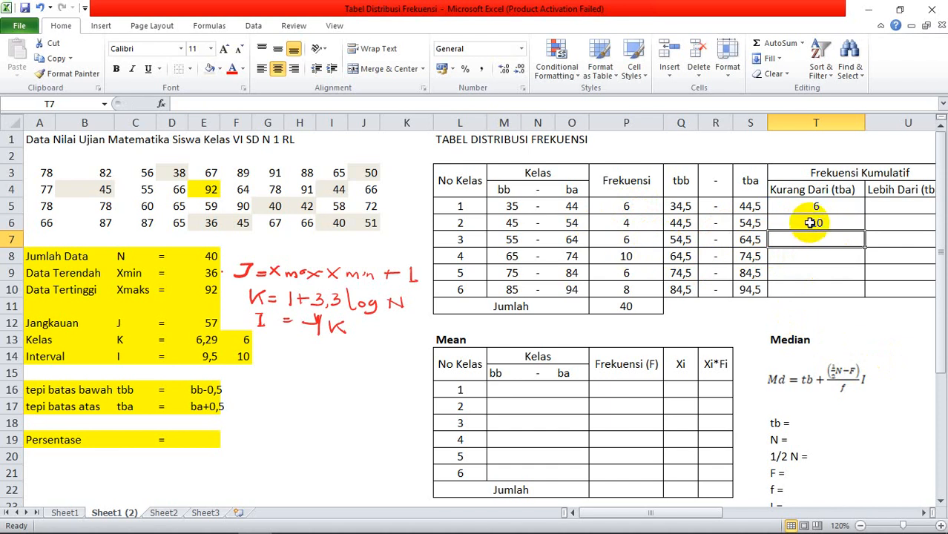
Step: Check the Kurang Dari formulas of classes 1 and 2 against the corresponding entries in the Frekuensi column
{"action": "left_click", "coordinate": [810, 222]}
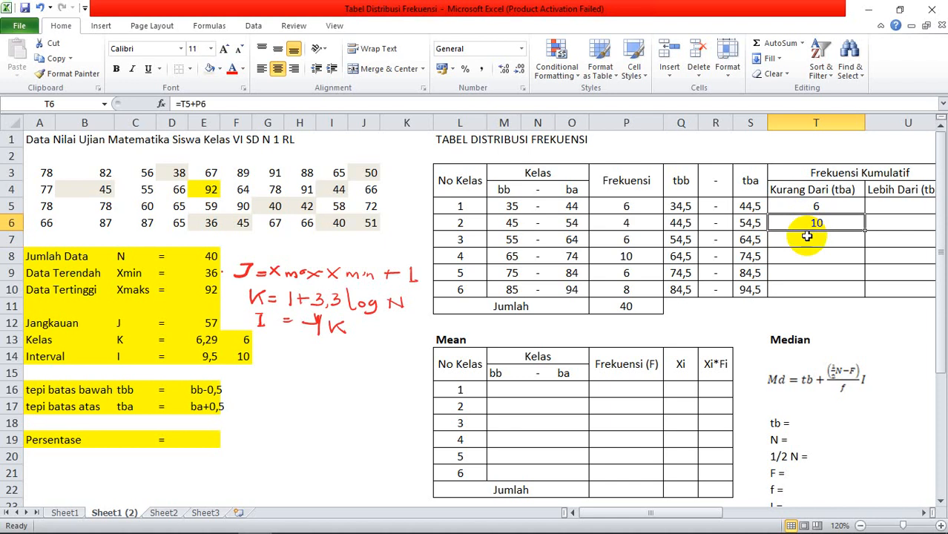
{"action": "left_click", "coordinate": [811, 209]}
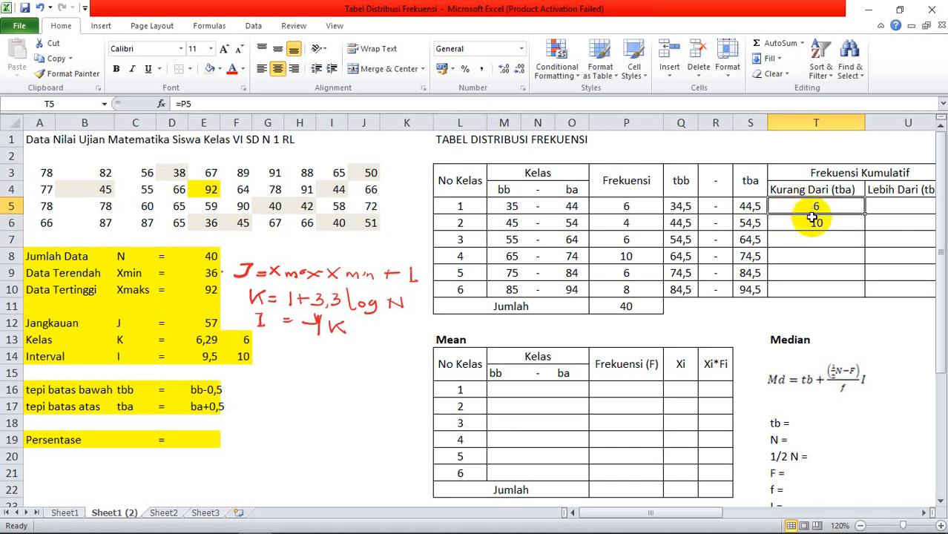
{"action": "left_click", "coordinate": [626, 209]}
{"action": "left_click", "coordinate": [629, 222]}
{"action": "left_click", "coordinate": [641, 239]}
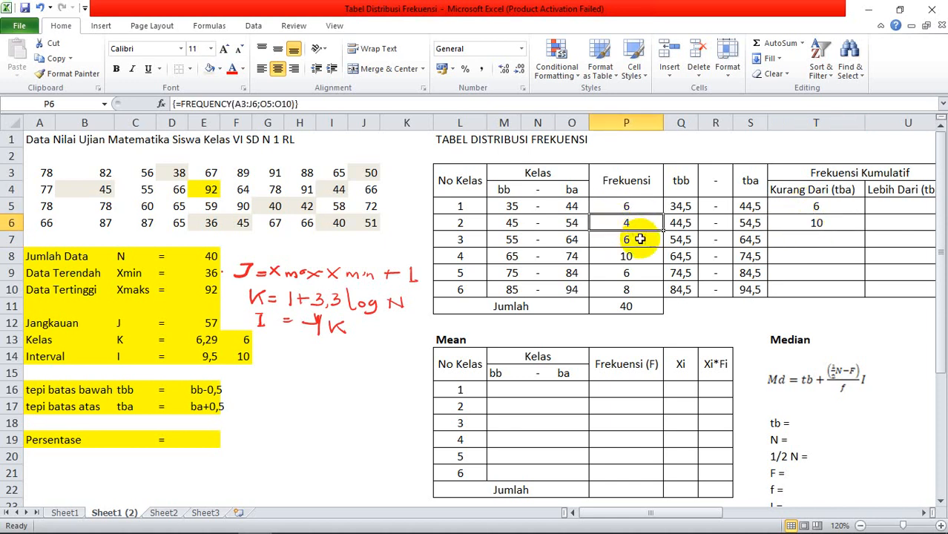
{"action": "left_click", "coordinate": [672, 240]}
{"action": "left_click", "coordinate": [819, 238]}
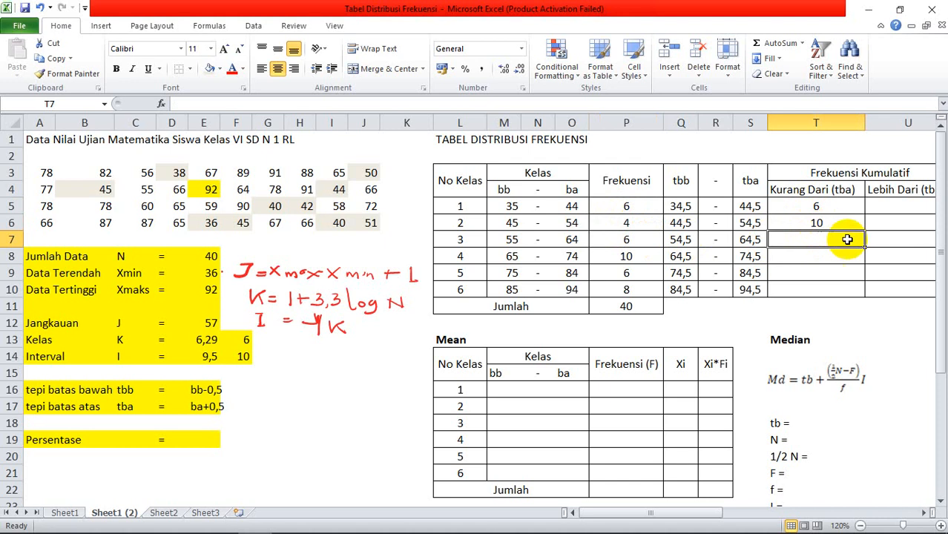
{"action": "type", "text": "="}
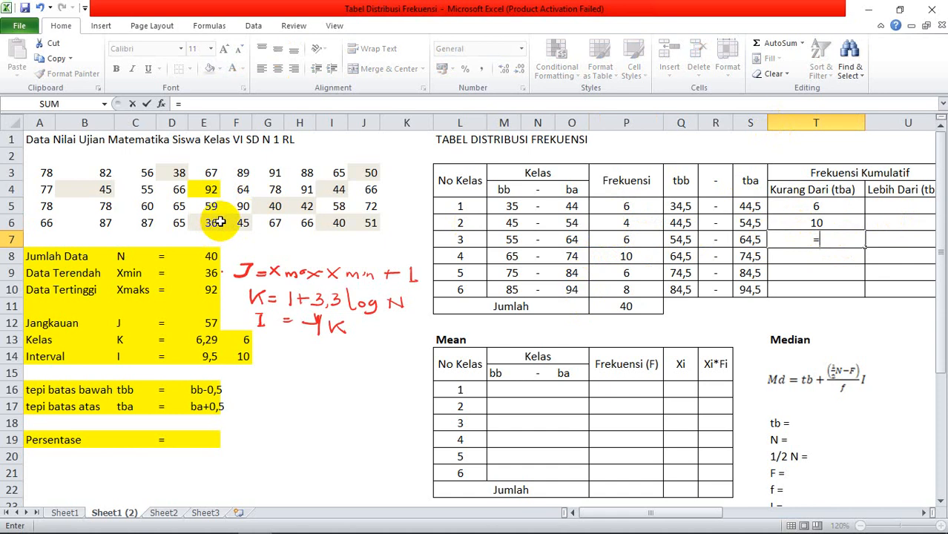
{"action": "key", "text": "Escape"}
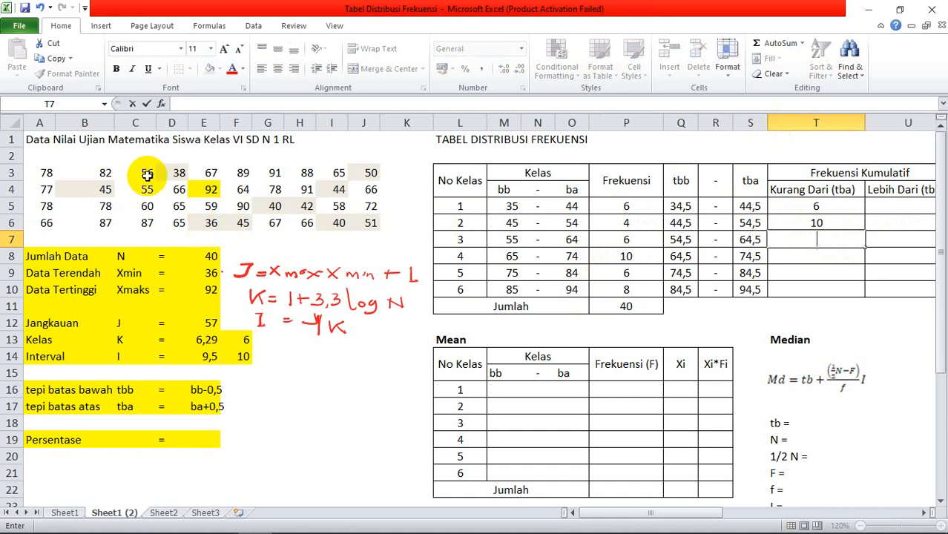
Step: Fill class 2's Kurang Dari (tba) formula down through class 6
{"action": "left_click", "coordinate": [839, 228]}
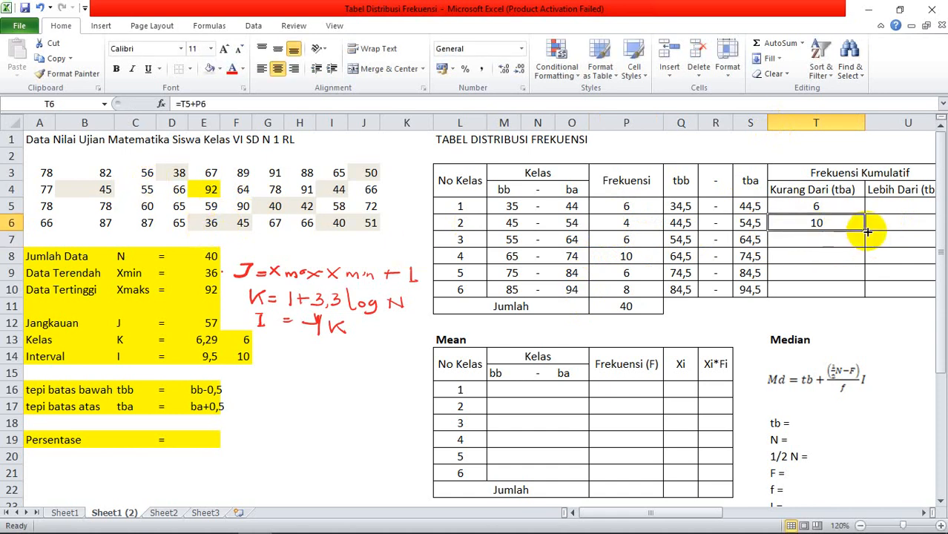
{"action": "left_click_drag", "start_coordinate": [865, 229], "coordinate": [874, 293]}
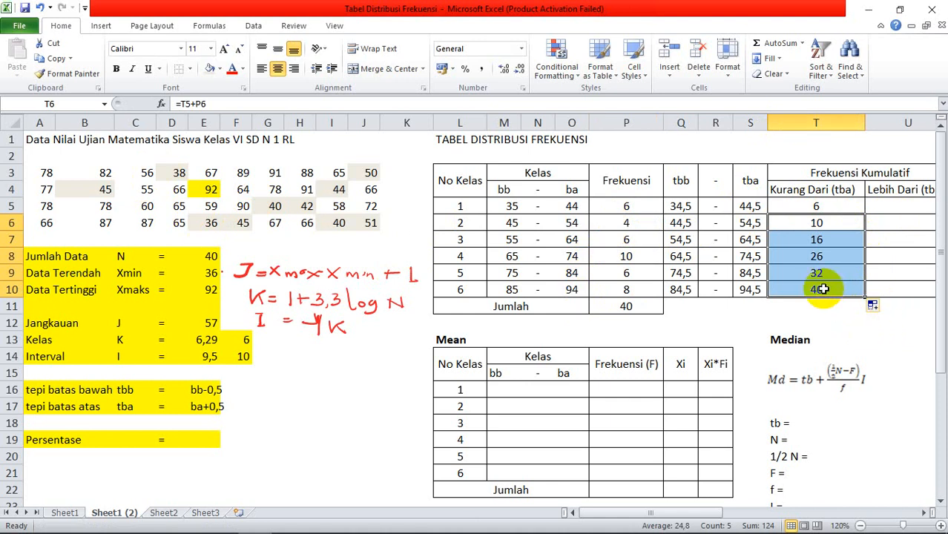
{"action": "left_click", "coordinate": [822, 289]}
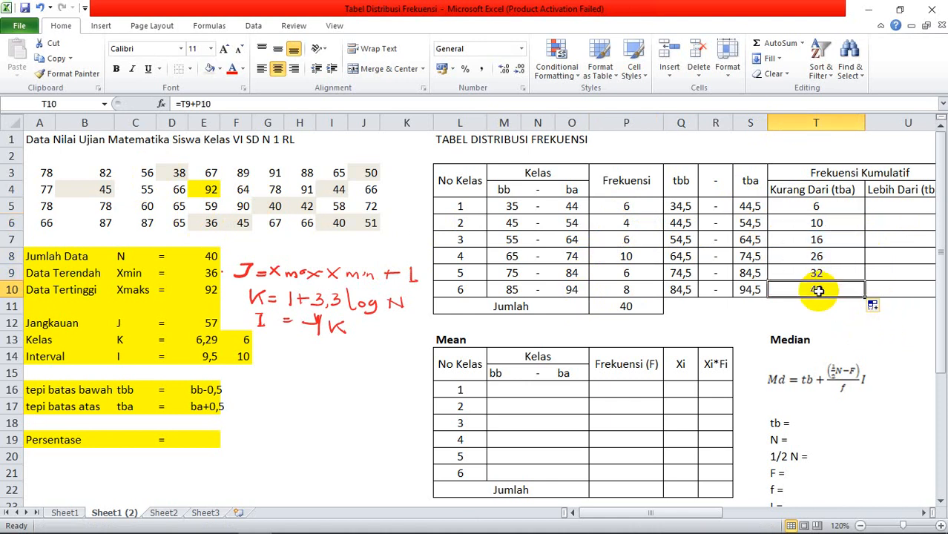
Step: Compare class 6's Kurang Dari (tba) value with the total in the Jumlah row of the Frekuensi column
{"action": "left_click", "coordinate": [636, 304]}
{"action": "left_click", "coordinate": [786, 291]}
{"action": "left_click", "coordinate": [628, 307]}
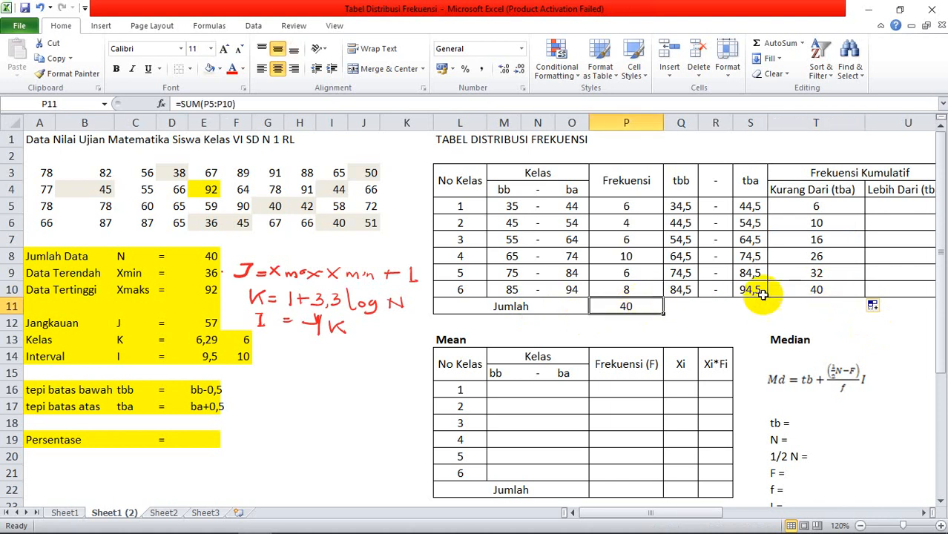
{"action": "left_click", "coordinate": [809, 291]}
{"action": "left_click", "coordinate": [630, 305]}
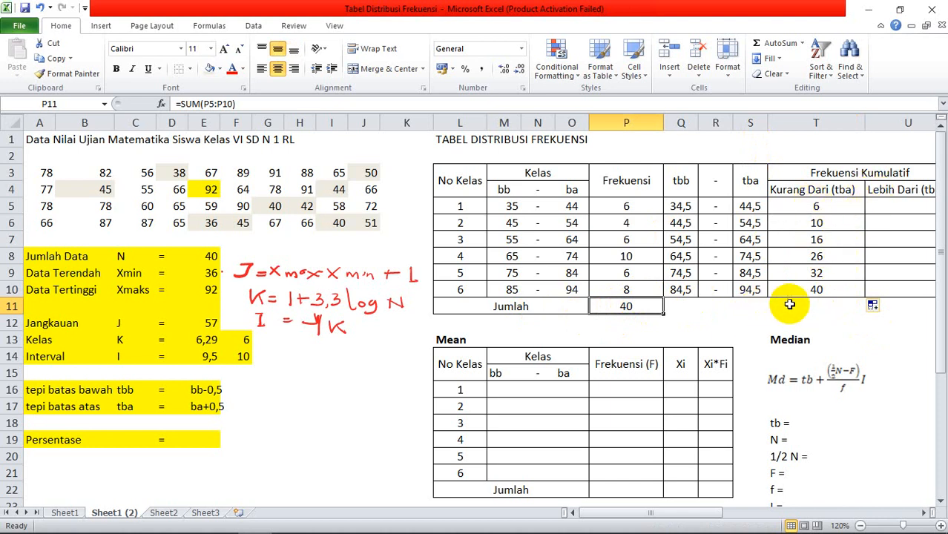
{"action": "left_click", "coordinate": [815, 292]}
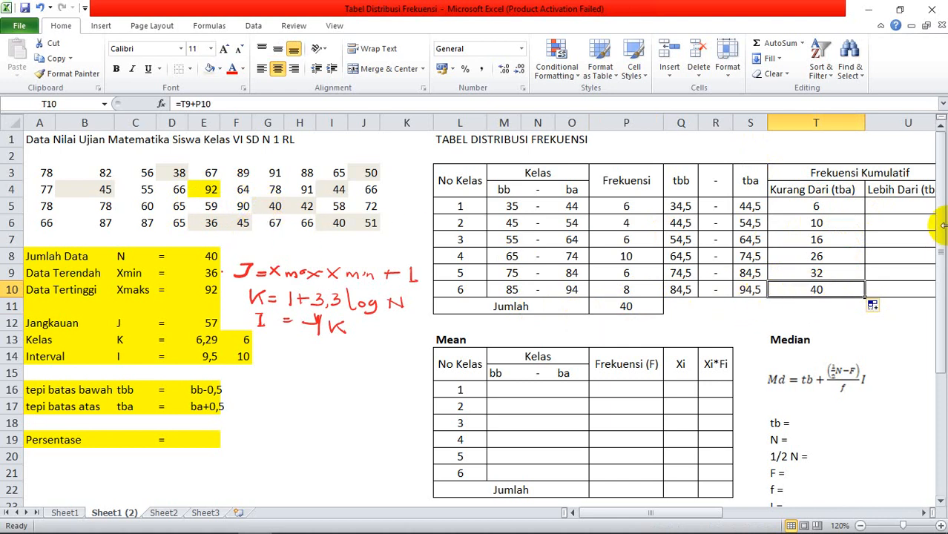
Step: Examine class 1's lower boundary (tbb) and compare it with all the student scores in A3:J6
{"action": "left_click", "coordinate": [924, 512]}
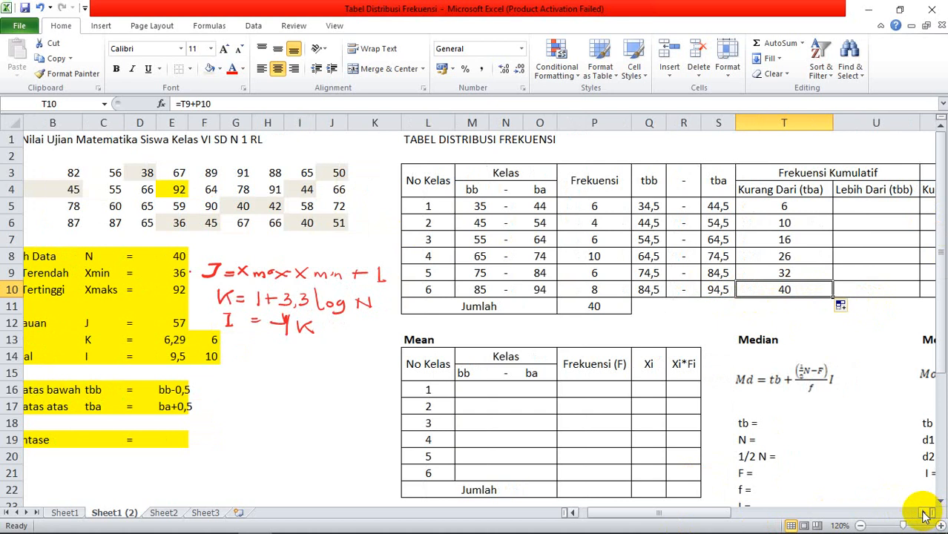
{"action": "left_click", "coordinate": [892, 208]}
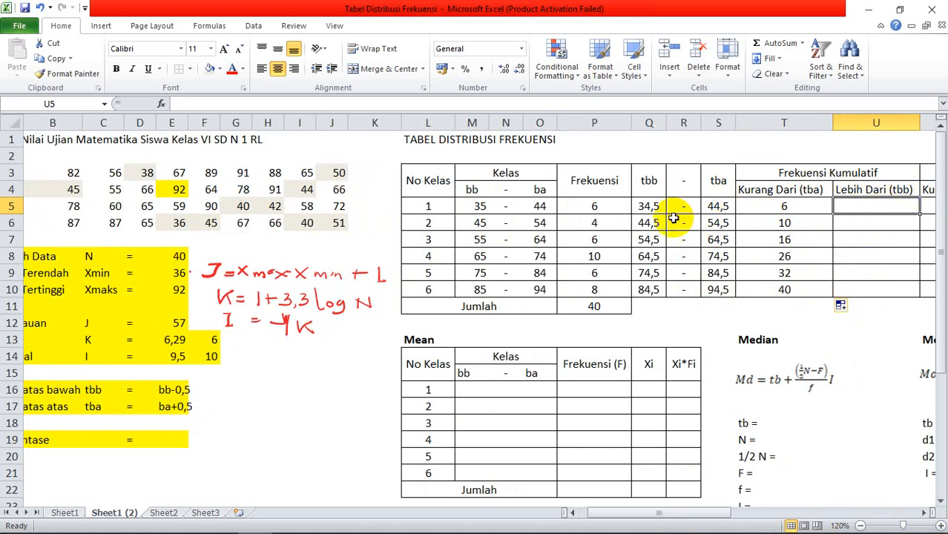
{"action": "left_click", "coordinate": [648, 209]}
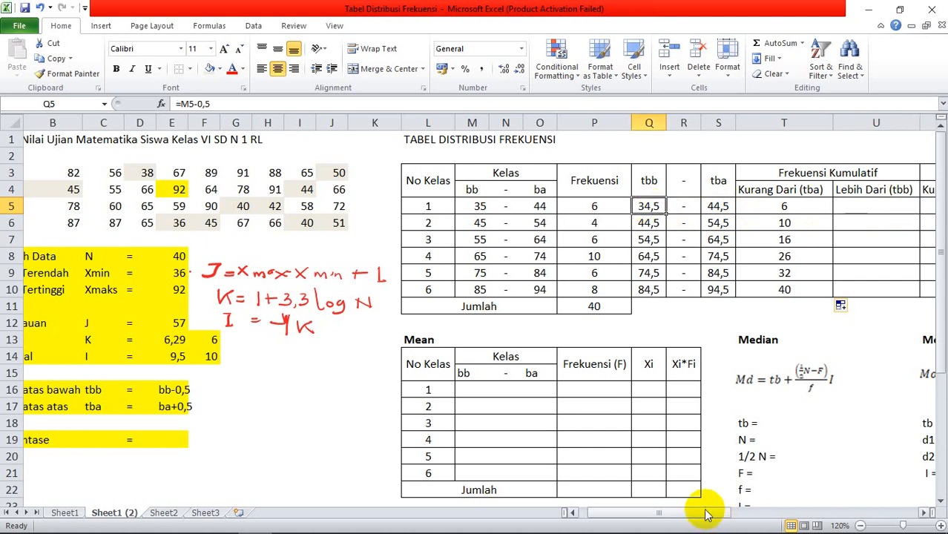
{"action": "left_click_drag", "start_coordinate": [700, 509], "coordinate": [651, 510]}
{"action": "left_click_drag", "start_coordinate": [25, 170], "coordinate": [372, 220]}
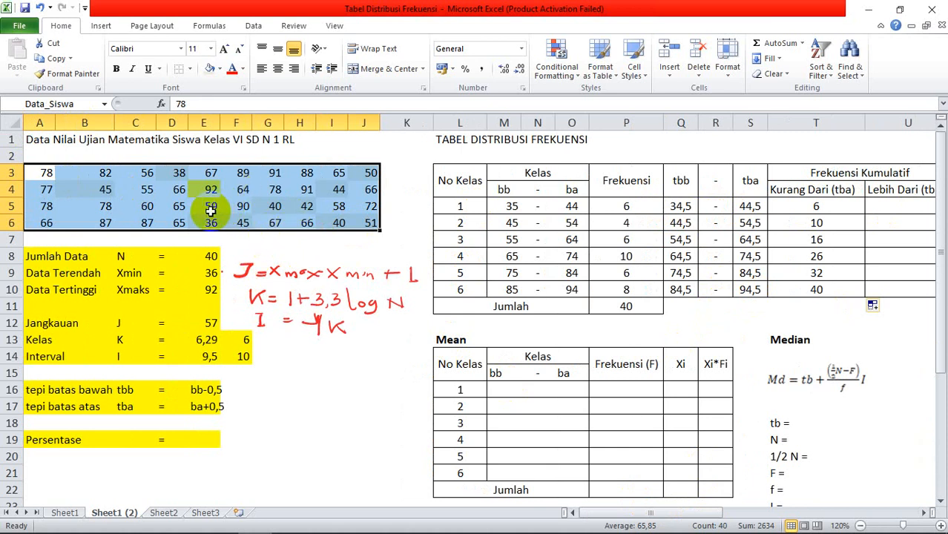
{"action": "left_click_drag", "start_coordinate": [47, 173], "coordinate": [374, 225]}
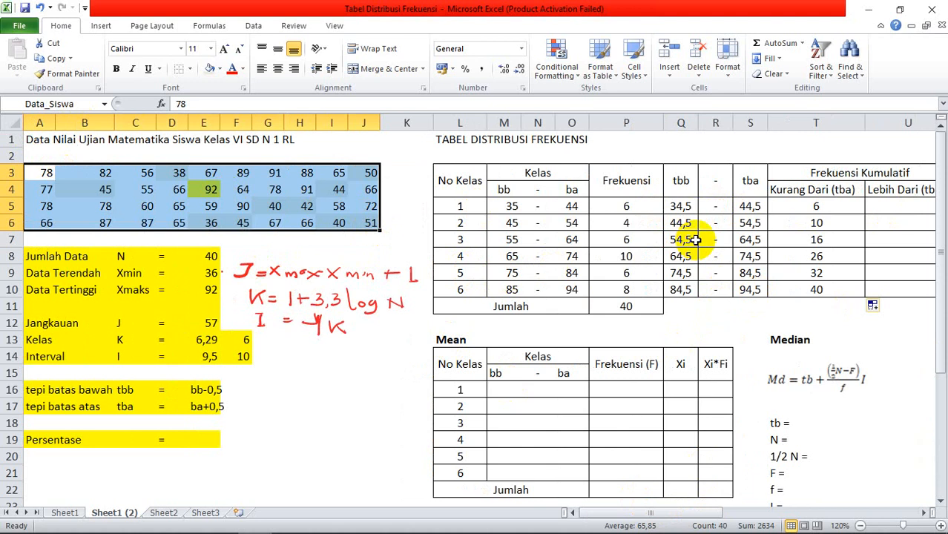
Step: Enter 40 as class 1's cumulative frequency in the Lebih Dari (tbb) column
{"action": "left_click", "coordinate": [905, 205]}
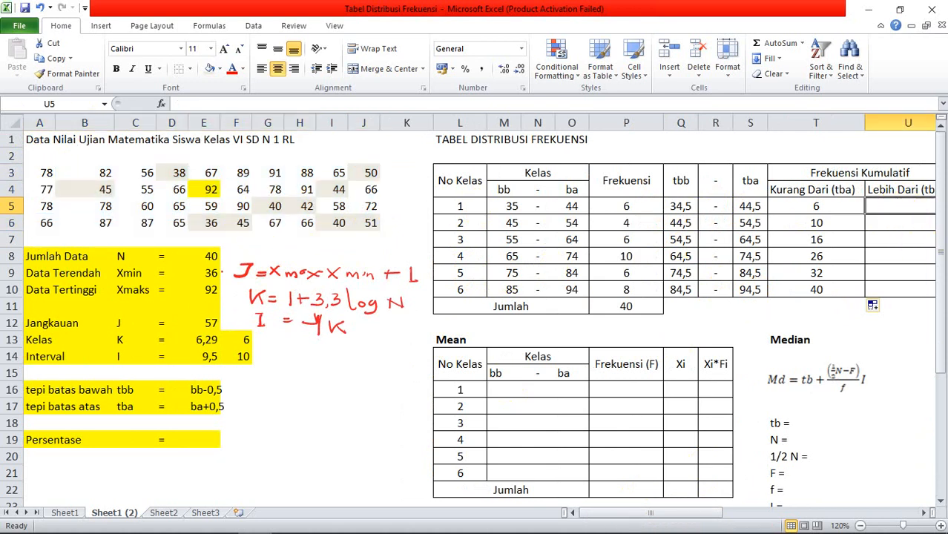
{"action": "type", "text": "="}
{"action": "key", "text": "BackSpace"}
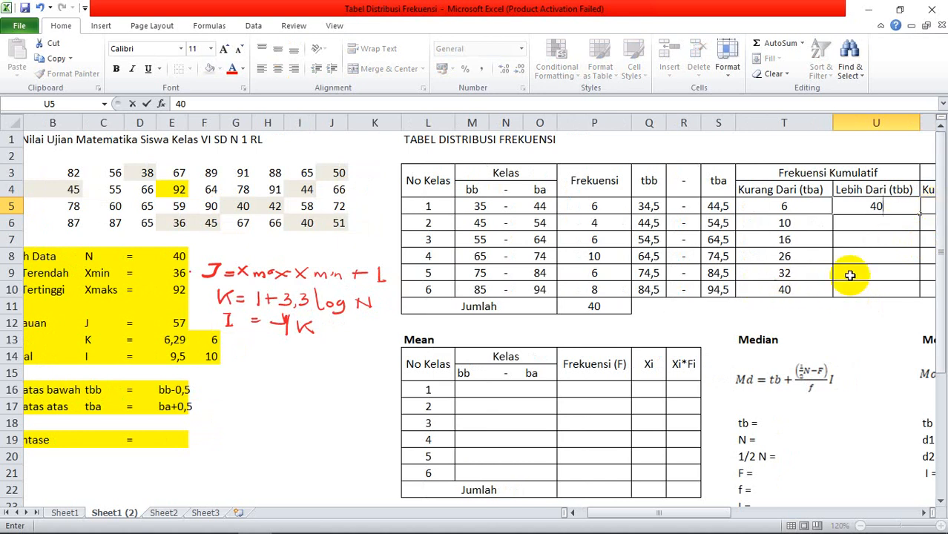
{"action": "key", "text": "Return"}
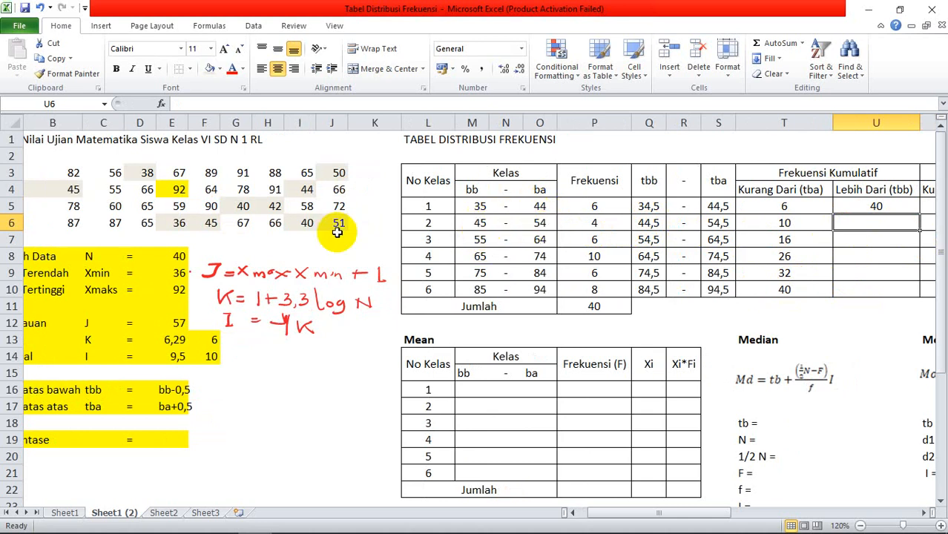
Step: Examine individual shaded low scores in the data rows, including B4, J3, J6 and I4
{"action": "left_click", "coordinate": [77, 187]}
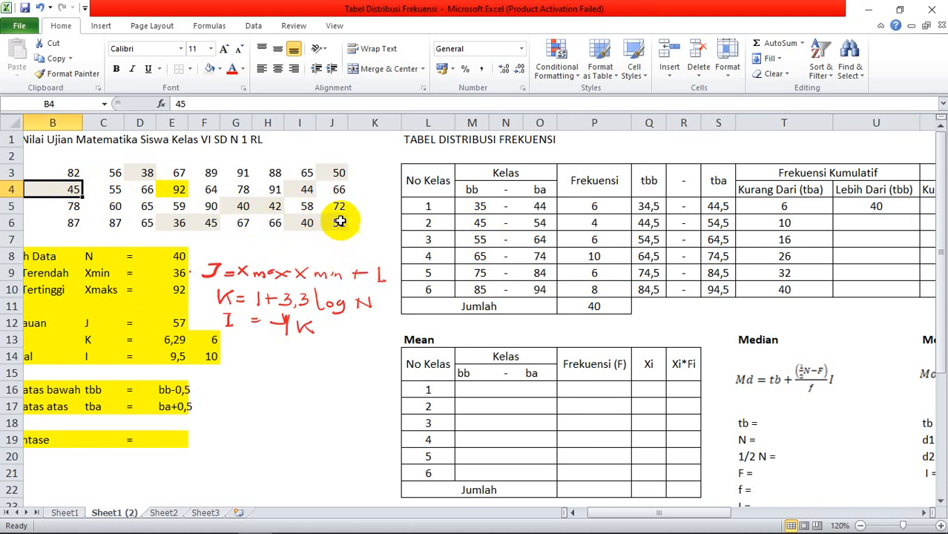
{"action": "left_click", "coordinate": [337, 173]}
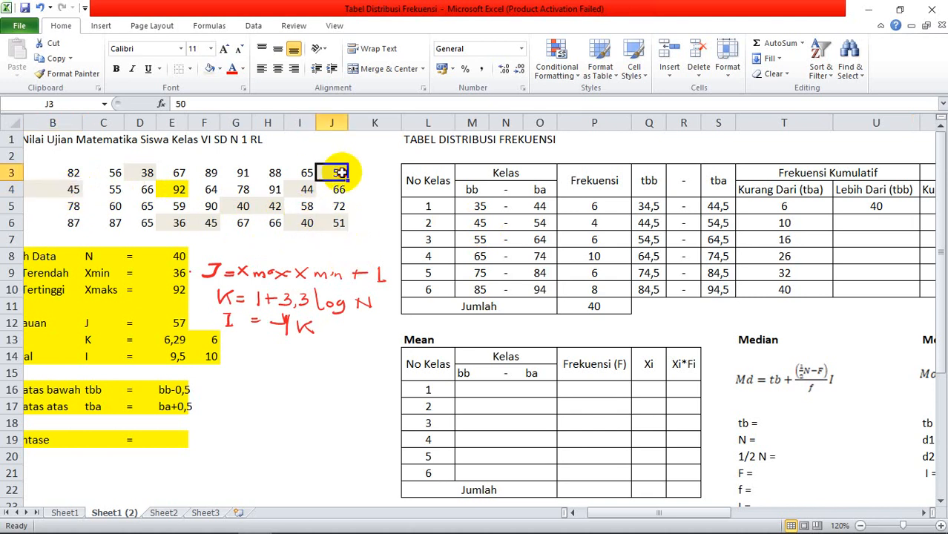
{"action": "left_click", "coordinate": [339, 224]}
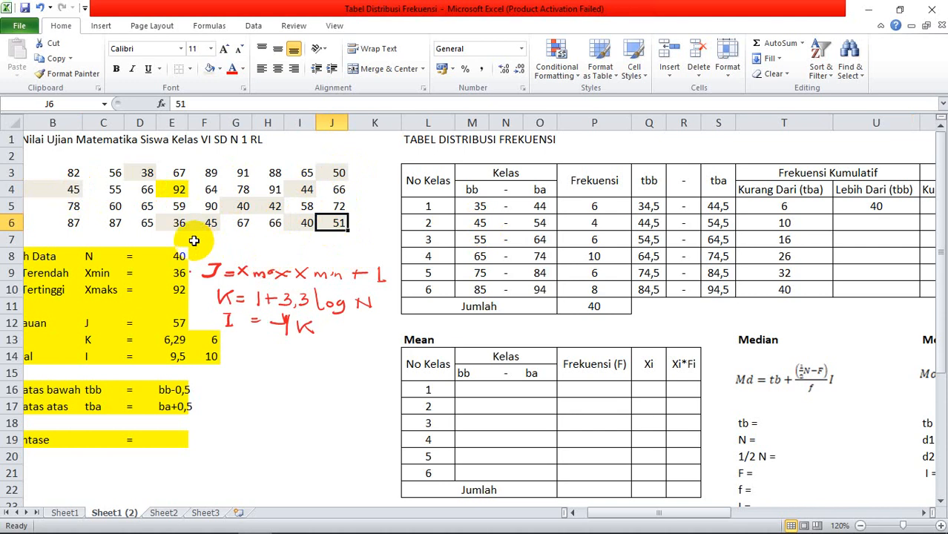
{"action": "left_click", "coordinate": [305, 188]}
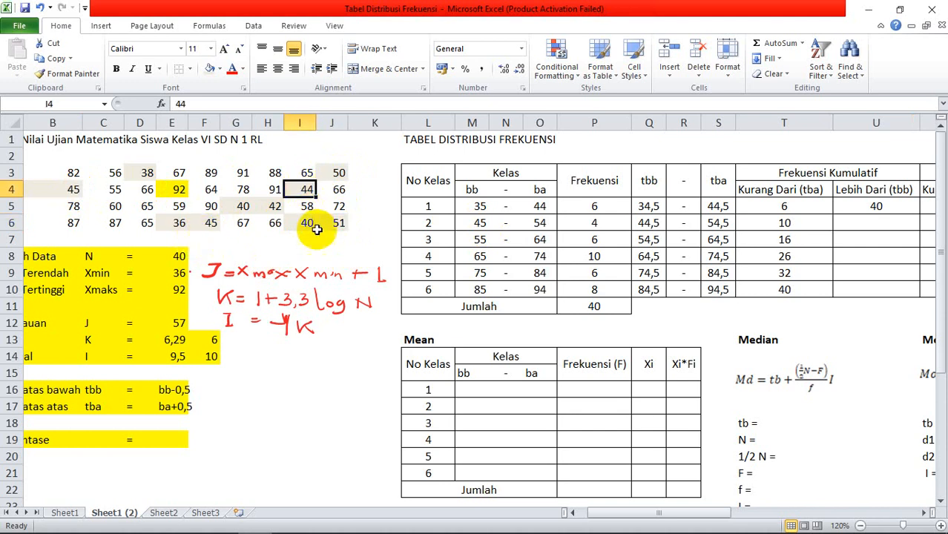
{"action": "left_click", "coordinate": [883, 207]}
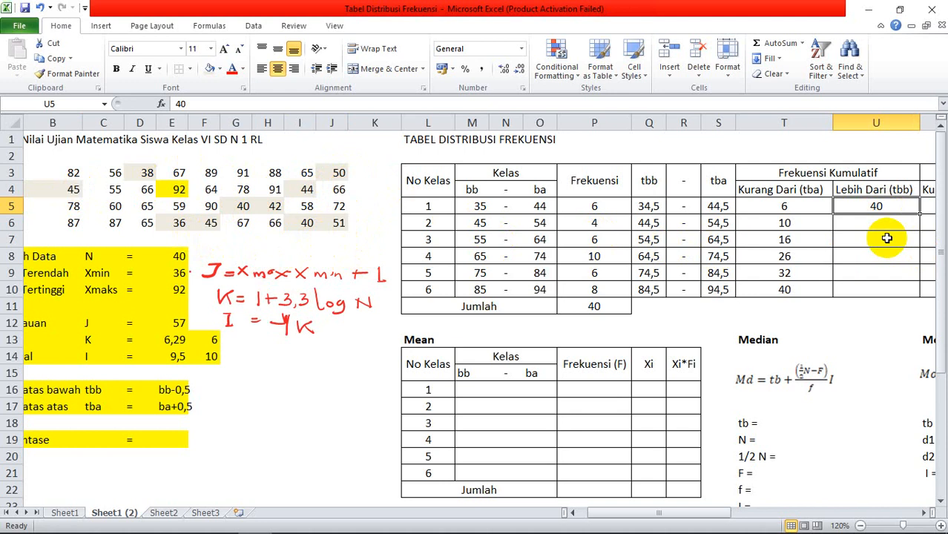
{"action": "type", "text": "="}
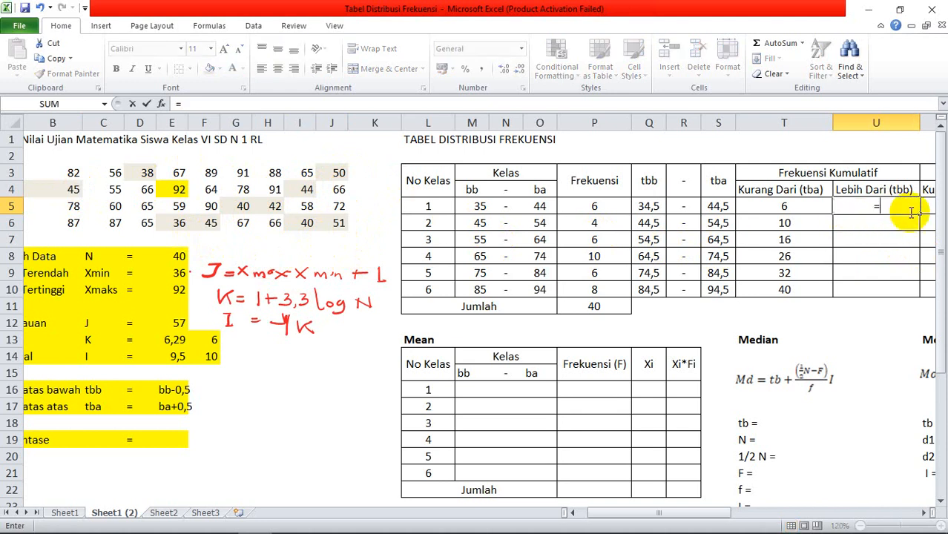
{"action": "key", "text": "BackSpace"}
{"action": "key", "text": "ctrl+z"}
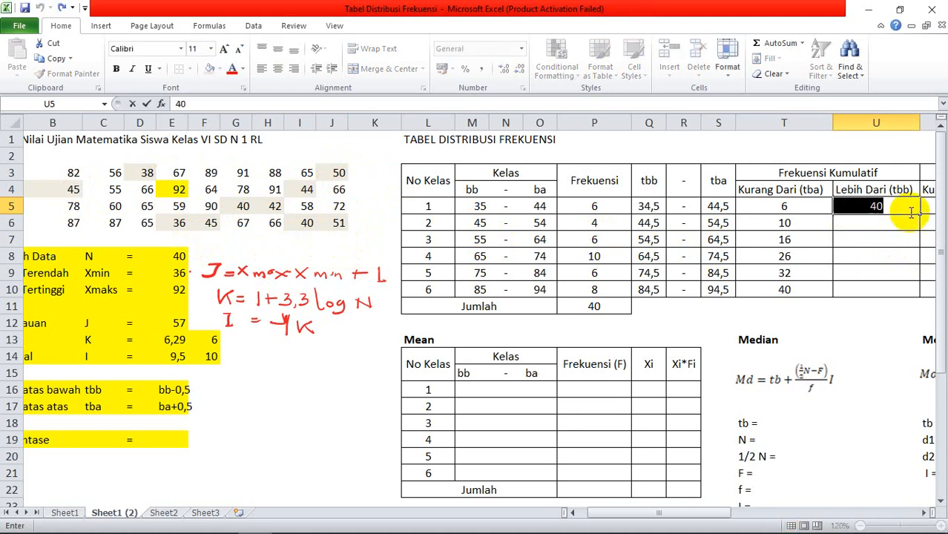
Step: Calculate class 2's Lebih Dari (tbb) value in U6 with the formula =U5-P6
{"action": "left_click", "coordinate": [903, 220]}
{"action": "type", "text": "="}
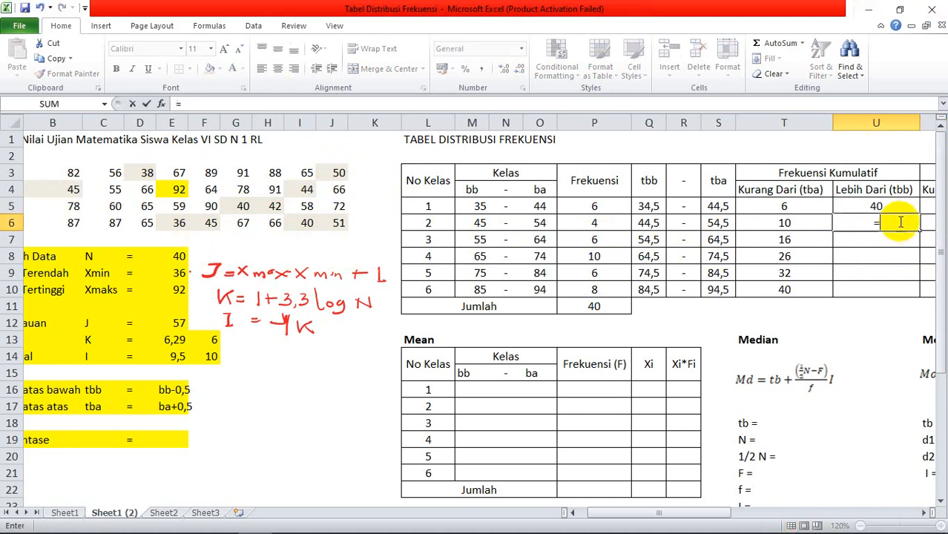
{"action": "left_click", "coordinate": [890, 205]}
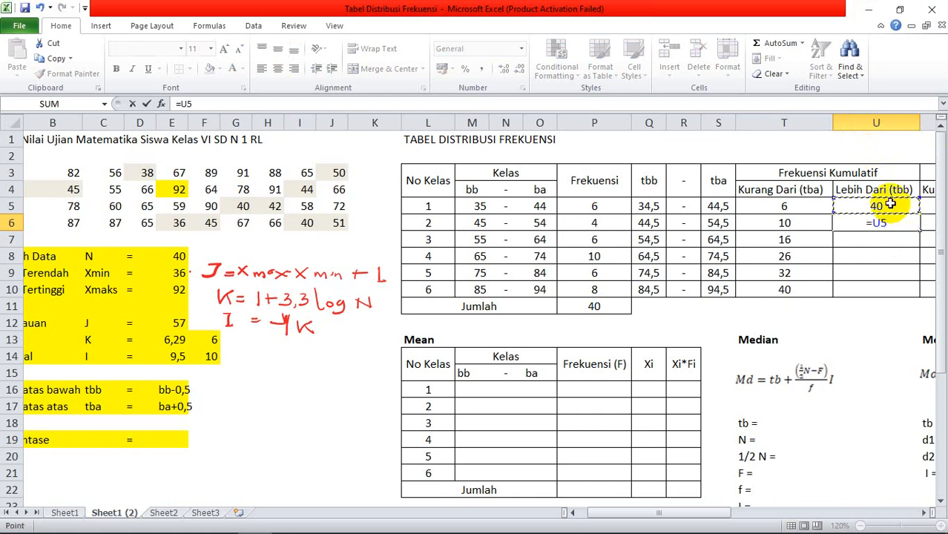
{"action": "left_click", "coordinate": [594, 220]}
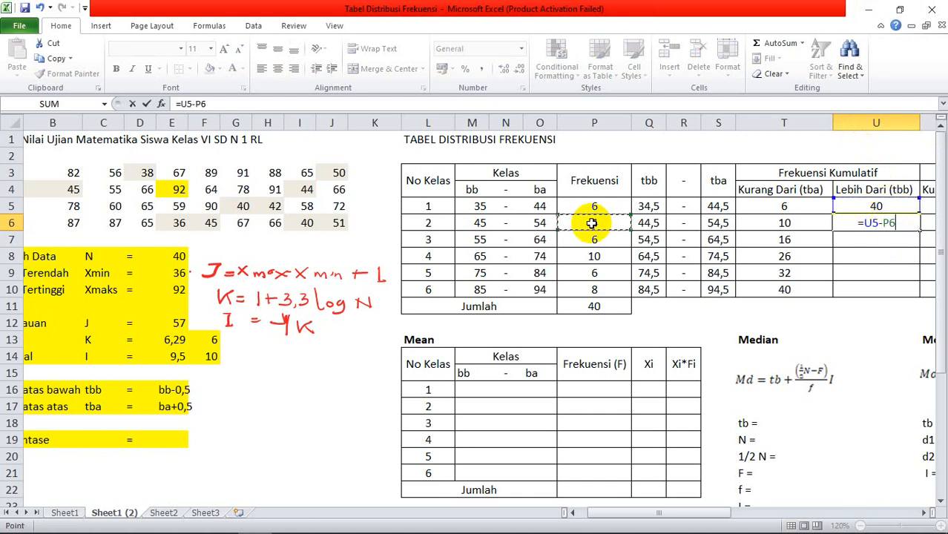
{"action": "key", "text": "Return"}
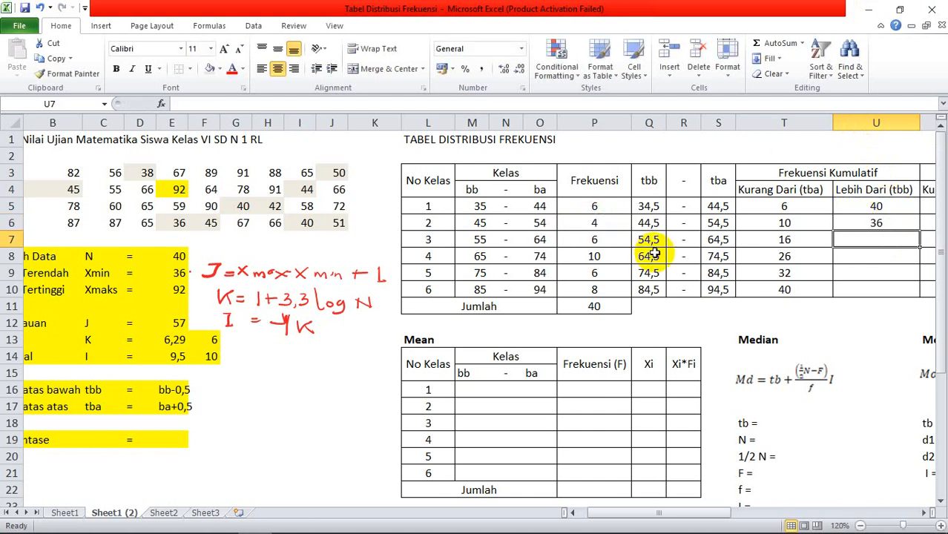
Step: Copy class 2's Lebih Dari (tbb) formula down to class 3 in U7
{"action": "left_click", "coordinate": [887, 224]}
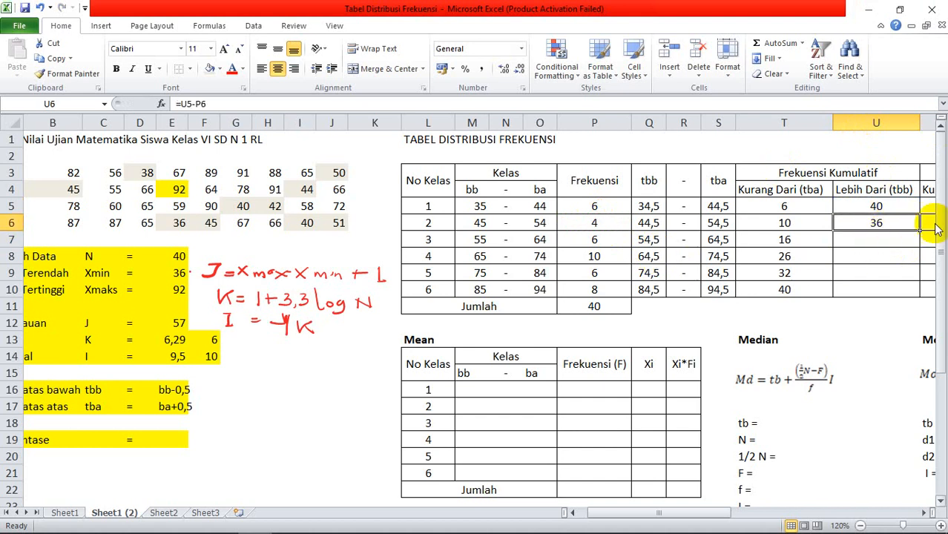
{"action": "left_click", "coordinate": [884, 241]}
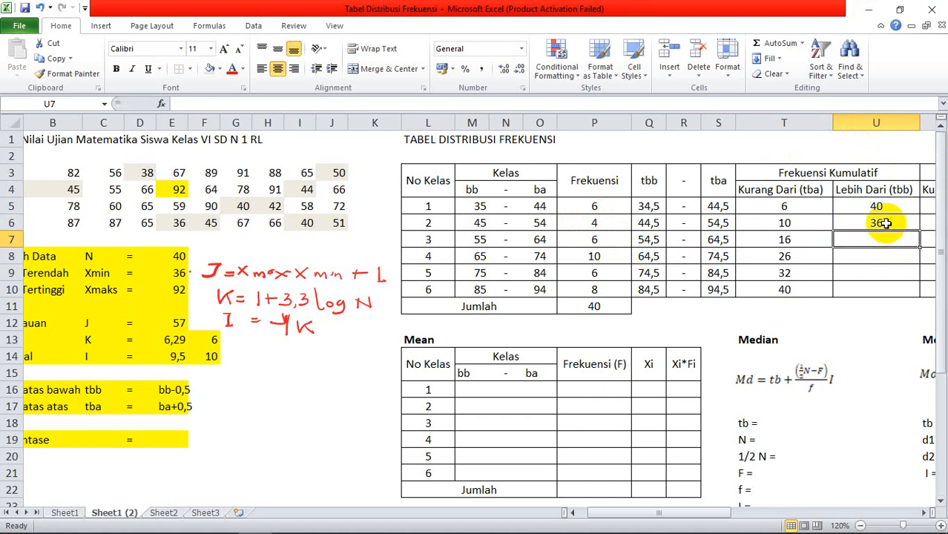
{"action": "left_click", "coordinate": [884, 221]}
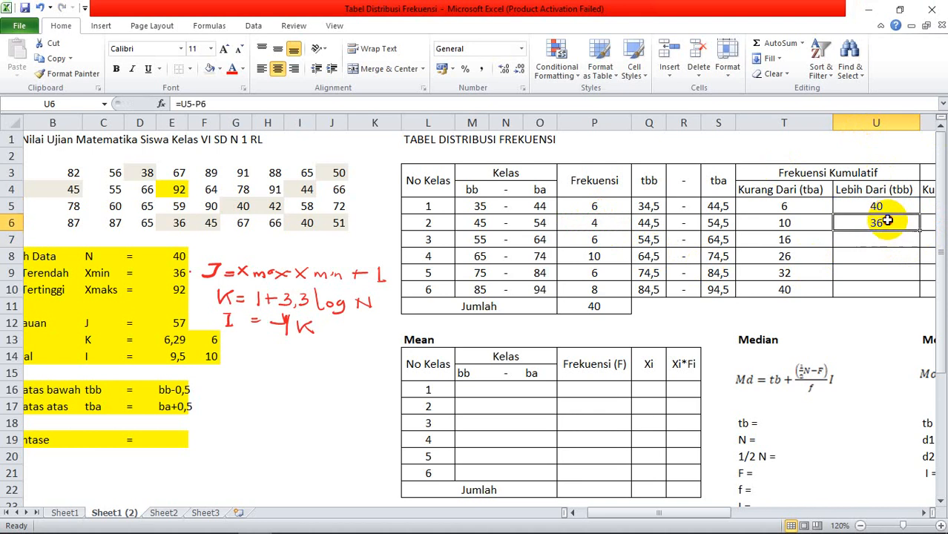
{"action": "left_click", "coordinate": [606, 240]}
{"action": "left_click", "coordinate": [880, 221]}
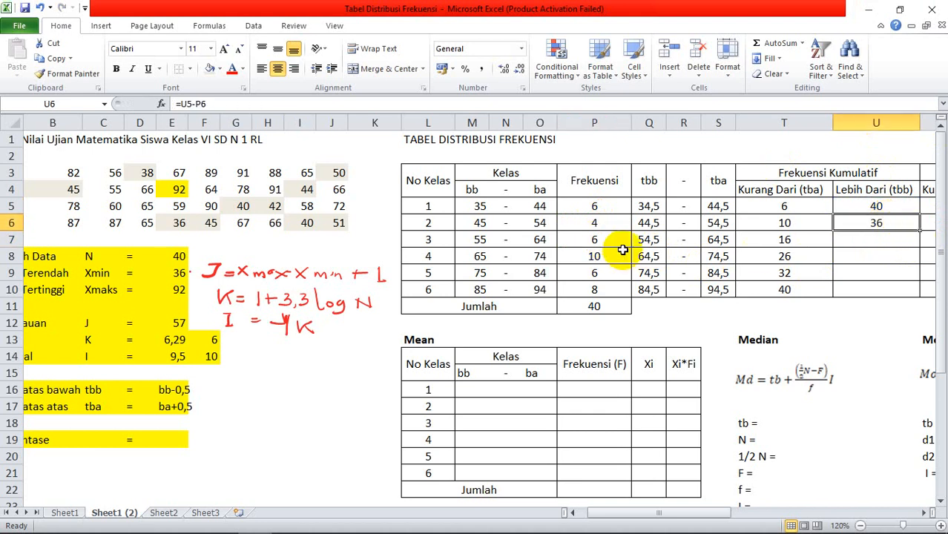
{"action": "left_click_drag", "start_coordinate": [920, 231], "coordinate": [921, 245]}
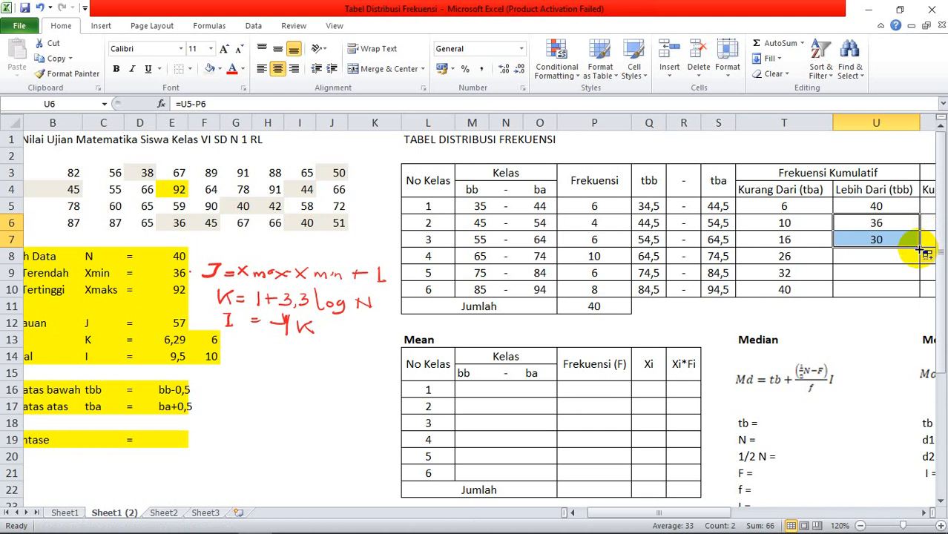
Step: Extend class 3's Lebih Dari (tbb) formula down to class 4 in U8
{"action": "left_click", "coordinate": [887, 240]}
{"action": "left_click", "coordinate": [593, 255]}
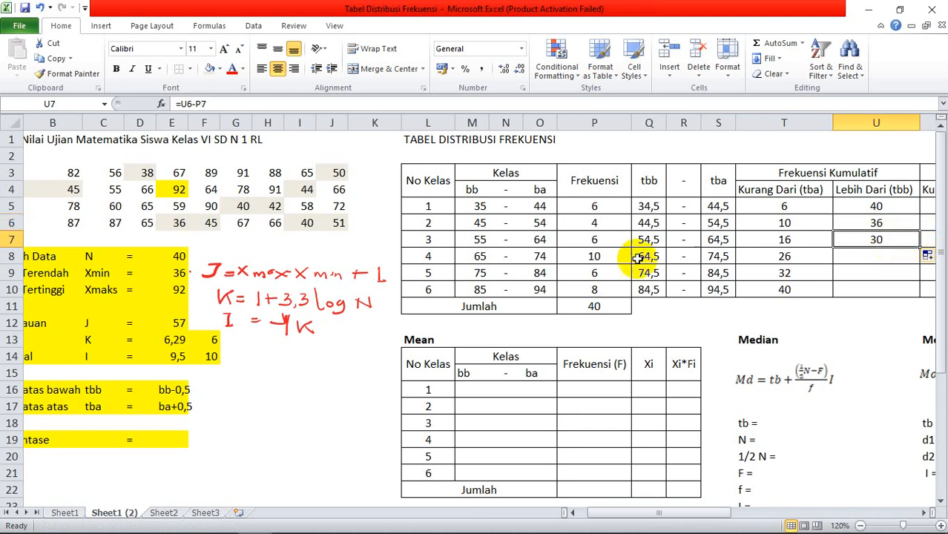
{"action": "left_click", "coordinate": [912, 240]}
{"action": "left_click_drag", "start_coordinate": [920, 247], "coordinate": [918, 258]}
{"action": "left_click", "coordinate": [874, 253]}
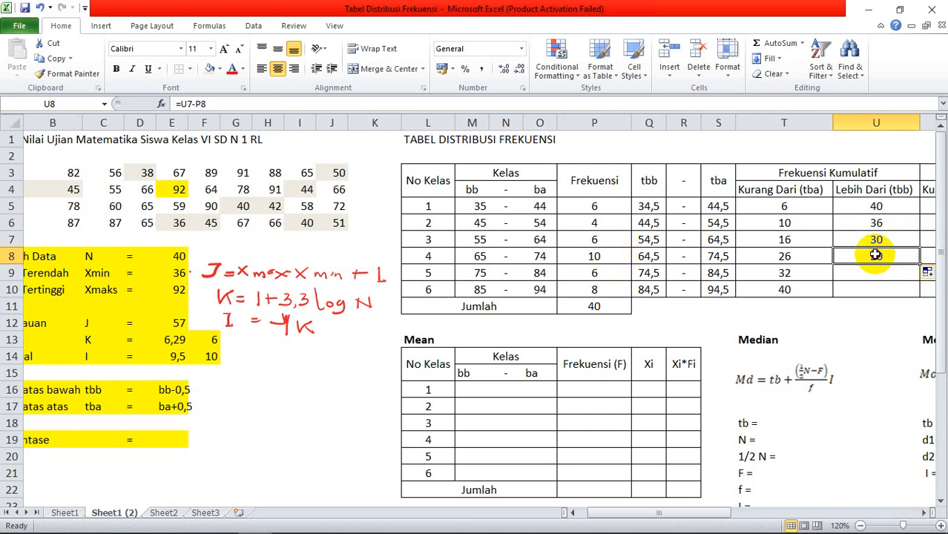
Step: Fill the Lebih Dari (tbb) formula from class 4 down through classes 5 and 6, ending in U10
{"action": "left_click", "coordinate": [602, 274]}
{"action": "left_click", "coordinate": [876, 257]}
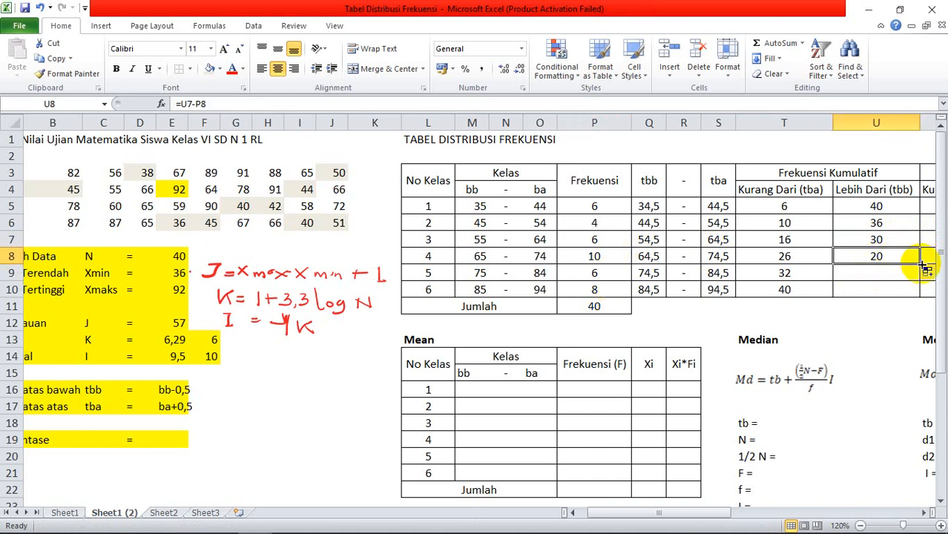
{"action": "left_click_drag", "start_coordinate": [922, 265], "coordinate": [925, 277]}
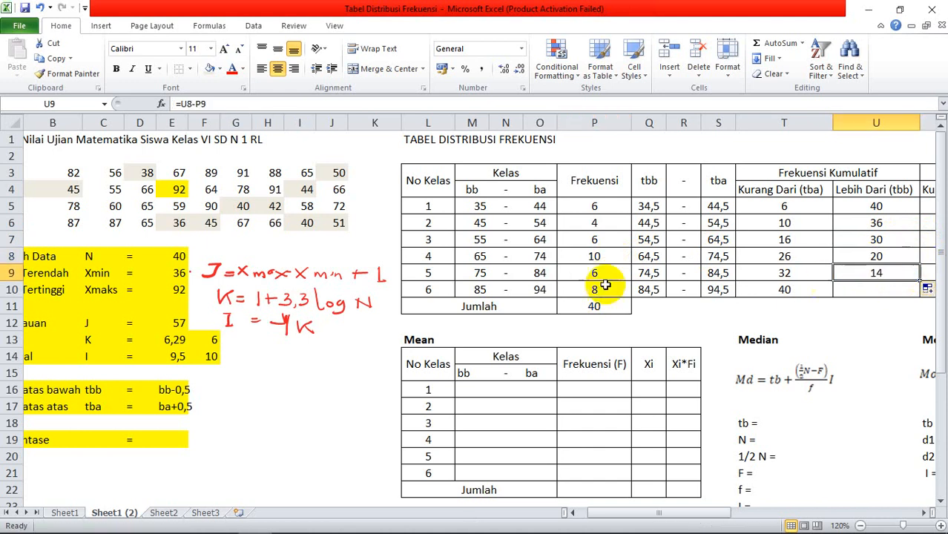
{"action": "left_click", "coordinate": [601, 290]}
{"action": "left_click", "coordinate": [910, 272]}
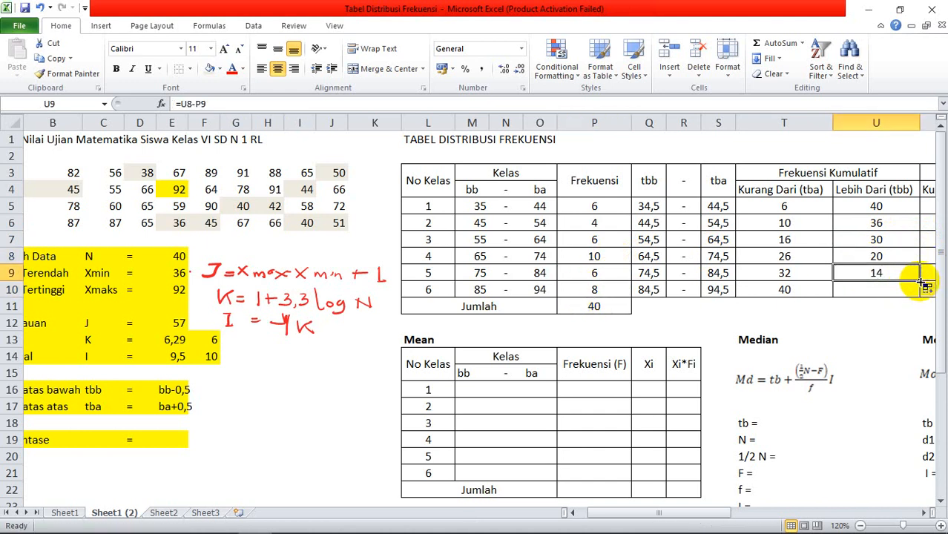
{"action": "left_click_drag", "start_coordinate": [925, 285], "coordinate": [925, 306]}
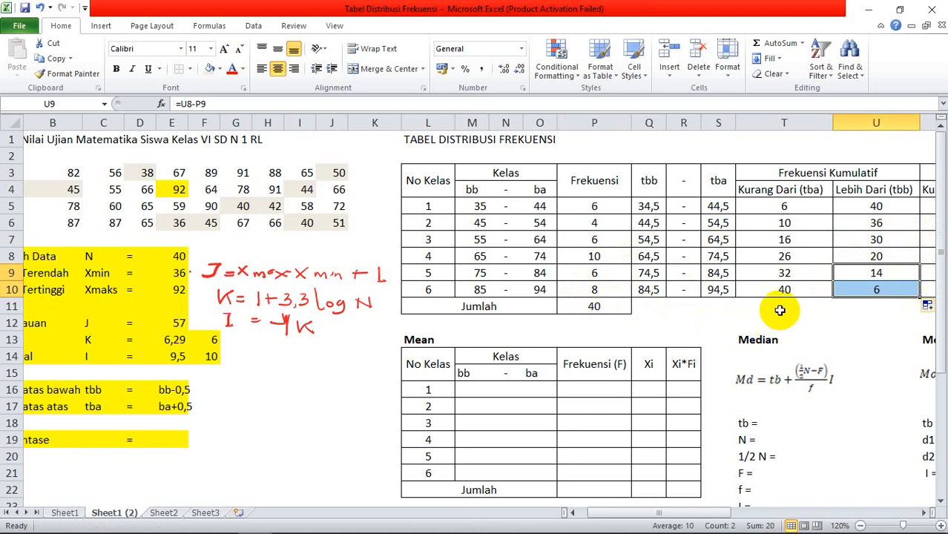
Step: Clear the Lebih Dari (tbb) values of all six classes in U5:U10
{"action": "left_click", "coordinate": [875, 206]}
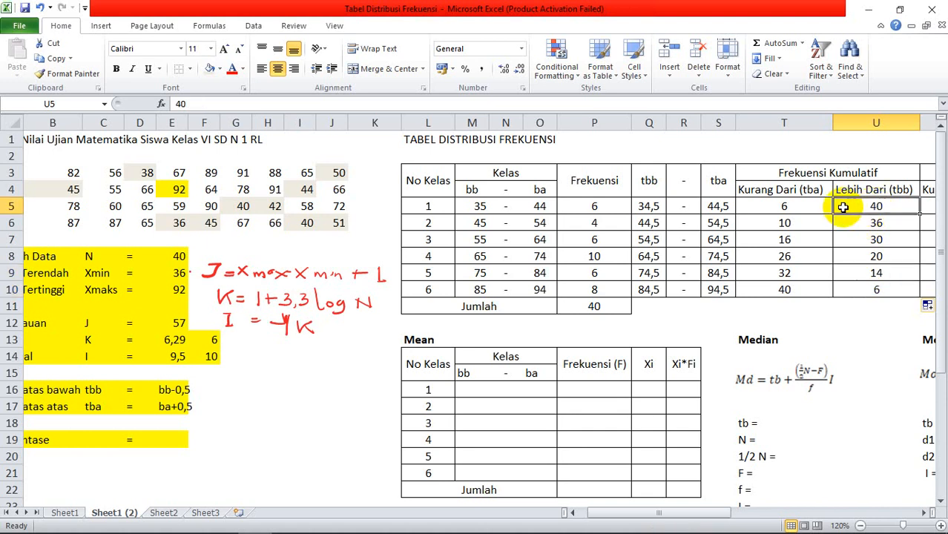
{"action": "left_click", "coordinate": [598, 207]}
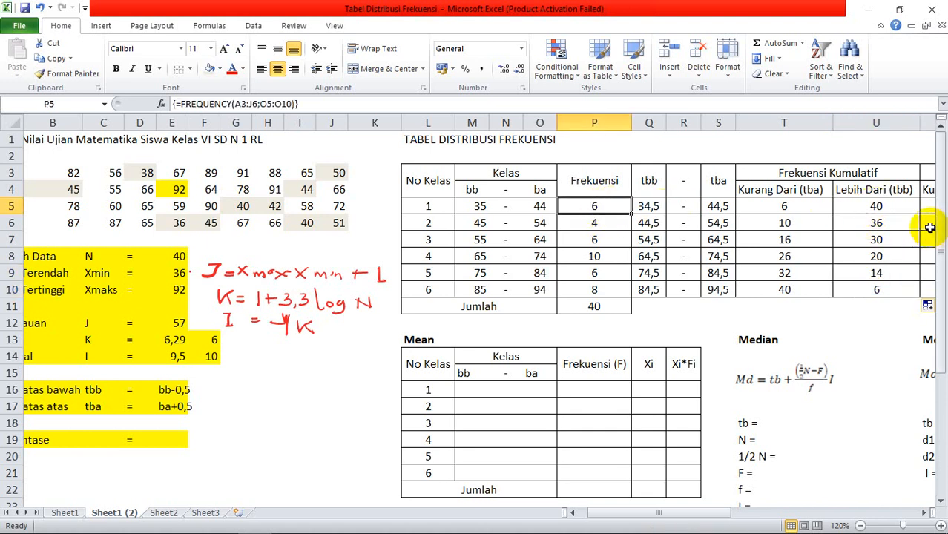
{"action": "left_click_drag", "start_coordinate": [876, 206], "coordinate": [870, 281]}
{"action": "key", "text": "Delete"}
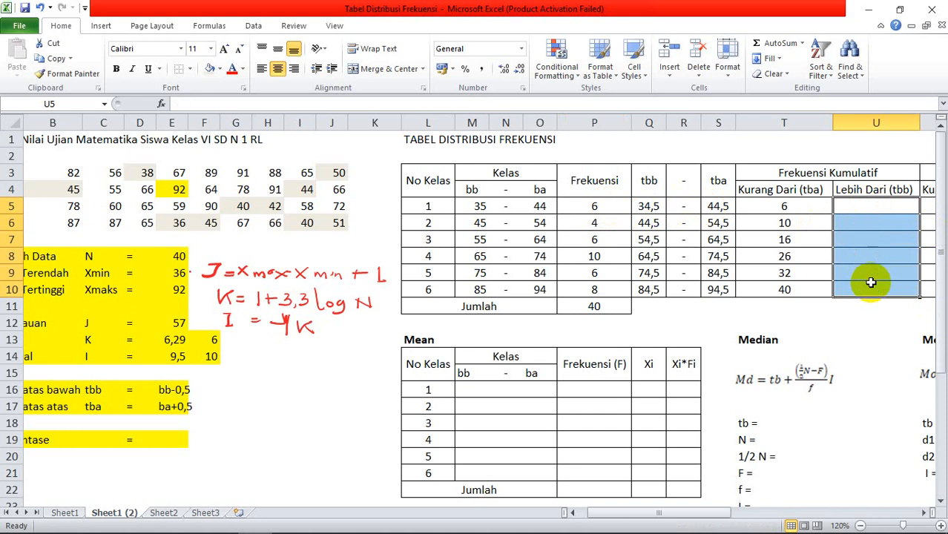
Step: Enter 40 as the Lebih Dari (tbb) value of class 1 in U5
{"action": "left_click", "coordinate": [871, 207]}
{"action": "type", "text": "40"}
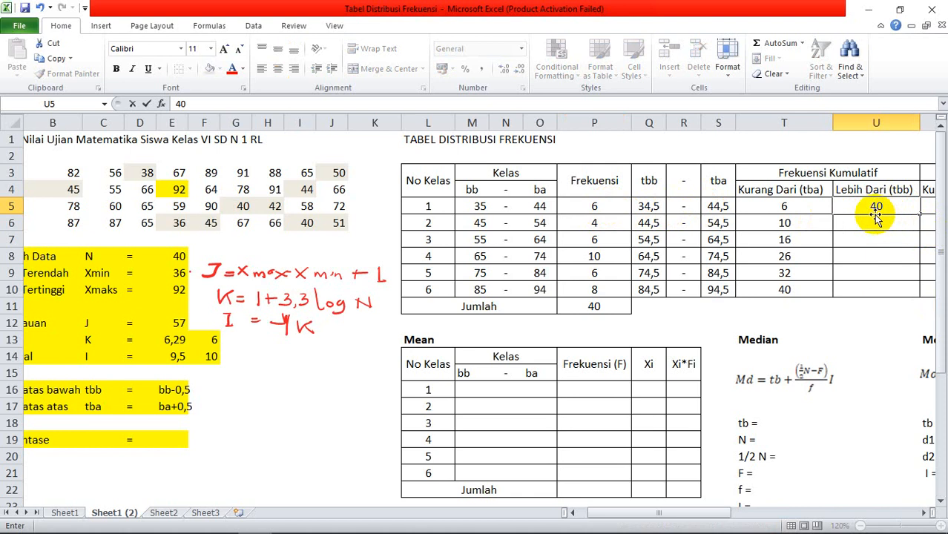
{"action": "left_click", "coordinate": [636, 206]}
{"action": "left_click", "coordinate": [887, 212]}
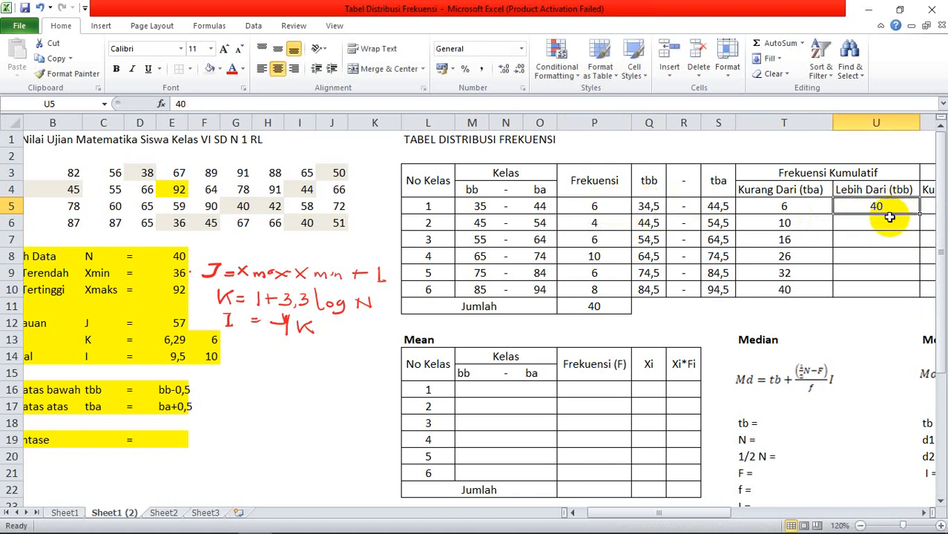
Step: Calculate class 2's Lebih Dari (tbb) value in U6 by subtracting class 1's frequency with =U5-P5
{"action": "left_click", "coordinate": [888, 222]}
{"action": "type", "text": "="}
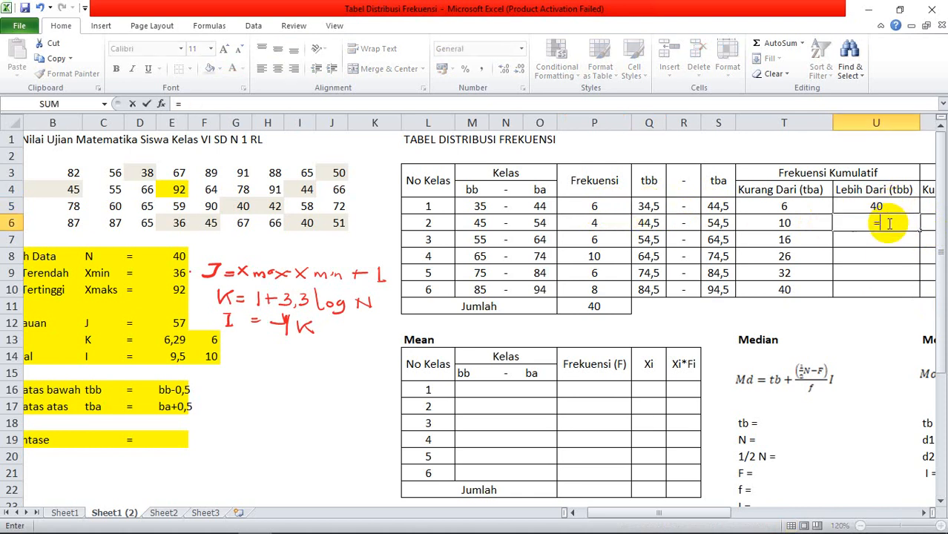
{"action": "left_click", "coordinate": [885, 209]}
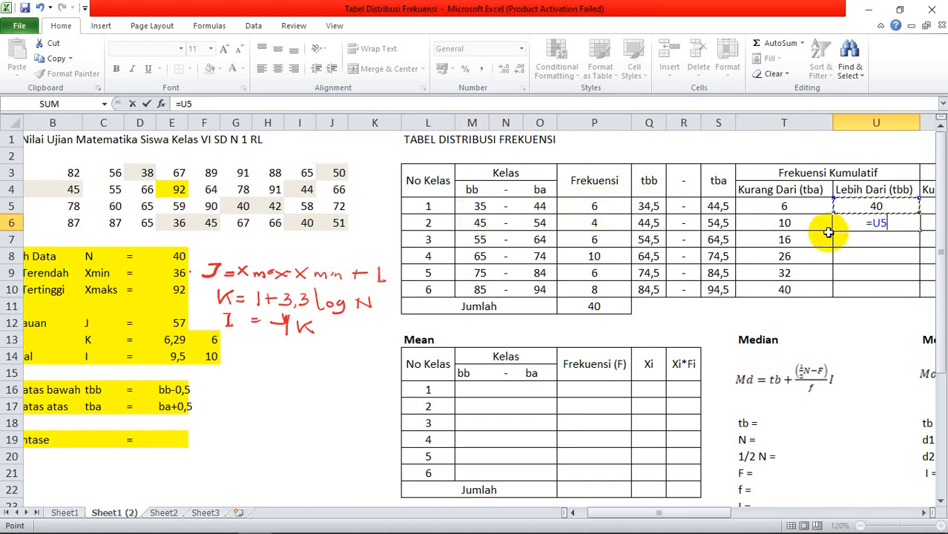
{"action": "left_click", "coordinate": [598, 207]}
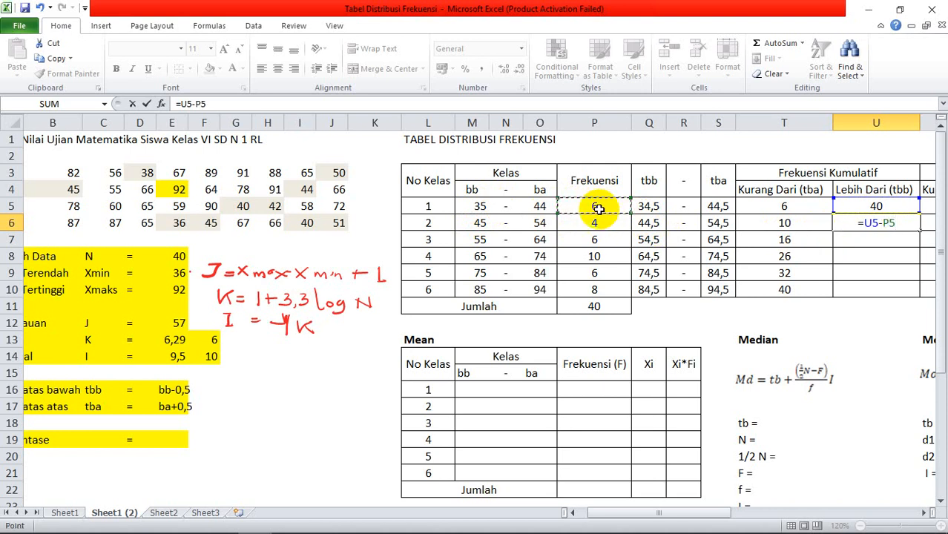
{"action": "key", "text": "Return"}
Step: Calculate class 3's Lebih Dari (tbb) value in U7 with the formula =U6-P6
{"action": "type", "text": "="}
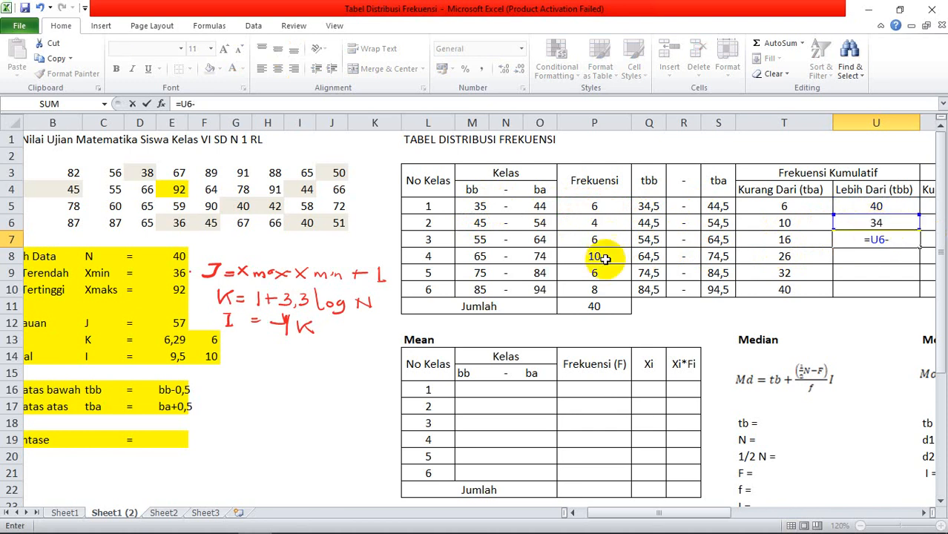
{"action": "left_click", "coordinate": [595, 223]}
{"action": "key", "text": "Return"}
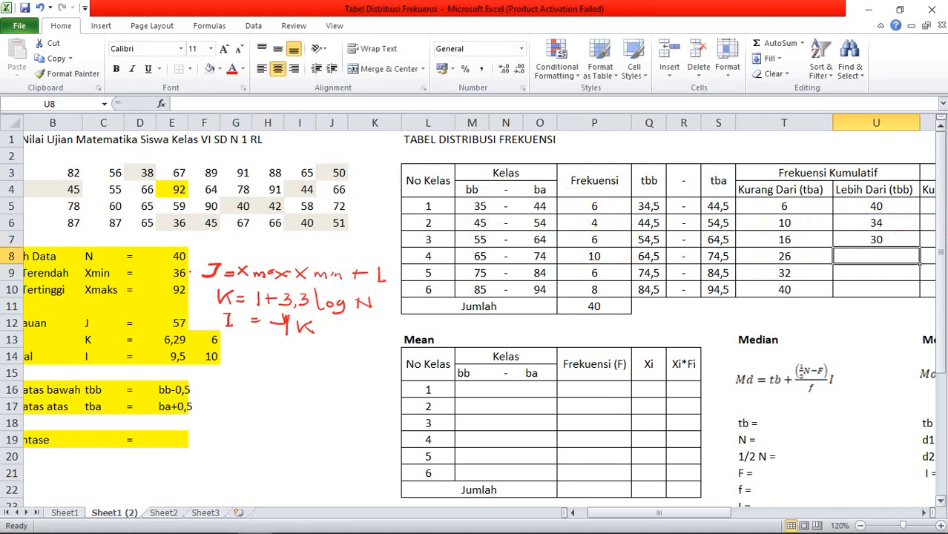
Step: Fill class 3's Lebih Dari (tbb) formula down to classes 4 and 5 in U8:U9
{"action": "left_click", "coordinate": [881, 239]}
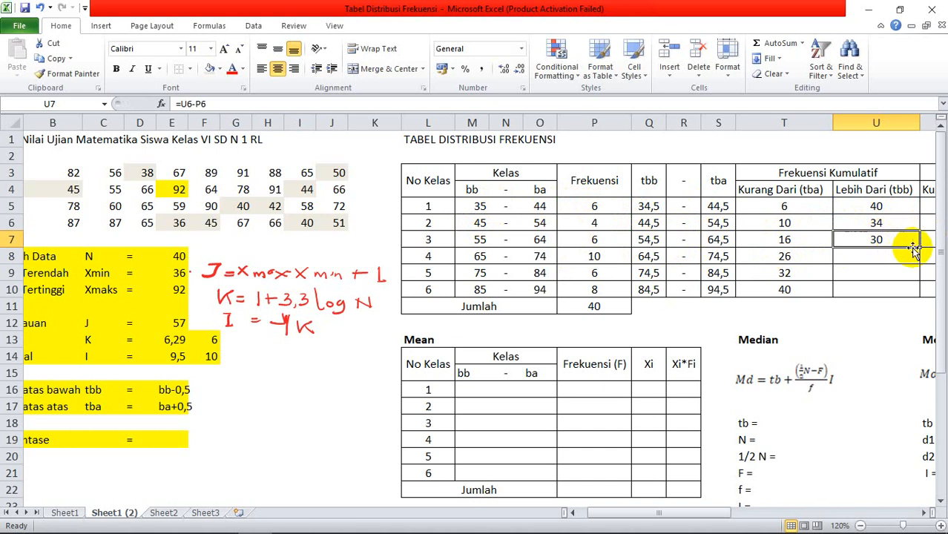
{"action": "left_click", "coordinate": [594, 240]}
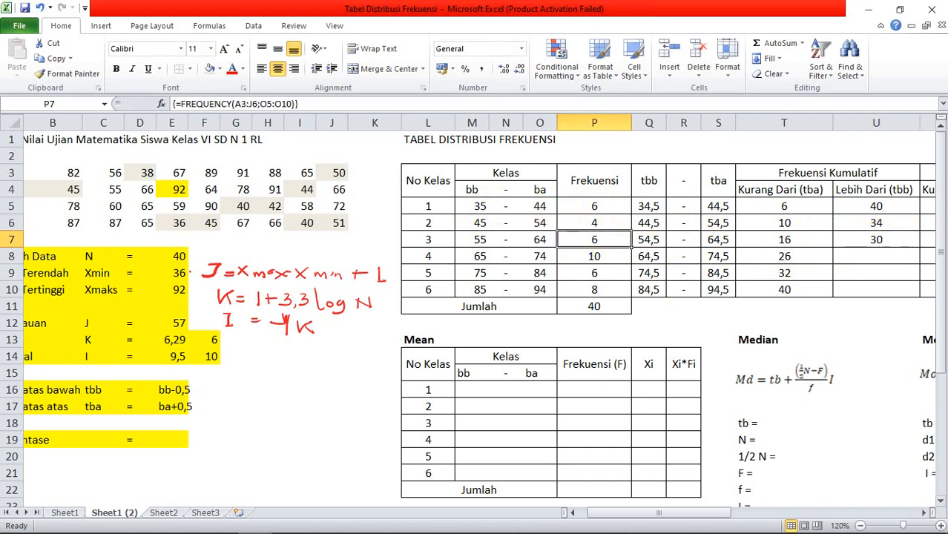
{"action": "left_click", "coordinate": [915, 241]}
{"action": "left_click_drag", "start_coordinate": [920, 248], "coordinate": [906, 283]}
{"action": "left_click", "coordinate": [618, 256]}
{"action": "left_click", "coordinate": [906, 256]}
{"action": "left_click", "coordinate": [904, 273]}
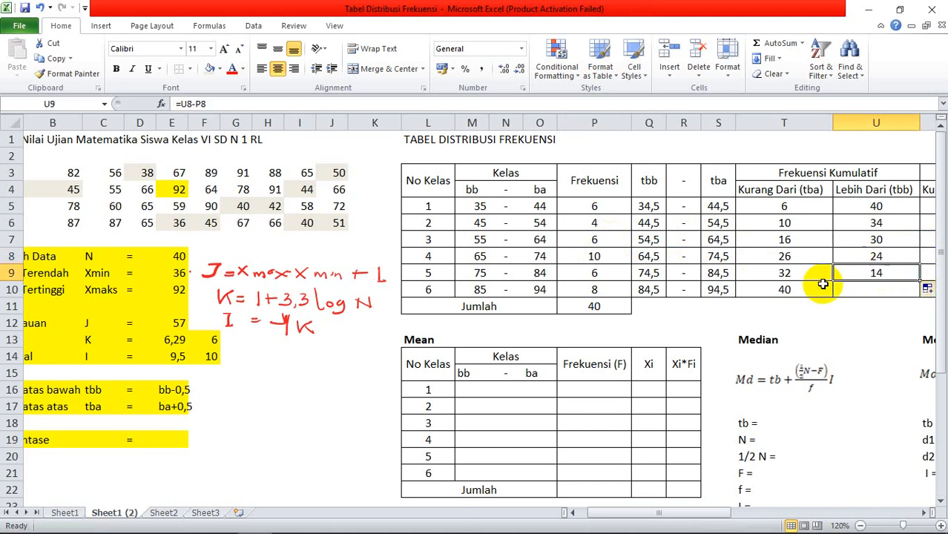
Step: Extend class 5's Lebih Dari (tbb) formula down to class 6 in U10
{"action": "left_click", "coordinate": [594, 273]}
{"action": "left_click", "coordinate": [905, 275]}
{"action": "left_click_drag", "start_coordinate": [923, 283], "coordinate": [919, 295]}
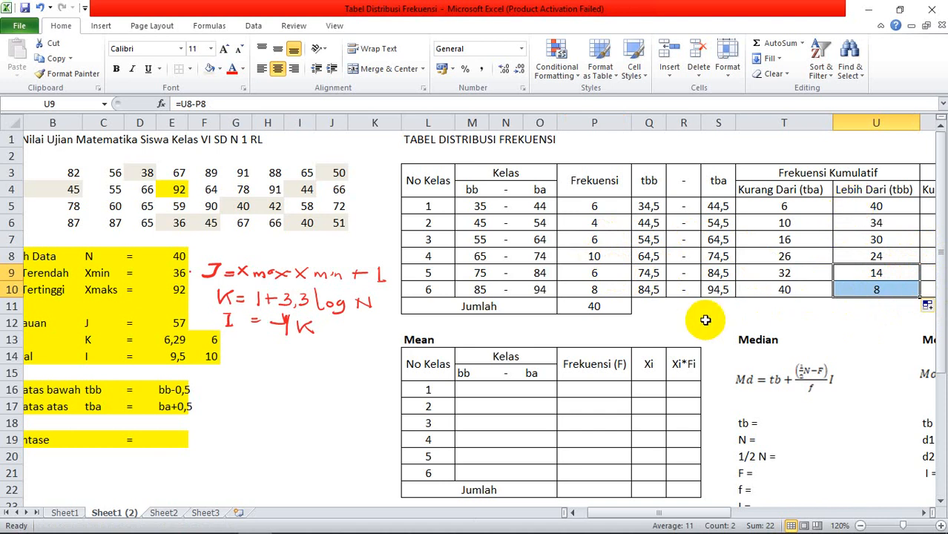
Step: Compare class 6's Lebih Dari (tbb) value with its frequency in the Frekuensi column
{"action": "left_click", "coordinate": [656, 292]}
{"action": "left_click", "coordinate": [596, 289]}
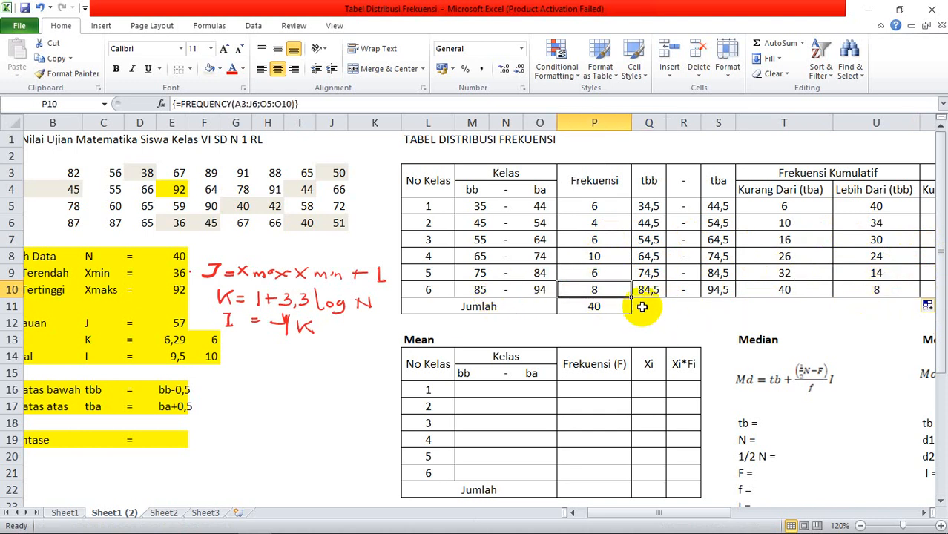
{"action": "left_click", "coordinate": [887, 290]}
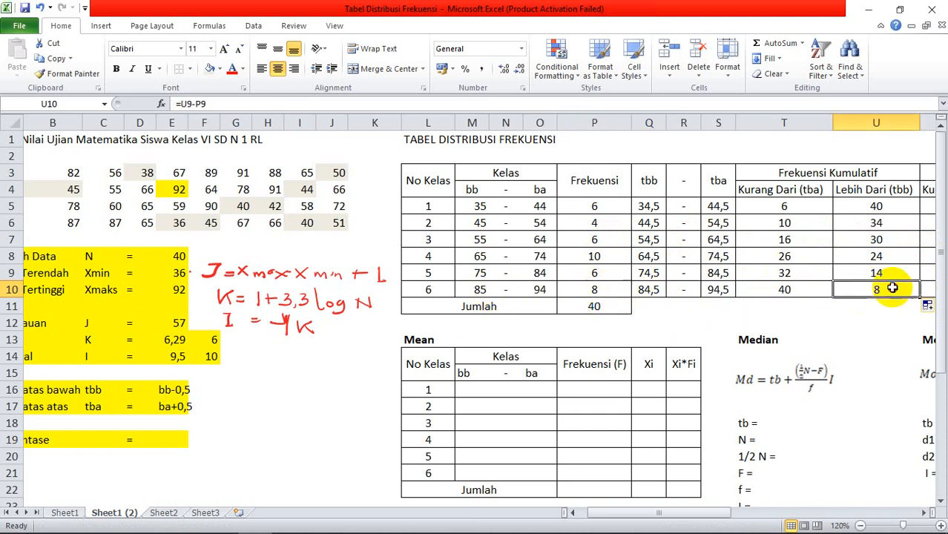
{"action": "left_click", "coordinate": [600, 289]}
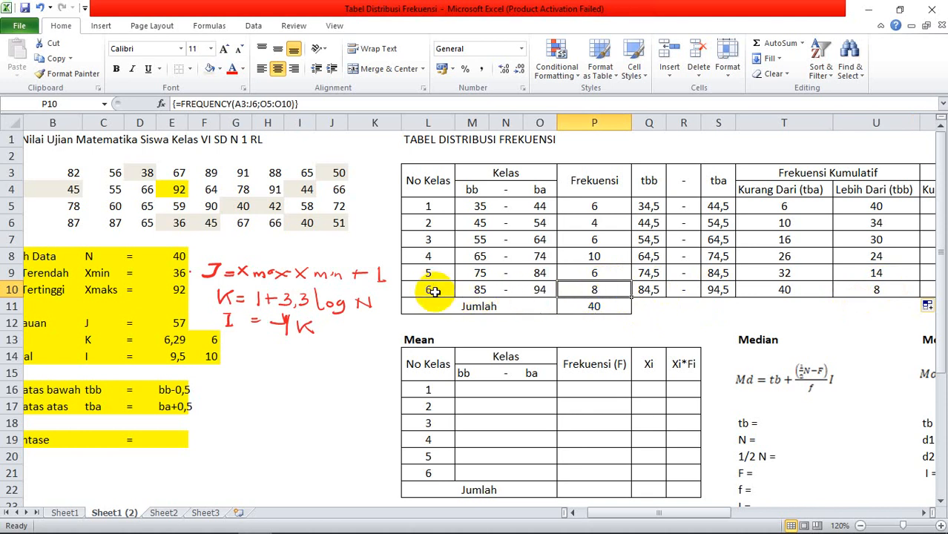
Step: Check the first and last values of both Frekuensi Kumulatif columns against the Frekuensi values and the Jumlah total
{"action": "left_click", "coordinate": [876, 206]}
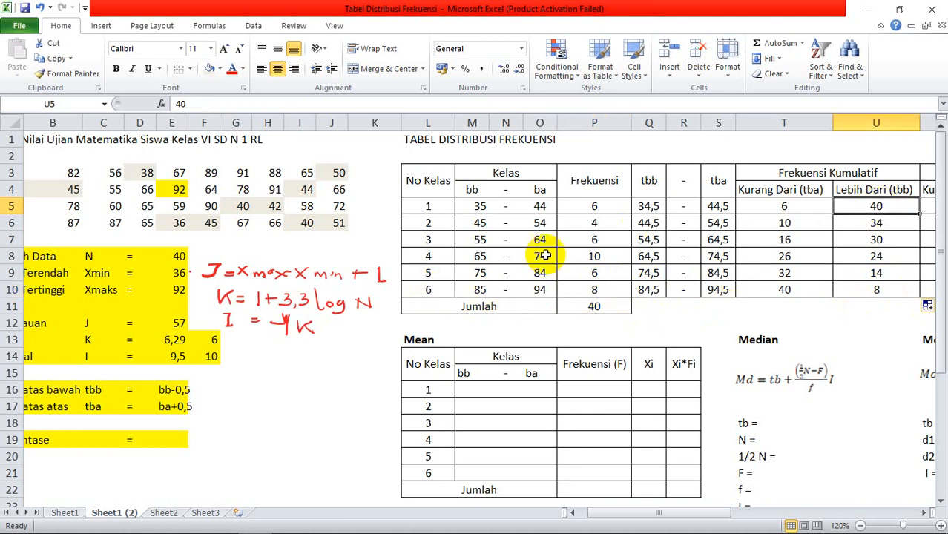
{"action": "left_click", "coordinate": [598, 312]}
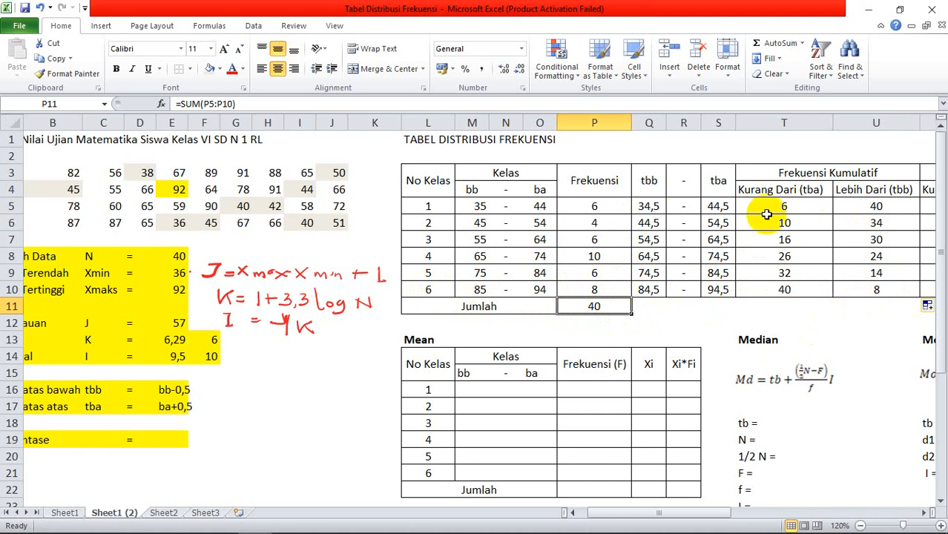
{"action": "left_click", "coordinate": [798, 205]}
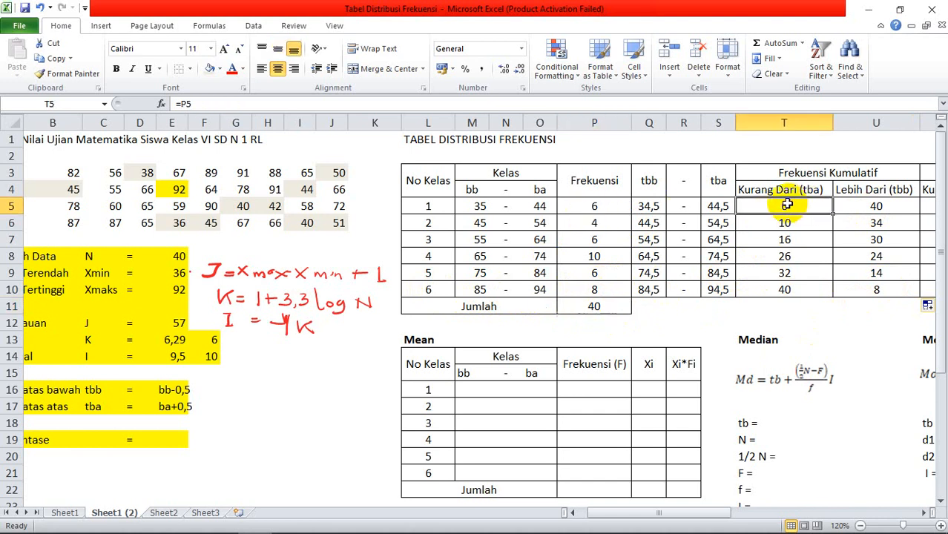
{"action": "left_click", "coordinate": [595, 208]}
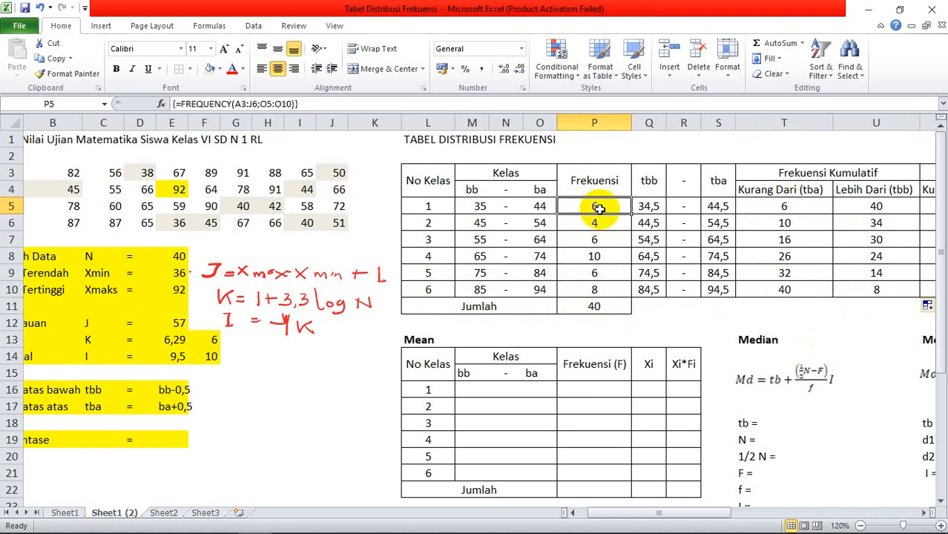
{"action": "left_click", "coordinate": [794, 291]}
{"action": "left_click", "coordinate": [598, 306]}
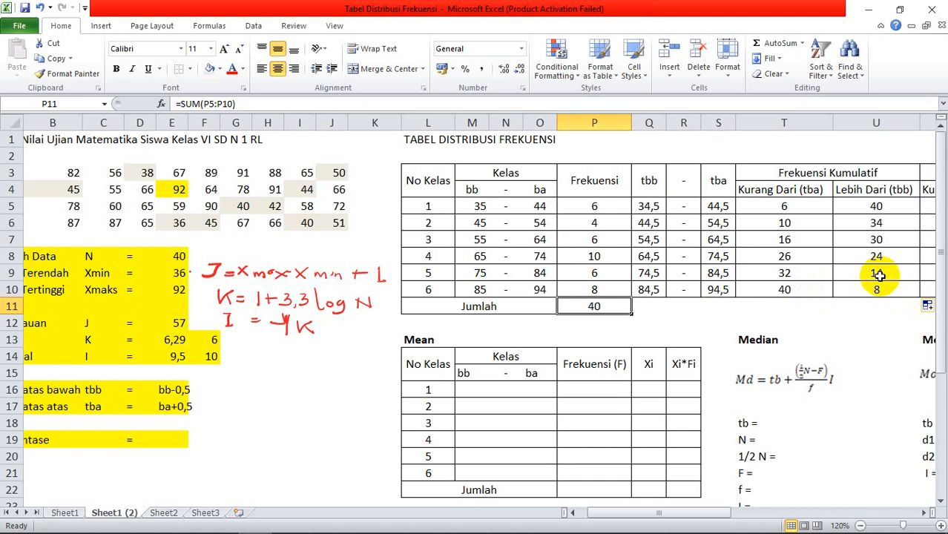
{"action": "left_click_drag", "start_coordinate": [788, 209], "coordinate": [787, 293]}
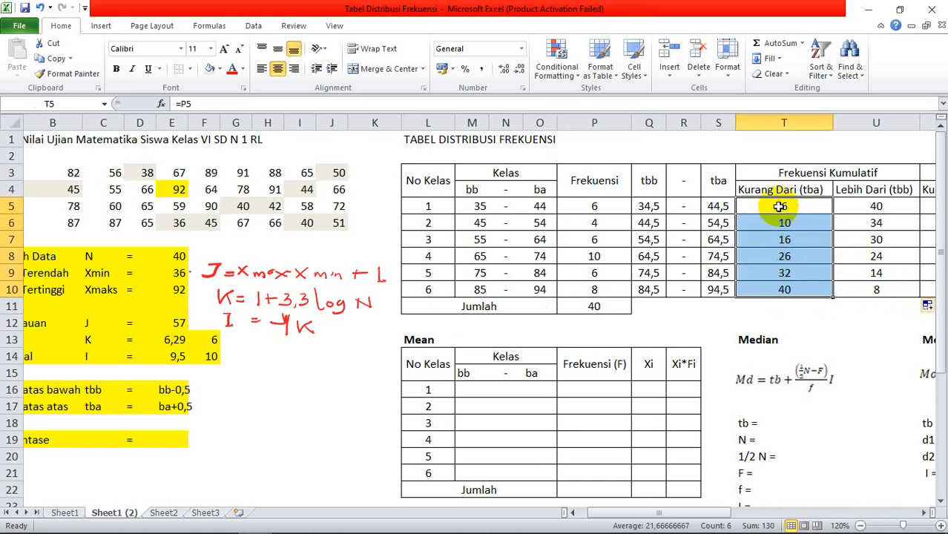
{"action": "left_click_drag", "start_coordinate": [861, 208], "coordinate": [868, 283]}
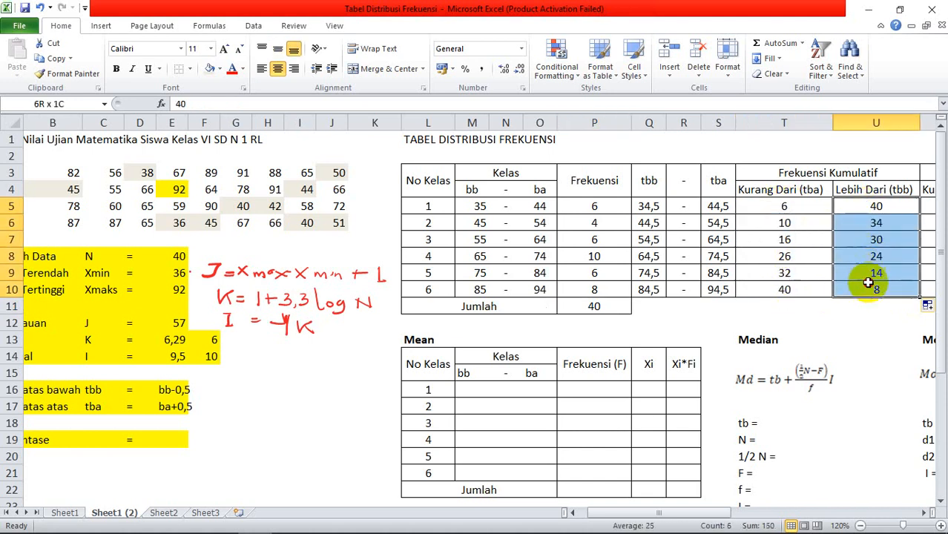
{"action": "left_click", "coordinate": [788, 293]}
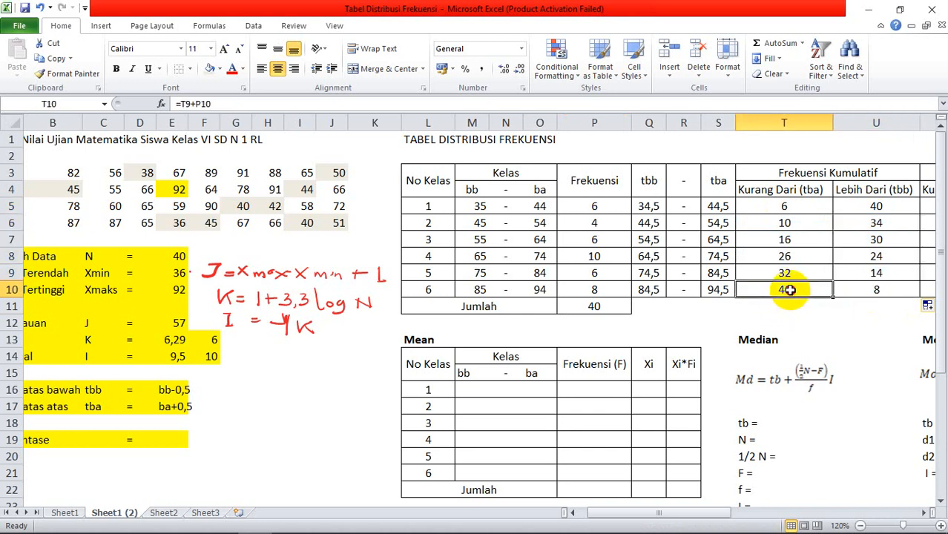
{"action": "left_click_drag", "start_coordinate": [789, 291], "coordinate": [793, 211]}
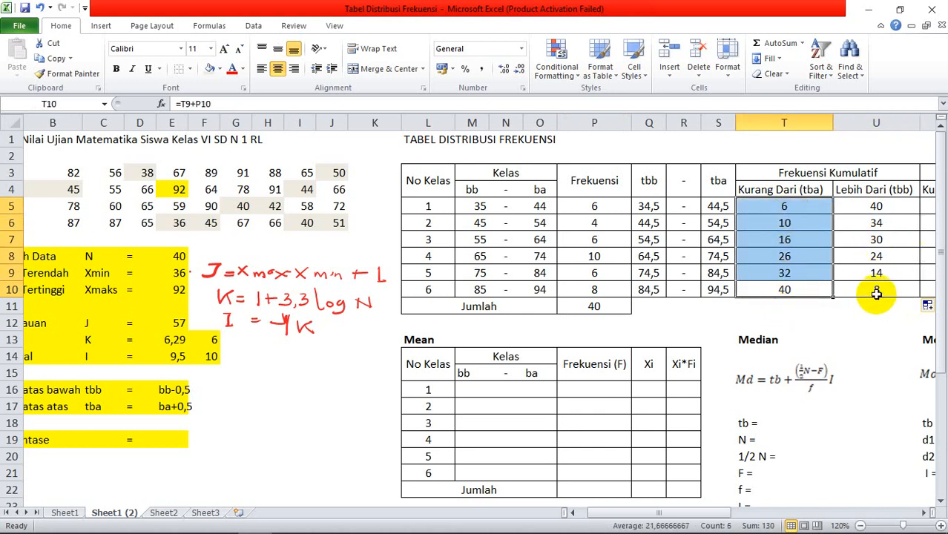
{"action": "left_click_drag", "start_coordinate": [876, 294], "coordinate": [875, 209]}
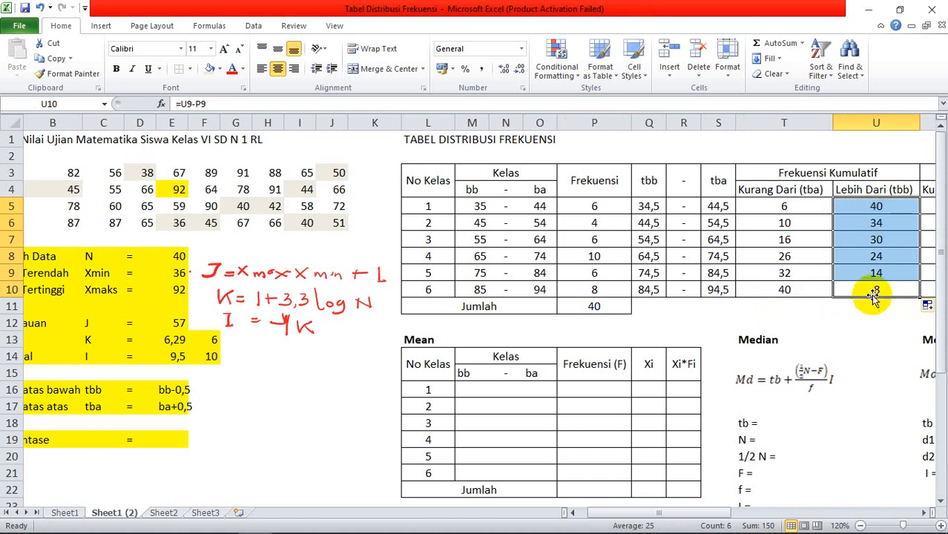
Step: Trace the Lebih Dari (tbb) and Kurang Dari (tba) values of the higher classes back to their Frekuensi values
{"action": "left_click", "coordinate": [875, 295]}
{"action": "left_click", "coordinate": [599, 271]}
{"action": "left_click", "coordinate": [864, 273]}
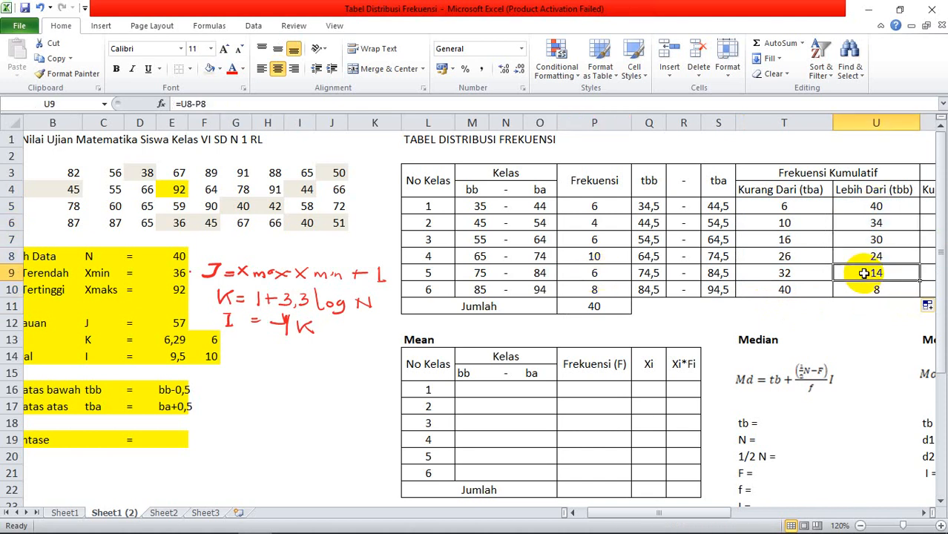
{"action": "left_click", "coordinate": [604, 255]}
{"action": "left_click", "coordinate": [853, 255]}
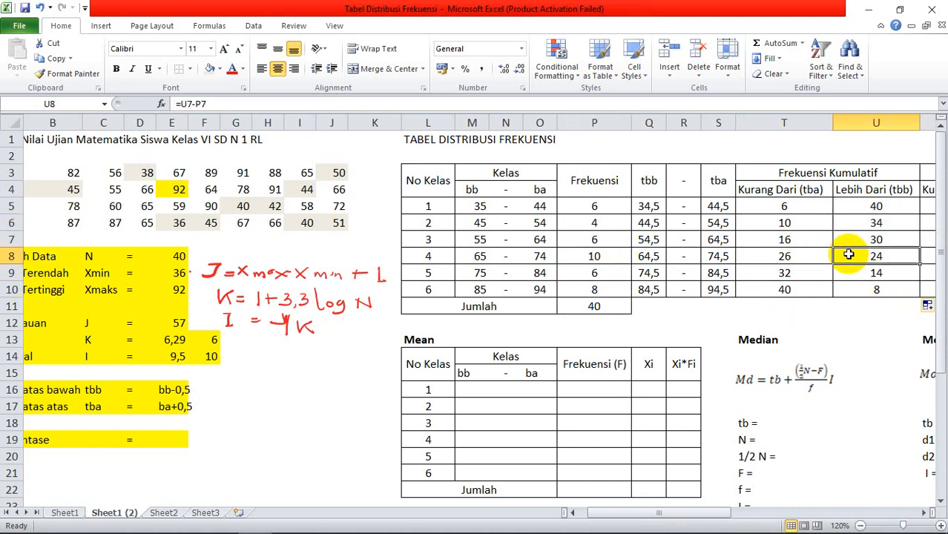
{"action": "left_click", "coordinate": [595, 238]}
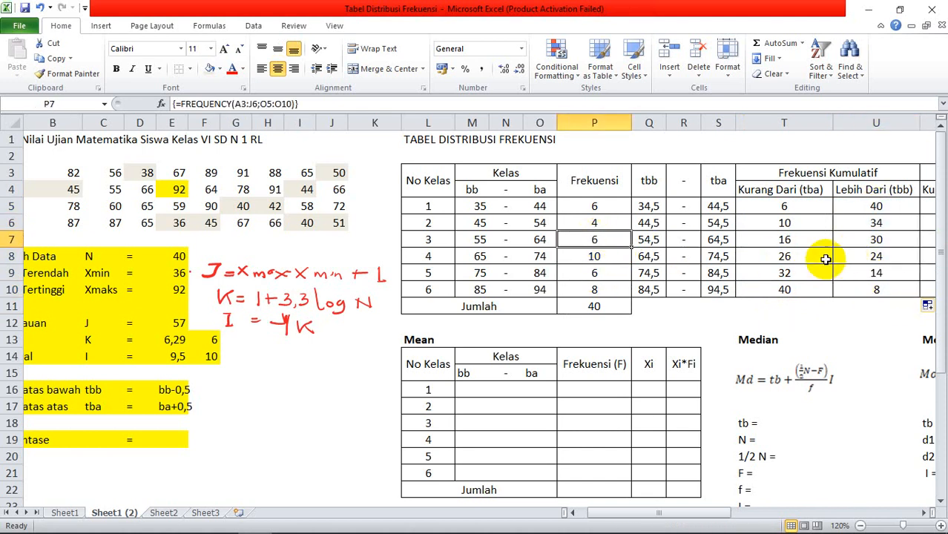
{"action": "left_click", "coordinate": [785, 291]}
{"action": "left_click", "coordinate": [598, 290]}
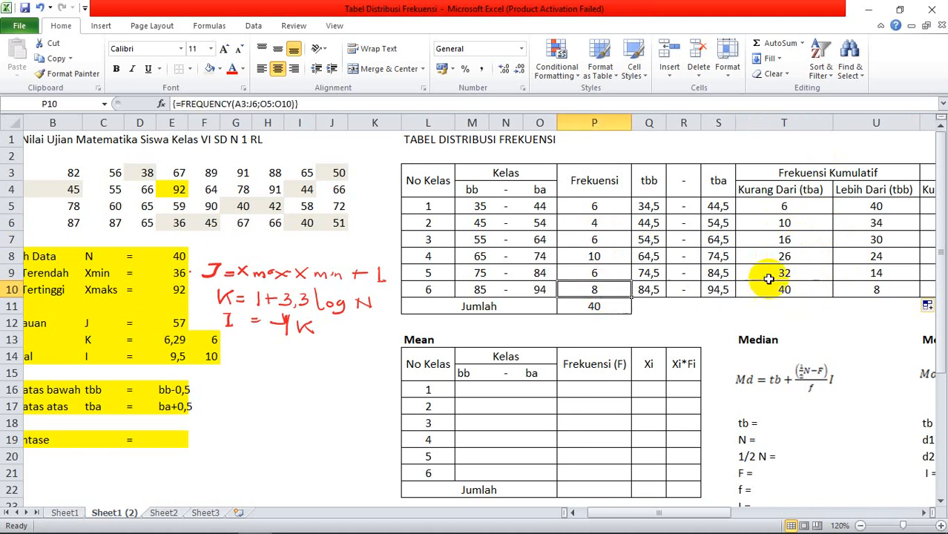
{"action": "left_click", "coordinate": [792, 273]}
{"action": "left_click", "coordinate": [611, 274]}
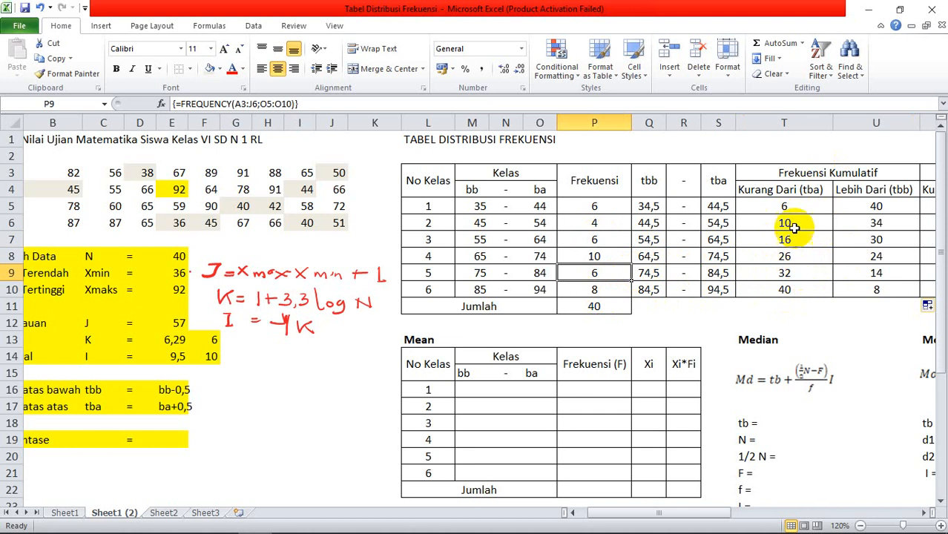
Step: Compare the class 1 and class 6 cumulative values in both columns with their class frequencies and the Jumlah total
{"action": "left_click", "coordinate": [784, 207]}
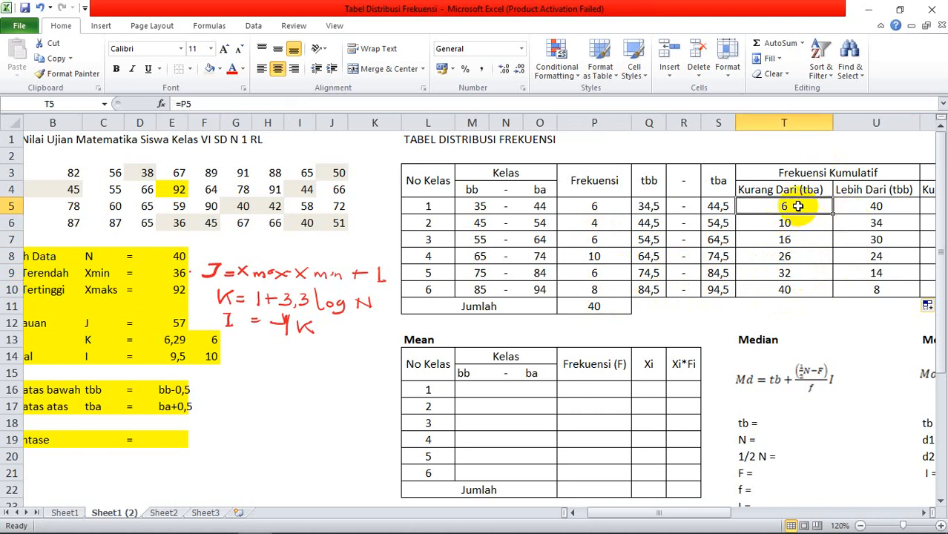
{"action": "left_click", "coordinate": [609, 207]}
{"action": "left_click", "coordinate": [758, 202]}
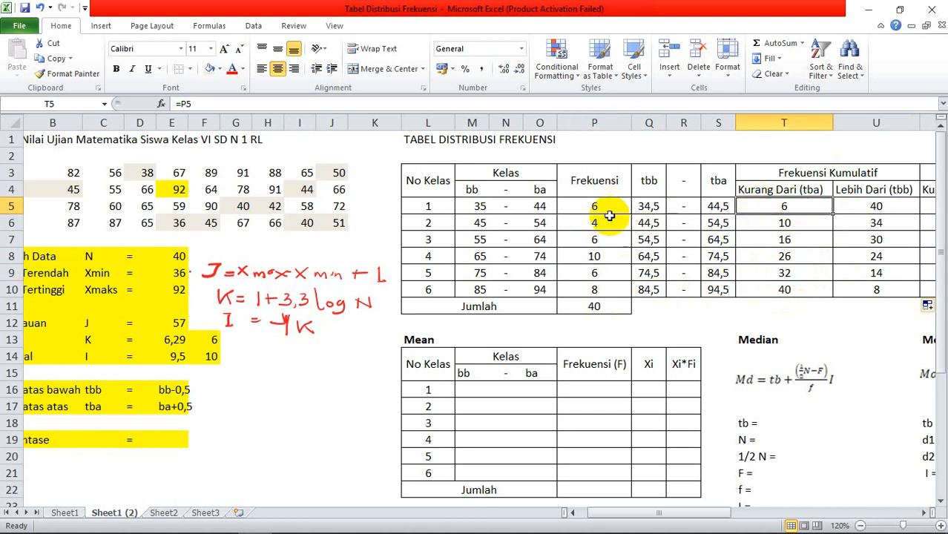
{"action": "left_click", "coordinate": [608, 208]}
{"action": "left_click", "coordinate": [757, 205]}
{"action": "left_click", "coordinate": [610, 205]}
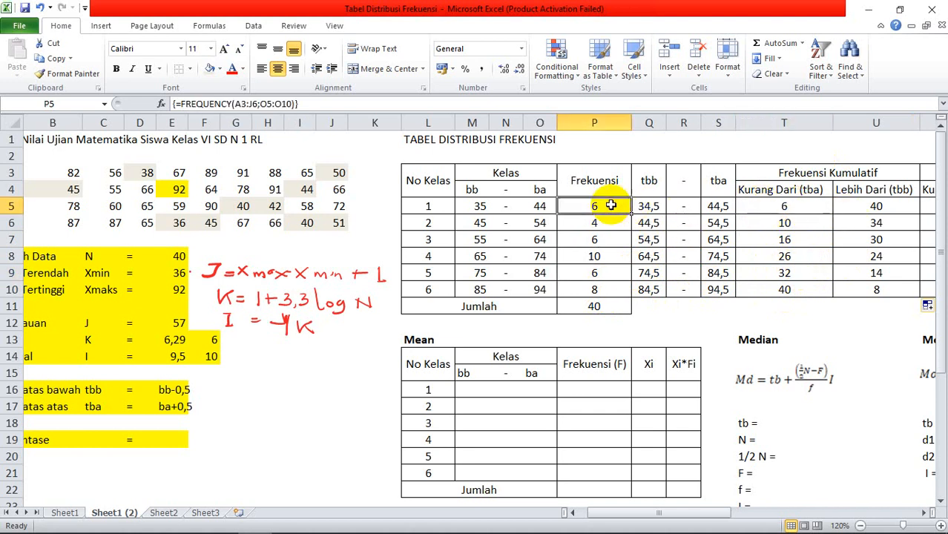
{"action": "left_click", "coordinate": [741, 202]}
{"action": "left_click", "coordinate": [873, 205]}
{"action": "left_click", "coordinate": [575, 306]}
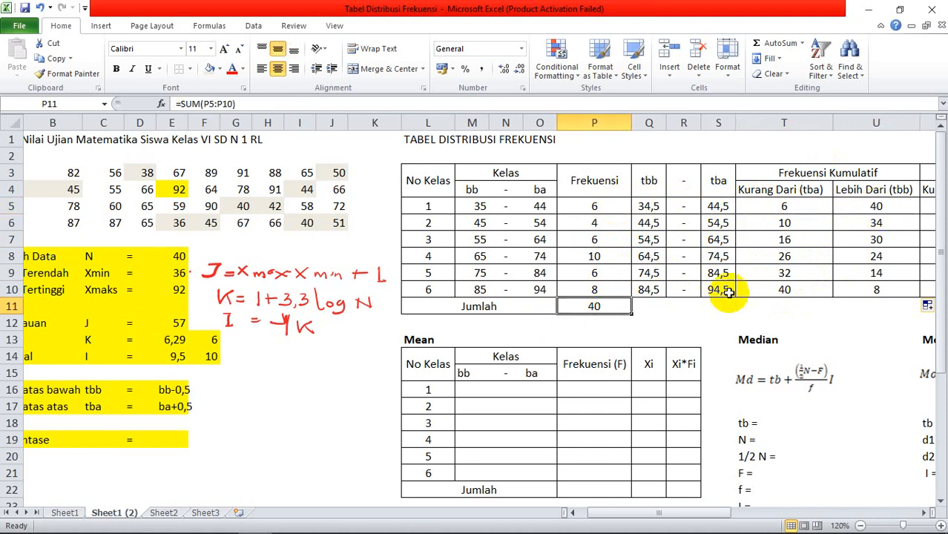
{"action": "left_click", "coordinate": [786, 289]}
{"action": "left_click", "coordinate": [868, 290]}
{"action": "left_click", "coordinate": [578, 290]}
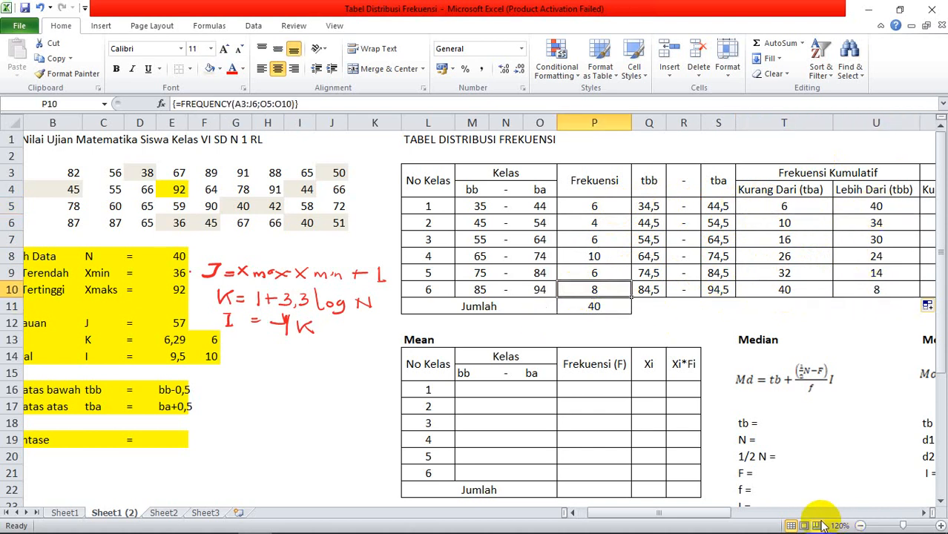
Step: Look over the empty Frekuensi Kumulatif Relatif % columns and the blank Persentase cell E19
{"action": "left_click_drag", "start_coordinate": [687, 511], "coordinate": [738, 504]}
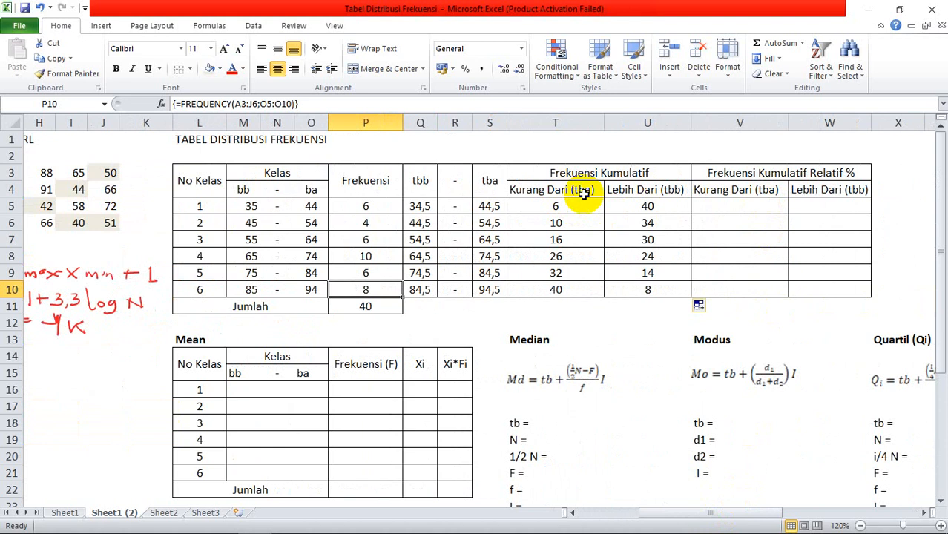
{"action": "left_click", "coordinate": [707, 205]}
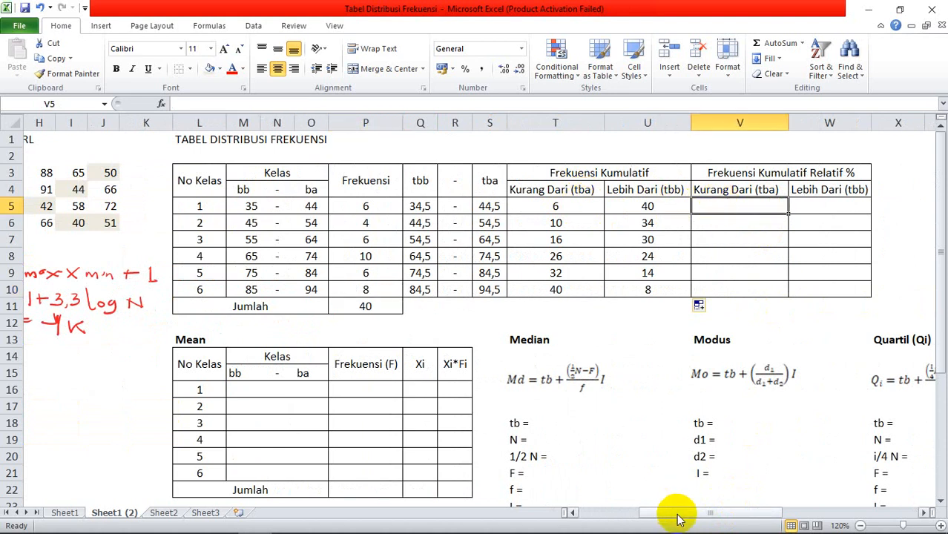
{"action": "left_click_drag", "start_coordinate": [677, 513], "coordinate": [548, 525]}
{"action": "left_click", "coordinate": [199, 441]}
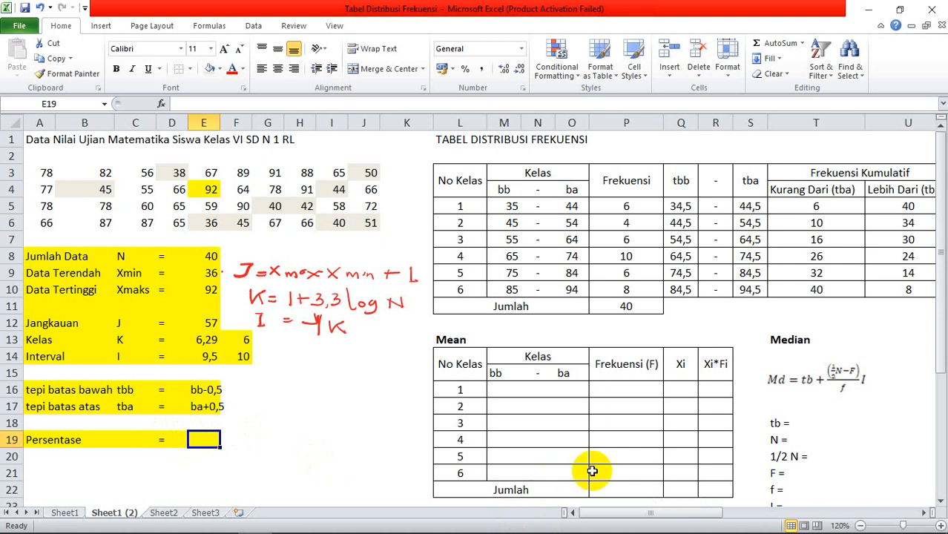
Step: Mark up class 1's percentage calculation in red ink, circling 6 and 40 and writing the 100% factor, and erase the marks
{"action": "left_click", "coordinate": [378, 25]}
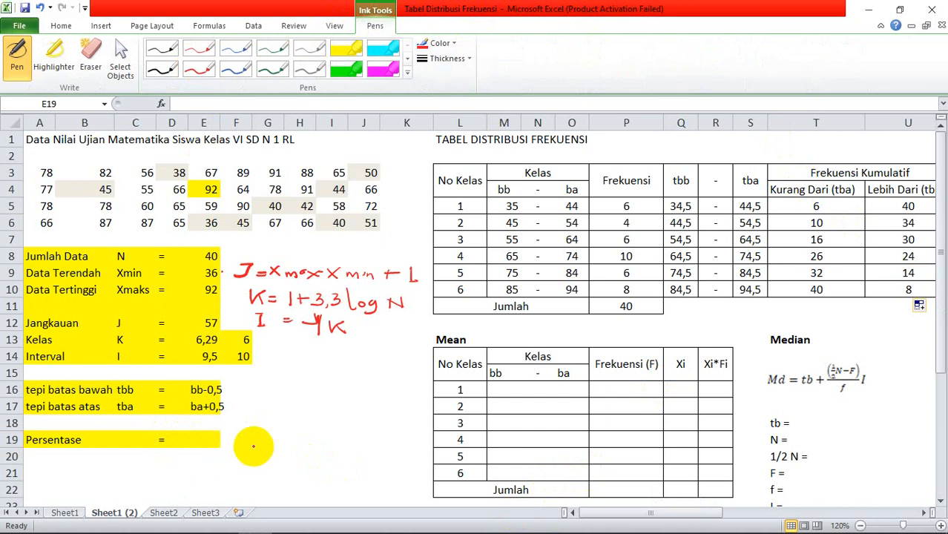
{"action": "left_click_drag", "start_coordinate": [593, 513], "coordinate": [671, 514]}
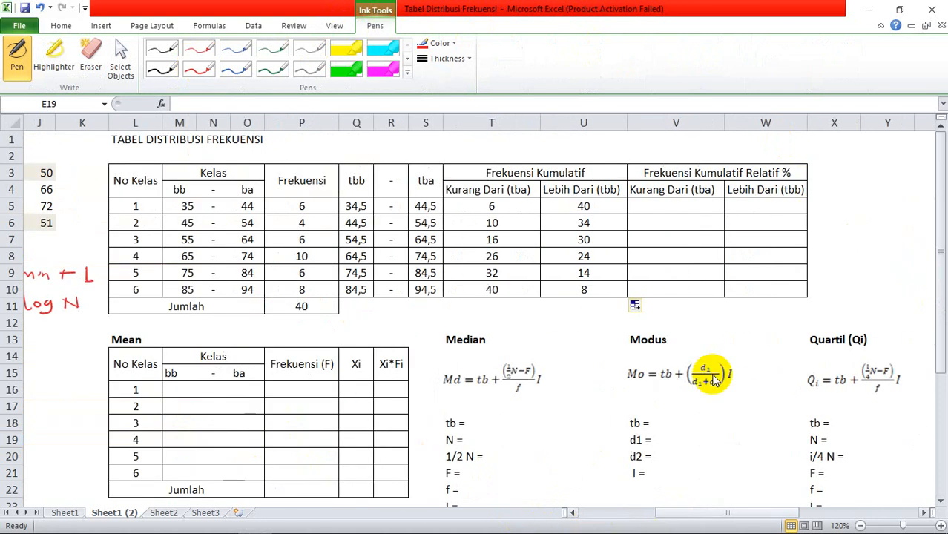
{"action": "mouse_move", "coordinate": [493, 195]}
{"action": "left_mouse_down"}
{"action": "mouse_move", "coordinate": [492, 212]}
{"action": "mouse_move", "coordinate": [497, 200]}
{"action": "mouse_move", "coordinate": [503, 215]}
{"action": "left_mouse_up"}
{"action": "mouse_move", "coordinate": [299, 301]}
{"action": "left_mouse_down"}
{"action": "mouse_move", "coordinate": [310, 309]}
{"action": "mouse_move", "coordinate": [299, 304]}
{"action": "left_mouse_up"}
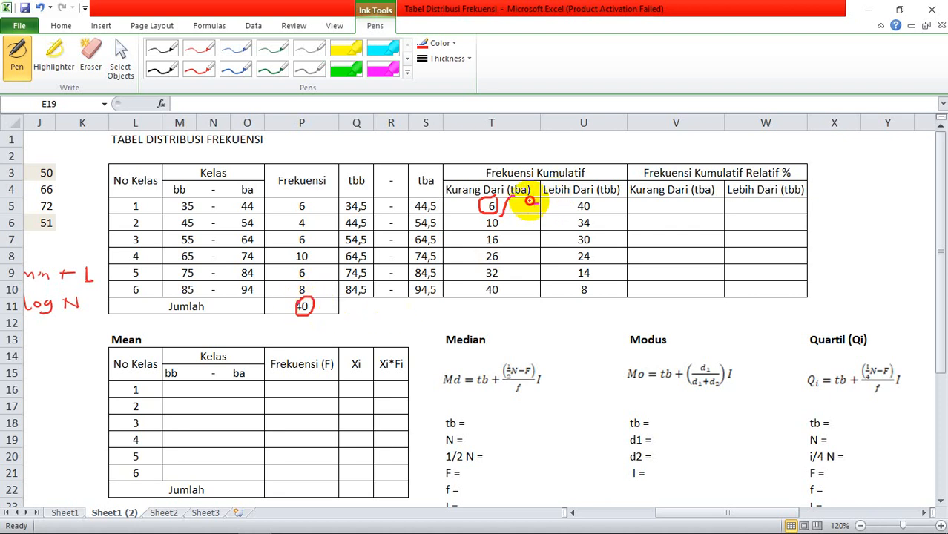
{"action": "mouse_move", "coordinate": [529, 200]}
{"action": "left_mouse_down"}
{"action": "mouse_move", "coordinate": [550, 212]}
{"action": "mouse_move", "coordinate": [561, 197]}
{"action": "mouse_move", "coordinate": [554, 212]}
{"action": "mouse_move", "coordinate": [568, 201]}
{"action": "mouse_move", "coordinate": [558, 239]}
{"action": "left_mouse_up"}
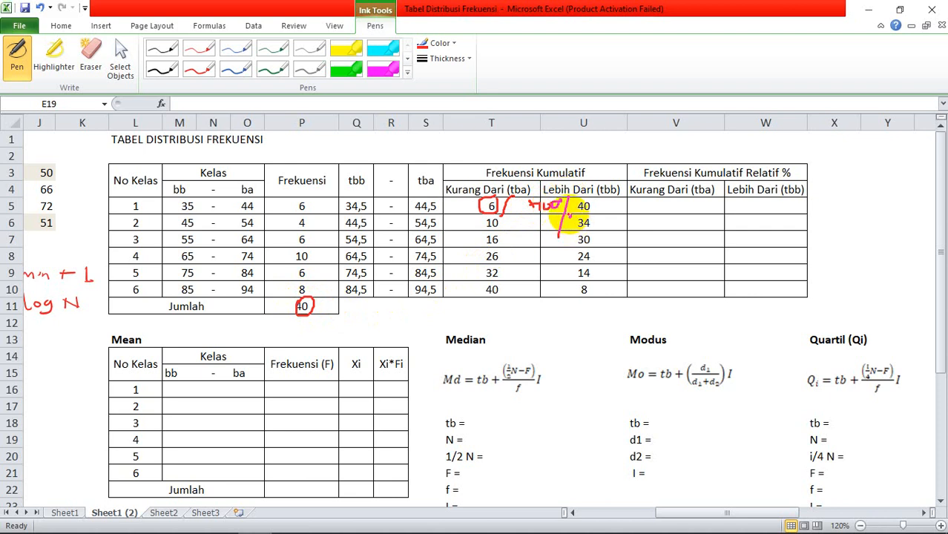
{"action": "left_click", "coordinate": [101, 65]}
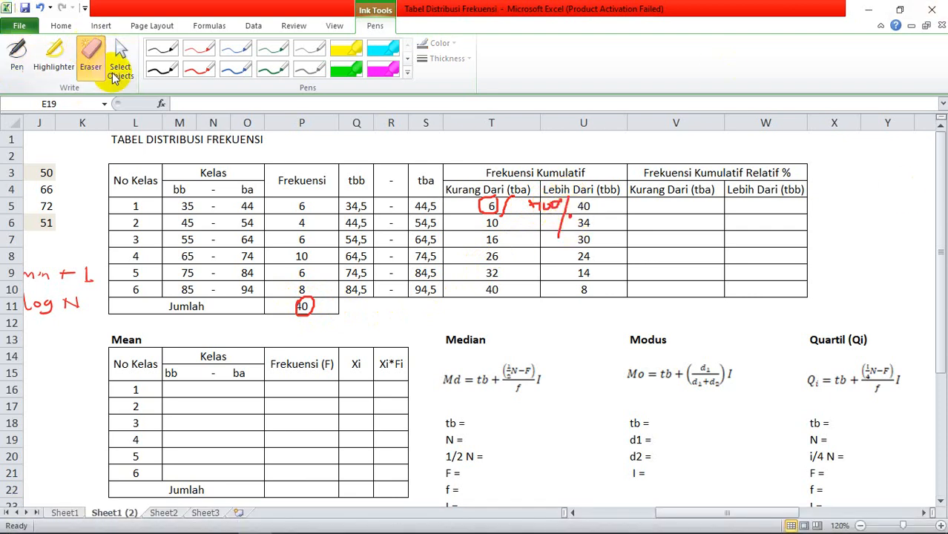
{"action": "mouse_move", "coordinate": [461, 199]}
{"action": "left_mouse_down"}
{"action": "mouse_move", "coordinate": [567, 206]}
{"action": "mouse_move", "coordinate": [305, 300]}
{"action": "mouse_move", "coordinate": [310, 319]}
{"action": "left_mouse_up"}
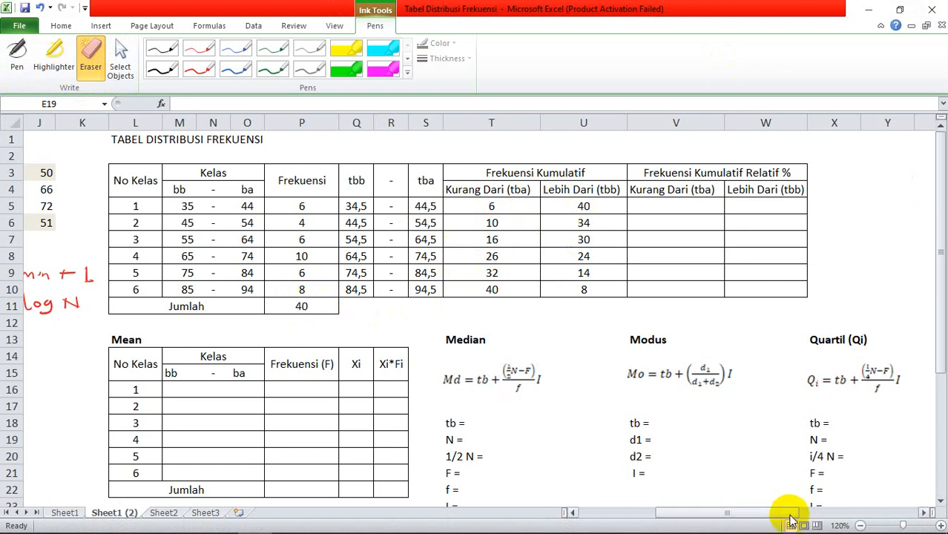
Step: Write the Persentase formula as the text Fi/N*100% in cell E19
{"action": "left_click_drag", "start_coordinate": [790, 522], "coordinate": [277, 508]}
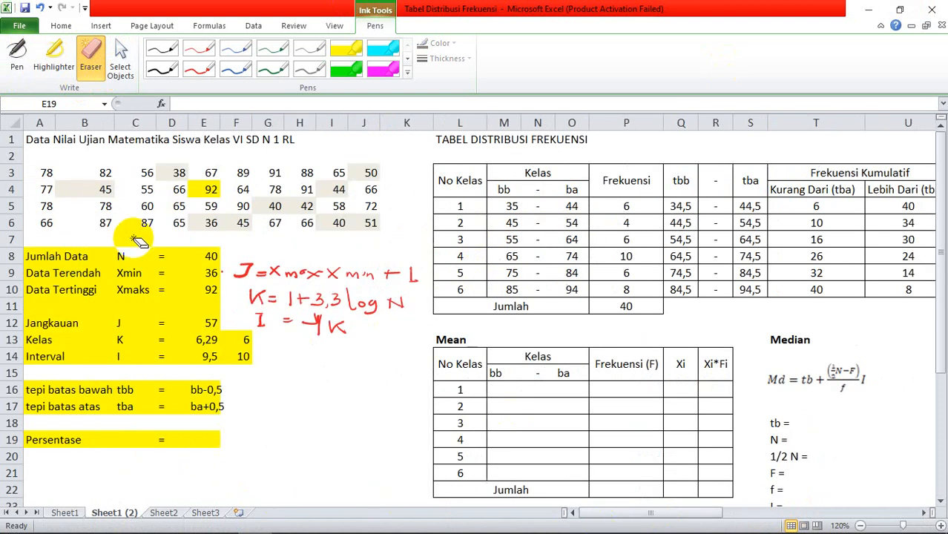
{"action": "key", "text": "Escape"}
{"action": "left_click", "coordinate": [205, 439]}
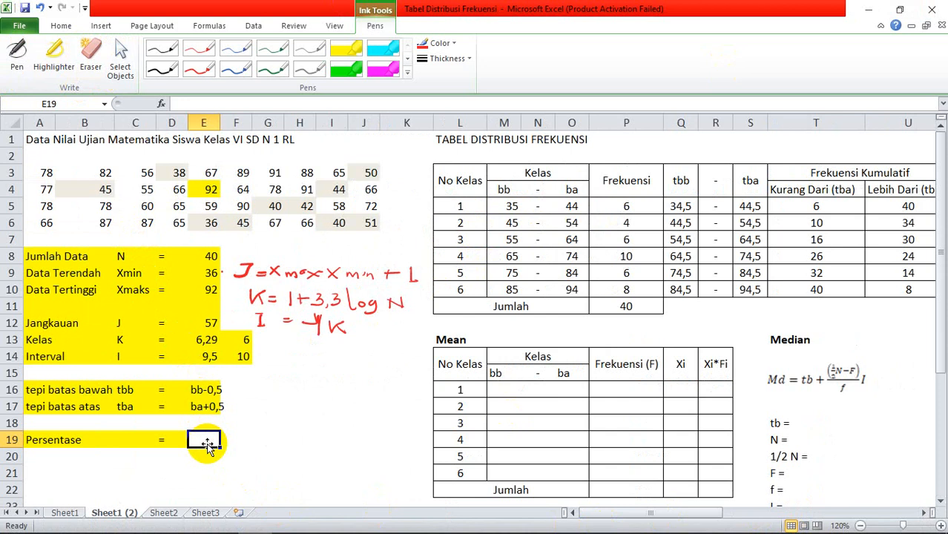
{"action": "type", "text": "="}
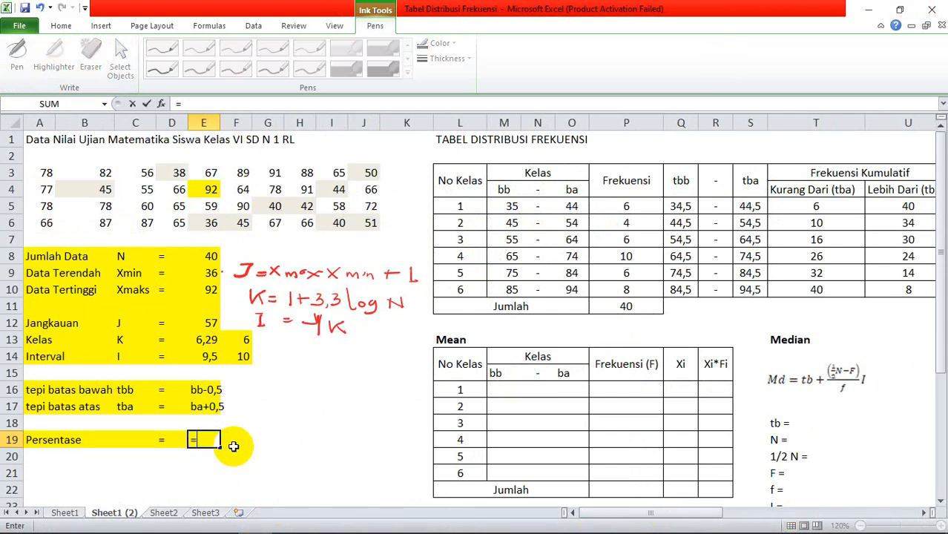
{"action": "type", "text": "f"}
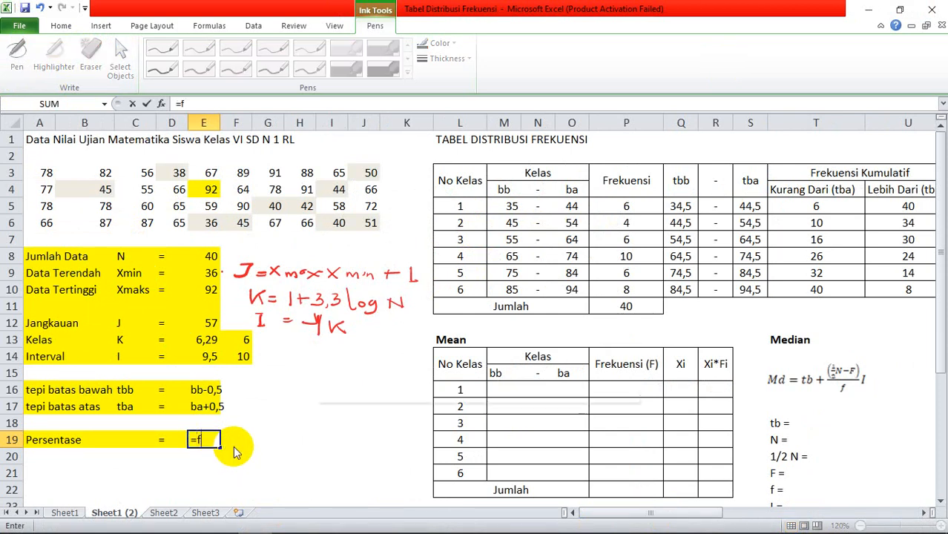
{"action": "key", "text": "BackSpace"}
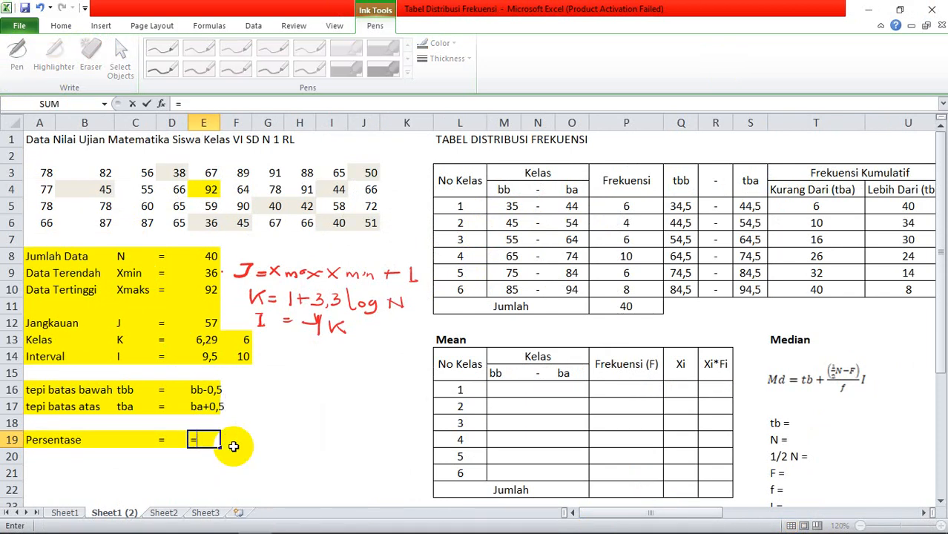
{"action": "type", "text": "F"}
{"action": "key", "text": "BackSpace"}
{"action": "key", "text": "BackSpace"}
{"action": "type", "text": "Fi/N*2"}
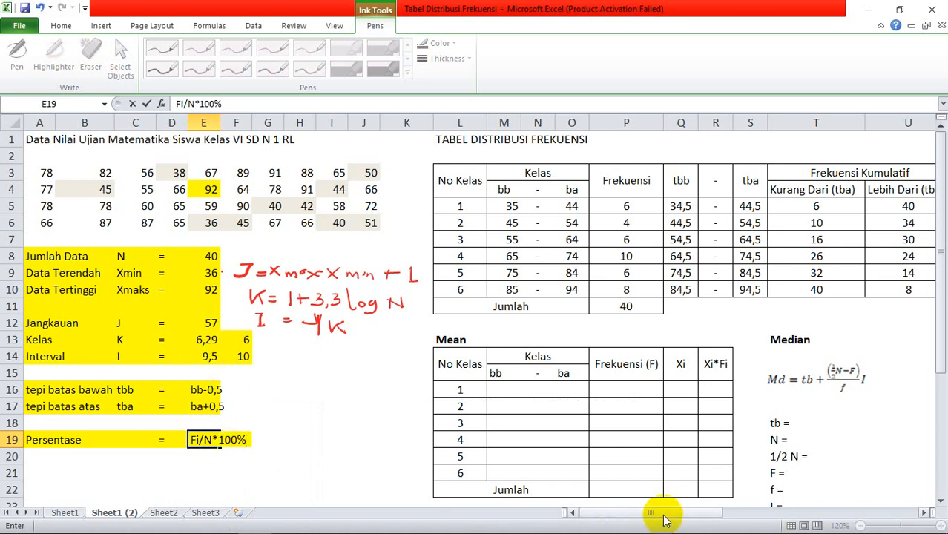
Step: Calculate class 1's Kurang Dari (tba) relative cumulative percentage in V5 with the formula =T5/P11*100
{"action": "left_click_drag", "start_coordinate": [662, 514], "coordinate": [786, 512]}
{"action": "left_click", "coordinate": [479, 202]}
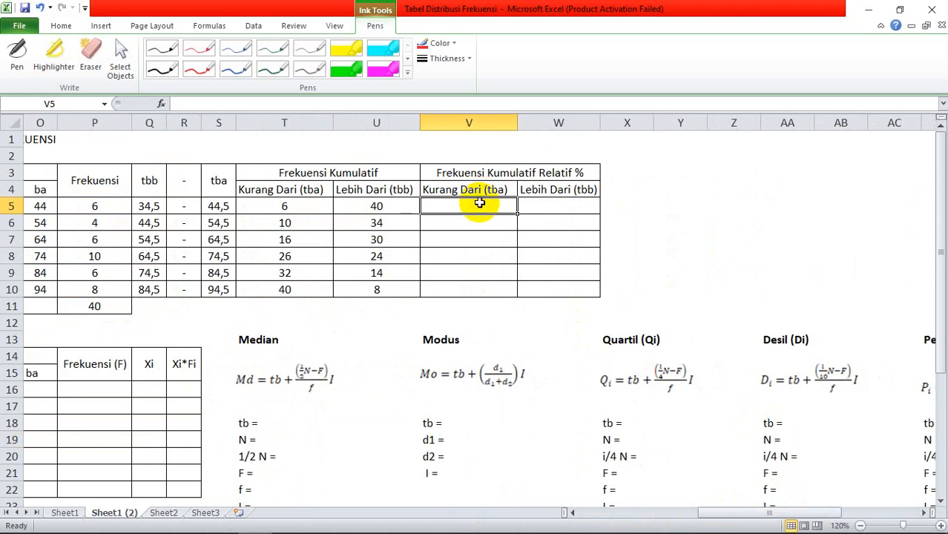
{"action": "type", "text": "="}
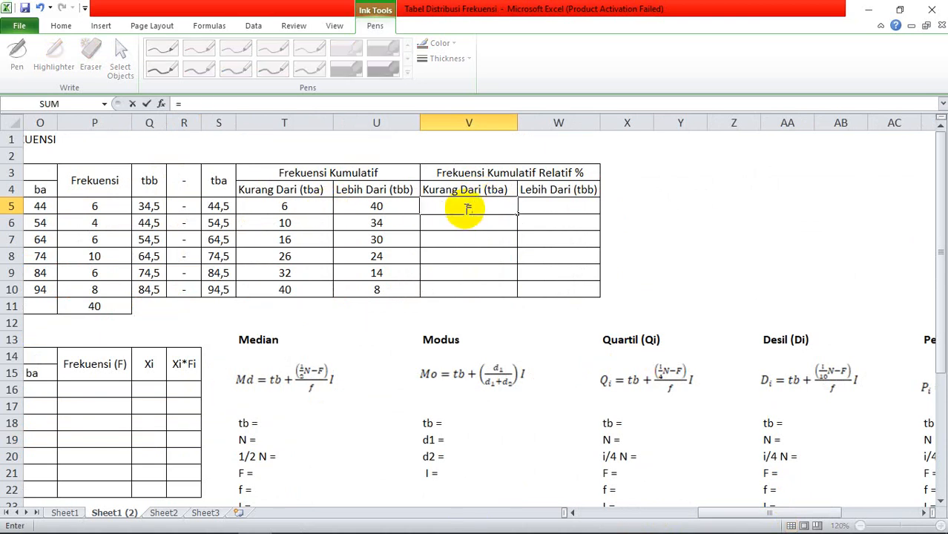
{"action": "left_click", "coordinate": [304, 205]}
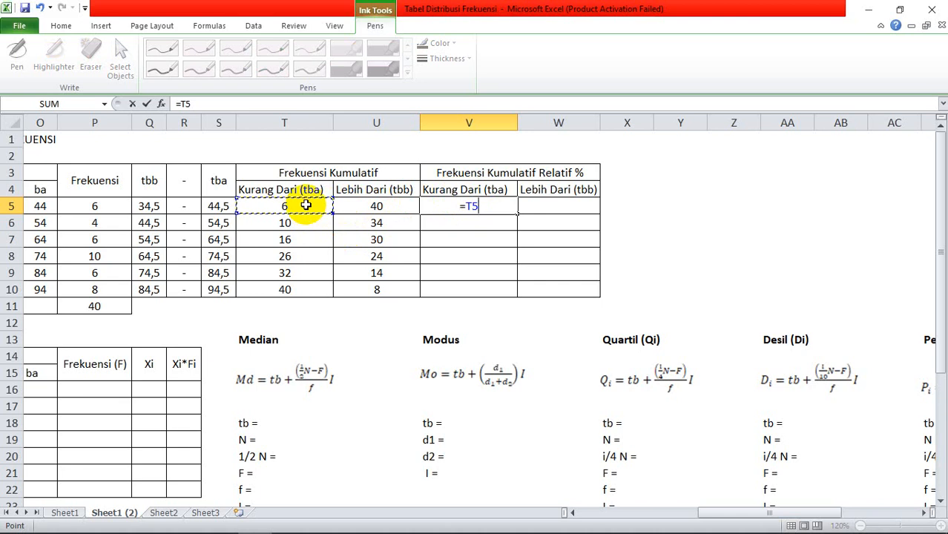
{"action": "type", "text": "/"}
{"action": "left_click", "coordinate": [121, 307]}
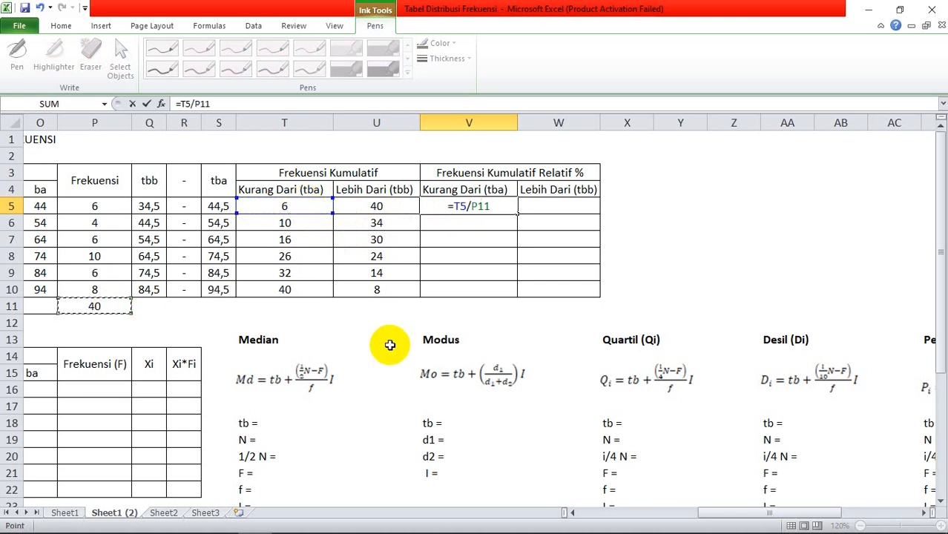
{"action": "type", "text": "*"}
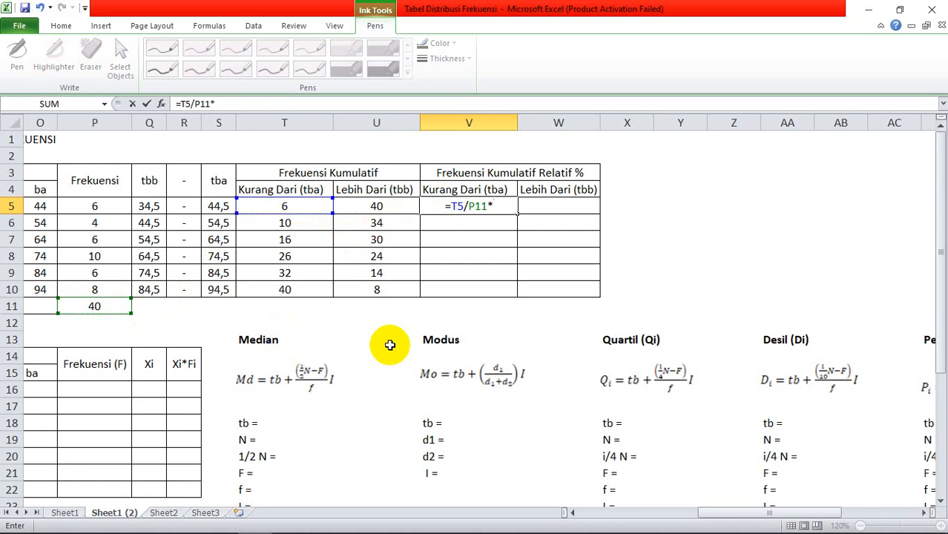
{"action": "type", "text": "100"}
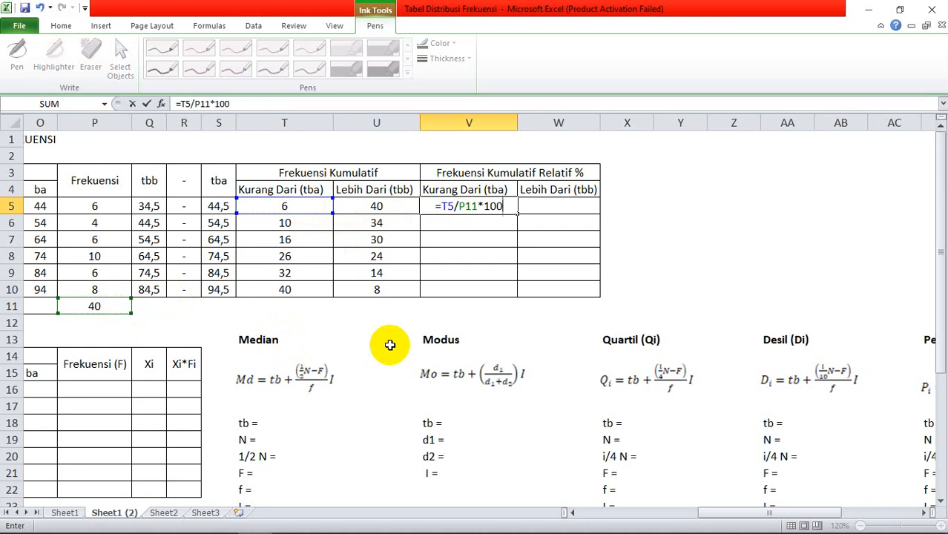
{"action": "key", "text": "Return"}
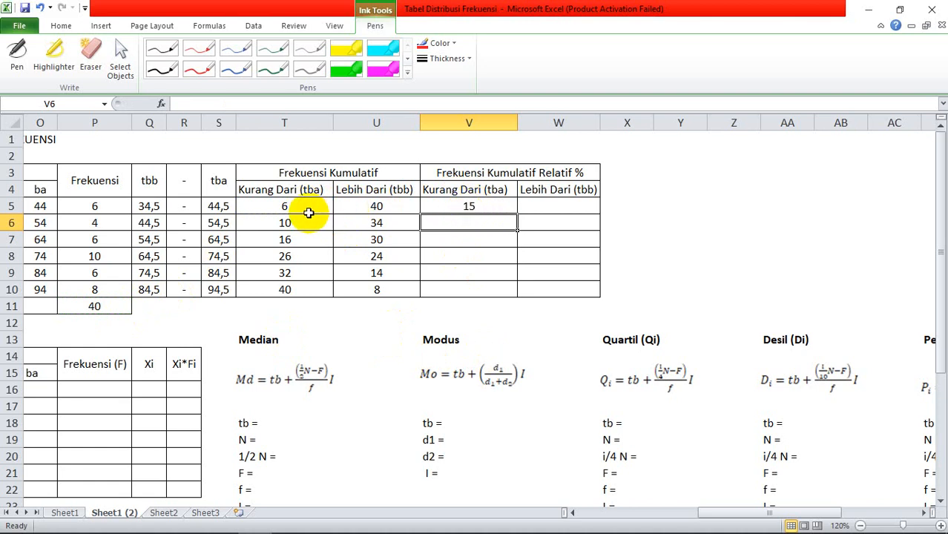
Step: Make the P11 reference in V5's percentage formula absolute, so the formula reads =T5/$P$11*100
{"action": "left_click", "coordinate": [475, 208]}
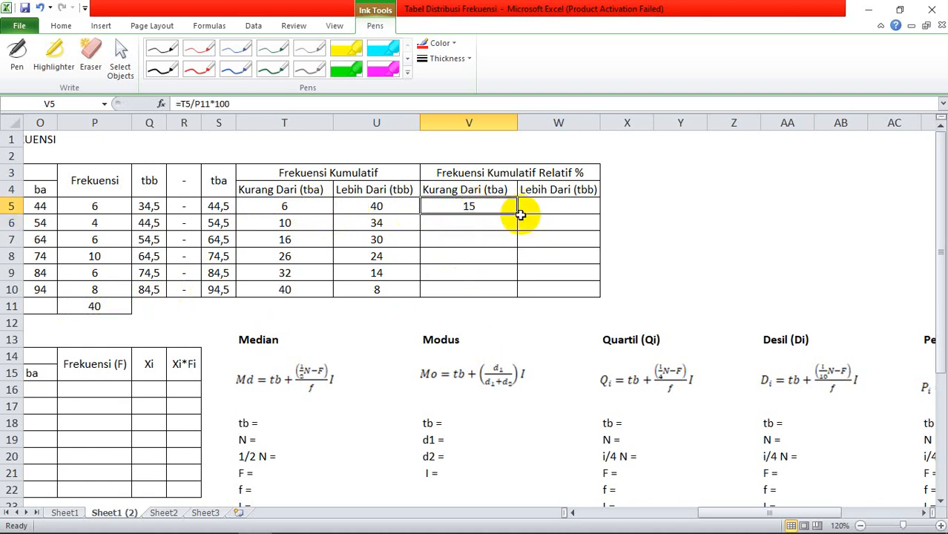
{"action": "mouse_move", "coordinate": [517, 214]}
{"action": "left_mouse_down"}
{"action": "mouse_move", "coordinate": [508, 269]}
{"action": "mouse_move", "coordinate": [515, 210]}
{"action": "left_mouse_up"}
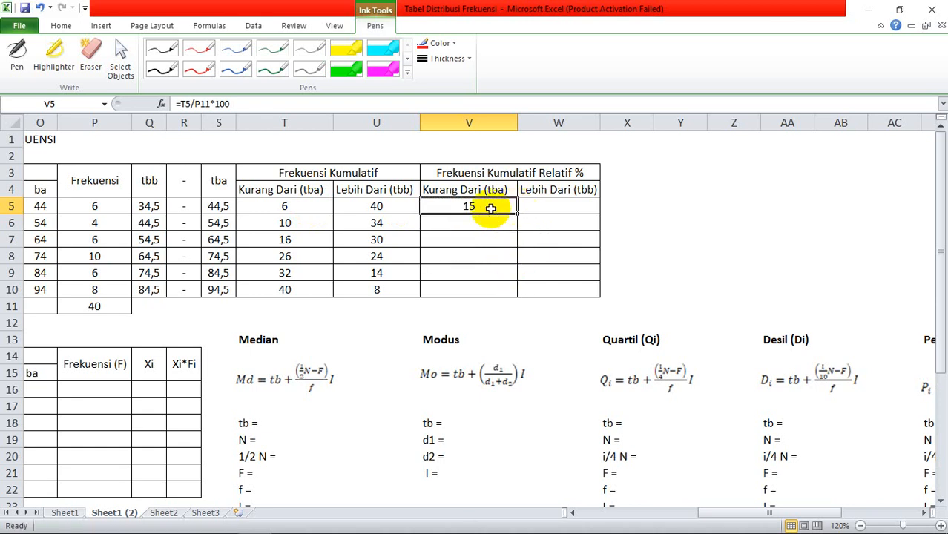
{"action": "double_click", "coordinate": [491, 208]}
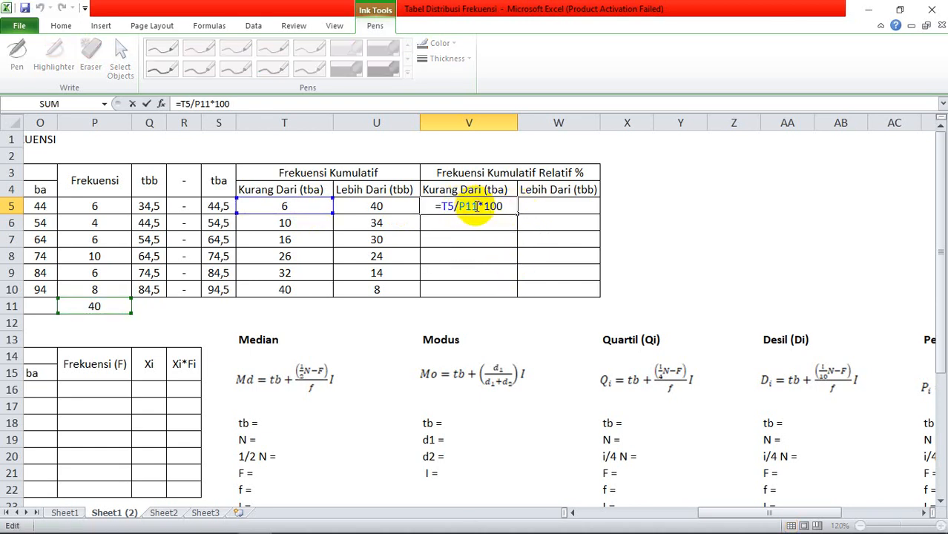
{"action": "left_click_drag", "start_coordinate": [476, 207], "coordinate": [464, 208]}
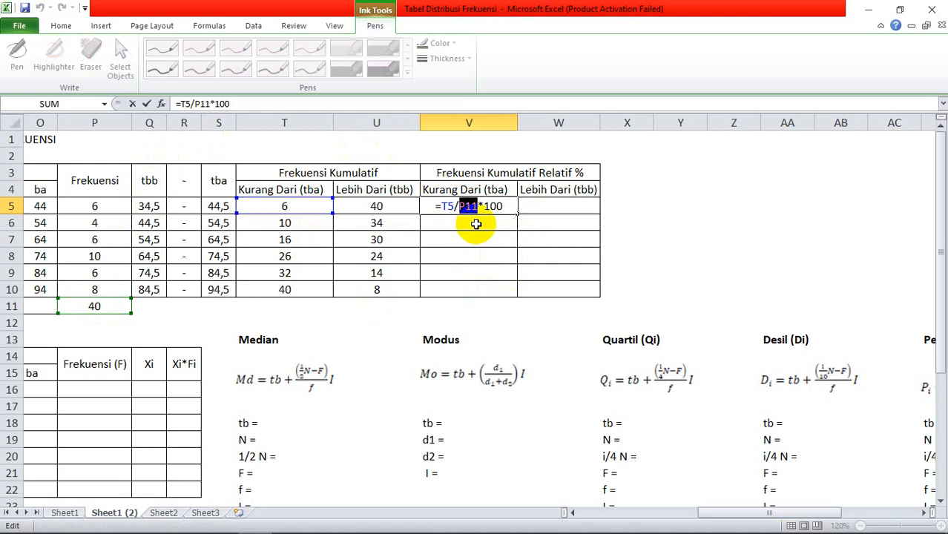
{"action": "key", "text": "F4"}
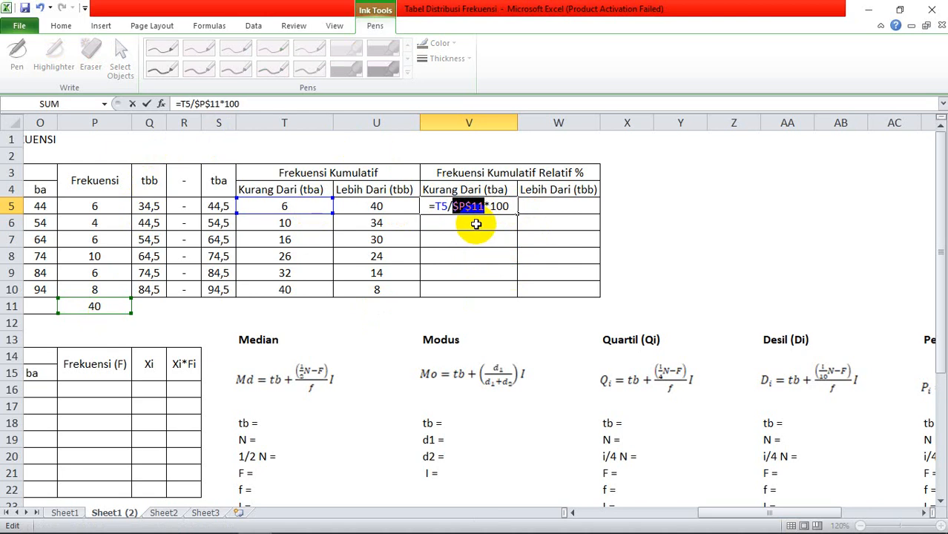
{"action": "key", "text": "Return"}
Step: Fill the V5 percentage formula down to row 10 and across into the Lebih Dari (tbb) column W
{"action": "left_click", "coordinate": [484, 206]}
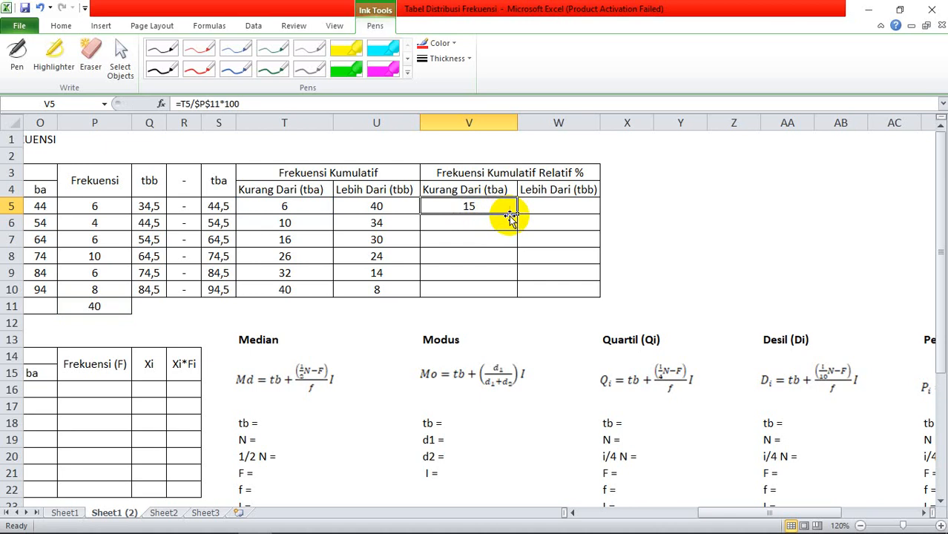
{"action": "left_click_drag", "start_coordinate": [516, 214], "coordinate": [522, 293]}
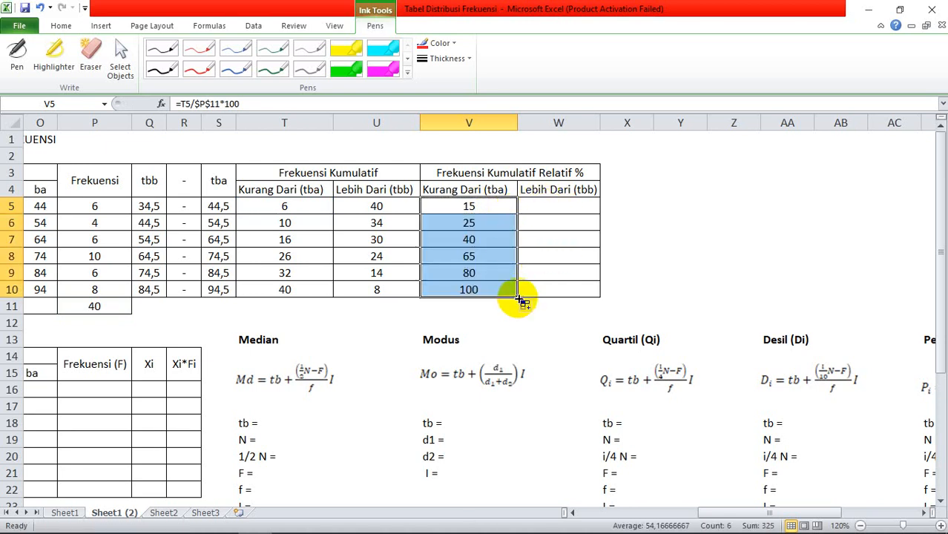
{"action": "left_click_drag", "start_coordinate": [517, 296], "coordinate": [584, 297]}
{"action": "left_click", "coordinate": [558, 256]}
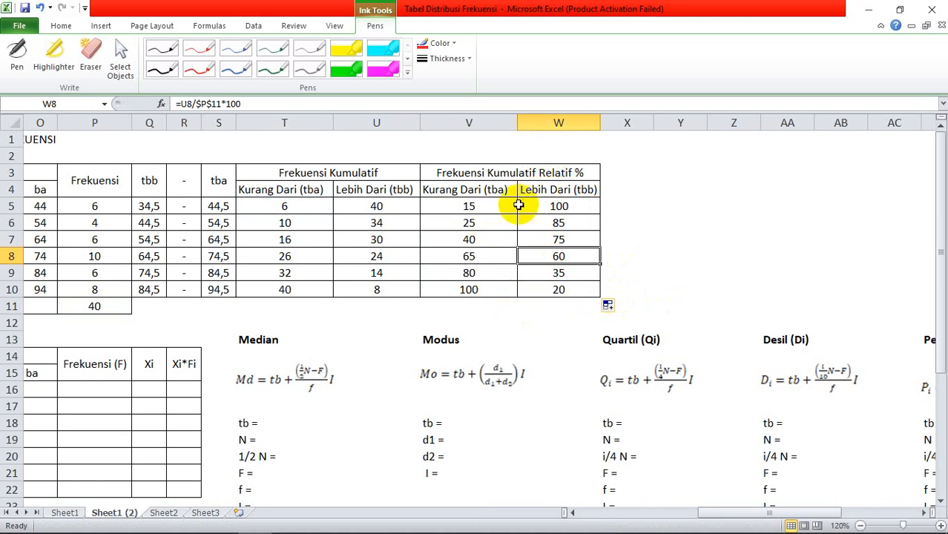
Step: Review the completed frequency distribution table and examine the empty Mean table and the mean formula beneath it
{"action": "left_click", "coordinate": [715, 491]}
{"action": "left_click_drag", "start_coordinate": [717, 510], "coordinate": [649, 525]}
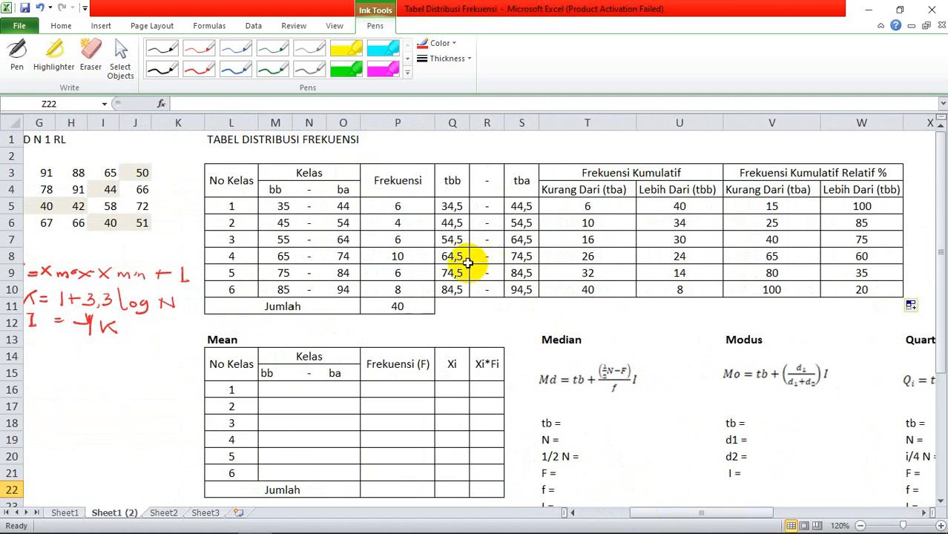
{"action": "scroll", "coordinate": [234, 350], "scroll_direction": "down", "scroll_amount": 1}
{"action": "scroll", "coordinate": [252, 349], "scroll_direction": "up", "scroll_amount": 1}
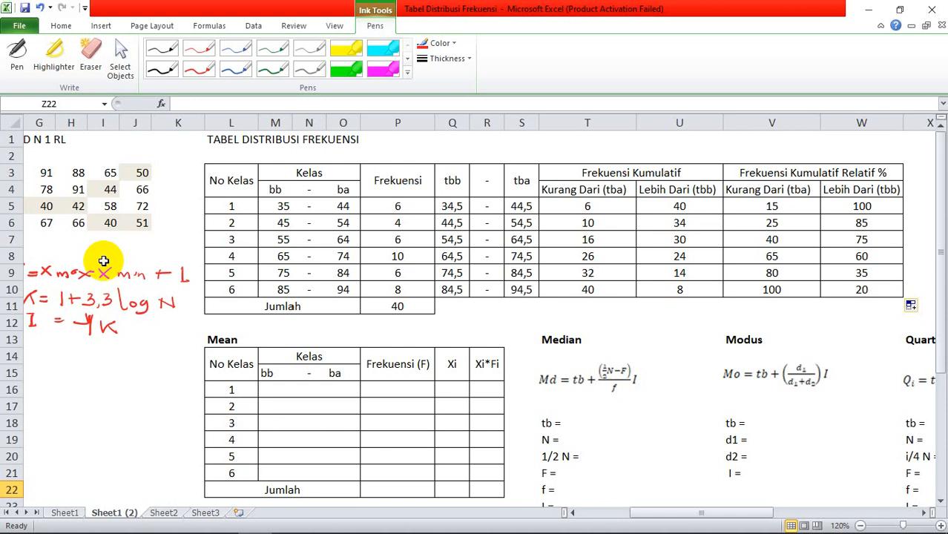
{"action": "left_click", "coordinate": [103, 271]}
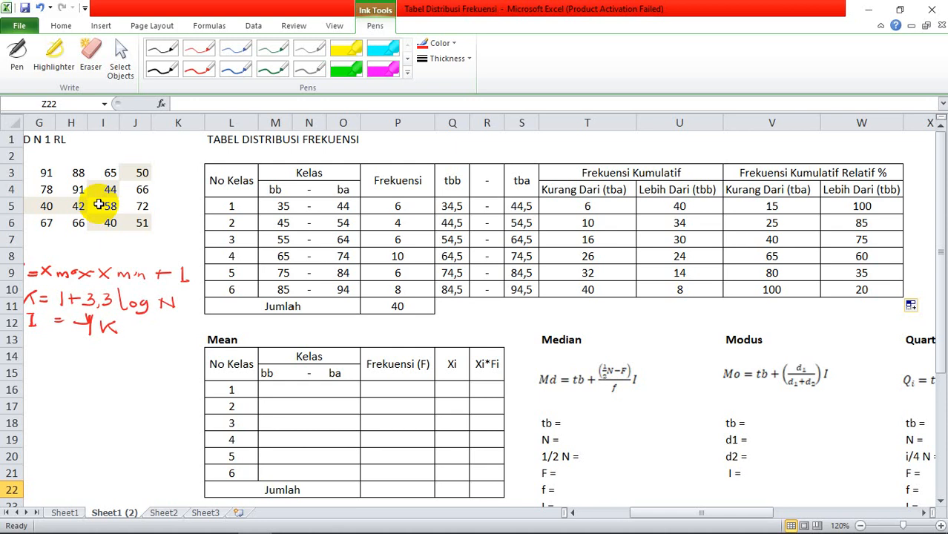
{"action": "scroll", "coordinate": [189, 319], "scroll_direction": "down", "scroll_amount": 1}
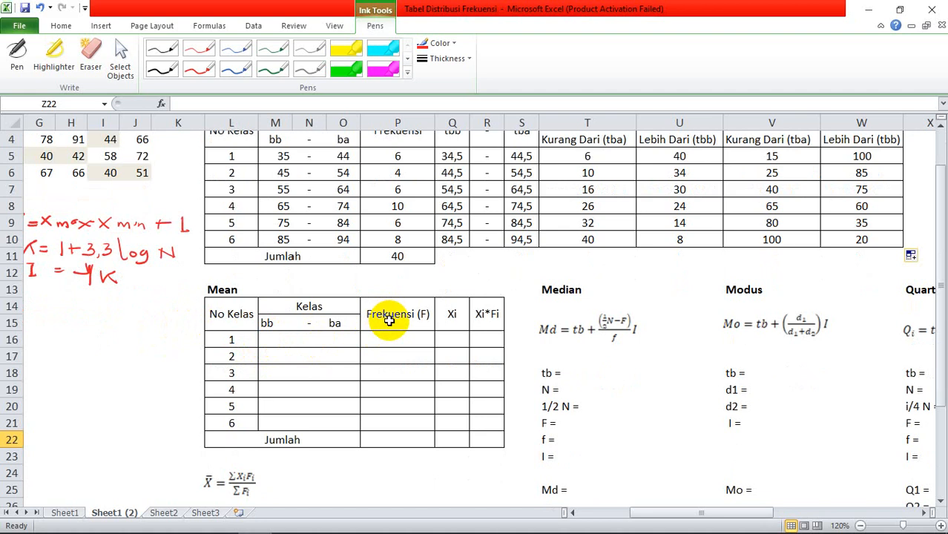
{"action": "scroll", "coordinate": [368, 345], "scroll_direction": "down", "scroll_amount": 1}
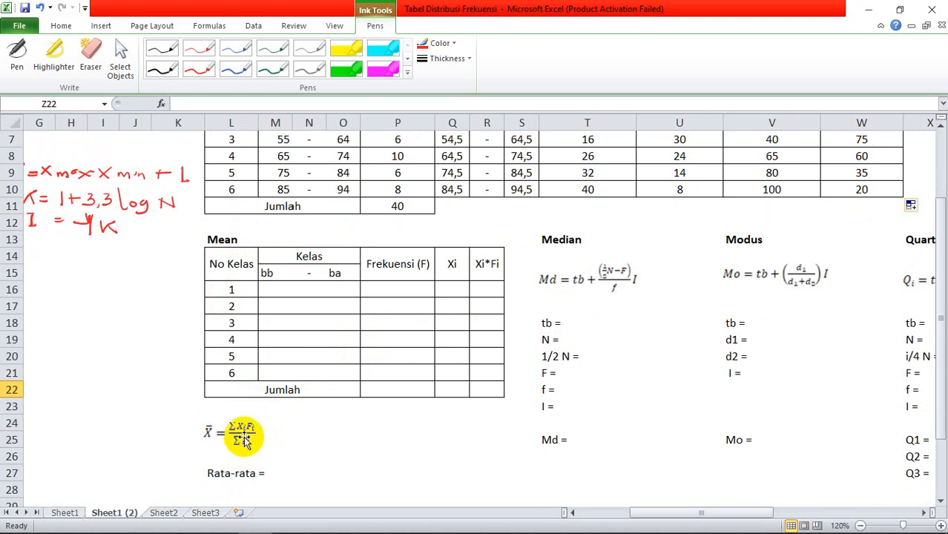
{"action": "scroll", "coordinate": [304, 278], "scroll_direction": "up", "scroll_amount": 2}
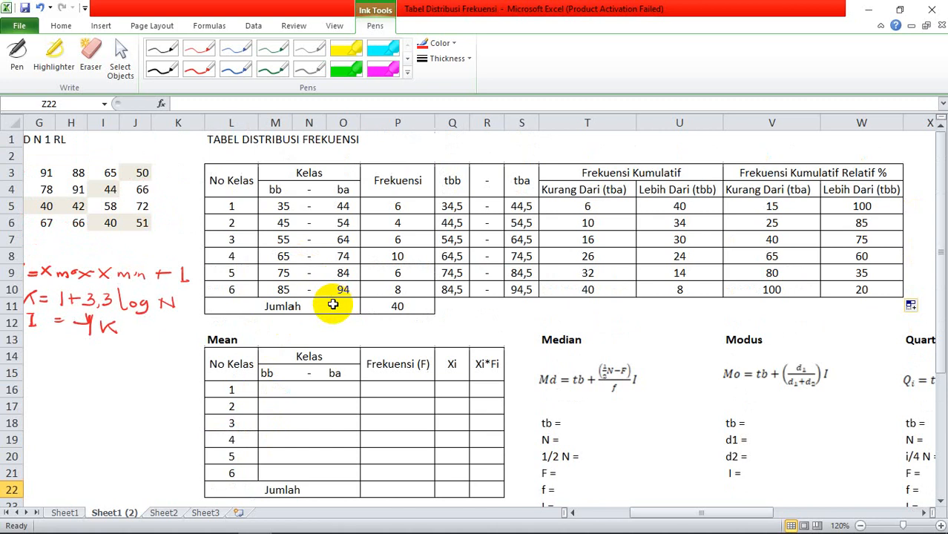
{"action": "scroll", "coordinate": [270, 382], "scroll_direction": "down", "scroll_amount": 1}
{"action": "scroll", "coordinate": [316, 230], "scroll_direction": "up", "scroll_amount": 1}
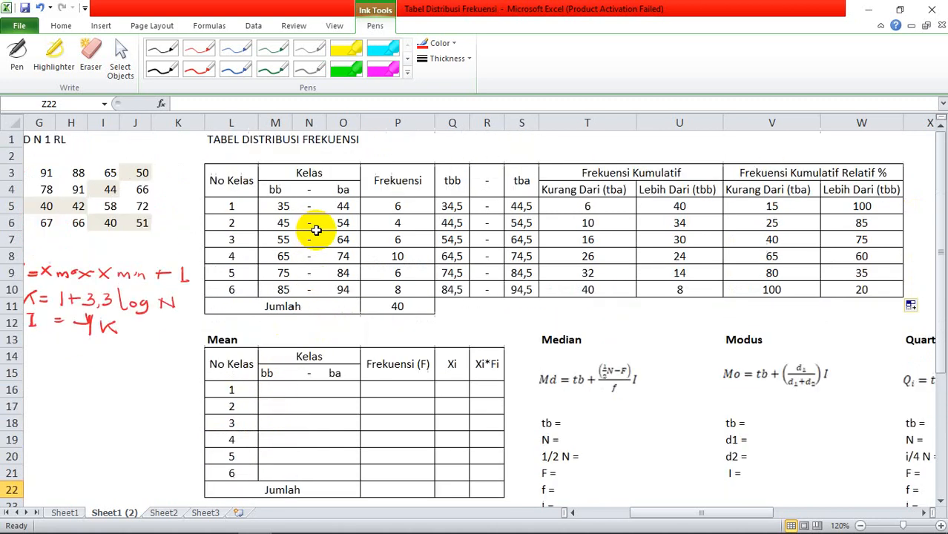
Step: Copy the class limits M5:O10 into the Kelas columns of the Mean table, starting at M16
{"action": "left_click_drag", "start_coordinate": [285, 206], "coordinate": [353, 285]}
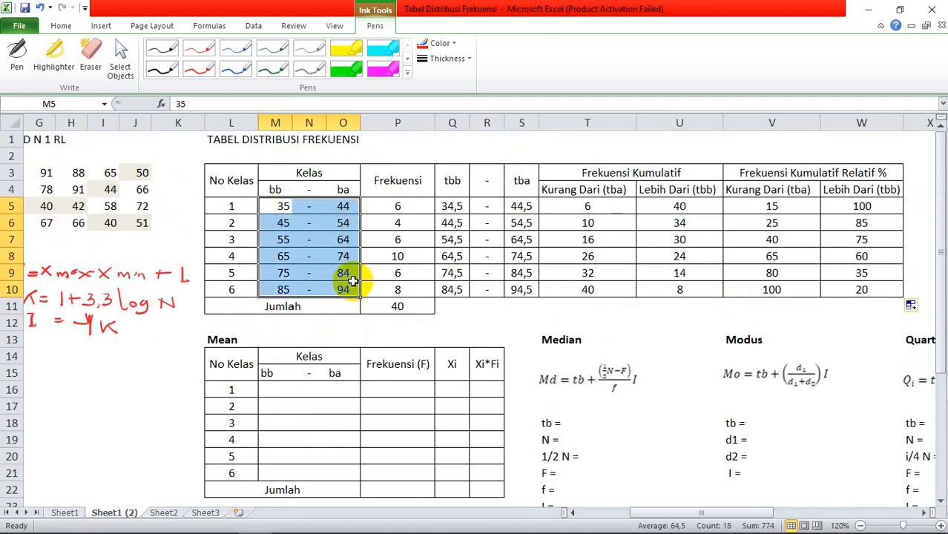
{"action": "key", "text": "ctrl+c"}
{"action": "left_click", "coordinate": [268, 388]}
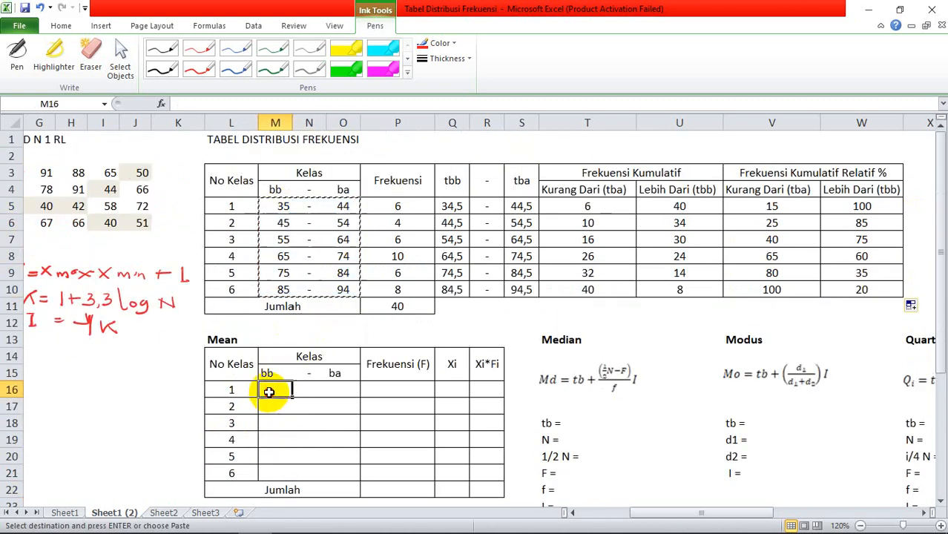
{"action": "key", "text": "ctrl+v"}
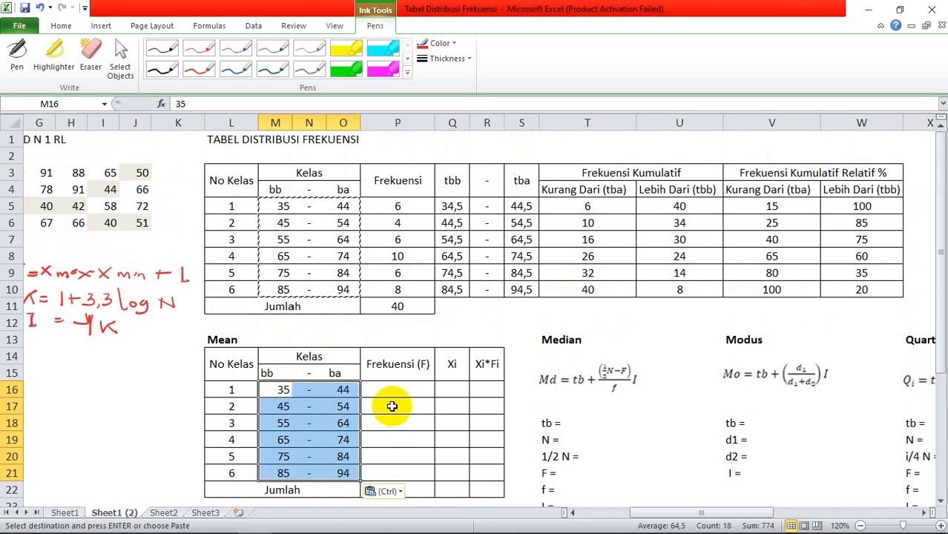
Step: Try copying the class frequencies P5:P10 into the Mean table's Frekuensi (F) column, and clear the pasted cells
{"action": "scroll", "coordinate": [390, 408], "scroll_direction": "down", "scroll_amount": 1}
{"action": "left_click_drag", "start_coordinate": [404, 156], "coordinate": [402, 237]}
{"action": "key", "text": "ctrl+c"}
{"action": "left_click", "coordinate": [392, 338]}
{"action": "key", "text": "ctrl+v"}
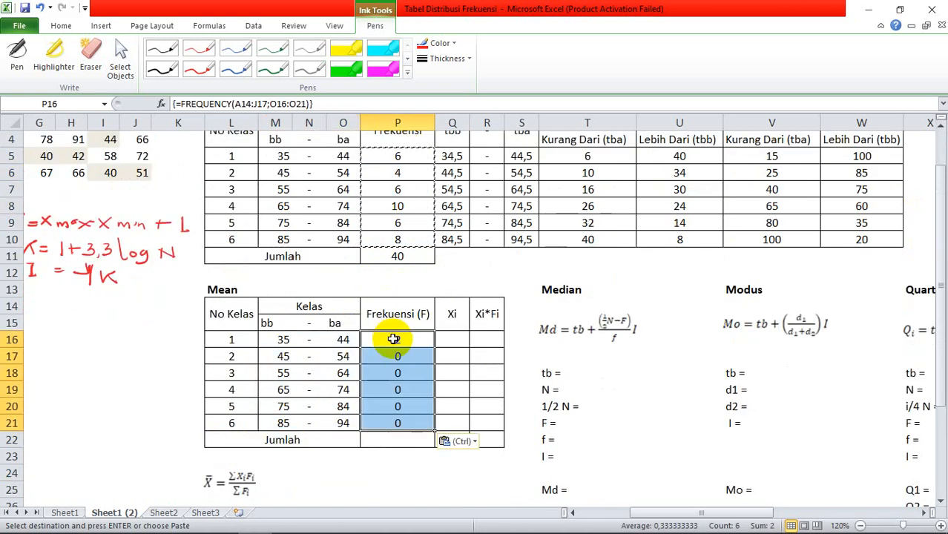
{"action": "key", "text": "Delete"}
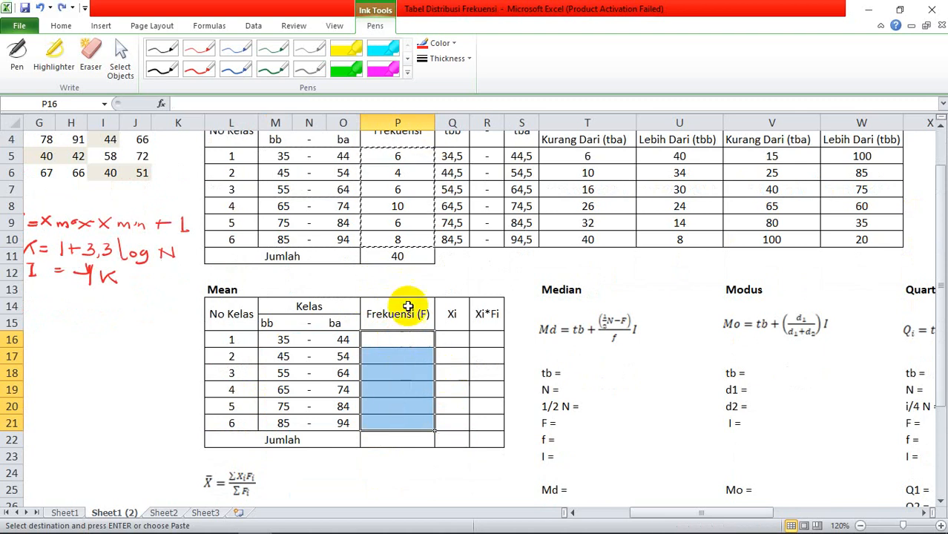
Step: Link the Mean table's Frekuensi (F) cell P16 to P5 with =P5 and fill it down to P21
{"action": "left_click", "coordinate": [411, 345]}
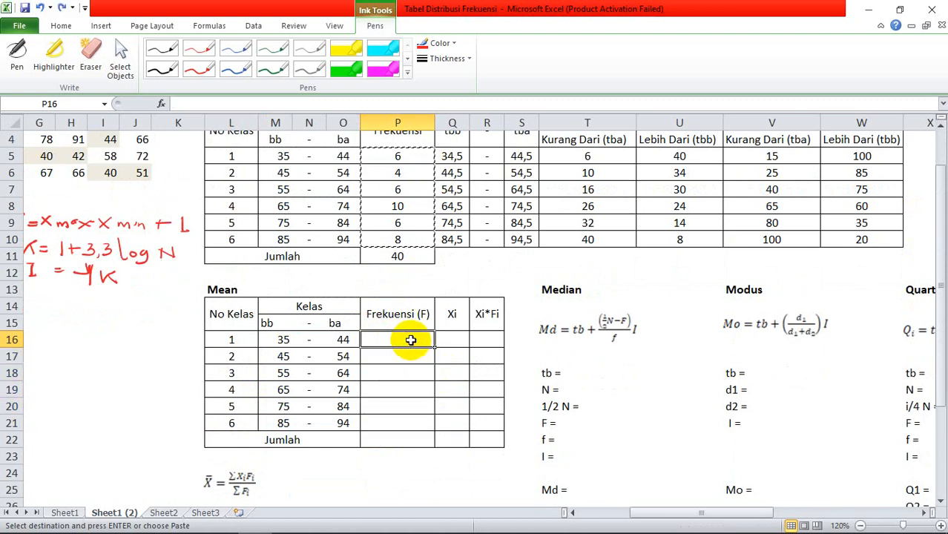
{"action": "type", "text": "="}
{"action": "left_click", "coordinate": [395, 155]}
{"action": "key", "text": "Return"}
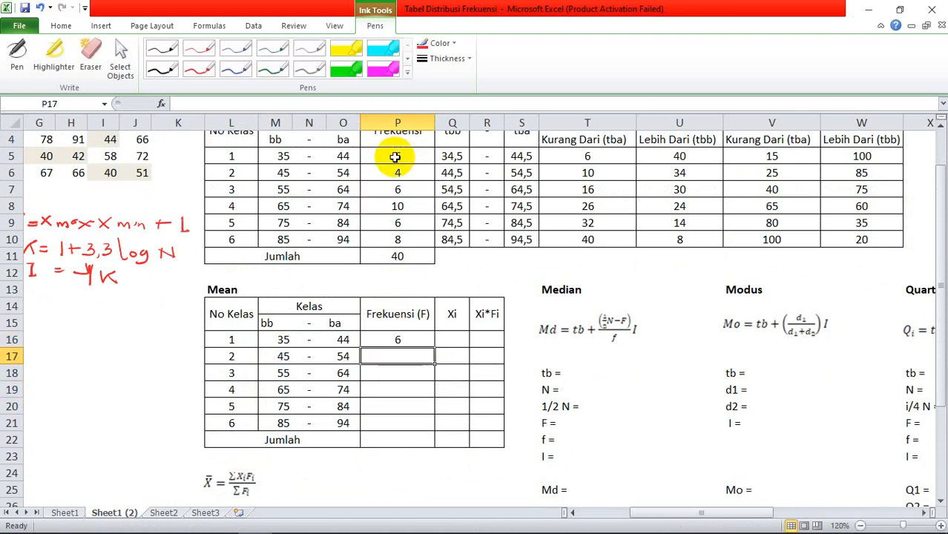
{"action": "left_click", "coordinate": [430, 341]}
{"action": "left_click_drag", "start_coordinate": [433, 346], "coordinate": [432, 424]}
Step: Calculate the class midpoints in the Mean table's Xi column with =(M16+O16)/2 in Q16 and fill the formula down to Q21
{"action": "left_click", "coordinate": [461, 341]}
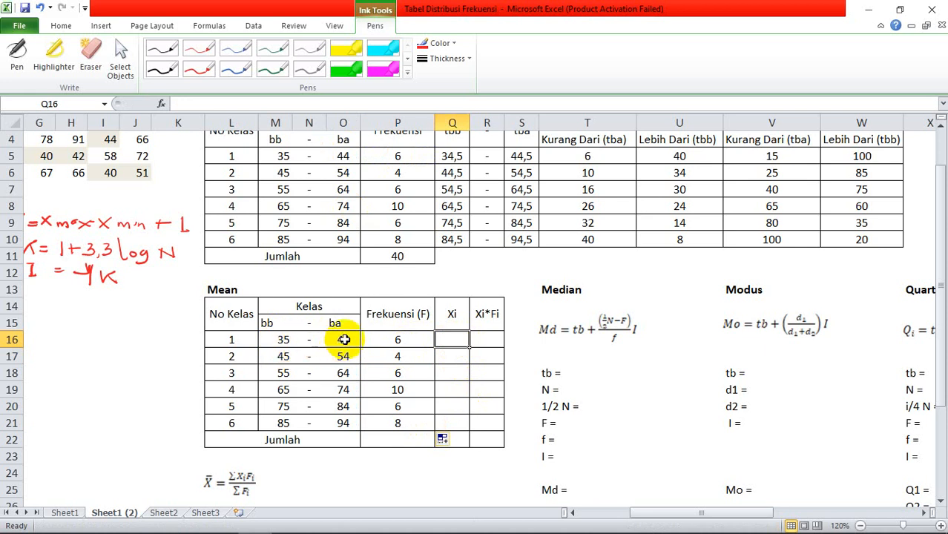
{"action": "type", "text": "="}
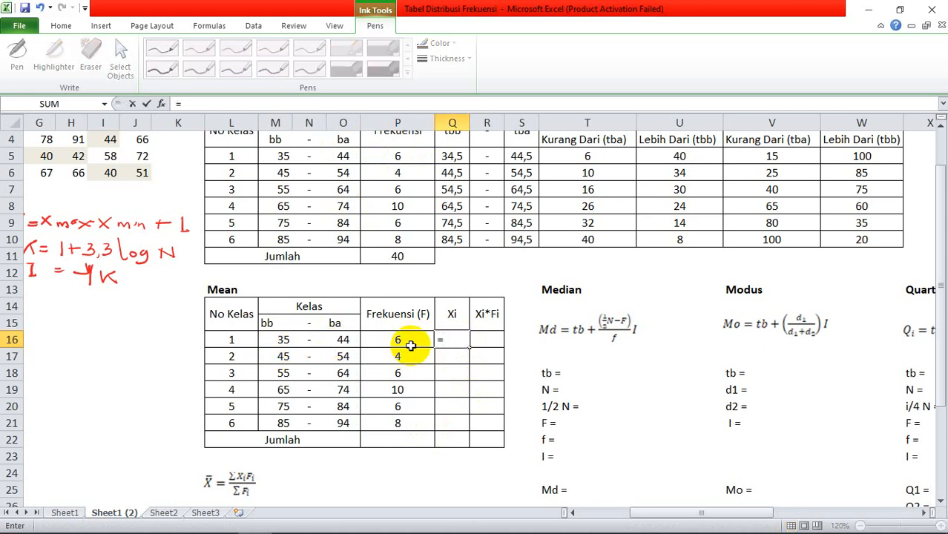
{"action": "type", "text": "("}
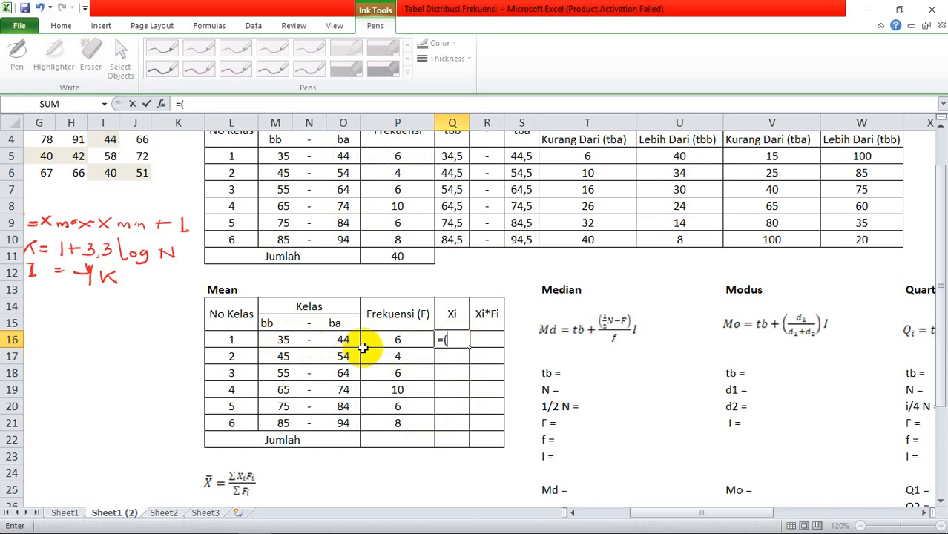
{"action": "left_click", "coordinate": [282, 342]}
{"action": "type", "text": "+"}
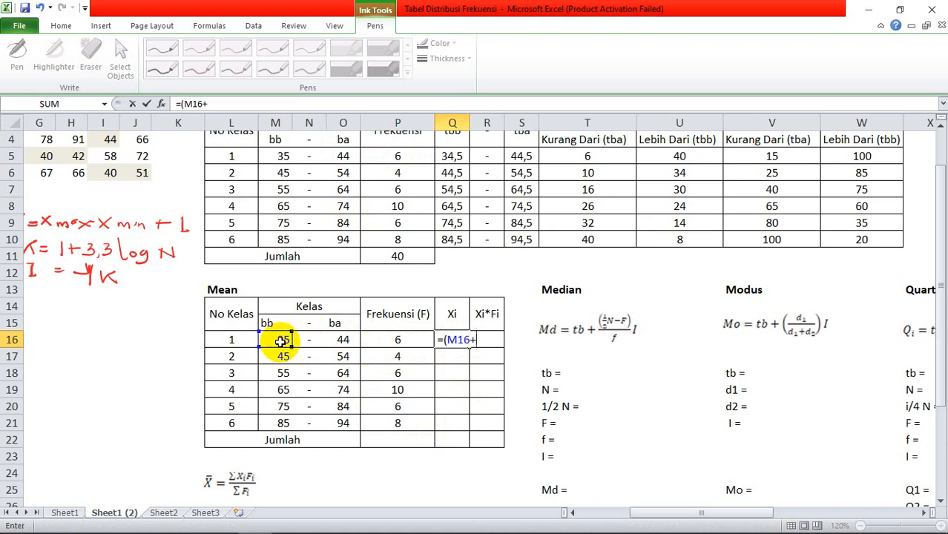
{"action": "left_click", "coordinate": [345, 341]}
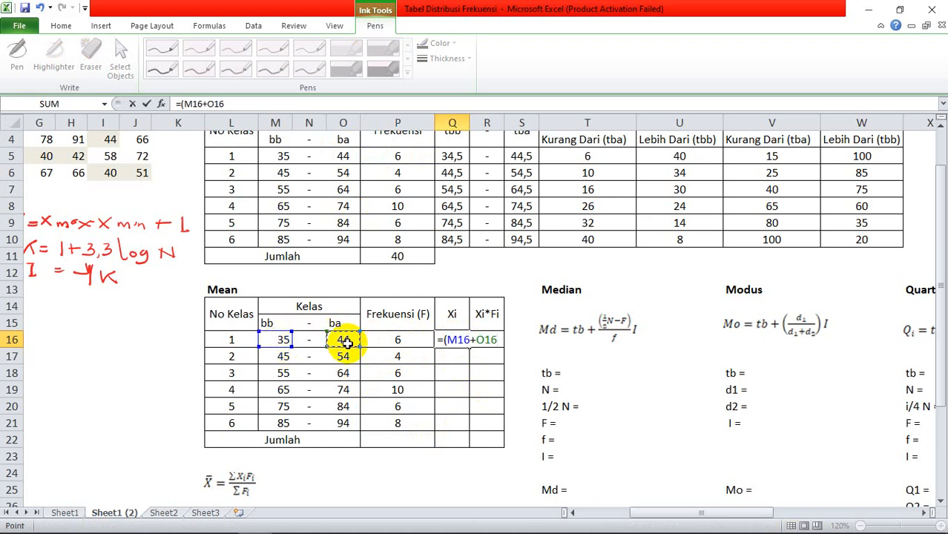
{"action": "type", "text": ")/2"}
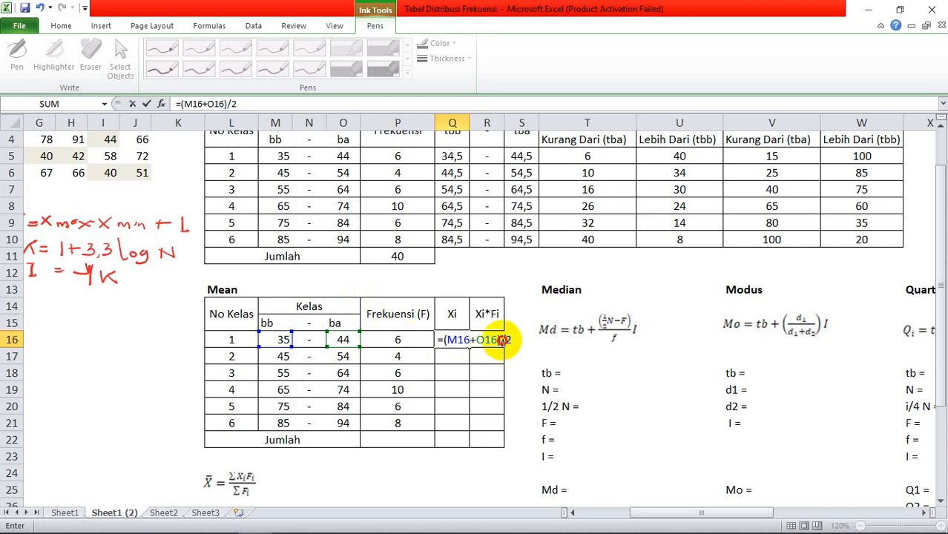
{"action": "left_click_drag", "start_coordinate": [501, 340], "coordinate": [445, 342]}
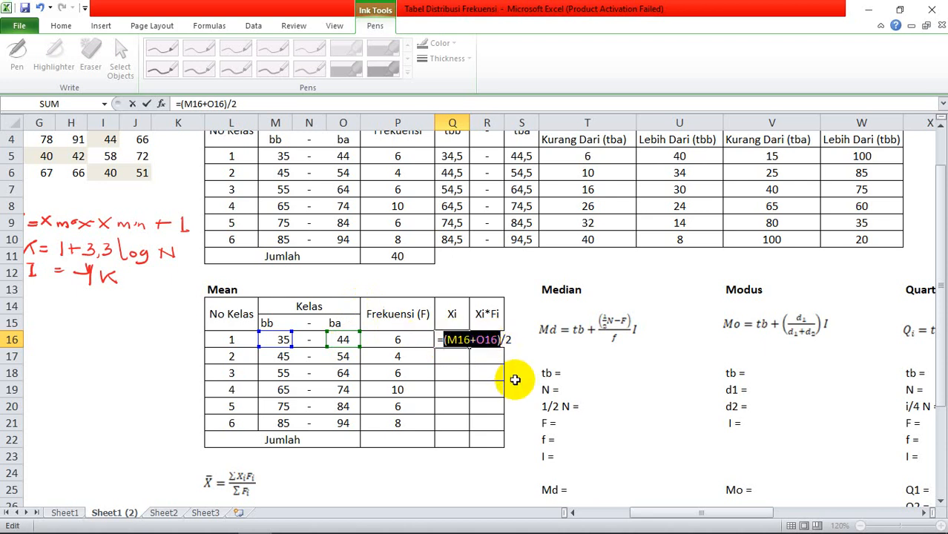
{"action": "key", "text": "Return"}
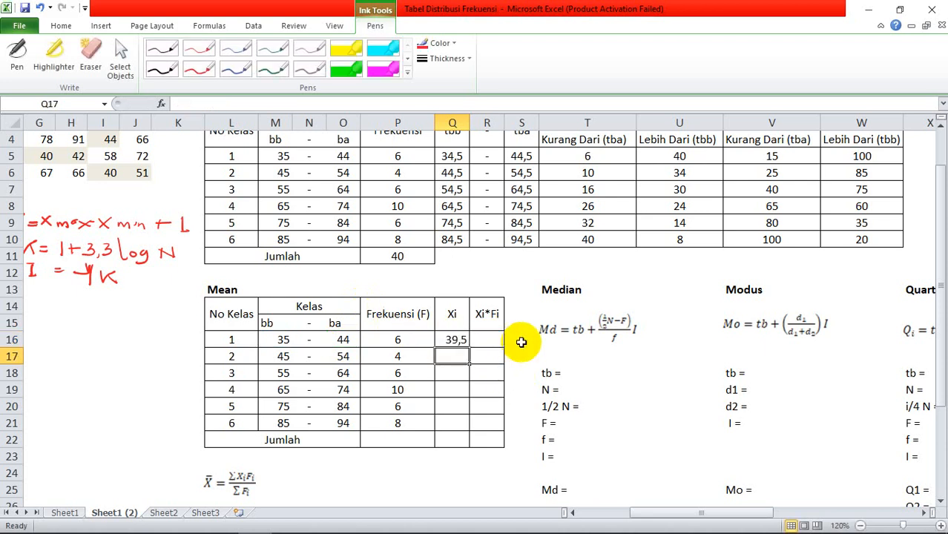
{"action": "left_click", "coordinate": [456, 340]}
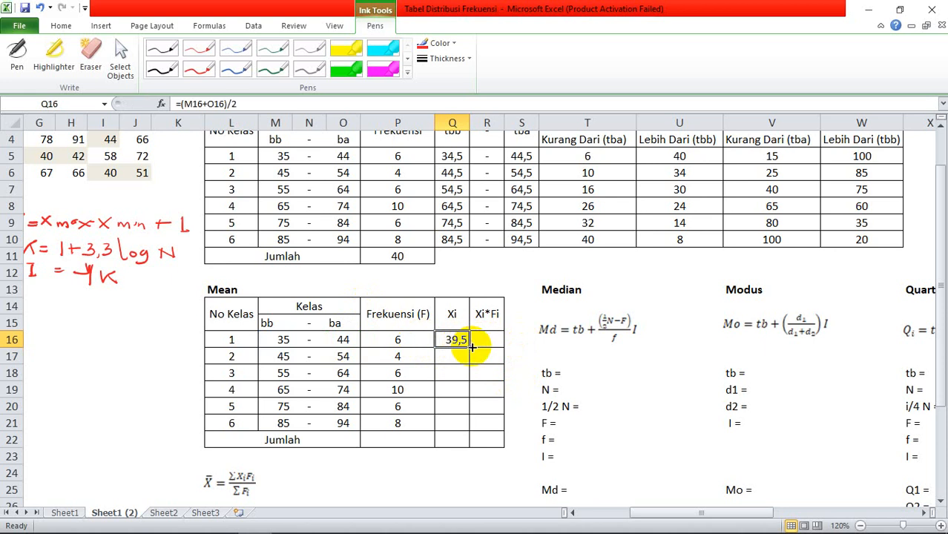
{"action": "left_click_drag", "start_coordinate": [469, 348], "coordinate": [465, 426]}
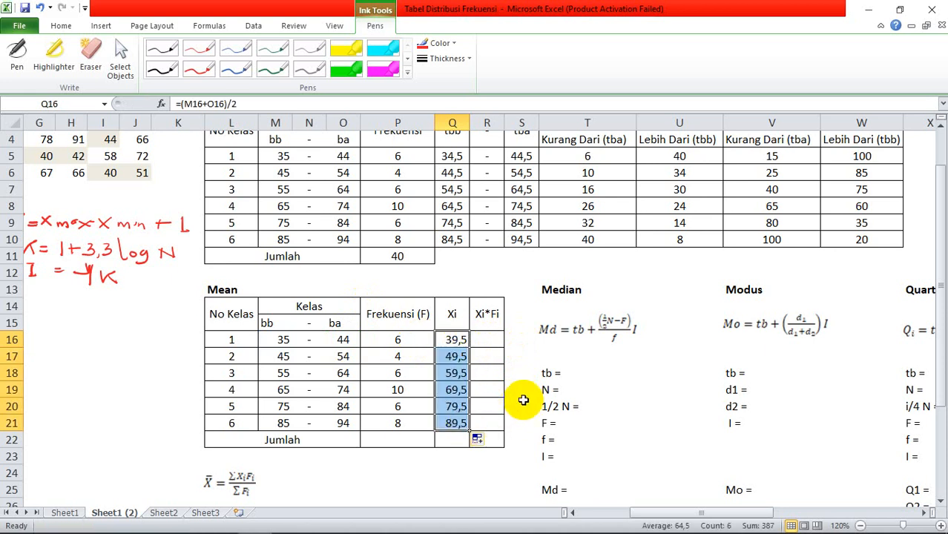
Step: Compute the Xi*Fi column of the Mean table with =Q16*P16 in R16 and fill it down to R21
{"action": "left_click", "coordinate": [486, 338]}
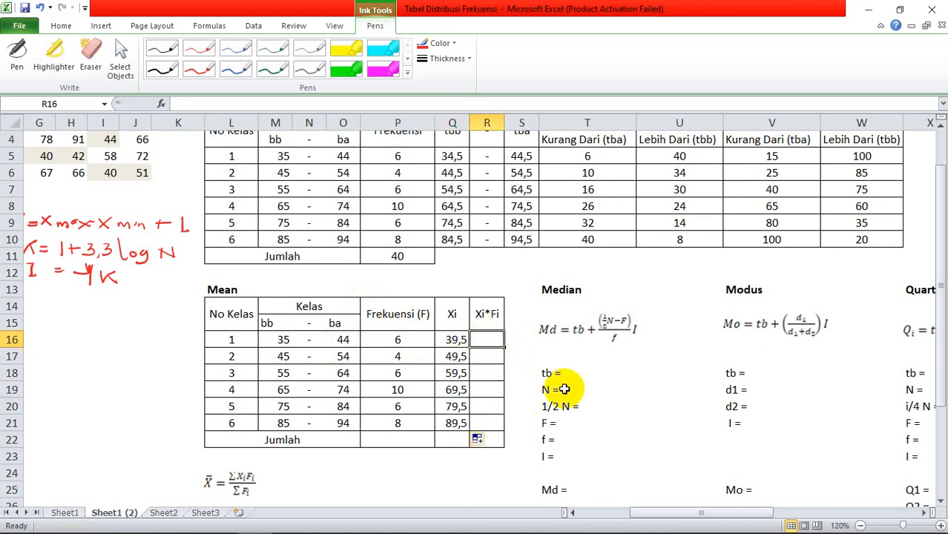
{"action": "type", "text": "="}
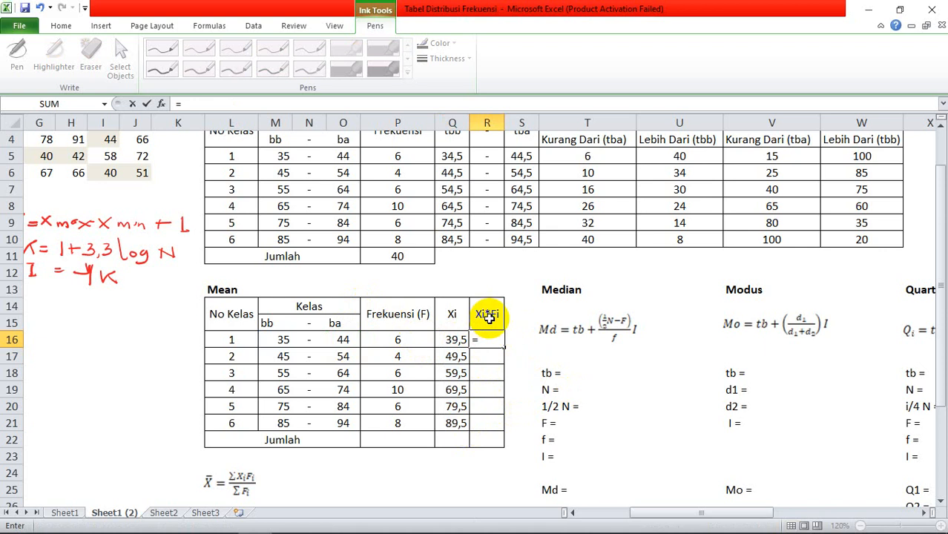
{"action": "left_click", "coordinate": [454, 340]}
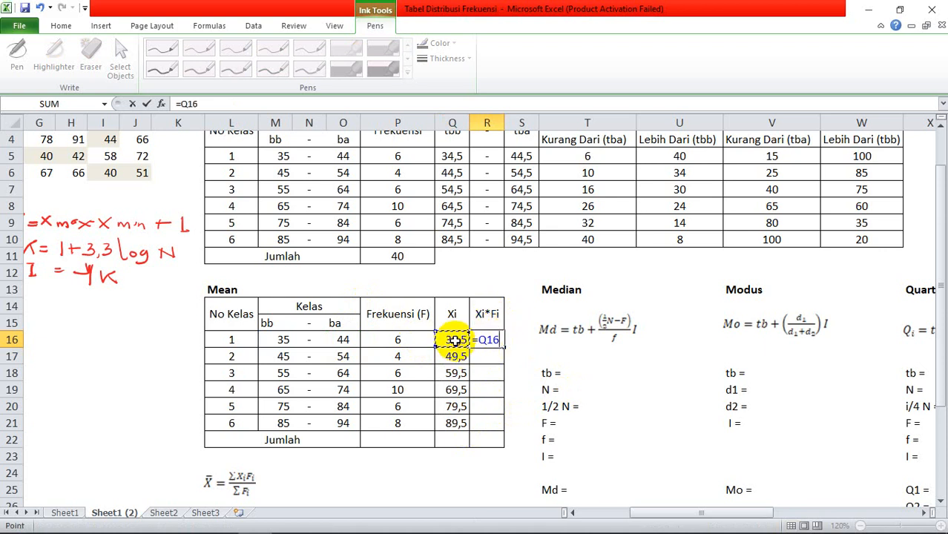
{"action": "type", "text": "*"}
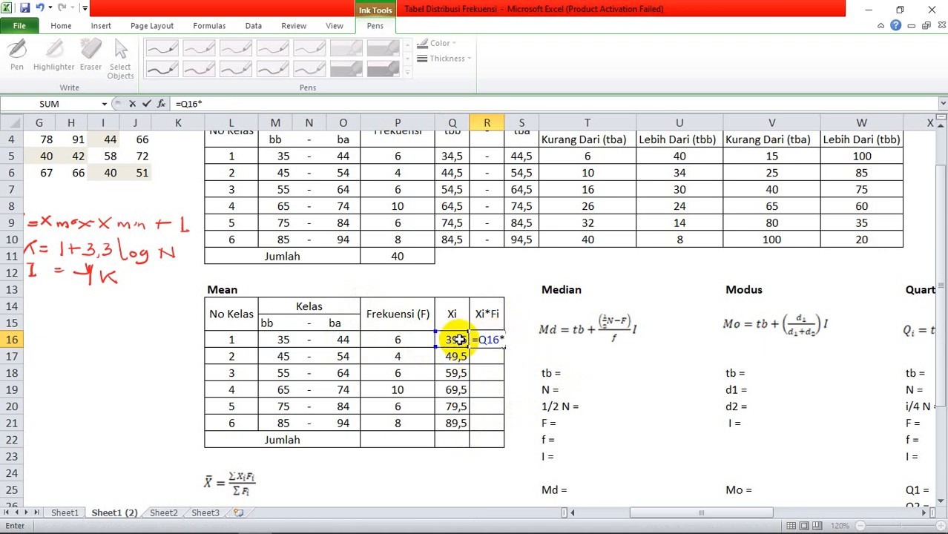
{"action": "left_click", "coordinate": [402, 339]}
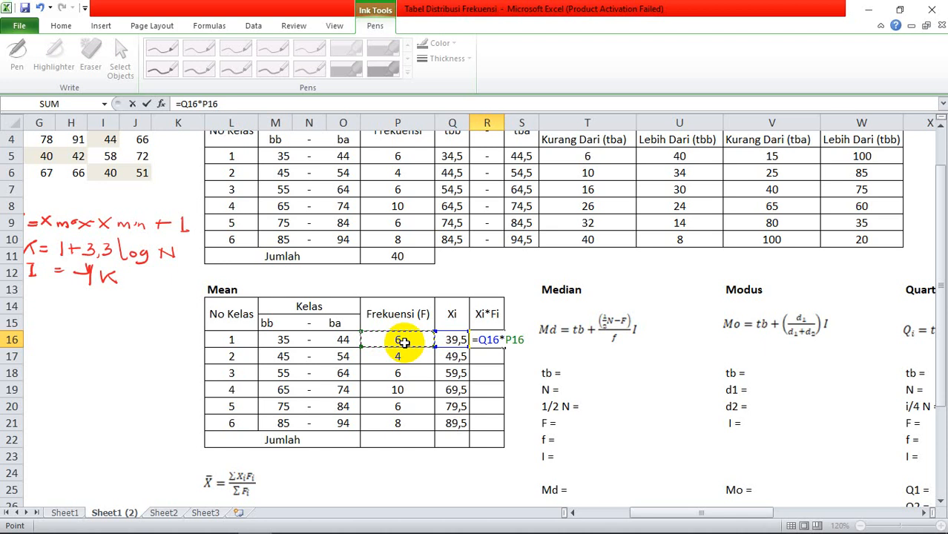
{"action": "key", "text": "Return"}
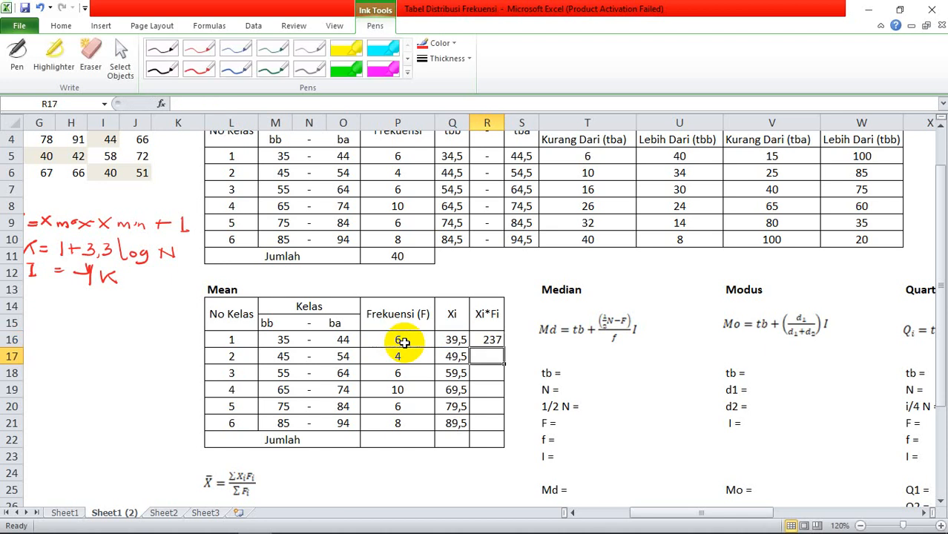
{"action": "left_click", "coordinate": [494, 344]}
{"action": "left_click_drag", "start_coordinate": [503, 348], "coordinate": [504, 429]}
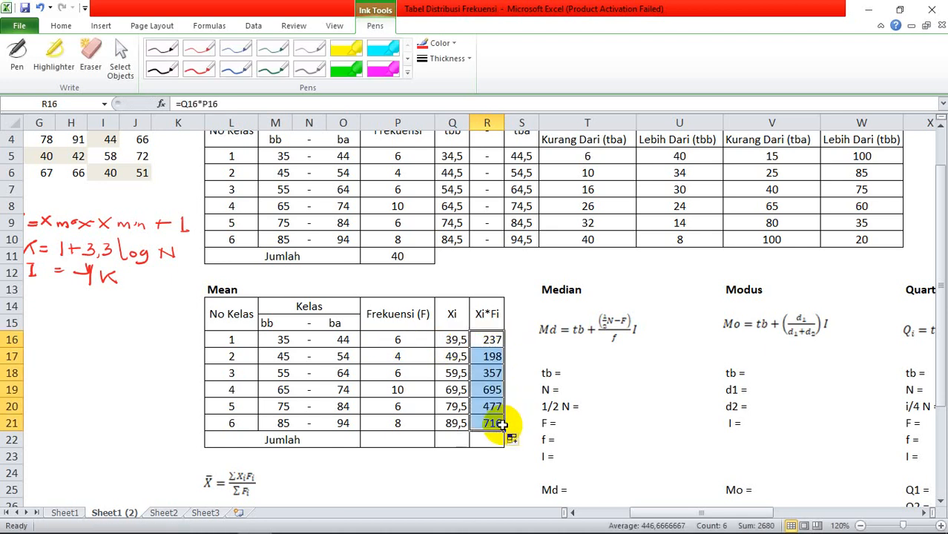
Step: Total the Mean table's Frekuensi (F) column in the Jumlah row with =SUM(P16:P21) in P22
{"action": "left_click", "coordinate": [489, 442]}
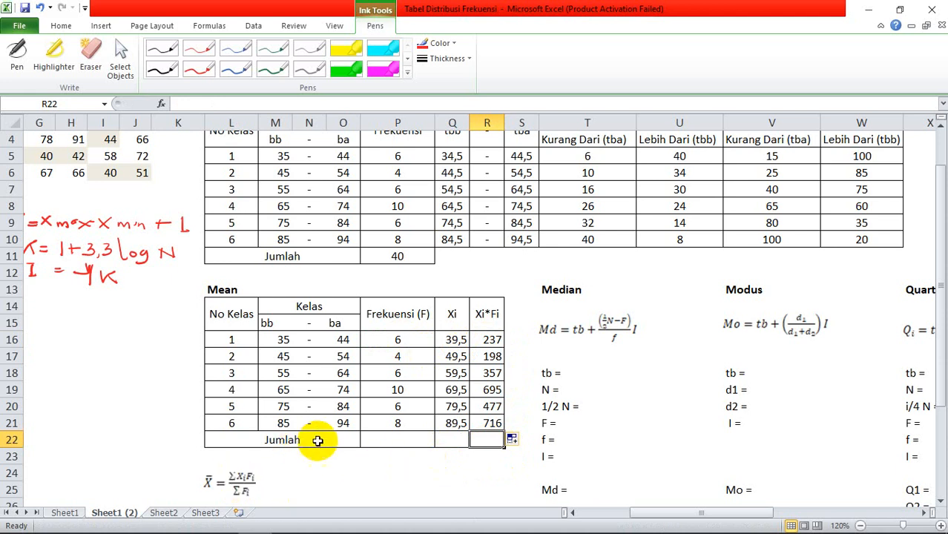
{"action": "left_click", "coordinate": [381, 441]}
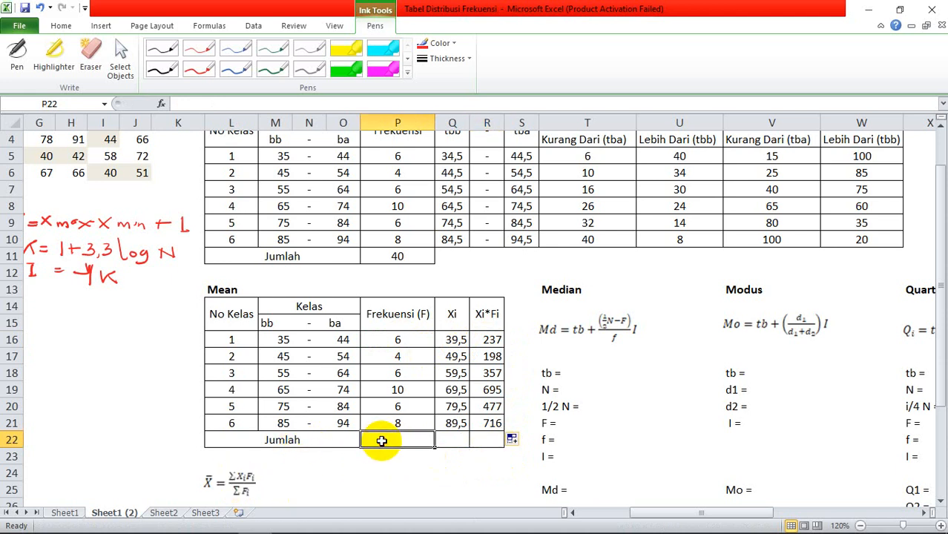
{"action": "type", "text": "=sum"}
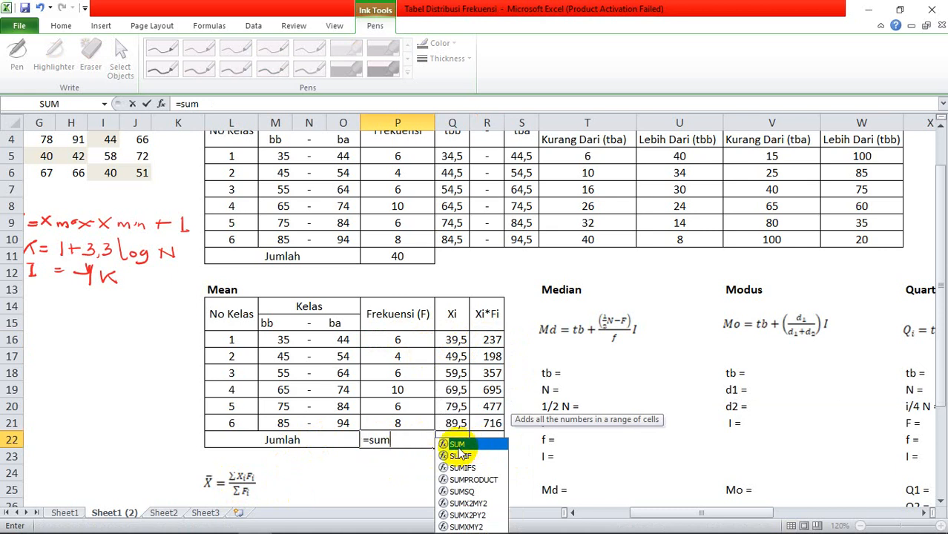
{"action": "double_click", "coordinate": [461, 445]}
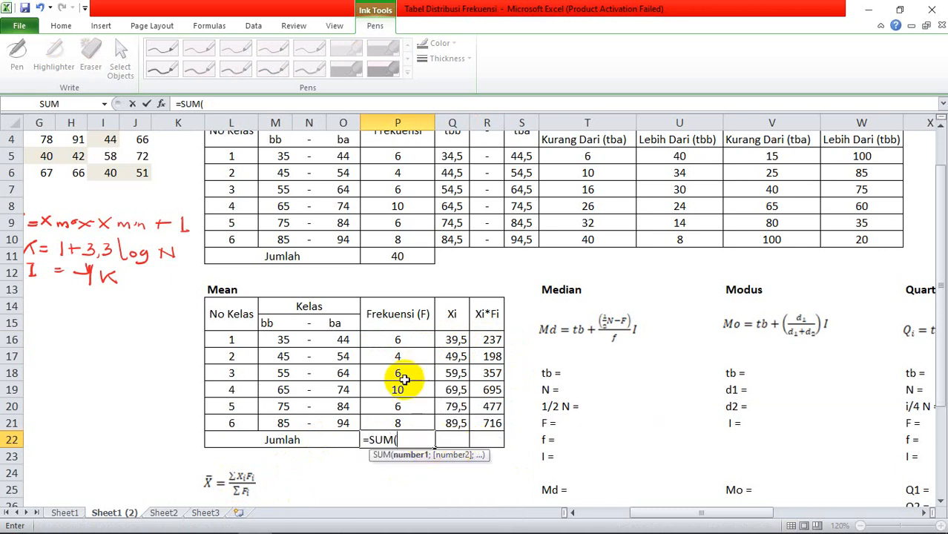
{"action": "left_click_drag", "start_coordinate": [405, 338], "coordinate": [401, 423]}
{"action": "key", "text": "Return"}
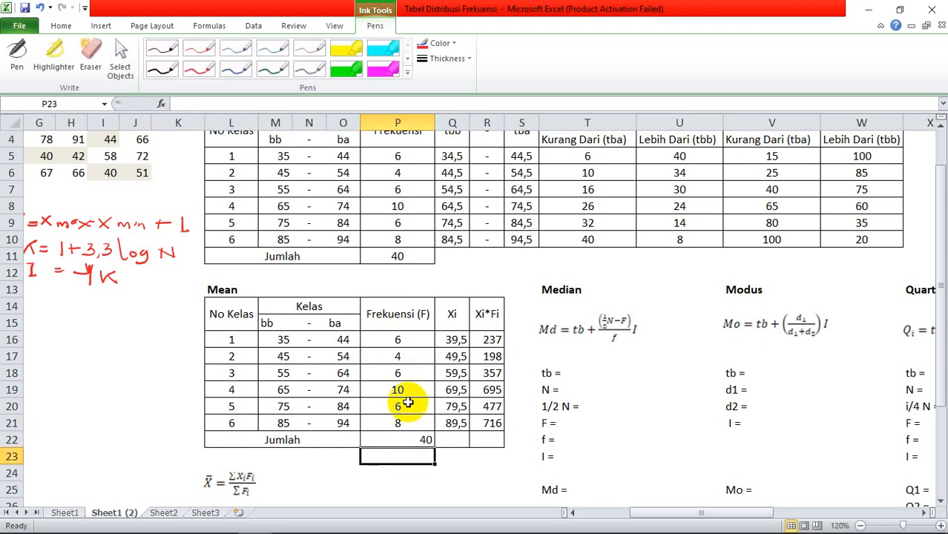
Step: Extend the P22 sum formula across to R22 to total Xi*Fi, and clear the unneeded Xi total in Q22
{"action": "left_click", "coordinate": [487, 440]}
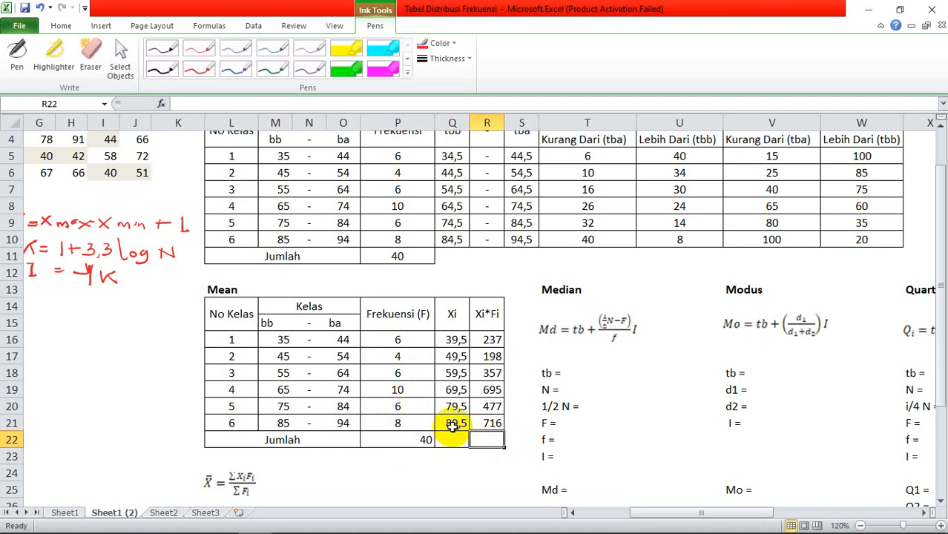
{"action": "left_click", "coordinate": [423, 442]}
{"action": "key", "text": "ctrl+c"}
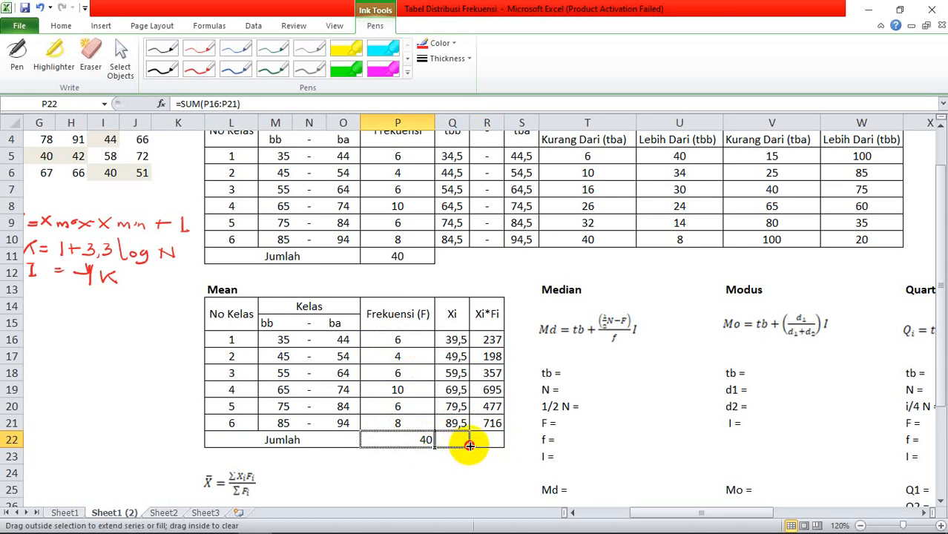
{"action": "left_click_drag", "start_coordinate": [469, 445], "coordinate": [490, 445]}
{"action": "left_click", "coordinate": [452, 441]}
{"action": "key", "text": "Delete"}
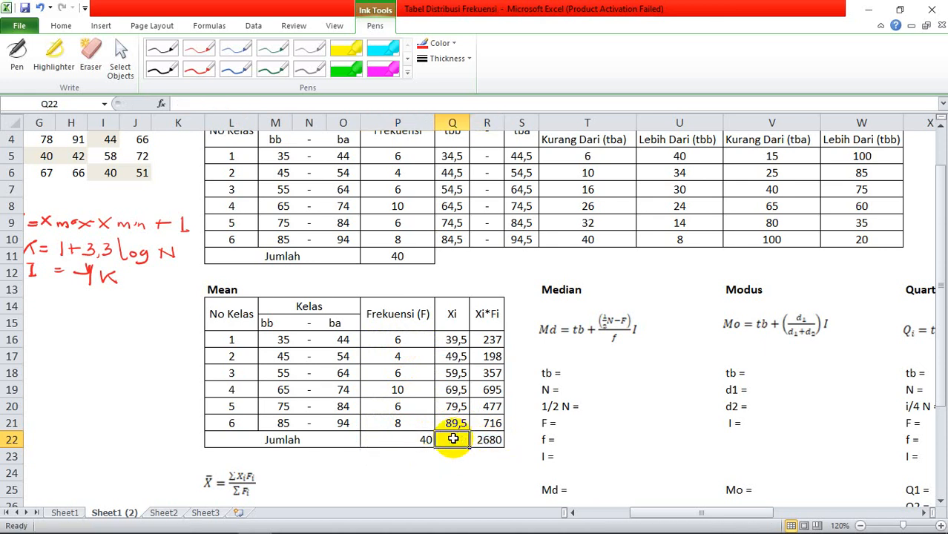
Step: Calculate the mean beside the Rata-rata label in N27 with =R22/P22
{"action": "scroll", "coordinate": [467, 445], "scroll_direction": "down", "scroll_amount": 1}
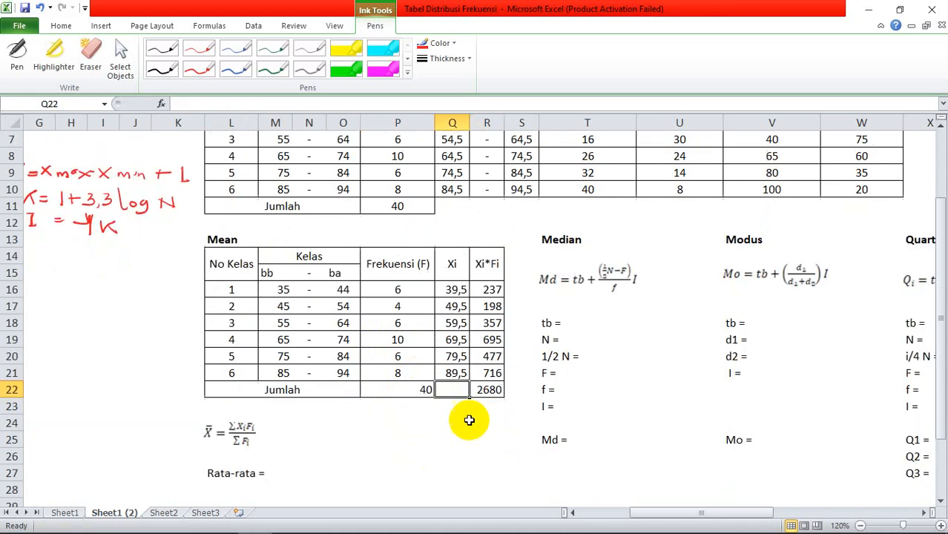
{"action": "left_click", "coordinate": [288, 436]}
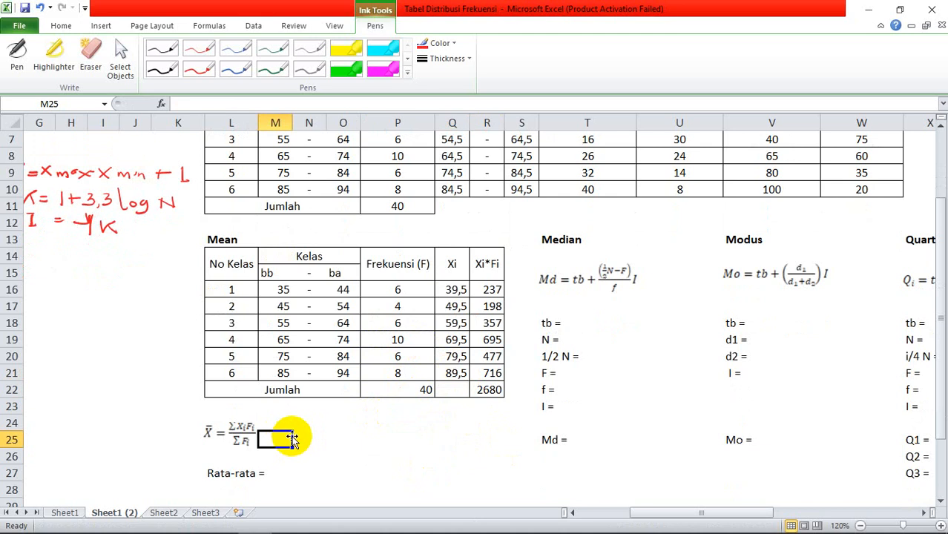
{"action": "left_click", "coordinate": [305, 429]}
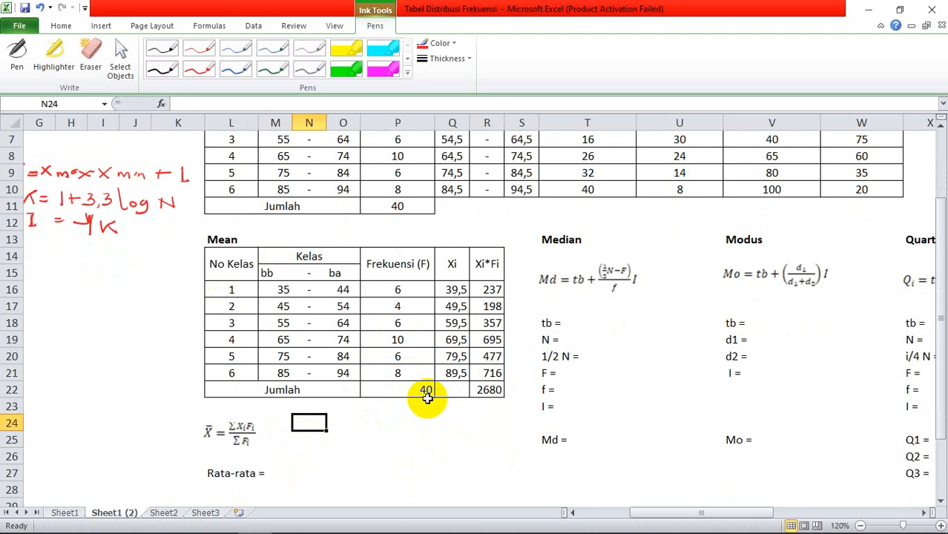
{"action": "left_click", "coordinate": [301, 472]}
{"action": "left_click", "coordinate": [282, 476]}
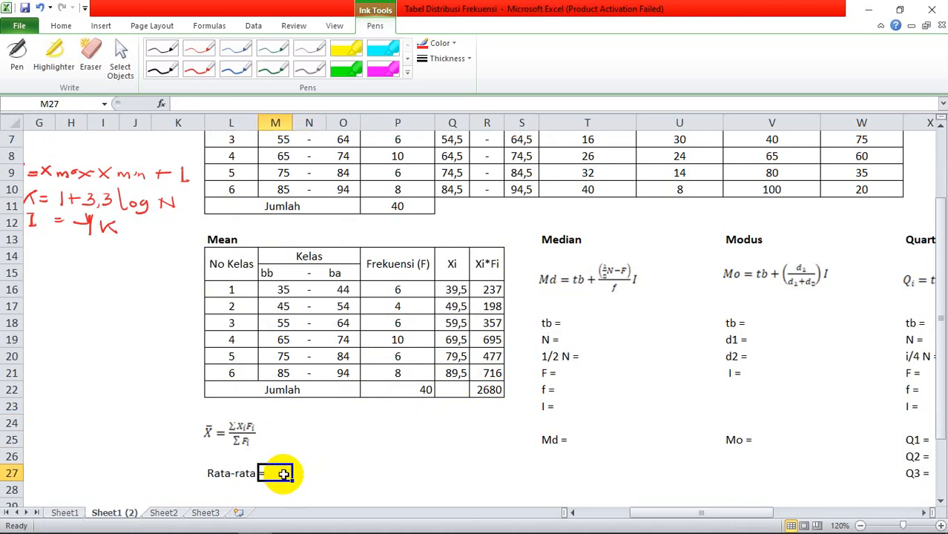
{"action": "left_click", "coordinate": [307, 473]}
{"action": "type", "text": "="}
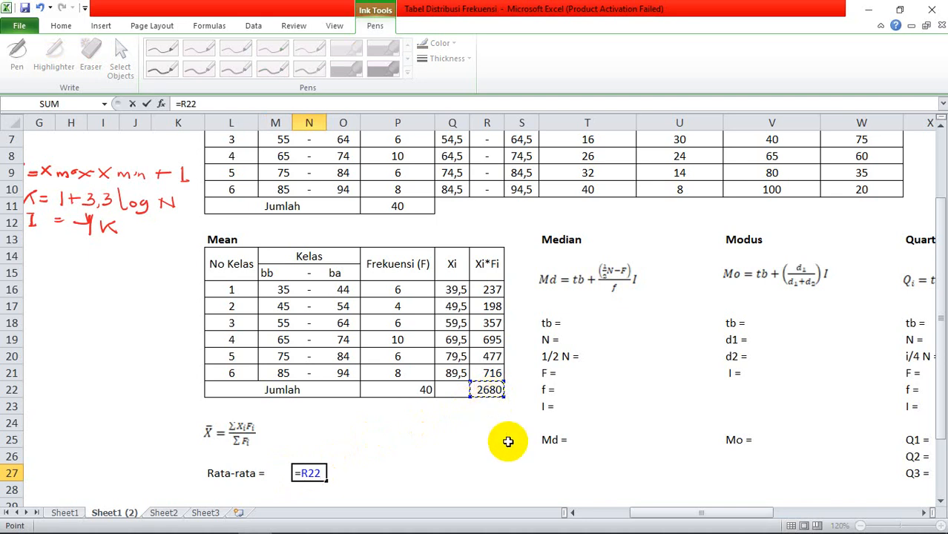
{"action": "left_click", "coordinate": [410, 388]}
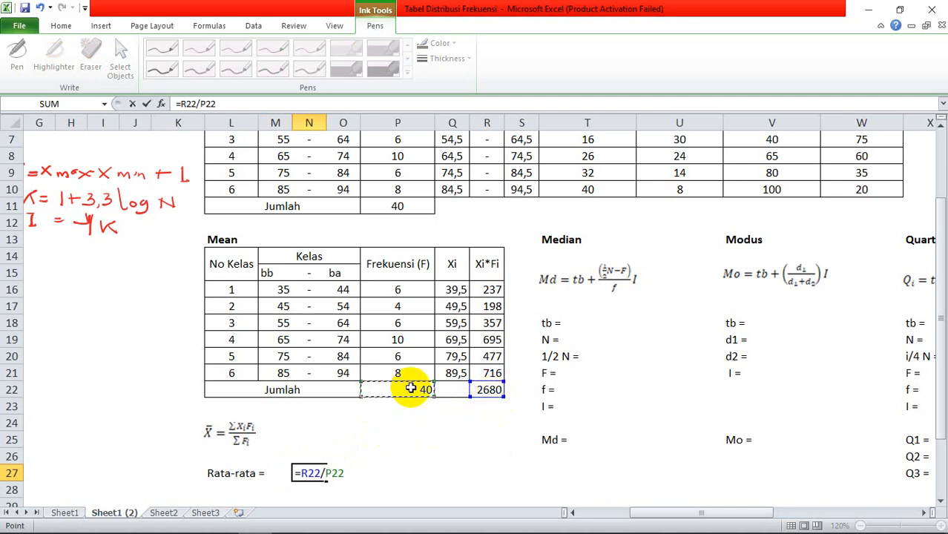
{"action": "key", "text": "Return"}
Step: Format the Rata-rata value in N27 to show two decimal places
{"action": "left_click", "coordinate": [307, 472]}
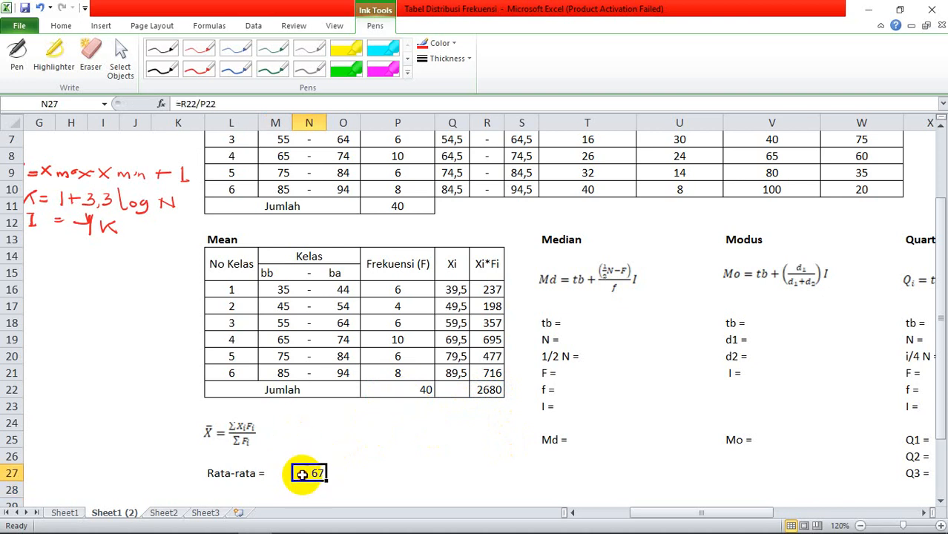
{"action": "left_click", "coordinate": [62, 27]}
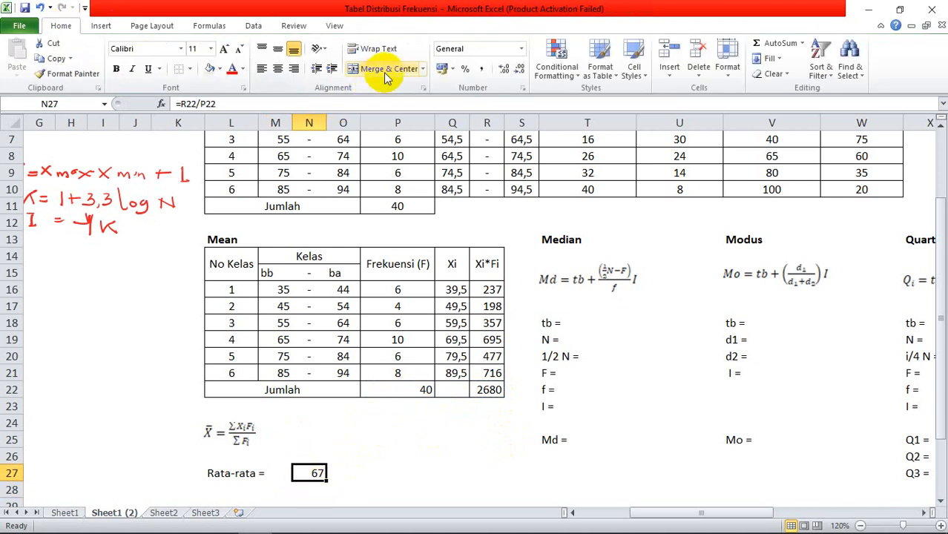
{"action": "left_click", "coordinate": [503, 70]}
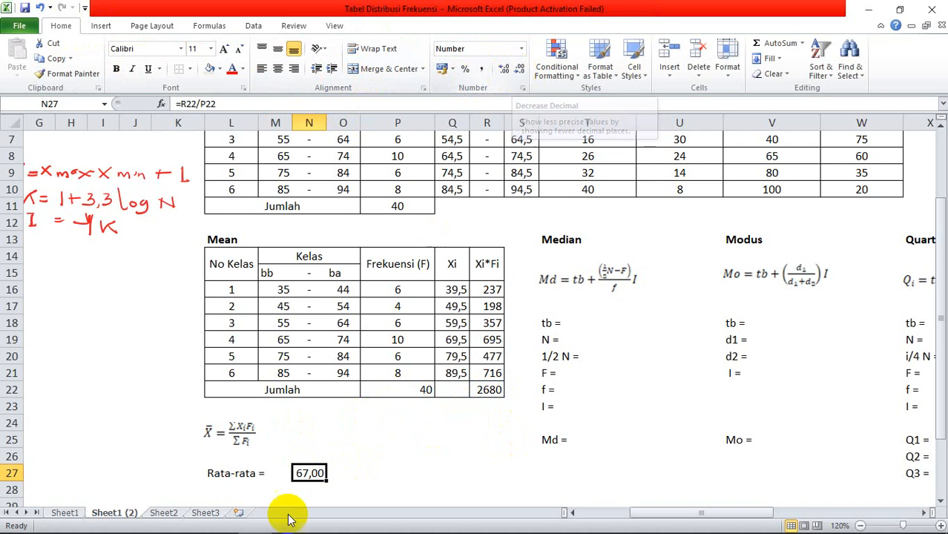
{"action": "left_click", "coordinate": [311, 493]}
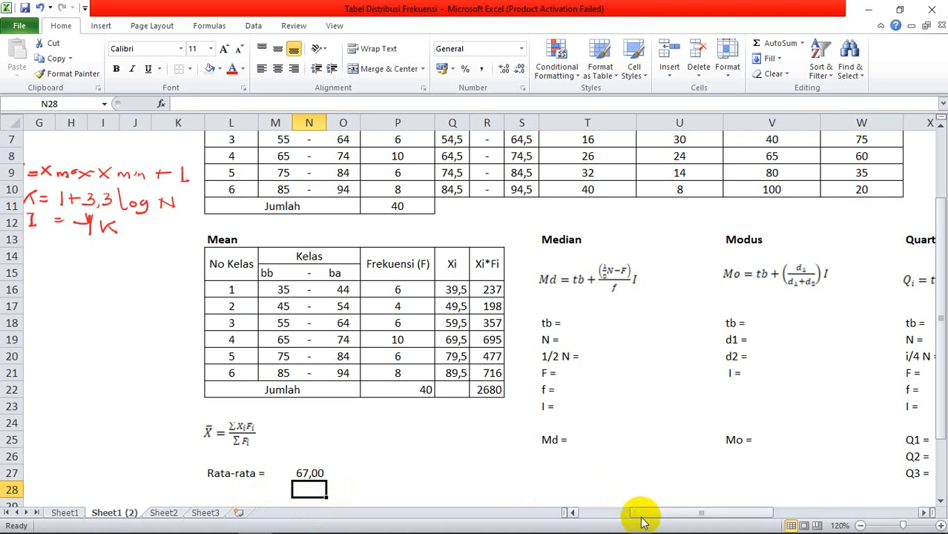
Step: Calculate the average of the raw student scores in N28, below the Rata-rata value, with =AVERAGE(Data_Siswa)
{"action": "left_click_drag", "start_coordinate": [634, 514], "coordinate": [628, 516]}
{"action": "scroll", "coordinate": [165, 199], "scroll_direction": "up", "scroll_amount": 2}
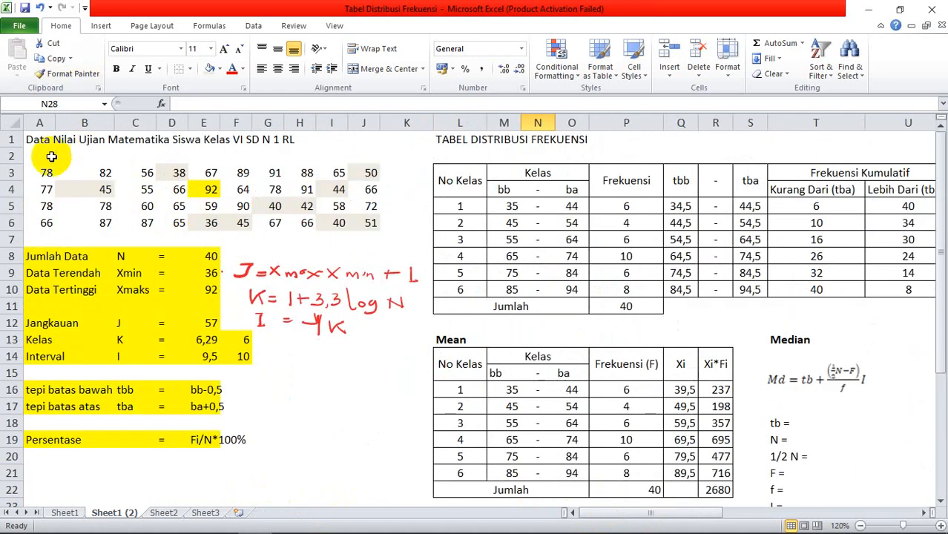
{"action": "left_click_drag", "start_coordinate": [45, 172], "coordinate": [348, 216]}
{"action": "scroll", "coordinate": [493, 319], "scroll_direction": "down", "scroll_amount": 9}
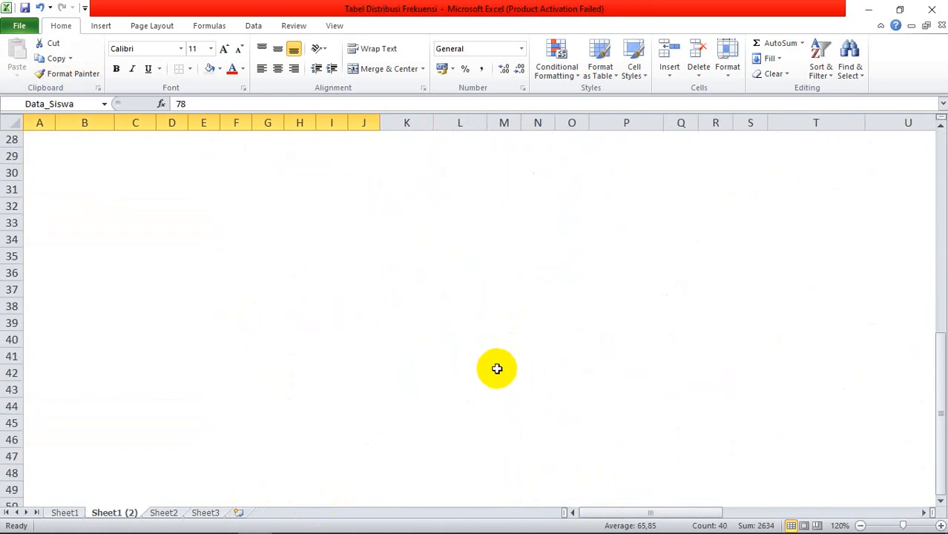
{"action": "scroll", "coordinate": [522, 256], "scroll_direction": "up", "scroll_amount": 3}
{"action": "left_click", "coordinate": [528, 292]}
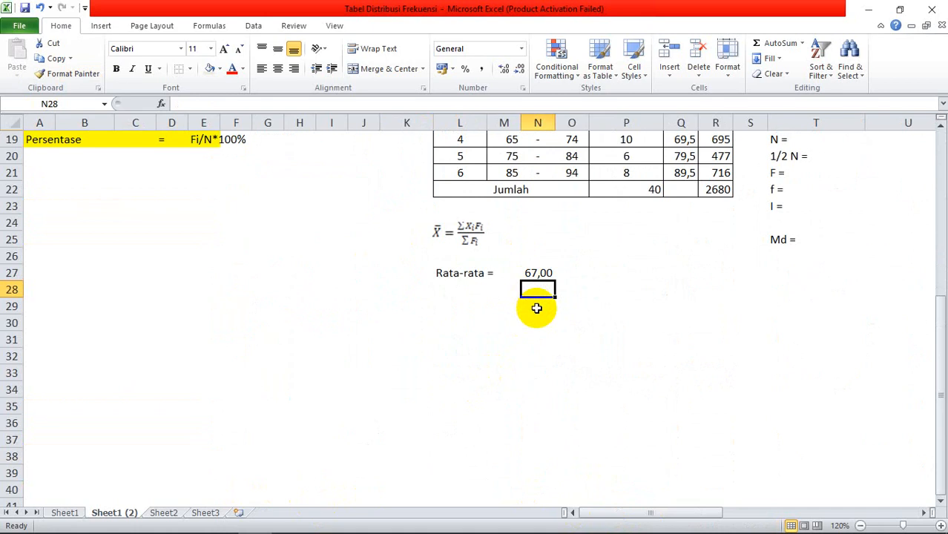
{"action": "type", "text": "=averag"}
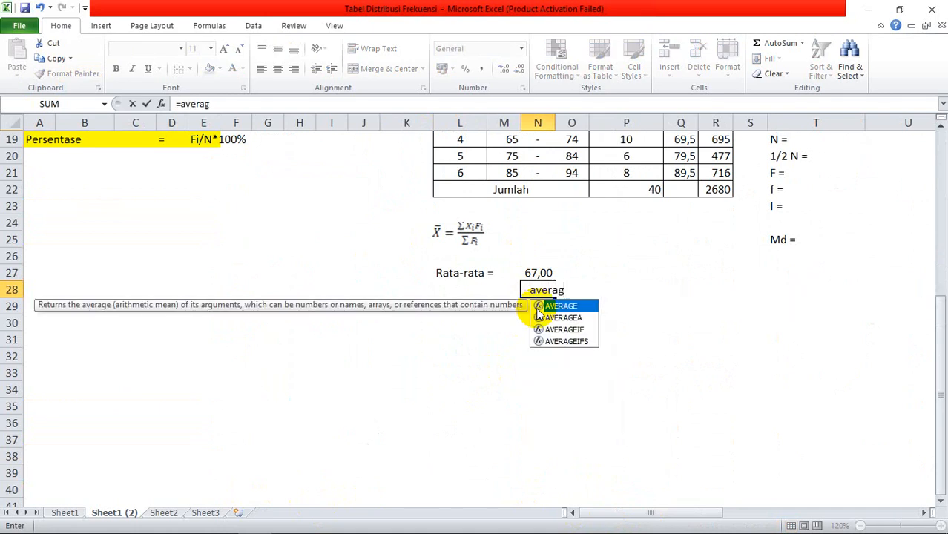
{"action": "type", "text": "e"}
{"action": "double_click", "coordinate": [562, 306]}
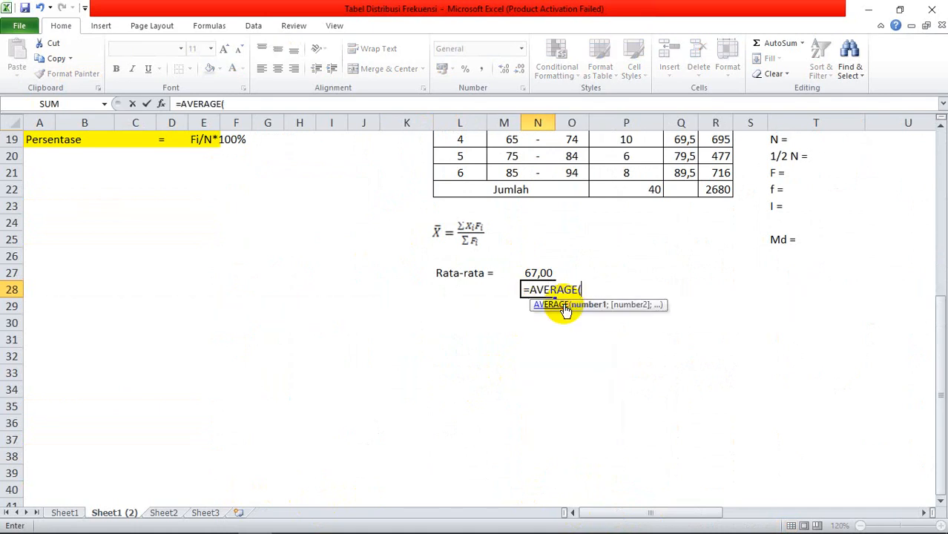
{"action": "scroll", "coordinate": [519, 296], "scroll_direction": "up", "scroll_amount": 6}
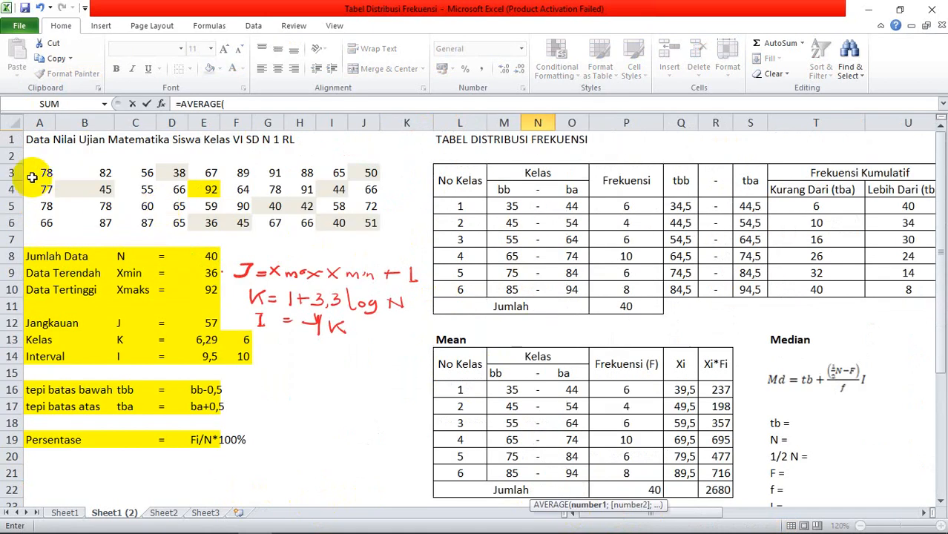
{"action": "left_click_drag", "start_coordinate": [38, 174], "coordinate": [356, 220]}
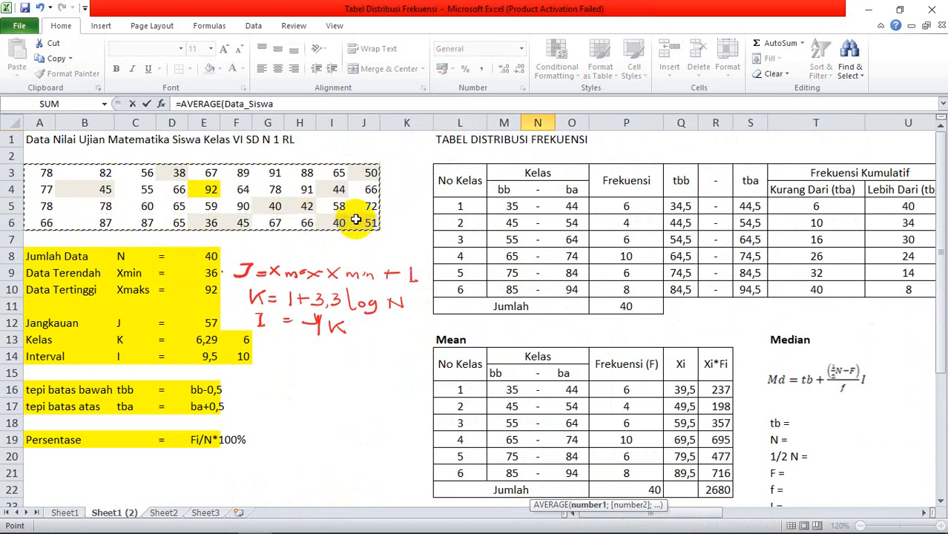
{"action": "key", "text": "Return"}
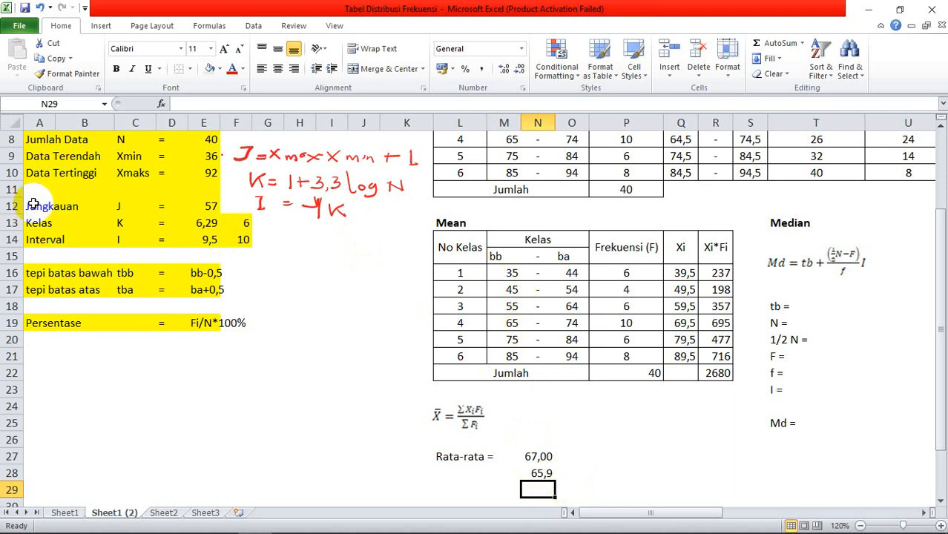
Step: Add the label "Jumlah nilai" in A21 and an equals sign as text in D21
{"action": "scroll", "coordinate": [408, 278], "scroll_direction": "up", "scroll_amount": 2}
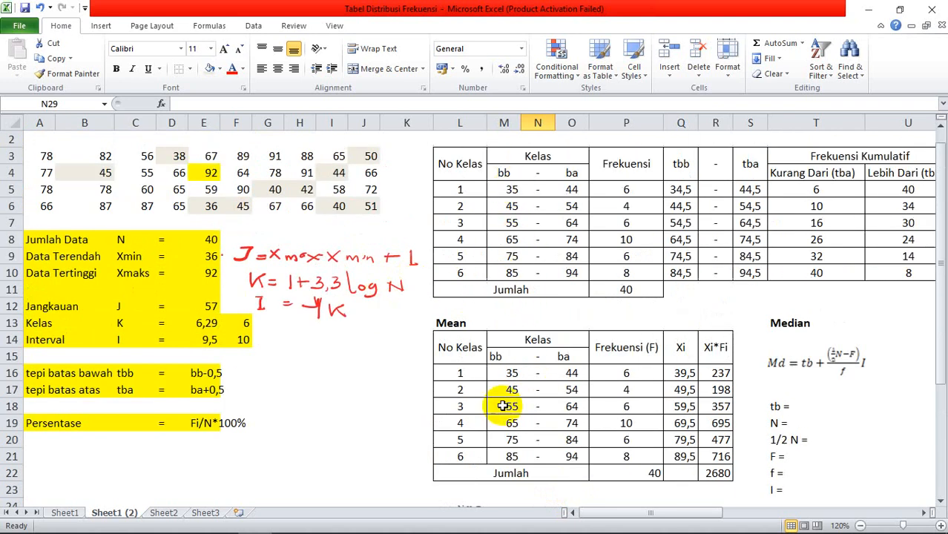
{"action": "scroll", "coordinate": [546, 486], "scroll_direction": "down", "scroll_amount": 2}
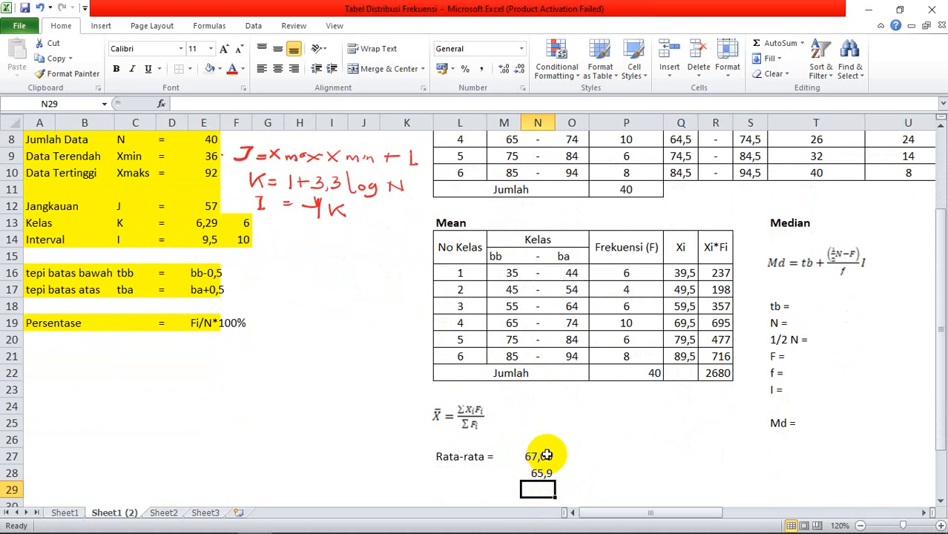
{"action": "scroll", "coordinate": [262, 392], "scroll_direction": "up", "scroll_amount": 2}
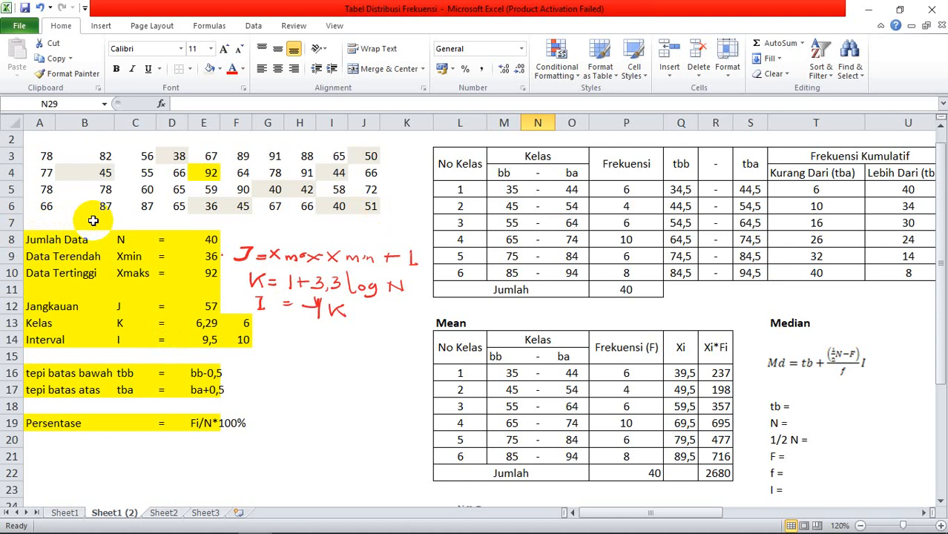
{"action": "left_click", "coordinate": [38, 454]}
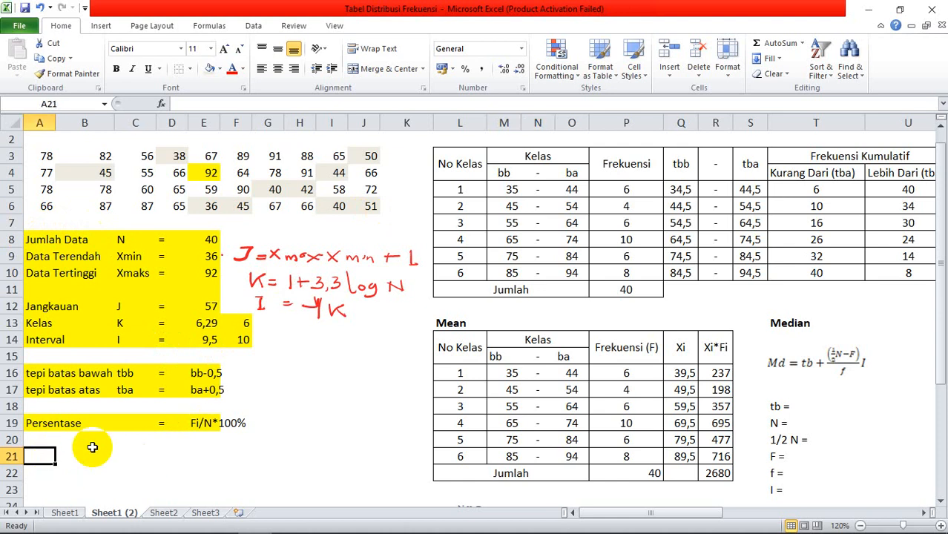
{"action": "type", "text": "J"}
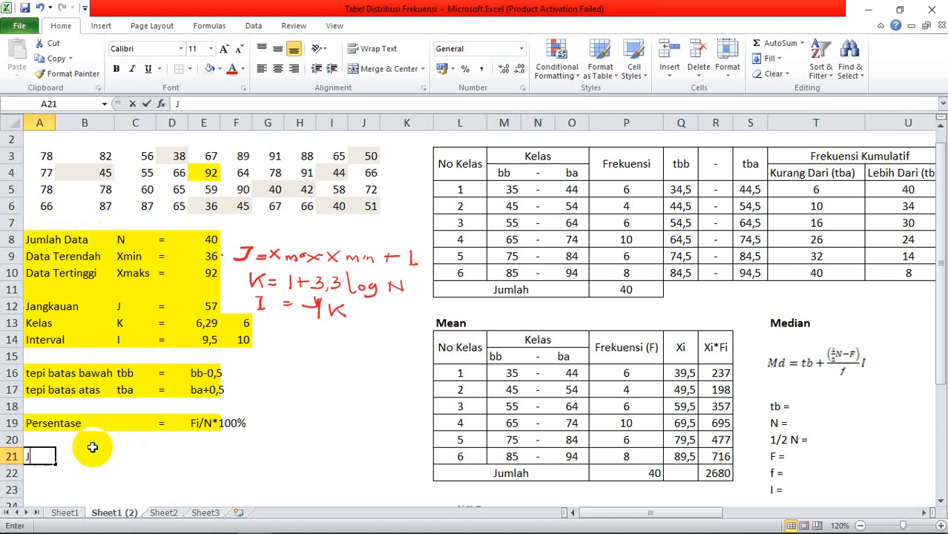
{"action": "type", "text": "umlah nilai"}
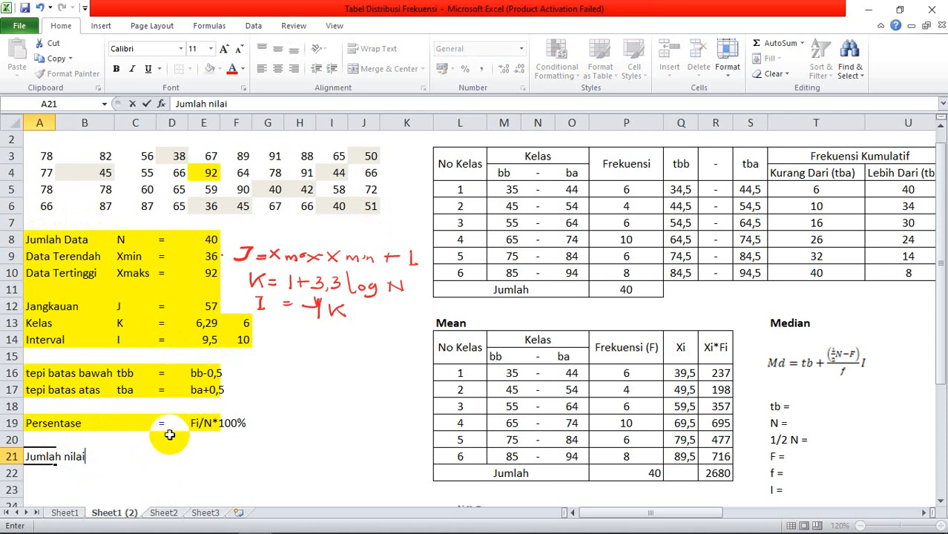
{"action": "left_click", "coordinate": [158, 458]}
{"action": "type", "text": "'="}
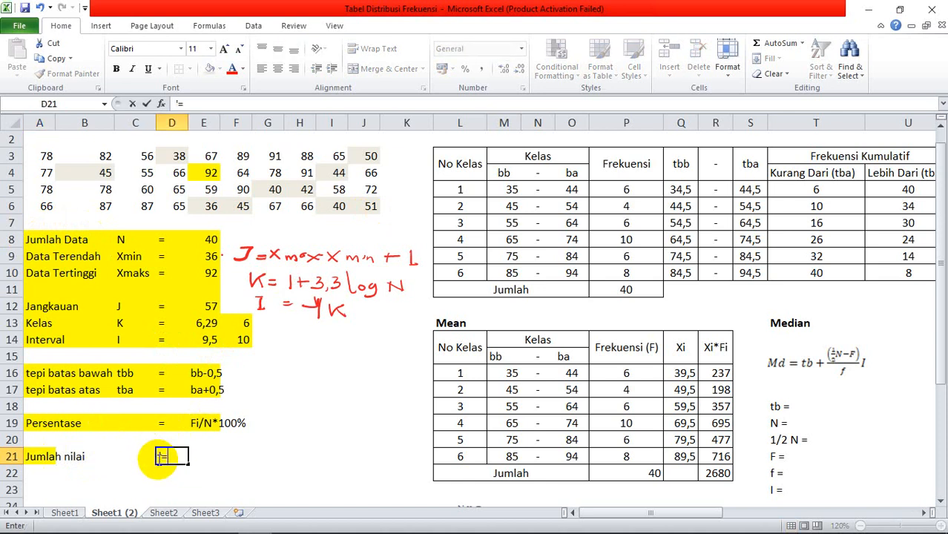
{"action": "key", "text": "Return"}
Step: Sum the first column of student scores in E21 with =SUM(A3:A6)
{"action": "left_click", "coordinate": [208, 459]}
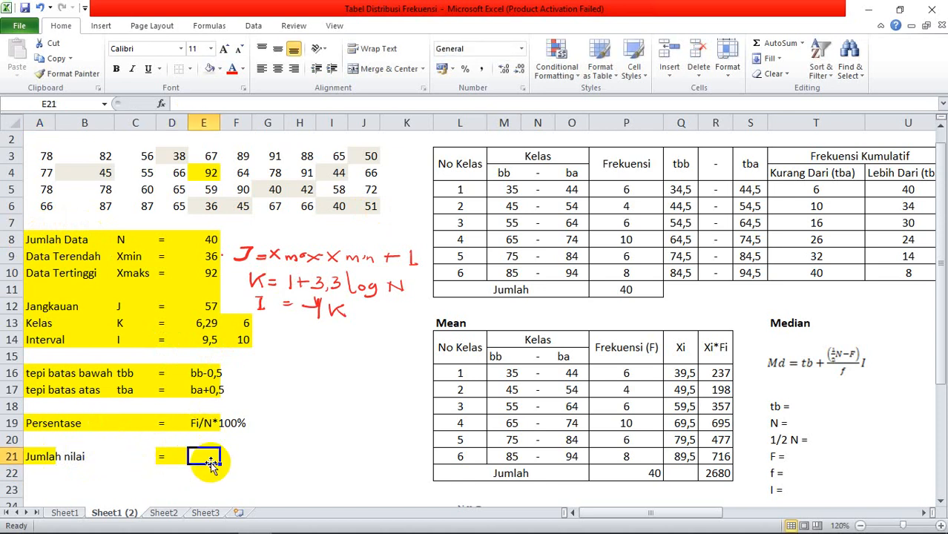
{"action": "type", "text": "=sum"}
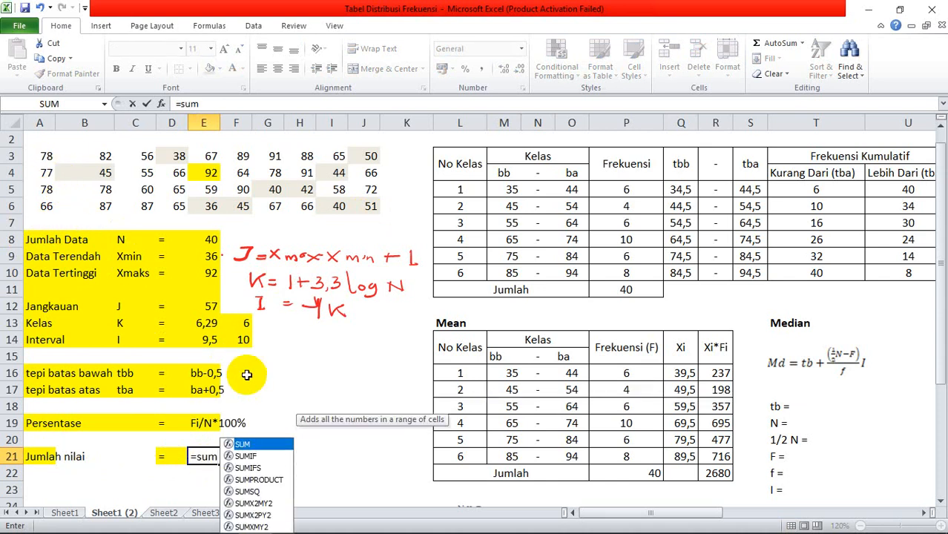
{"action": "double_click", "coordinate": [245, 444]}
{"action": "left_click_drag", "start_coordinate": [39, 151], "coordinate": [41, 206]}
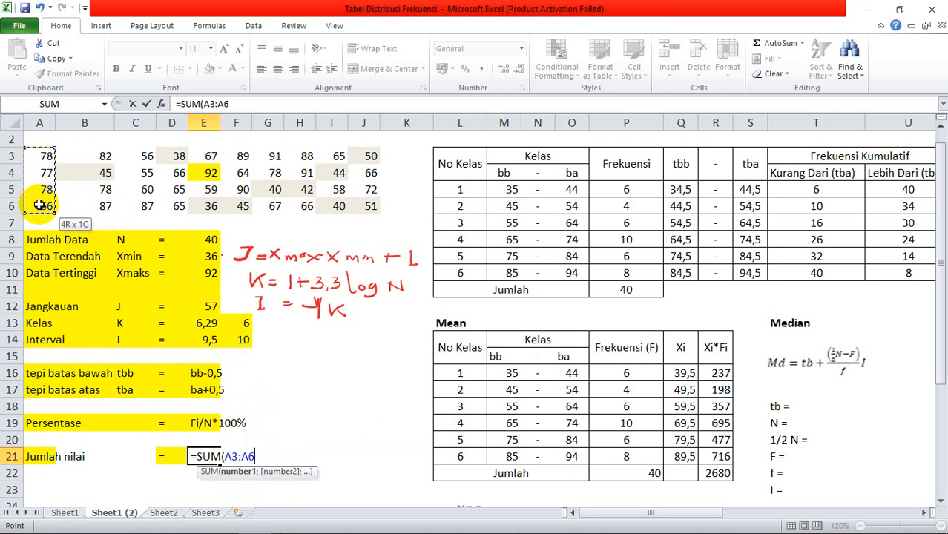
{"action": "key", "text": "Return"}
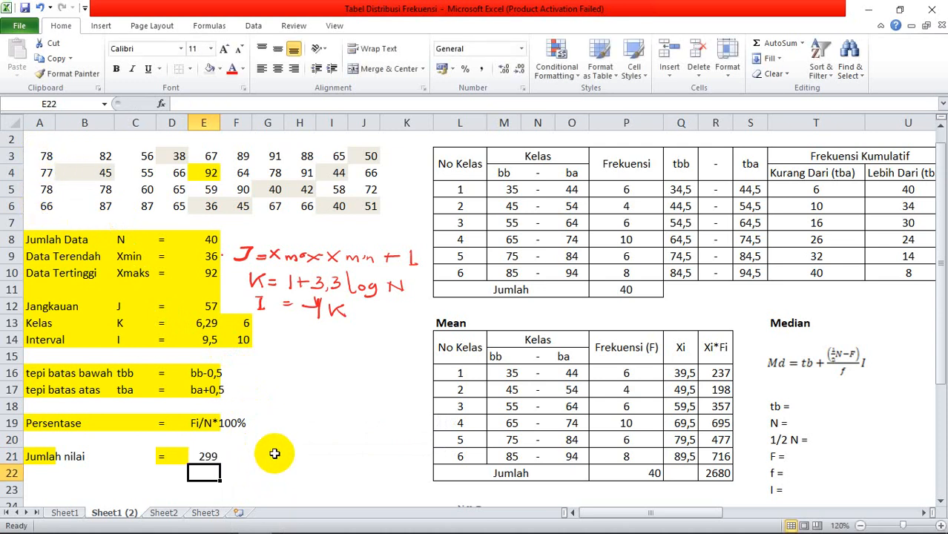
Step: Extend the E21 column sum across to K21 and check which score column the K21 formula covers
{"action": "left_click", "coordinate": [214, 458]}
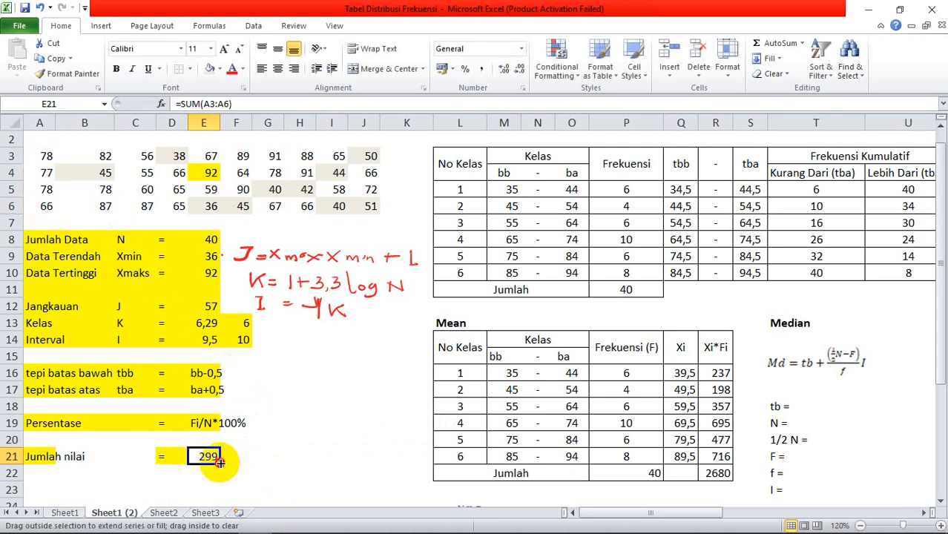
{"action": "left_click_drag", "start_coordinate": [219, 462], "coordinate": [410, 459]}
{"action": "left_click", "coordinate": [415, 458]}
{"action": "double_click", "coordinate": [423, 457]}
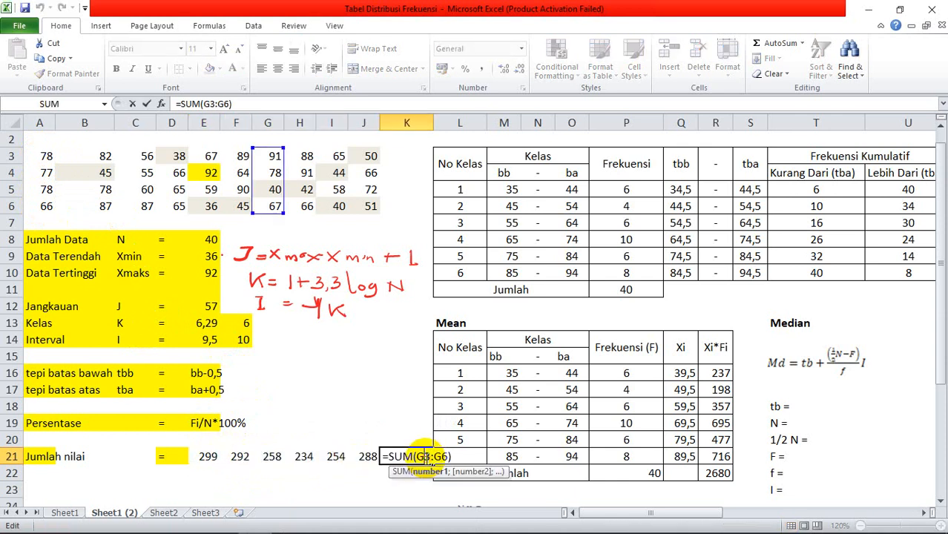
Step: Sum the column H scores in E22 with =SUM(H3:H6) and extend the formula across to G22
{"action": "left_click", "coordinate": [202, 474]}
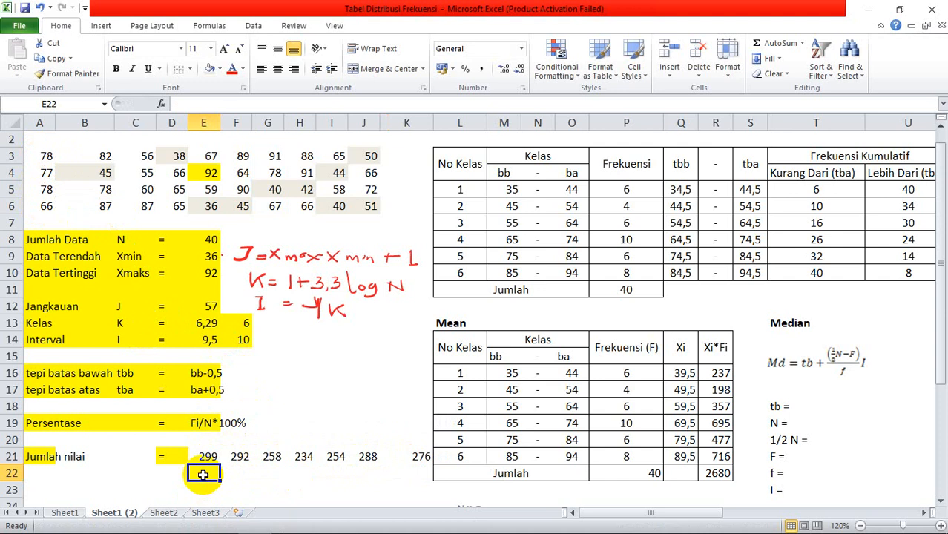
{"action": "type", "text": "="}
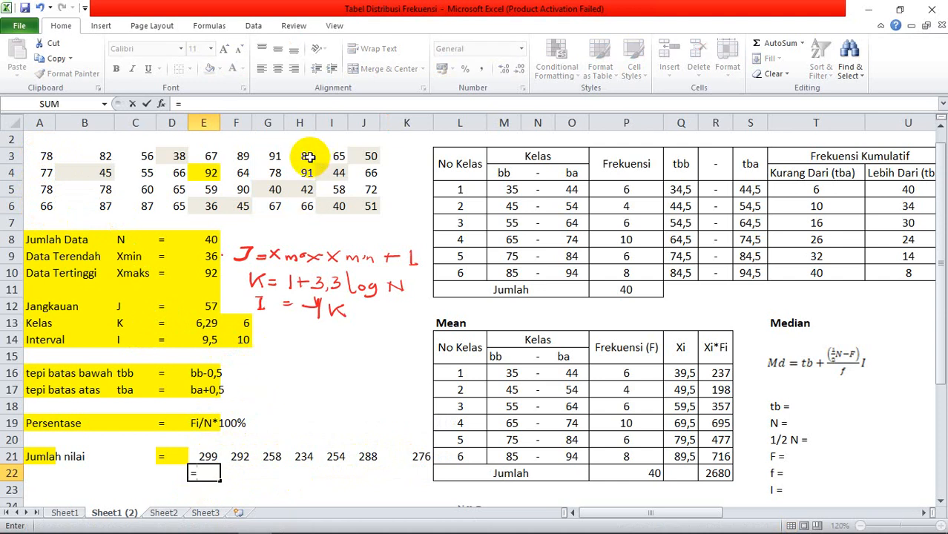
{"action": "type", "text": "s"}
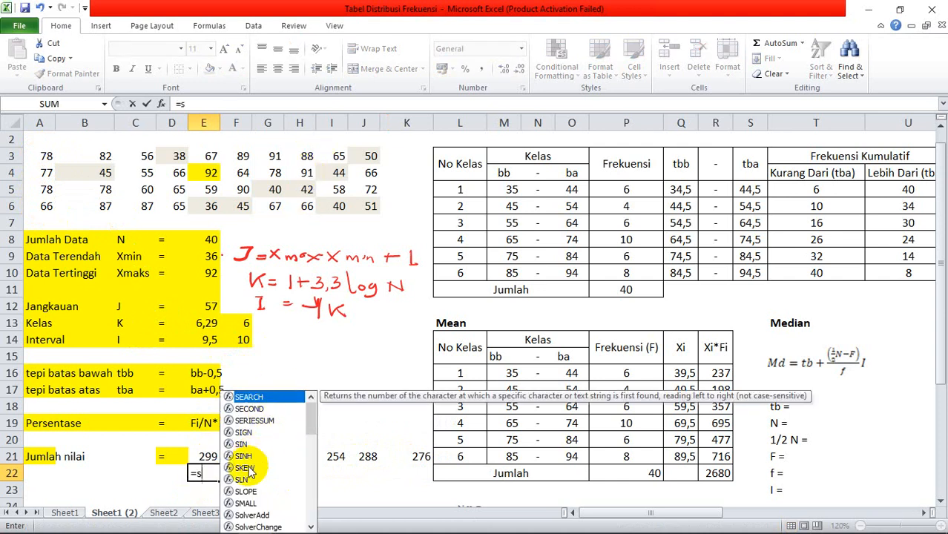
{"action": "type", "text": "um"}
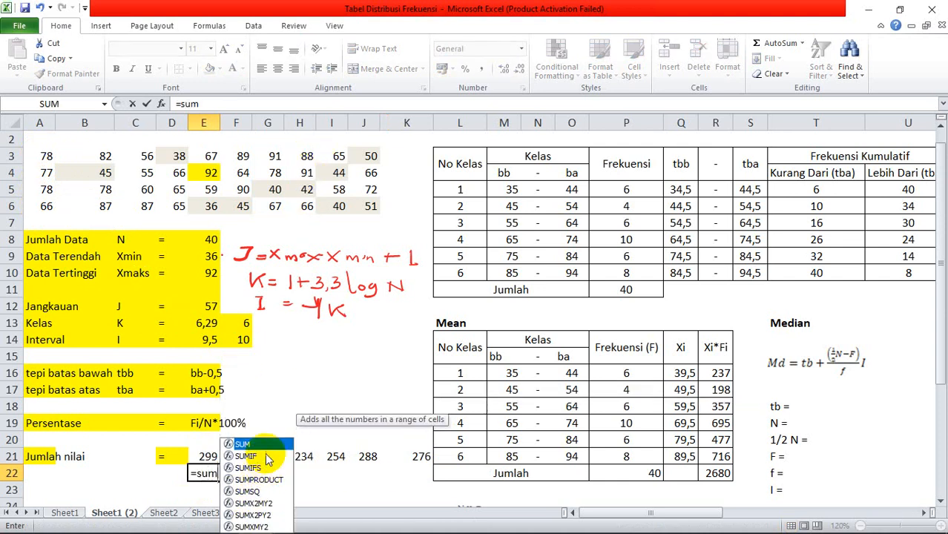
{"action": "key", "text": "Tab"}
{"action": "left_click_drag", "start_coordinate": [307, 154], "coordinate": [302, 205]}
{"action": "key", "text": "Return"}
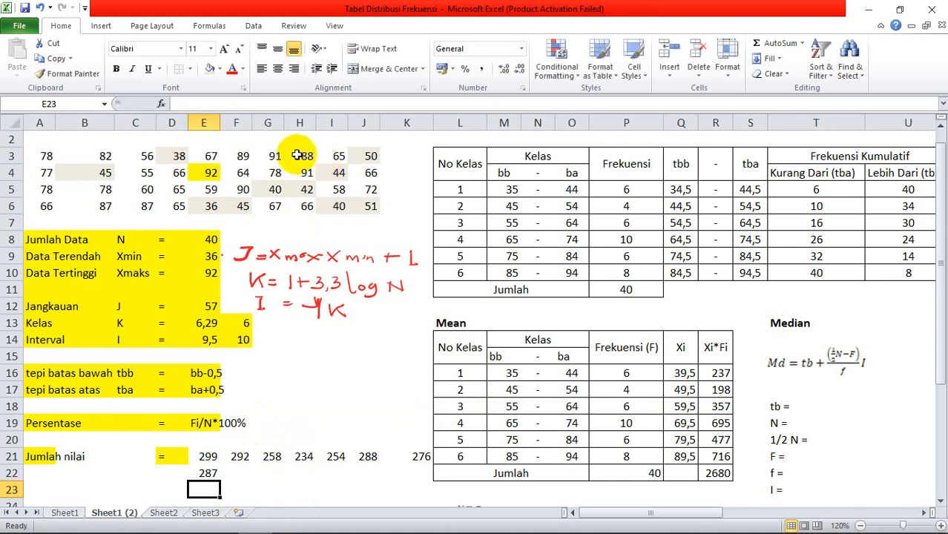
{"action": "left_click", "coordinate": [206, 472]}
{"action": "left_click_drag", "start_coordinate": [219, 480], "coordinate": [274, 484]}
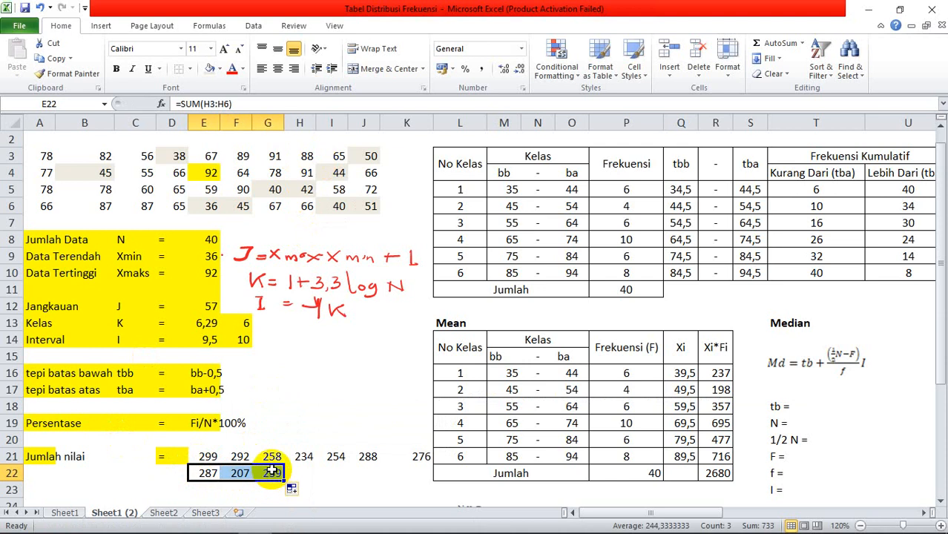
{"action": "key", "text": "Down"}
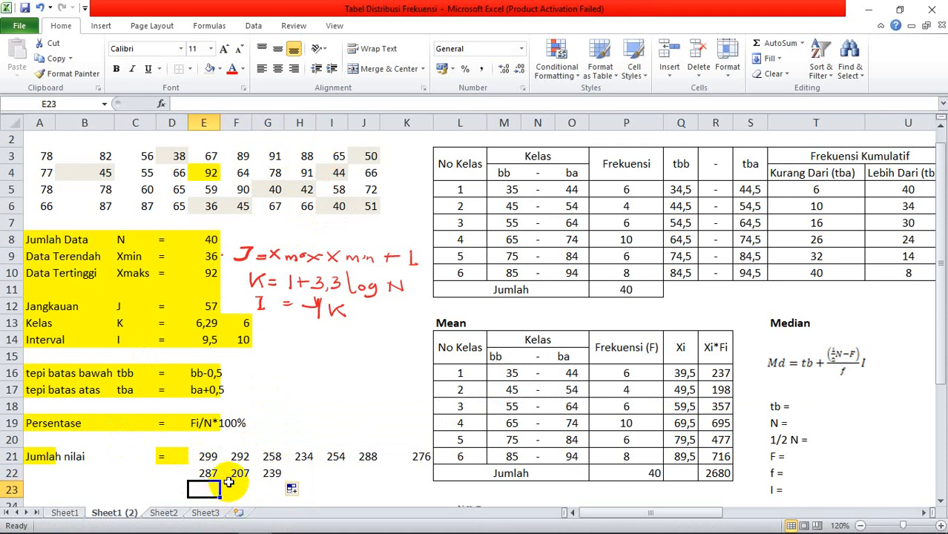
{"action": "type", "text": "=sum"}
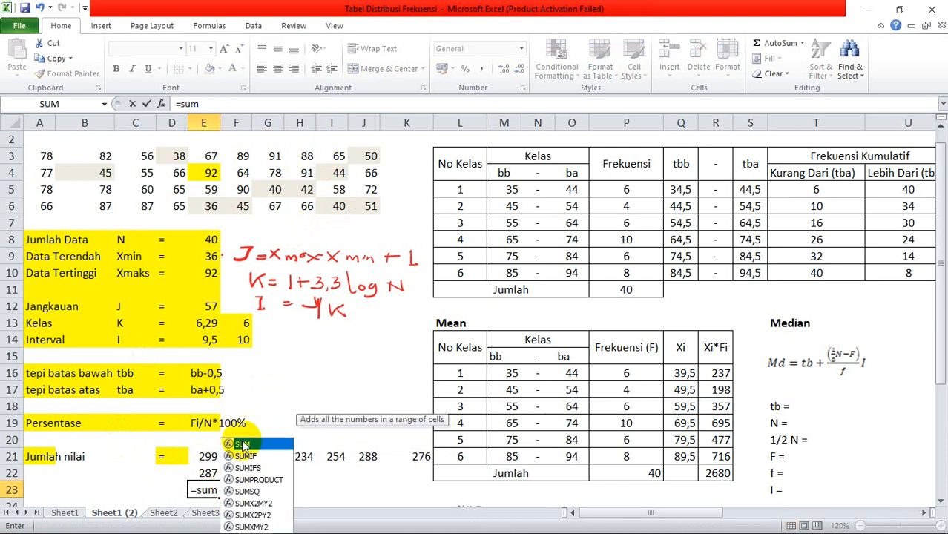
{"action": "double_click", "coordinate": [242, 444]}
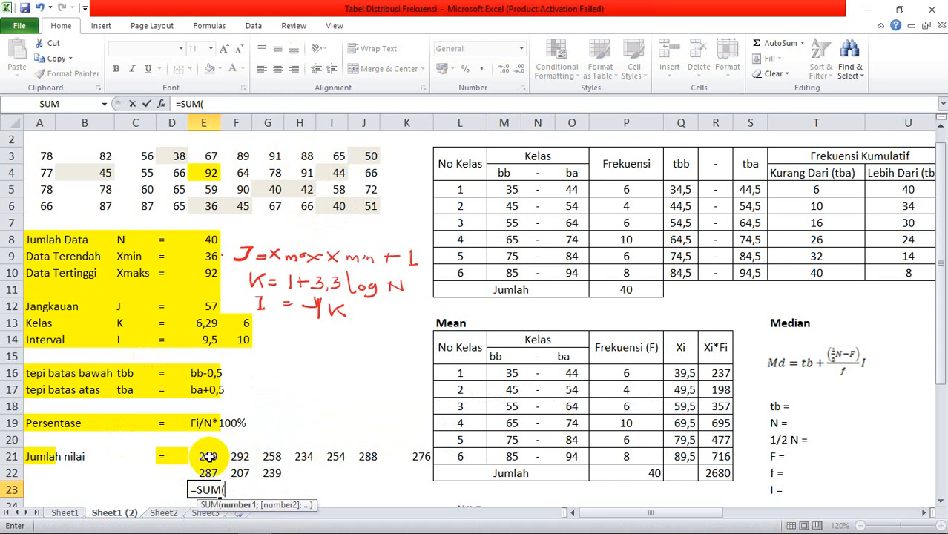
{"action": "key", "text": "Escape"}
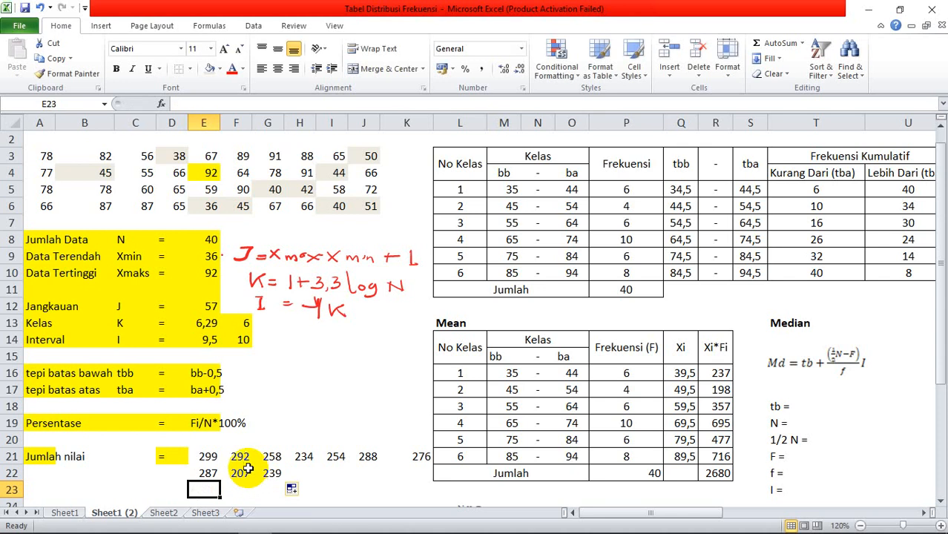
Step: Clear the column sums in E21:K22 and total all student scores in A3:J6 with a single SUM formula in E21
{"action": "left_click_drag", "start_coordinate": [204, 456], "coordinate": [402, 469]}
{"action": "key", "text": "Delete"}
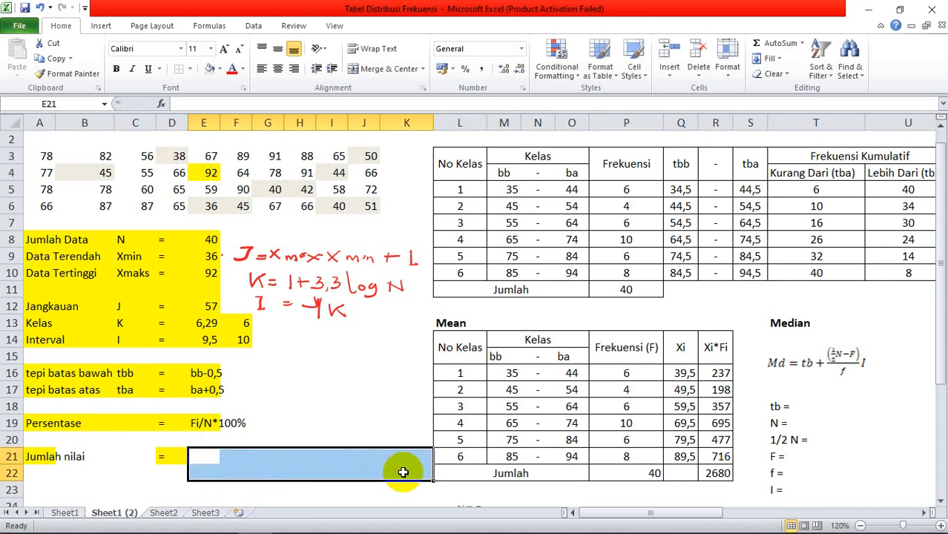
{"action": "left_click", "coordinate": [212, 456]}
{"action": "type", "text": "=sum"}
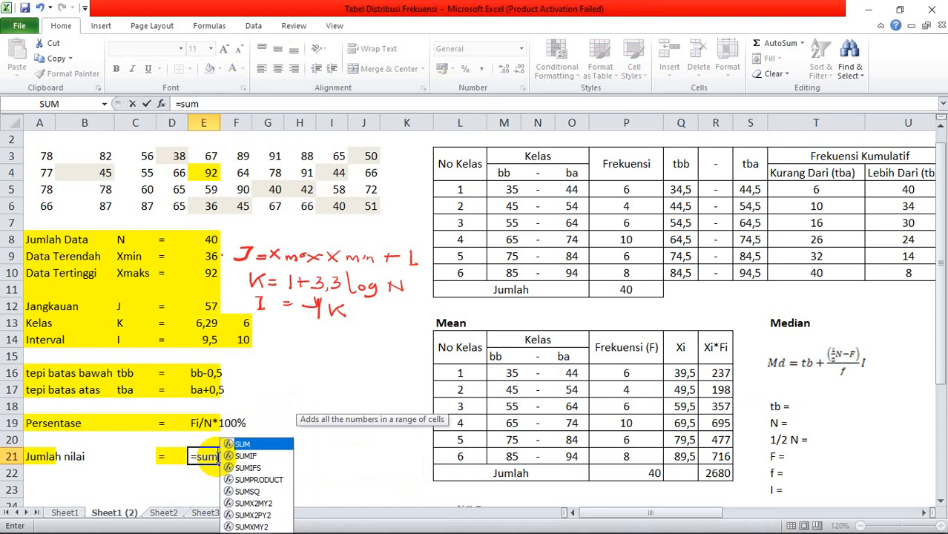
{"action": "double_click", "coordinate": [252, 421]}
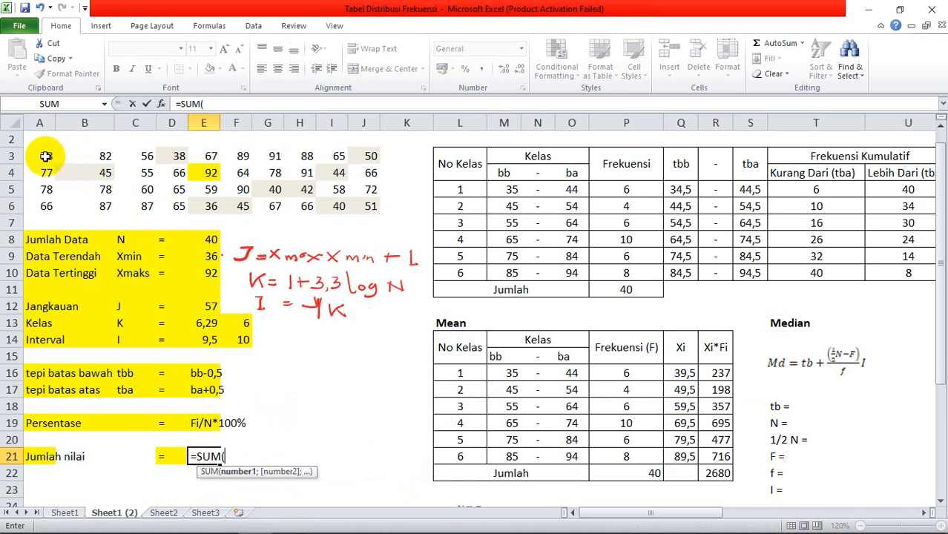
{"action": "left_click_drag", "start_coordinate": [38, 156], "coordinate": [364, 218]}
{"action": "key", "text": "Return"}
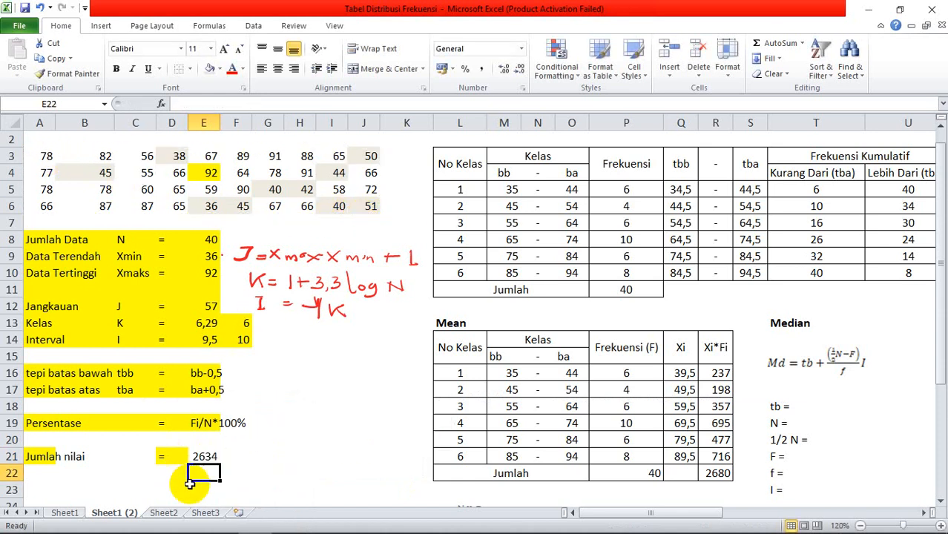
Step: Enter the label "Rata-rata data tunggal" in A22 and extend the equals sign from D21 down to D22
{"action": "left_click", "coordinate": [40, 473]}
{"action": "type", "text": "Rata-rata data tunggal"}
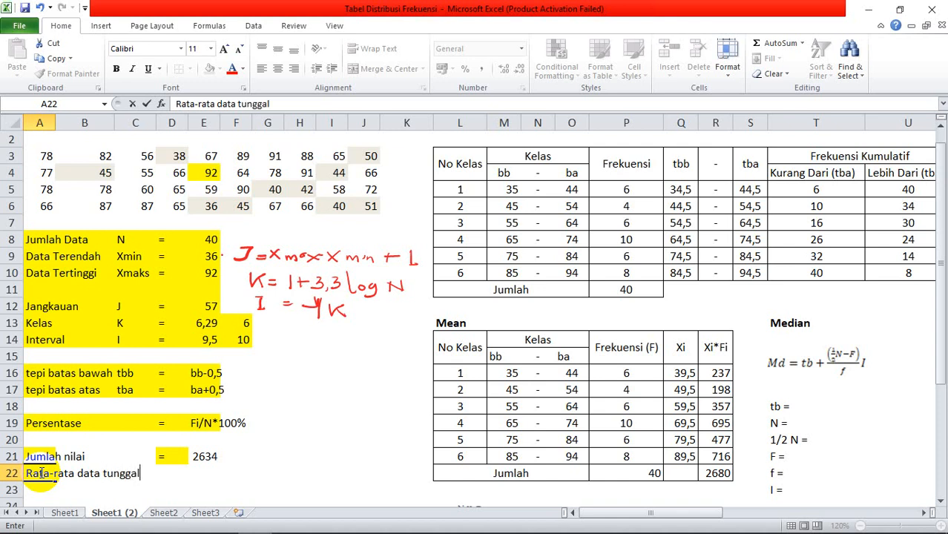
{"action": "key", "text": "Tab"}
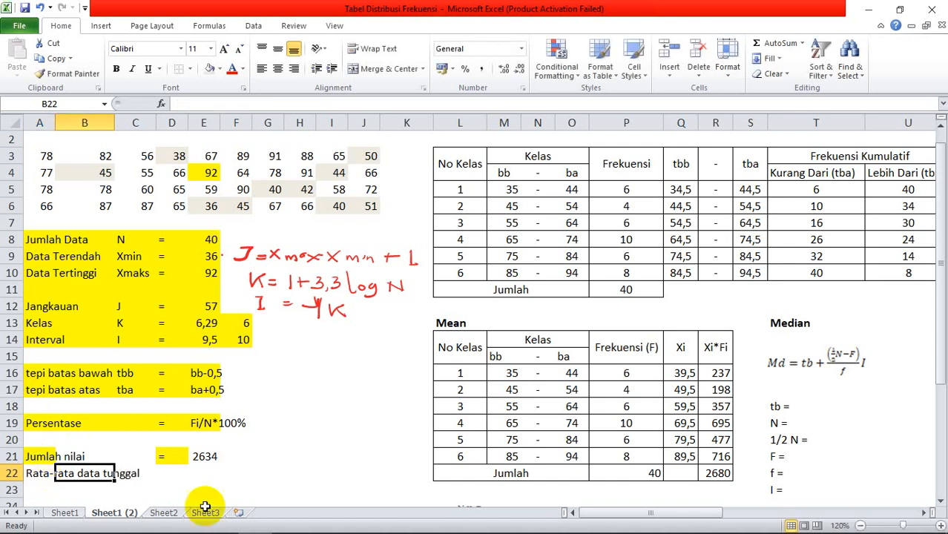
{"action": "left_click", "coordinate": [167, 472]}
{"action": "left_click", "coordinate": [176, 454]}
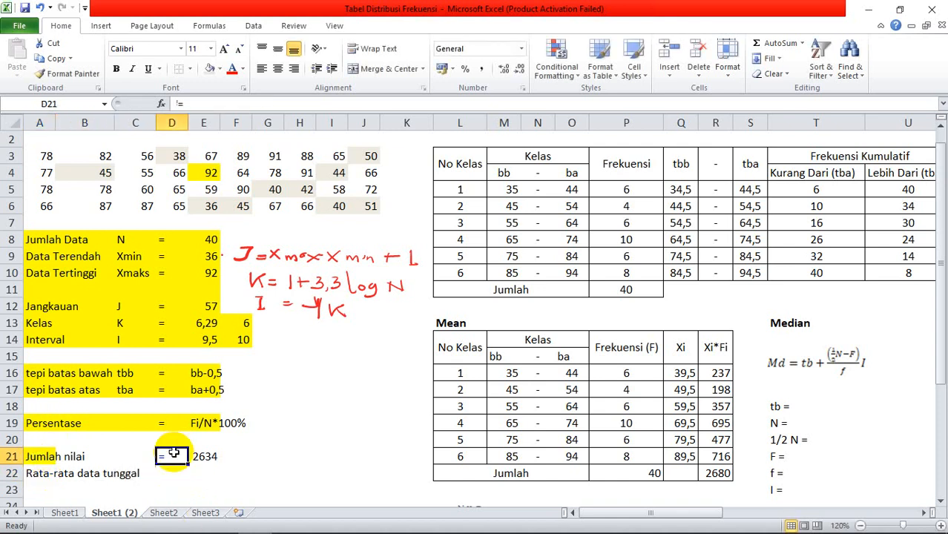
{"action": "left_click_drag", "start_coordinate": [188, 464], "coordinate": [189, 478]}
{"action": "left_click", "coordinate": [199, 468]}
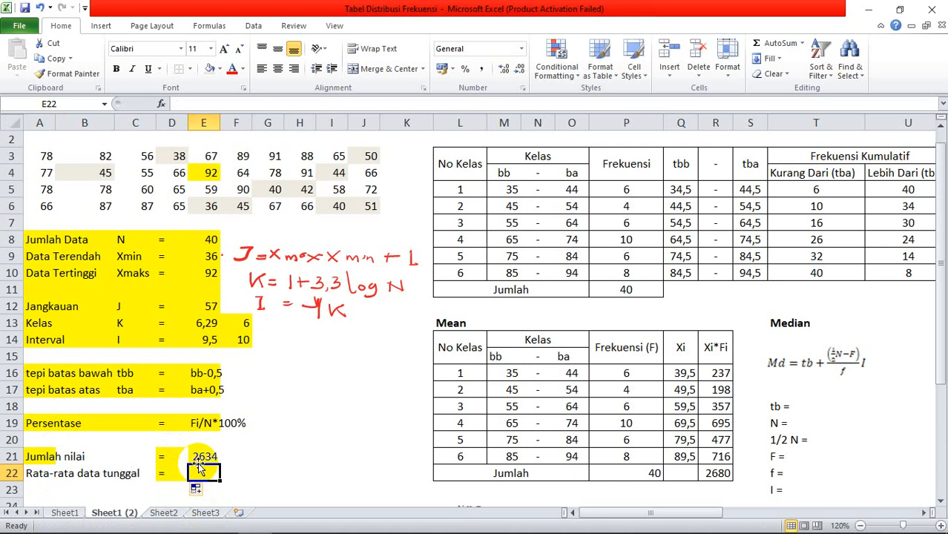
Step: Calculate the raw-data mean in E22 by dividing the total in E21 by the number of scores, and compare it with the AVERAGE in N28
{"action": "key", "text": "alt"}
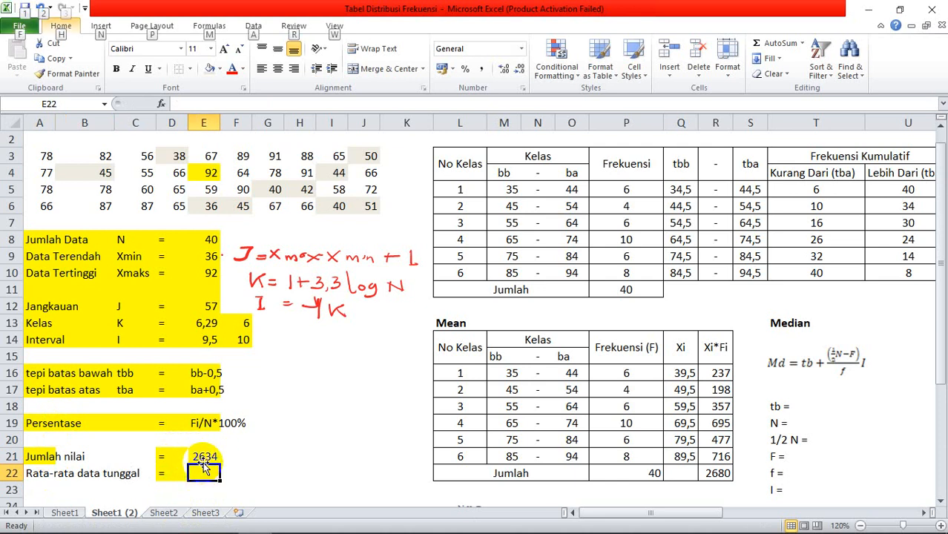
{"action": "left_click", "coordinate": [206, 471]}
{"action": "type", "text": "="}
{"action": "left_click", "coordinate": [210, 456]}
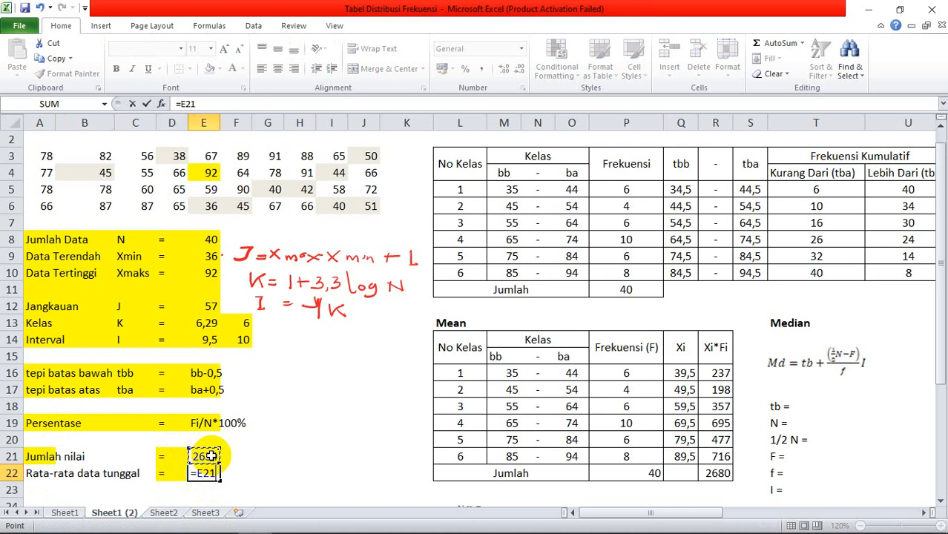
{"action": "key", "text": "Return"}
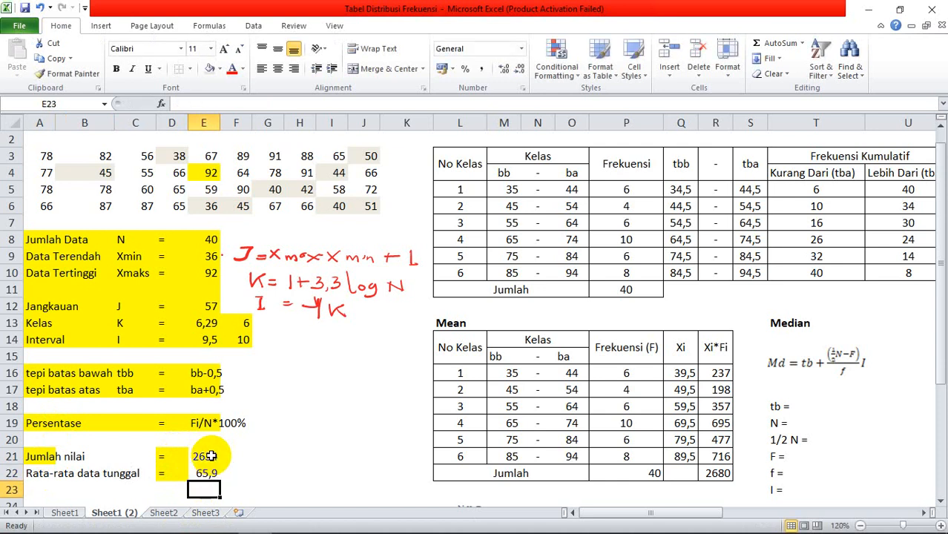
{"action": "scroll", "coordinate": [238, 457], "scroll_direction": "down", "scroll_amount": 2}
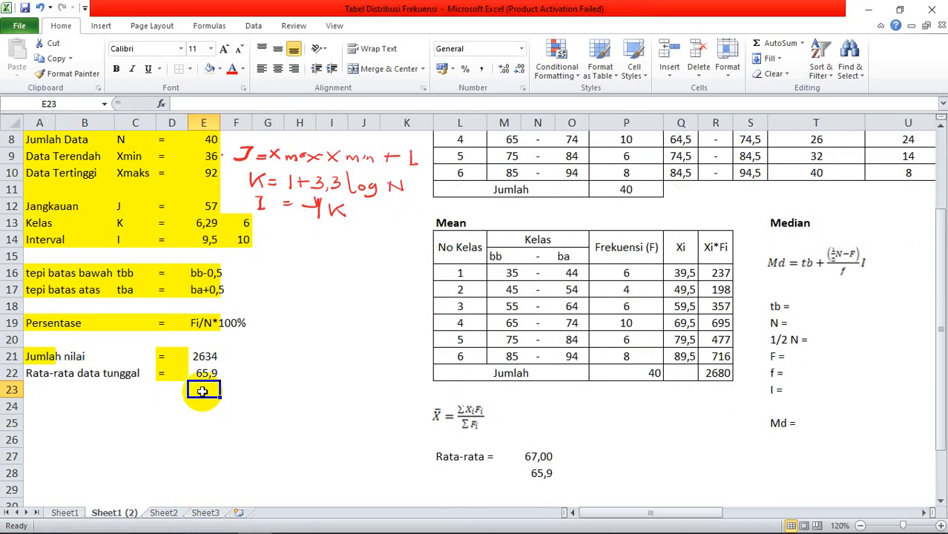
{"action": "left_click", "coordinate": [538, 473]}
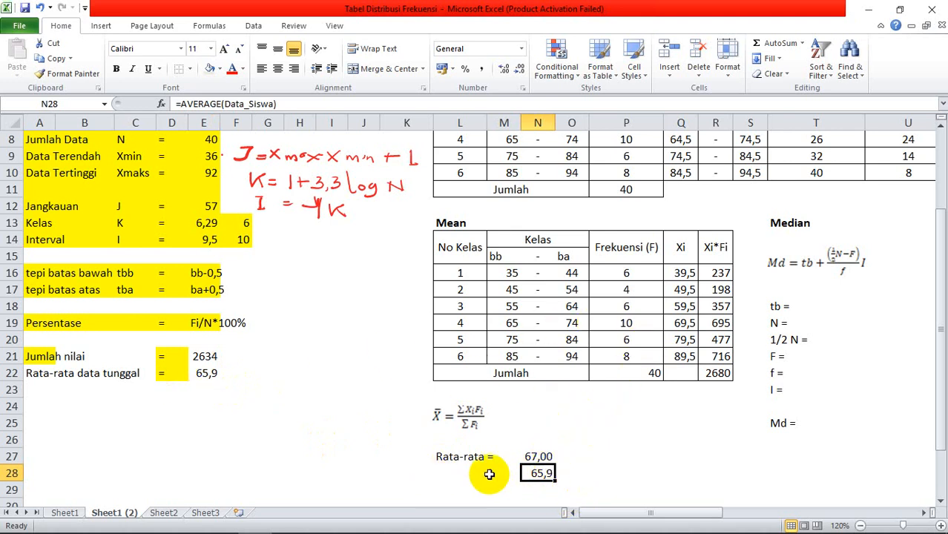
{"action": "scroll", "coordinate": [612, 464], "scroll_direction": "up", "scroll_amount": 2}
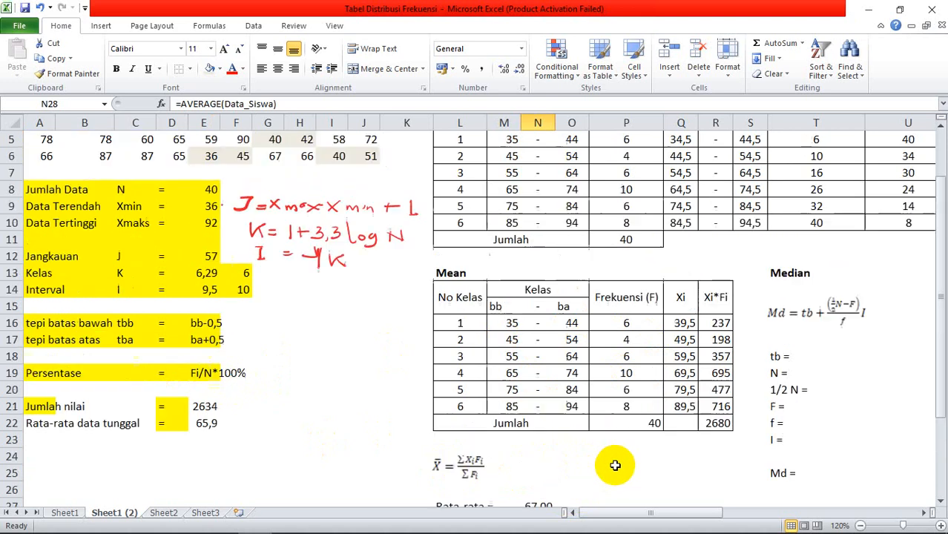
{"action": "scroll", "coordinate": [520, 493], "scroll_direction": "down", "scroll_amount": 2}
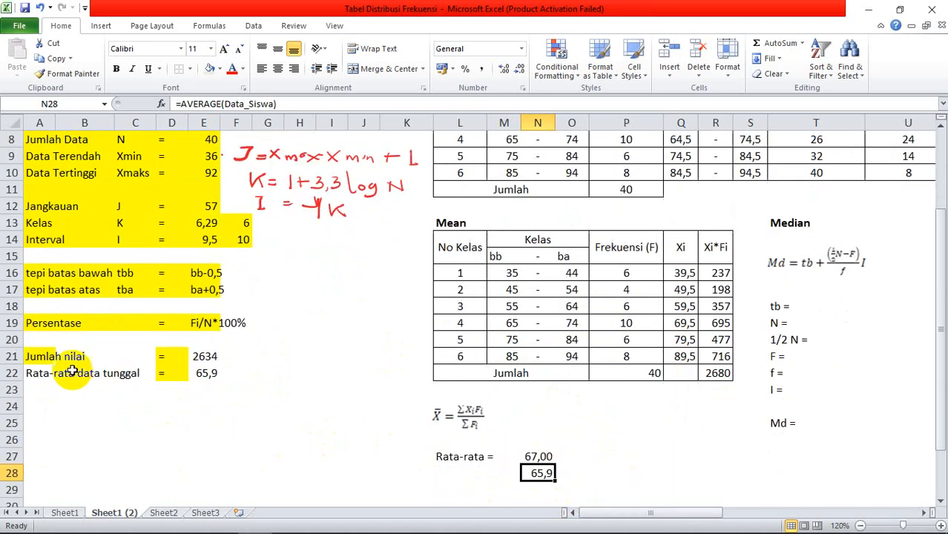
Step: Clear the contents and fill colour of A21:E23 and delete the raw-data average in N28
{"action": "left_click_drag", "start_coordinate": [33, 356], "coordinate": [215, 390]}
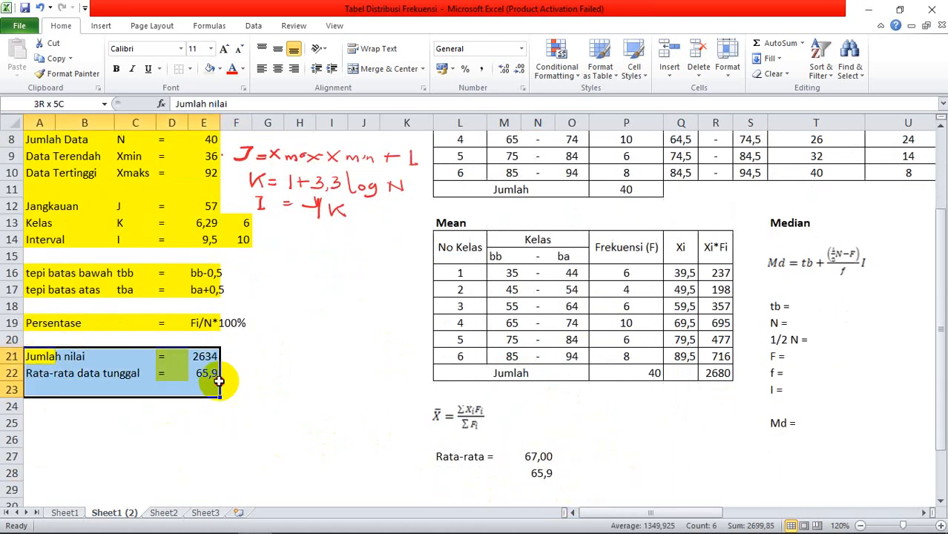
{"action": "key", "text": "Delete"}
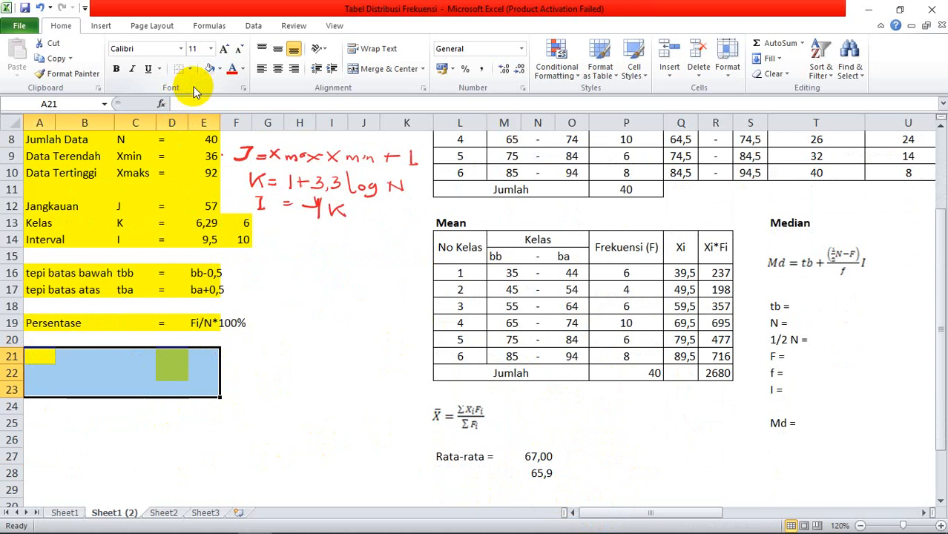
{"action": "left_click", "coordinate": [219, 68]}
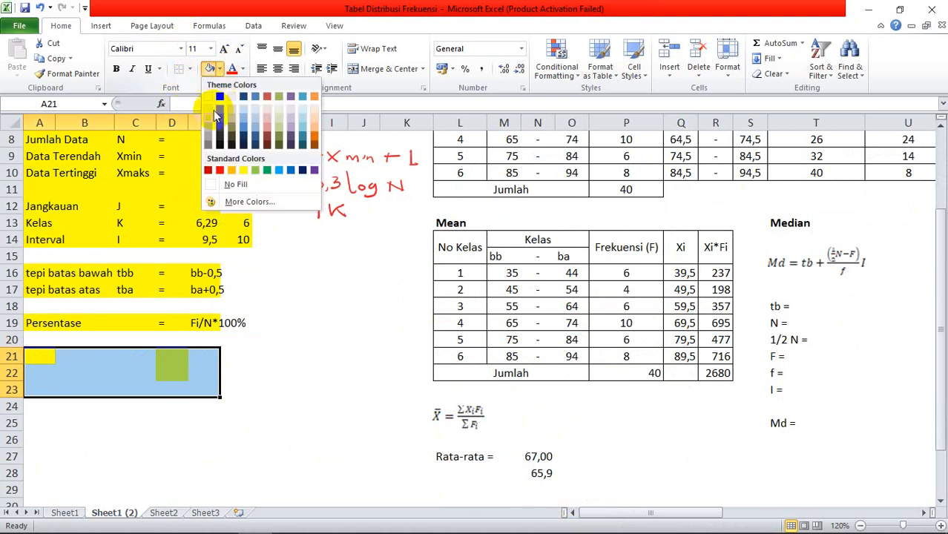
{"action": "left_click", "coordinate": [231, 182]}
{"action": "left_click", "coordinate": [447, 458]}
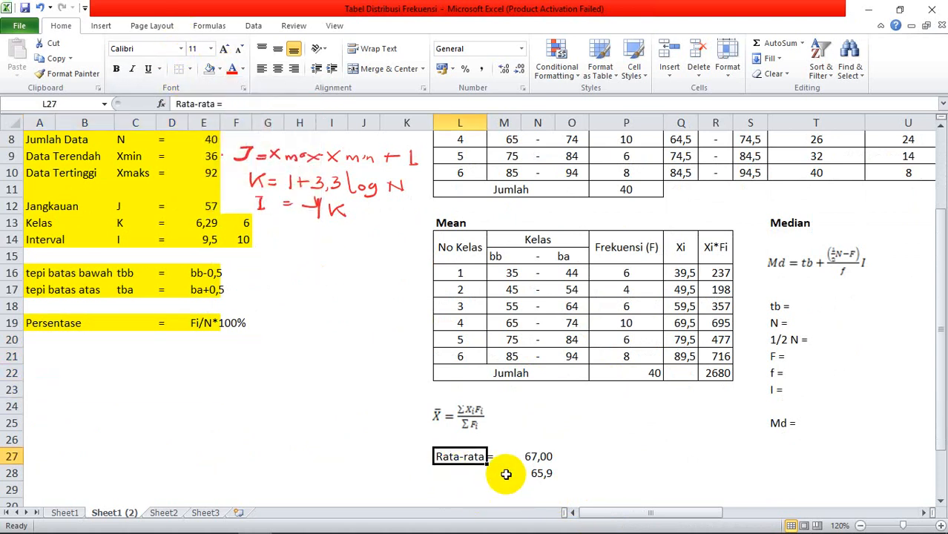
{"action": "left_click", "coordinate": [537, 474]}
{"action": "key", "text": "Delete"}
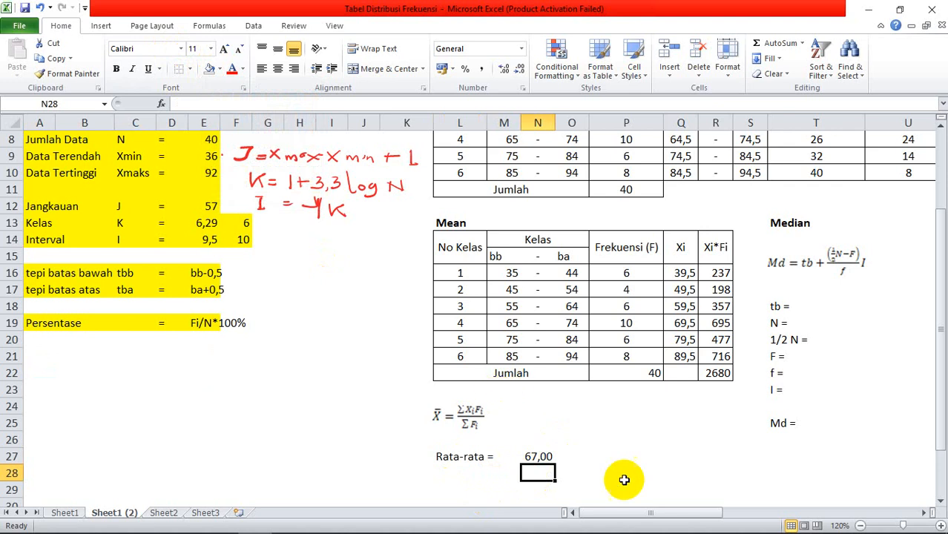
Step: Enter the label "Letak Kelas Median" in T17 below the median formula
{"action": "left_click_drag", "start_coordinate": [629, 512], "coordinate": [688, 520]}
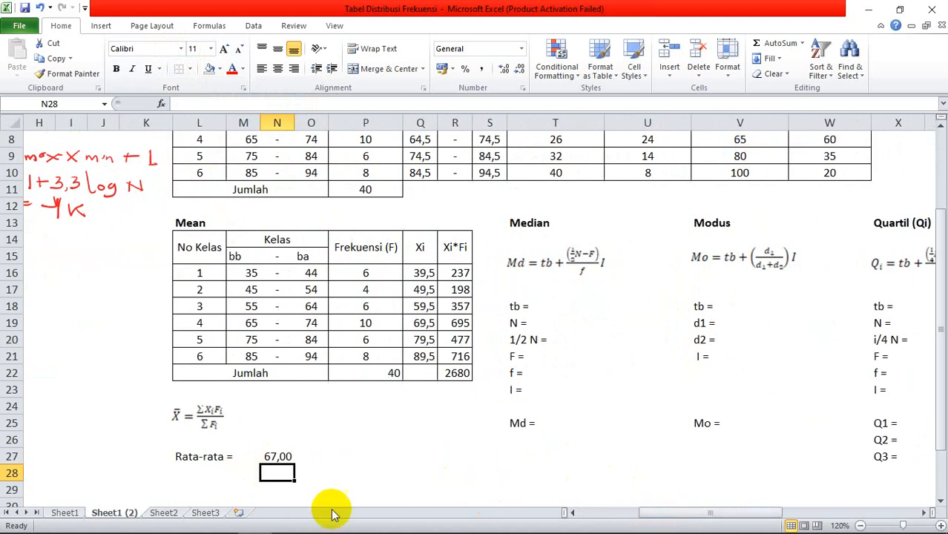
{"action": "scroll", "coordinate": [584, 490], "scroll_direction": "up", "scroll_amount": 1}
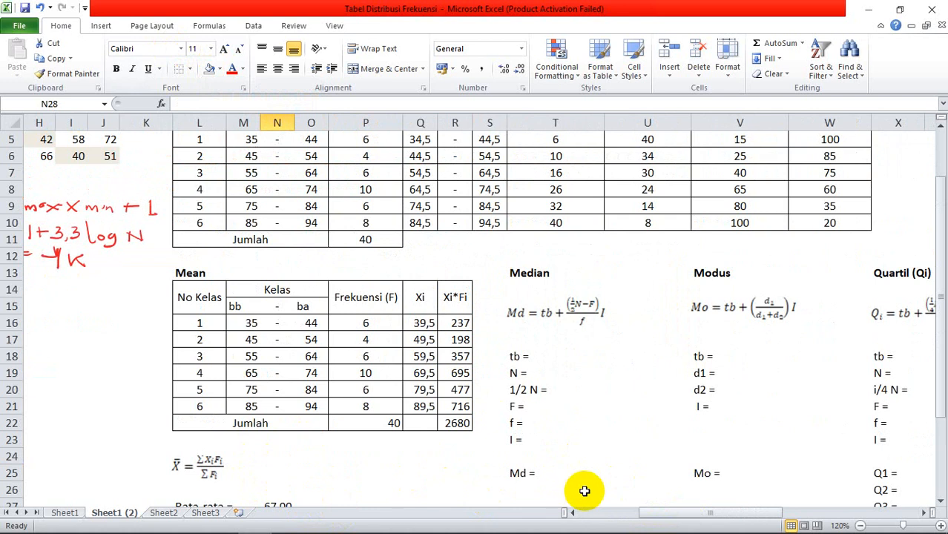
{"action": "scroll", "coordinate": [585, 491], "scroll_direction": "up", "scroll_amount": 1}
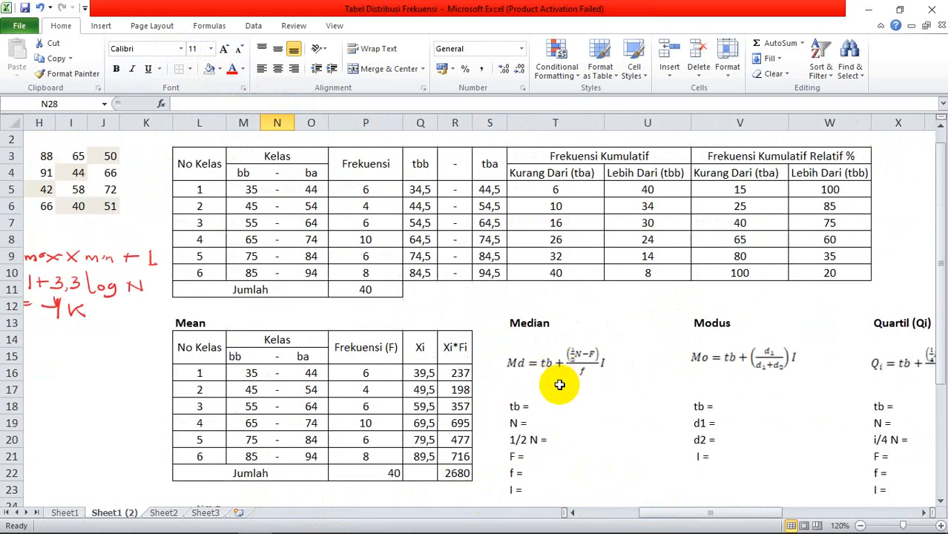
{"action": "scroll", "coordinate": [559, 384], "scroll_direction": "down", "scroll_amount": 1}
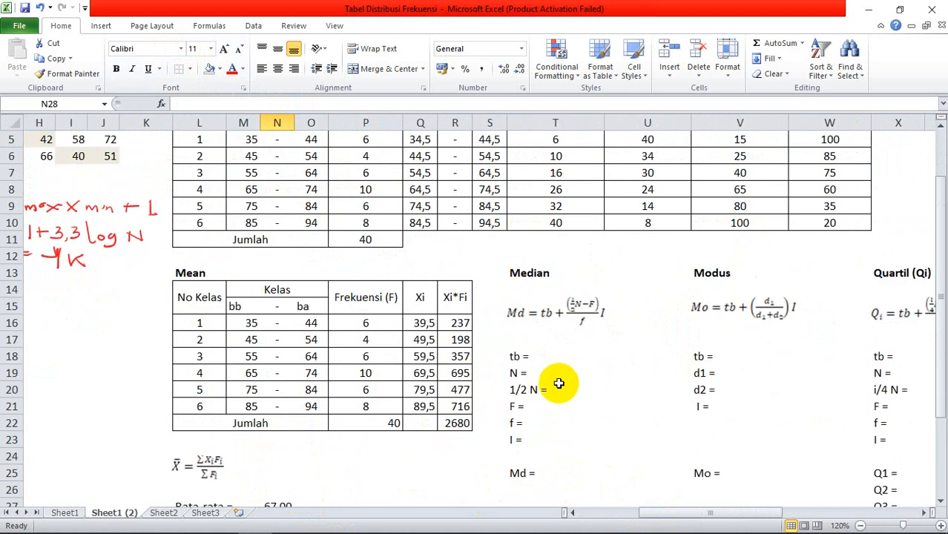
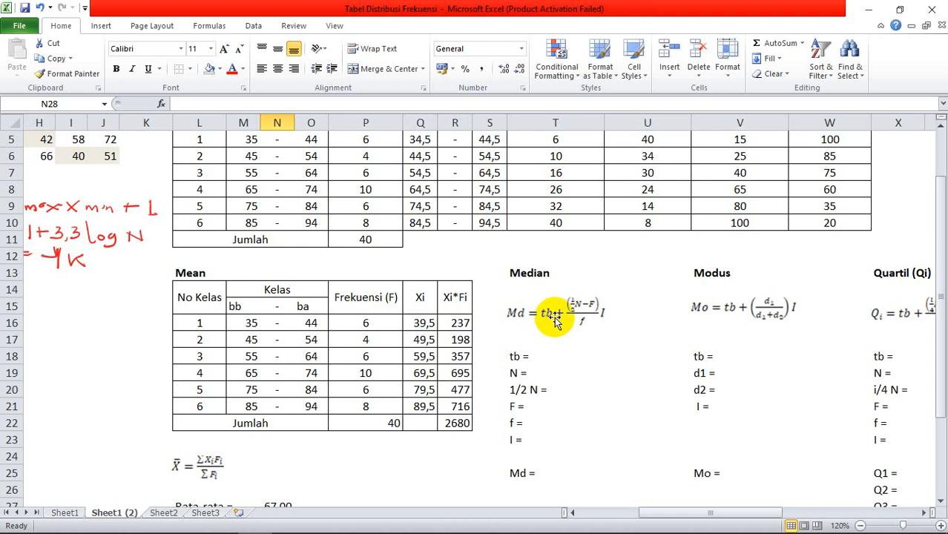
{"action": "scroll", "coordinate": [548, 334], "scroll_direction": "up", "scroll_amount": 1}
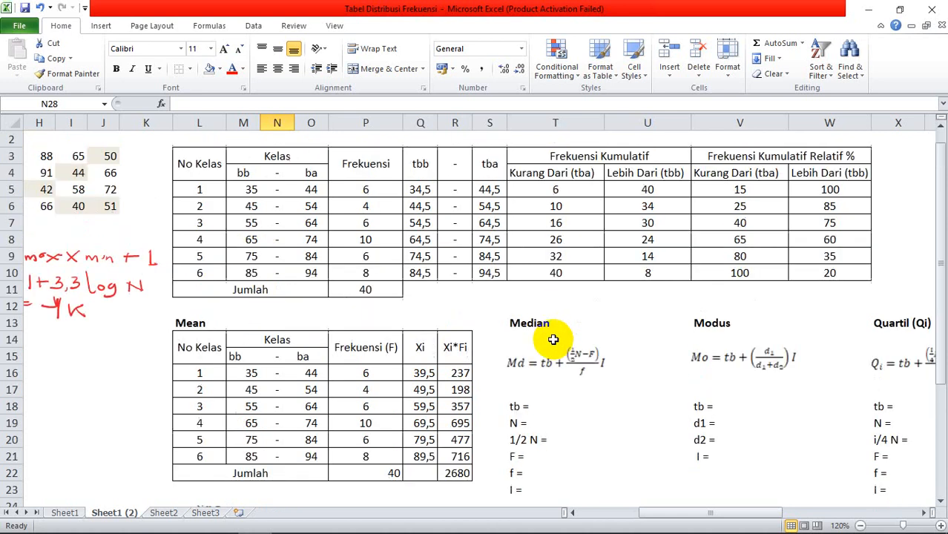
{"action": "left_click", "coordinate": [518, 387]}
{"action": "type", "text": "Letak Kelas Median"}
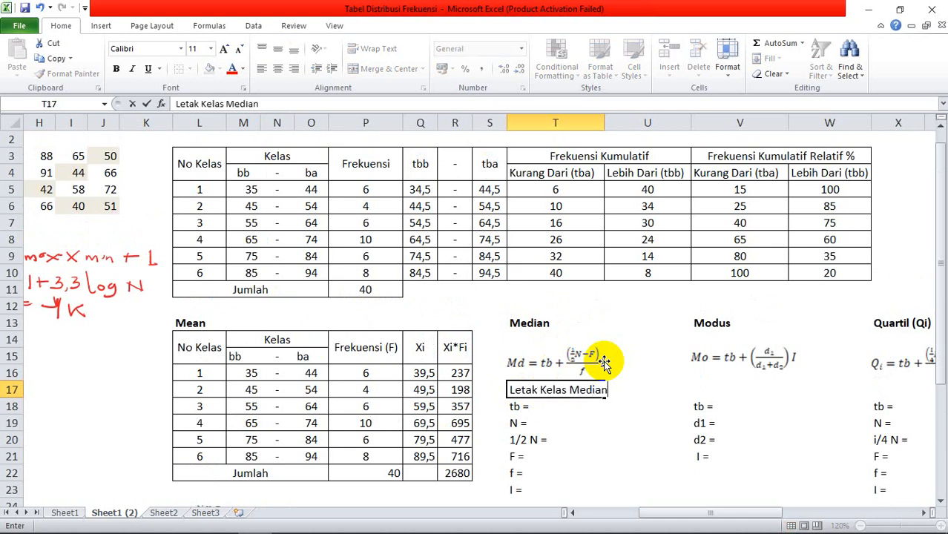
{"action": "left_click", "coordinate": [626, 389]}
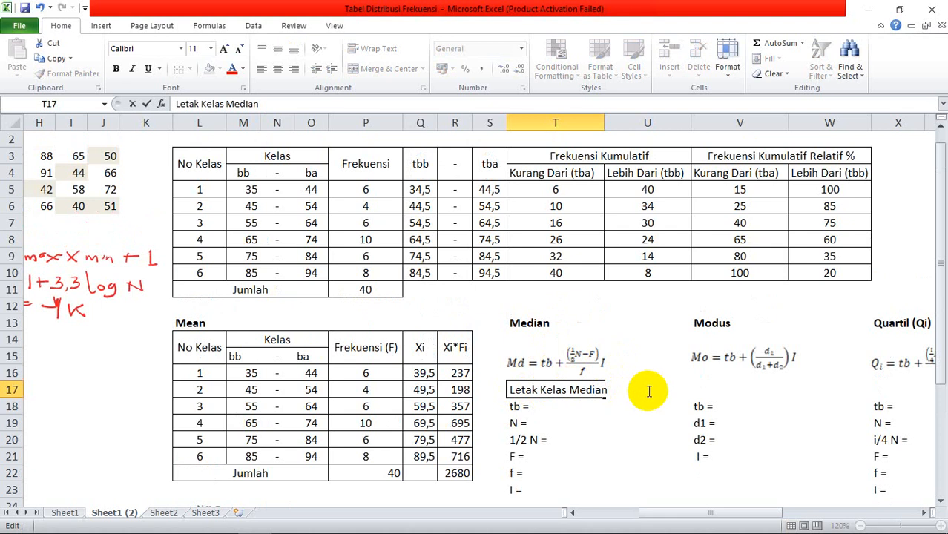
{"action": "left_click", "coordinate": [615, 422]}
{"action": "left_click", "coordinate": [630, 386]}
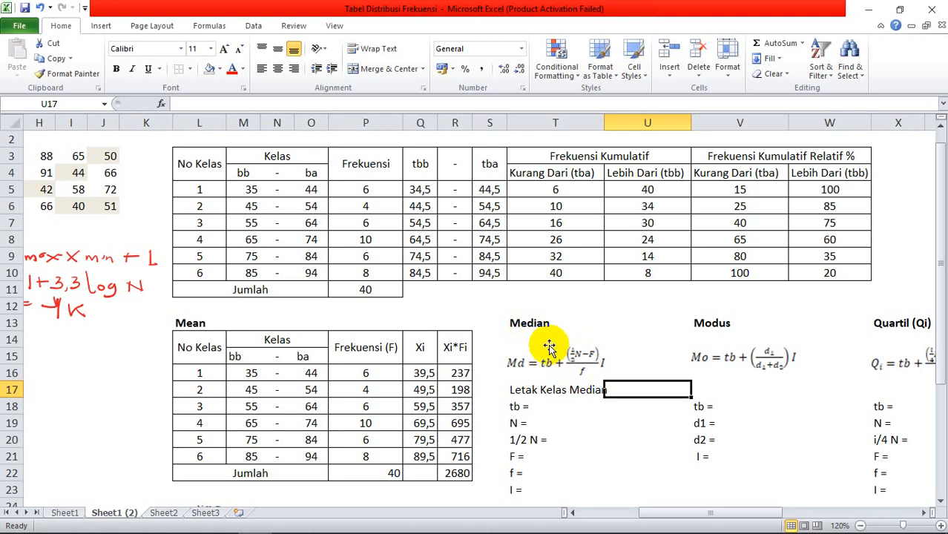
Step: Locate the median class using the total frequency and the less-than cumulative frequencies, and append "Kelas ke 4" to the label in T17
{"action": "left_click", "coordinate": [375, 291]}
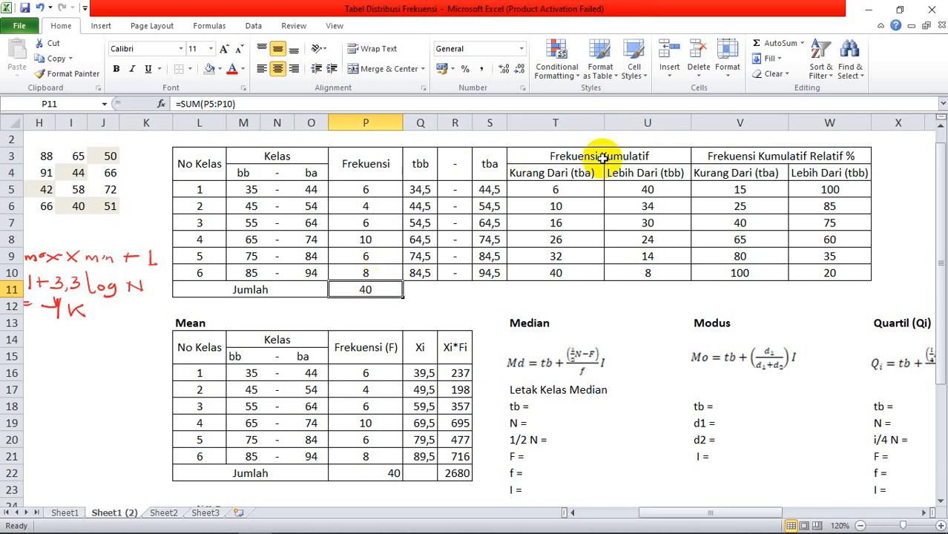
{"action": "left_click", "coordinate": [572, 225]}
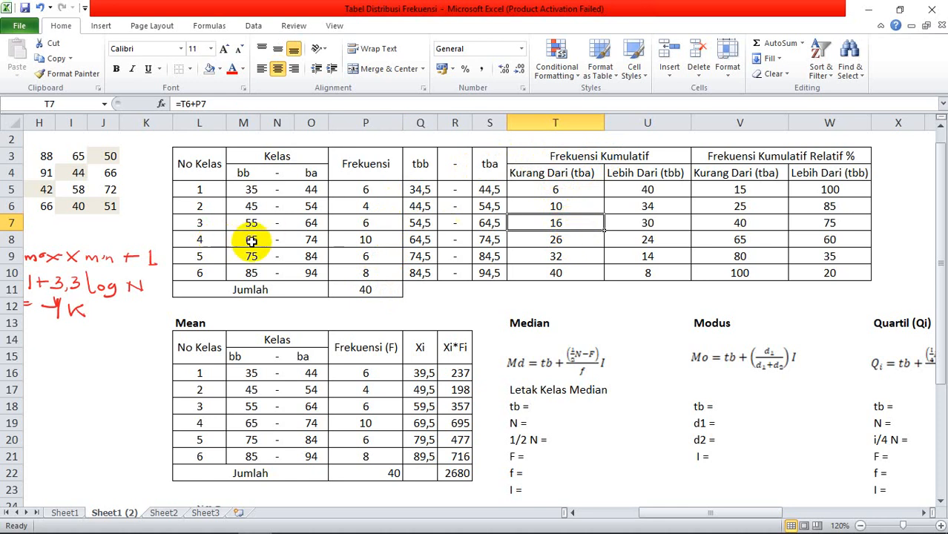
{"action": "left_click", "coordinate": [561, 245]}
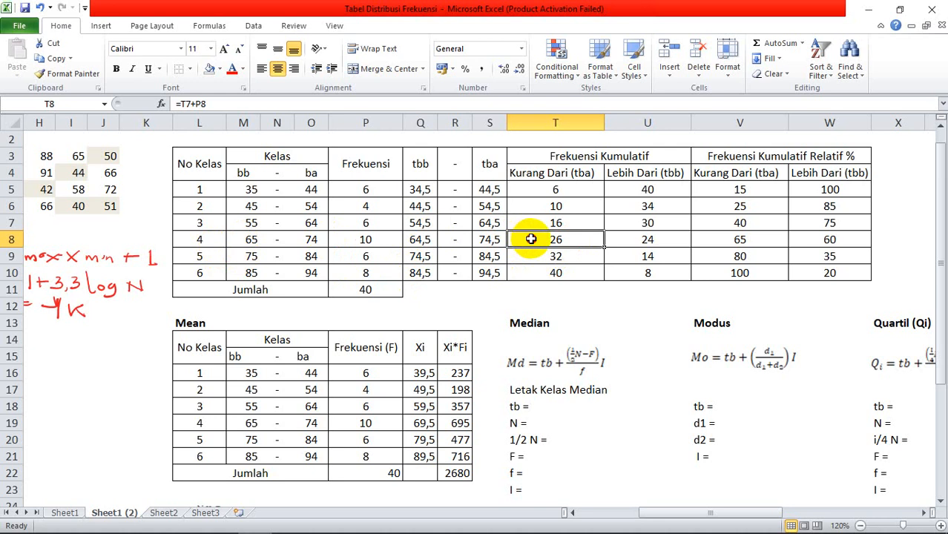
{"action": "left_click", "coordinate": [620, 395]}
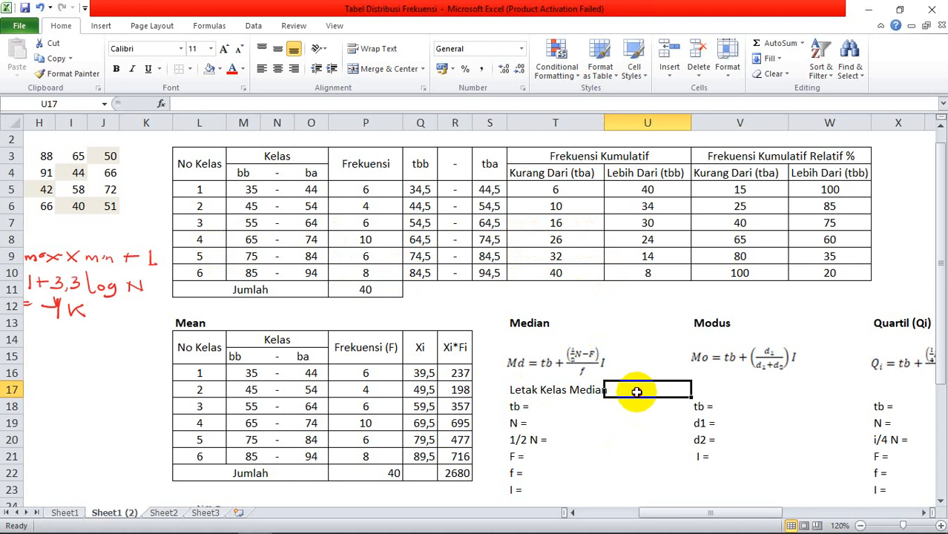
{"action": "left_click", "coordinate": [518, 393]}
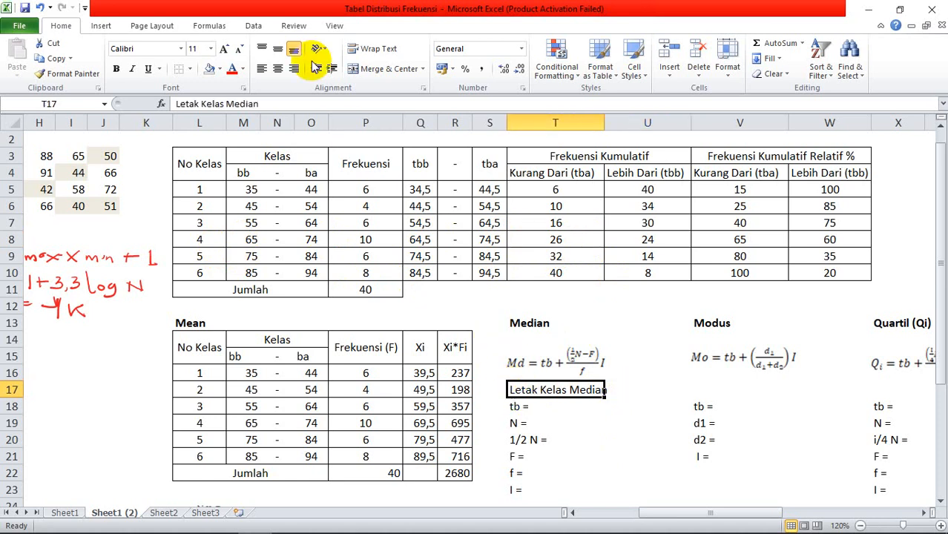
{"action": "left_click", "coordinate": [280, 104]}
{"action": "type", "text": "Kelas k"}
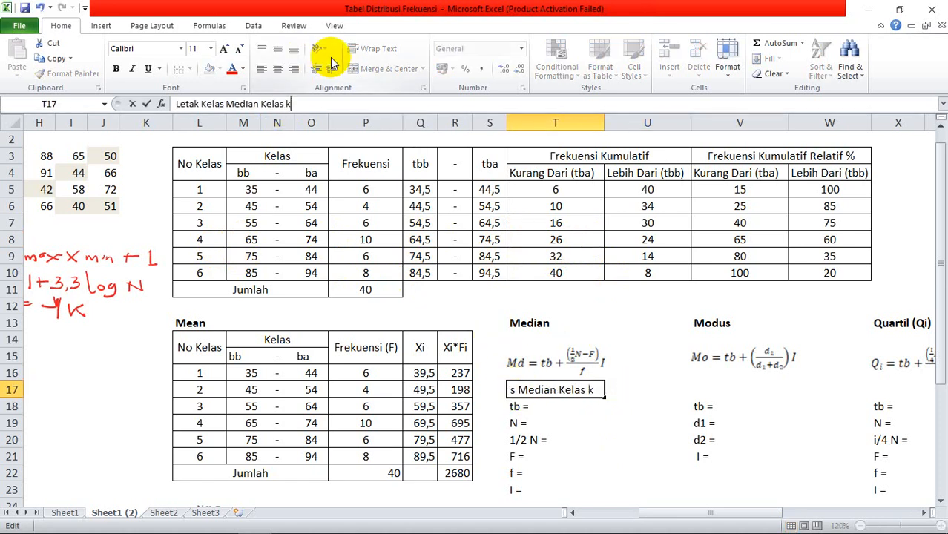
{"action": "type", "text": "e 4"}
{"action": "key", "text": "Return"}
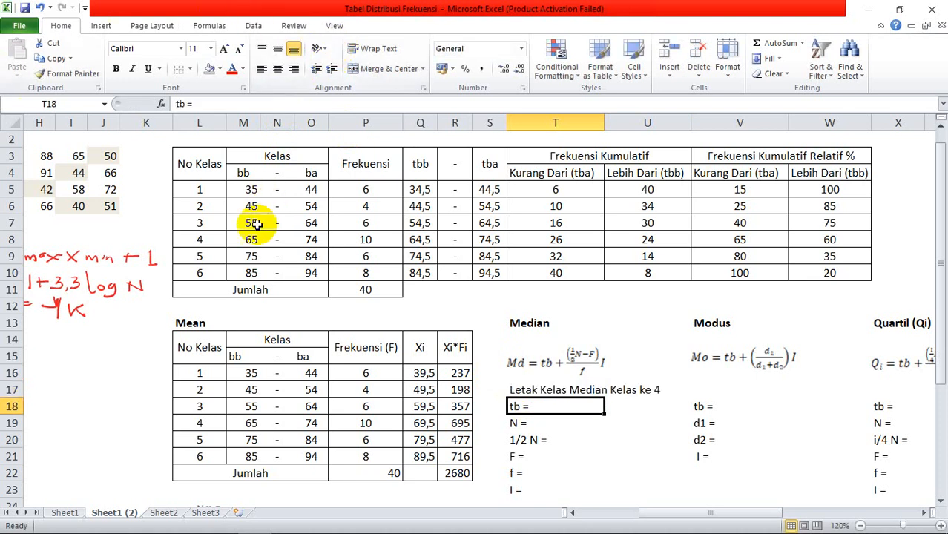
Step: Shade the median class row L8:T8 in the frequency table with a light tan fill
{"action": "left_click_drag", "start_coordinate": [200, 239], "coordinate": [667, 240]}
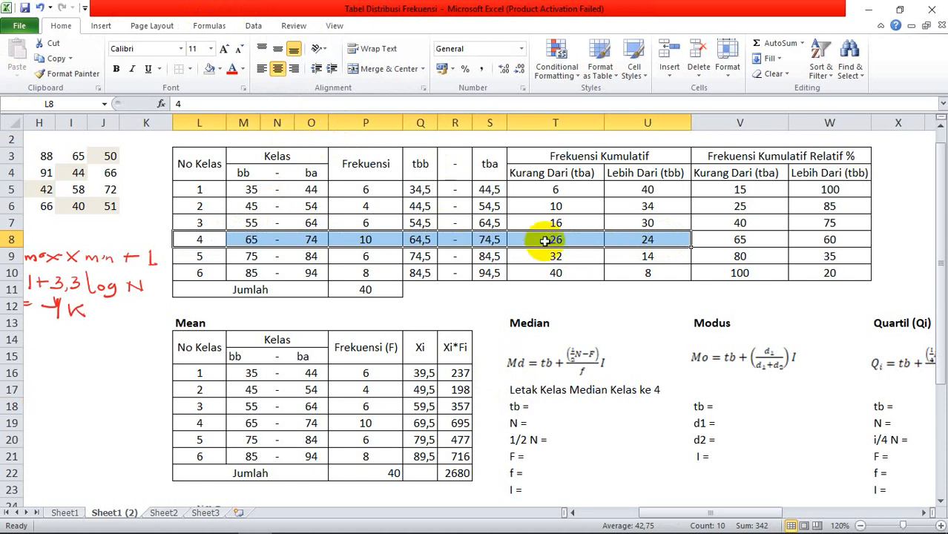
{"action": "left_click_drag", "start_coordinate": [551, 239], "coordinate": [212, 241]}
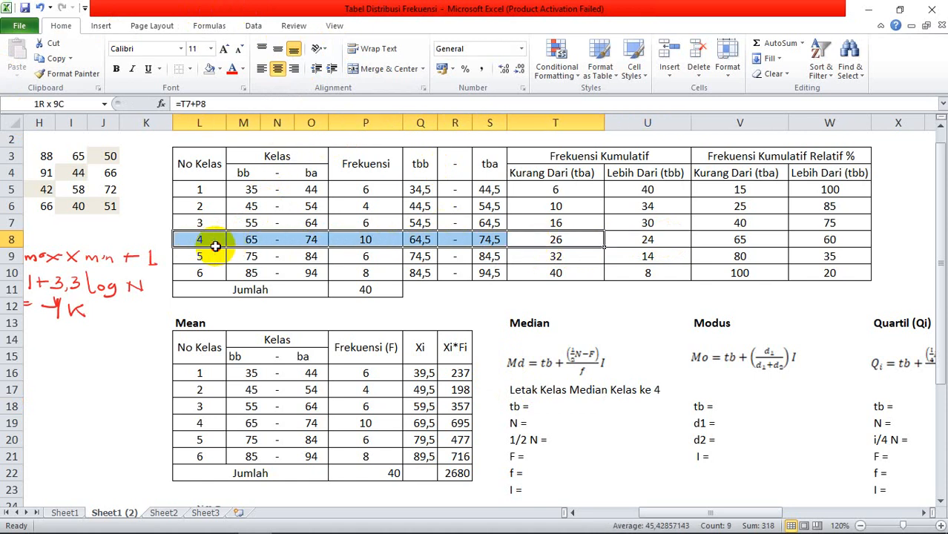
{"action": "left_click", "coordinate": [219, 68]}
{"action": "left_click", "coordinate": [233, 97]}
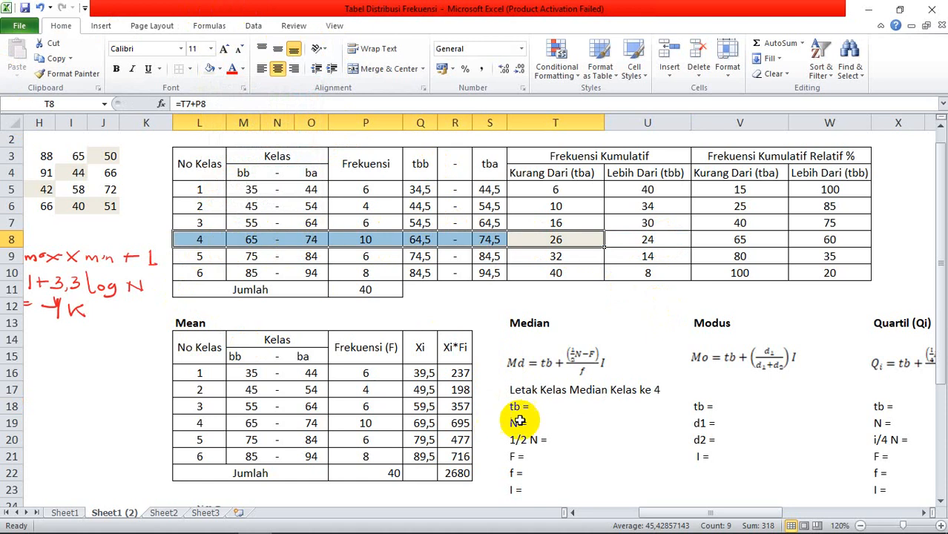
Step: Reference the median class's lower boundary for tb with =Q8 in U18, and left-align U18:U23
{"action": "left_click", "coordinate": [263, 237]}
{"action": "left_click", "coordinate": [553, 420]}
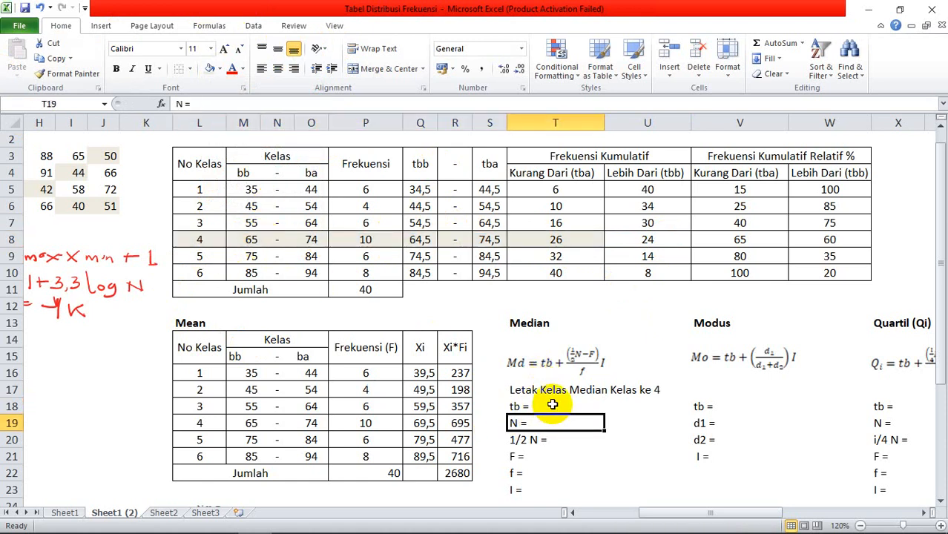
{"action": "left_click", "coordinate": [555, 404]}
{"action": "left_click", "coordinate": [613, 408]}
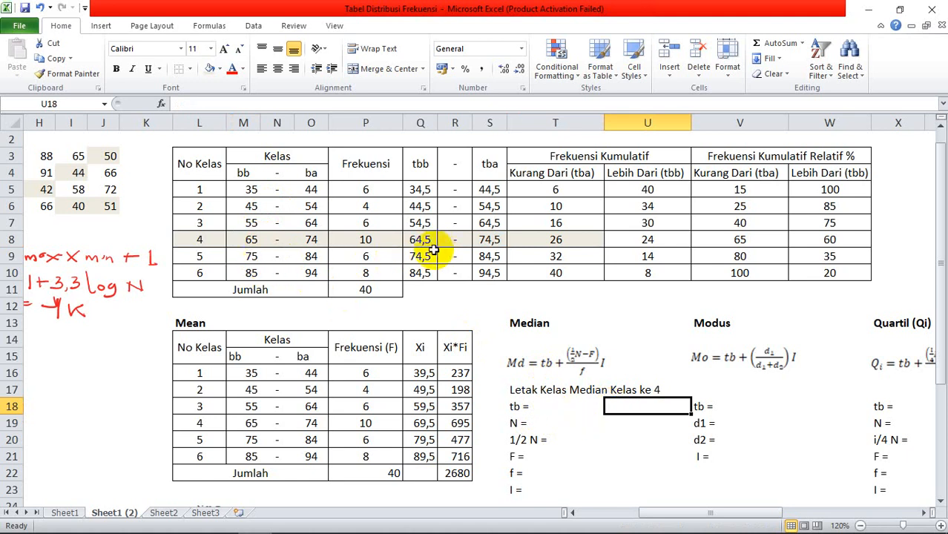
{"action": "type", "text": "="}
{"action": "left_click", "coordinate": [429, 240]}
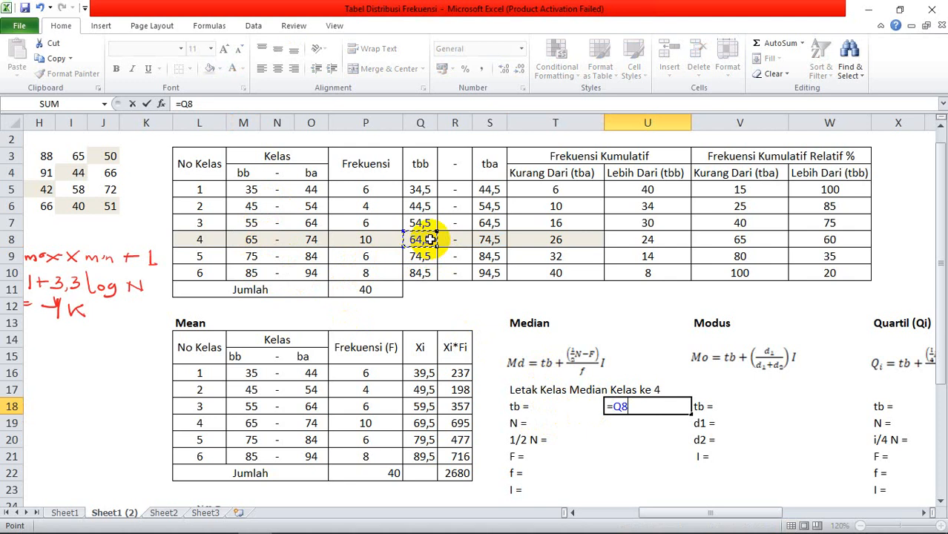
{"action": "key", "text": "Return"}
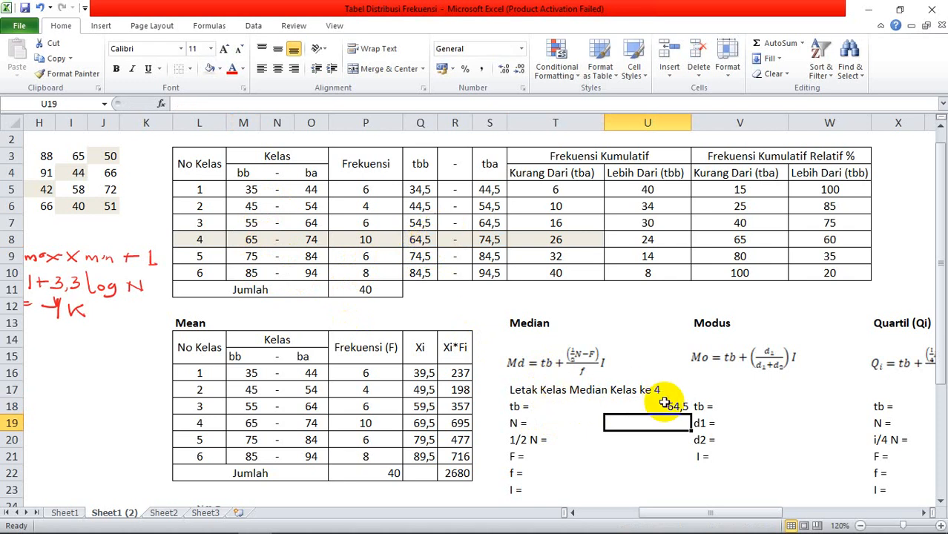
{"action": "left_click_drag", "start_coordinate": [665, 402], "coordinate": [667, 486]}
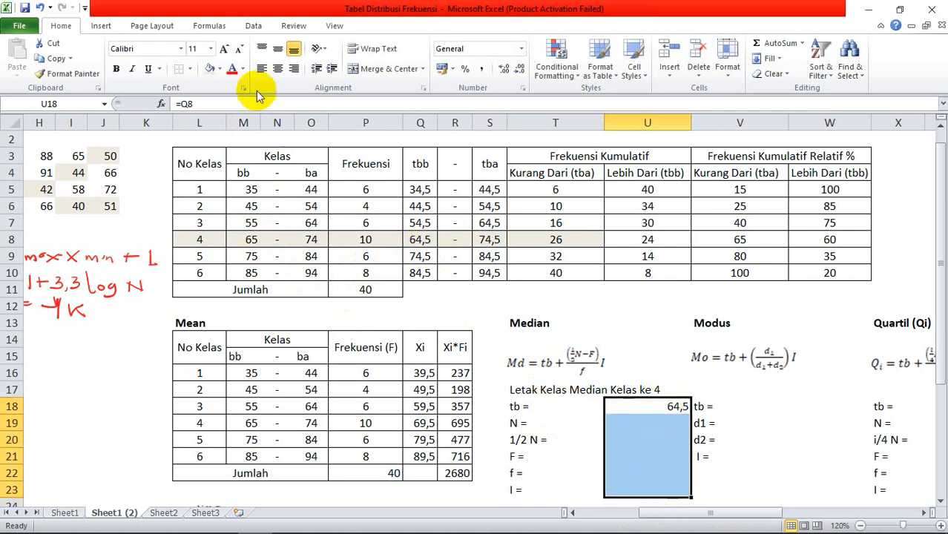
{"action": "left_click", "coordinate": [261, 68]}
Step: Fill in the median's N with =P11 in U19 and its 1/2 N with =1/2*U19 in U20
{"action": "left_click", "coordinate": [614, 424]}
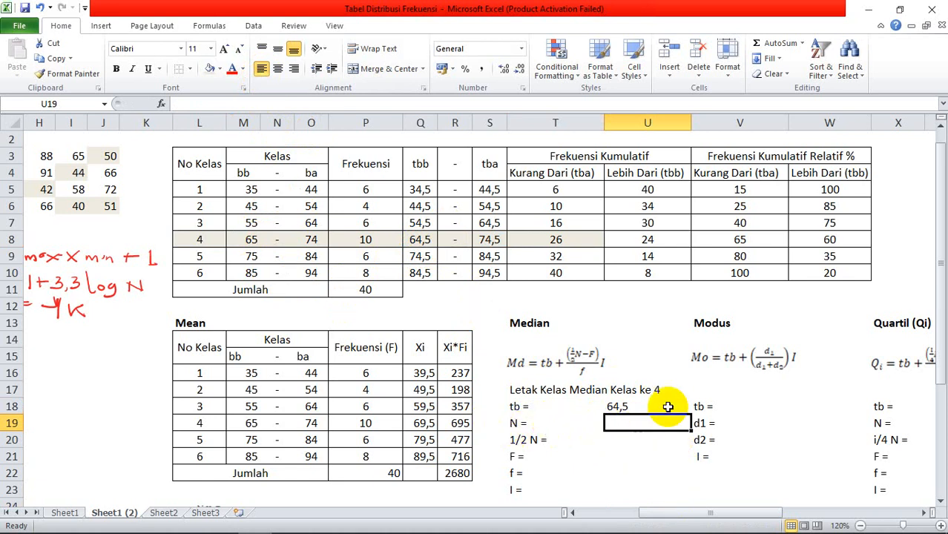
{"action": "type", "text": "="}
{"action": "left_click", "coordinate": [389, 294]}
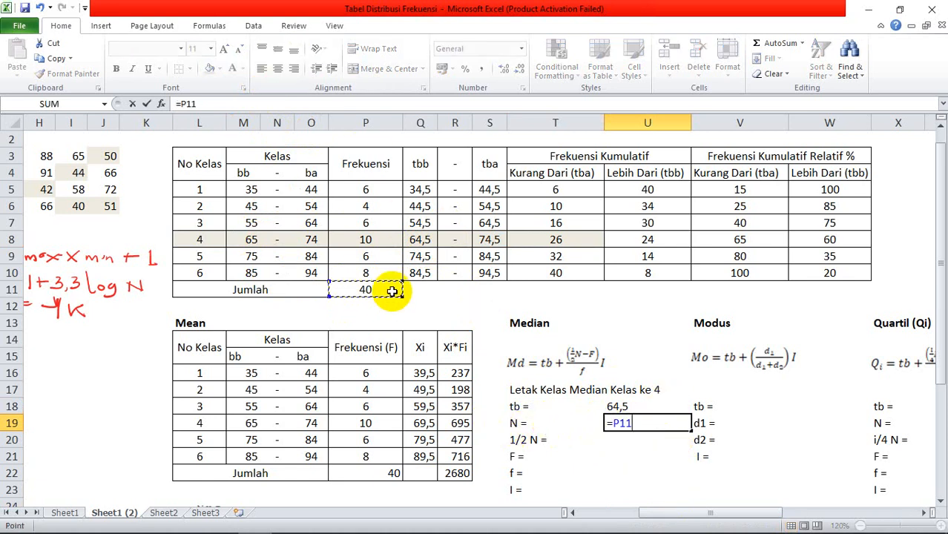
{"action": "key", "text": "Return"}
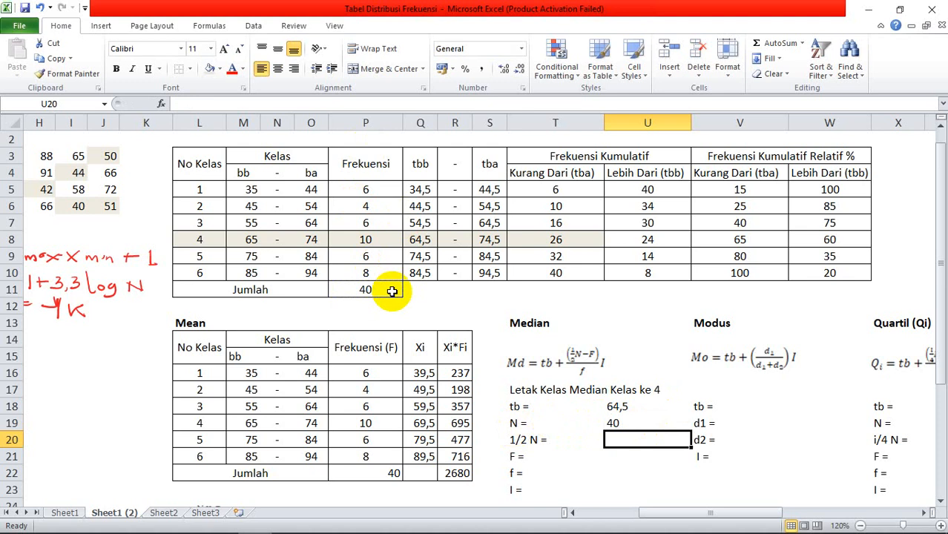
{"action": "type", "text": "=1/2"}
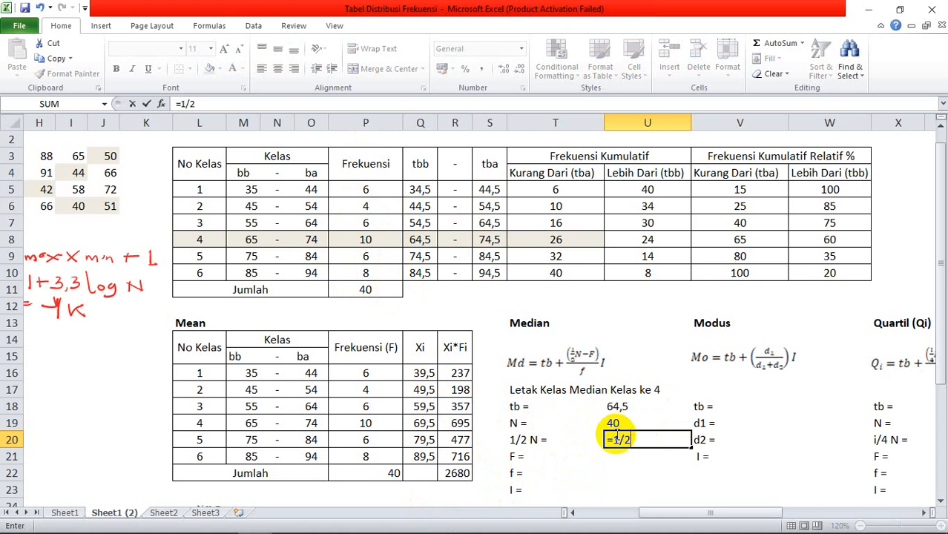
{"action": "type", "text": "*"}
{"action": "left_click", "coordinate": [616, 423]}
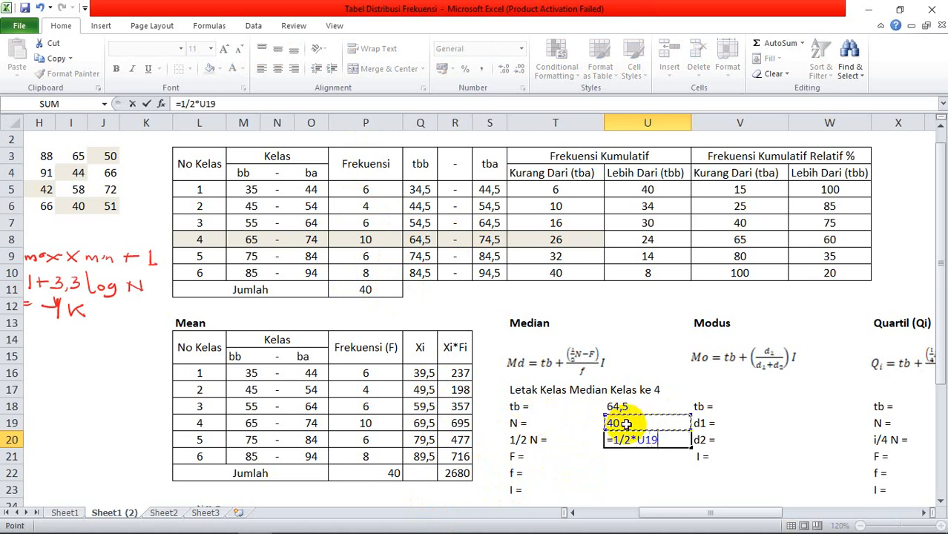
{"action": "key", "text": "Return"}
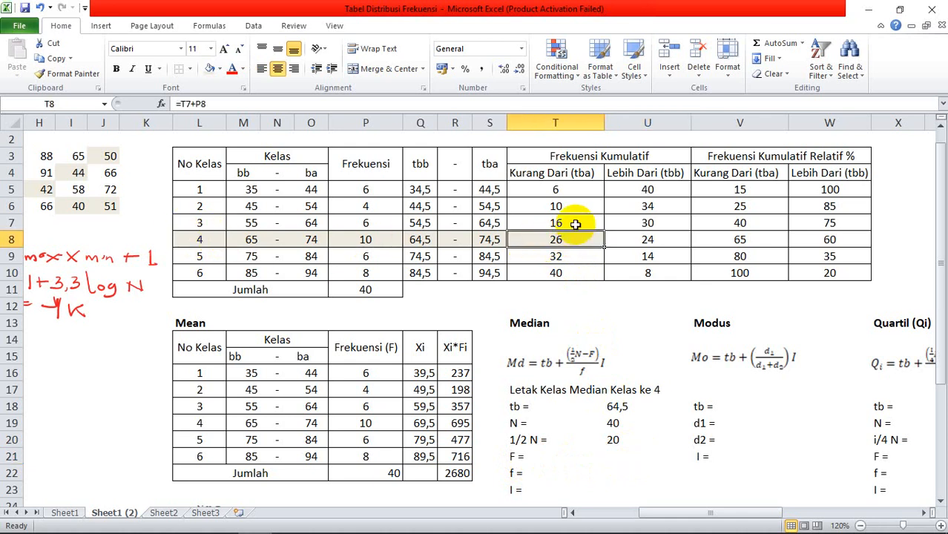
Step: Shade the cumulative frequency before the median class, T7, red and reference it for F with =T7 in U21
{"action": "left_click", "coordinate": [576, 224]}
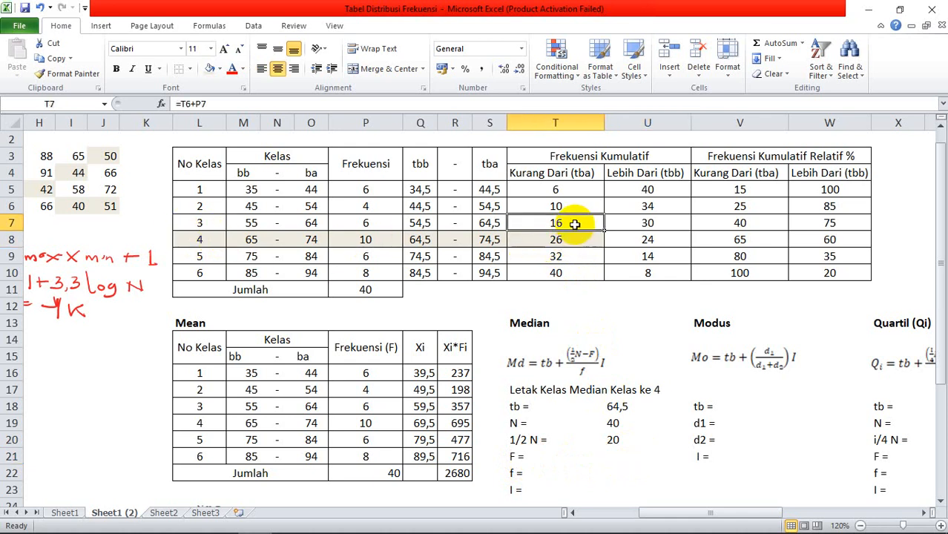
{"action": "left_click", "coordinate": [218, 69]}
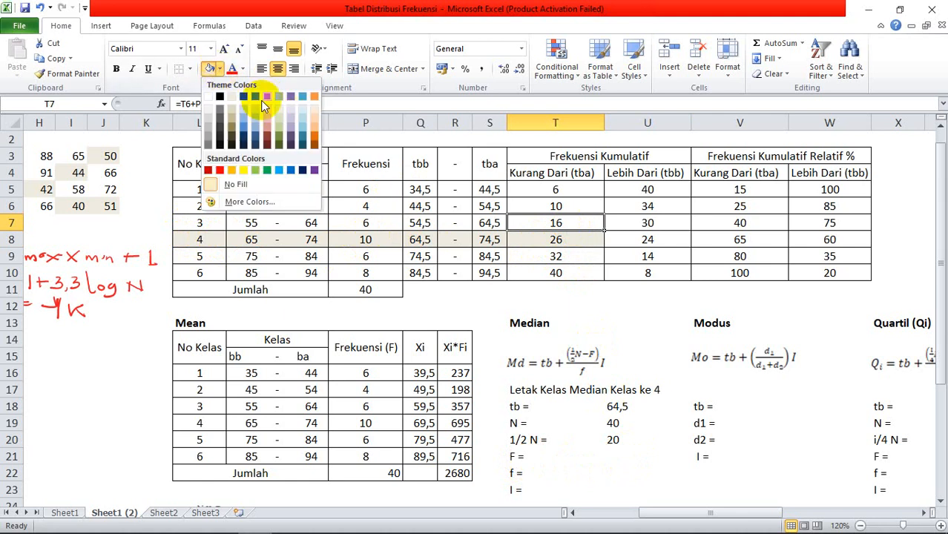
{"action": "left_click", "coordinate": [266, 97]}
{"action": "left_click", "coordinate": [620, 456]}
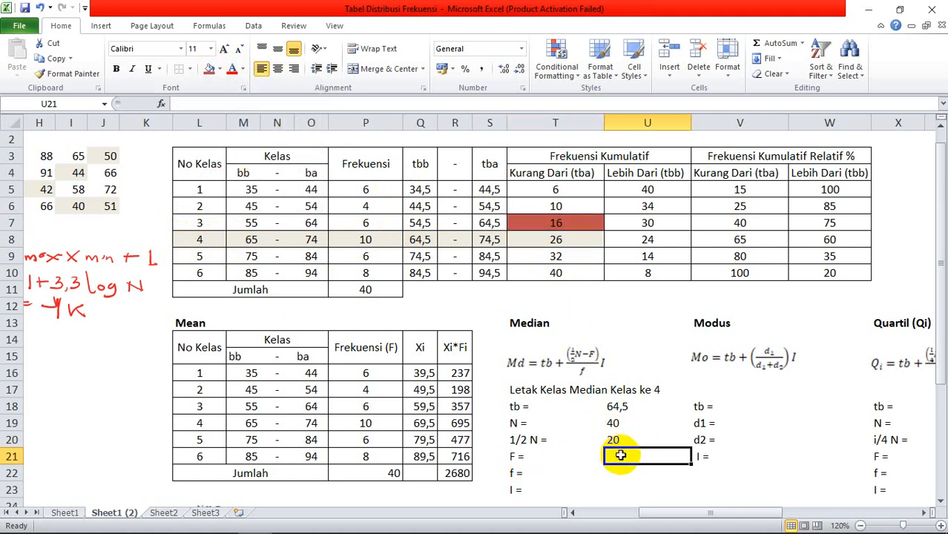
{"action": "type", "text": "="}
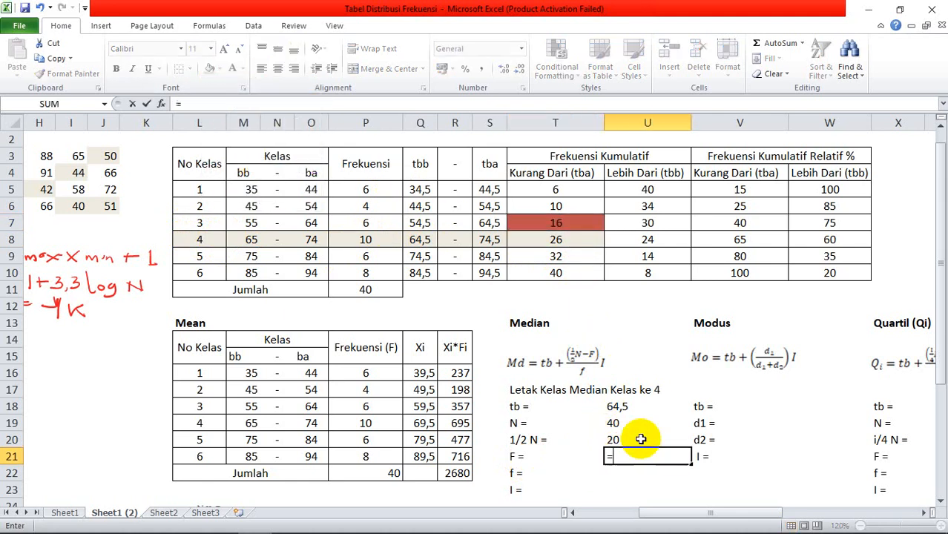
{"action": "left_click", "coordinate": [570, 226]}
{"action": "key", "text": "Return"}
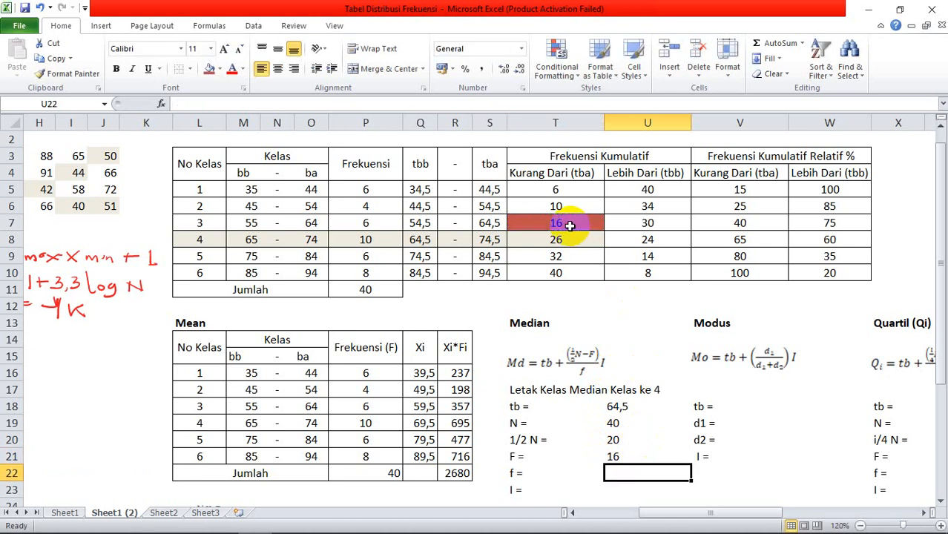
Step: Reference the median class frequency for f with =P8 in U22 and the rounded class interval for I with =F14 in U23
{"action": "type", "text": "="}
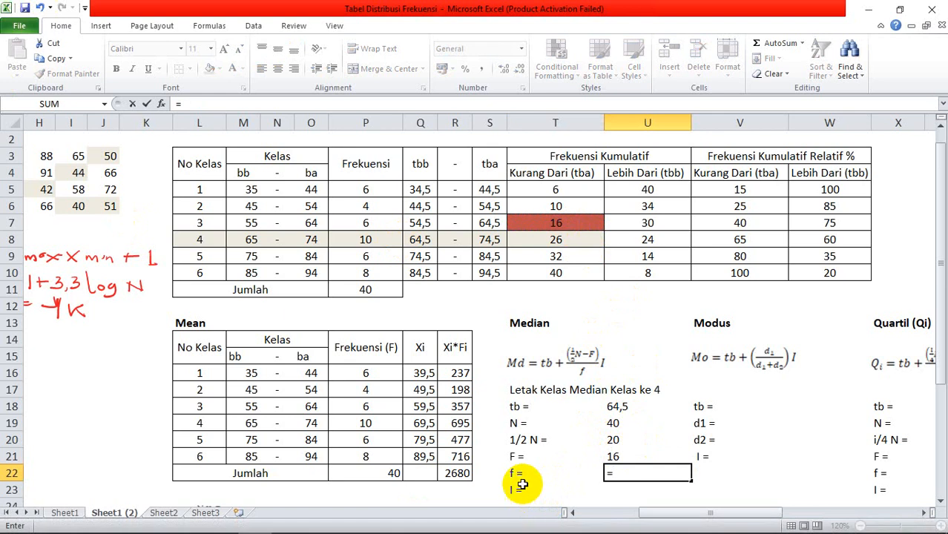
{"action": "left_click", "coordinate": [342, 240]}
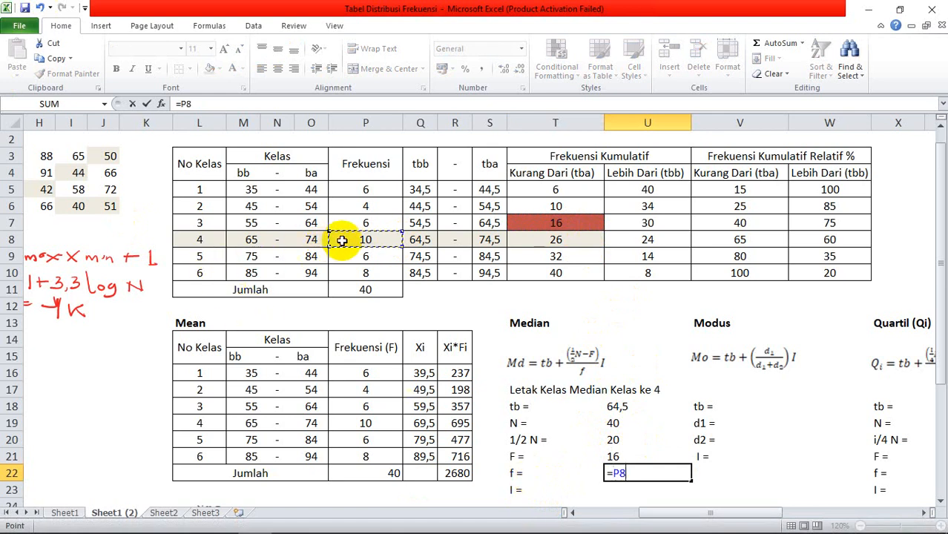
{"action": "key", "text": "Return"}
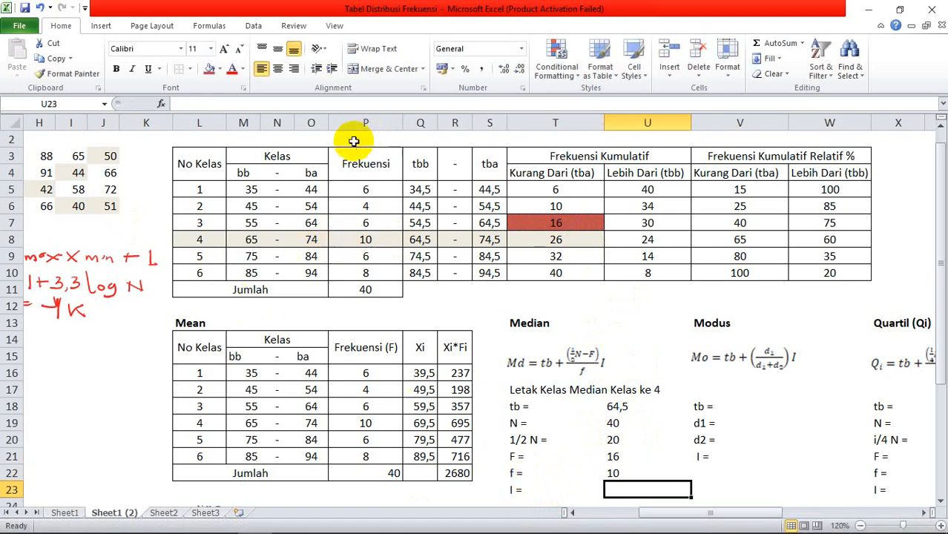
{"action": "type", "text": "="}
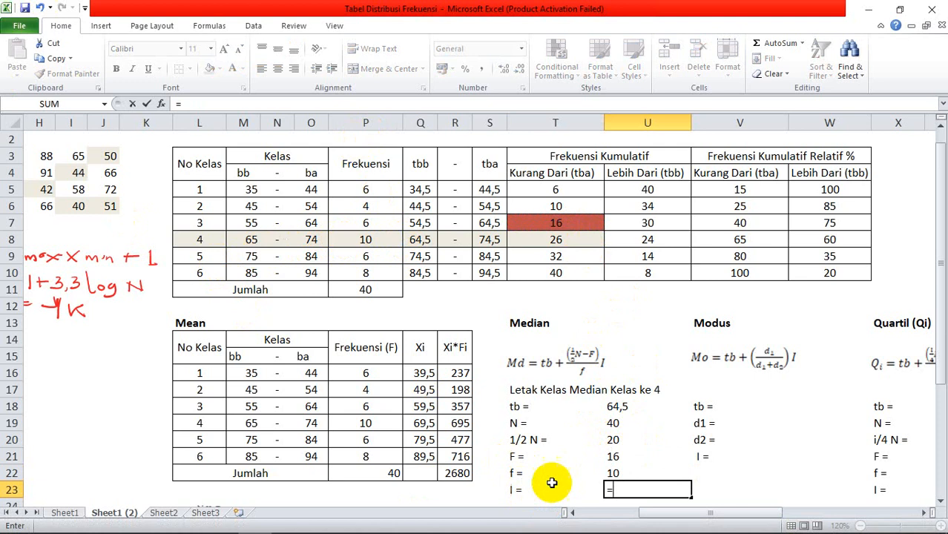
{"action": "left_click_drag", "start_coordinate": [660, 512], "coordinate": [627, 513]}
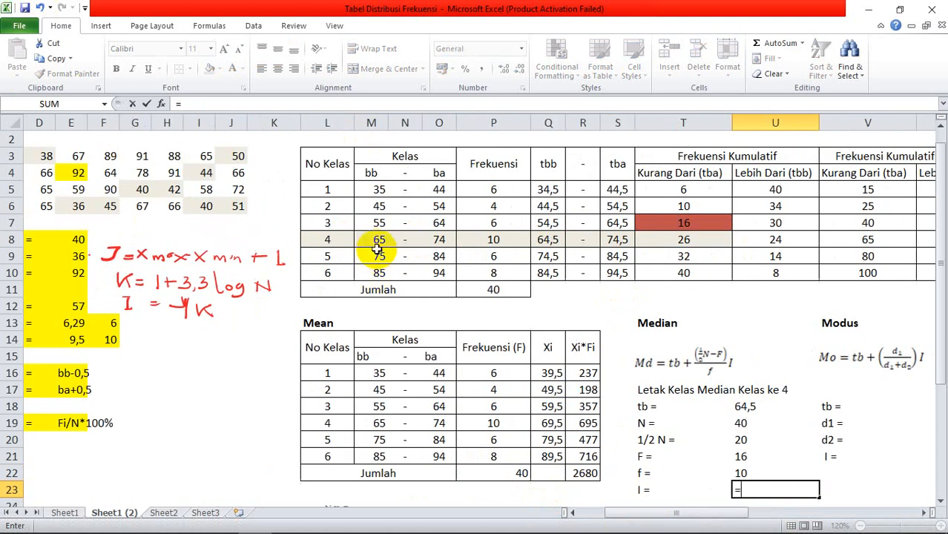
{"action": "left_click", "coordinate": [111, 339]}
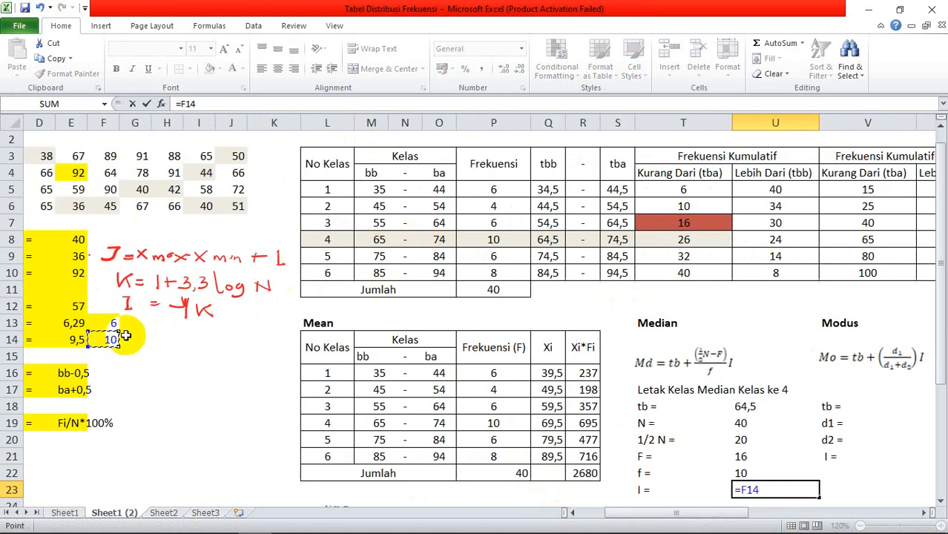
{"action": "key", "text": "Return"}
Step: Calculate the median Md in U25 with =U18+(U20-U21)/U22*U23 and left-align the cell
{"action": "scroll", "coordinate": [589, 338], "scroll_direction": "down", "scroll_amount": 4}
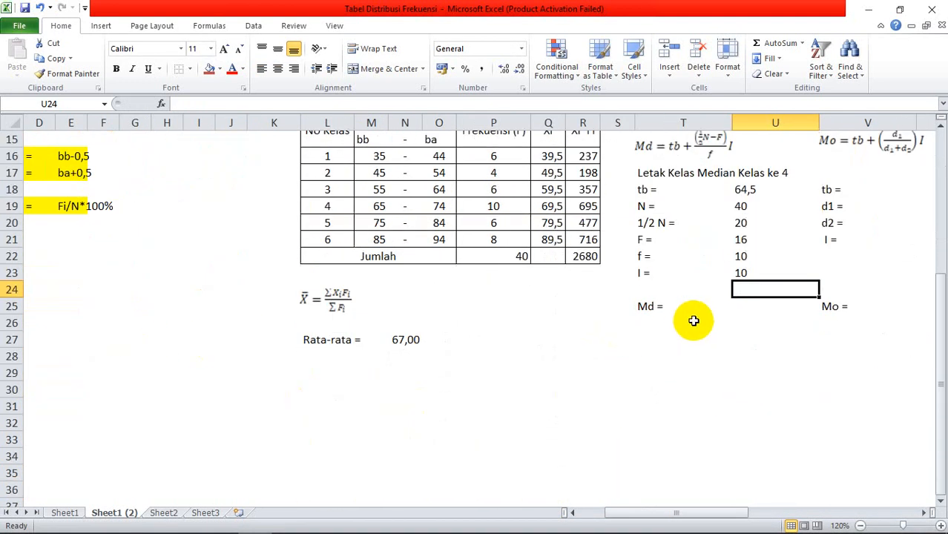
{"action": "scroll", "coordinate": [712, 349], "scroll_direction": "up", "scroll_amount": 1}
{"action": "left_click", "coordinate": [738, 357]}
{"action": "type", "text": "="}
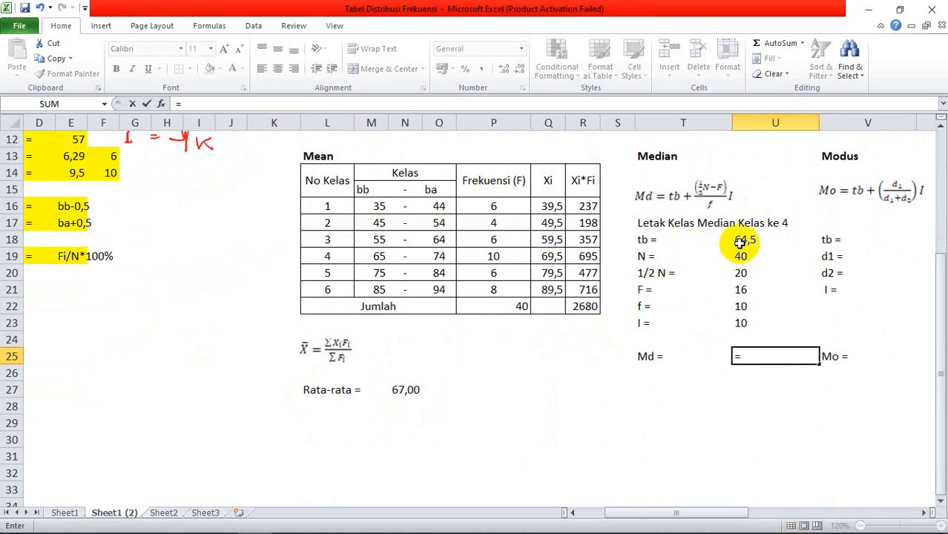
{"action": "left_click", "coordinate": [746, 240]}
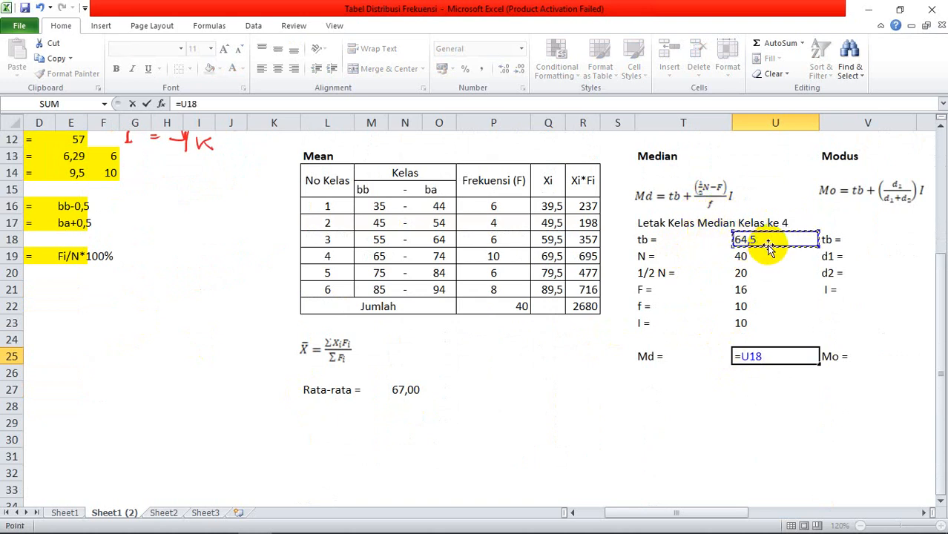
{"action": "type", "text": "+"}
{"action": "left_click", "coordinate": [740, 273]}
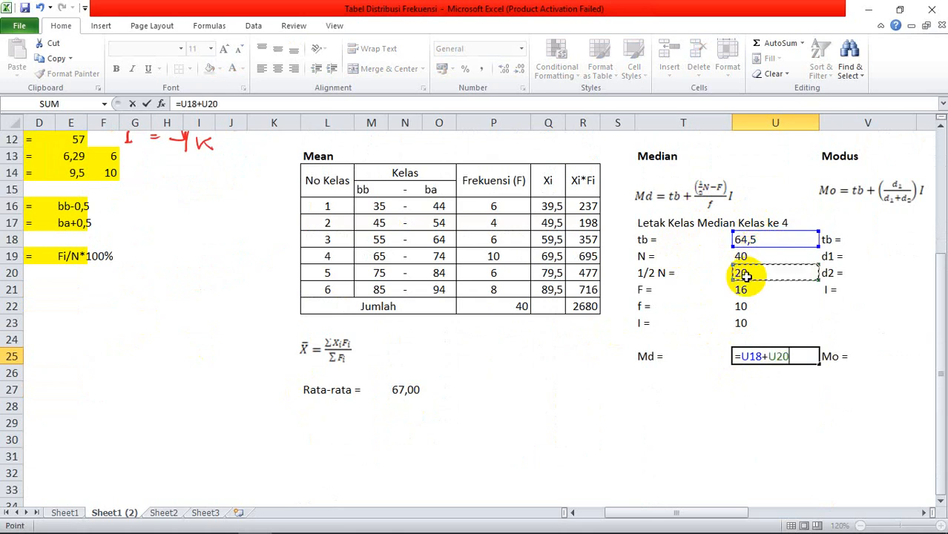
{"action": "left_click", "coordinate": [770, 357]}
{"action": "type", "text": "("}
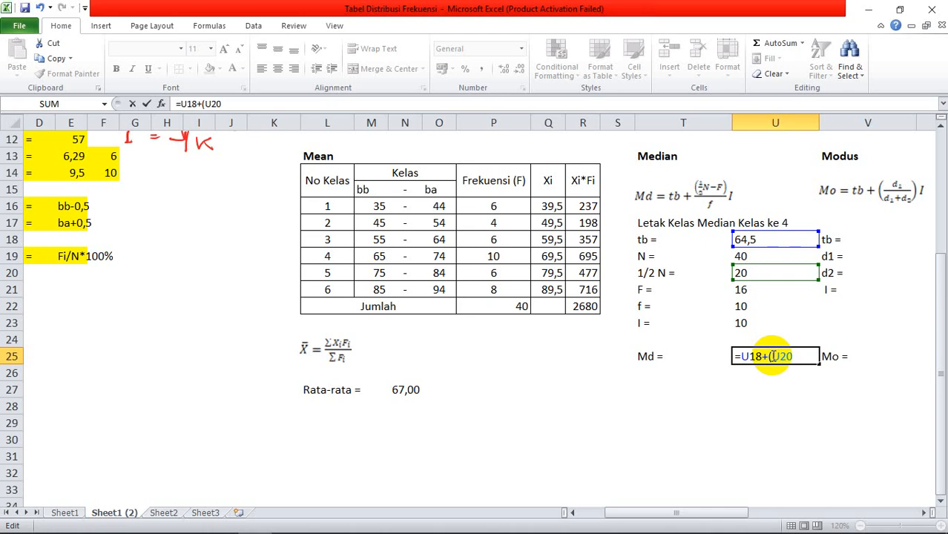
{"action": "left_click", "coordinate": [793, 356]}
{"action": "type", "text": "-"}
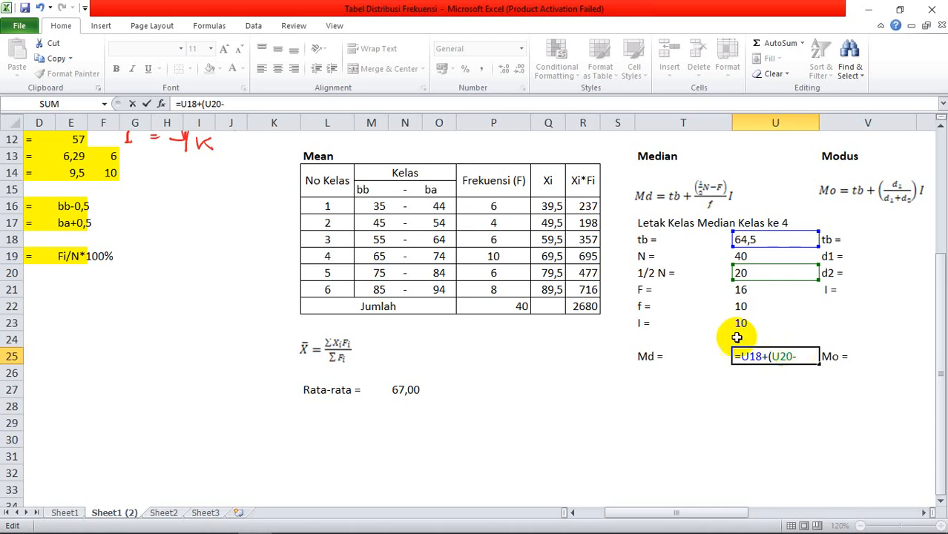
{"action": "left_click", "coordinate": [740, 290]}
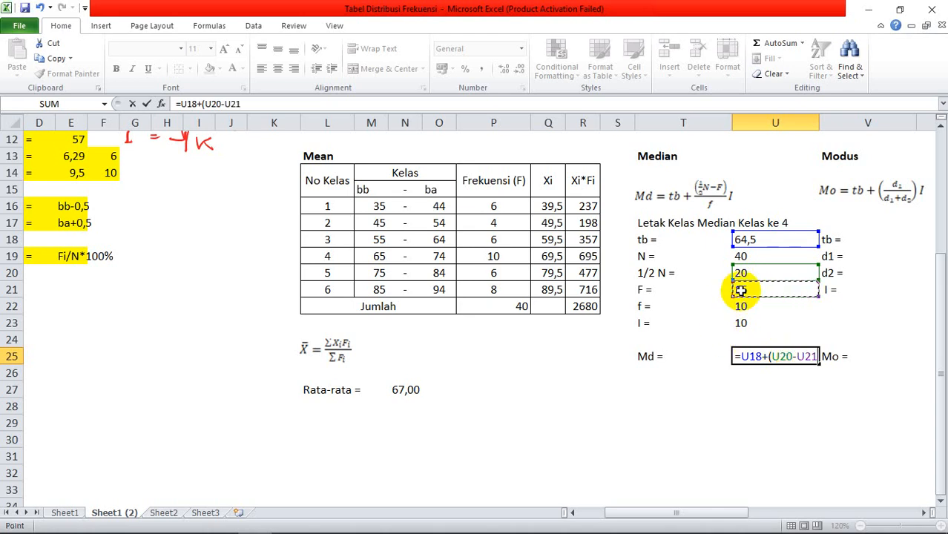
{"action": "type", "text": ")/"}
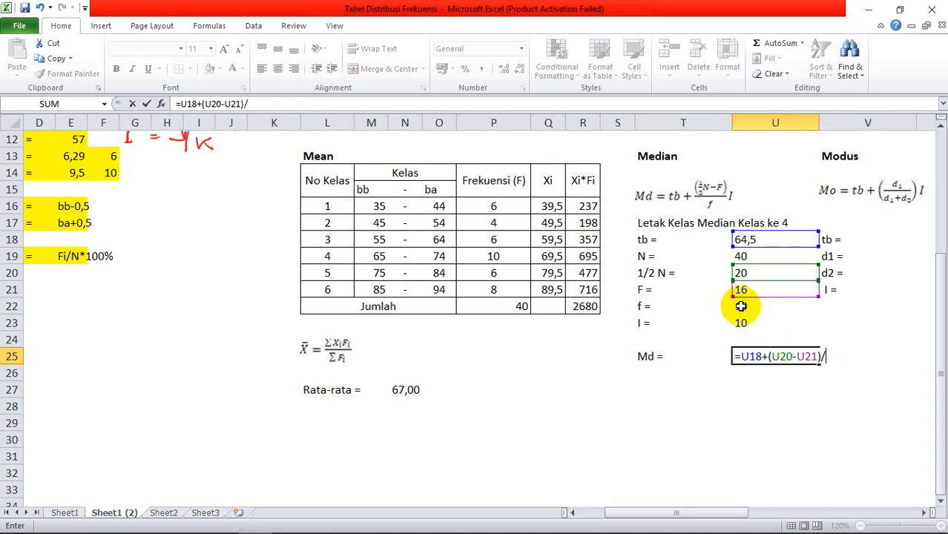
{"action": "left_click", "coordinate": [742, 305]}
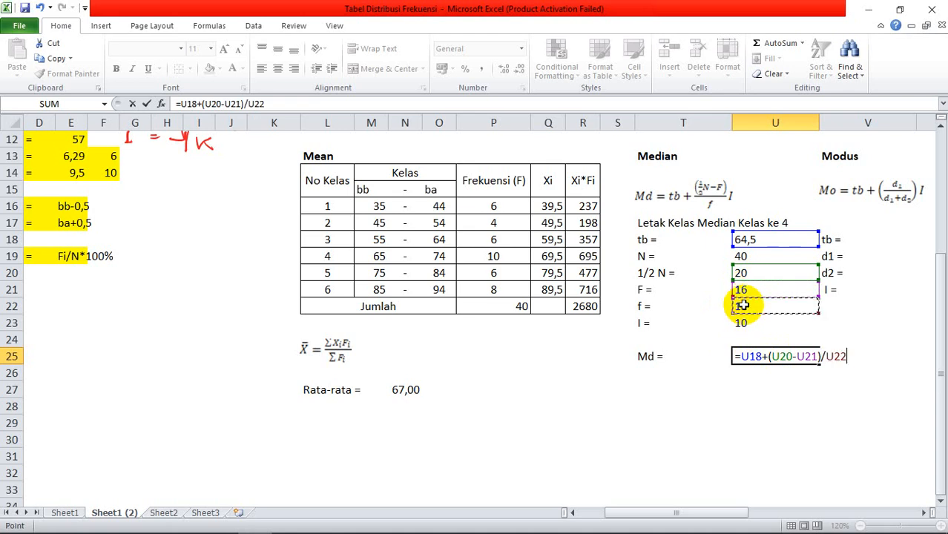
{"action": "type", "text": "*"}
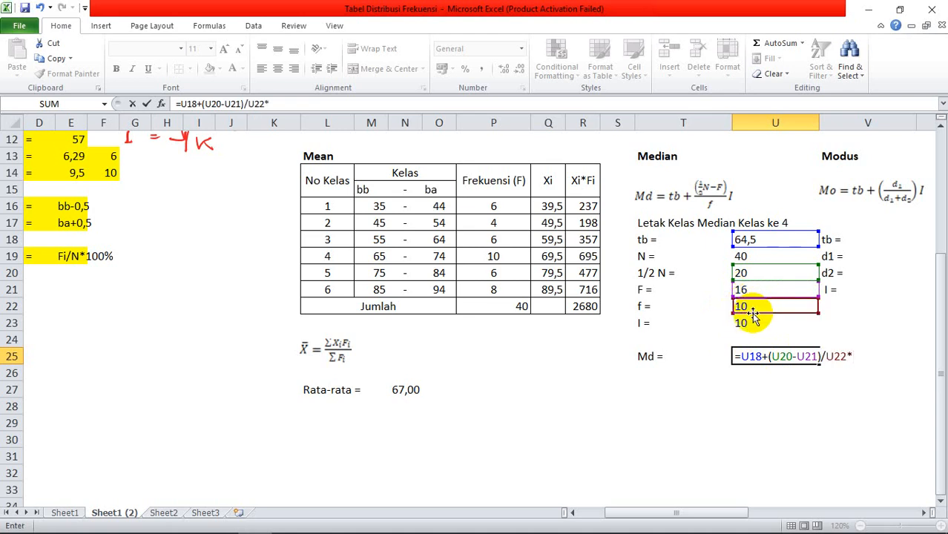
{"action": "left_click", "coordinate": [747, 324]}
{"action": "key", "text": "Return"}
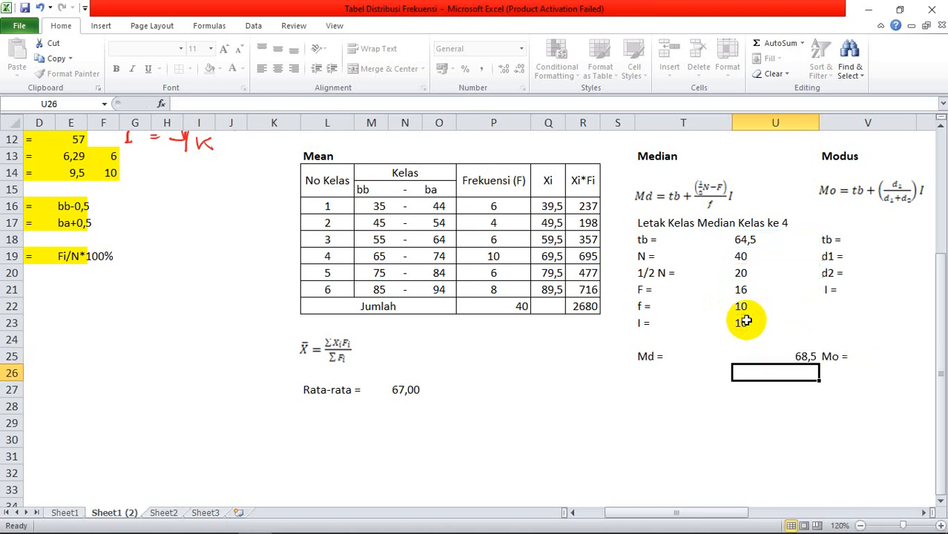
{"action": "left_click", "coordinate": [781, 359]}
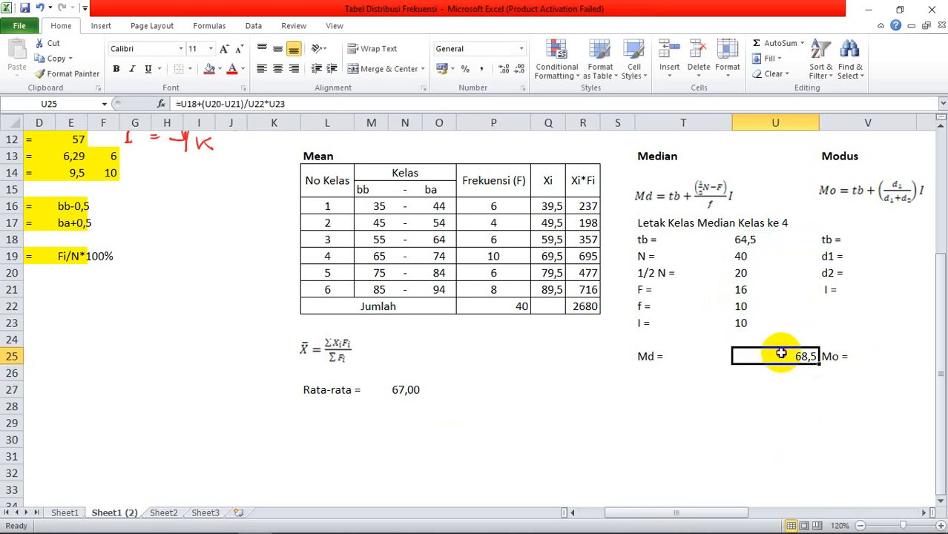
{"action": "left_click", "coordinate": [261, 69]}
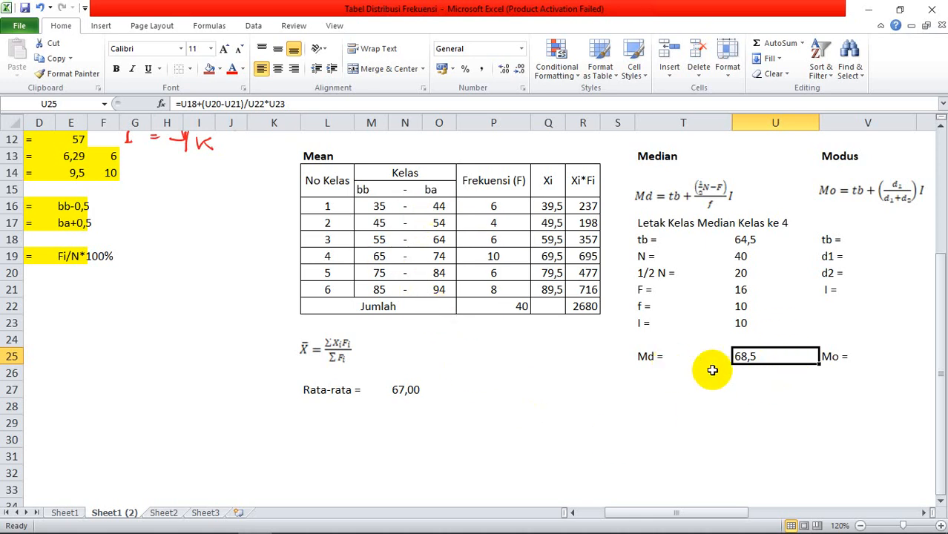
Step: Review the frequency table and median inputs, and select the raw student scores in A3:J6 to examine the source data
{"action": "scroll", "coordinate": [748, 393], "scroll_direction": "up", "scroll_amount": 2}
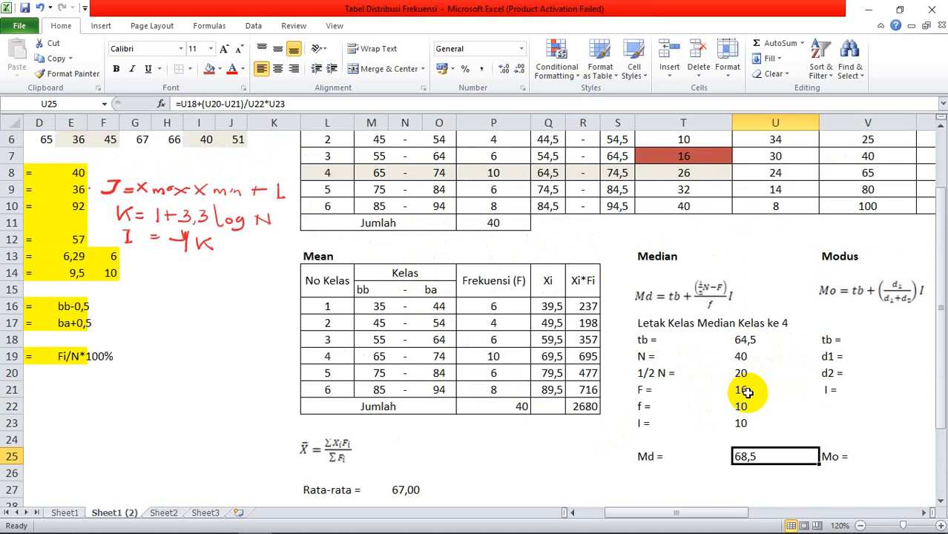
{"action": "scroll", "coordinate": [761, 472], "scroll_direction": "up", "scroll_amount": 1}
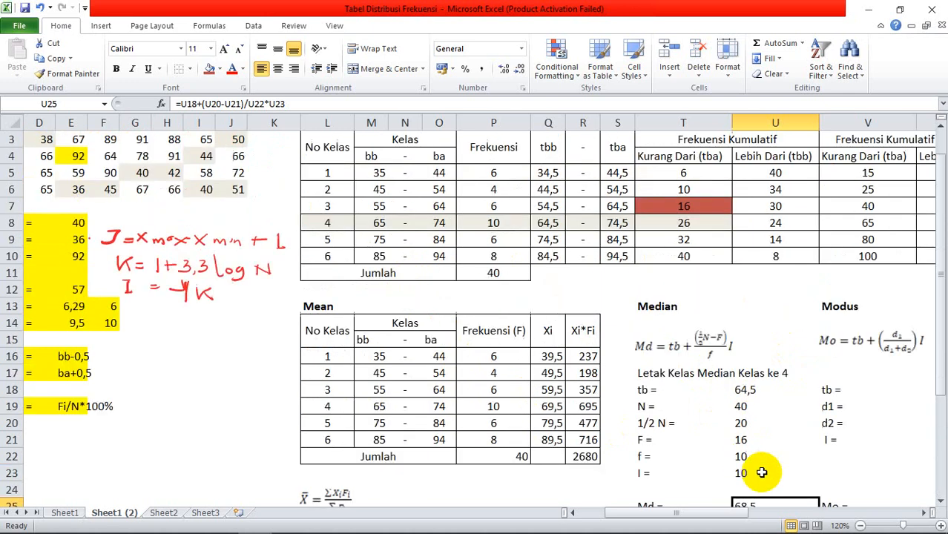
{"action": "scroll", "coordinate": [764, 475], "scroll_direction": "down", "scroll_amount": 1}
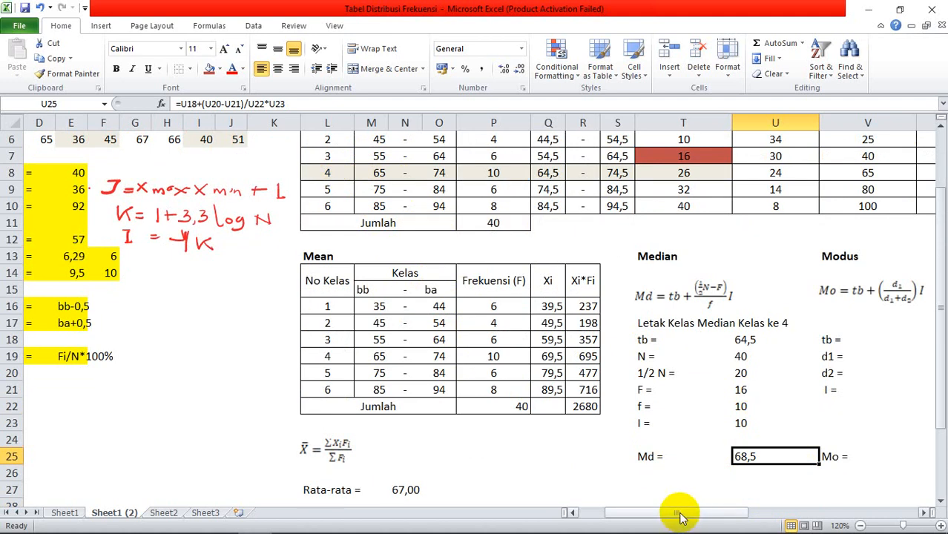
{"action": "left_click_drag", "start_coordinate": [681, 514], "coordinate": [616, 514]}
{"action": "scroll", "coordinate": [178, 327], "scroll_direction": "up", "scroll_amount": 2}
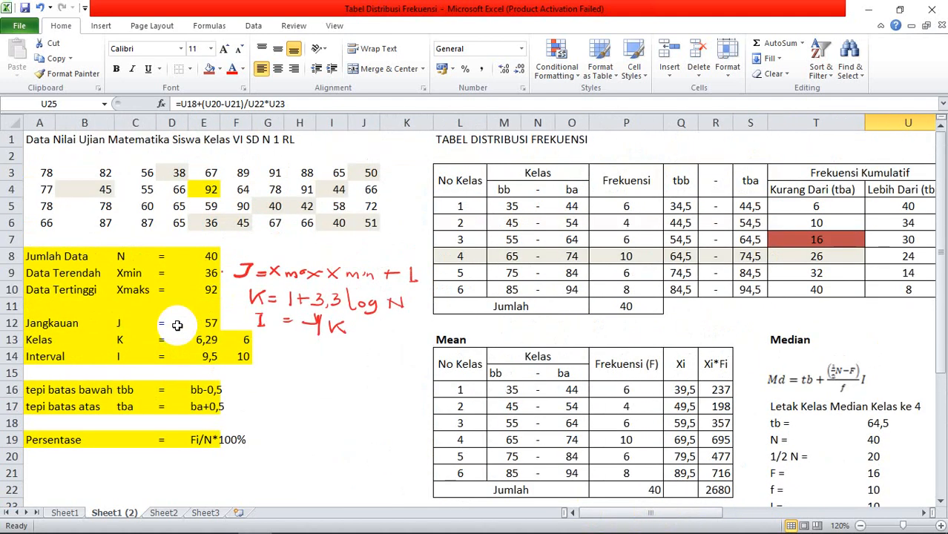
{"action": "left_click_drag", "start_coordinate": [43, 173], "coordinate": [374, 224]}
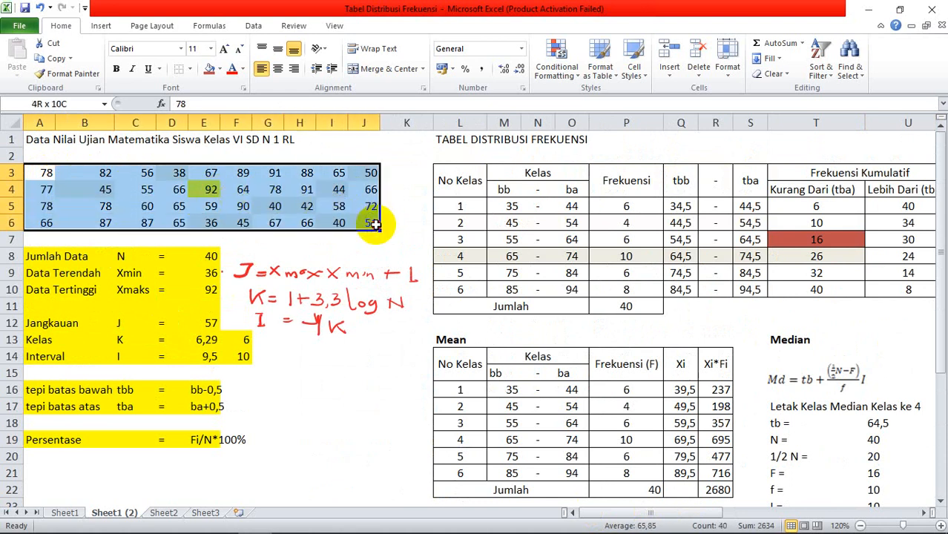
{"action": "left_click_drag", "start_coordinate": [374, 225], "coordinate": [376, 222]}
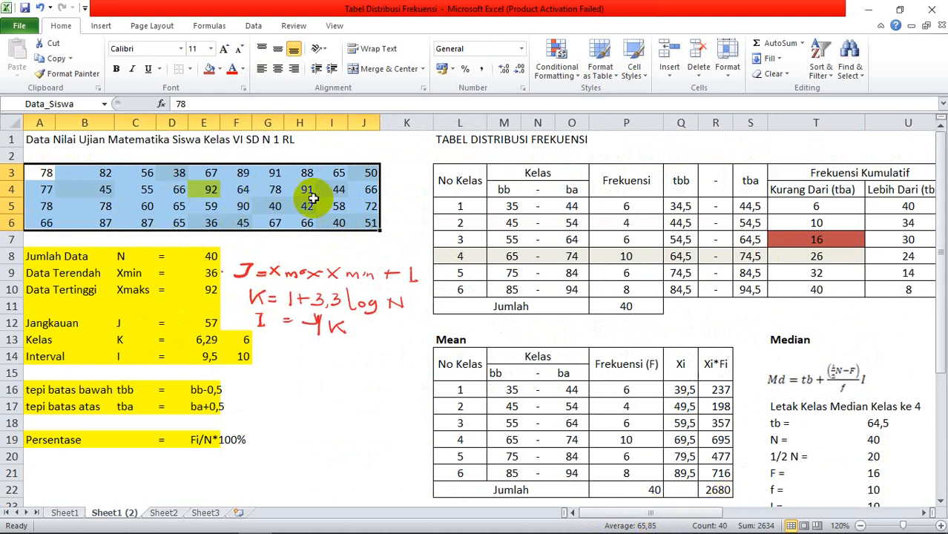
Step: Enter the label "Letak Kelas Modus kelas ke-4" in cell V17, under the Modus formula
{"action": "left_click", "coordinate": [512, 209]}
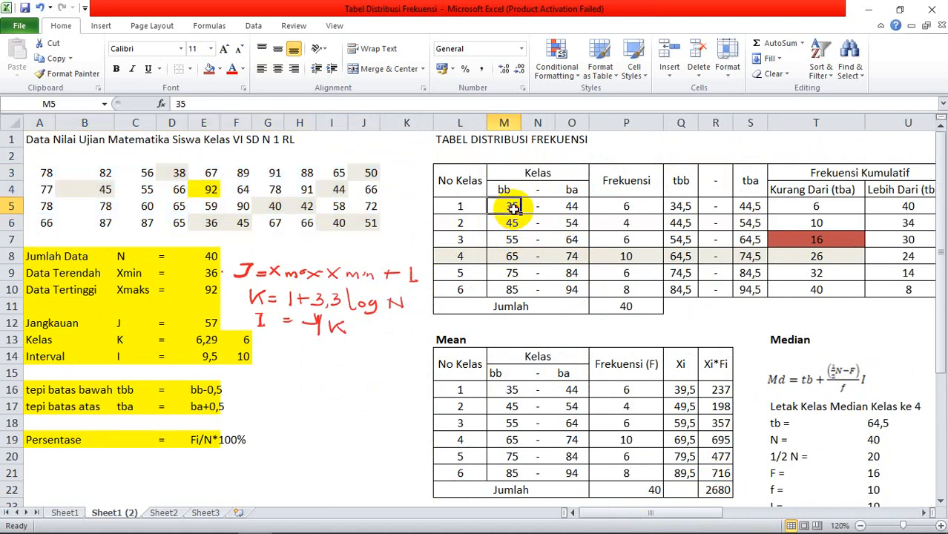
{"action": "left_click", "coordinate": [573, 291]}
{"action": "left_click_drag", "start_coordinate": [652, 511], "coordinate": [755, 508]}
{"action": "scroll", "coordinate": [466, 383], "scroll_direction": "down", "scroll_amount": 1}
{"action": "scroll", "coordinate": [466, 382], "scroll_direction": "down", "scroll_amount": 1}
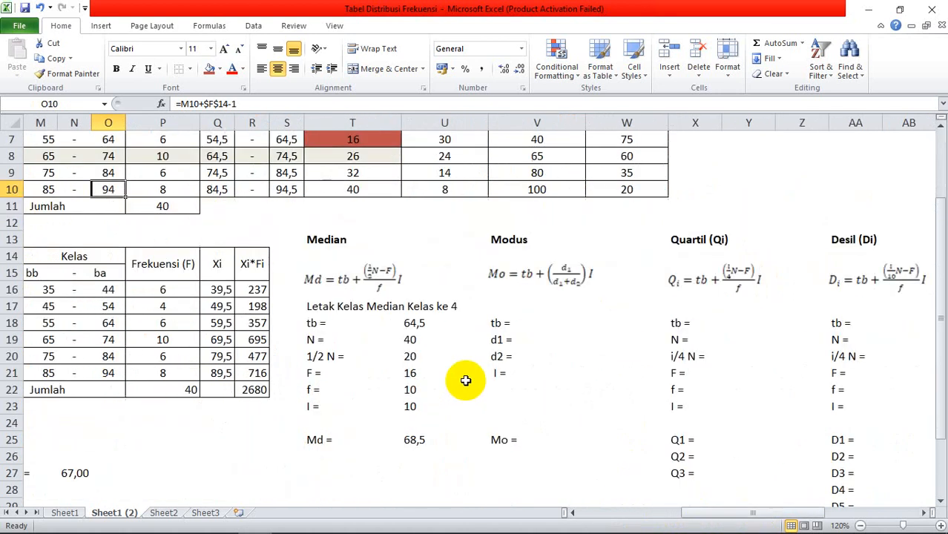
{"action": "left_click", "coordinate": [534, 329]}
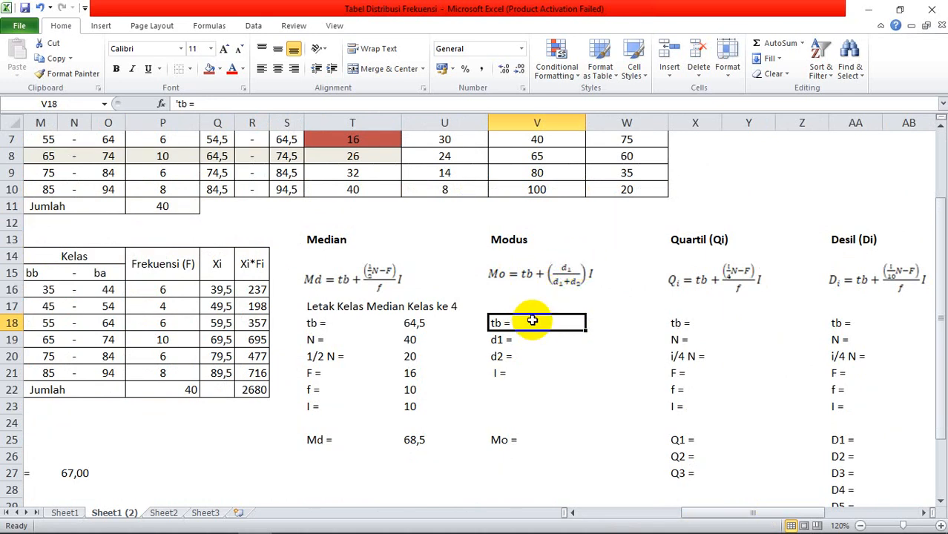
{"action": "scroll", "coordinate": [538, 330], "scroll_direction": "up", "scroll_amount": 1}
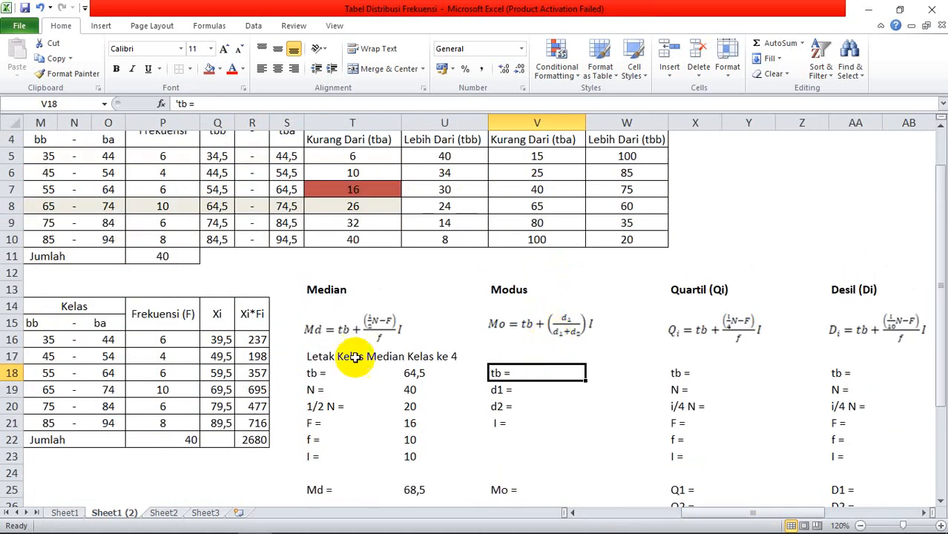
{"action": "left_click", "coordinate": [493, 356]}
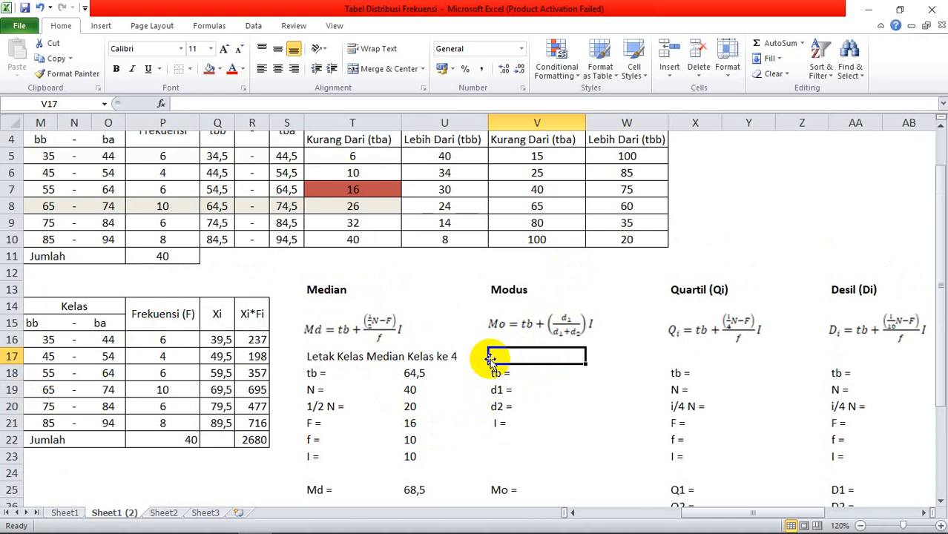
{"action": "type", "text": "Letak Kel"}
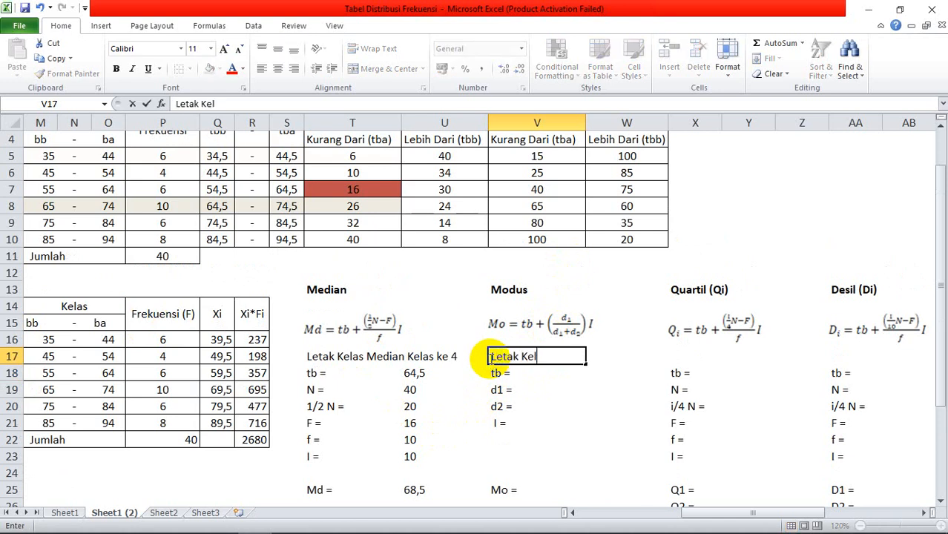
{"action": "type", "text": "as Modus"}
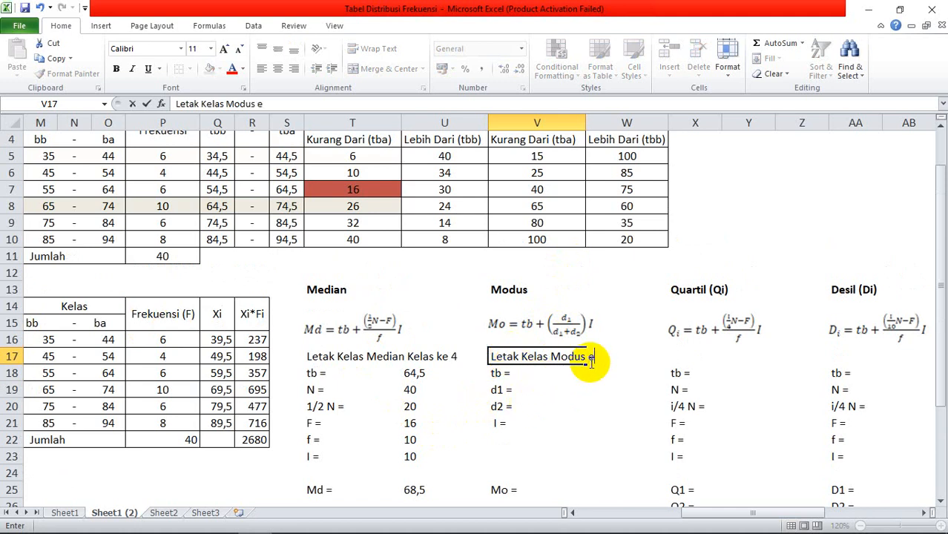
{"action": "type", "text": " ke-4"}
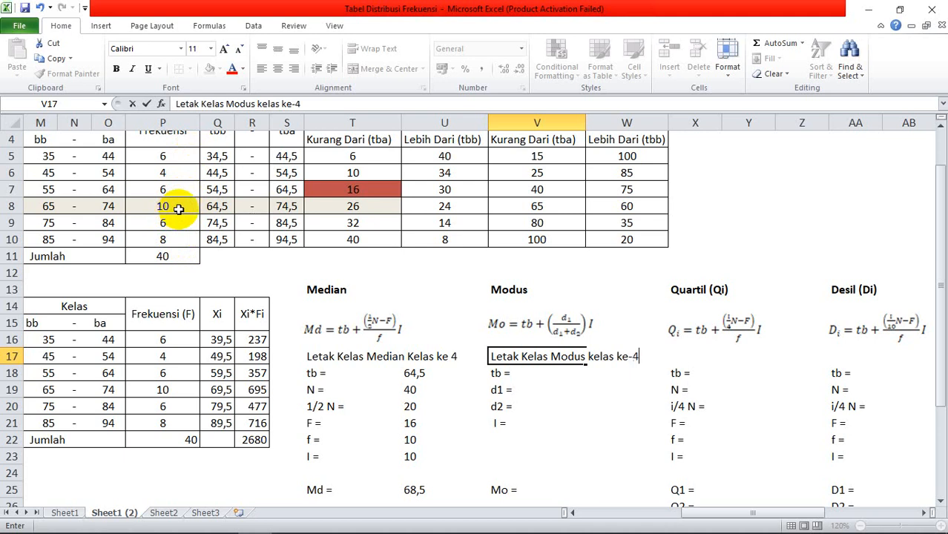
{"action": "key", "text": "Return"}
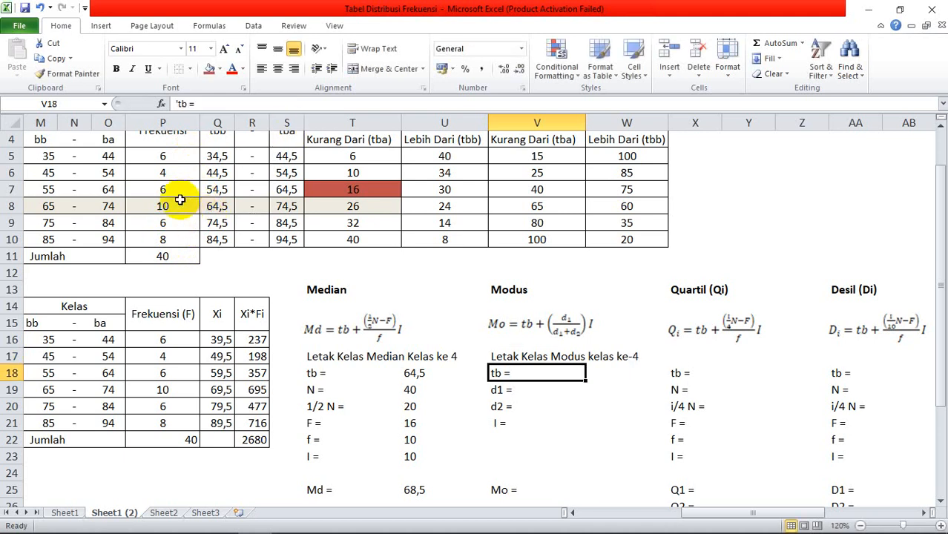
Step: Fill cell T9 in the "Kurang Dari (tba)" column with red, like cell T7
{"action": "left_click", "coordinate": [194, 205]}
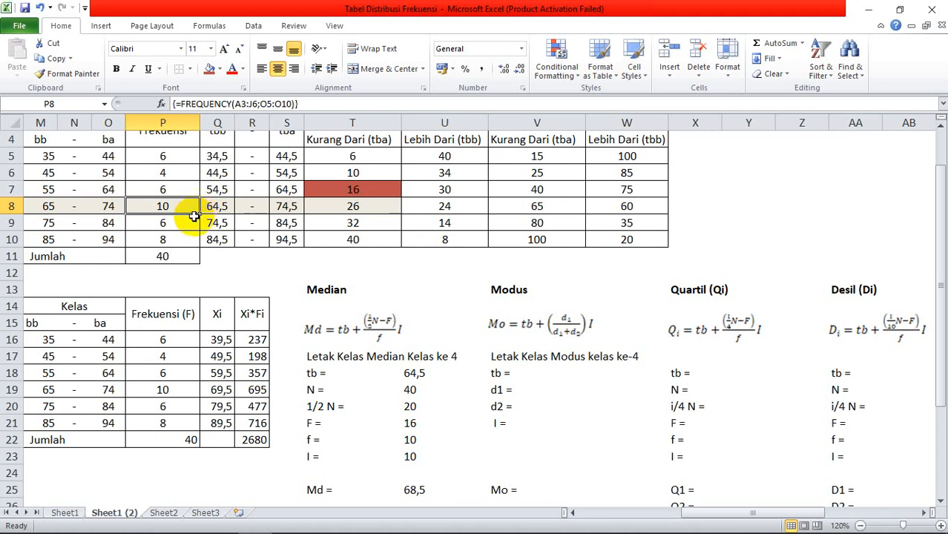
{"action": "left_click", "coordinate": [519, 376]}
{"action": "left_click", "coordinate": [594, 374]}
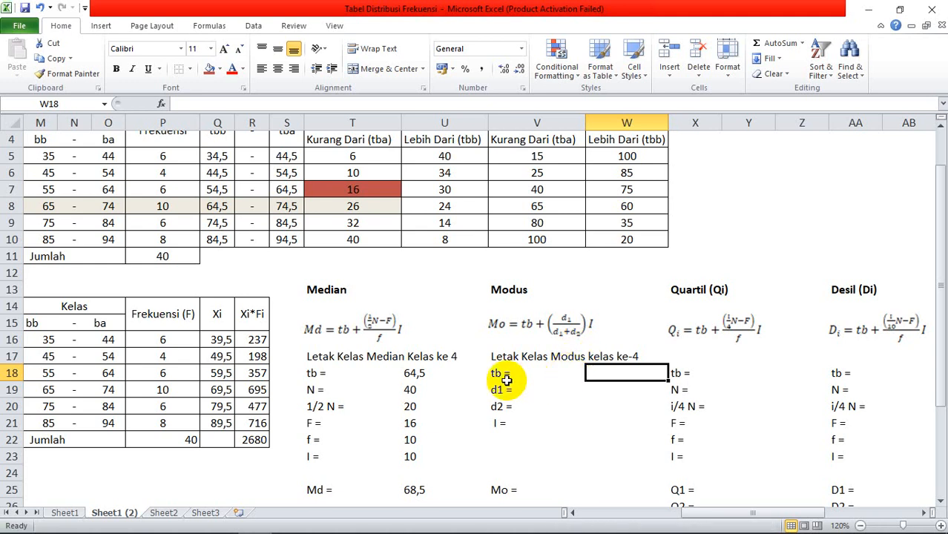
{"action": "left_click", "coordinate": [352, 192]}
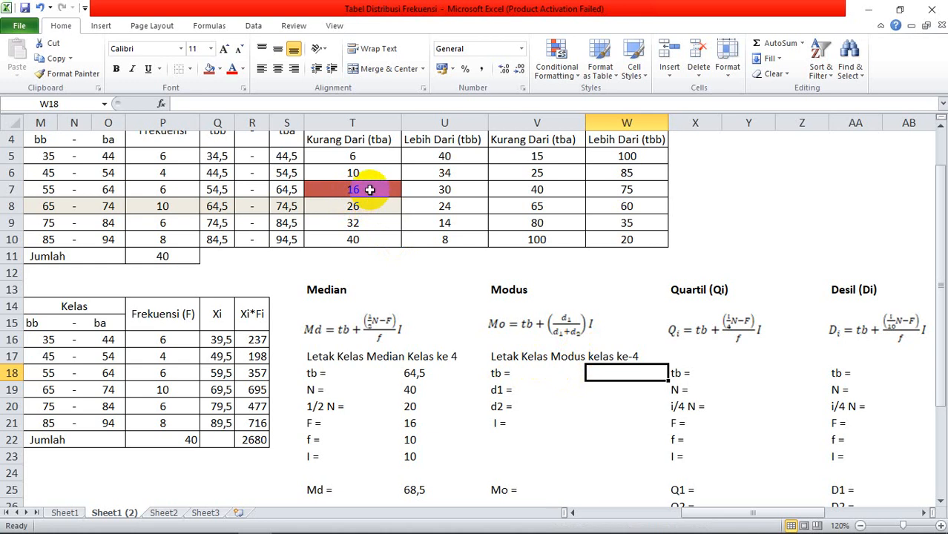
{"action": "left_click", "coordinate": [369, 190]}
{"action": "left_click", "coordinate": [368, 222]}
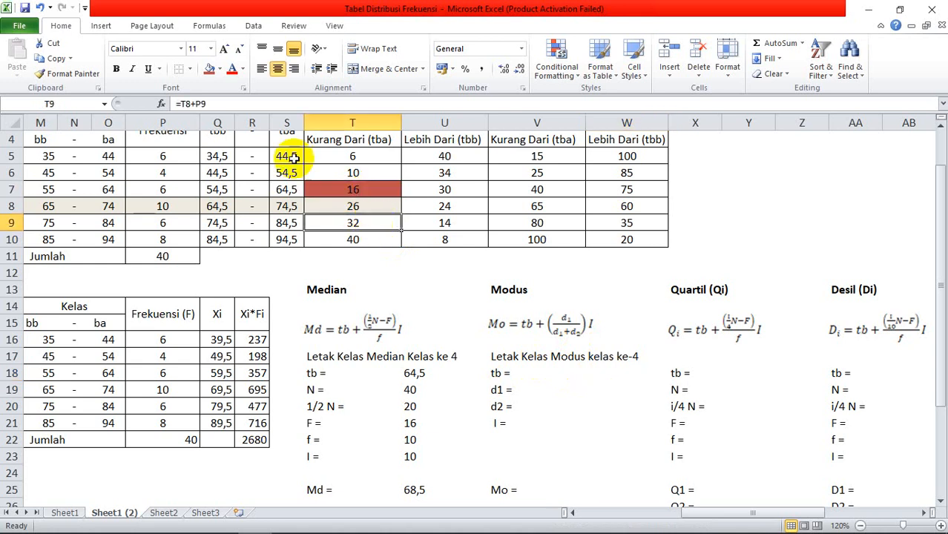
{"action": "left_click", "coordinate": [220, 69]}
{"action": "left_click", "coordinate": [275, 95]}
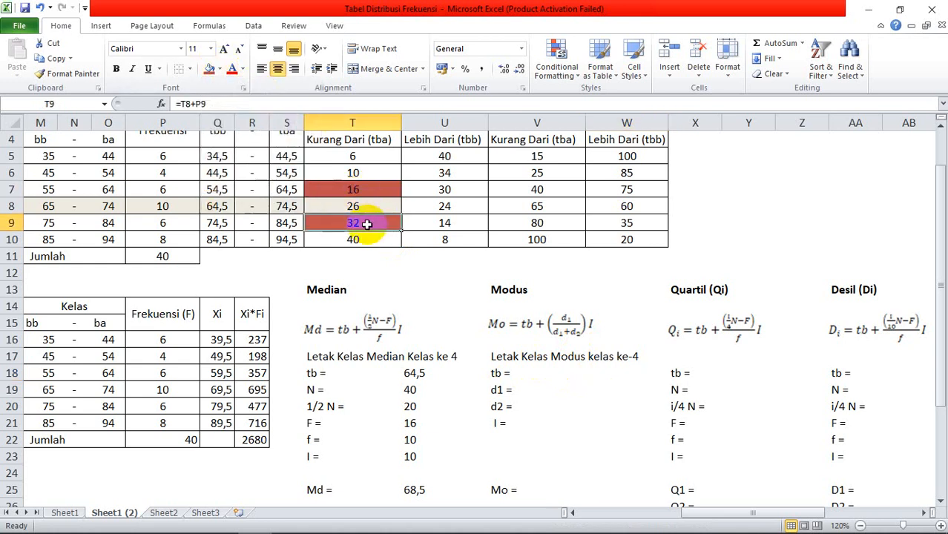
Step: Left-align the Modus value cells W18:W24
{"action": "left_click", "coordinate": [538, 371]}
{"action": "left_click", "coordinate": [593, 370]}
{"action": "left_click_drag", "start_coordinate": [593, 371], "coordinate": [603, 474]}
{"action": "left_click", "coordinate": [265, 72]}
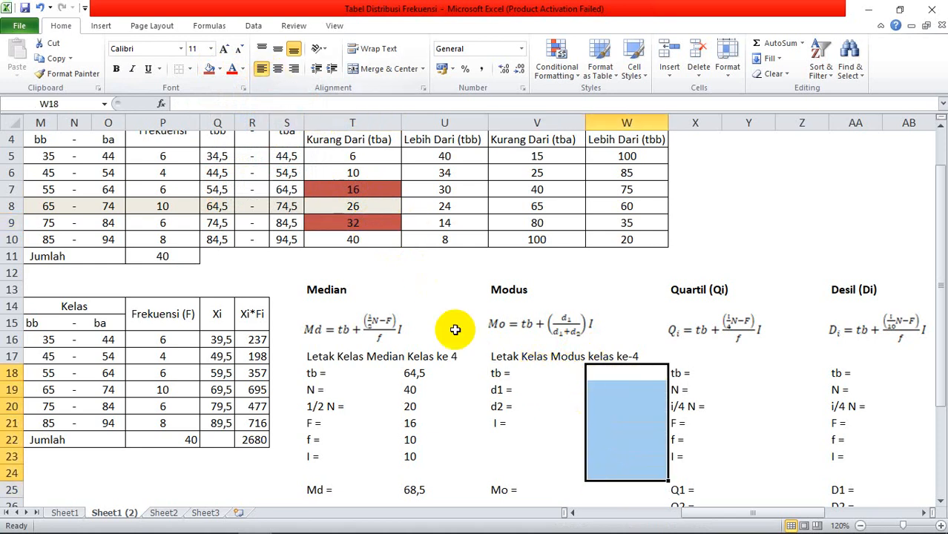
Step: Enter the formula =Q8 in W18 for the lower boundary tb of the modal class
{"action": "left_click", "coordinate": [616, 374]}
{"action": "type", "text": "="}
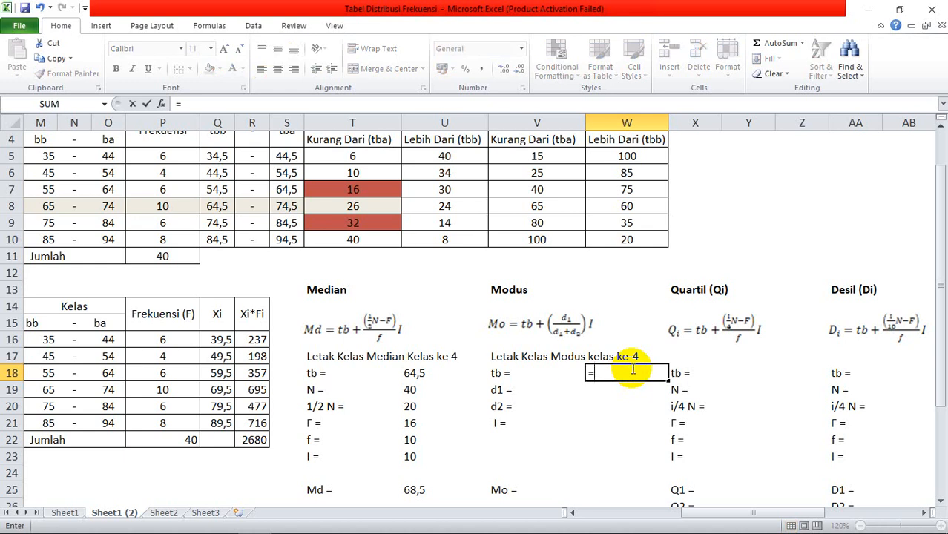
{"action": "left_click", "coordinate": [221, 208]}
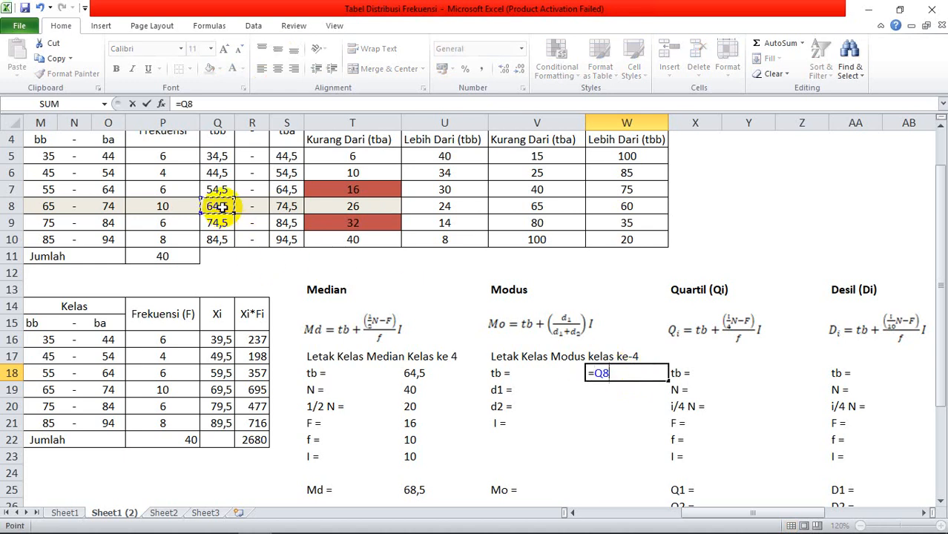
{"action": "key", "text": "Return"}
{"action": "type", "text": "="}
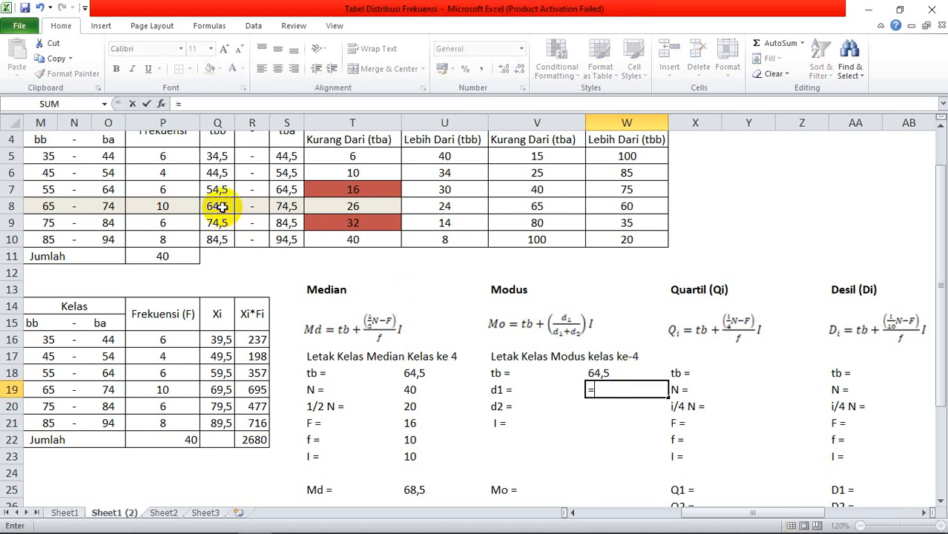
{"action": "left_click", "coordinate": [358, 208]}
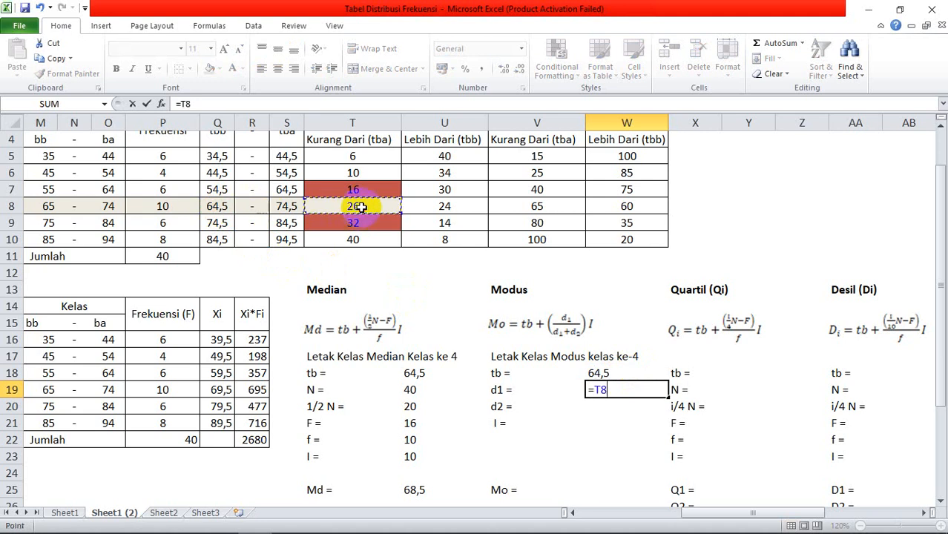
{"action": "left_click", "coordinate": [176, 206]}
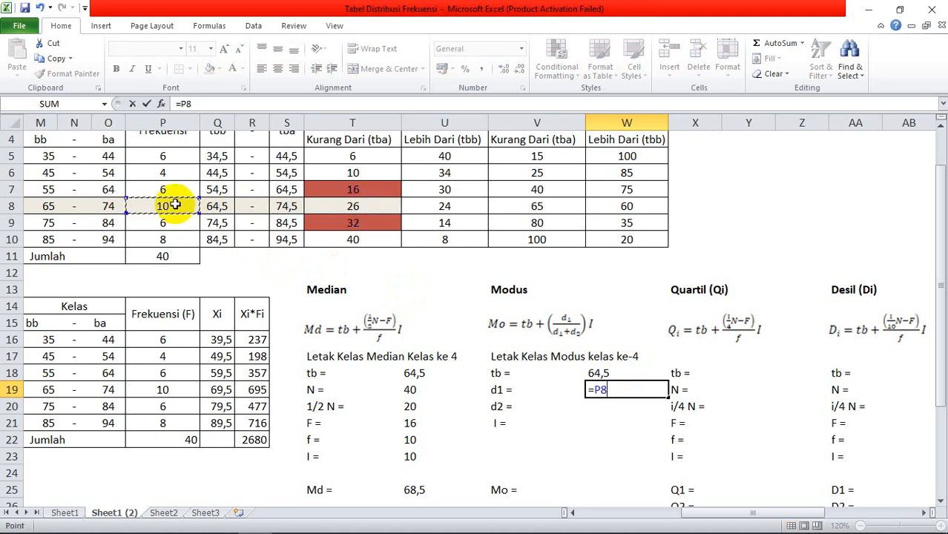
{"action": "left_click", "coordinate": [338, 218]}
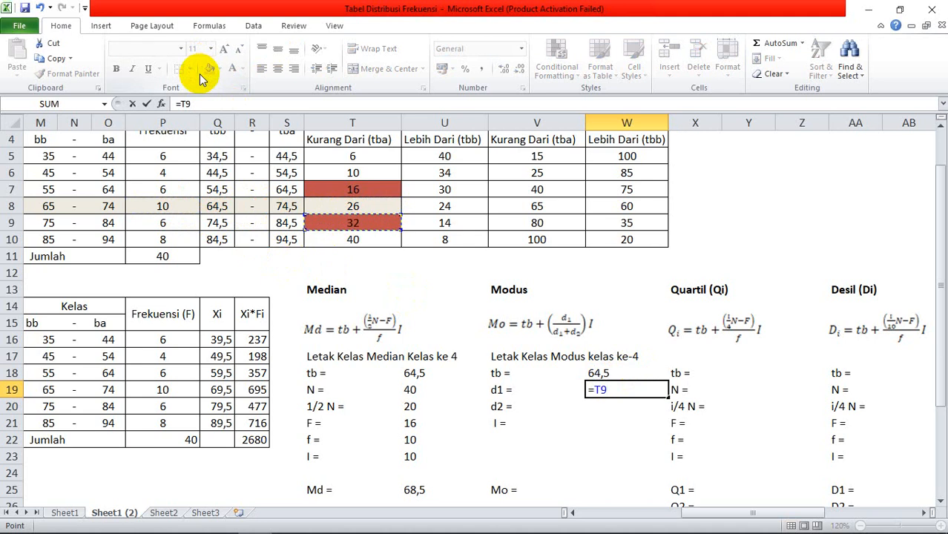
{"action": "key", "text": "Escape"}
Step: Remove the red fill from cell T9
{"action": "left_click", "coordinate": [353, 223]}
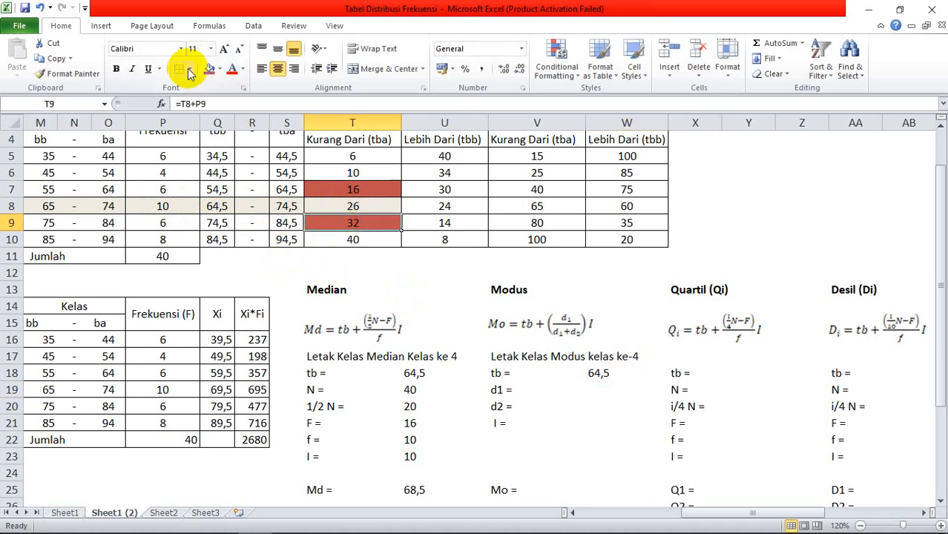
{"action": "left_click", "coordinate": [220, 69]}
{"action": "left_click", "coordinate": [223, 186]}
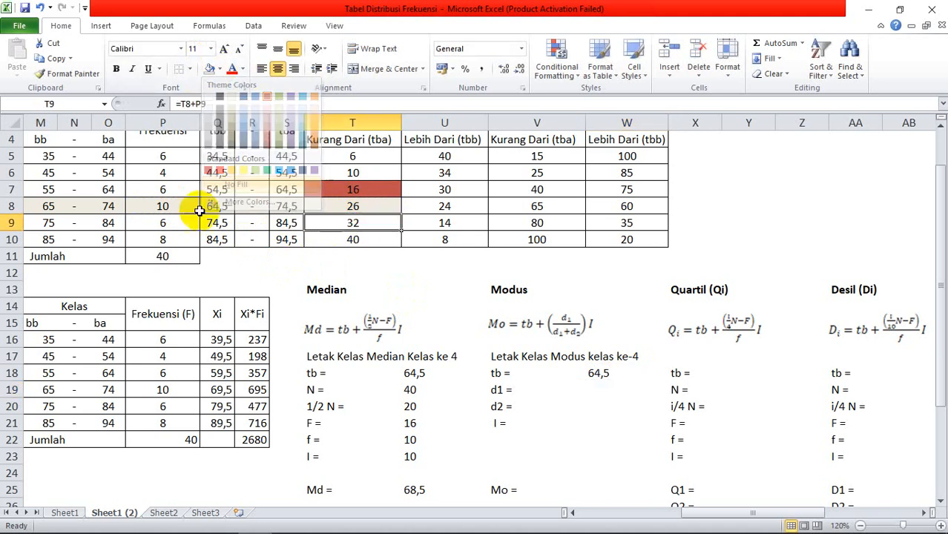
Step: Fill frequency cells P9 and P7, on either side of the modal class, with olive green
{"action": "left_click", "coordinate": [175, 224]}
{"action": "left_click", "coordinate": [219, 69]}
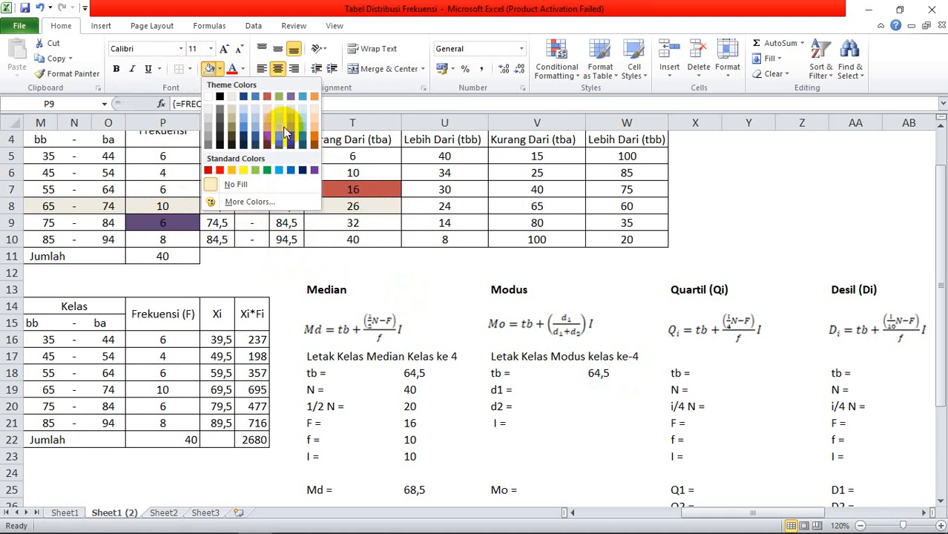
{"action": "left_click", "coordinate": [255, 96]}
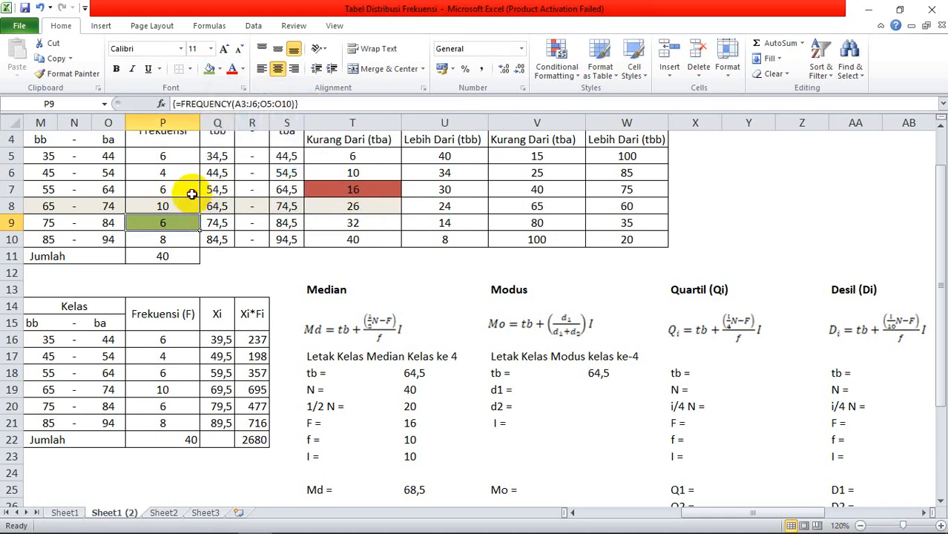
{"action": "left_click", "coordinate": [190, 190]}
{"action": "left_click", "coordinate": [209, 69]}
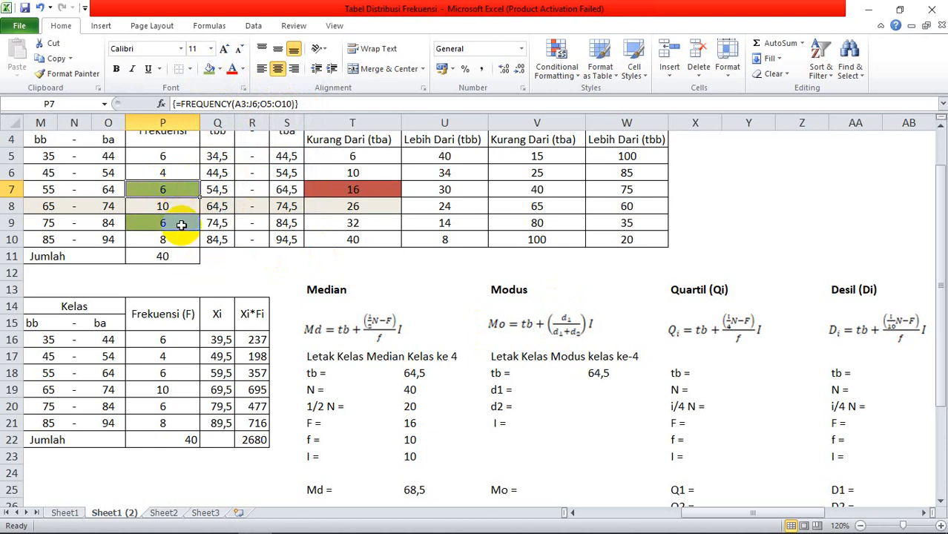
Step: Calculate d1 in W19 with =P8-P7, subtracting the preceding class's frequency from the modal class's frequency
{"action": "left_click", "coordinate": [169, 206]}
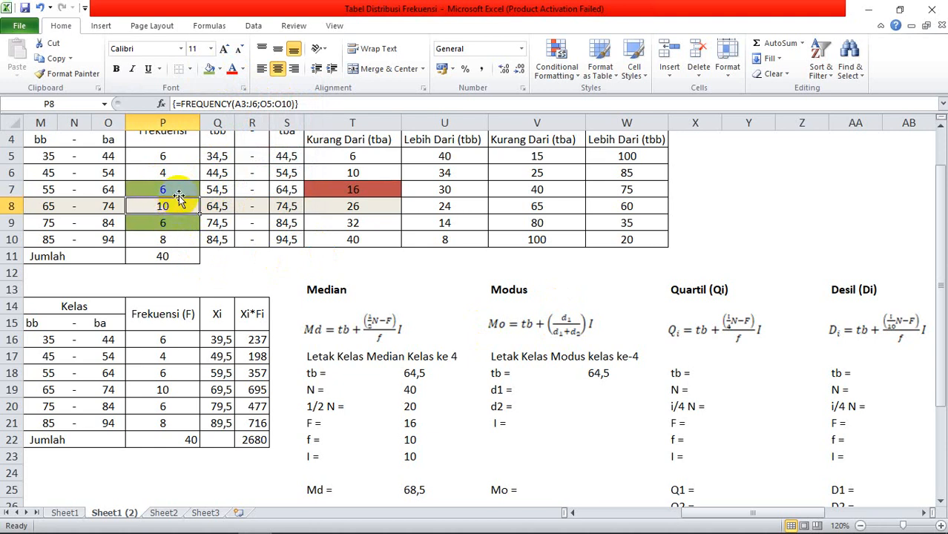
{"action": "left_click", "coordinate": [176, 190]}
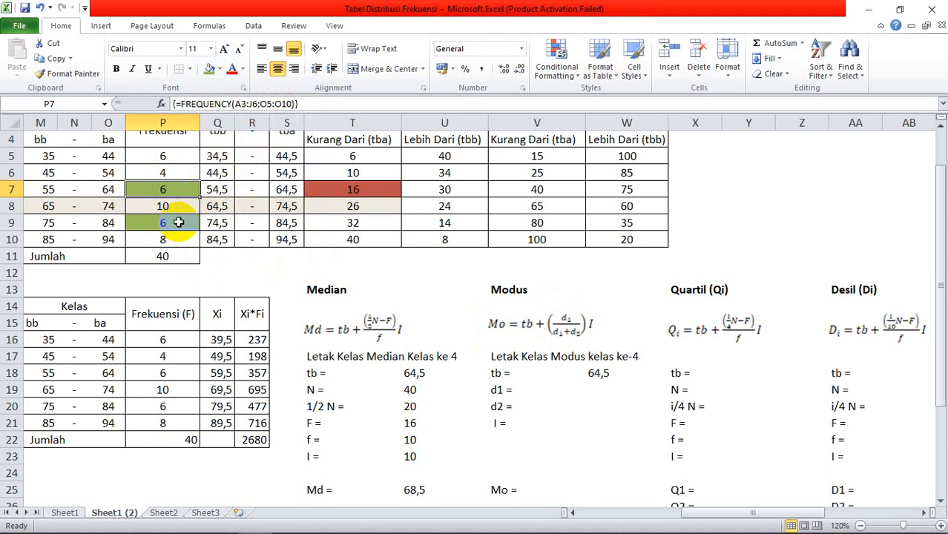
{"action": "left_click", "coordinate": [171, 221]}
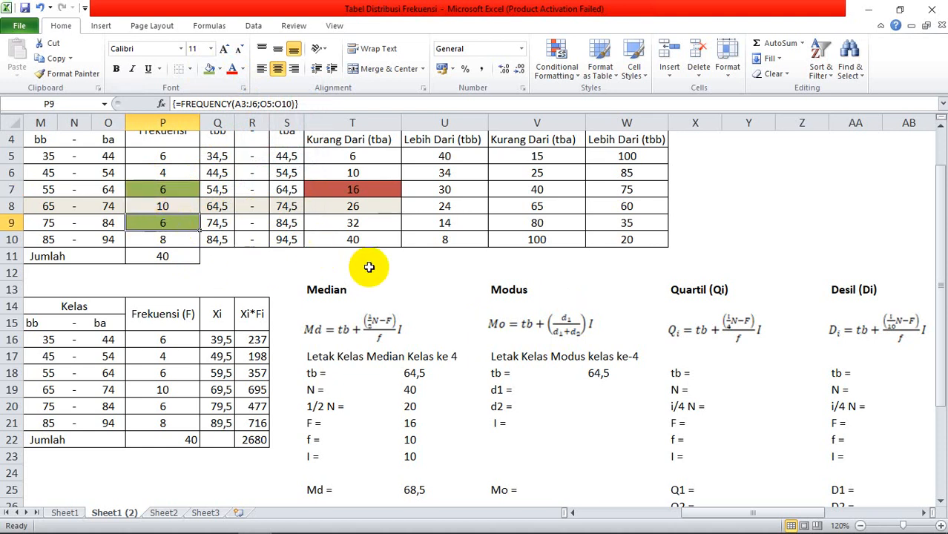
{"action": "left_click", "coordinate": [610, 391]}
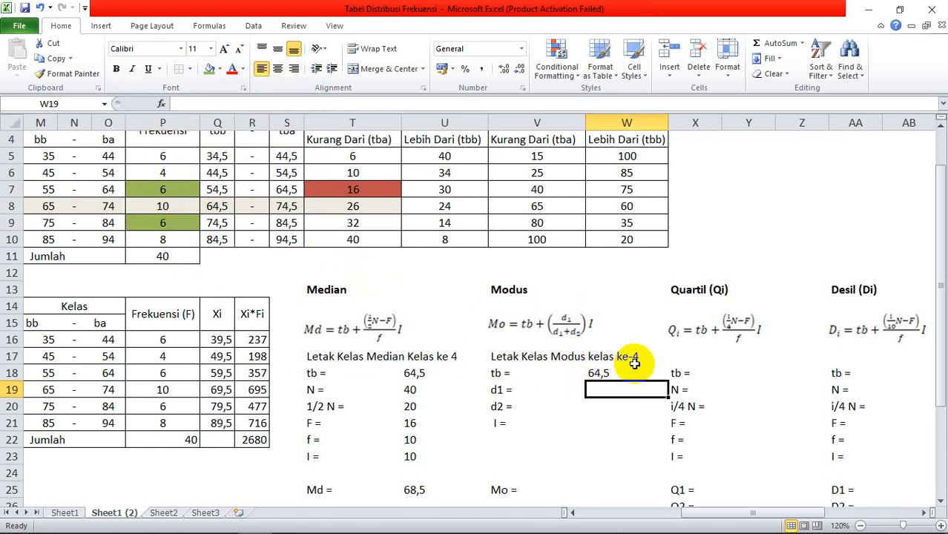
{"action": "type", "text": "="}
{"action": "left_click", "coordinate": [156, 208]}
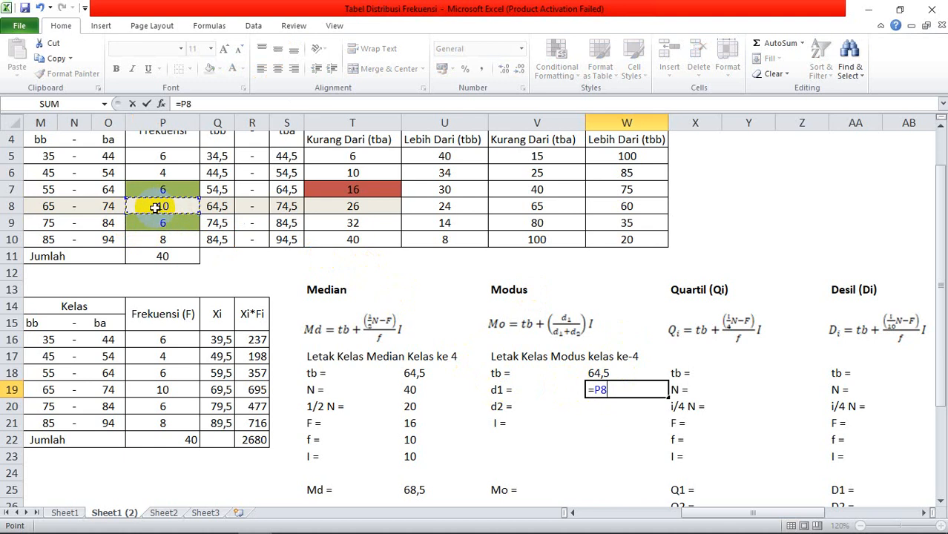
{"action": "type", "text": "-"}
{"action": "left_click", "coordinate": [160, 189]}
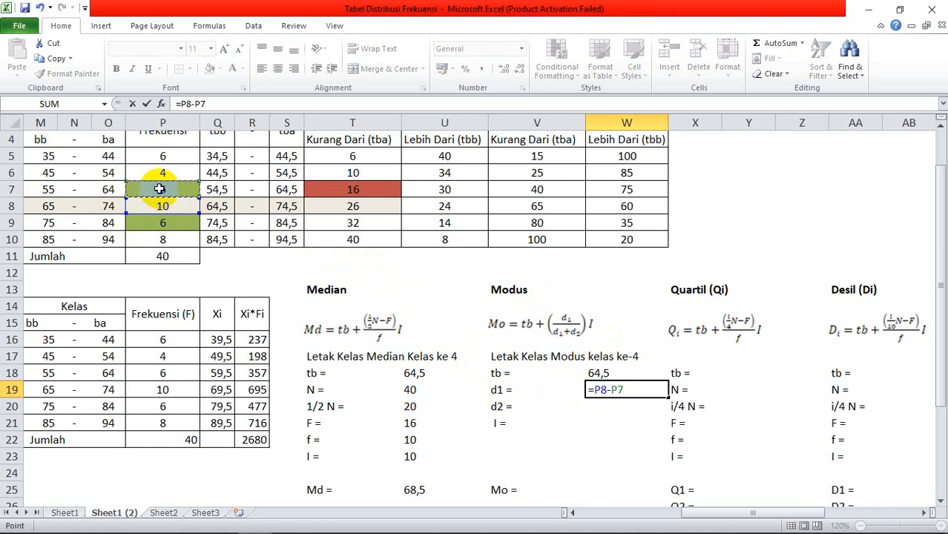
{"action": "key", "text": "Return"}
Step: Calculate d2 in W20 with =P8-P9, subtracting the following class's frequency from the modal class's frequency
{"action": "type", "text": "="}
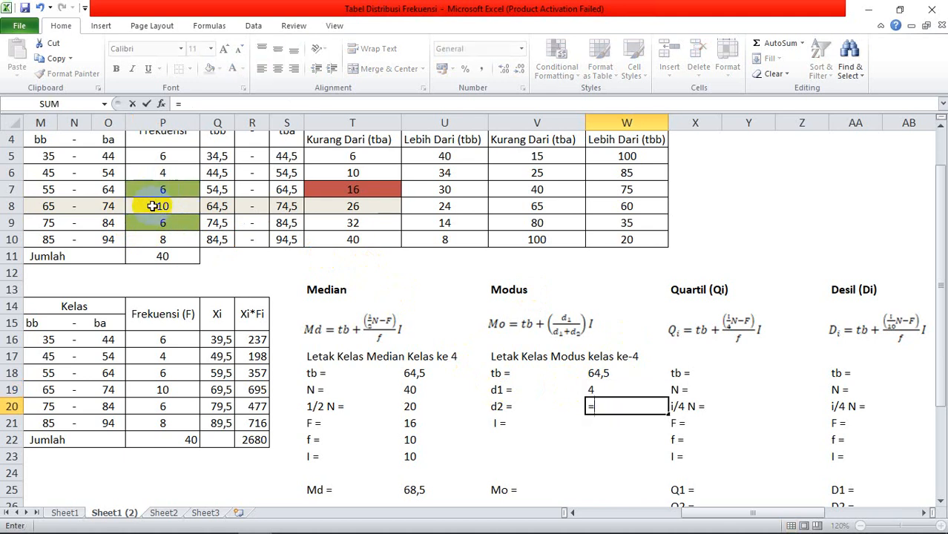
{"action": "left_click", "coordinate": [153, 208]}
{"action": "type", "text": "-"}
{"action": "left_click", "coordinate": [153, 223]}
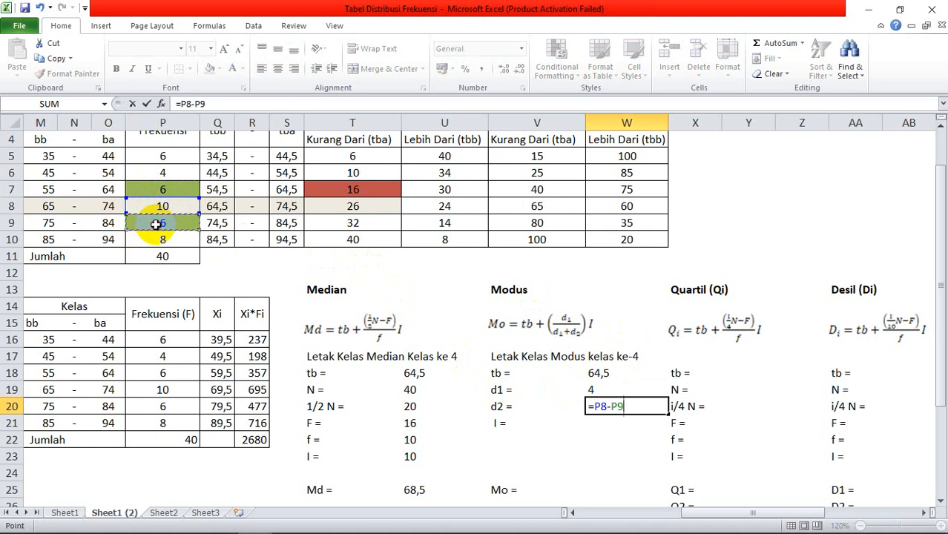
{"action": "key", "text": "Return"}
Step: Fill in the mode's class interval I in W21 by referencing the rounded interval in F14
{"action": "type", "text": "="}
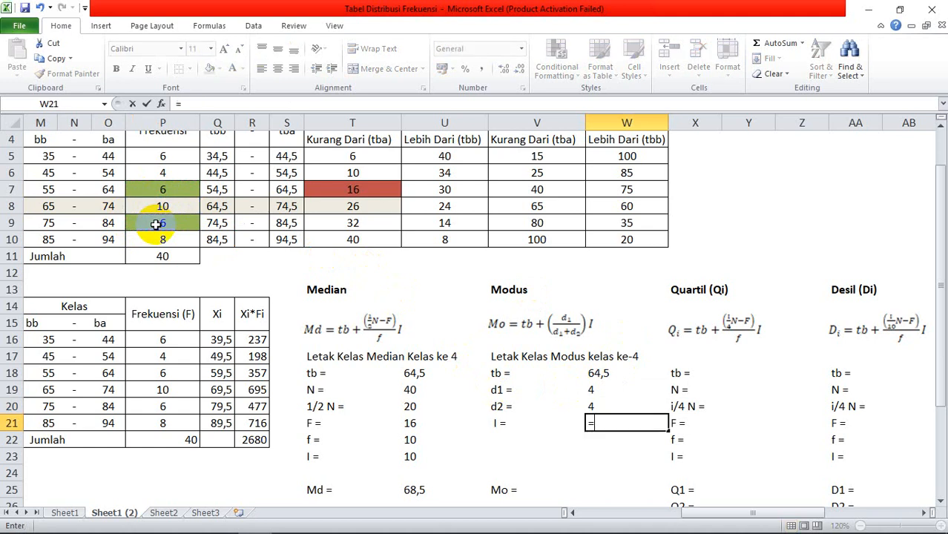
{"action": "left_click_drag", "start_coordinate": [698, 511], "coordinate": [605, 515]}
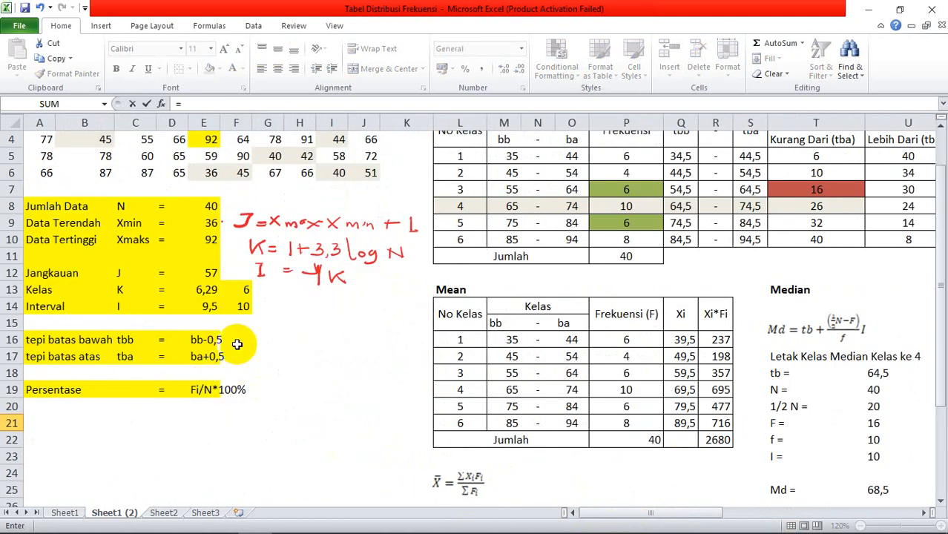
{"action": "left_click", "coordinate": [242, 306]}
{"action": "key", "text": "Return"}
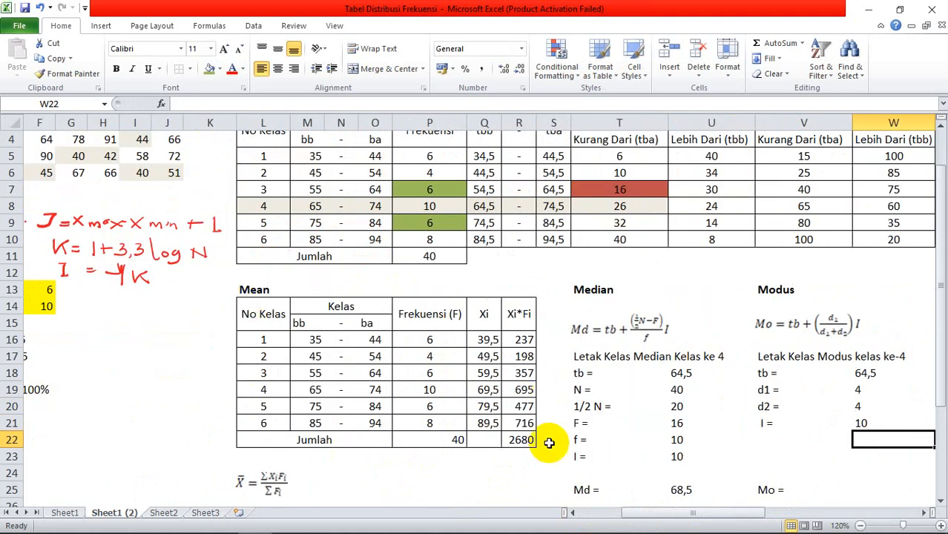
Step: Calculate Mo in W25 with =W18+(W19/(W19+W20))*W21 and left-align the result
{"action": "left_click_drag", "start_coordinate": [630, 519], "coordinate": [687, 512]}
{"action": "left_click", "coordinate": [670, 487]}
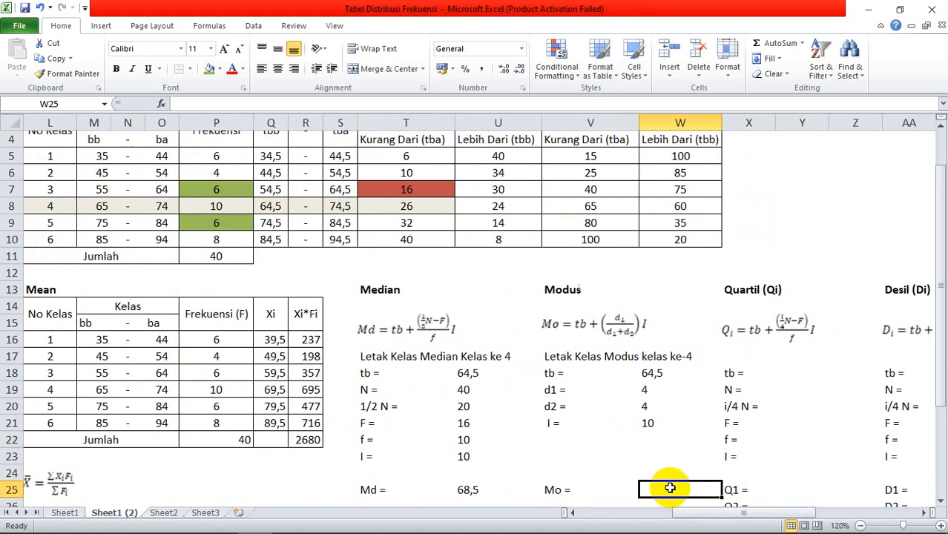
{"action": "type", "text": "="}
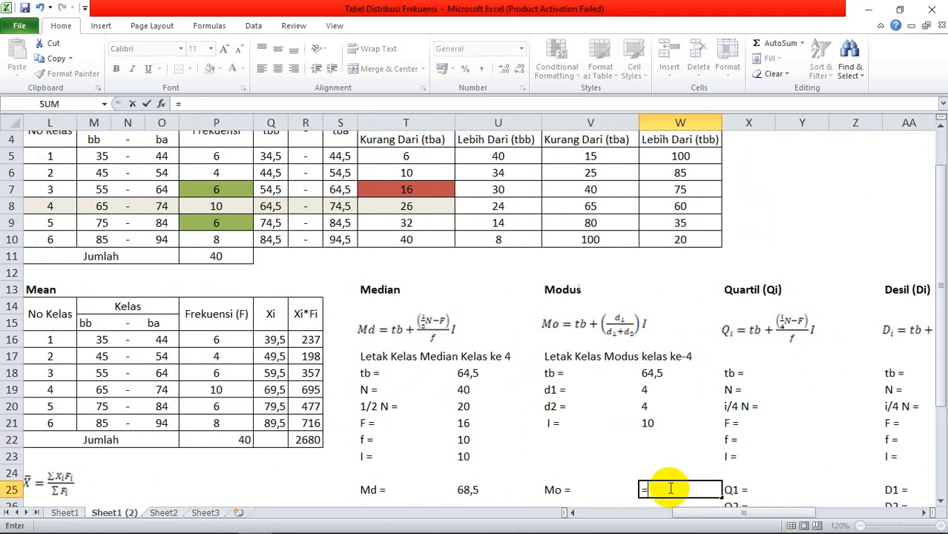
{"action": "left_click", "coordinate": [644, 374]}
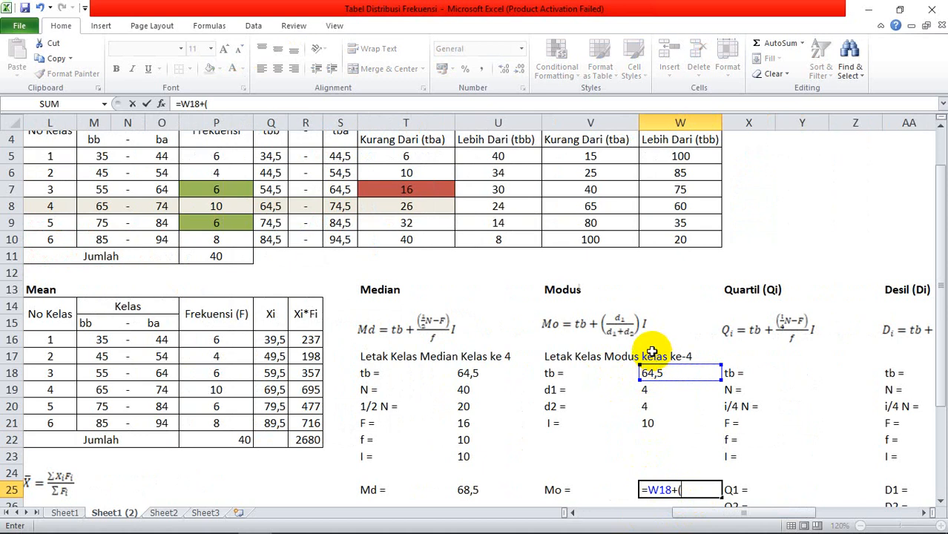
{"action": "left_click", "coordinate": [644, 389]}
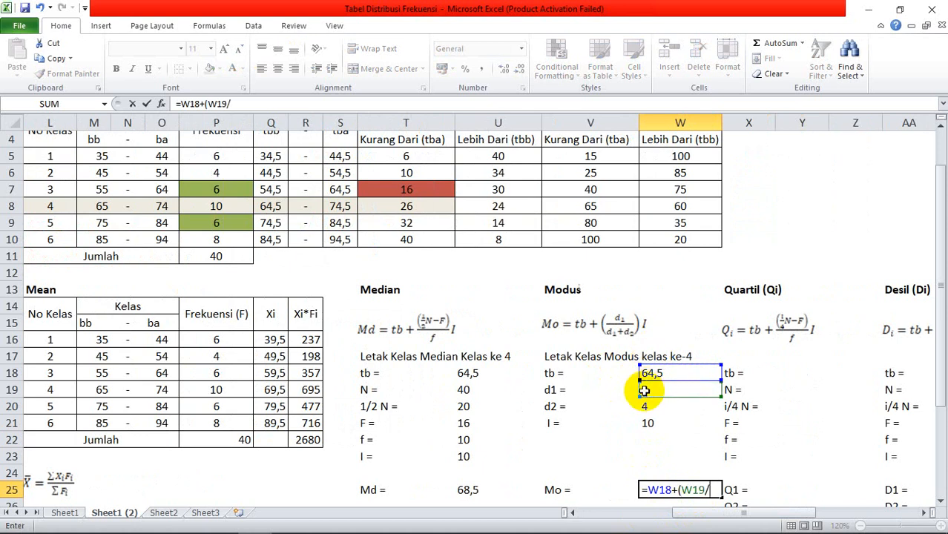
{"action": "type", "text": "/("}
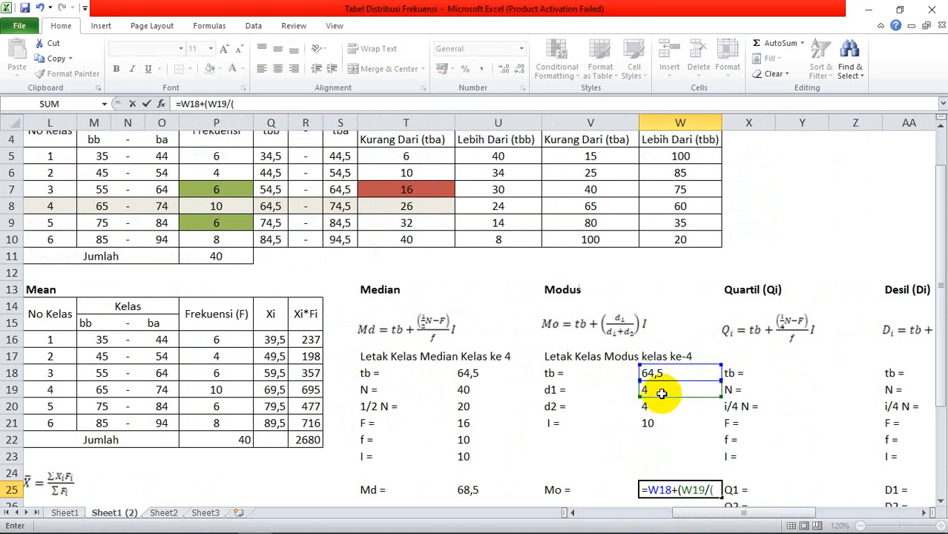
{"action": "left_click", "coordinate": [656, 390]}
{"action": "type", "text": "+"}
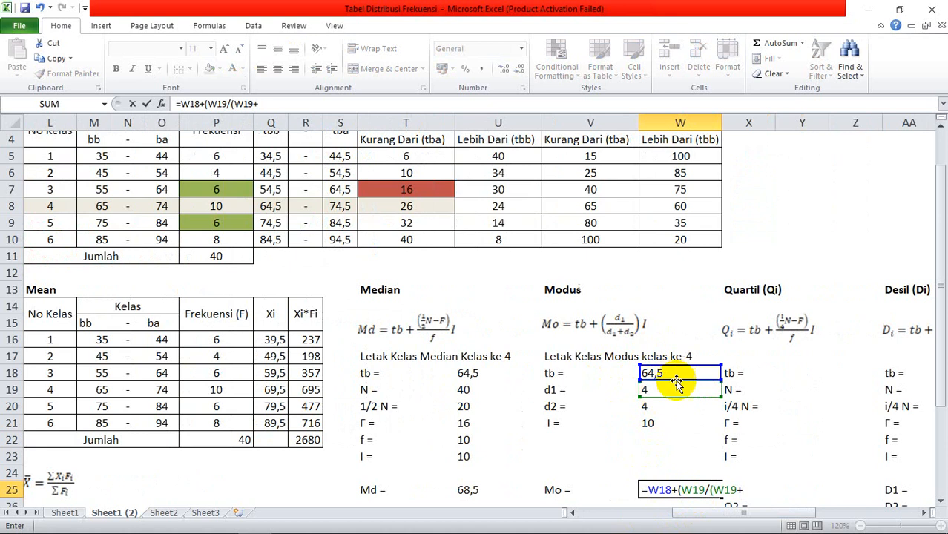
{"action": "left_click", "coordinate": [665, 405]}
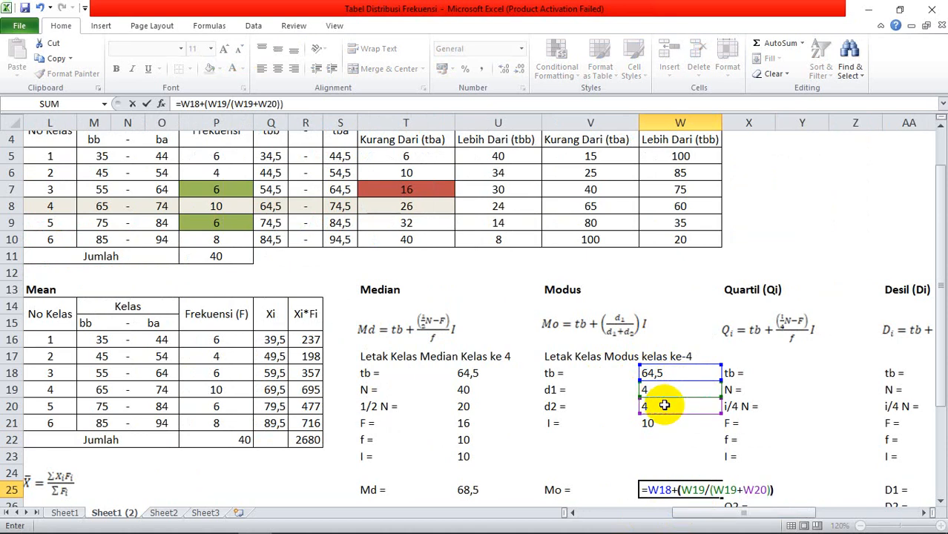
{"action": "type", "text": "))*"}
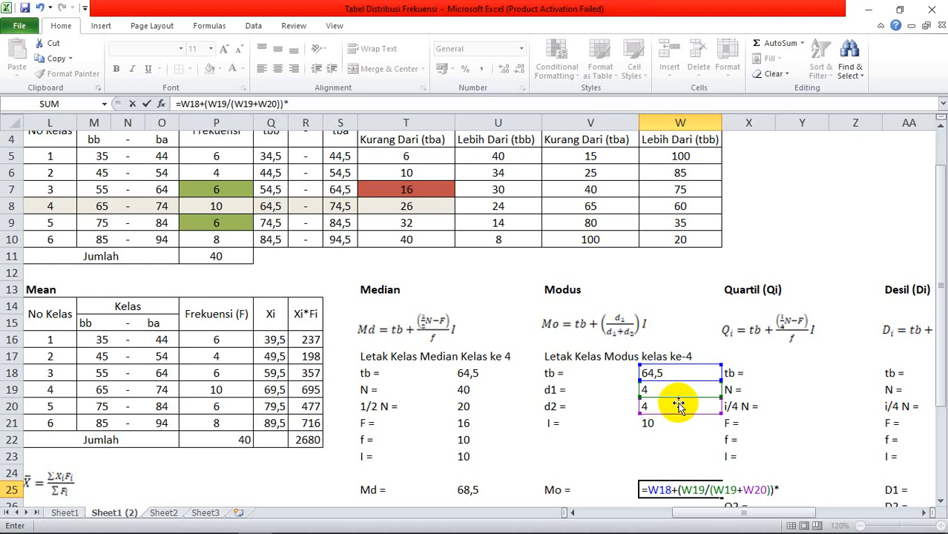
{"action": "left_click", "coordinate": [672, 427]}
{"action": "key", "text": "Return"}
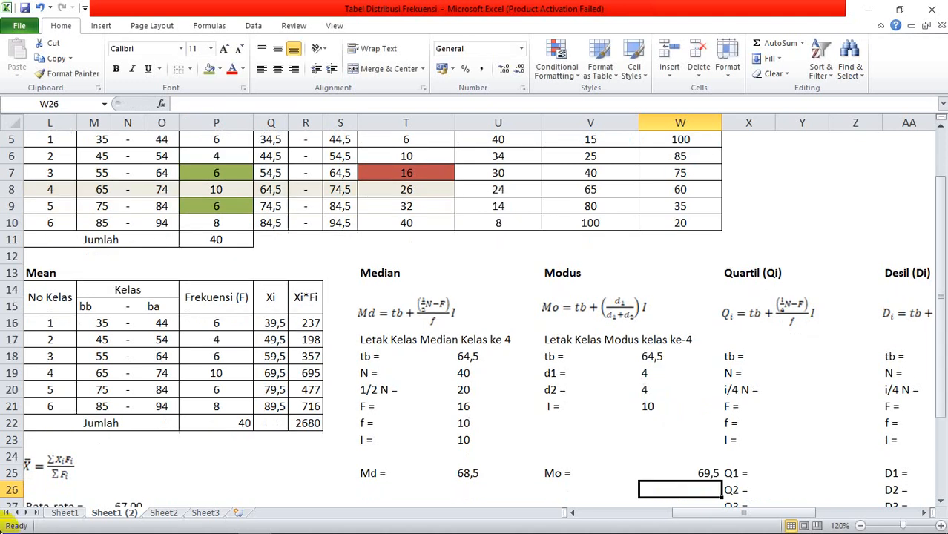
{"action": "left_click", "coordinate": [691, 470]}
{"action": "left_click", "coordinate": [261, 69]}
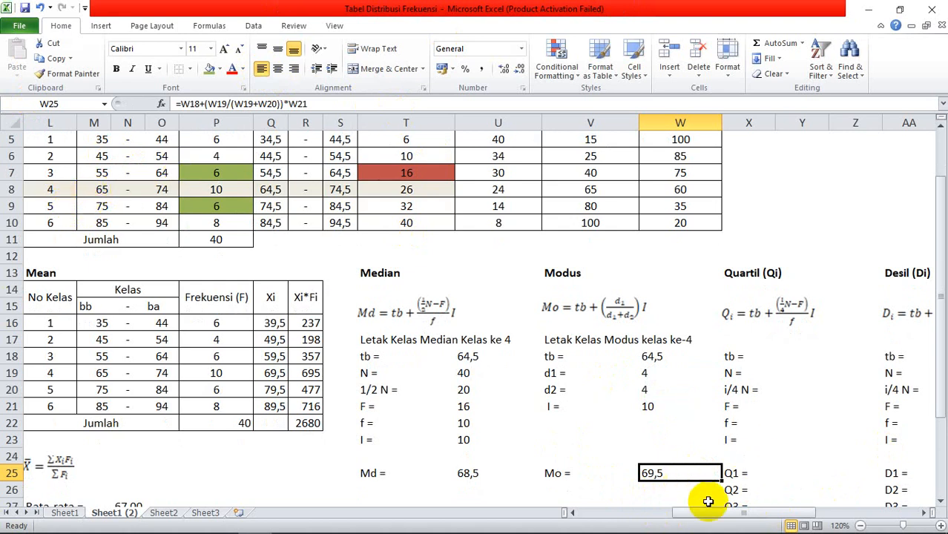
Step: Review the score data, frequency table and Mean, Median and Modus sections, plus the empty Quartil, Desil and Persentil sections
{"action": "left_click_drag", "start_coordinate": [725, 514], "coordinate": [626, 502]}
{"action": "scroll", "coordinate": [162, 197], "scroll_direction": "up", "scroll_amount": 1}
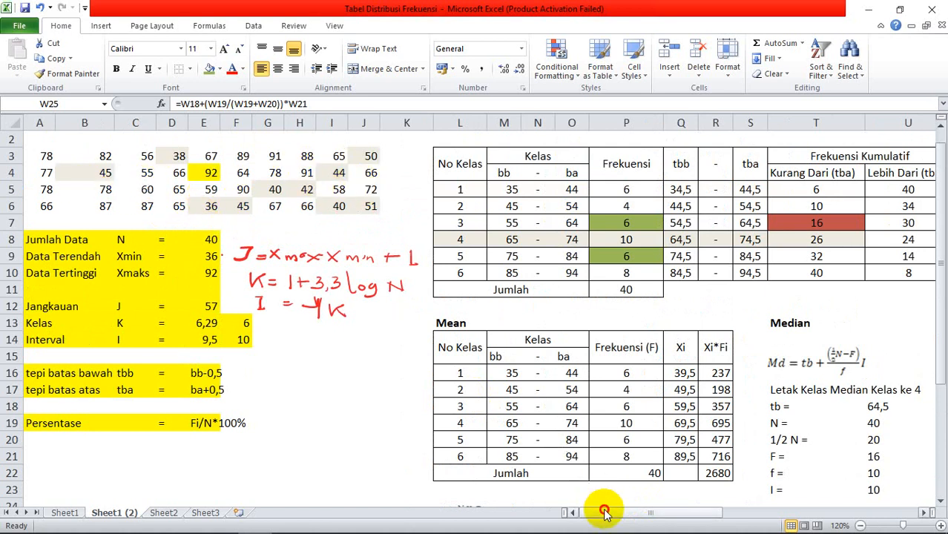
{"action": "left_click_drag", "start_coordinate": [601, 512], "coordinate": [668, 519]}
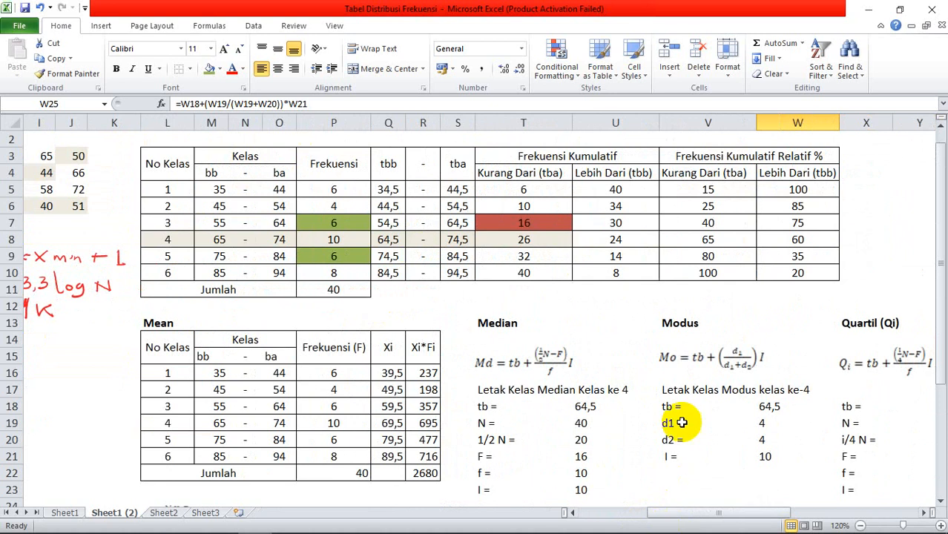
{"action": "scroll", "coordinate": [697, 423], "scroll_direction": "down", "scroll_amount": 1}
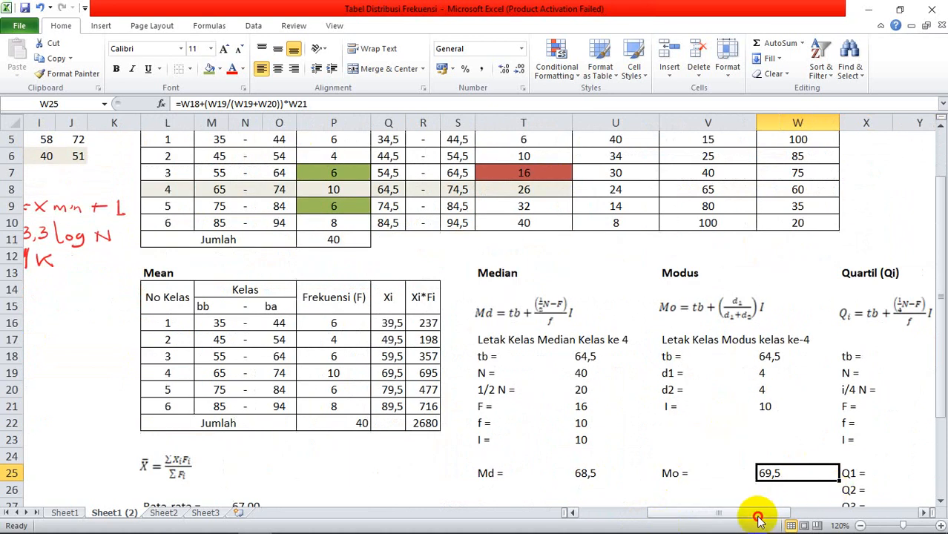
{"action": "left_click_drag", "start_coordinate": [758, 519], "coordinate": [651, 517]}
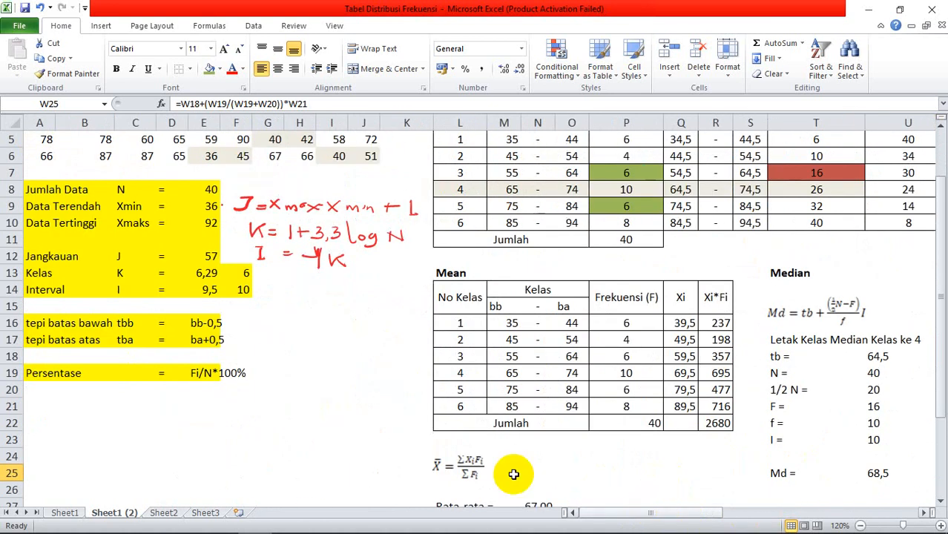
{"action": "scroll", "coordinate": [503, 472], "scroll_direction": "up", "scroll_amount": 1}
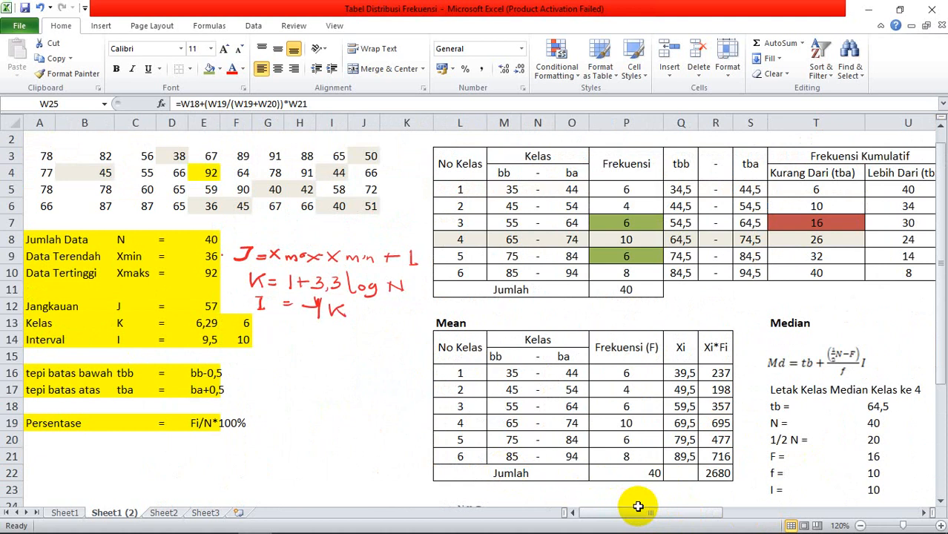
{"action": "mouse_move", "coordinate": [782, 521]}
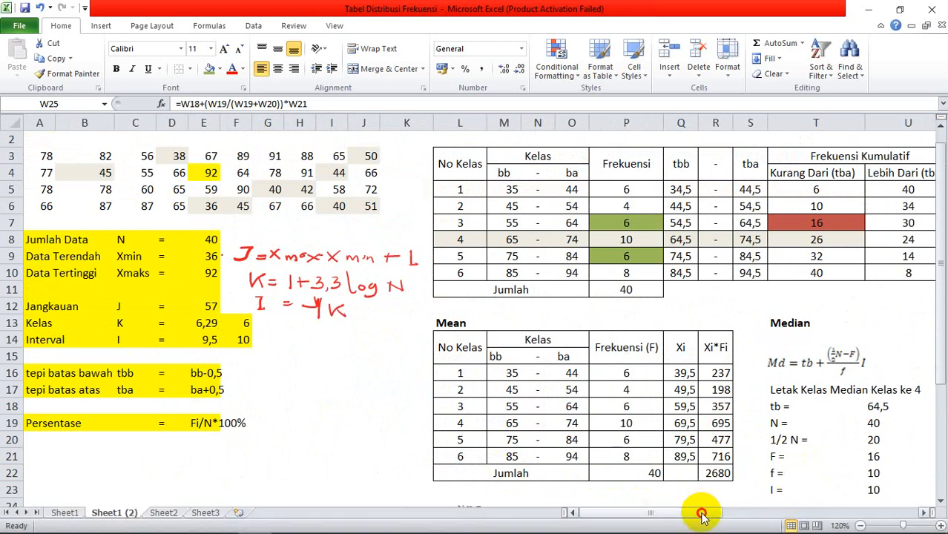
{"action": "left_click_drag", "start_coordinate": [698, 511], "coordinate": [823, 508]}
{"action": "scroll", "coordinate": [639, 346], "scroll_direction": "down", "scroll_amount": 3}
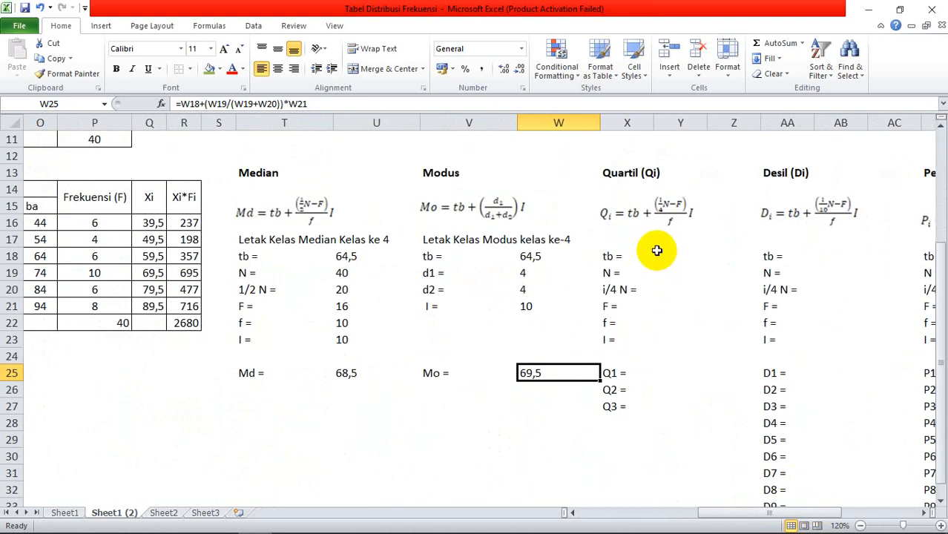
{"action": "left_click", "coordinate": [660, 253]}
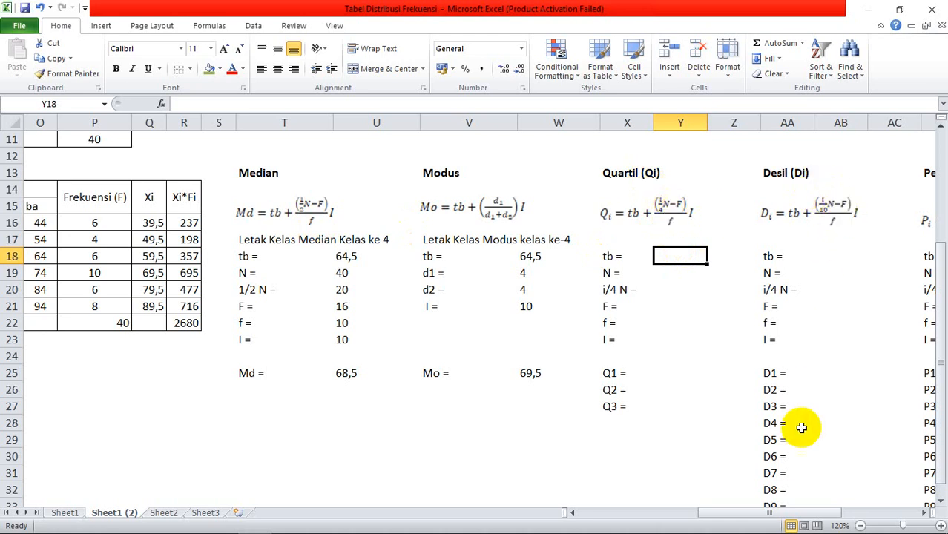
{"action": "left_click_drag", "start_coordinate": [800, 512], "coordinate": [821, 513]}
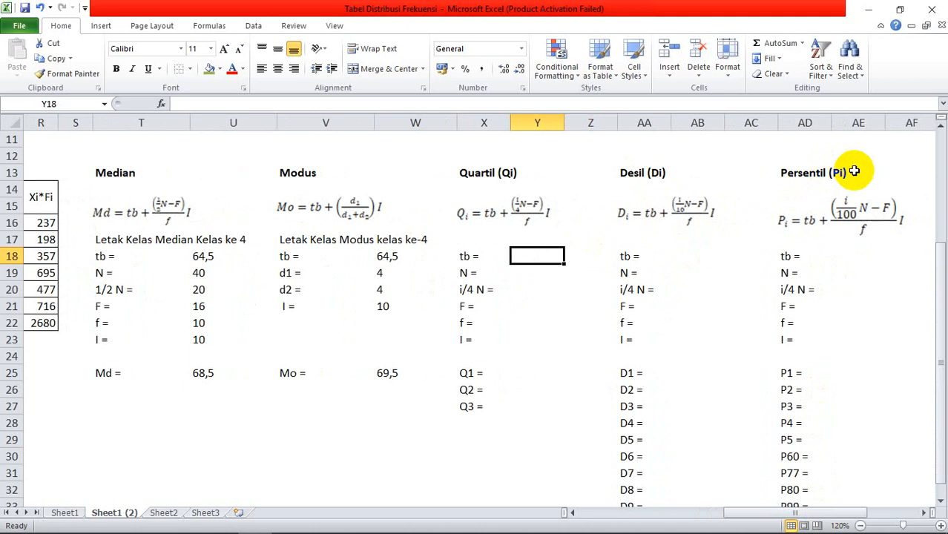
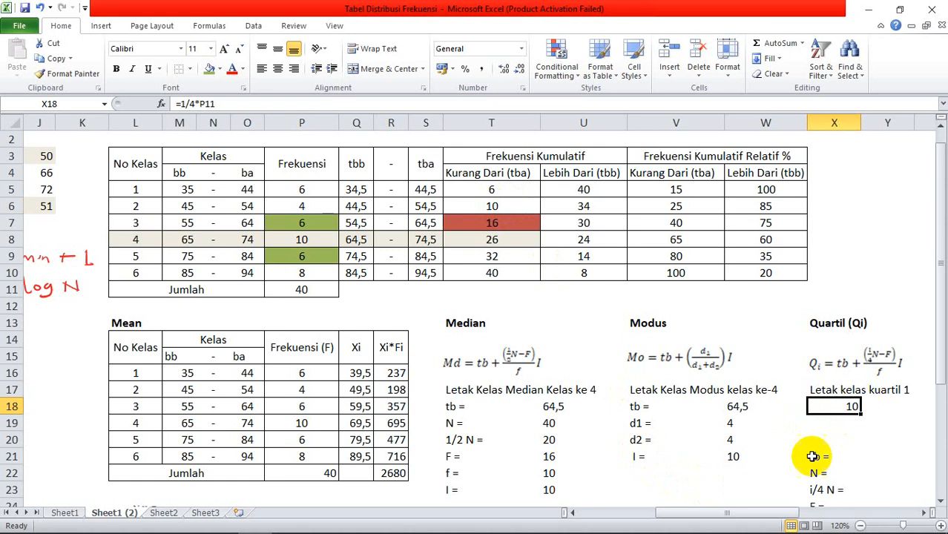
Step: Complete the label in X17 as "Letak kelas kuartil 1 kelas ke-2" and clear the helper calculation in X18
{"action": "left_click", "coordinate": [845, 389]}
{"action": "left_click", "coordinate": [285, 104]}
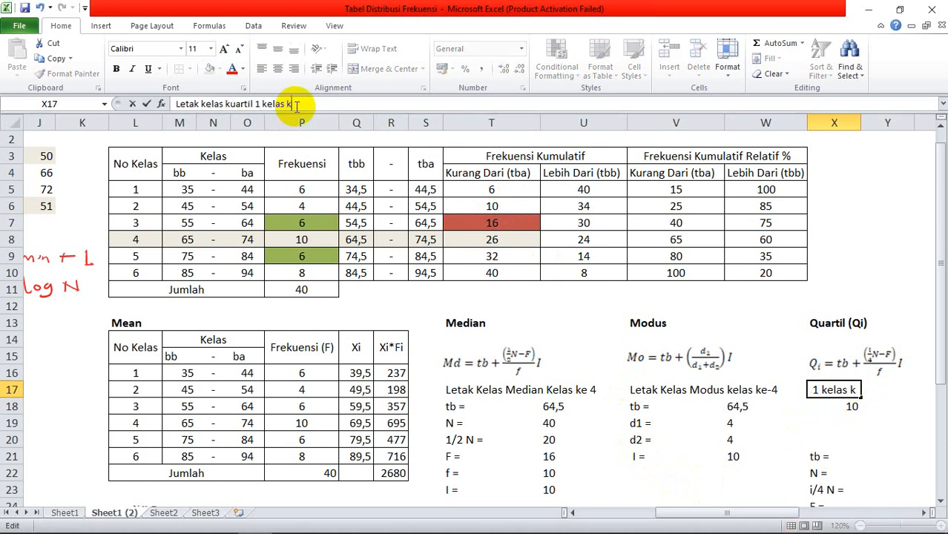
{"action": "type", "text": "kelas ke-2"}
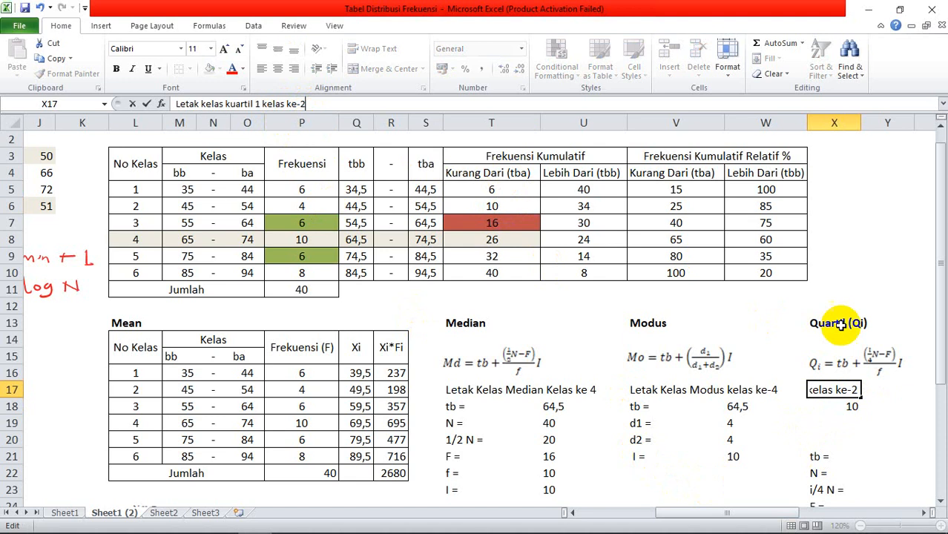
{"action": "left_click", "coordinate": [846, 404]}
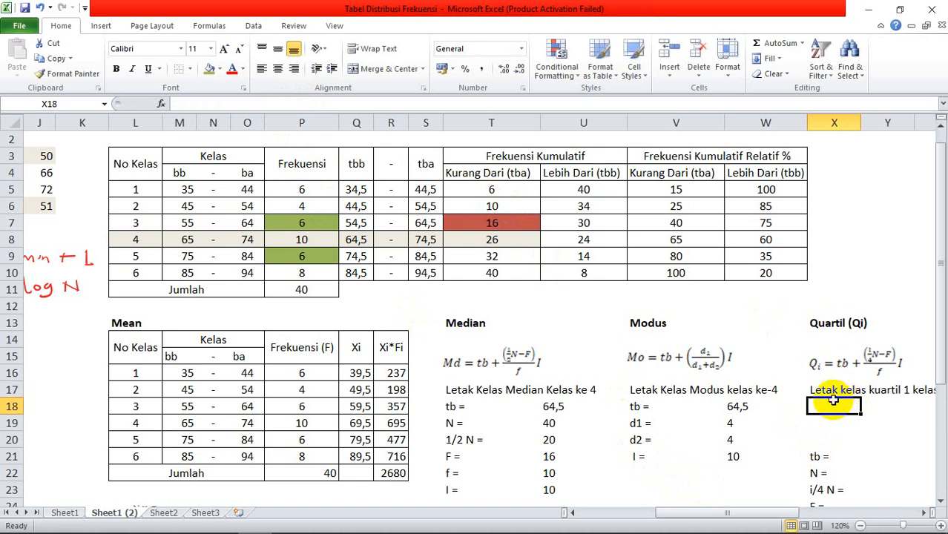
Step: Copy the text of the quartile 1 class label in X17 into X18
{"action": "scroll", "coordinate": [841, 416], "scroll_direction": "down", "scroll_amount": 2}
{"action": "left_click_drag", "start_coordinate": [812, 356], "coordinate": [814, 374]}
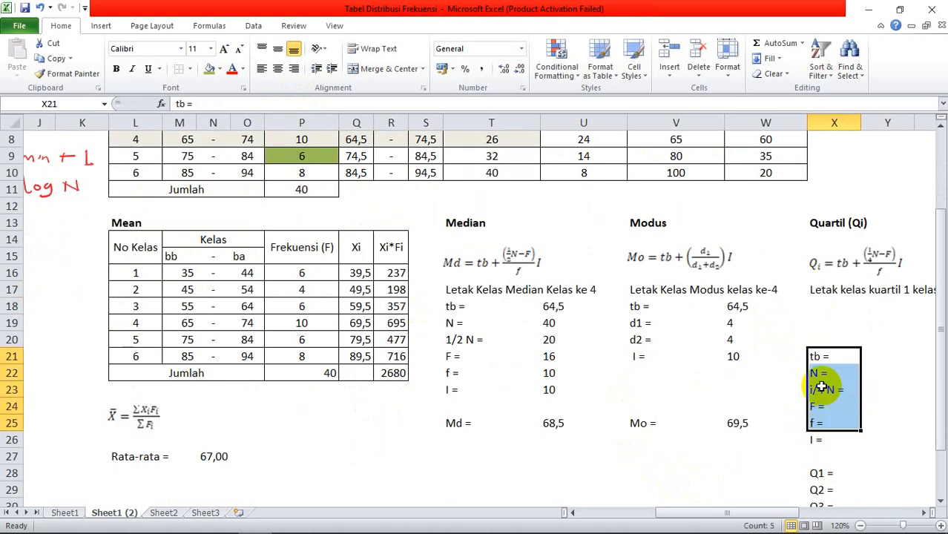
{"action": "left_click", "coordinate": [819, 291]}
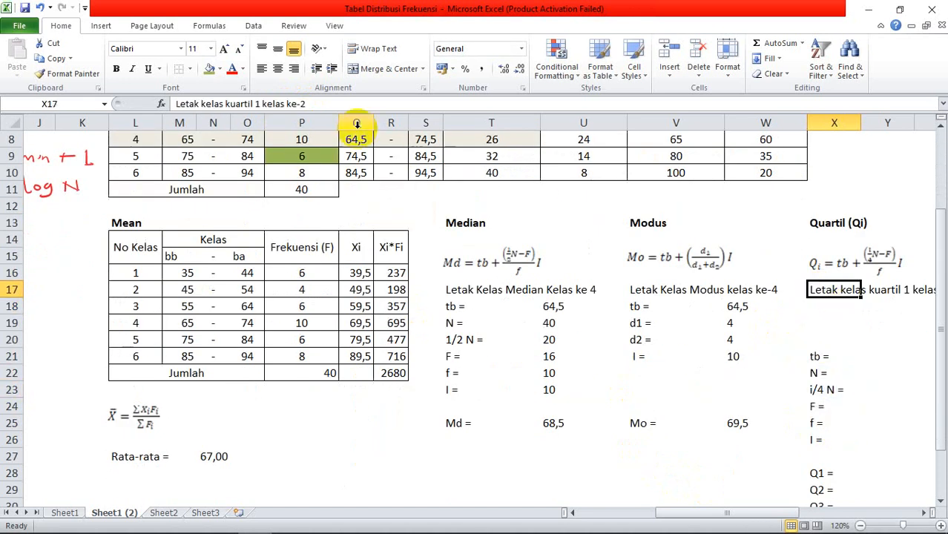
{"action": "left_click_drag", "start_coordinate": [311, 104], "coordinate": [127, 99]}
{"action": "key", "text": "ctrl+c"}
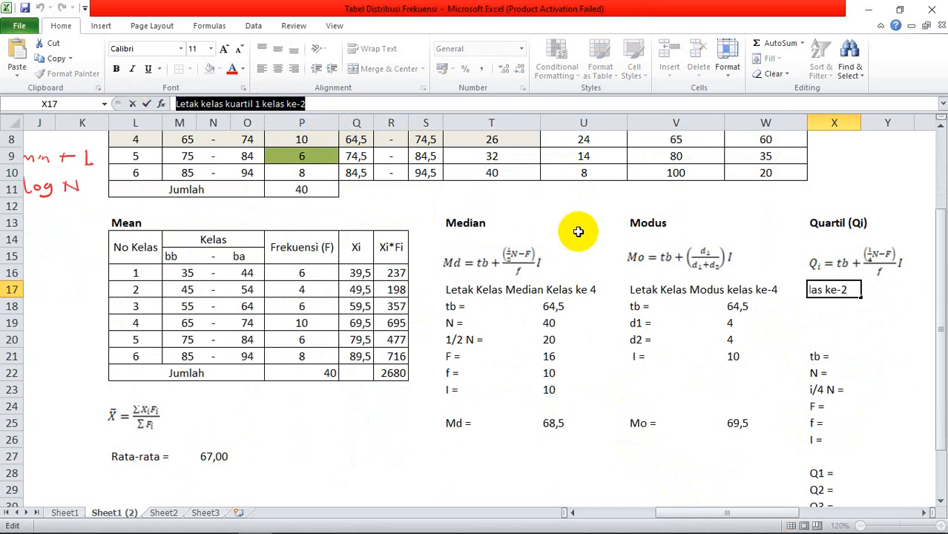
{"action": "left_click", "coordinate": [813, 307]}
{"action": "key", "text": "ctrl+v"}
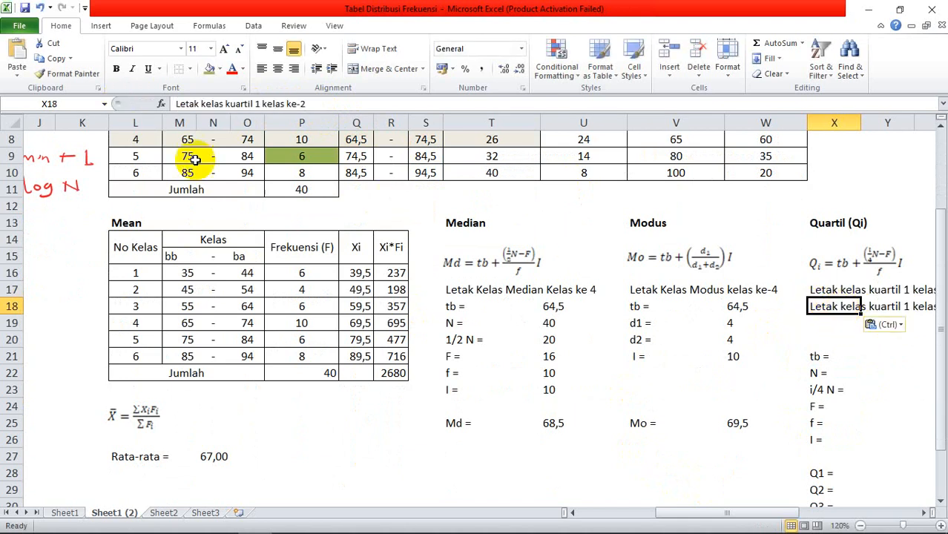
Step: Edit the copied label in X18 to read "Letak kelas kuartil 2 kelas ke-", leaving off the class number
{"action": "left_click", "coordinate": [258, 103]}
{"action": "key", "text": "BackSpace"}
{"action": "key", "text": "BackSpace"}
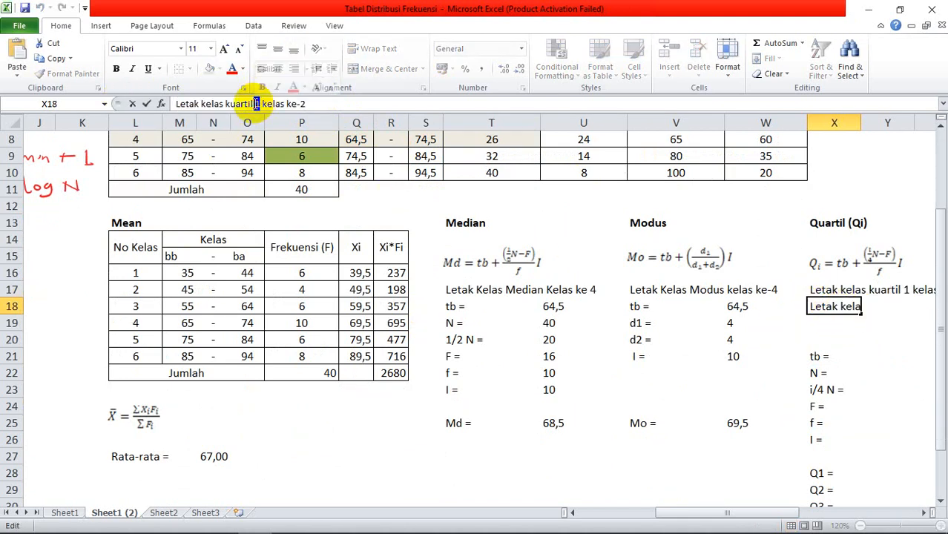
{"action": "type", "text": "2"}
{"action": "left_click", "coordinate": [257, 103]}
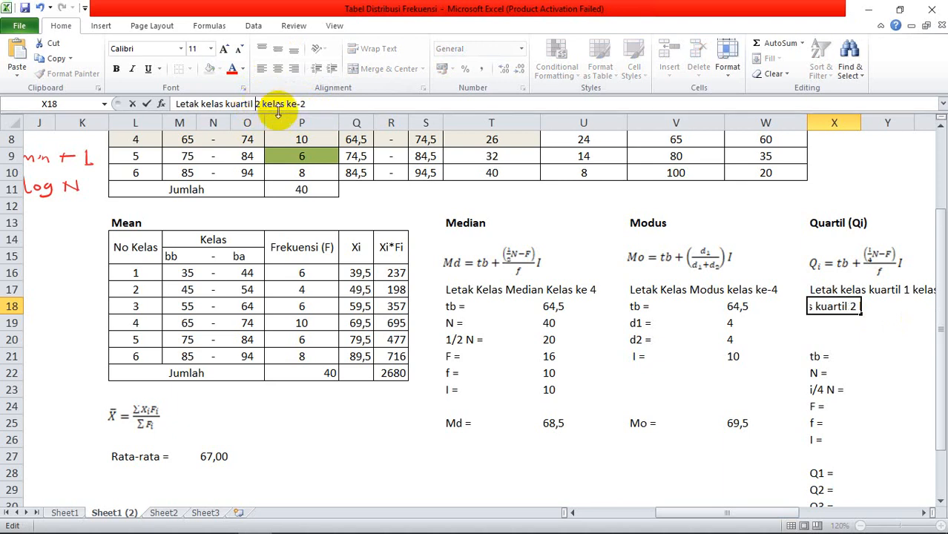
{"action": "left_click", "coordinate": [319, 99]}
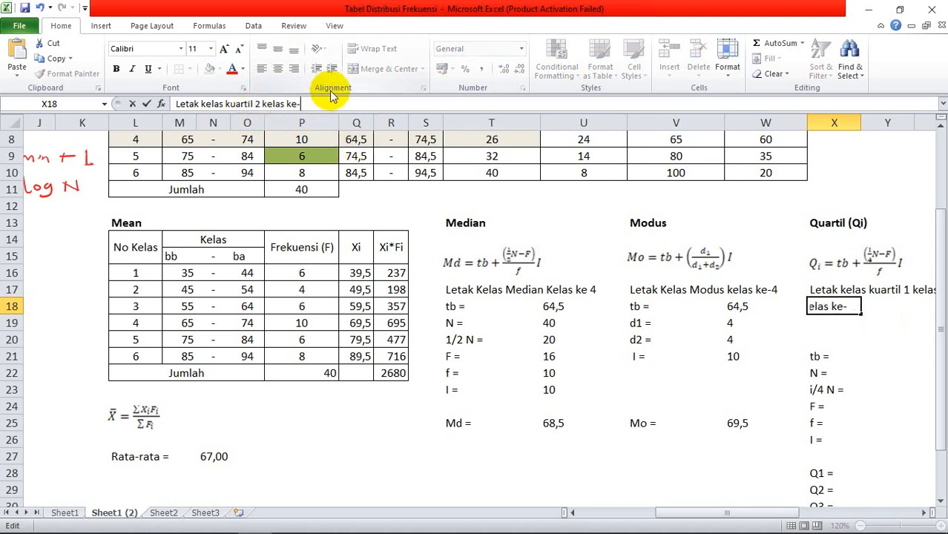
Step: Calculate the position of quartile 2 in X19 as 2/4 times the total frequency in P11
{"action": "left_click", "coordinate": [831, 324]}
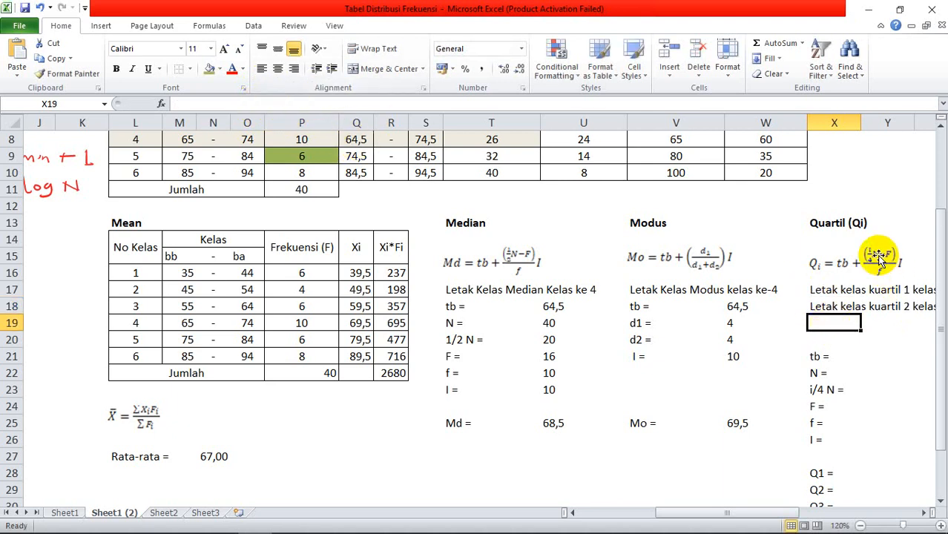
{"action": "type", "text": "2"}
{"action": "type", "text": "=2/4"}
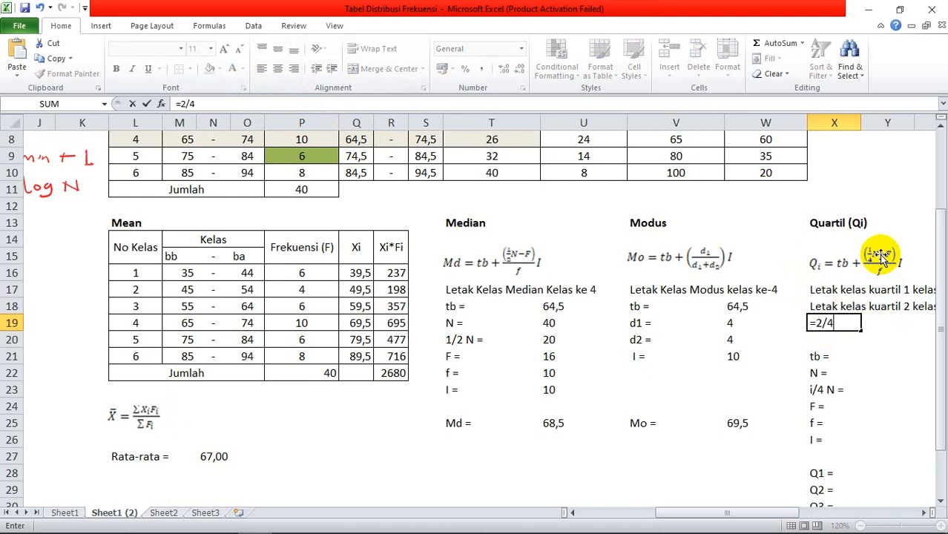
{"action": "type", "text": "*"}
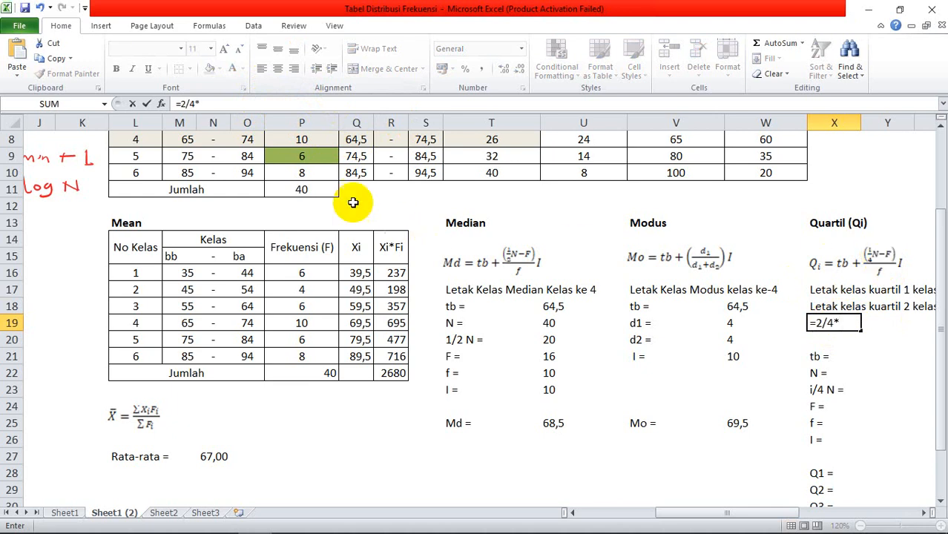
{"action": "left_click", "coordinate": [322, 189]}
{"action": "key", "text": "Return"}
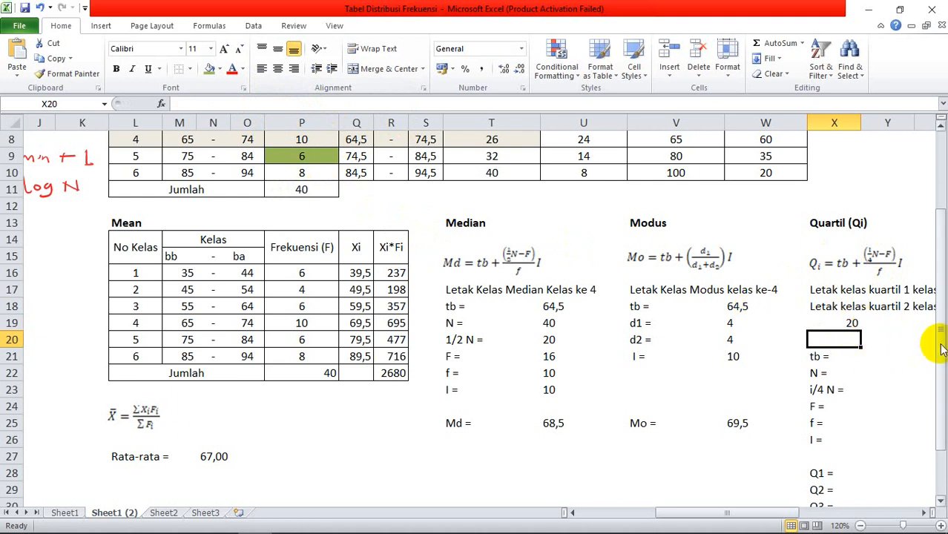
Step: Locate the quartile 2 class in the cumulative frequencies and complete the label in X18 as "Letak kelas kuartil 2 kelas ke-4"
{"action": "left_click_drag", "start_coordinate": [941, 339], "coordinate": [940, 300]}
{"action": "left_click", "coordinate": [493, 207]}
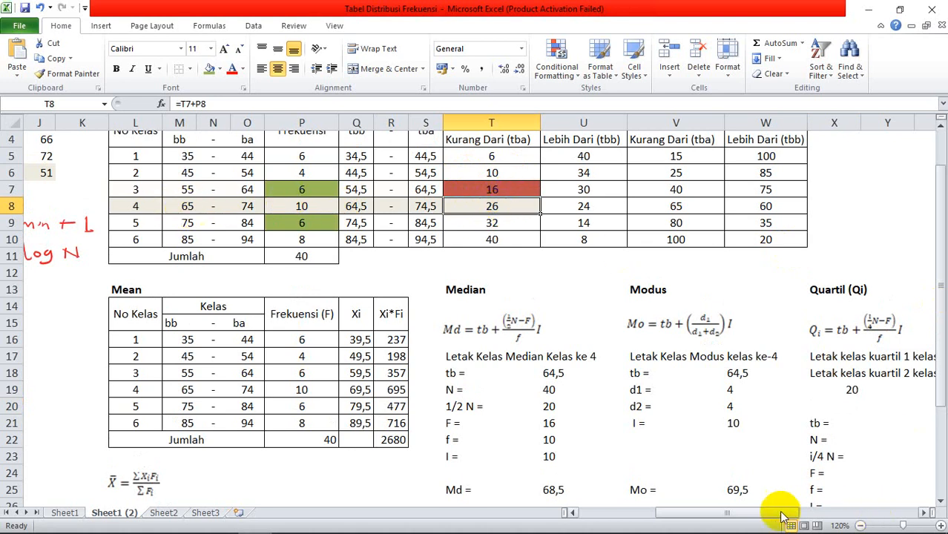
{"action": "left_click_drag", "start_coordinate": [778, 512], "coordinate": [811, 512]}
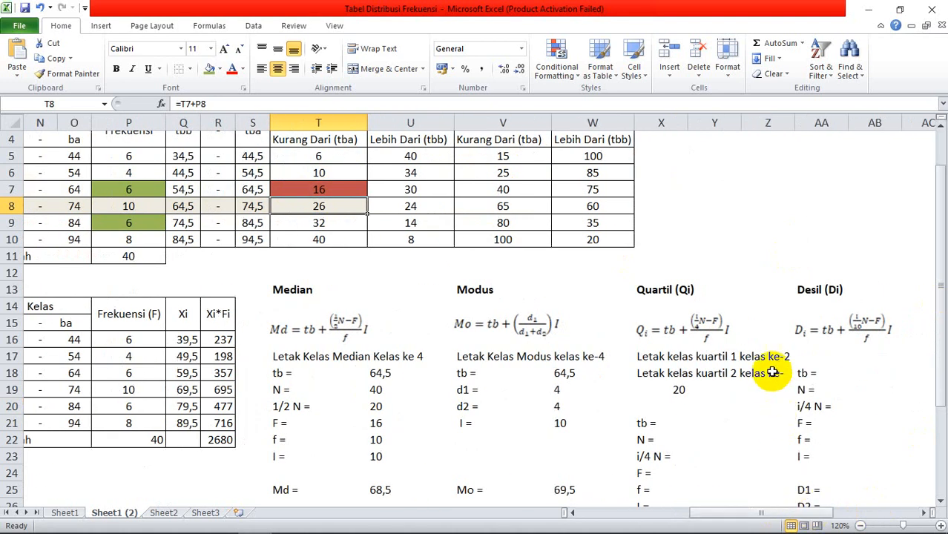
{"action": "left_click", "coordinate": [663, 373]}
{"action": "left_click", "coordinate": [311, 104]}
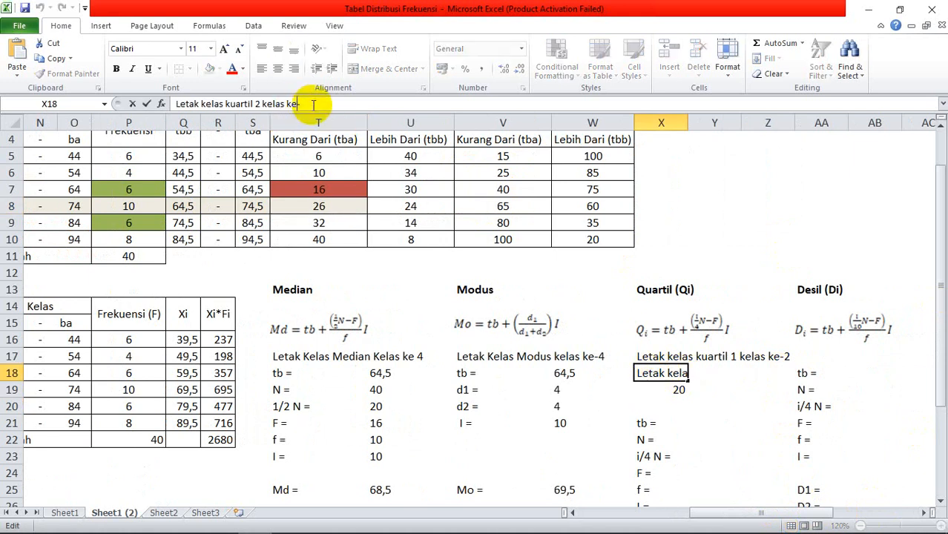
{"action": "type", "text": "4"}
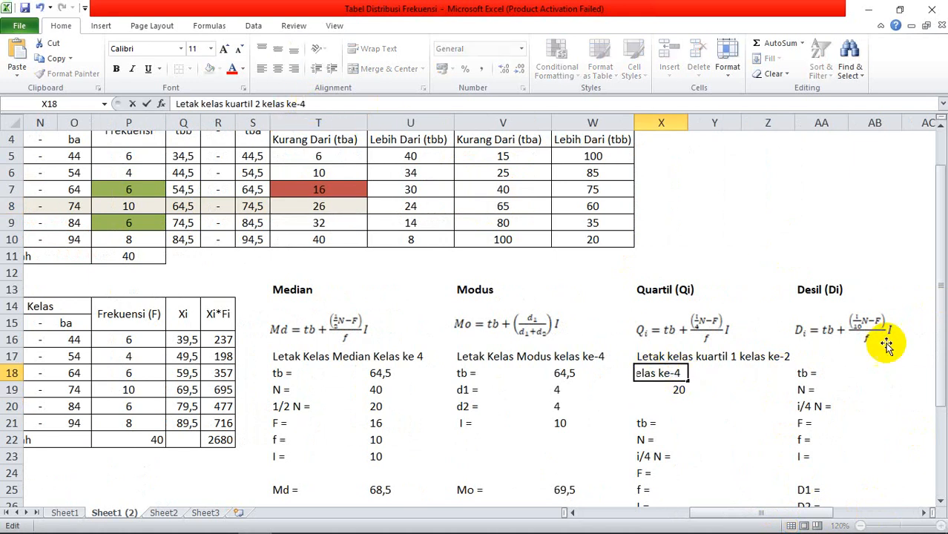
{"action": "left_click", "coordinate": [728, 404]}
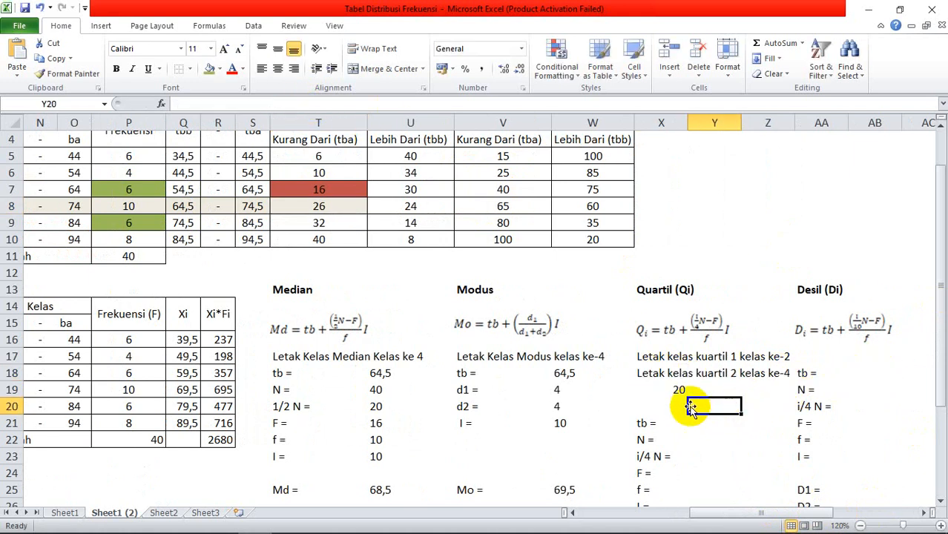
Step: Copy the quartile 2 class label over the helper calculation in X19 and edit it to "Letak kelas kuartil 3 kelas ke-"
{"action": "left_click", "coordinate": [658, 375]}
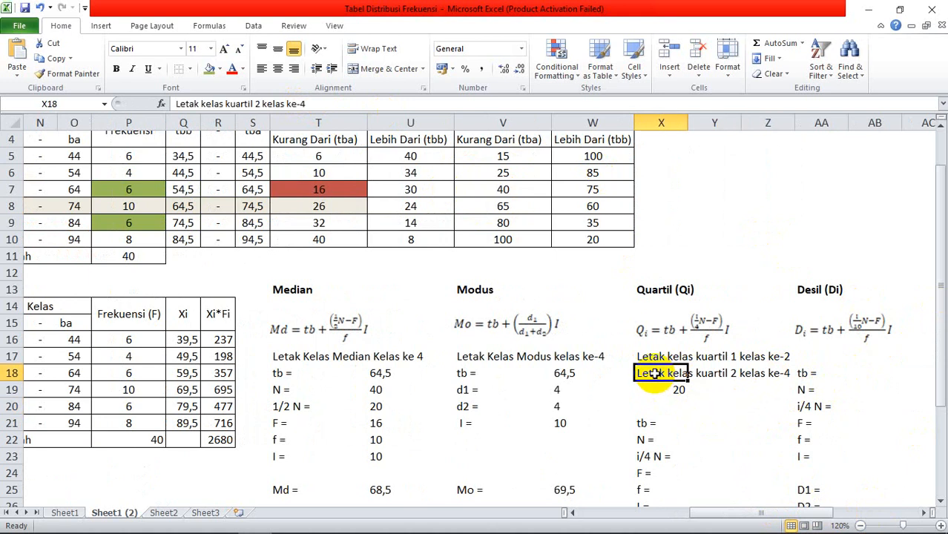
{"action": "key", "text": "ctrl+c"}
{"action": "left_click", "coordinate": [652, 387]}
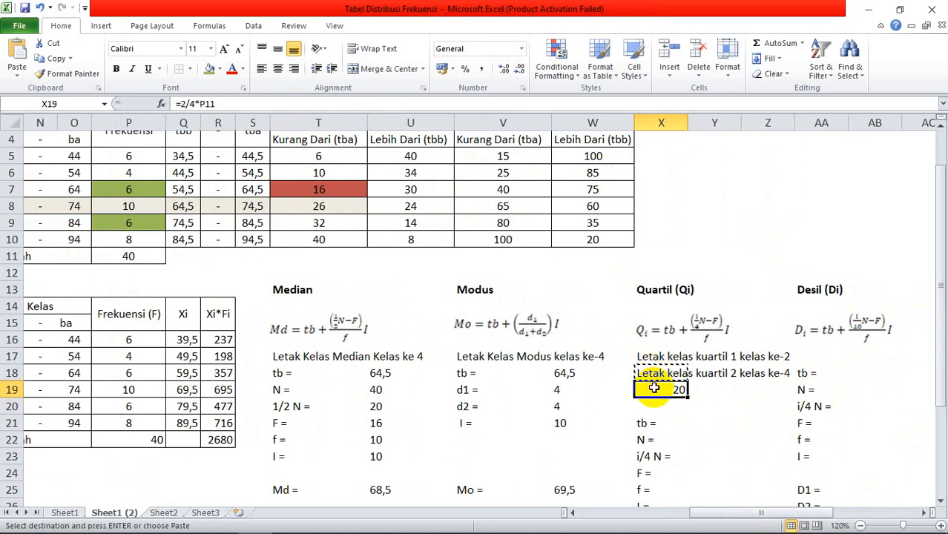
{"action": "key", "text": "ctrl+v"}
{"action": "double_click", "coordinate": [731, 391]}
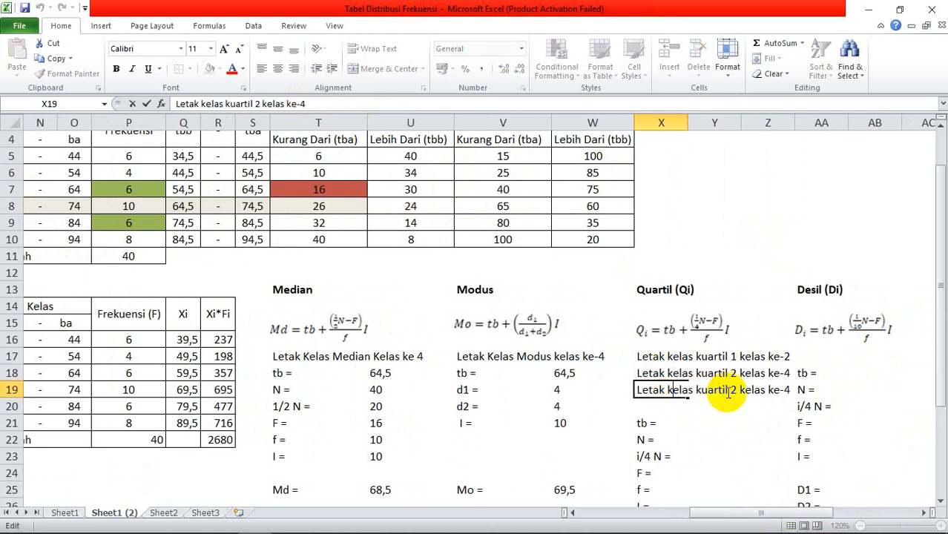
{"action": "double_click", "coordinate": [732, 390]}
{"action": "type", "text": "3"}
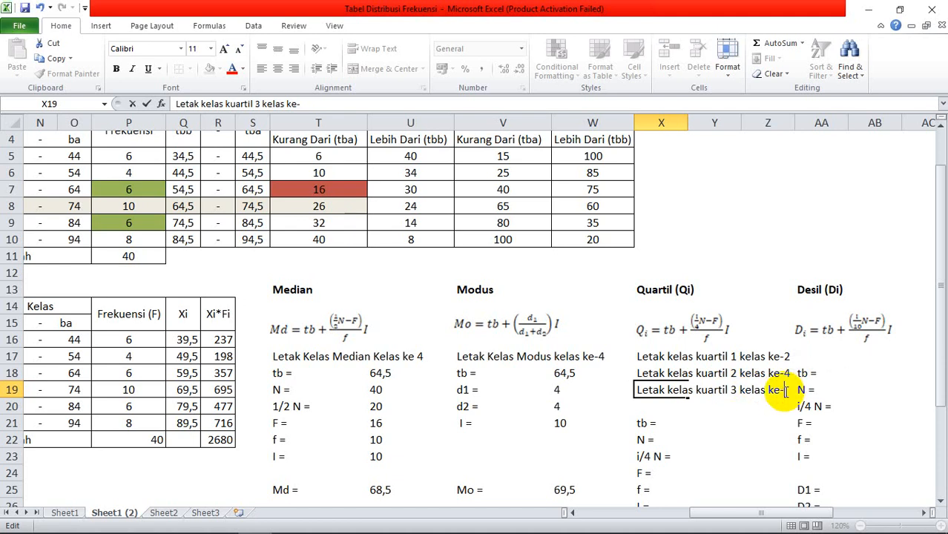
Step: Calculate the position of quartile 3 in X20 as 3/4 times the total frequency in P11
{"action": "left_click", "coordinate": [660, 405]}
{"action": "type", "text": "=3/4"}
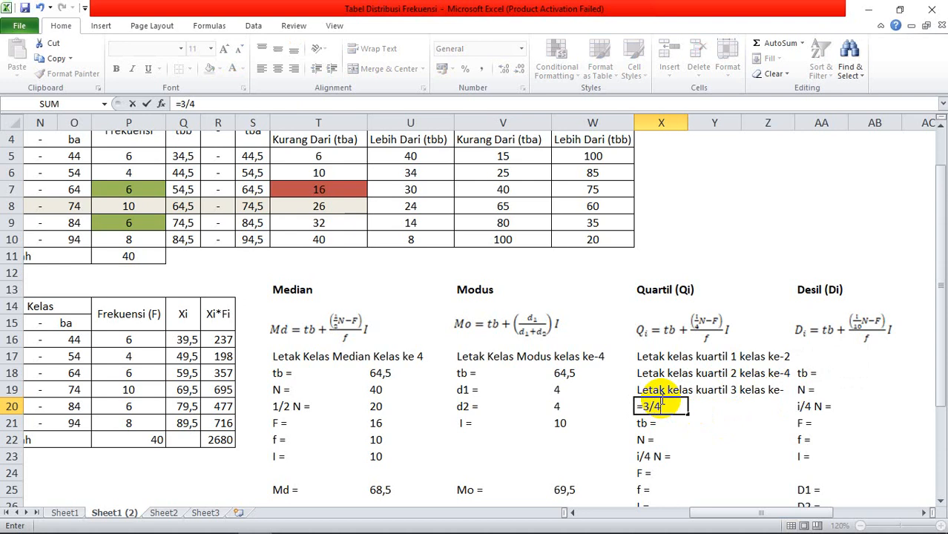
{"action": "type", "text": "*"}
{"action": "left_click", "coordinate": [146, 255]}
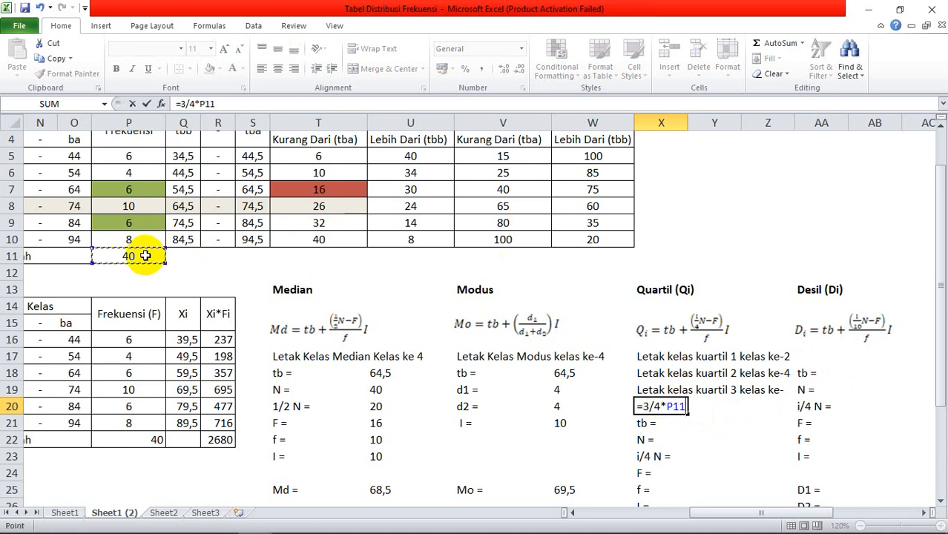
{"action": "key", "text": "Return"}
{"action": "left_click", "coordinate": [663, 409]}
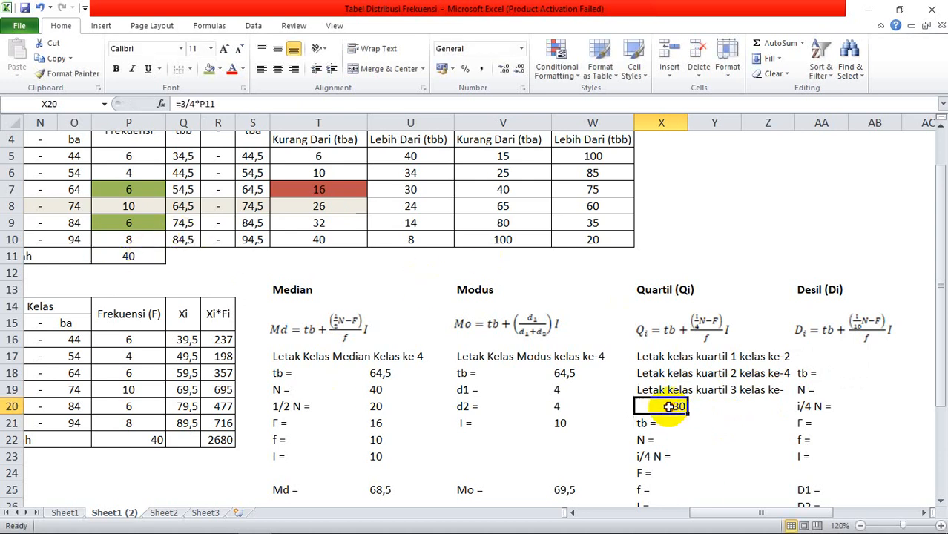
Step: Fill the fifth class's "Kurang Dari" cumulative frequency in T9 with green to mark the quartile 3 class
{"action": "scroll", "coordinate": [327, 268], "scroll_direction": "up", "scroll_amount": 1}
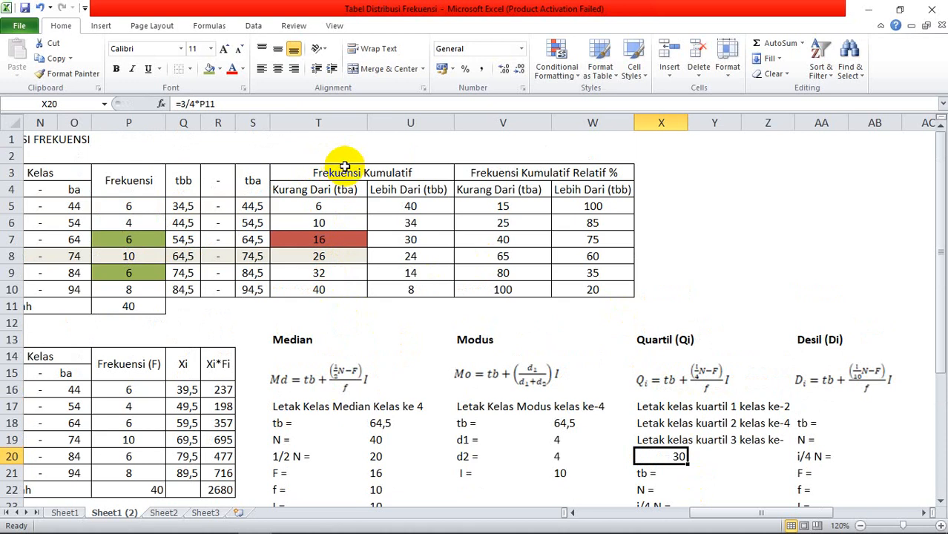
{"action": "left_click", "coordinate": [319, 272]}
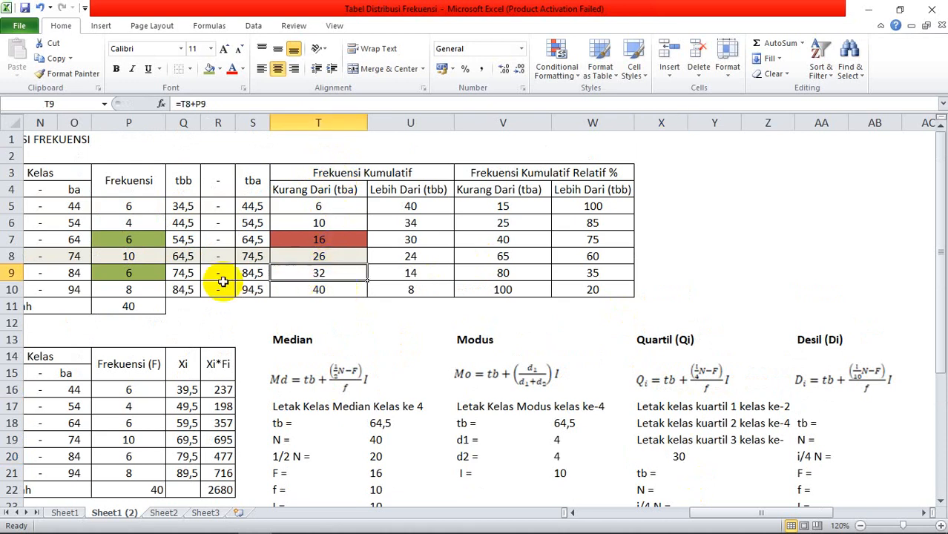
{"action": "left_click", "coordinate": [210, 69]}
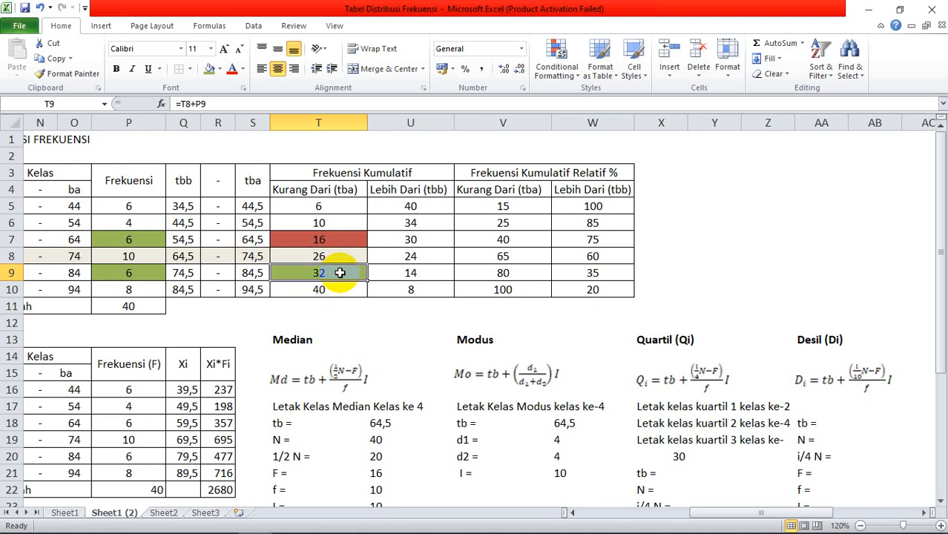
Step: Complete the label in X19 as "Letak kelas kuartil 3 kelas ke-5" and clear the helper calculation in X20
{"action": "left_click", "coordinate": [653, 441]}
{"action": "left_click", "coordinate": [331, 103]}
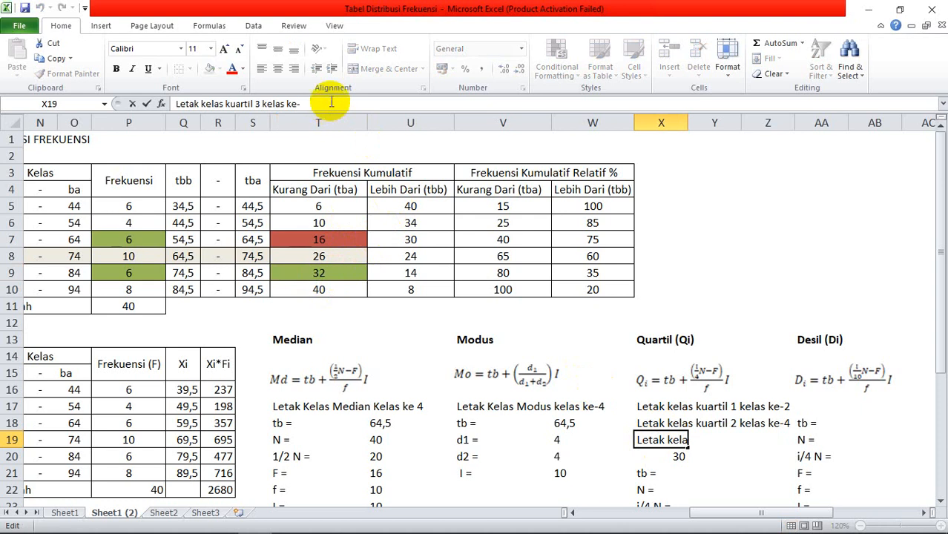
{"action": "key", "text": "Return"}
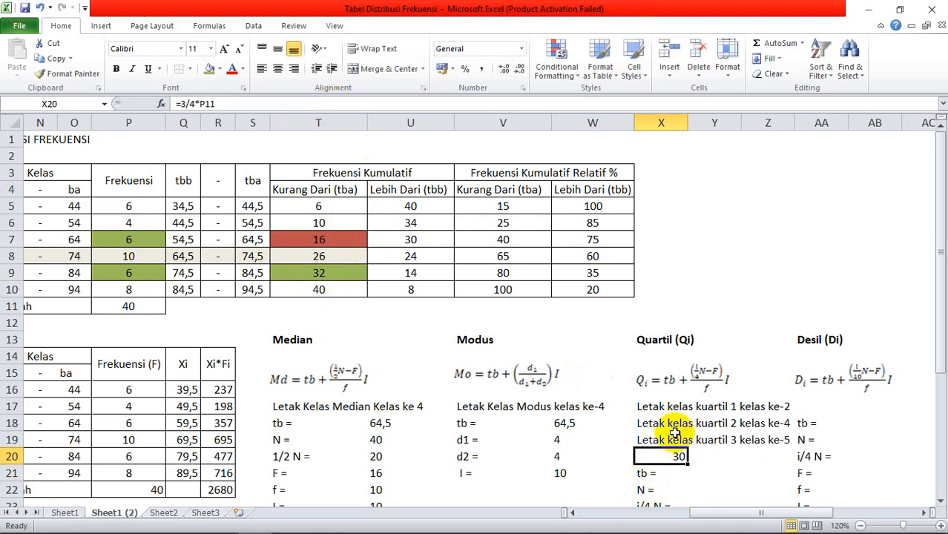
{"action": "scroll", "coordinate": [712, 419], "scroll_direction": "down", "scroll_amount": 2}
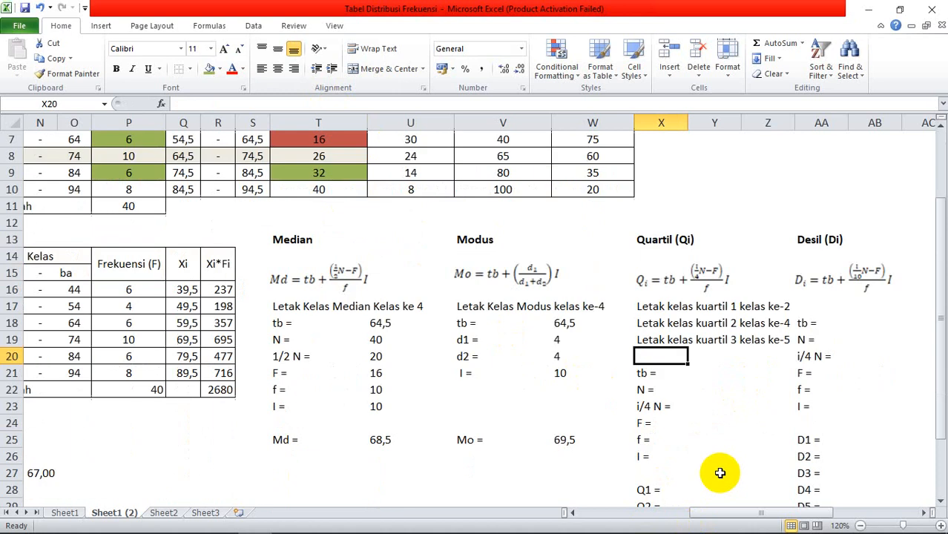
{"action": "left_click", "coordinate": [690, 375]}
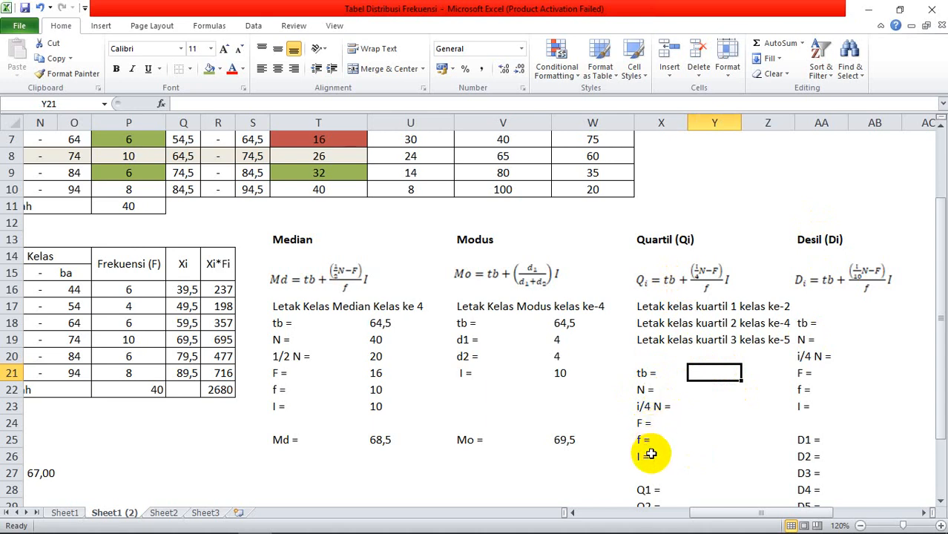
{"action": "scroll", "coordinate": [664, 461], "scroll_direction": "down", "scroll_amount": 1}
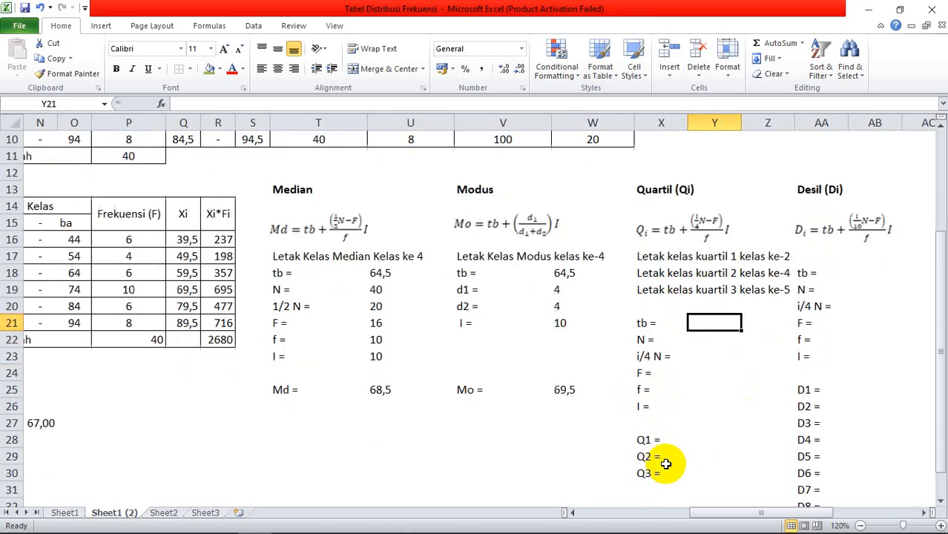
{"action": "left_click", "coordinate": [660, 440]}
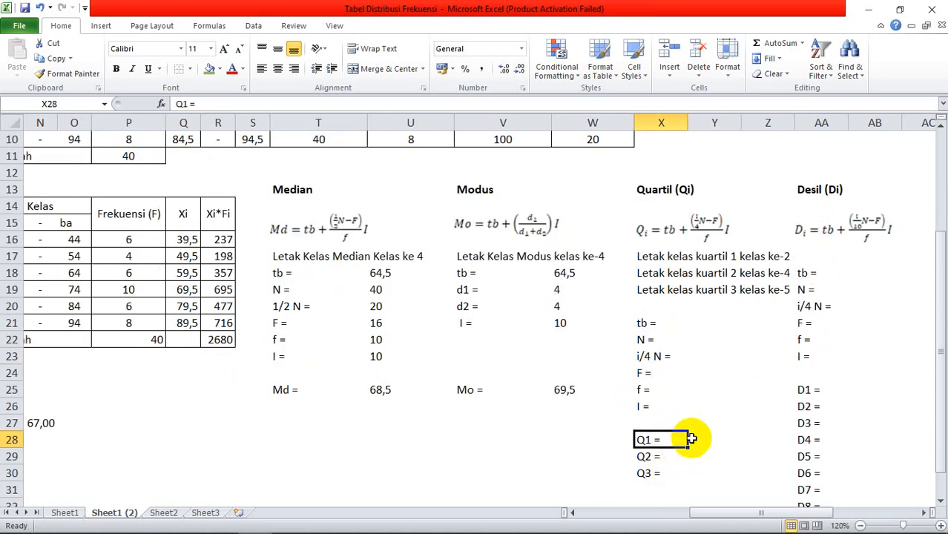
{"action": "left_click", "coordinate": [704, 439]}
{"action": "type", "text": "="}
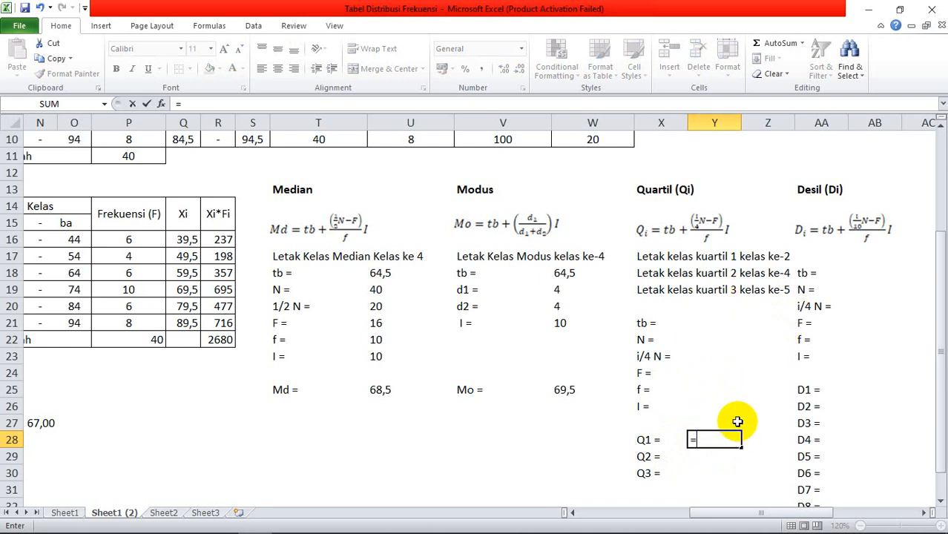
{"action": "scroll", "coordinate": [432, 288], "scroll_direction": "up", "scroll_amount": 3}
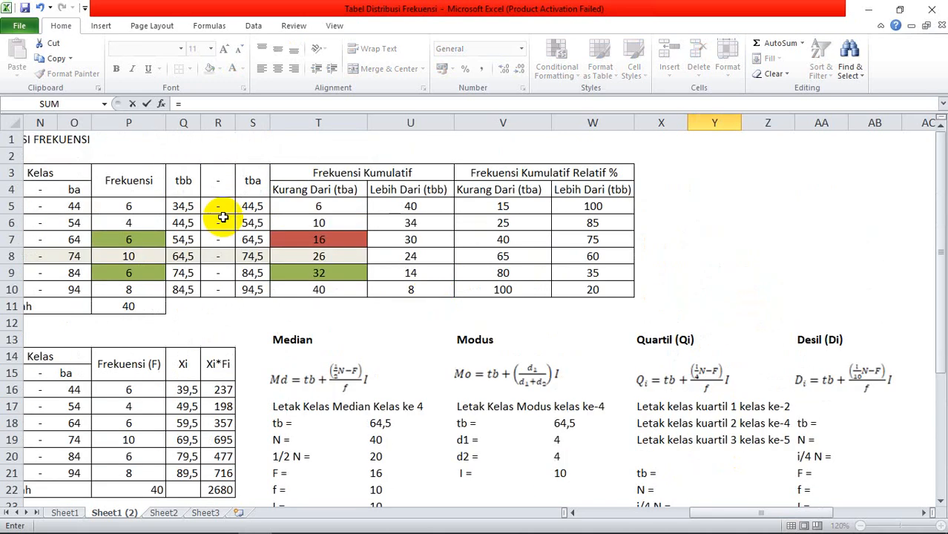
{"action": "left_click", "coordinate": [186, 223]}
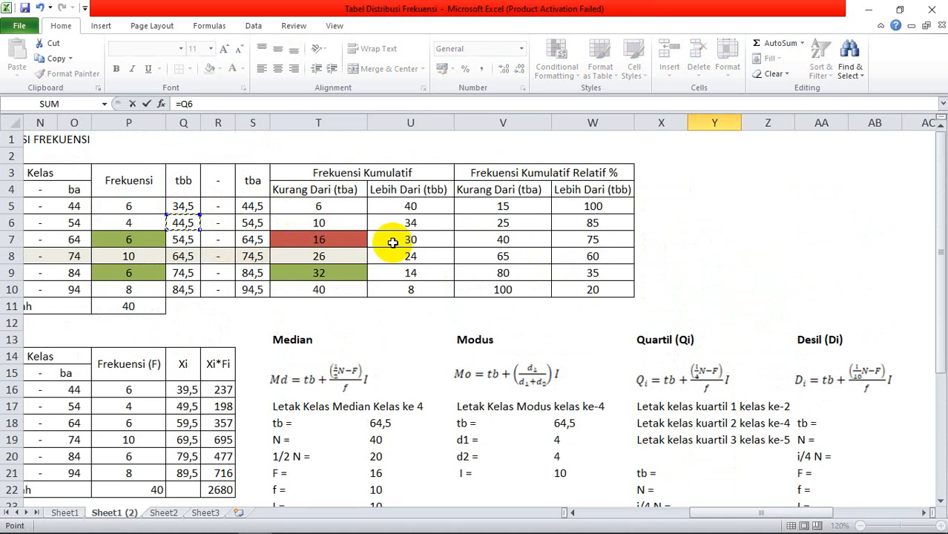
{"action": "scroll", "coordinate": [436, 275], "scroll_direction": "down", "scroll_amount": 1}
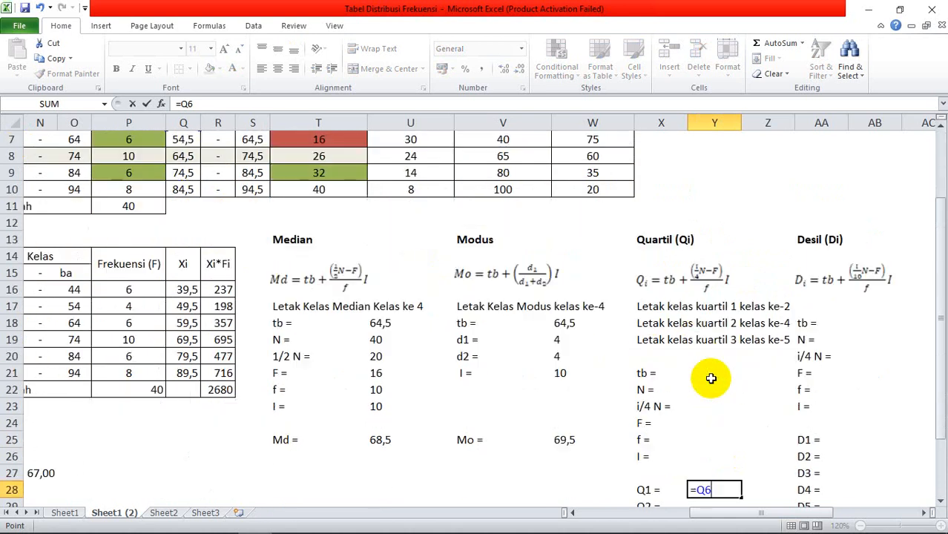
{"action": "scroll", "coordinate": [697, 370], "scroll_direction": "down", "scroll_amount": 1}
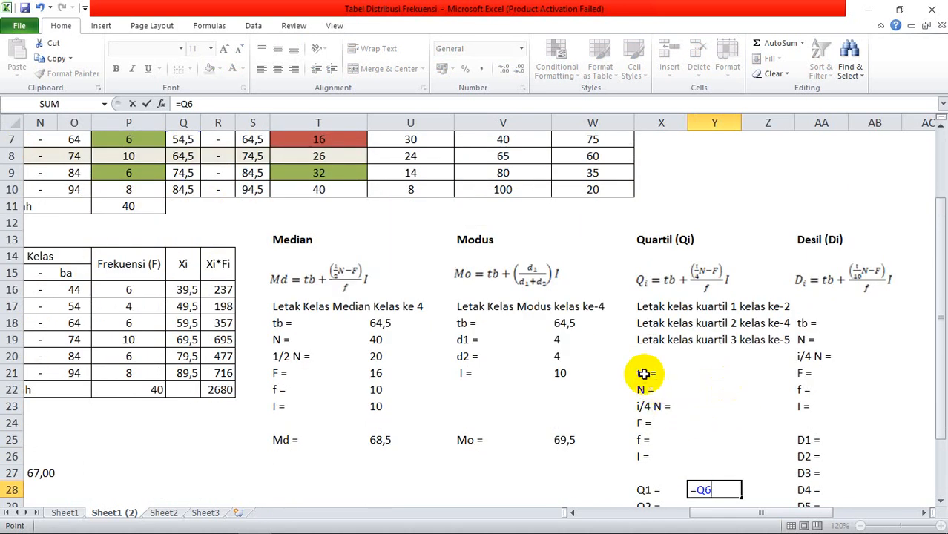
{"action": "key", "text": "Escape"}
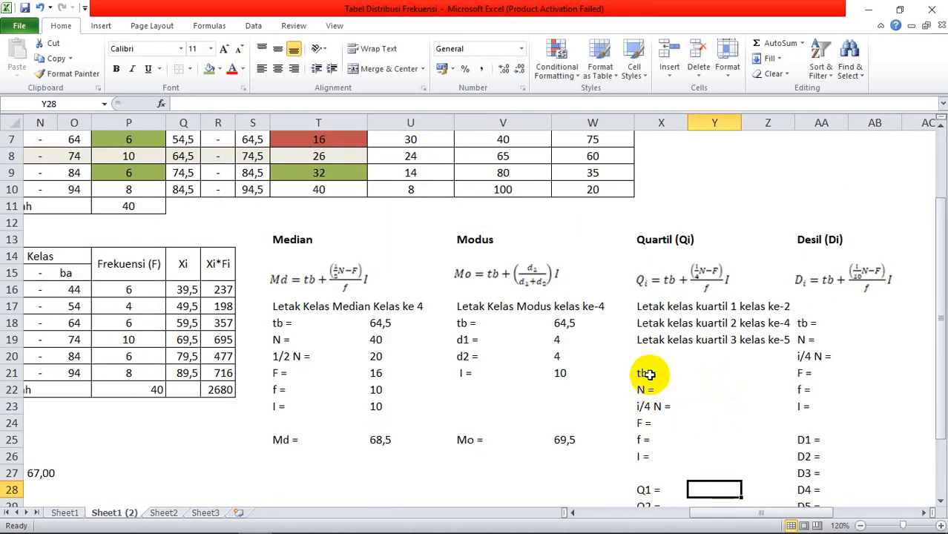
Step: Remove the tb, N, i/4 N, F, f and I labels from the Quartil section and move the Q1 to Q3 labels to X21:X23
{"action": "left_click_drag", "start_coordinate": [646, 375], "coordinate": [681, 323]}
{"action": "key", "text": "Delete"}
{"action": "scroll", "coordinate": [643, 455], "scroll_direction": "down", "scroll_amount": 1}
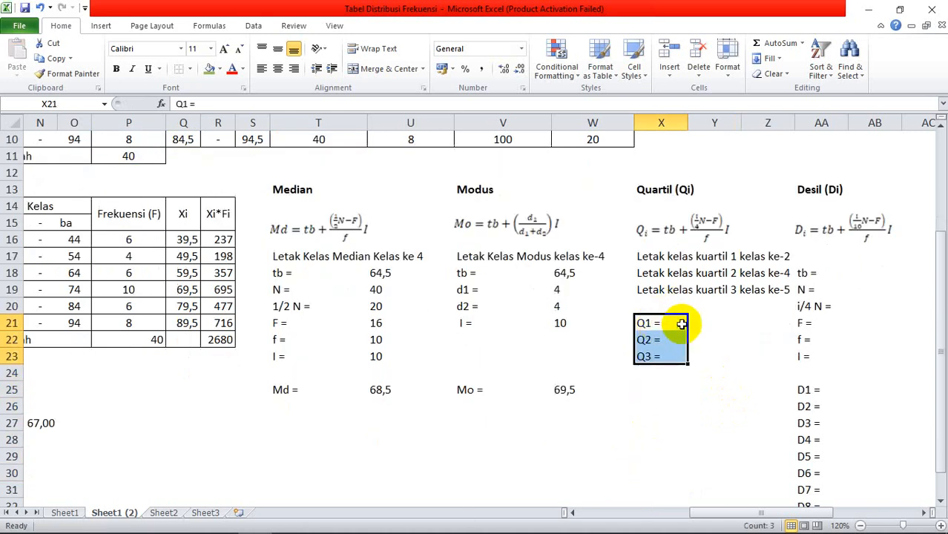
{"action": "left_click", "coordinate": [677, 324]}
Step: Calculate Q1 in Y21 with =Q6+((1/4*P11)-T5)/P6*F14 and check it against the second class's boundaries in Q6:S6
{"action": "left_click", "coordinate": [711, 324]}
{"action": "type", "text": "="}
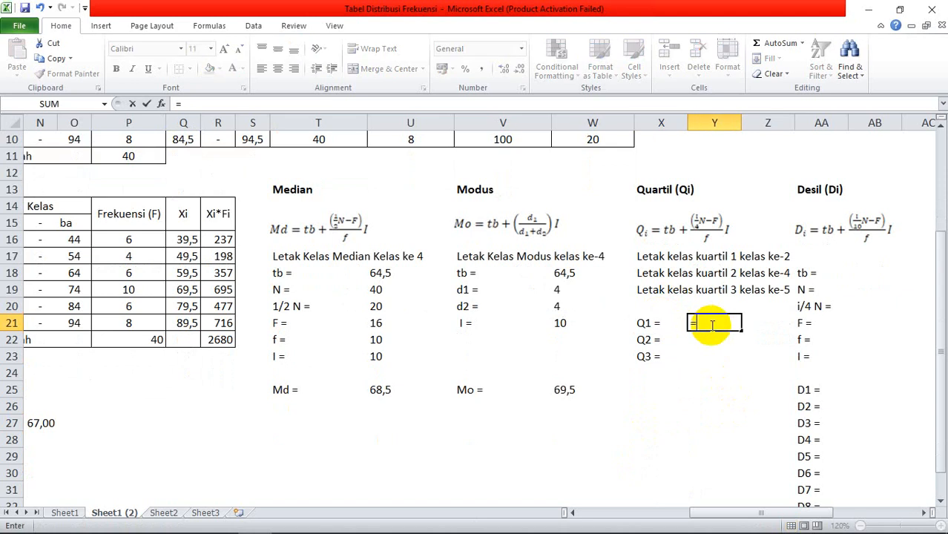
{"action": "scroll", "coordinate": [711, 324], "scroll_direction": "up", "scroll_amount": 3}
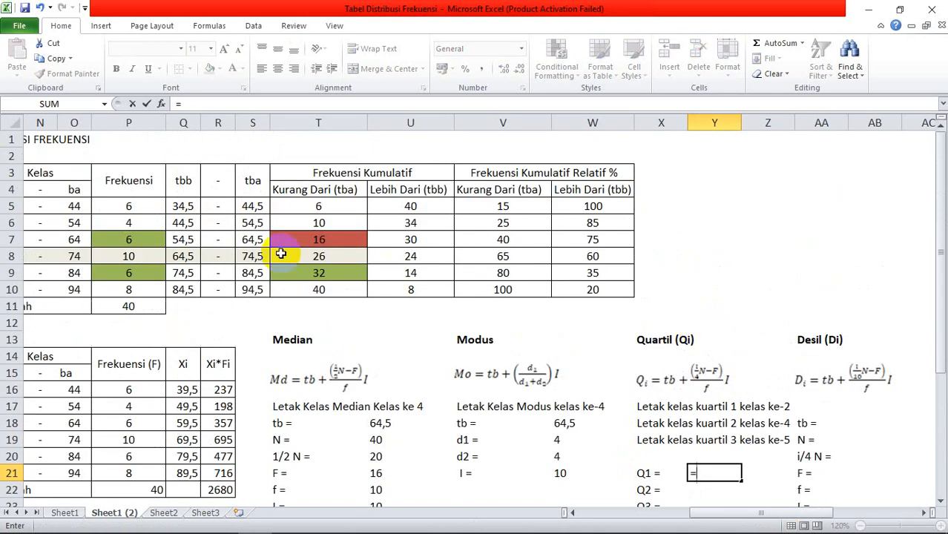
{"action": "left_click", "coordinate": [189, 225]}
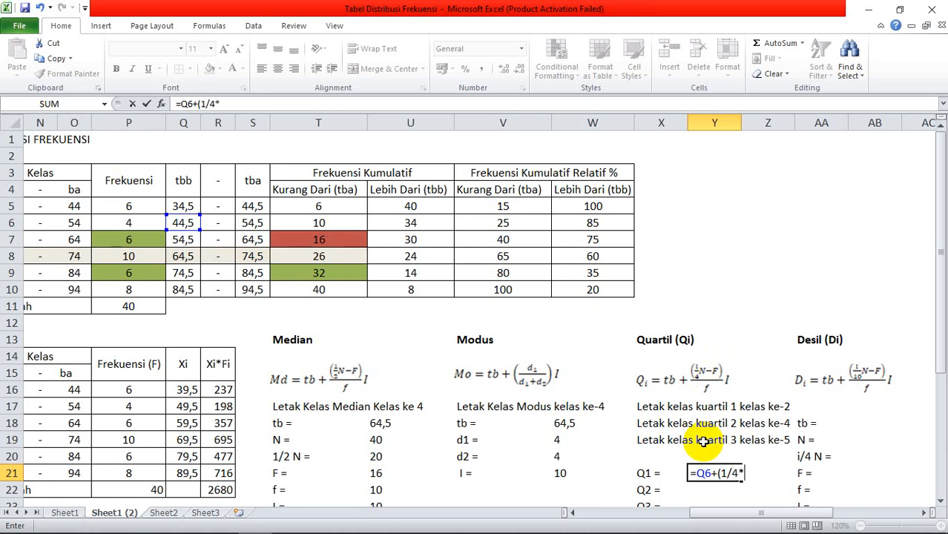
{"action": "left_click", "coordinate": [120, 307]}
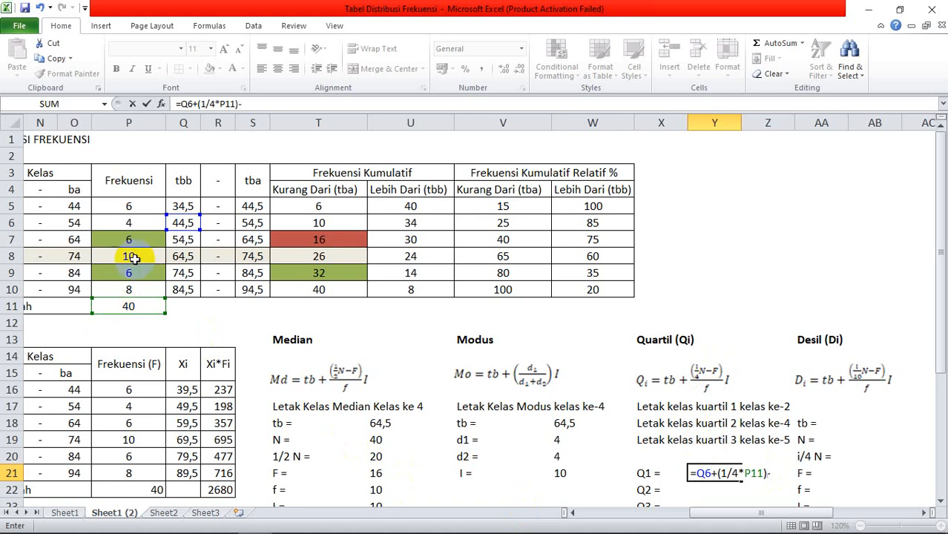
{"action": "left_click", "coordinate": [335, 210]}
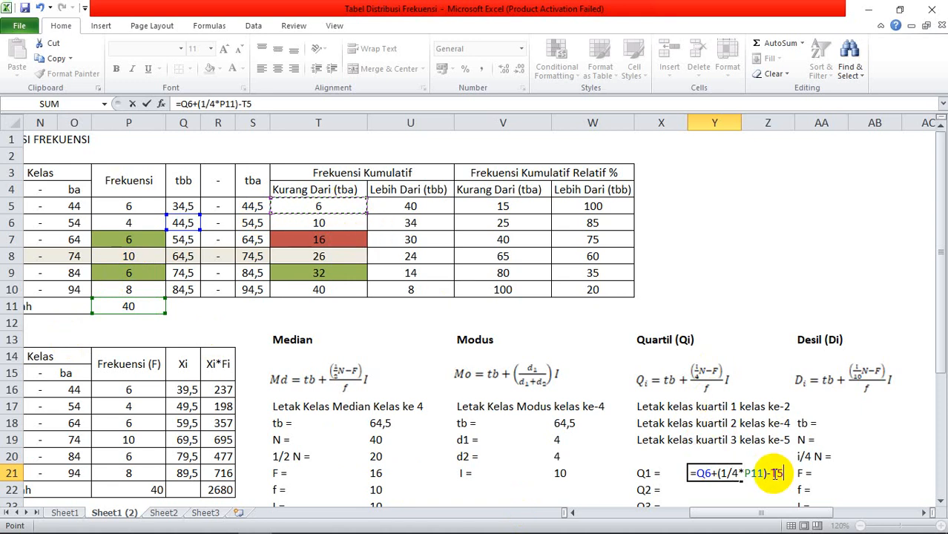
{"action": "type", "text": ")"}
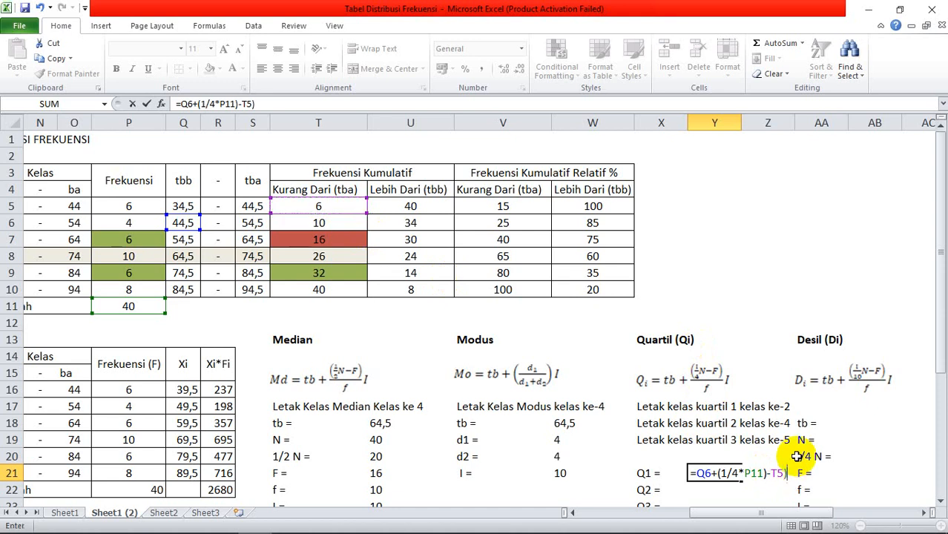
{"action": "left_click", "coordinate": [722, 473]}
{"action": "type", "text": "("}
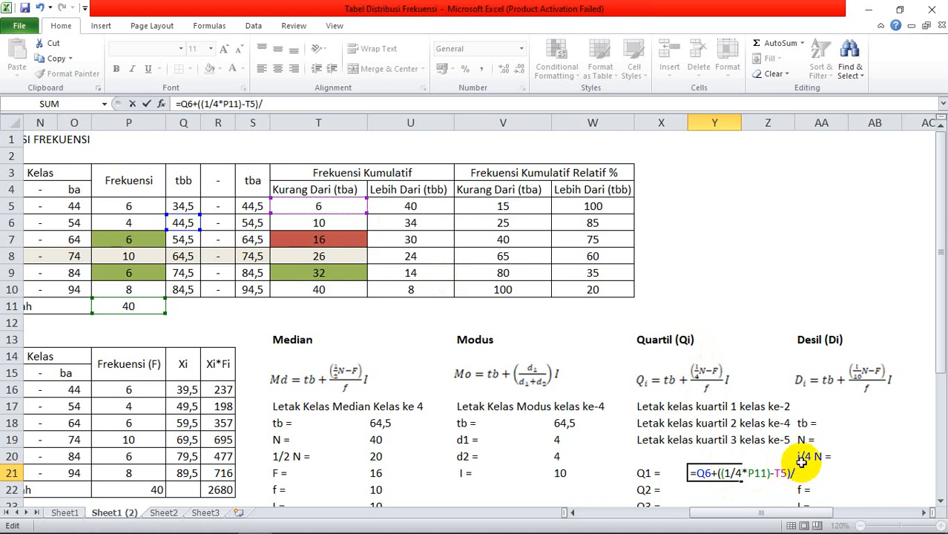
{"action": "left_click", "coordinate": [107, 228]}
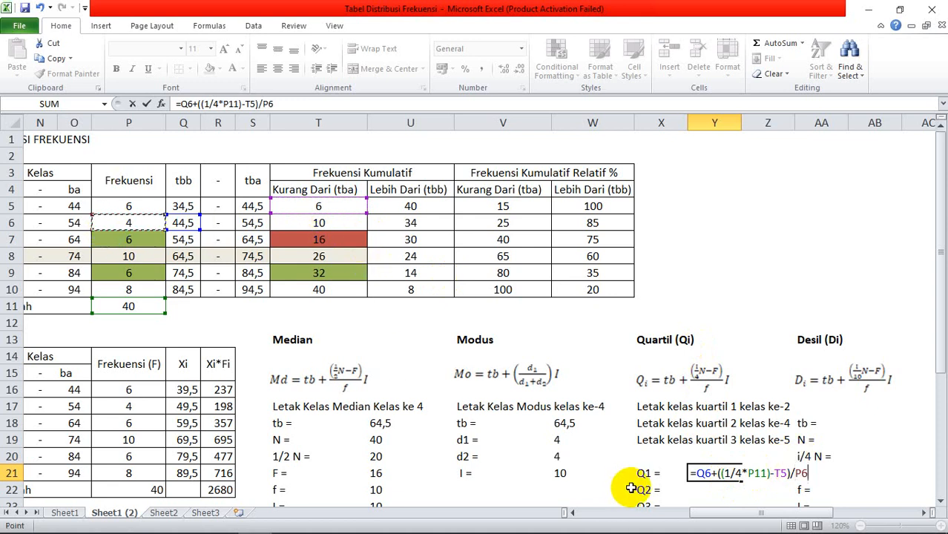
{"action": "type", "text": "*"}
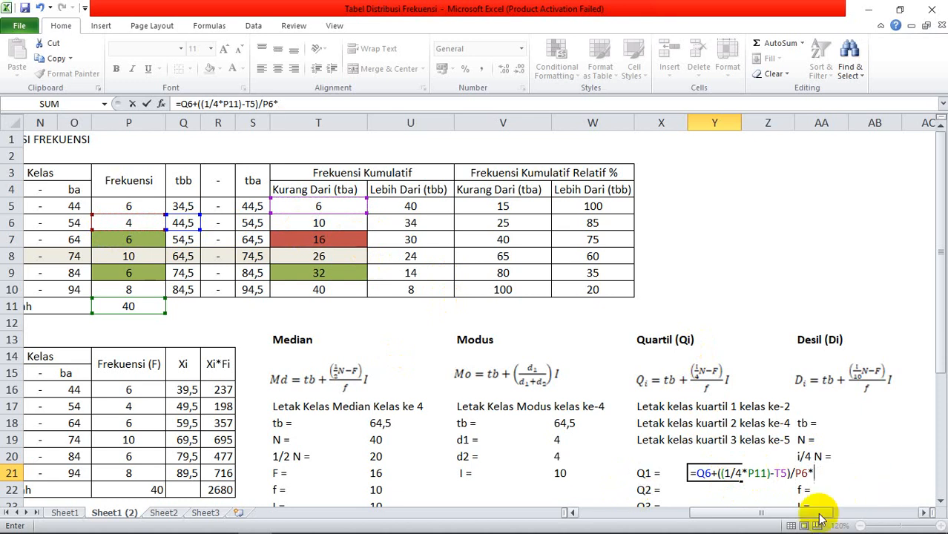
{"action": "left_click_drag", "start_coordinate": [815, 515], "coordinate": [613, 514]}
{"action": "left_click", "coordinate": [238, 355]}
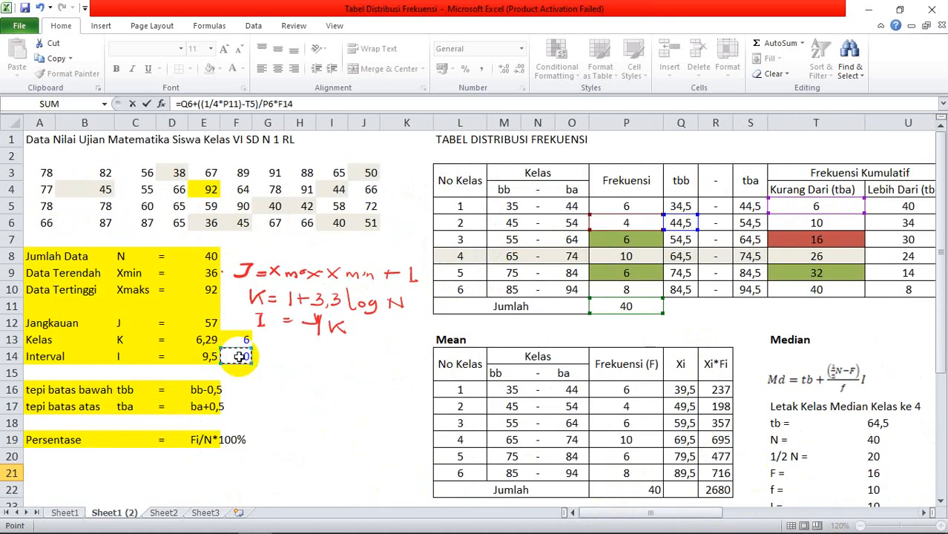
{"action": "key", "text": "Return"}
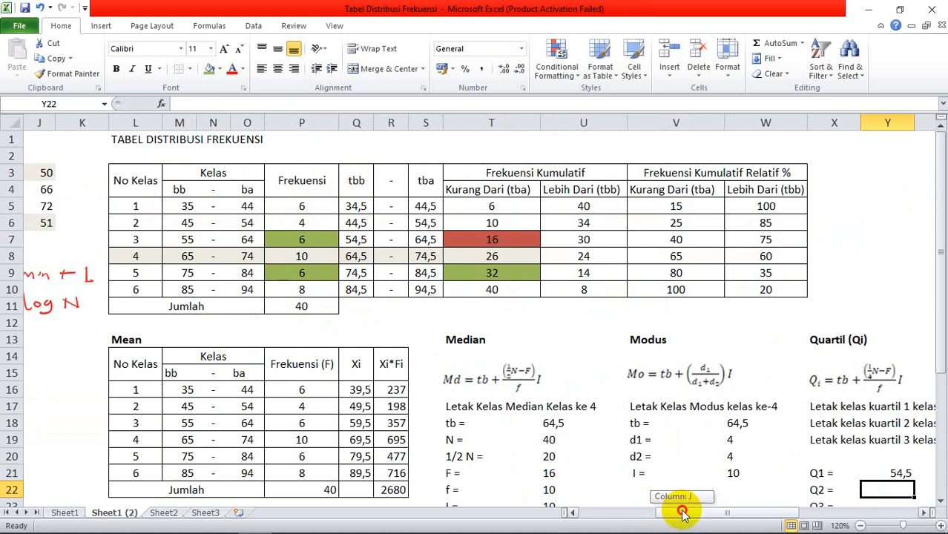
{"action": "left_click_drag", "start_coordinate": [667, 512], "coordinate": [711, 514]}
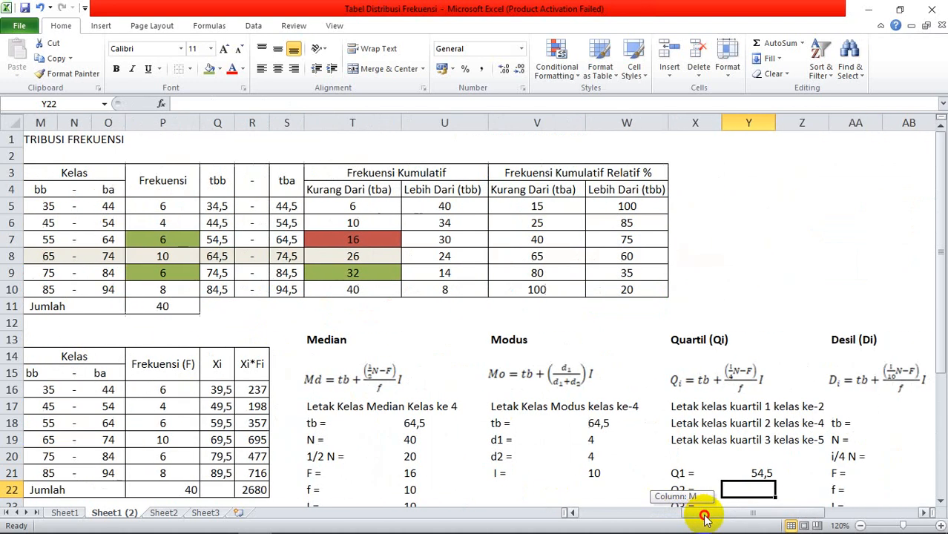
{"action": "left_click", "coordinate": [768, 474]}
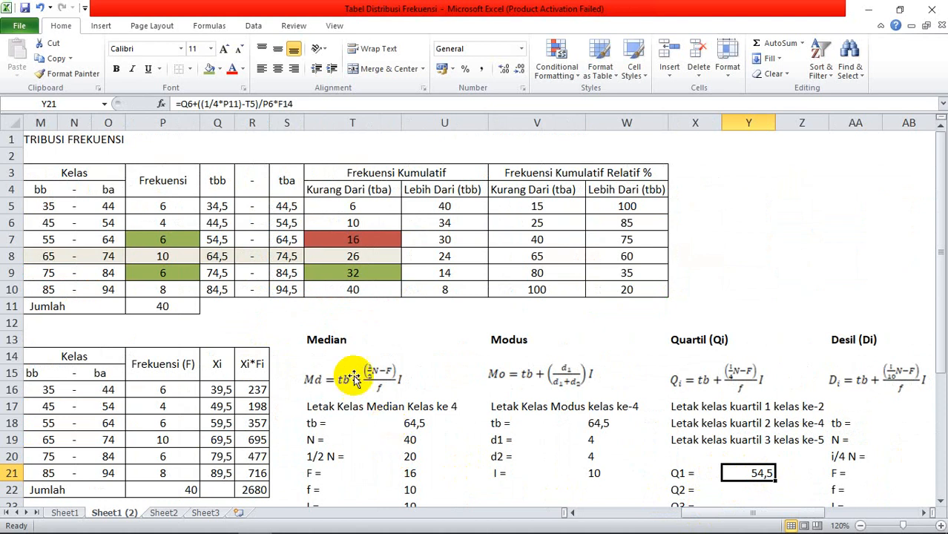
{"action": "left_click", "coordinate": [276, 222]}
{"action": "left_click_drag", "start_coordinate": [214, 223], "coordinate": [271, 222]}
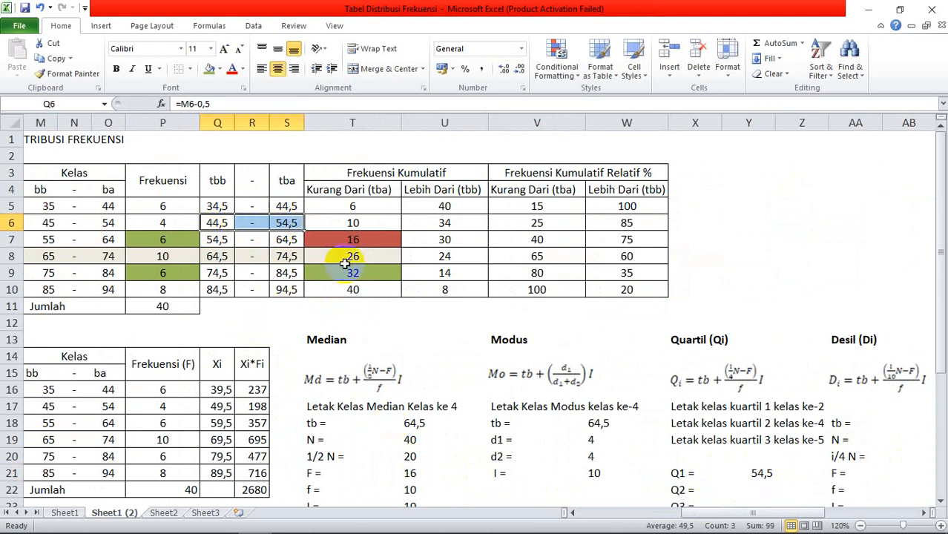
Step: Calculate Q2 in Y22 with =Q8+((2/4*P11)-T7)/P8*F14 and compare it with the median in U25
{"action": "left_click", "coordinate": [771, 492]}
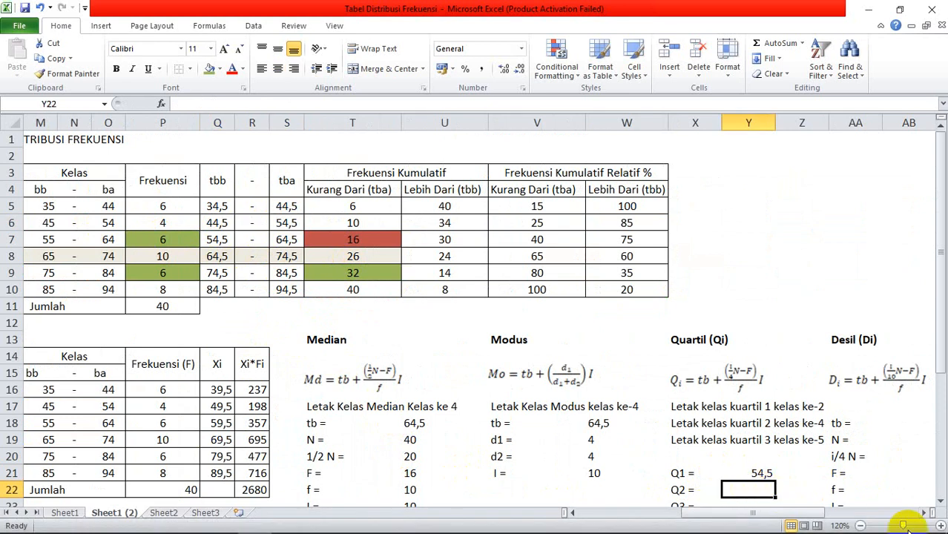
{"action": "type", "text": "="}
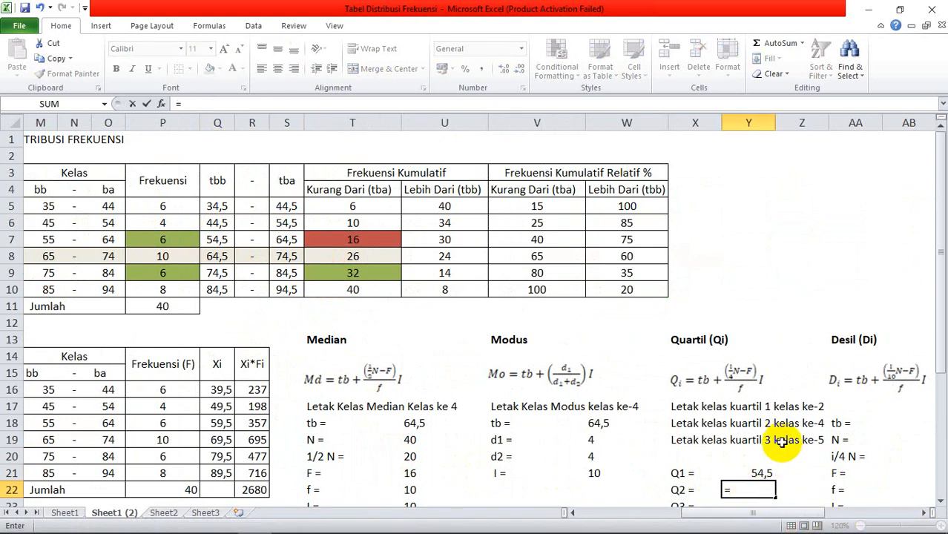
{"action": "left_click", "coordinate": [208, 256]}
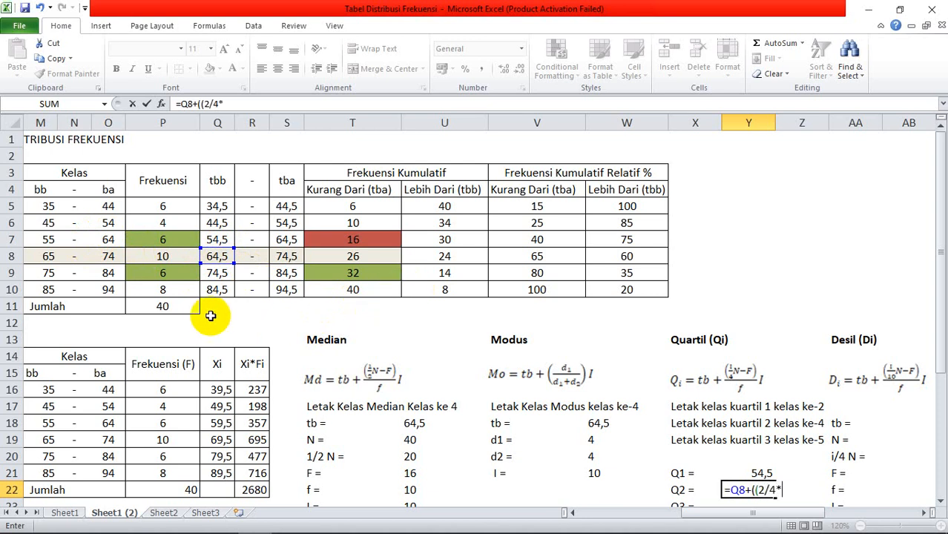
{"action": "left_click", "coordinate": [176, 306]}
{"action": "type", "text": ")-"}
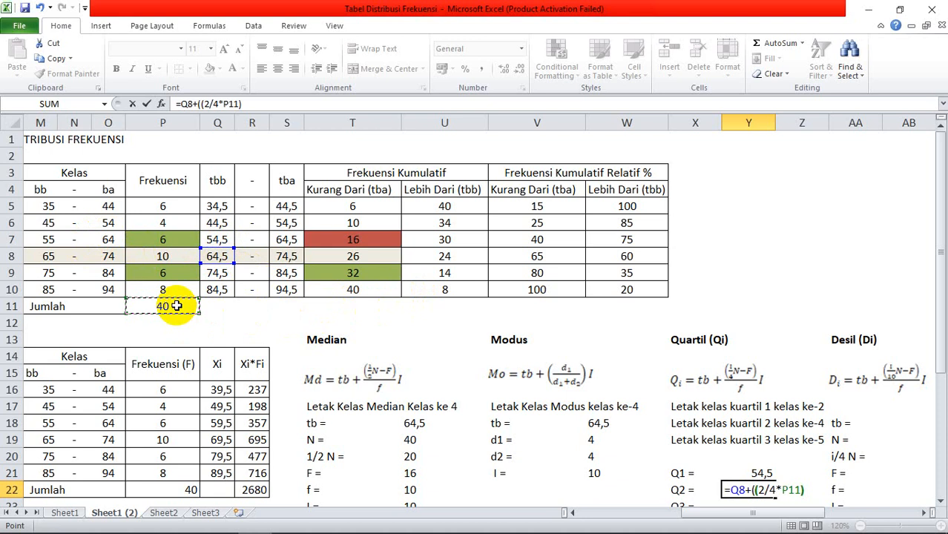
{"action": "left_click", "coordinate": [369, 242]}
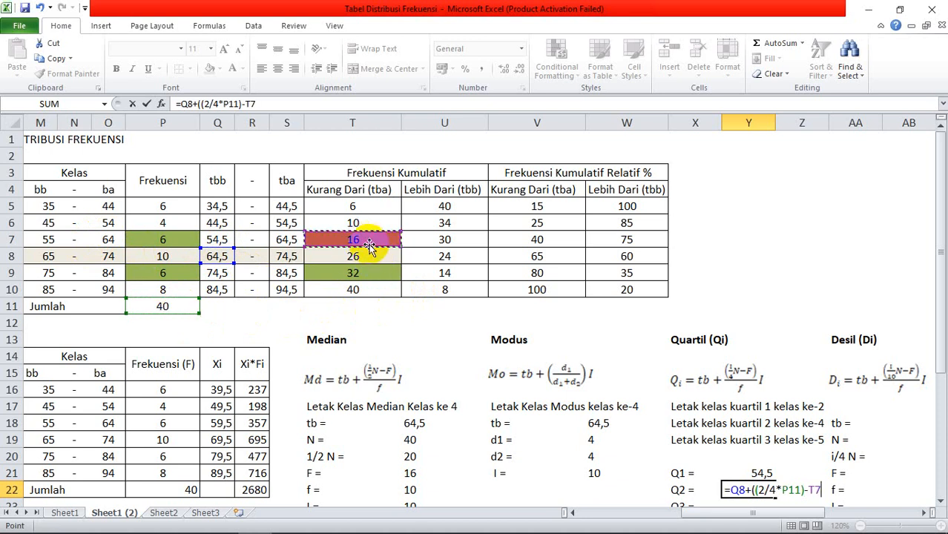
{"action": "type", "text": ")"}
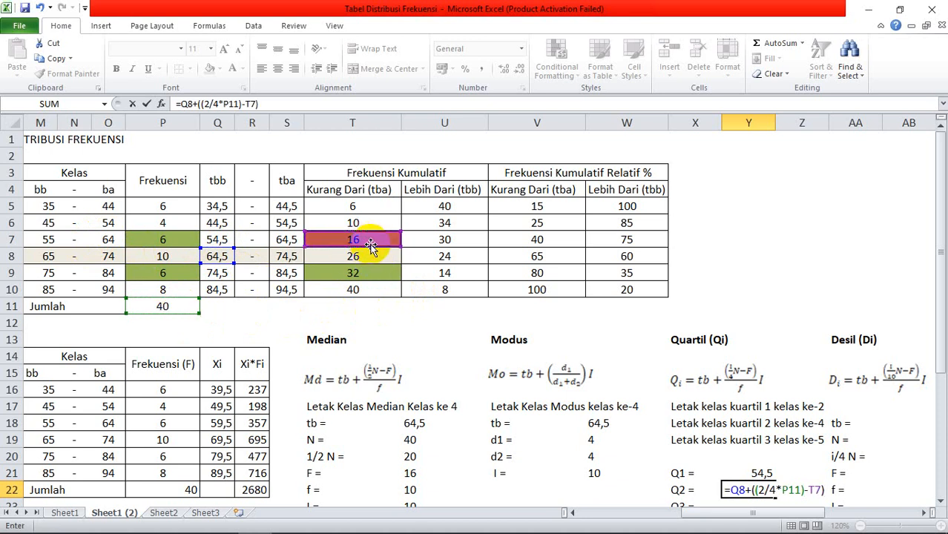
{"action": "type", "text": "/"}
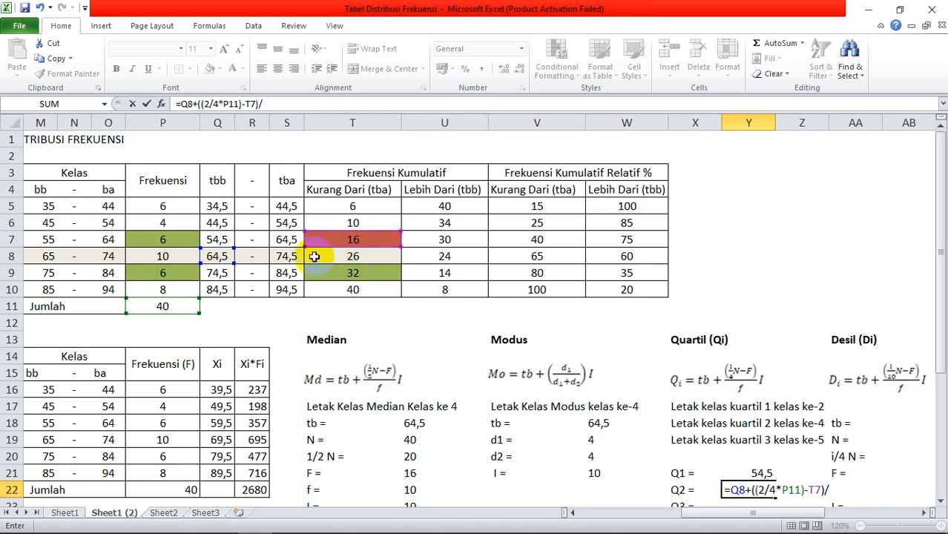
{"action": "left_click", "coordinate": [185, 257]}
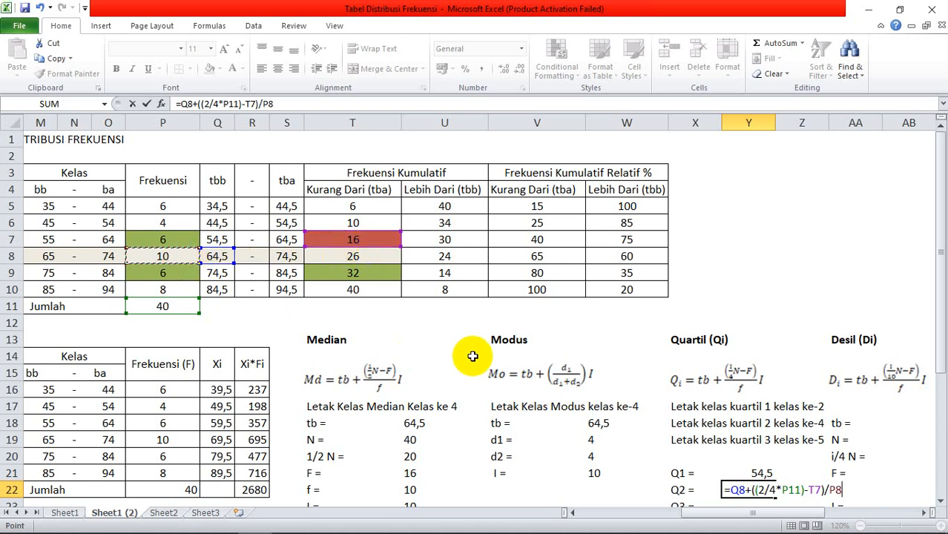
{"action": "type", "text": "*"}
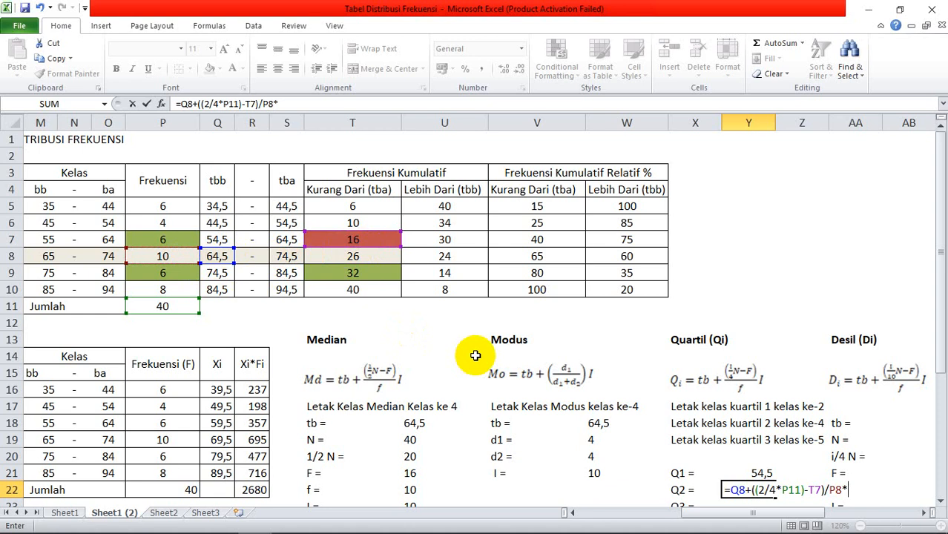
{"action": "type", "text": "f14"}
{"action": "key", "text": "Return"}
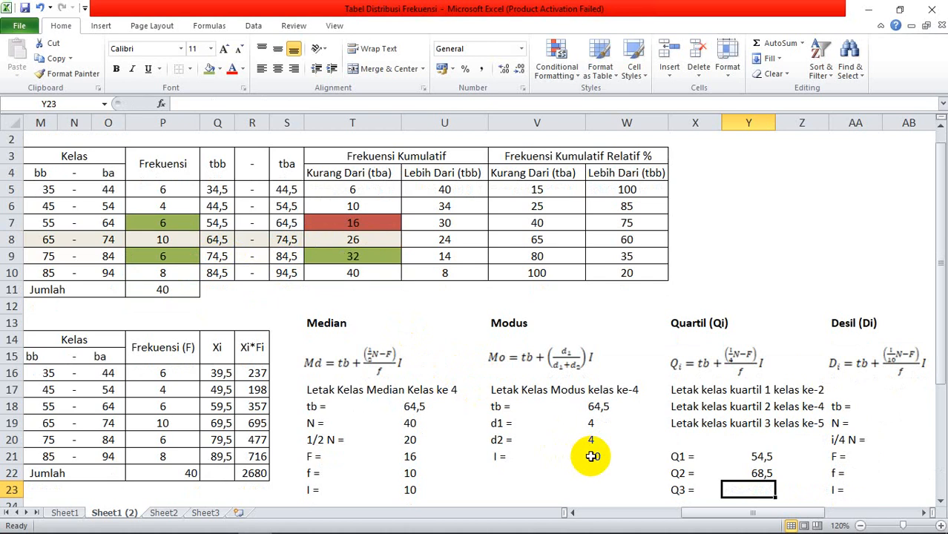
{"action": "scroll", "coordinate": [880, 375], "scroll_direction": "down", "scroll_amount": 1}
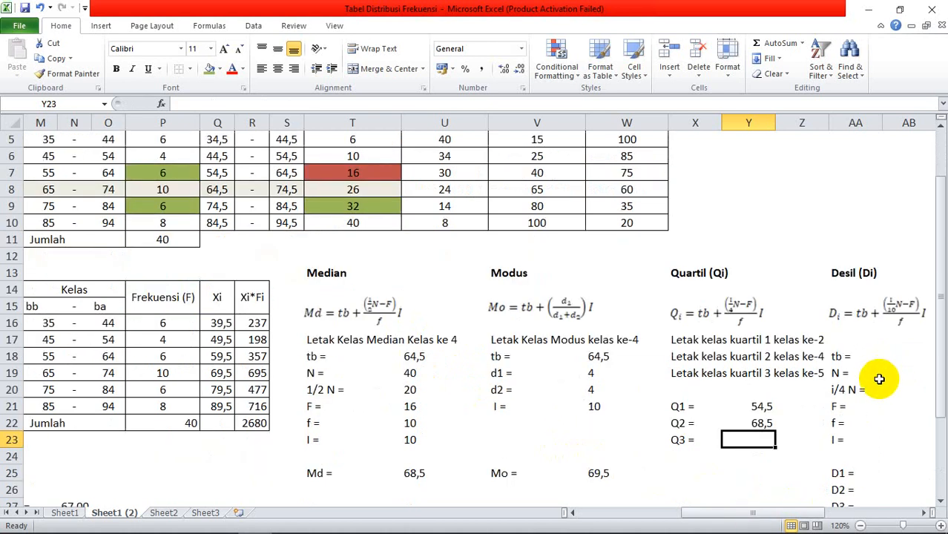
{"action": "left_click", "coordinate": [761, 420]}
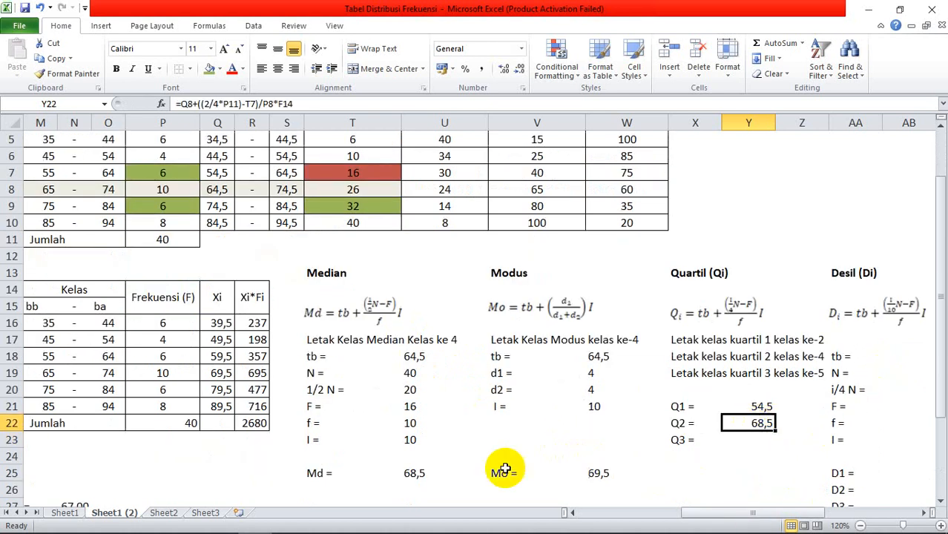
{"action": "left_click", "coordinate": [412, 473]}
Step: Calculate Q3 in Y23 with =Q9+((3/4*P11)-T8)/P9*F14 and select the result for review
{"action": "left_click", "coordinate": [750, 439]}
{"action": "type", "text": "="}
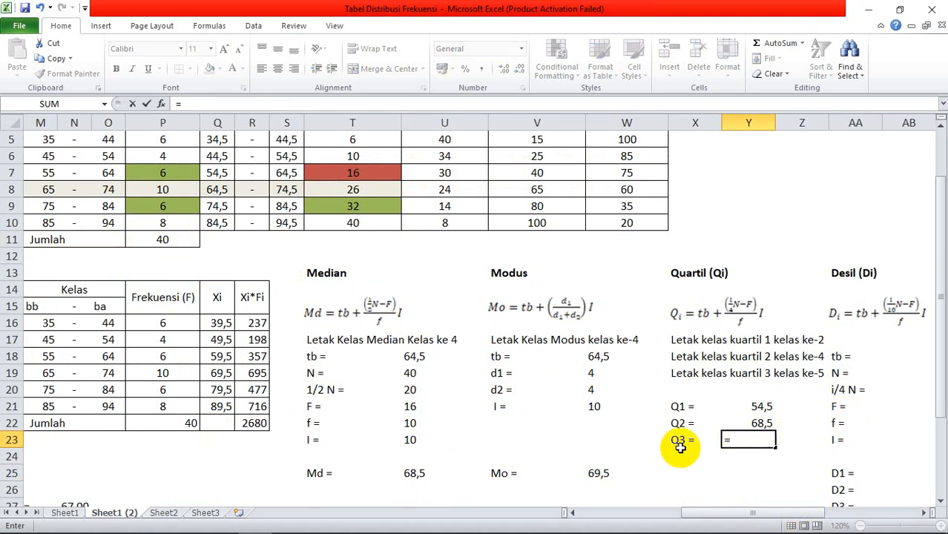
{"action": "scroll", "coordinate": [745, 441], "scroll_direction": "up", "scroll_amount": 1}
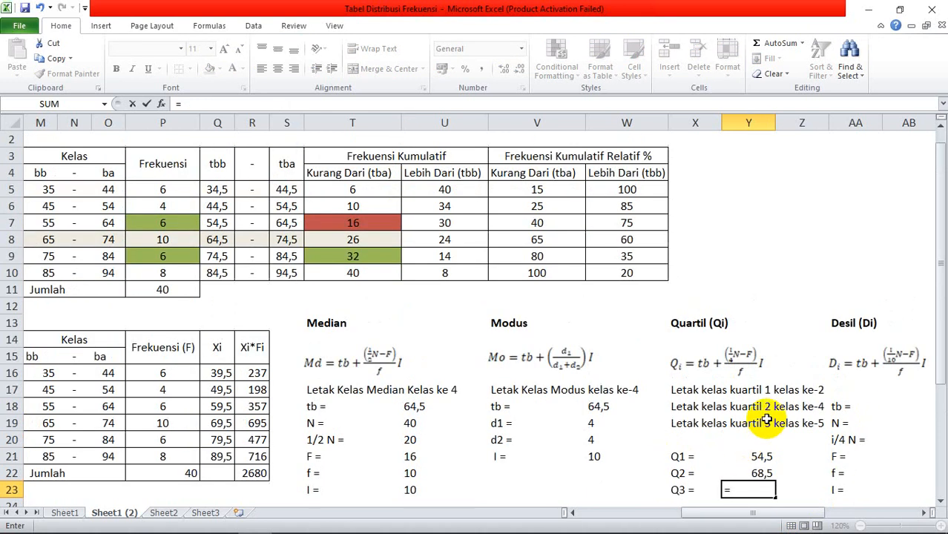
{"action": "left_click", "coordinate": [217, 256]}
{"action": "type", "text": "+((3/4*"}
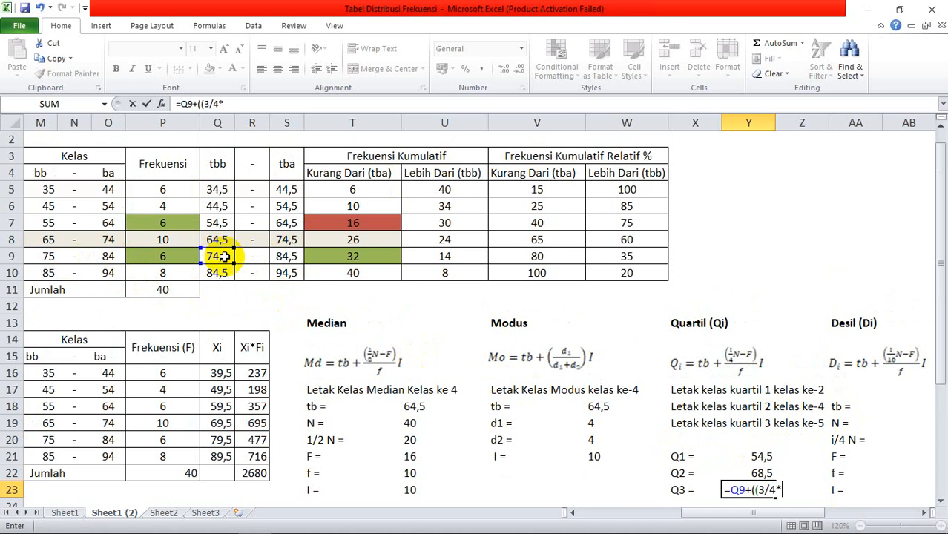
{"action": "left_click", "coordinate": [148, 291]}
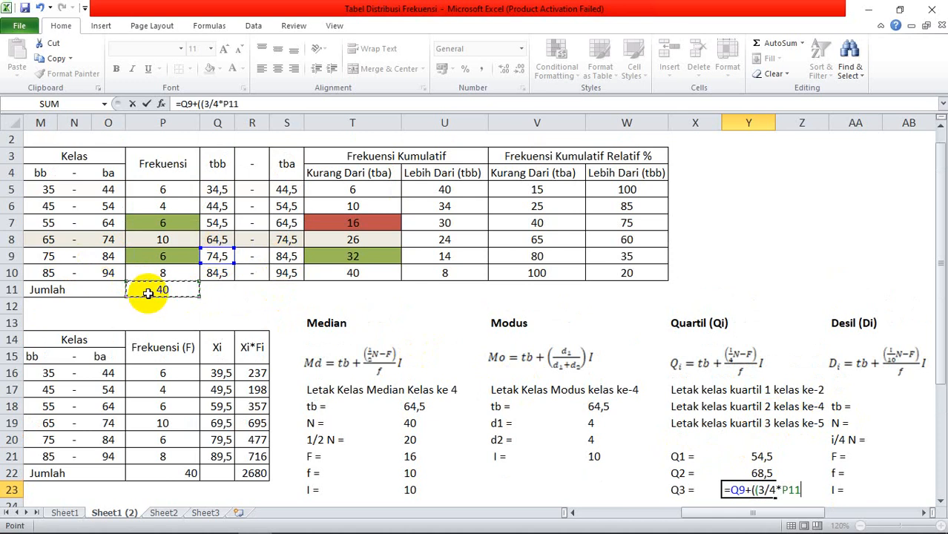
{"action": "type", "text": ")"}
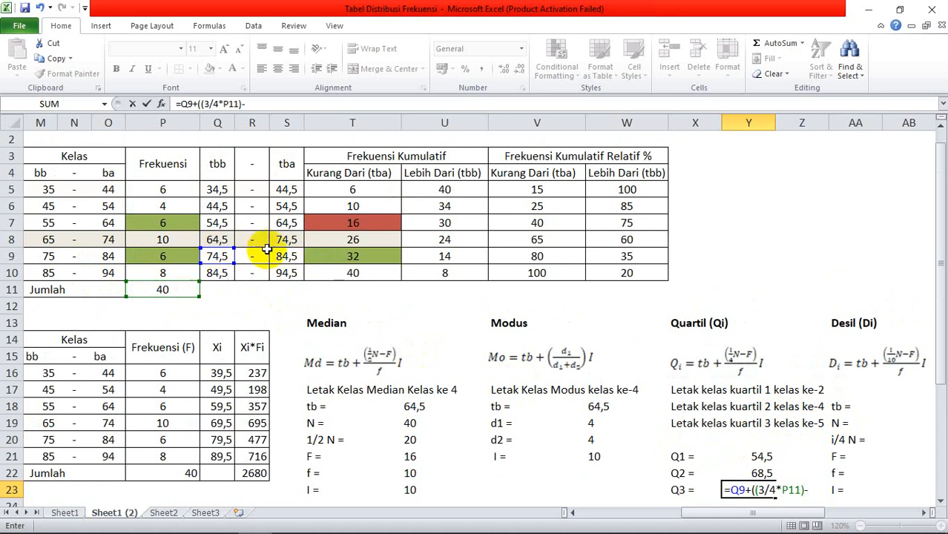
{"action": "type", "text": "-"}
{"action": "left_click", "coordinate": [373, 241]}
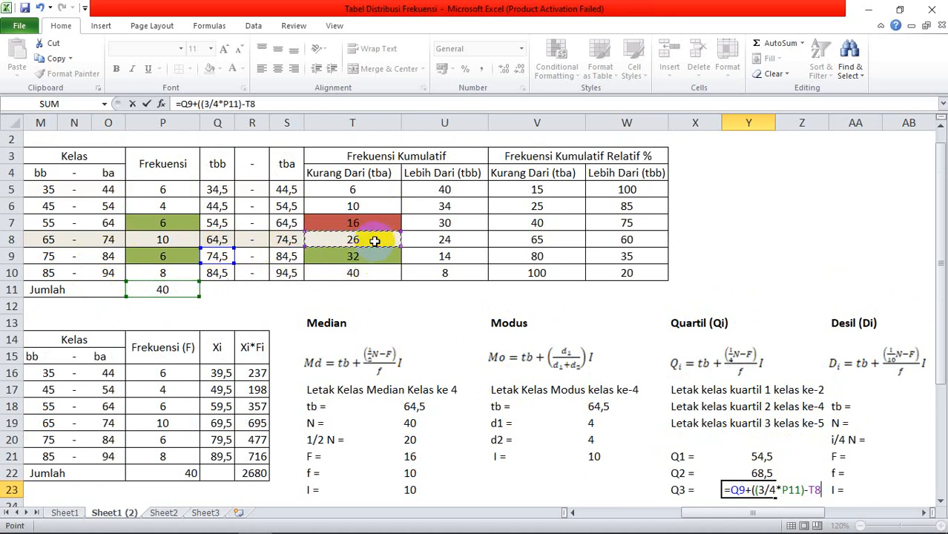
{"action": "type", "text": ")/"}
{"action": "left_click", "coordinate": [184, 256]}
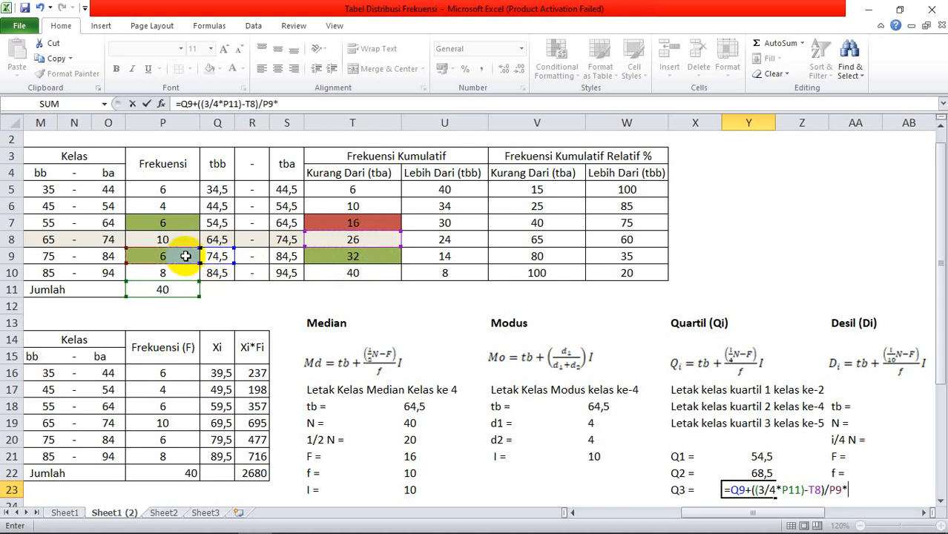
{"action": "type", "text": "*f14"}
{"action": "key", "text": "Return"}
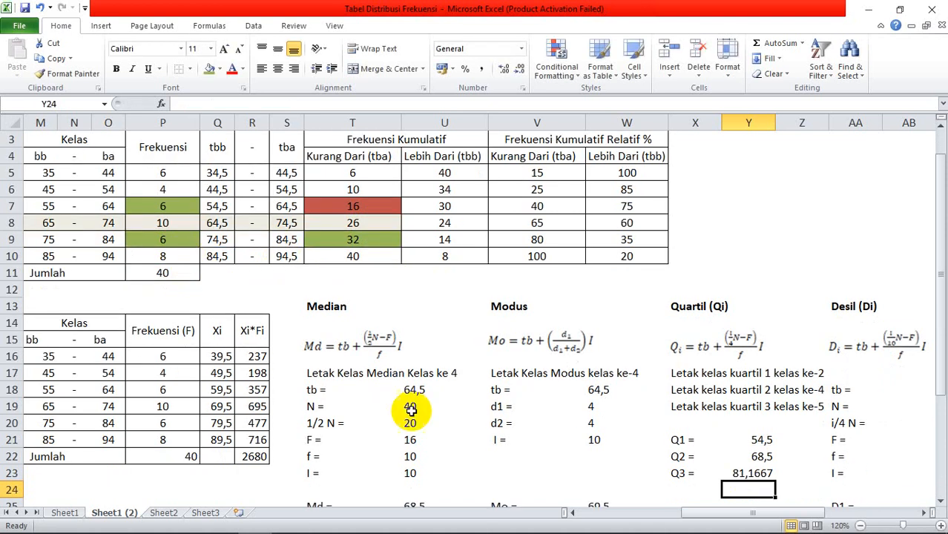
{"action": "left_click", "coordinate": [739, 472]}
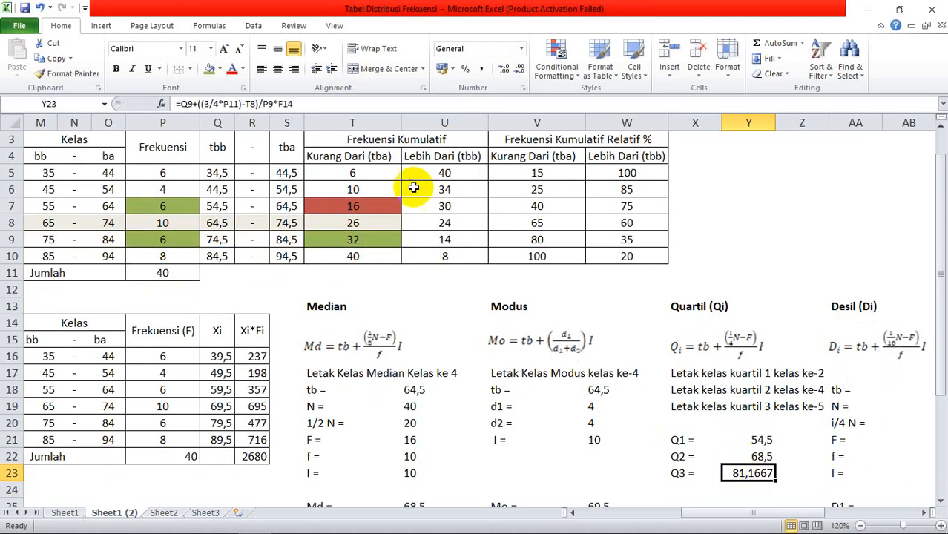
Step: Format the Q3 result in Y23 as a number with two decimals and check it against the fifth class's lower boundary in Q9
{"action": "left_click", "coordinate": [520, 69]}
{"action": "left_click", "coordinate": [520, 68]}
{"action": "mouse_move", "coordinate": [9, 528]}
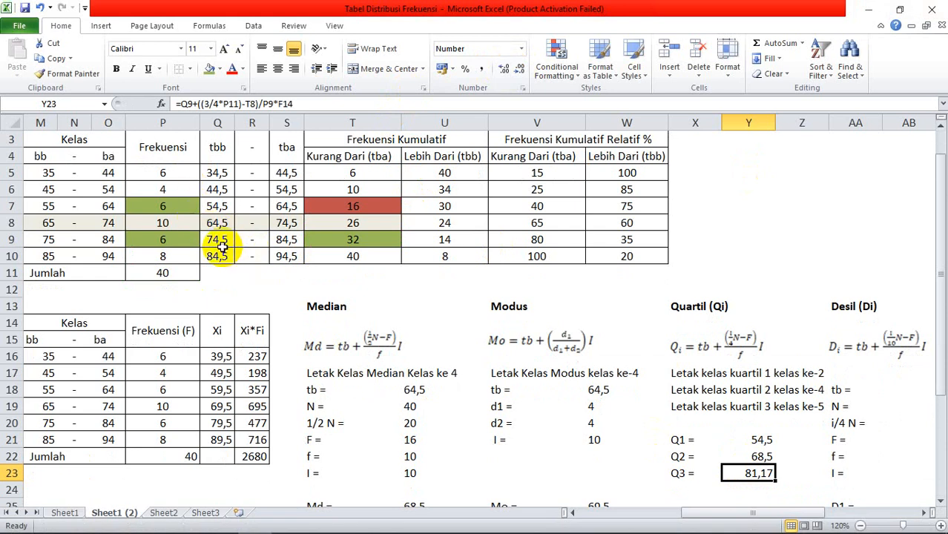
{"action": "left_click_drag", "start_coordinate": [222, 240], "coordinate": [259, 244]}
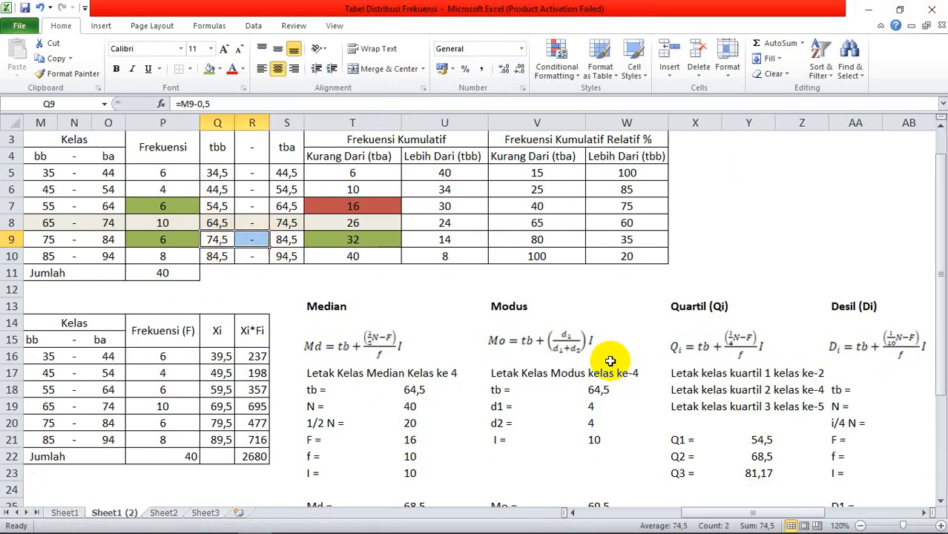
Step: Clear the tb, N, i/4 N, F, f and I labels in AA18:AD23 and widen columns Z and AC slightly
{"action": "scroll", "coordinate": [712, 434], "scroll_direction": "down", "scroll_amount": 1}
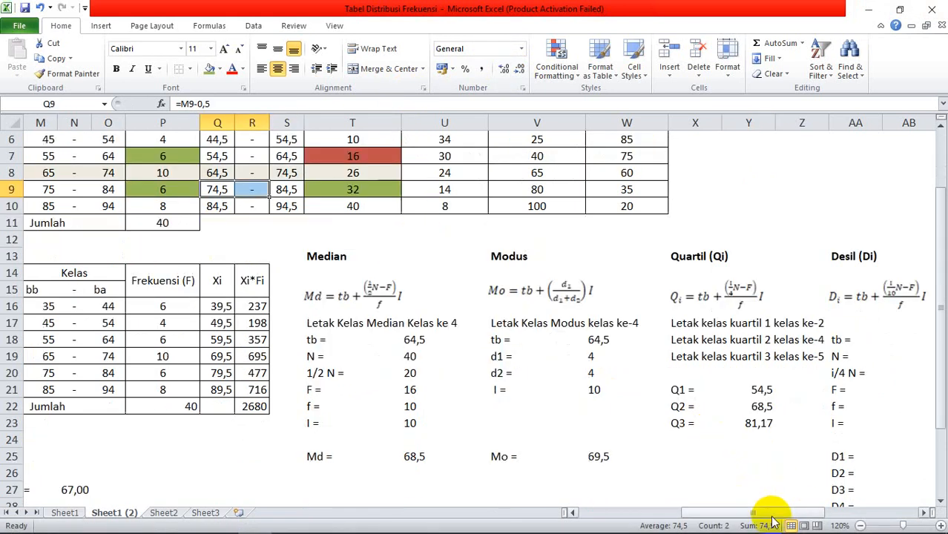
{"action": "left_click_drag", "start_coordinate": [771, 513], "coordinate": [829, 514]}
{"action": "left_click_drag", "start_coordinate": [561, 339], "coordinate": [716, 424]}
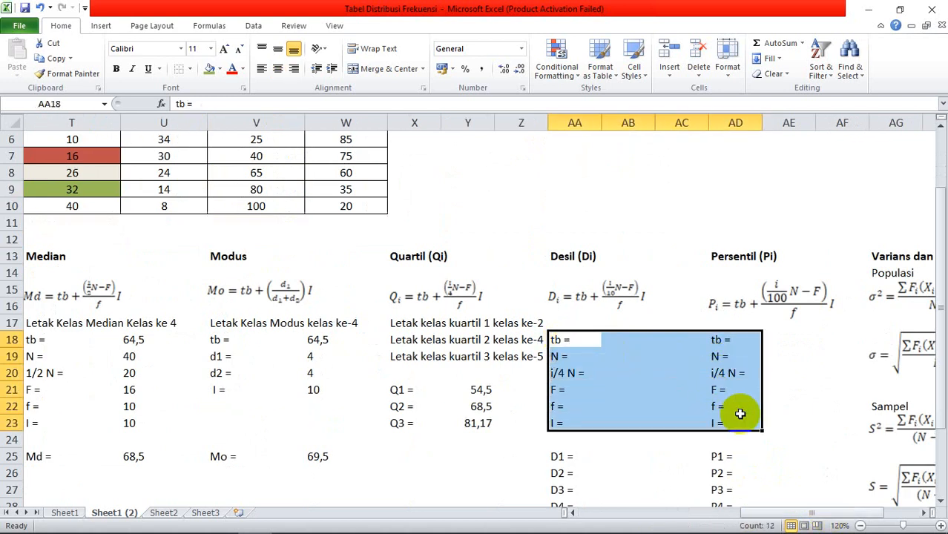
{"action": "key", "text": "Delete"}
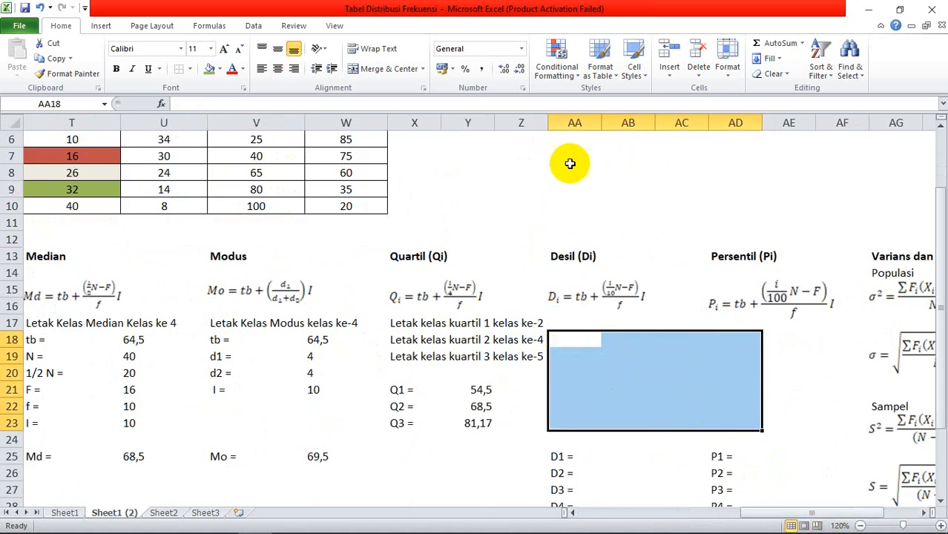
{"action": "left_click_drag", "start_coordinate": [549, 123], "coordinate": [560, 124]}
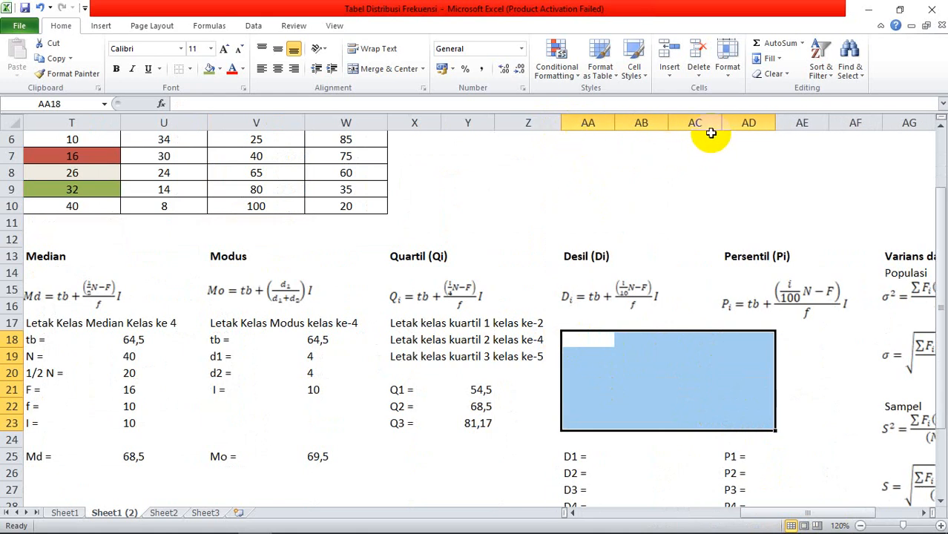
{"action": "left_click_drag", "start_coordinate": [721, 123], "coordinate": [740, 124]}
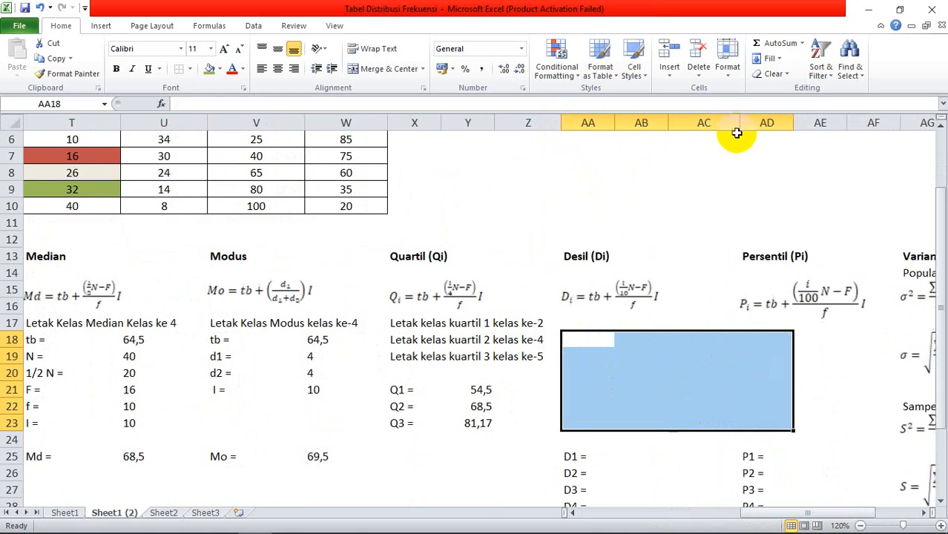
Step: Enter the label "Desil ke 6" in AA17 under the Desil formula
{"action": "left_click", "coordinate": [575, 319]}
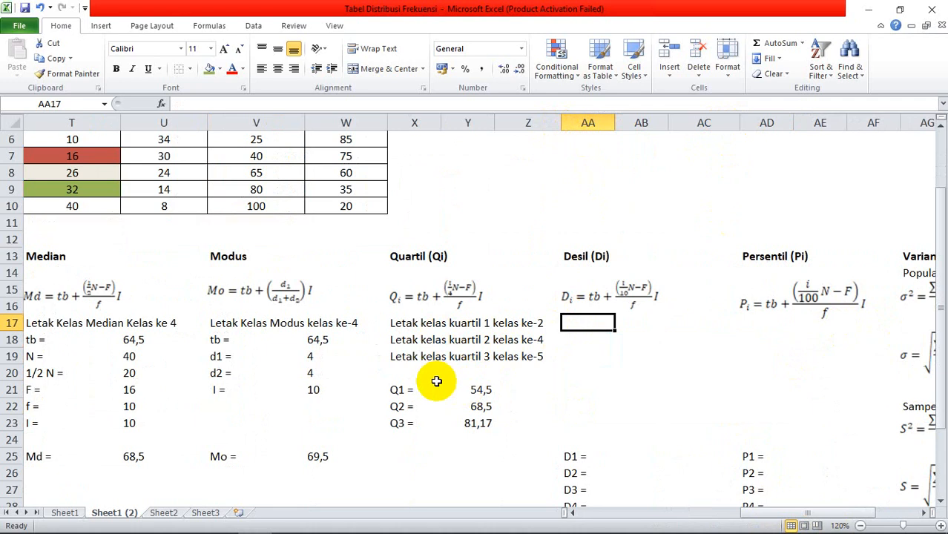
{"action": "scroll", "coordinate": [452, 358], "scroll_direction": "down", "scroll_amount": 2}
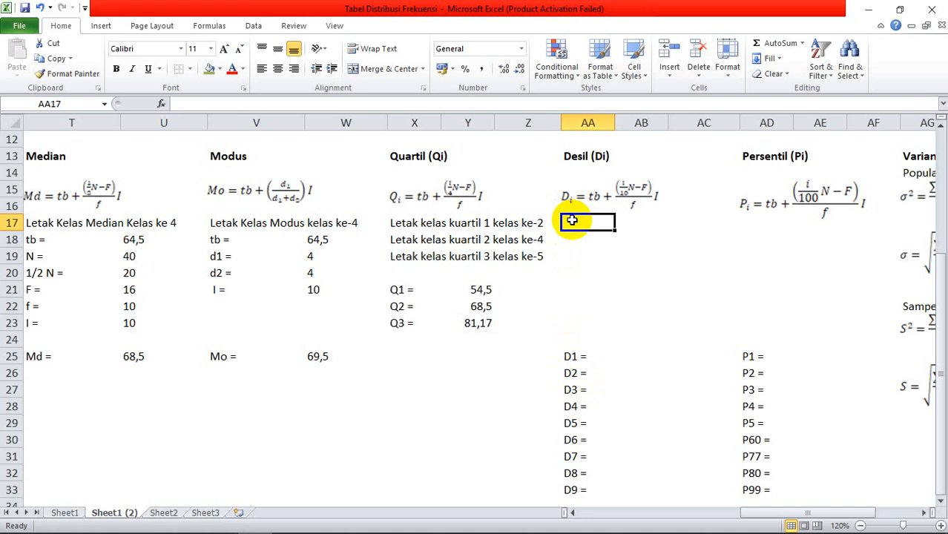
{"action": "type", "text": "Desil ke 6"}
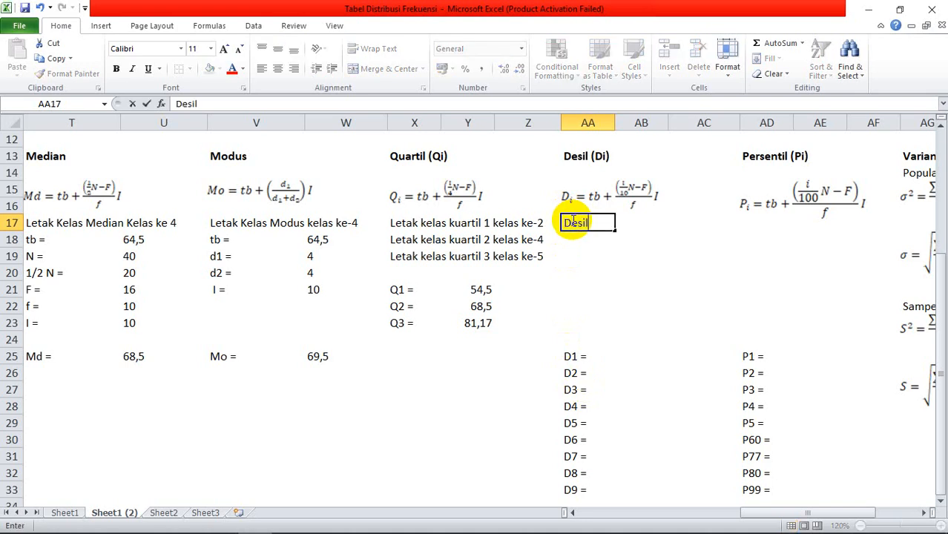
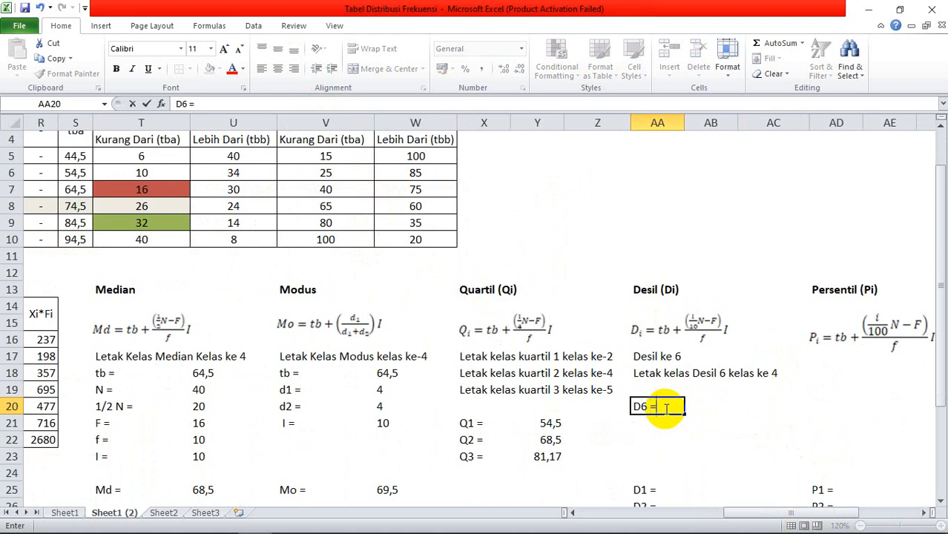
Step: Enter the D6 formula in AB20 as =Q8+(6/10*P11)-T7)/P8*F14, using the fourth class's boundary and frequency
{"action": "key", "text": "Tab"}
{"action": "type", "text": "="}
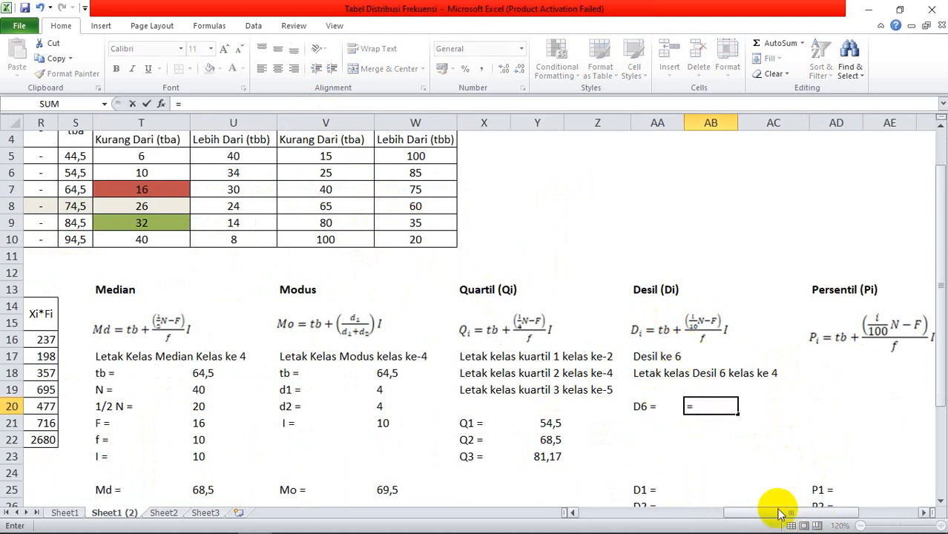
{"action": "left_click_drag", "start_coordinate": [778, 519], "coordinate": [760, 519]}
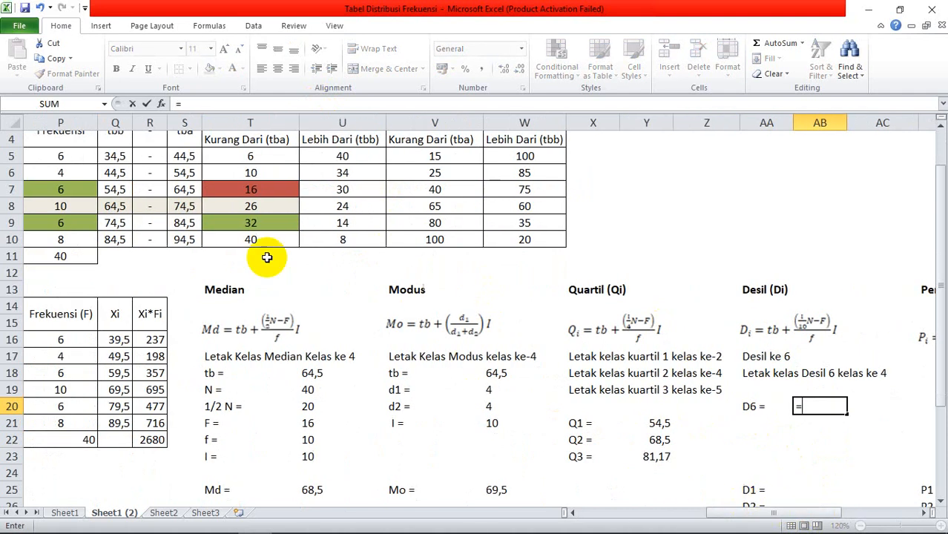
{"action": "left_click", "coordinate": [115, 206]}
{"action": "type", "text": "+(6/10*"}
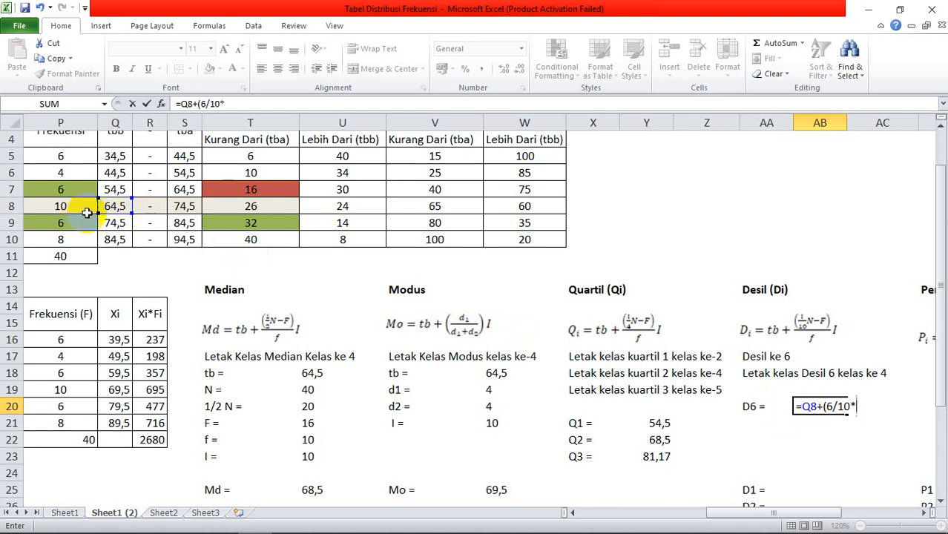
{"action": "left_click", "coordinate": [67, 255]}
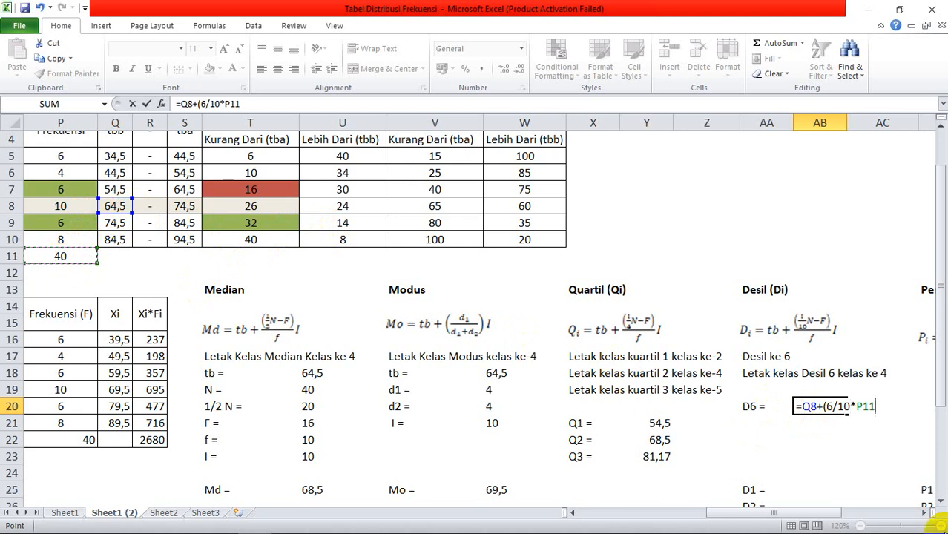
{"action": "type", "text": ")-"}
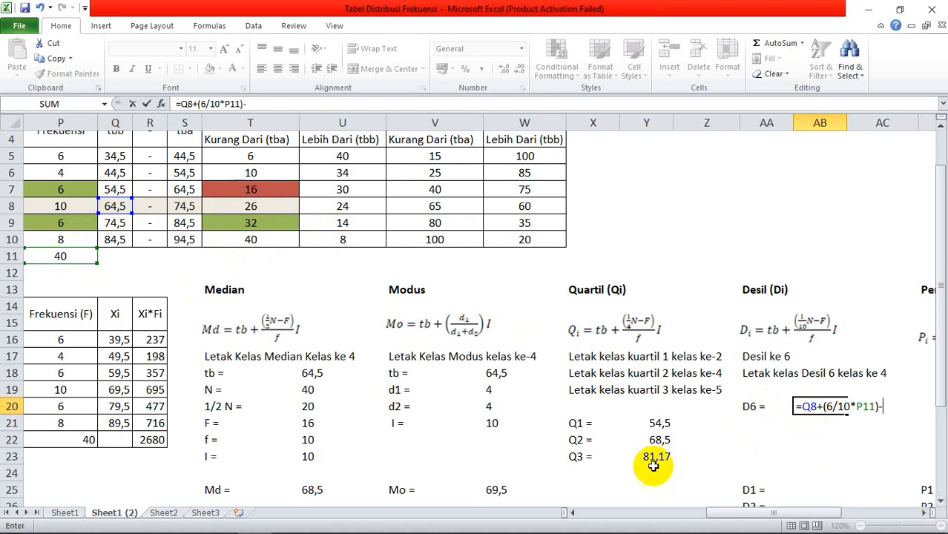
{"action": "left_click", "coordinate": [251, 187]}
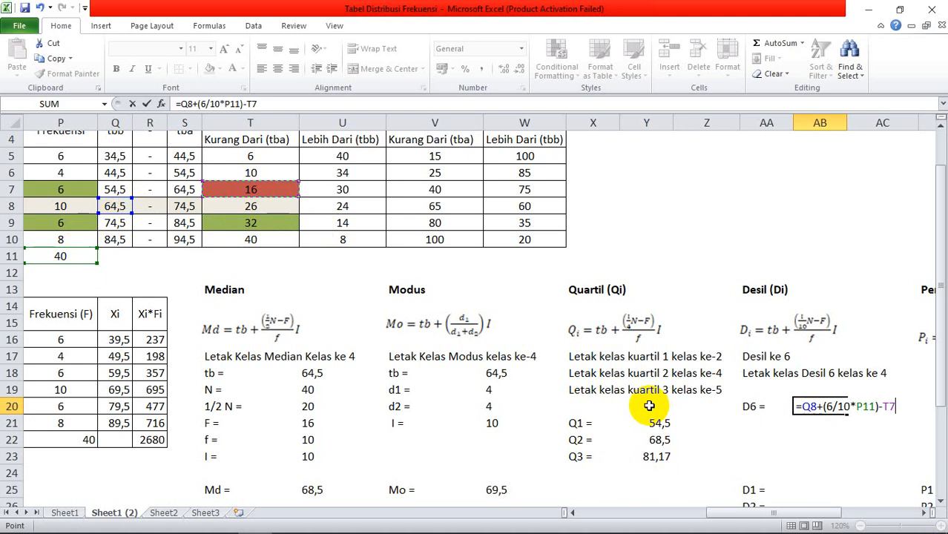
{"action": "type", "text": ")/"}
{"action": "left_click", "coordinate": [75, 207]}
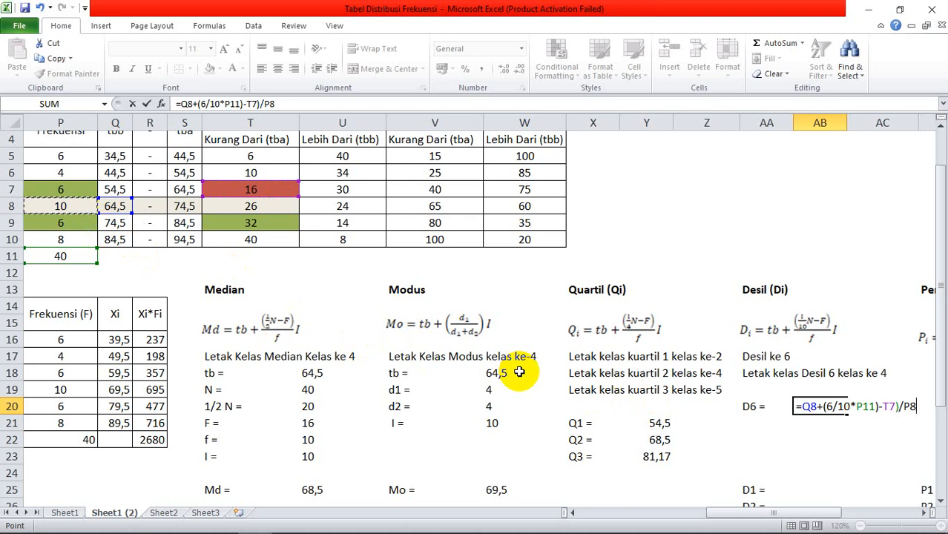
{"action": "type", "text": "*"}
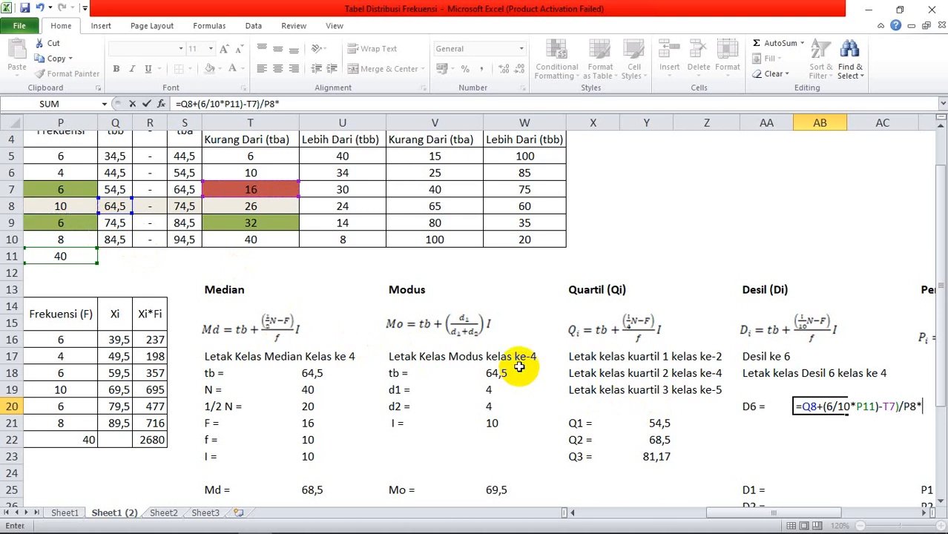
{"action": "type", "text": "f14"}
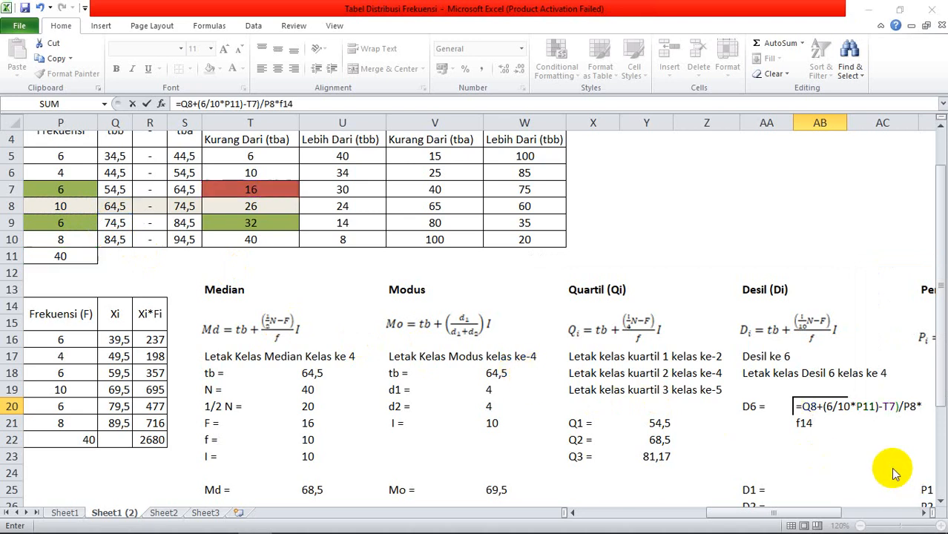
{"action": "key", "text": "Return"}
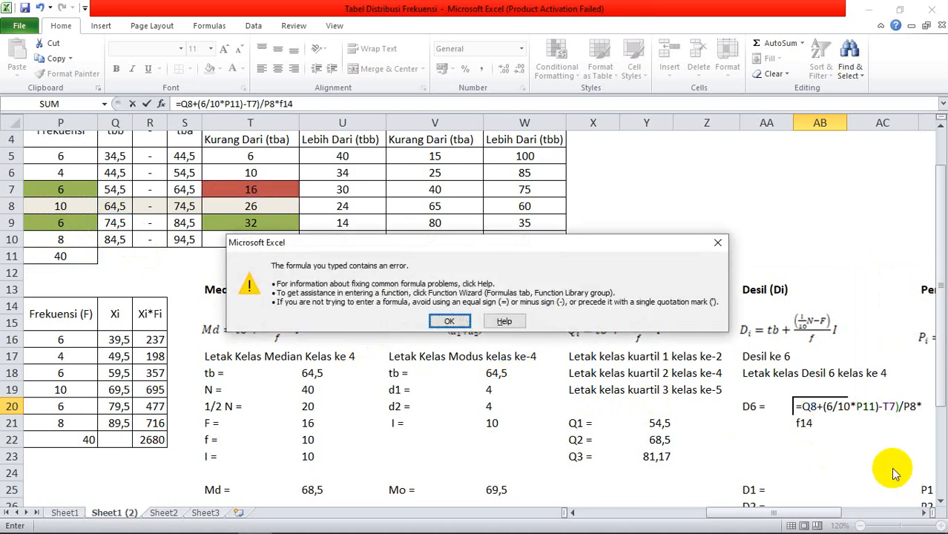
{"action": "key", "text": "Return"}
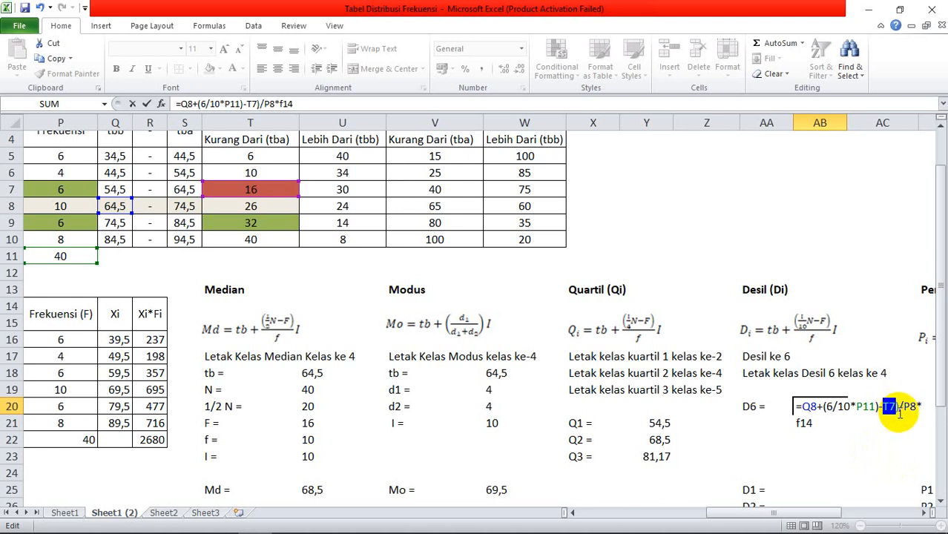
Step: Add the missing opening parenthesis so AB20 reads =Q8+((6/10*P11)-T7)/P8*F14, and left-align the D6 result
{"action": "left_click", "coordinate": [818, 406]}
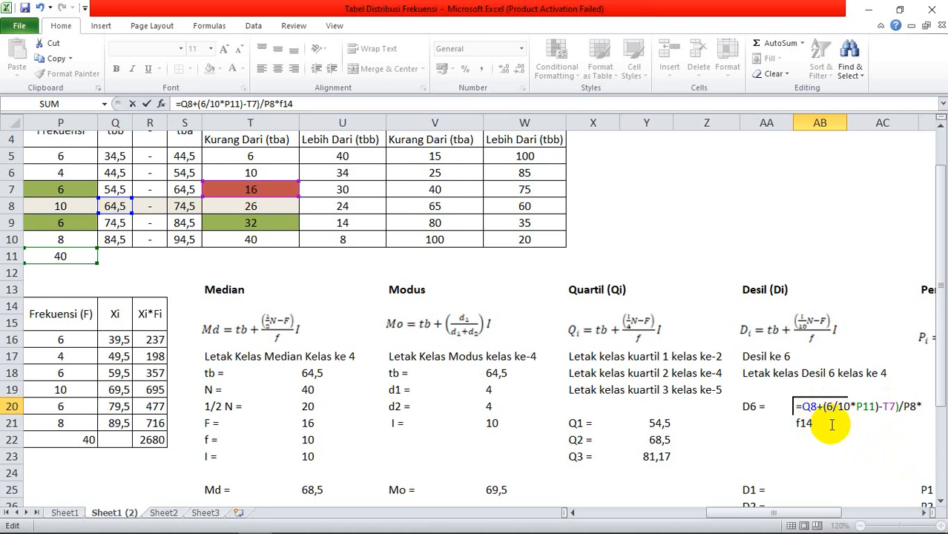
{"action": "left_click", "coordinate": [827, 406]}
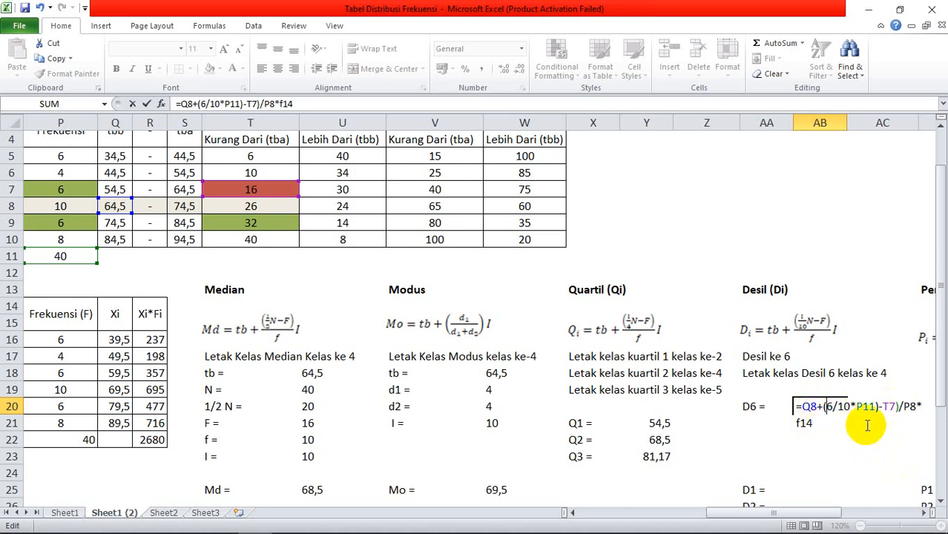
{"action": "type", "text": "("}
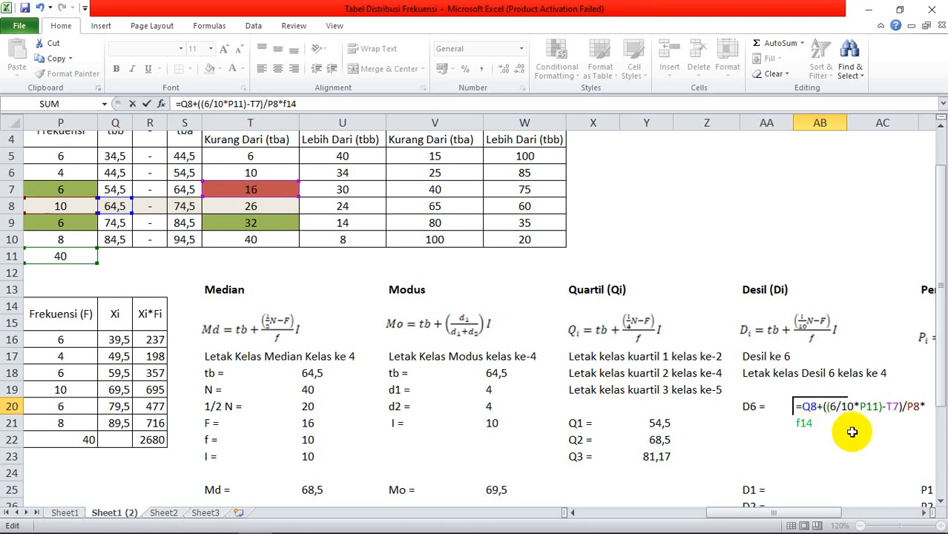
{"action": "left_click", "coordinate": [899, 407]}
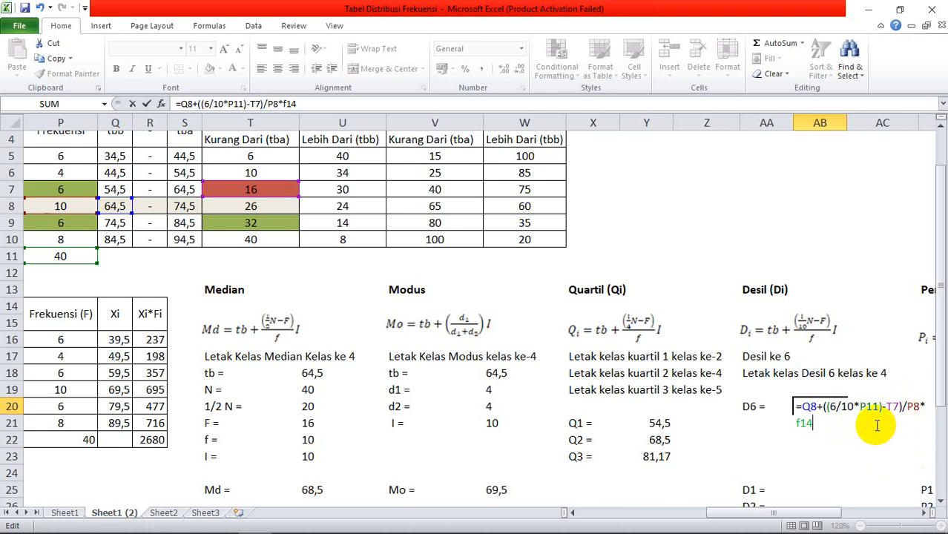
{"action": "key", "text": "Return"}
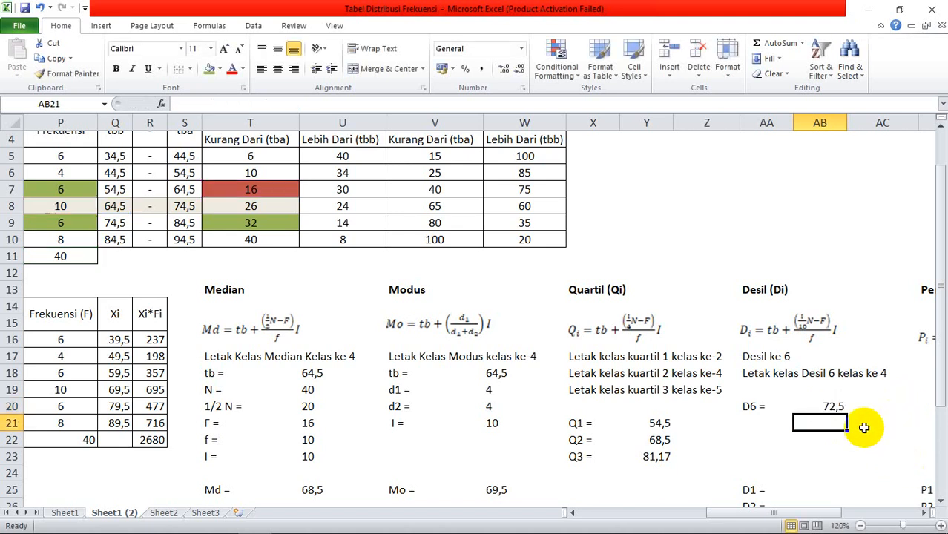
{"action": "left_click", "coordinate": [825, 407]}
{"action": "left_click", "coordinate": [263, 69]}
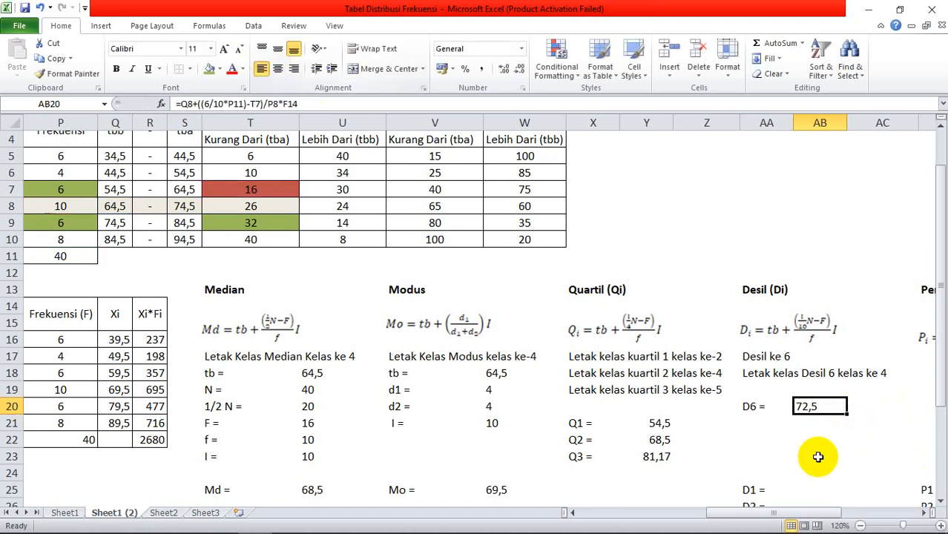
Step: Enter "Persentil ke 80" in AD17 and "Letak kelas P80 kelas ke-" in AD18 under the Persentil formula
{"action": "left_click_drag", "start_coordinate": [798, 511], "coordinate": [841, 511]}
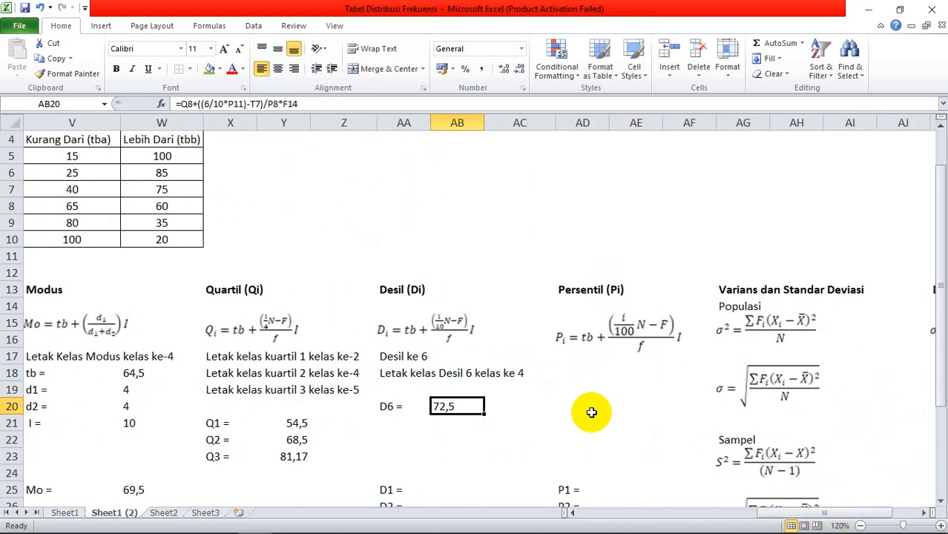
{"action": "left_click", "coordinate": [557, 351]}
{"action": "left_click", "coordinate": [554, 369]}
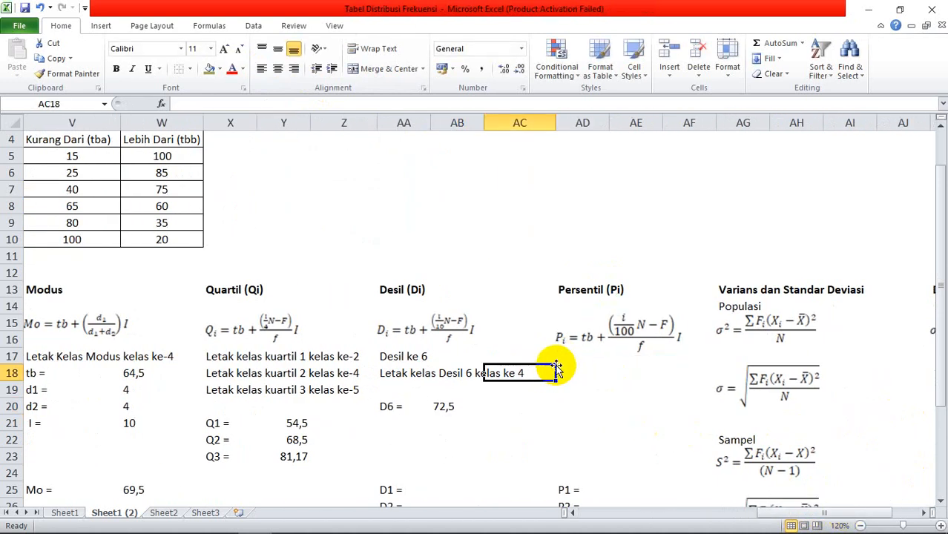
{"action": "key", "text": "Up"}
{"action": "key", "text": "Right"}
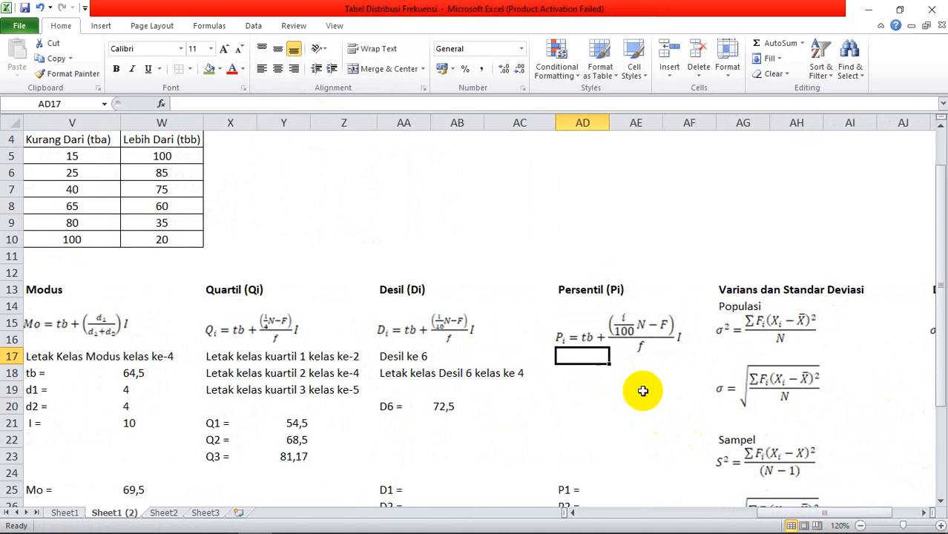
{"action": "type", "text": "Persentil ke 80"}
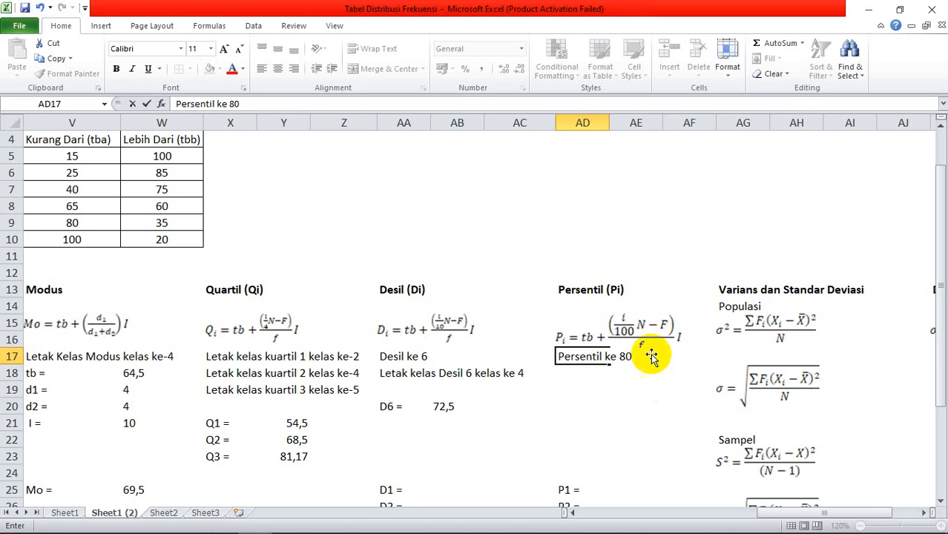
{"action": "left_click", "coordinate": [572, 375]}
{"action": "type", "text": "Letak kelas P80 kelas"}
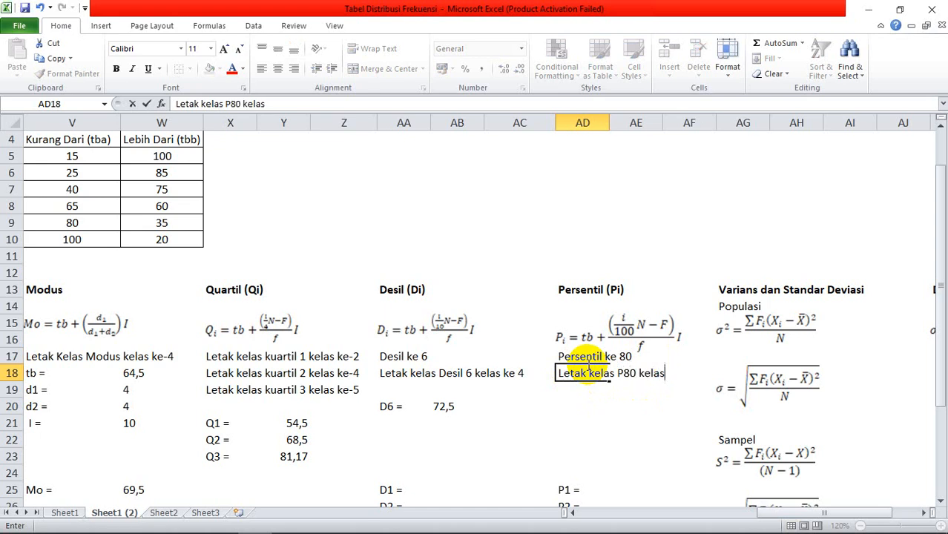
{"action": "type", "text": "ke-"}
{"action": "left_click", "coordinate": [576, 403]}
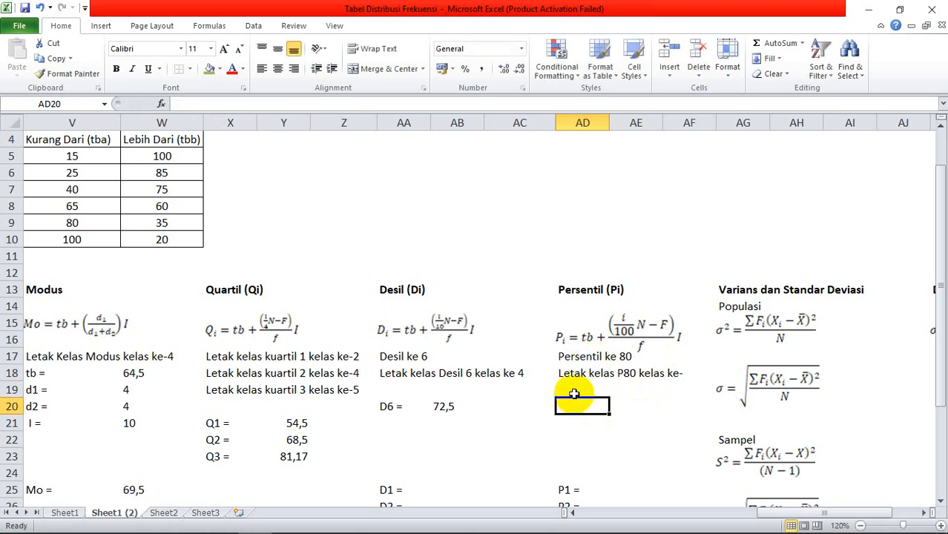
Step: Calculate the position of the 80th percentile in AD19 as =80/100*P11, using the total frequency
{"action": "left_click", "coordinate": [578, 389]}
{"action": "type", "text": "=80/100*"}
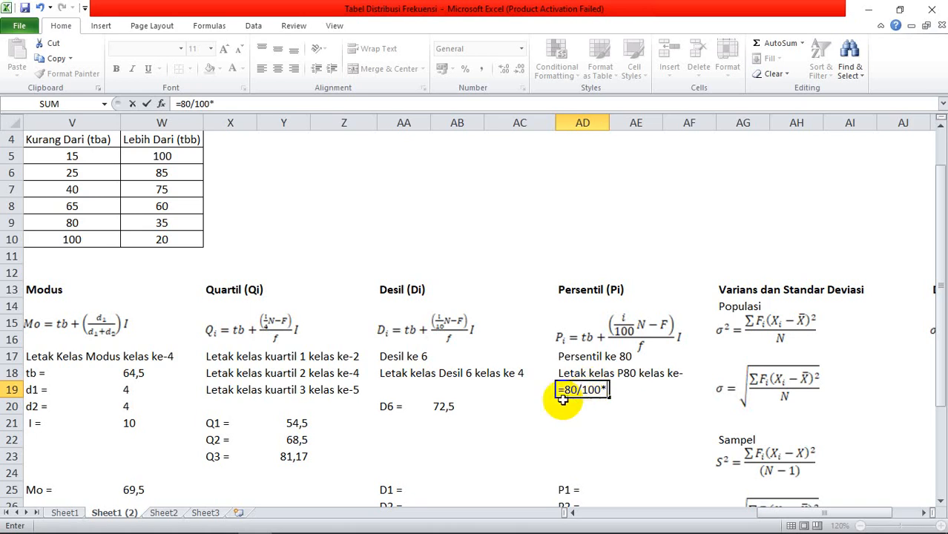
{"action": "left_click_drag", "start_coordinate": [807, 515], "coordinate": [734, 515]}
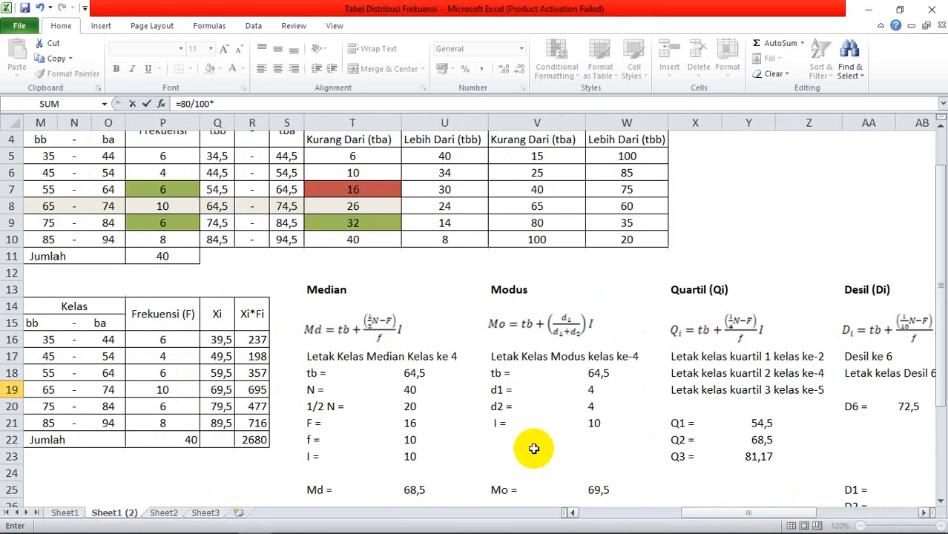
{"action": "left_click", "coordinate": [194, 256]}
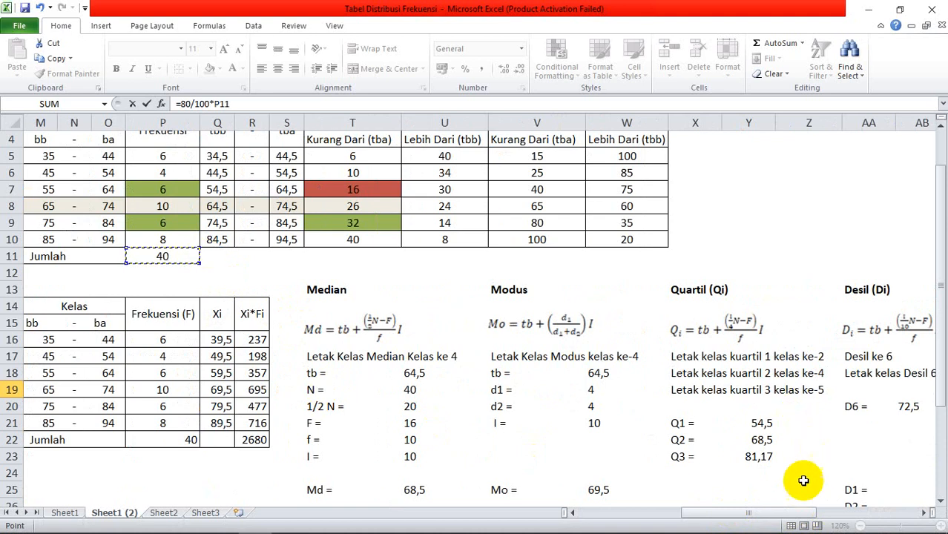
{"action": "left_click_drag", "start_coordinate": [779, 512], "coordinate": [806, 512]}
{"action": "key", "text": "Return"}
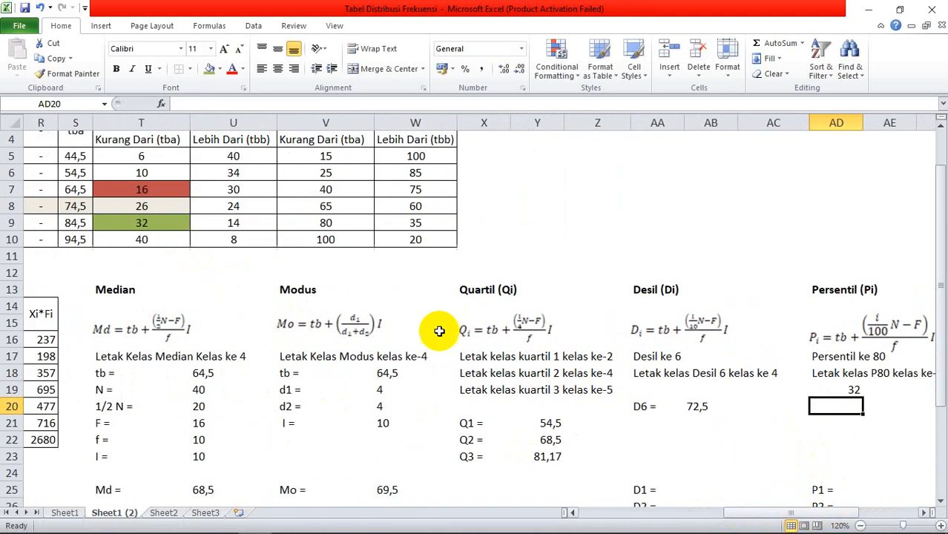
Step: Using the less-than cumulative frequencies, complete AD18 as "Letak kelas P80 kelas ke-5" and clear the helper calculation in AD19
{"action": "left_click_drag", "start_coordinate": [160, 157], "coordinate": [149, 238]}
{"action": "left_click", "coordinate": [148, 223]}
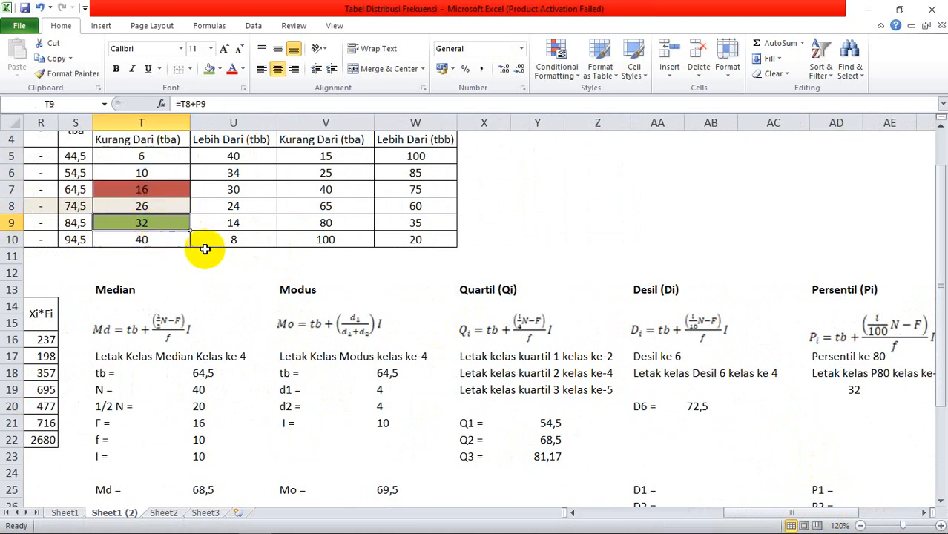
{"action": "mouse_move", "coordinate": [806, 512]}
{"action": "left_mouse_down"}
{"action": "mouse_move", "coordinate": [726, 513]}
{"action": "mouse_move", "coordinate": [868, 515]}
{"action": "mouse_move", "coordinate": [811, 512]}
{"action": "left_mouse_up"}
{"action": "left_click", "coordinate": [874, 375]}
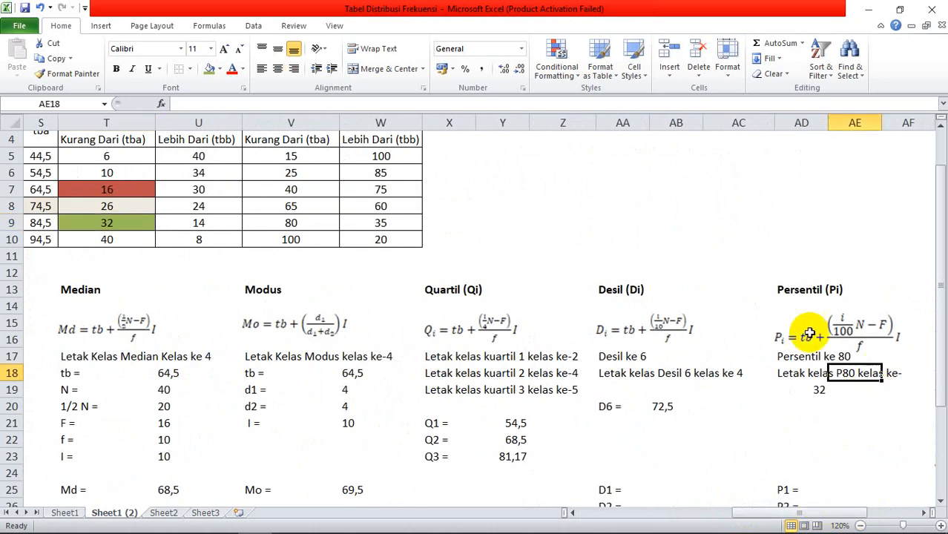
{"action": "left_click", "coordinate": [793, 372]}
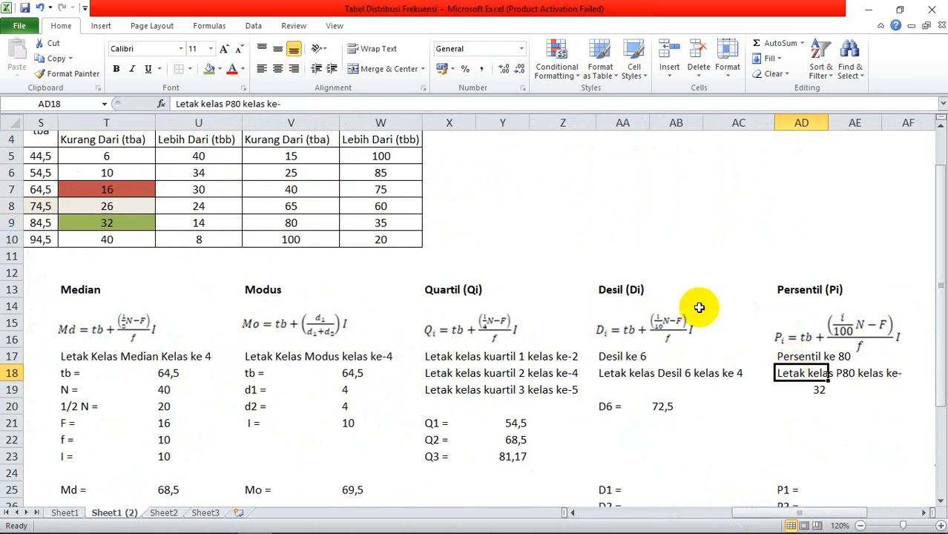
{"action": "left_click", "coordinate": [332, 103]}
{"action": "type", "text": "5"}
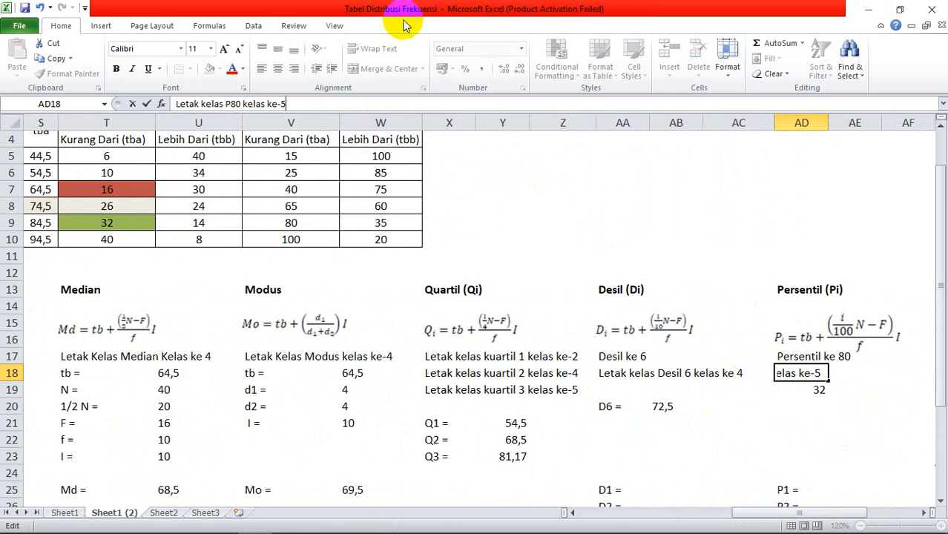
{"action": "left_click", "coordinate": [793, 392]}
{"action": "key", "text": "Delete"}
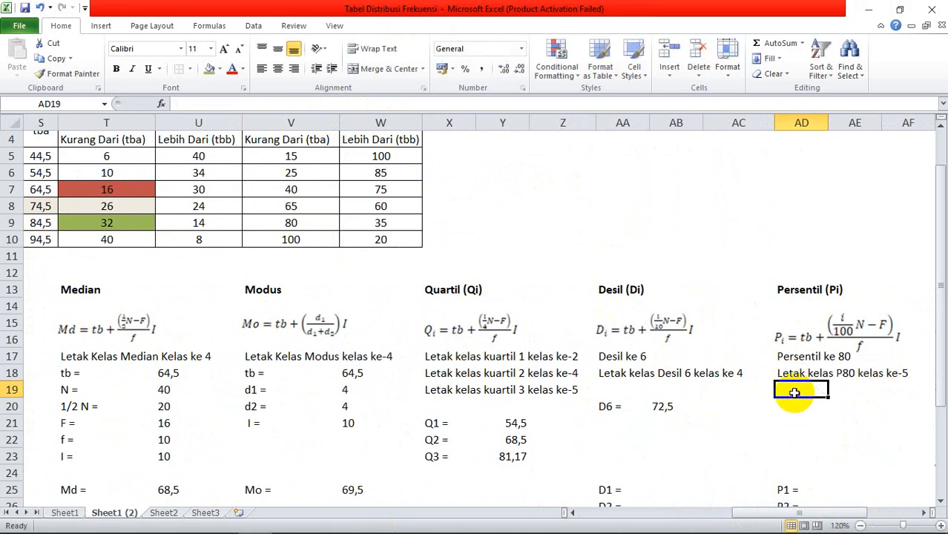
Step: Enter the label "P80 =" in AD20 and begin the AE20 formula with =Q9+((80/100, using the fifth class's lower boundary
{"action": "left_click", "coordinate": [790, 406]}
{"action": "type", "text": "P80 ="}
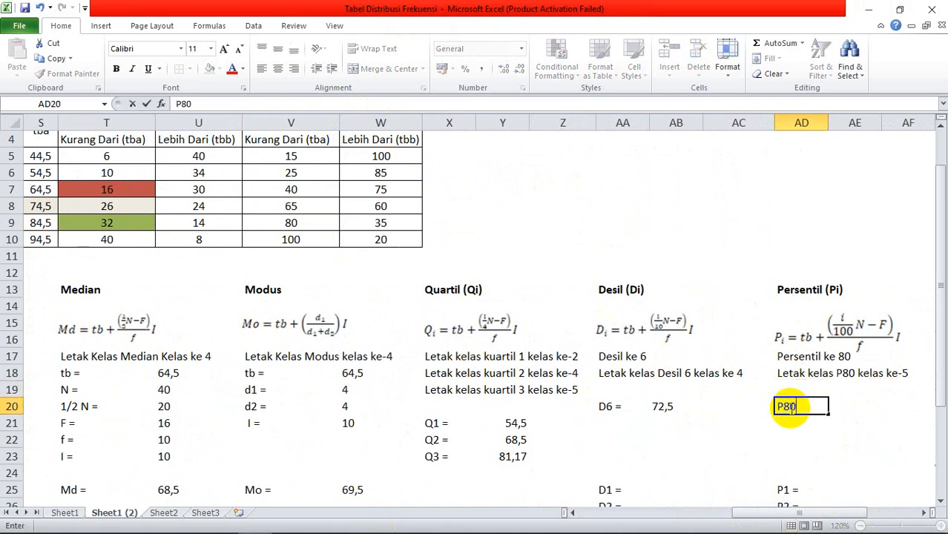
{"action": "left_click", "coordinate": [841, 405]}
{"action": "type", "text": "="}
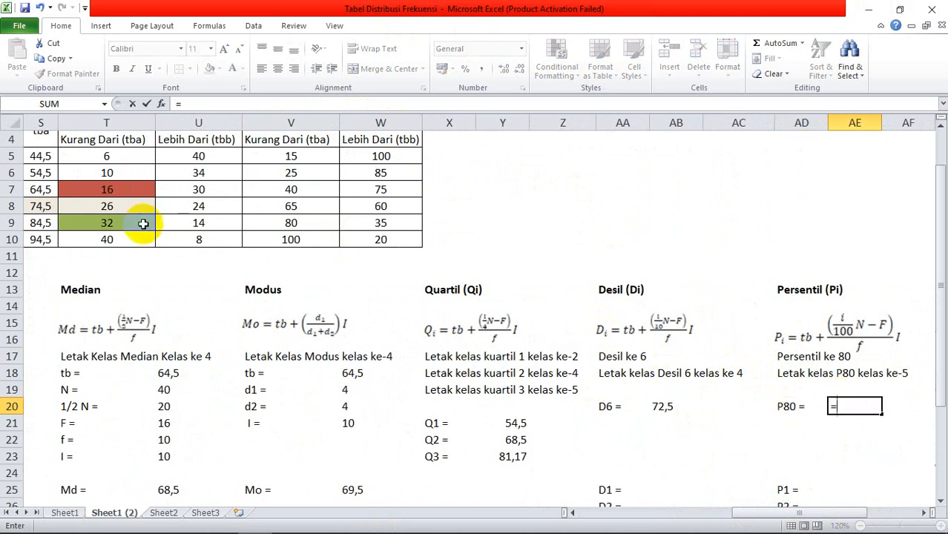
{"action": "left_click_drag", "start_coordinate": [757, 511], "coordinate": [746, 517]}
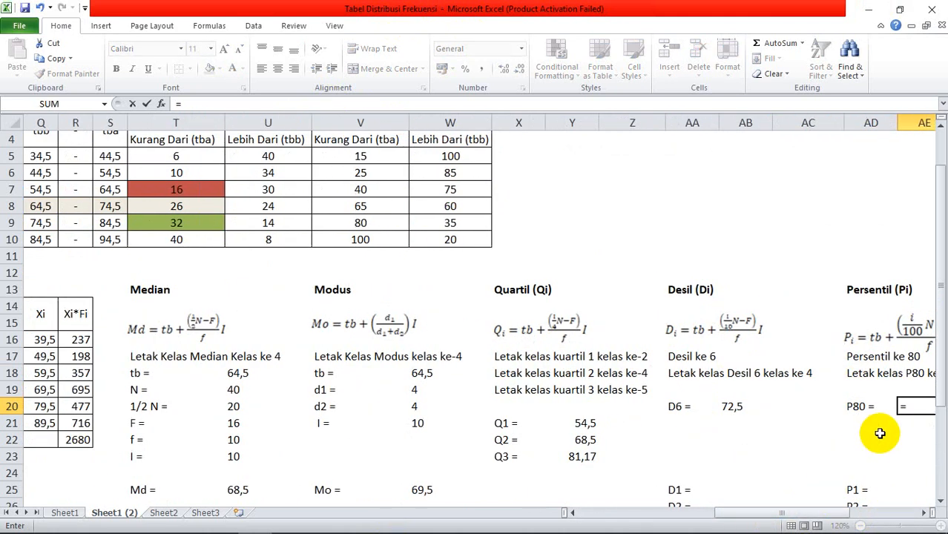
{"action": "left_click", "coordinate": [50, 219]}
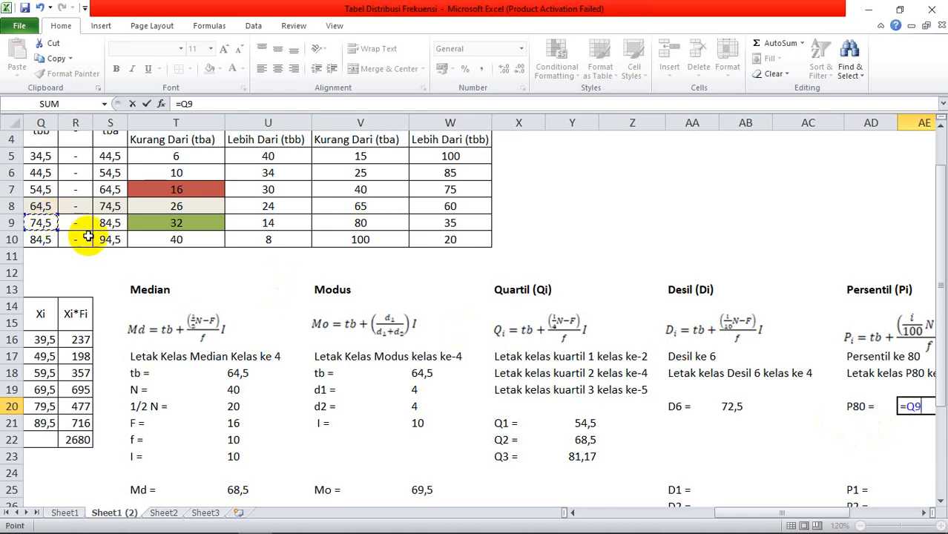
{"action": "type", "text": "+(("}
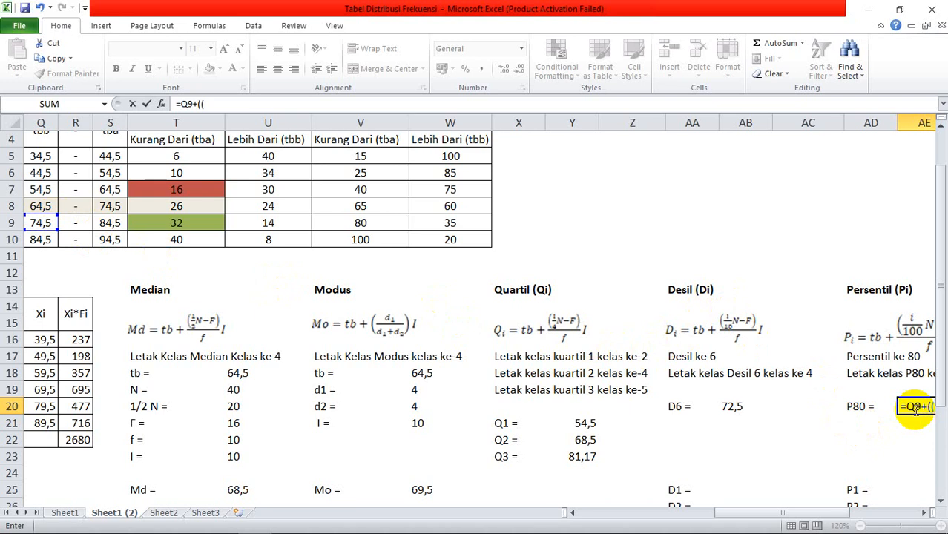
{"action": "type", "text": "80/1008"}
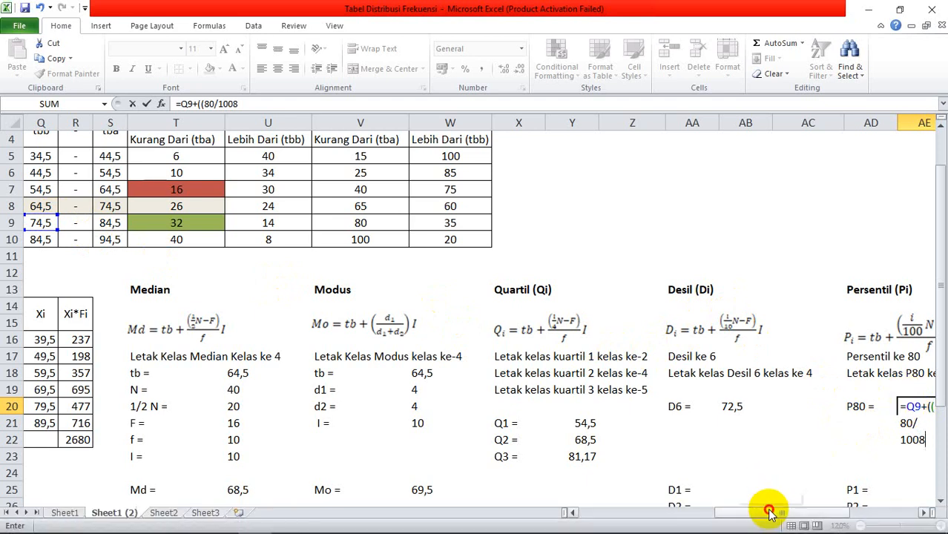
Step: Replace the stray 8 in the AE20 formula with multiplication by the total frequency, extending it to =Q9+((80/100*P11)-
{"action": "left_click_drag", "start_coordinate": [768, 512], "coordinate": [720, 511]}
{"action": "left_click", "coordinate": [288, 259]}
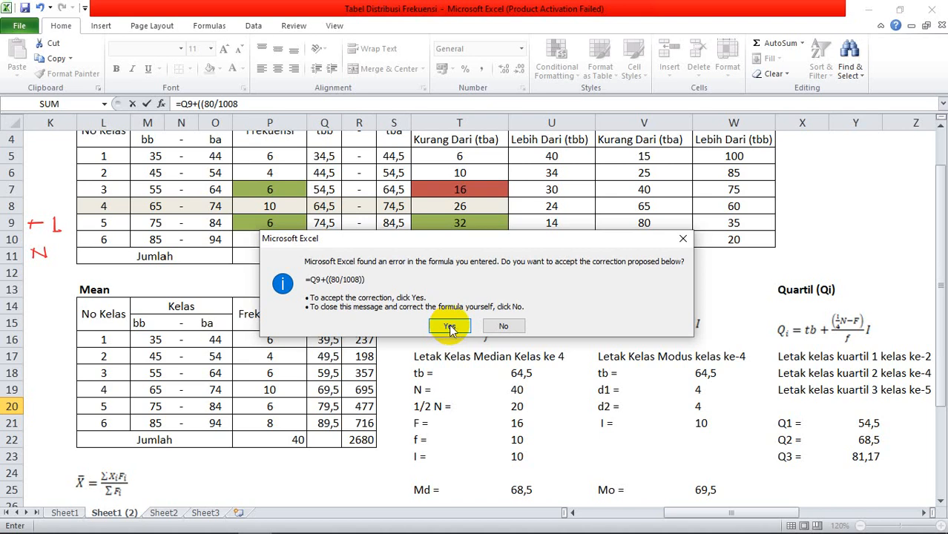
{"action": "left_click", "coordinate": [682, 238]}
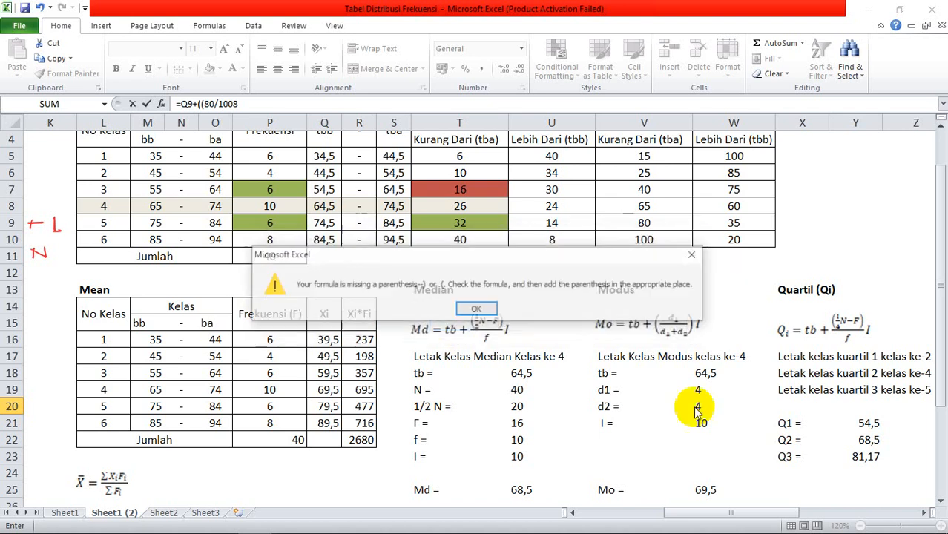
{"action": "left_click", "coordinate": [694, 254]}
{"action": "left_click_drag", "start_coordinate": [688, 511], "coordinate": [793, 509]}
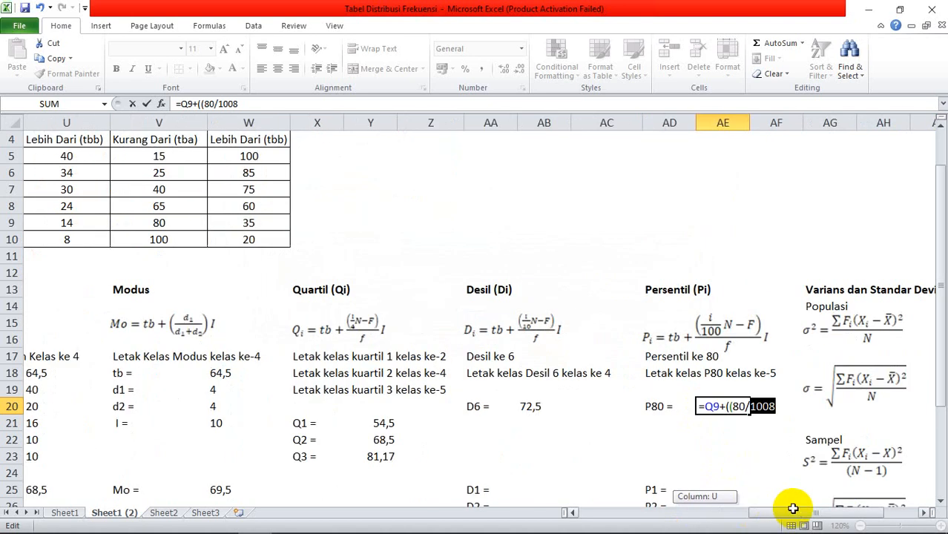
{"action": "left_click", "coordinate": [775, 406]}
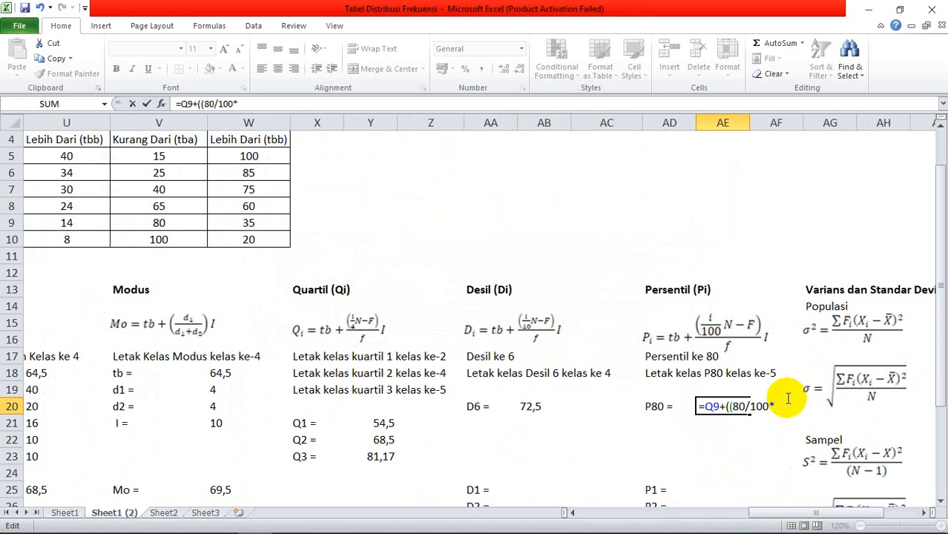
{"action": "mouse_move", "coordinate": [767, 511]}
{"action": "left_mouse_down"}
{"action": "mouse_move", "coordinate": [719, 514]}
{"action": "mouse_move", "coordinate": [768, 516]}
{"action": "left_mouse_up"}
{"action": "left_click", "coordinate": [111, 257]}
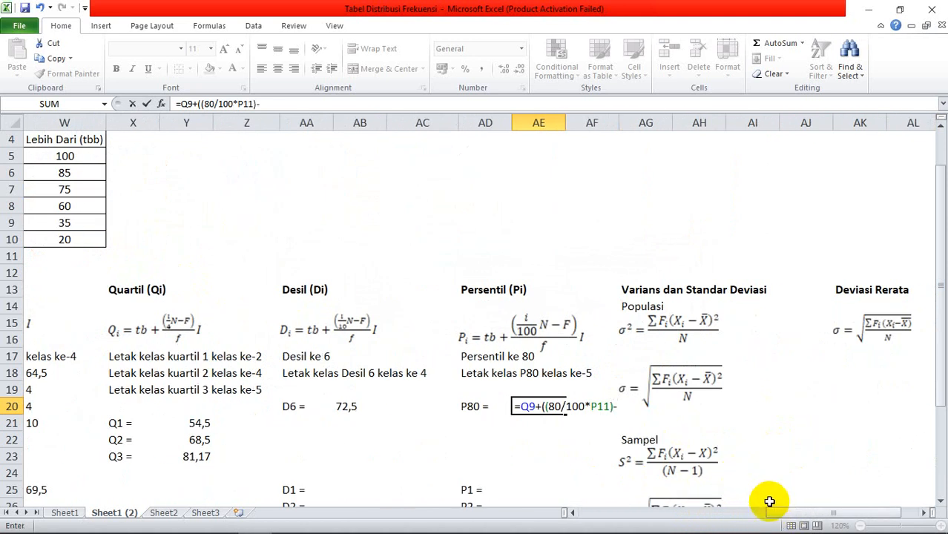
Step: Complete AE20 as =Q9+((80/100*P11)-T8)/P9*F14 and left-align the P80 result
{"action": "left_click_drag", "start_coordinate": [776, 512], "coordinate": [749, 512]}
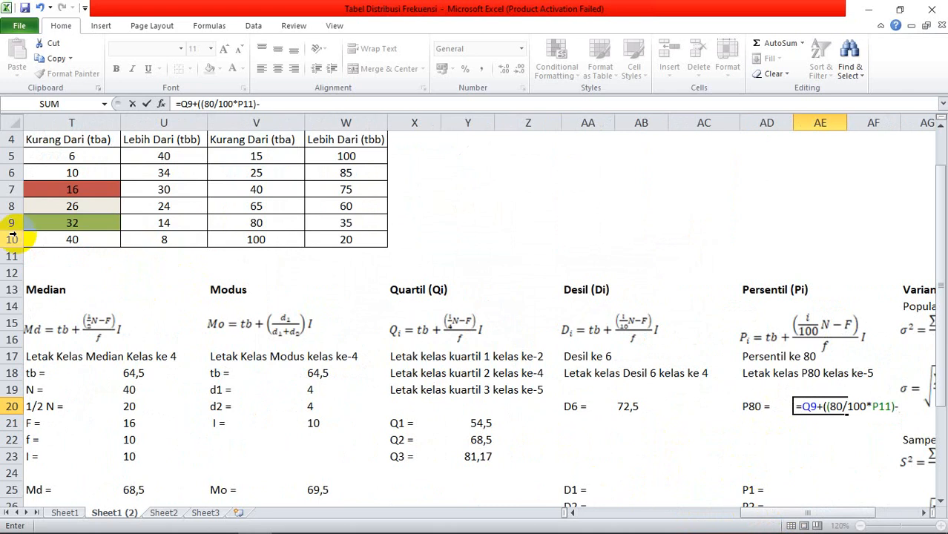
{"action": "left_click", "coordinate": [83, 206]}
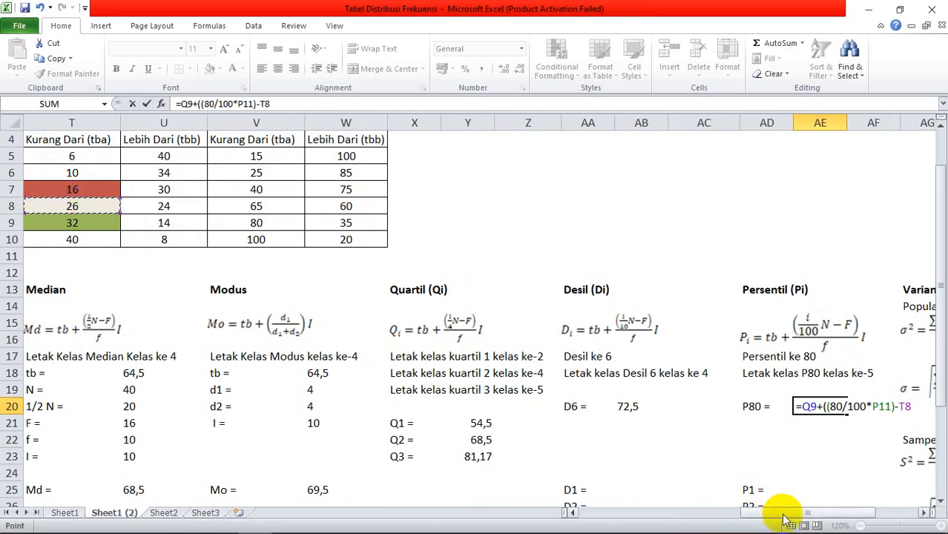
{"action": "left_click_drag", "start_coordinate": [779, 512], "coordinate": [785, 512]}
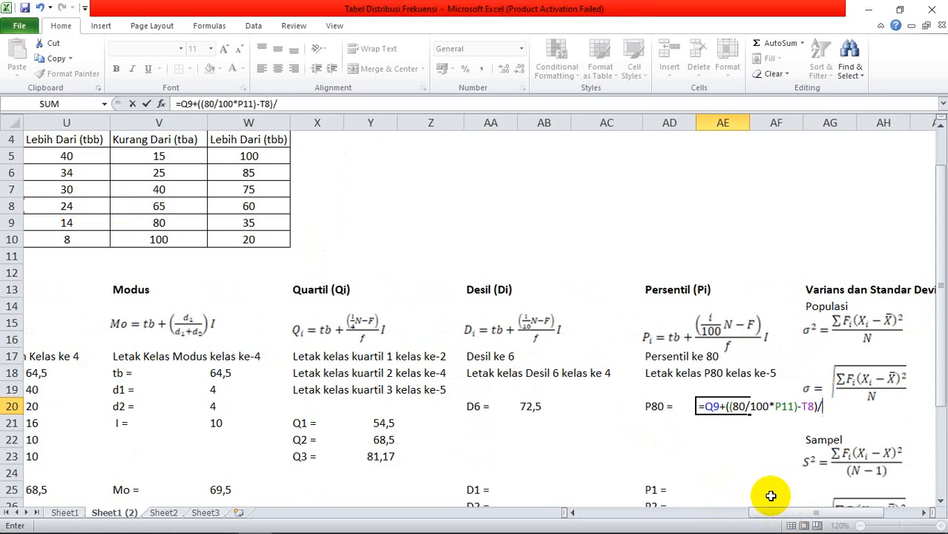
{"action": "left_click_drag", "start_coordinate": [783, 514], "coordinate": [743, 514]}
{"action": "left_click", "coordinate": [94, 224]}
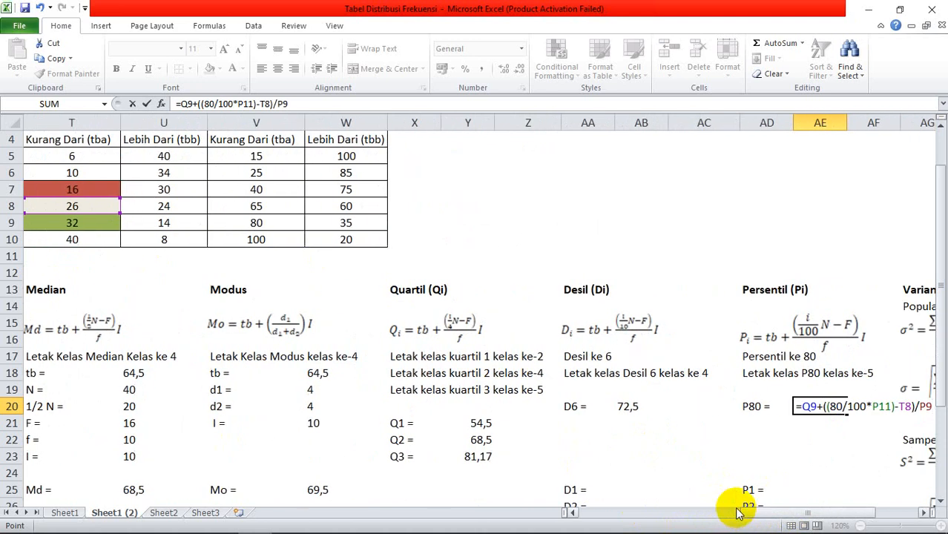
{"action": "type", "text": "f14"}
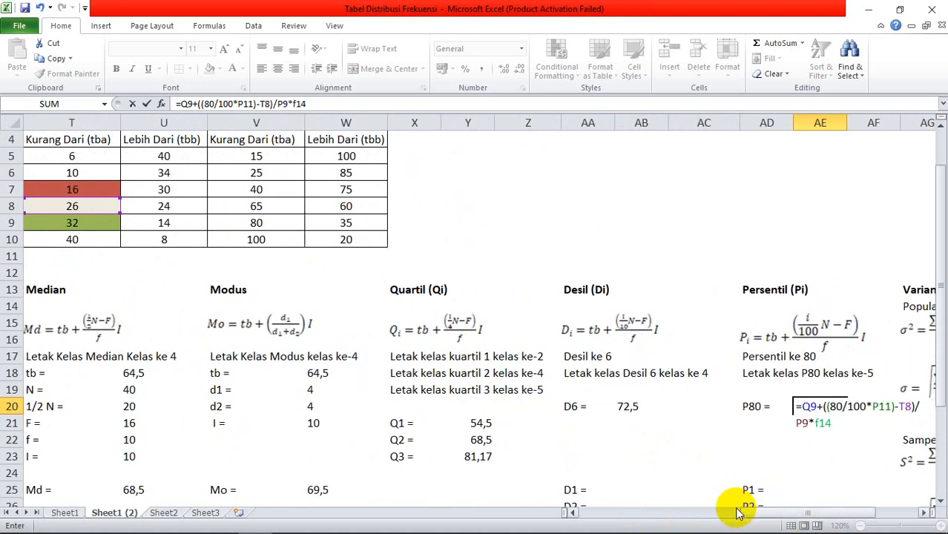
{"action": "key", "text": "Return"}
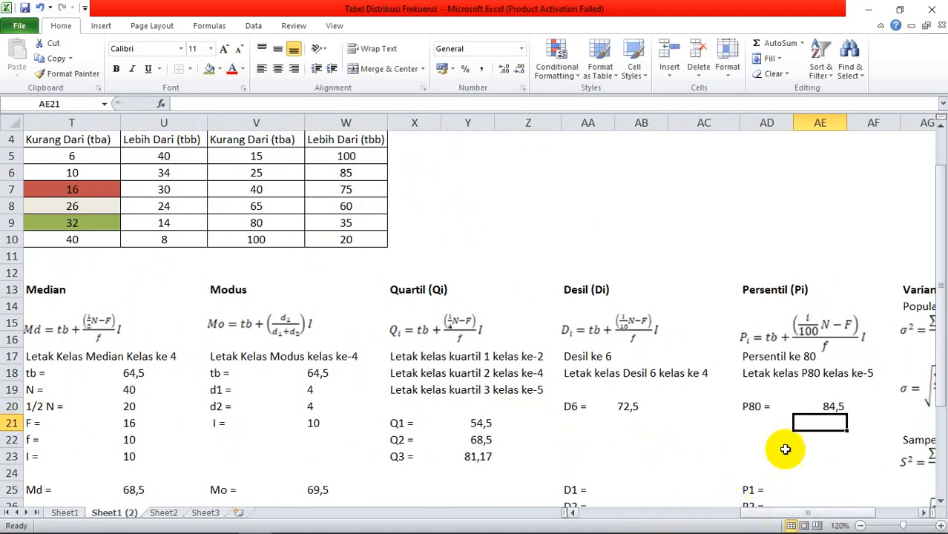
{"action": "left_click", "coordinate": [808, 407]}
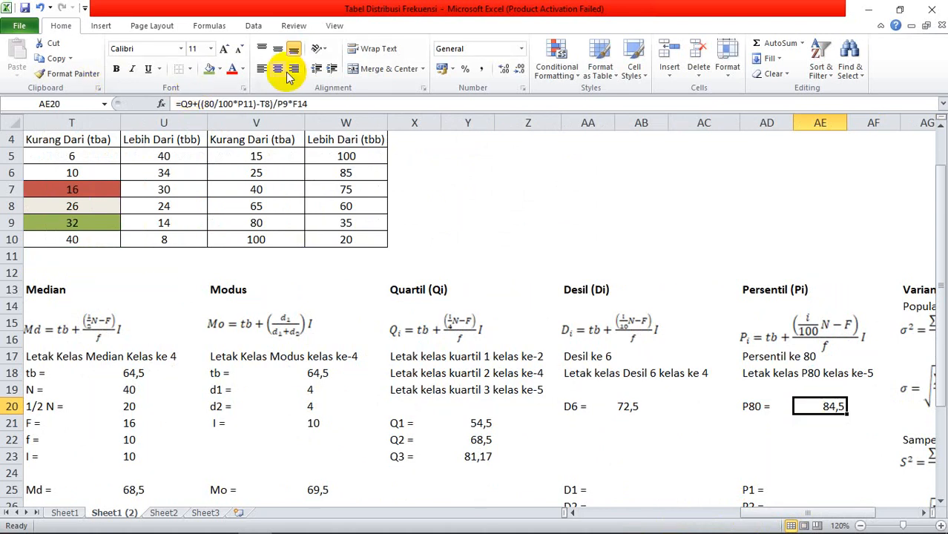
{"action": "left_click", "coordinate": [261, 68]}
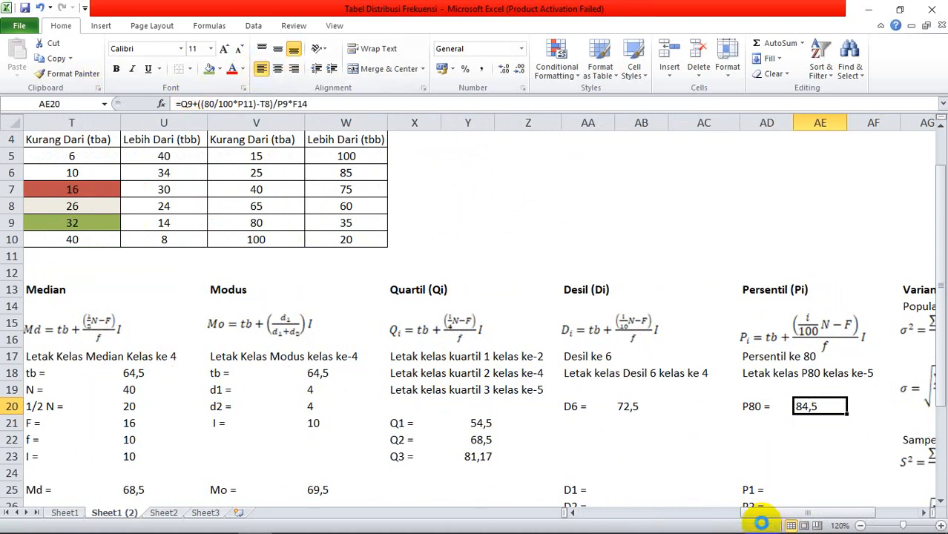
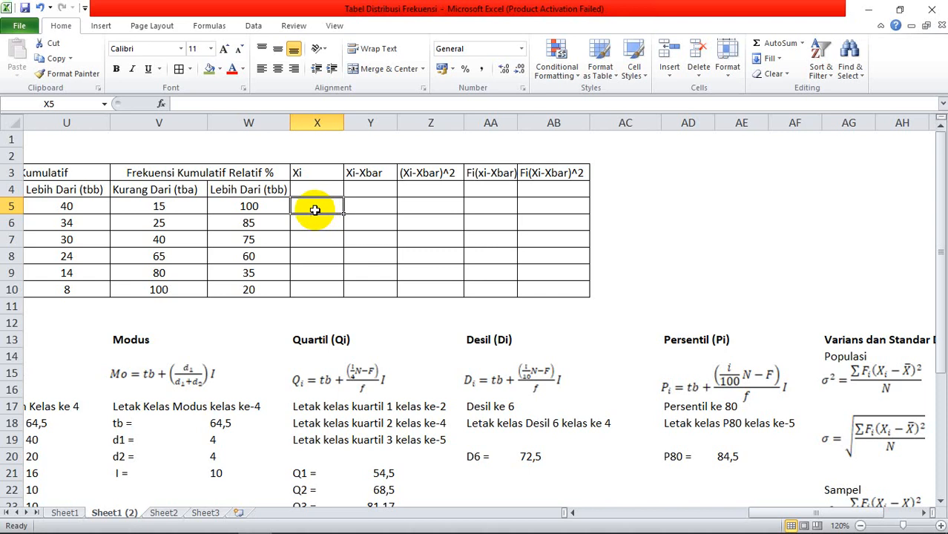
Step: Calculate the Xi class midpoint in X5 as =(M5+O5)/2 and fill the formula down to X10
{"action": "type", "text": "=("}
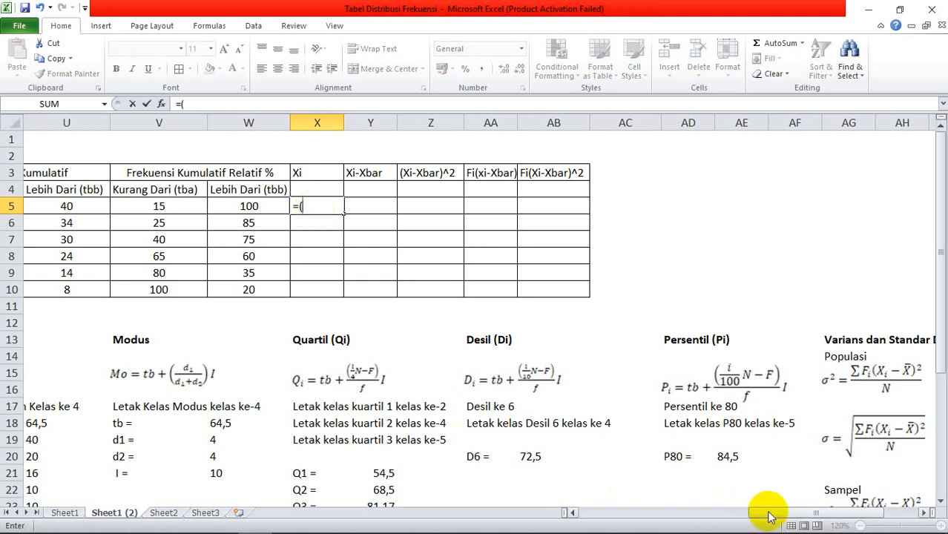
{"action": "left_click_drag", "start_coordinate": [766, 513], "coordinate": [702, 513]}
{"action": "left_click", "coordinate": [49, 205]}
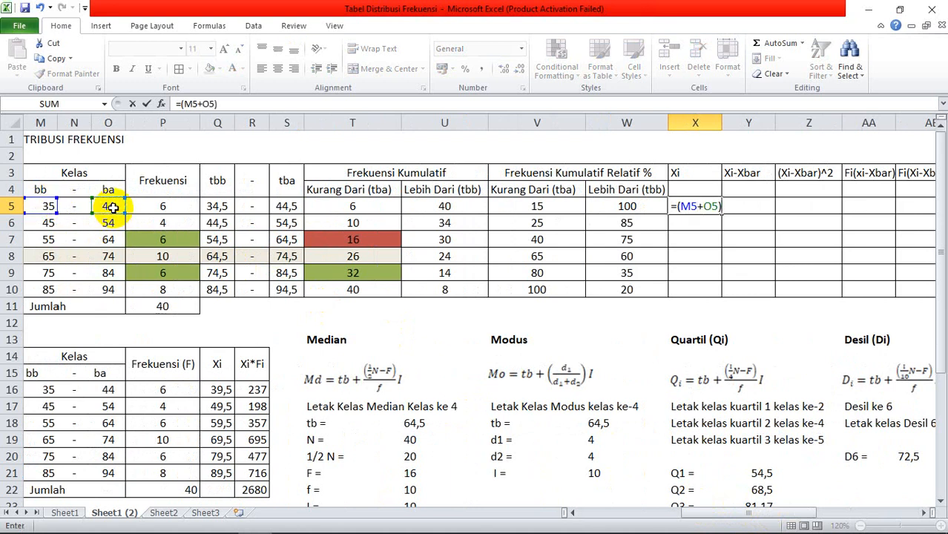
{"action": "key", "text": "Return"}
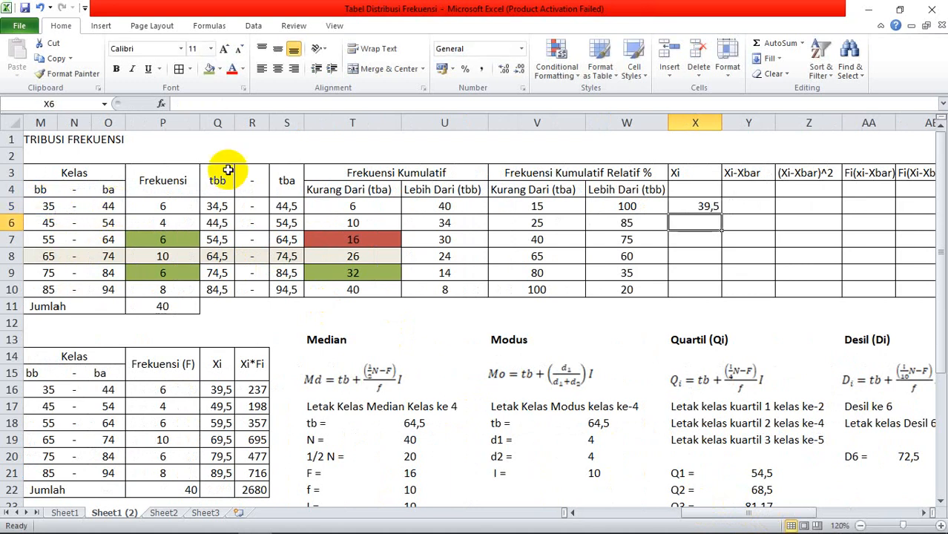
{"action": "left_click", "coordinate": [716, 210]}
{"action": "left_click_drag", "start_coordinate": [723, 216], "coordinate": [722, 297]}
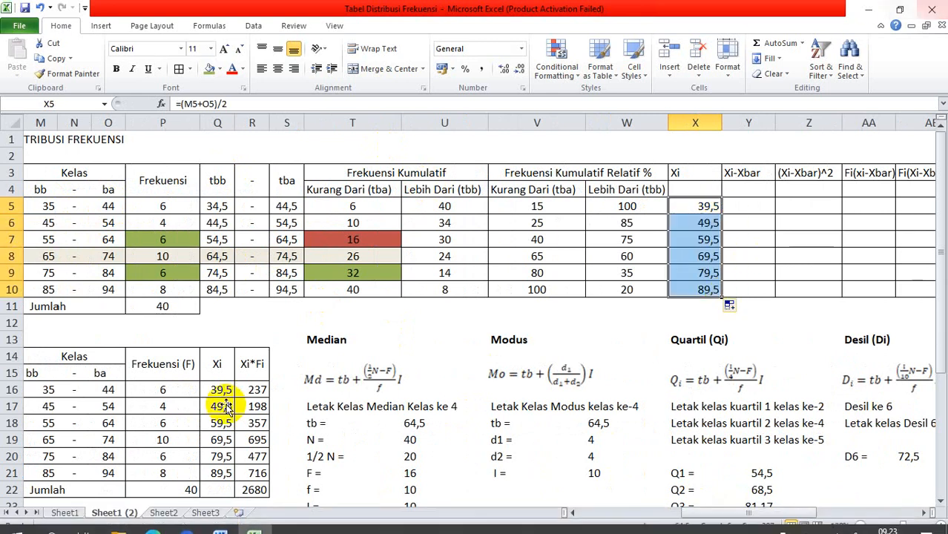
Step: Calculate the first class's deviation from the mean in Y5 with the formula =X5-N27
{"action": "left_click", "coordinate": [743, 206]}
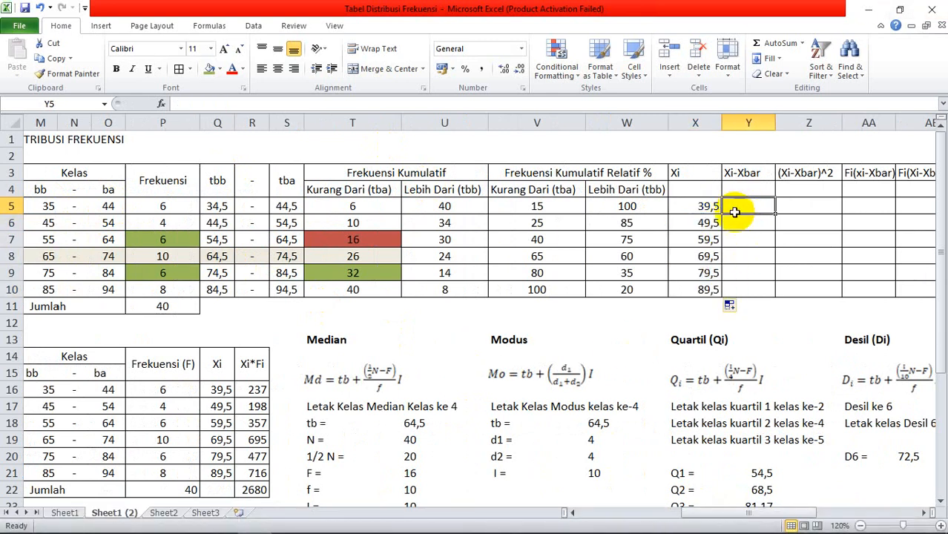
{"action": "scroll", "coordinate": [259, 452], "scroll_direction": "down", "scroll_amount": 2}
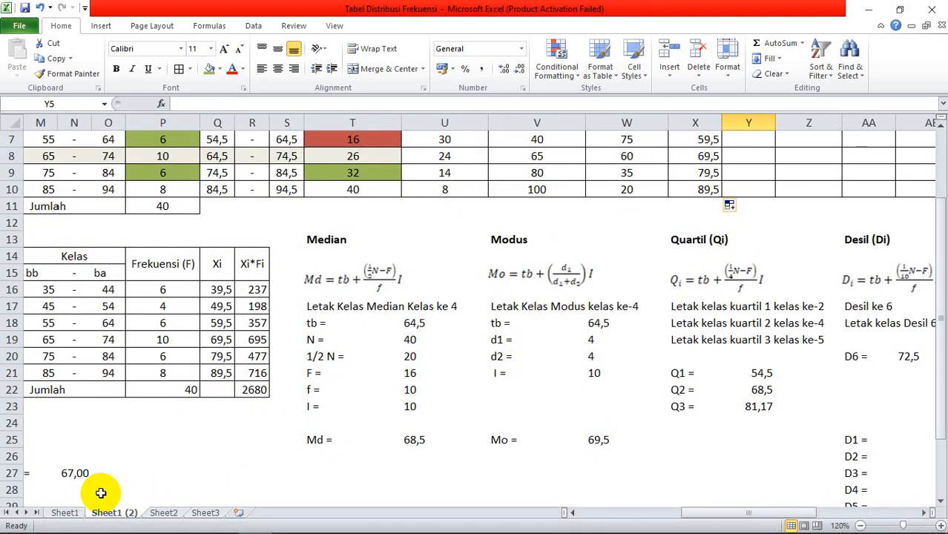
{"action": "scroll", "coordinate": [853, 371], "scroll_direction": "up", "scroll_amount": 2}
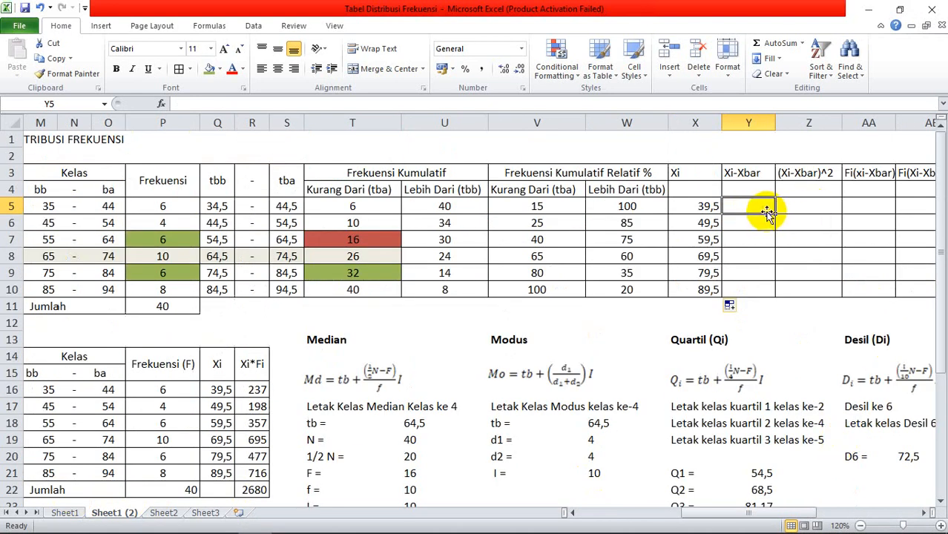
{"action": "type", "text": "="}
{"action": "left_click", "coordinate": [702, 207]}
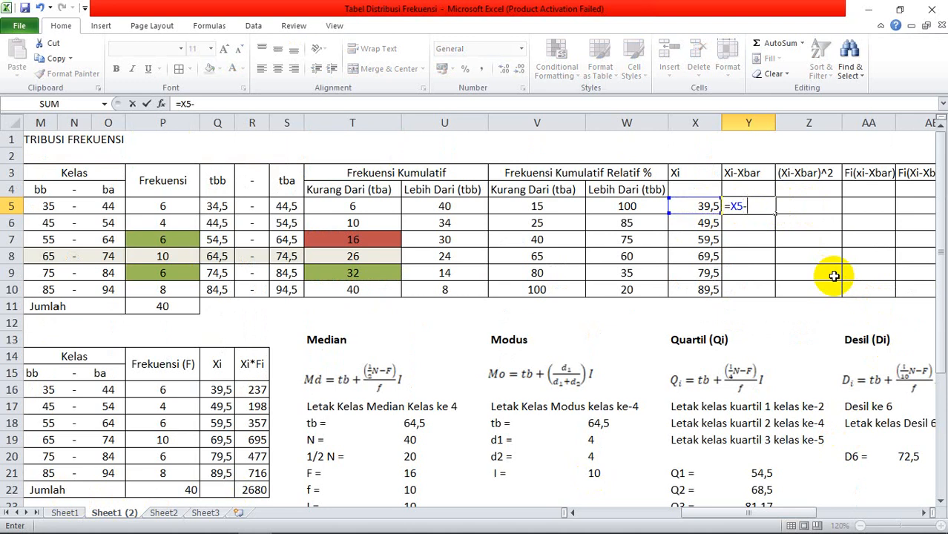
{"action": "left_click_drag", "start_coordinate": [787, 510], "coordinate": [739, 510]}
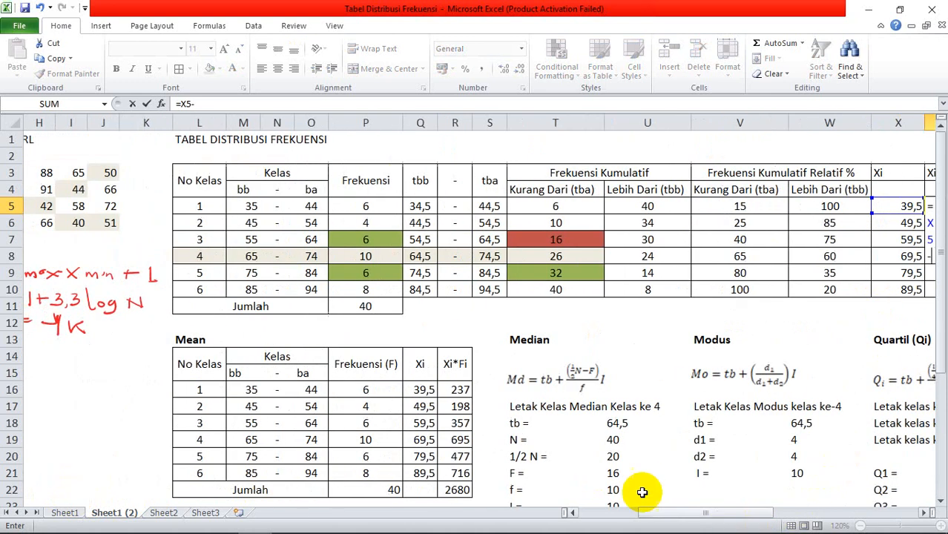
{"action": "scroll", "coordinate": [381, 486], "scroll_direction": "down", "scroll_amount": 1}
{"action": "scroll", "coordinate": [371, 489], "scroll_direction": "down", "scroll_amount": 1}
{"action": "left_click", "coordinate": [271, 473]}
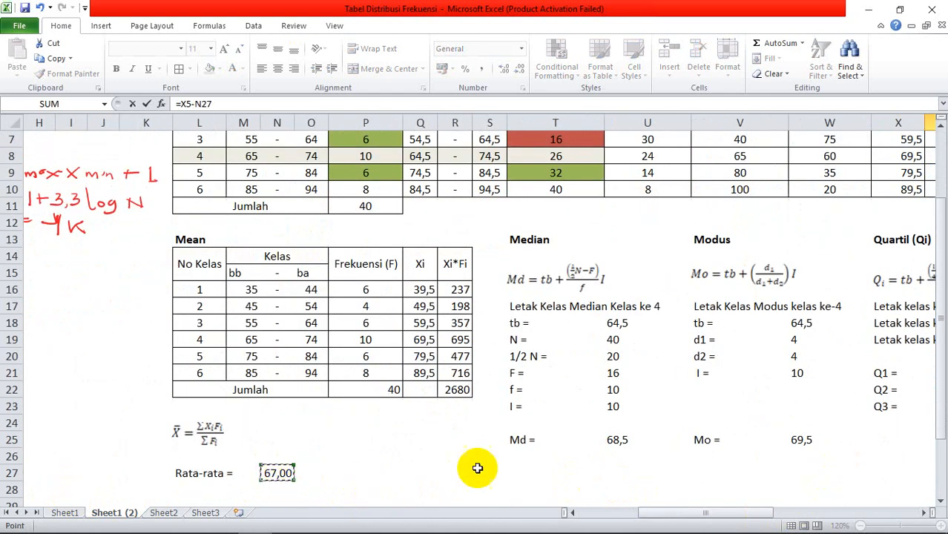
{"action": "scroll", "coordinate": [534, 452], "scroll_direction": "up", "scroll_amount": 2}
{"action": "key", "text": "Return"}
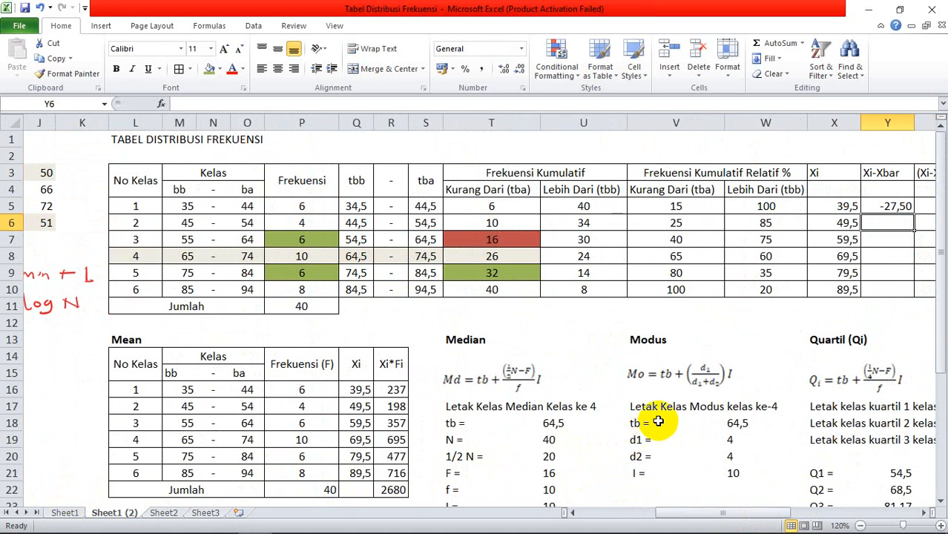
Step: Make the mean reference in Y5 absolute as =X5-$N$27 and fill the formula down to Y10
{"action": "left_click", "coordinate": [860, 206]}
{"action": "double_click", "coordinate": [880, 206]}
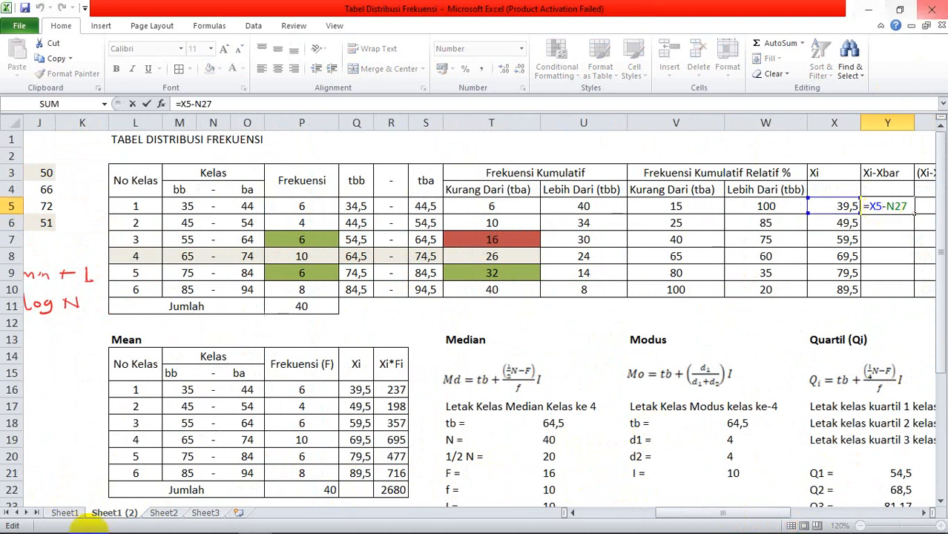
{"action": "left_click", "coordinate": [895, 207]}
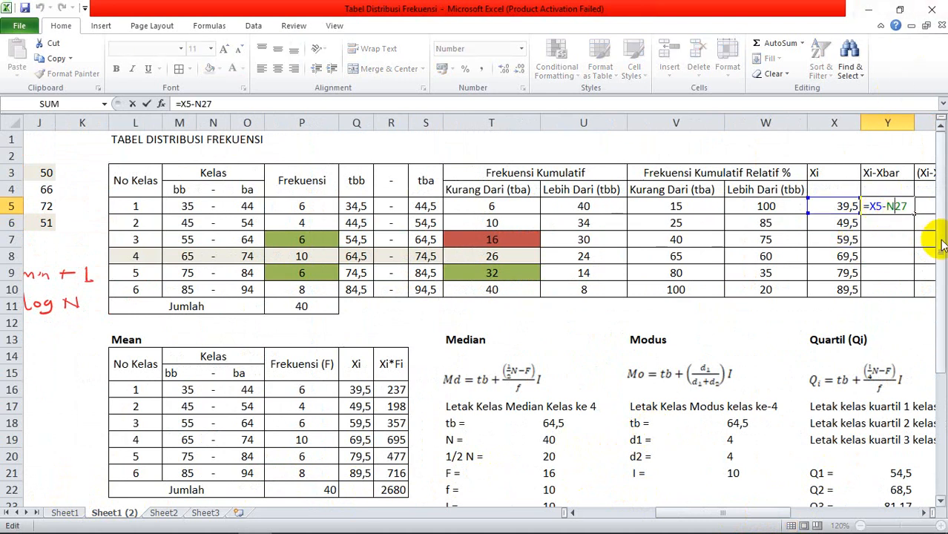
{"action": "key", "text": "F4"}
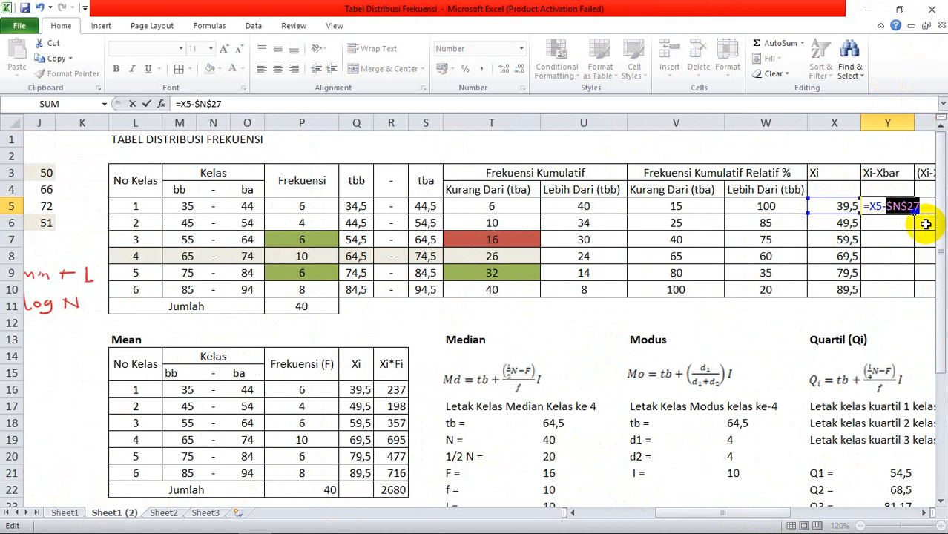
{"action": "key", "text": "Return"}
{"action": "left_click", "coordinate": [899, 206]}
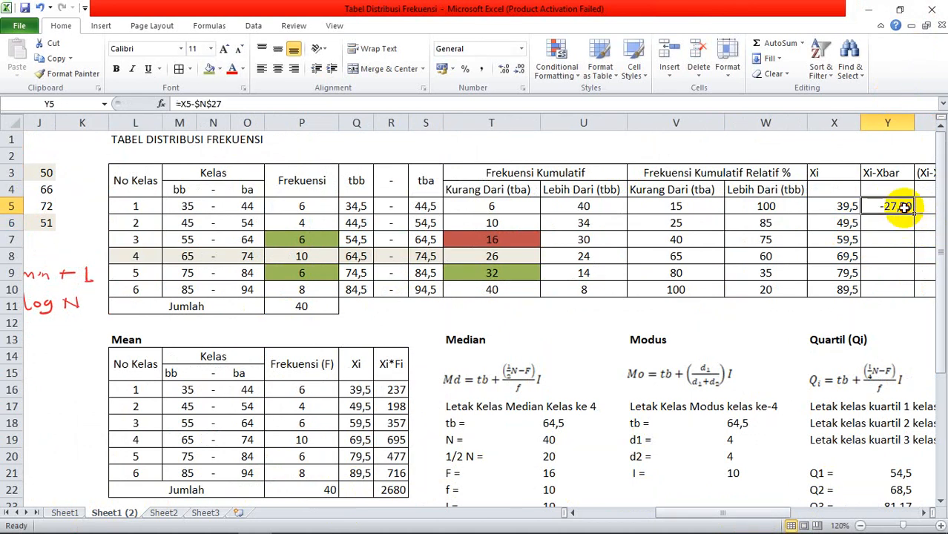
{"action": "left_click_drag", "start_coordinate": [915, 215], "coordinate": [905, 294]}
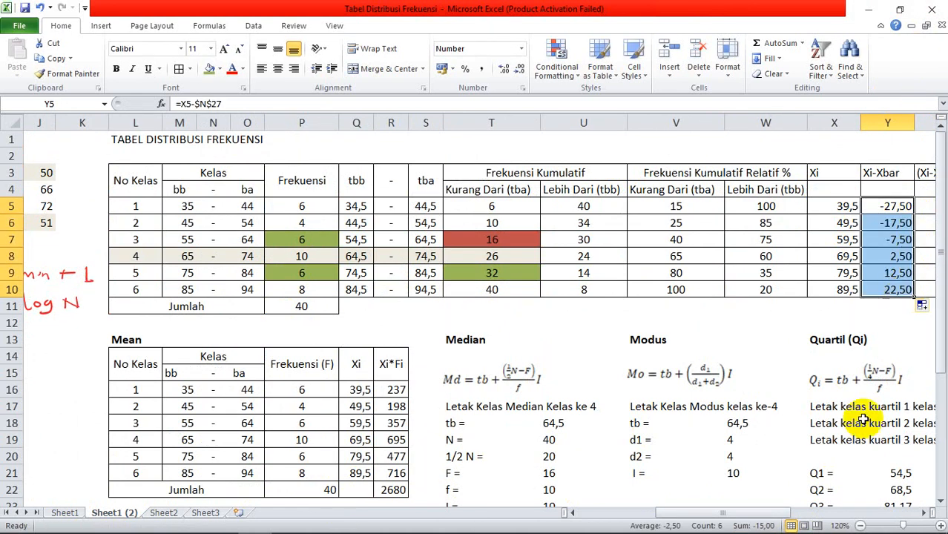
Step: Calculate the squared deviation in Z5 as =Y5^2 and fill the formula down to Z10
{"action": "left_click_drag", "start_coordinate": [779, 511], "coordinate": [798, 500]}
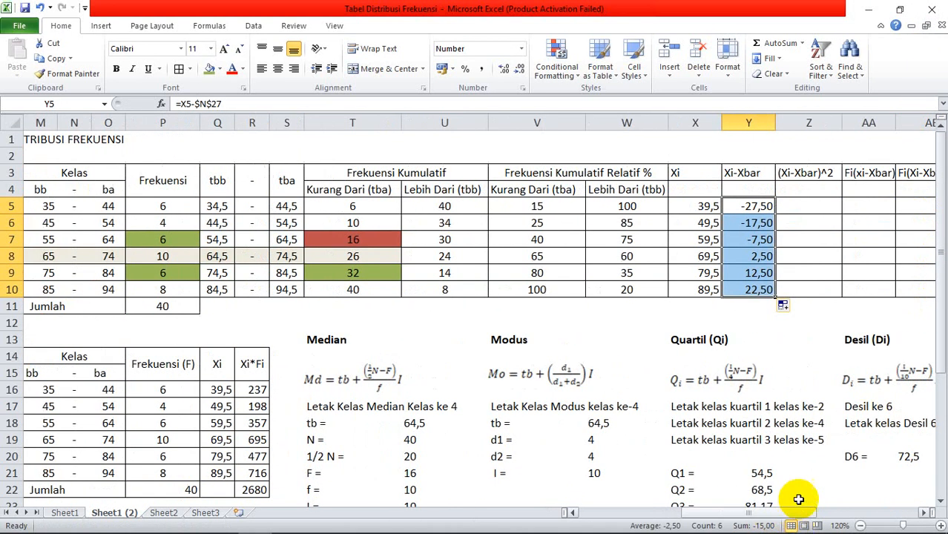
{"action": "left_click", "coordinate": [807, 208]}
{"action": "type", "text": "="}
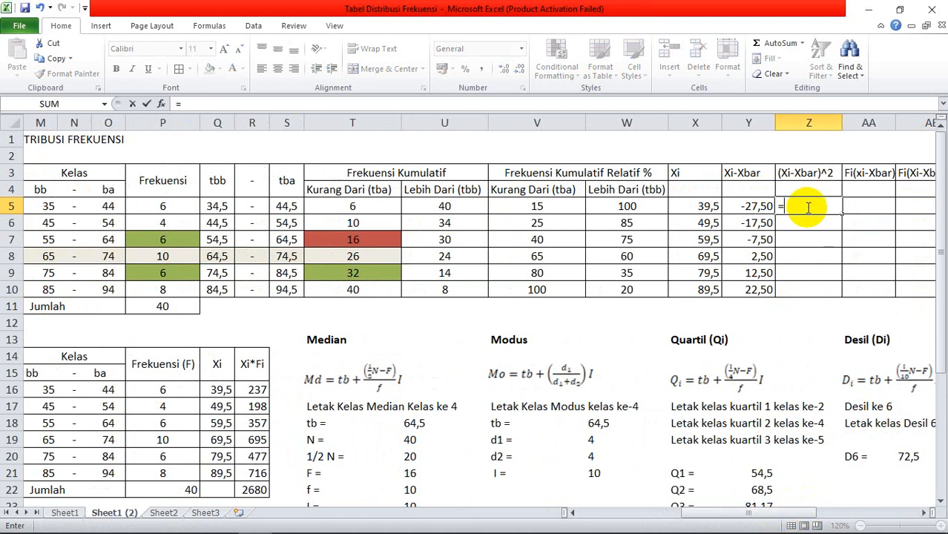
{"action": "left_click", "coordinate": [758, 205]}
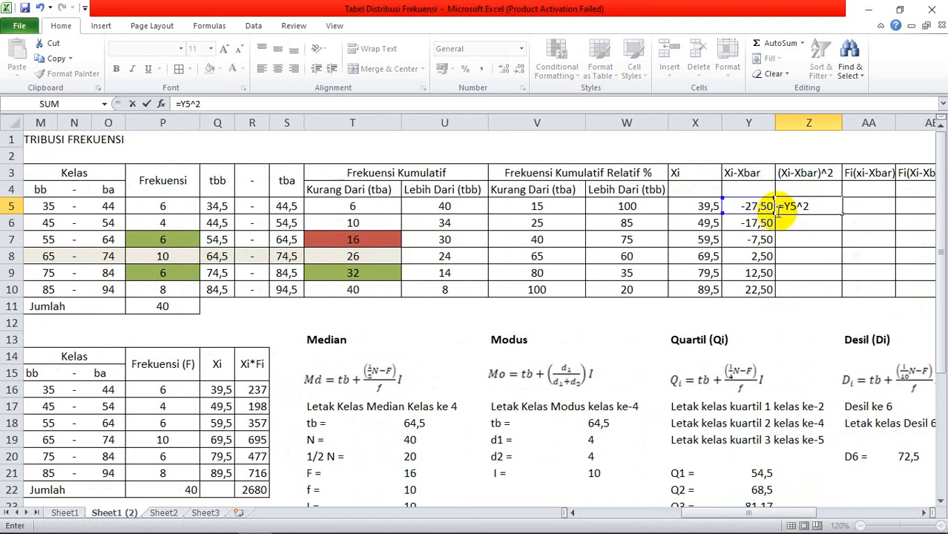
{"action": "type", "text": "^2"}
{"action": "key", "text": "Return"}
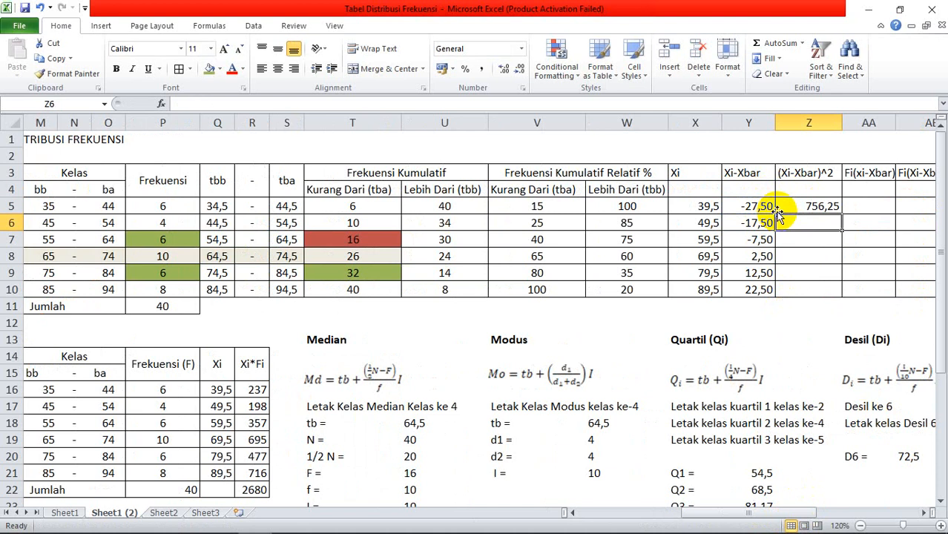
{"action": "left_click", "coordinate": [816, 207]}
{"action": "left_click_drag", "start_coordinate": [844, 216], "coordinate": [847, 291]}
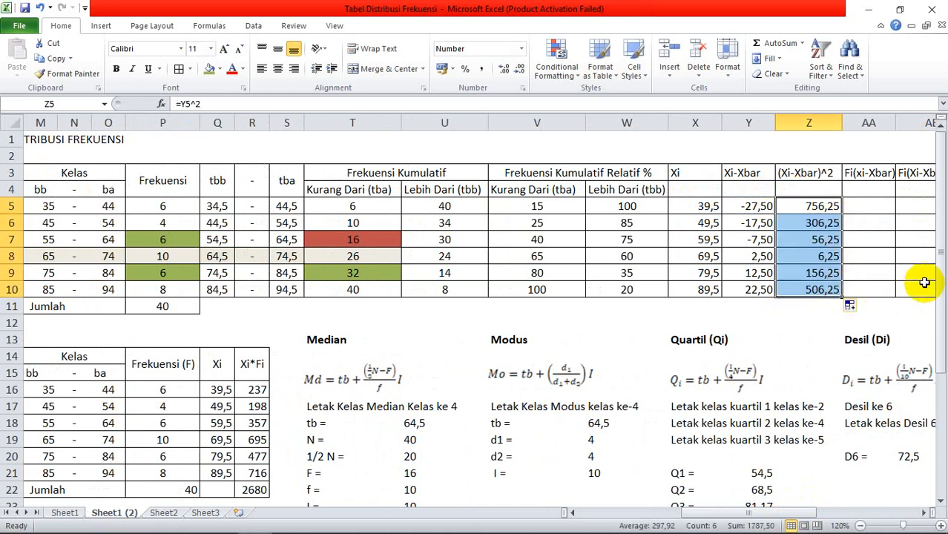
Step: Calculate frequency times deviation in AA5 as =P5*Y5 and fill the formula down to AA10
{"action": "left_click", "coordinate": [870, 201]}
{"action": "type", "text": "="}
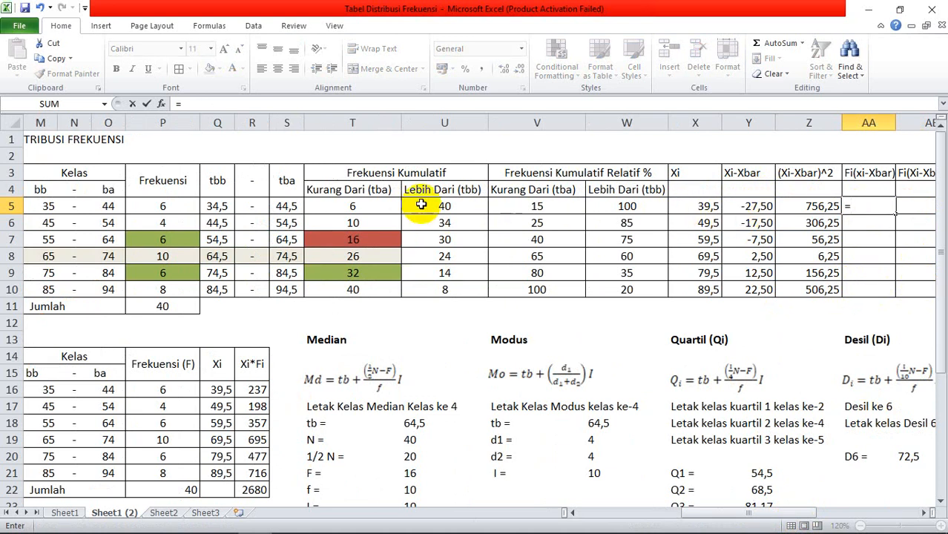
{"action": "left_click", "coordinate": [149, 206]}
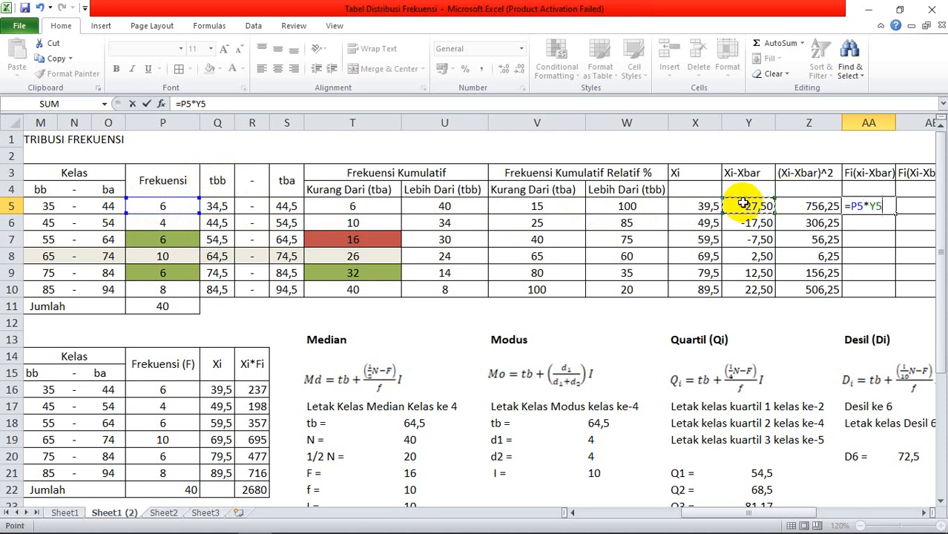
{"action": "key", "text": "Return"}
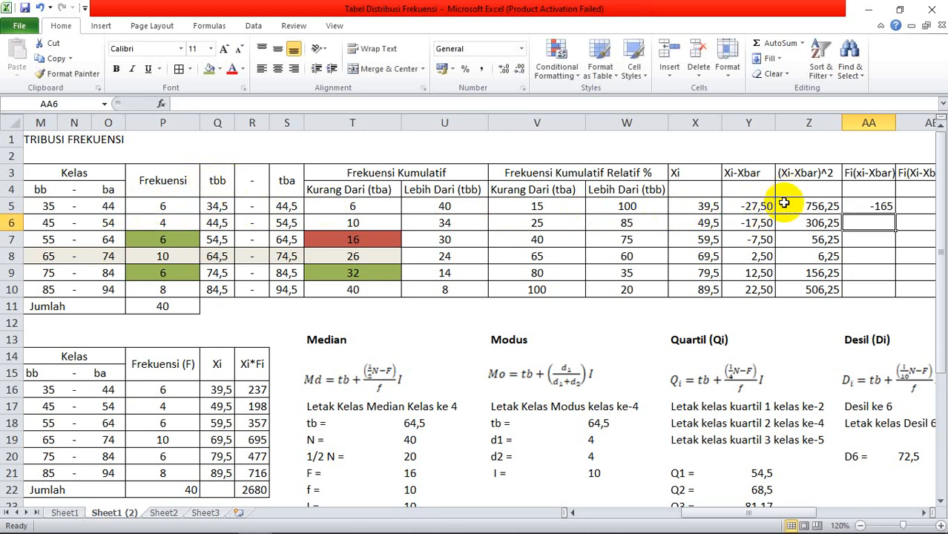
{"action": "left_click", "coordinate": [867, 205]}
{"action": "left_click_drag", "start_coordinate": [896, 214], "coordinate": [914, 287]}
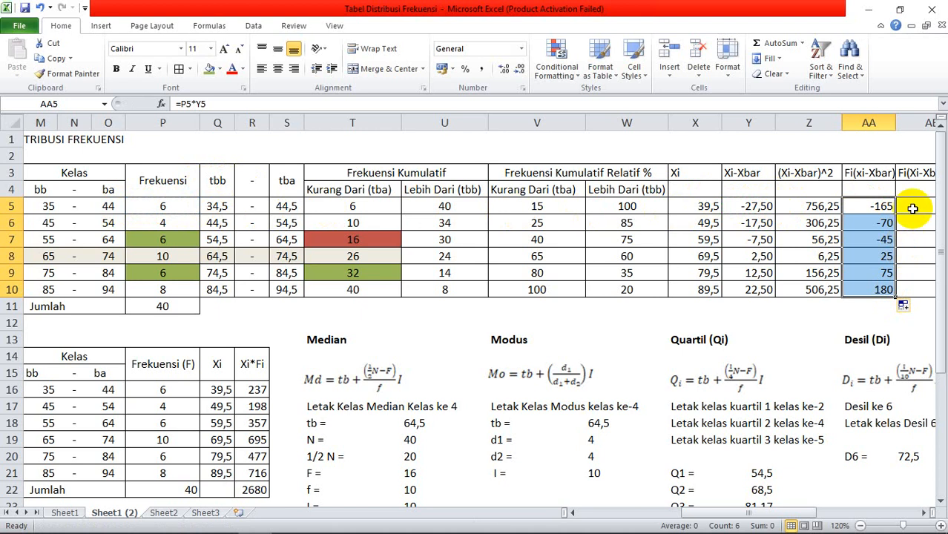
Step: Calculate frequency times squared deviation in AB5 as =P5*Z5 and fill the formula down to AB10
{"action": "double_click", "coordinate": [912, 207]}
{"action": "type", "text": "="}
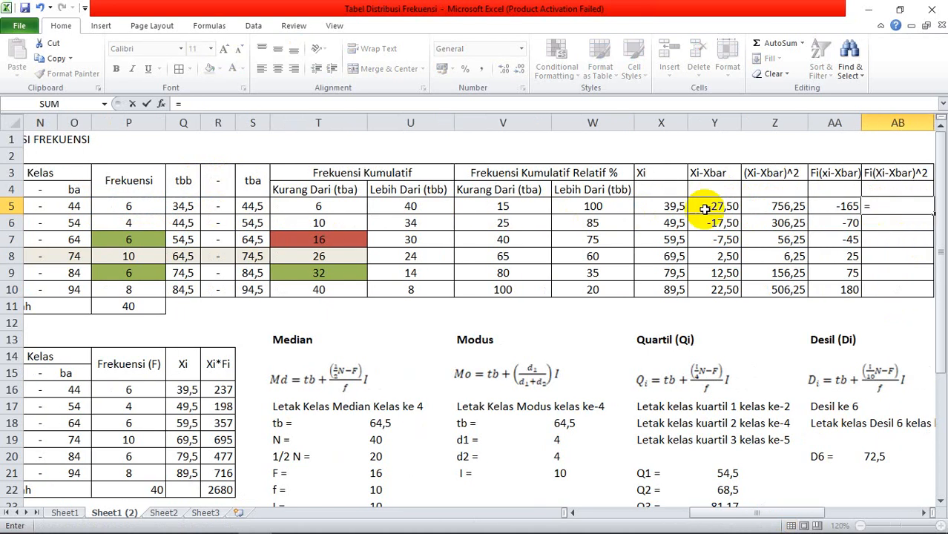
{"action": "left_click", "coordinate": [132, 206]}
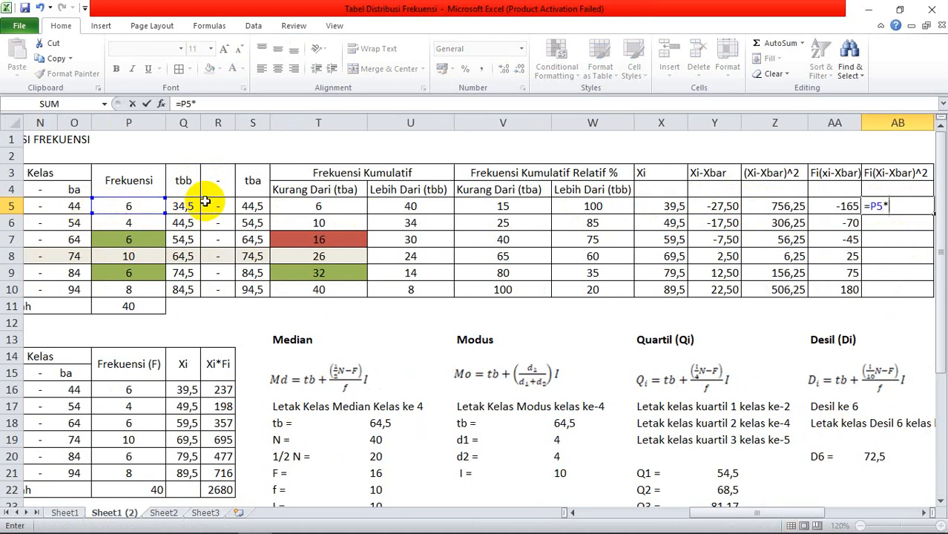
{"action": "type", "text": "*"}
{"action": "left_click", "coordinate": [779, 209]}
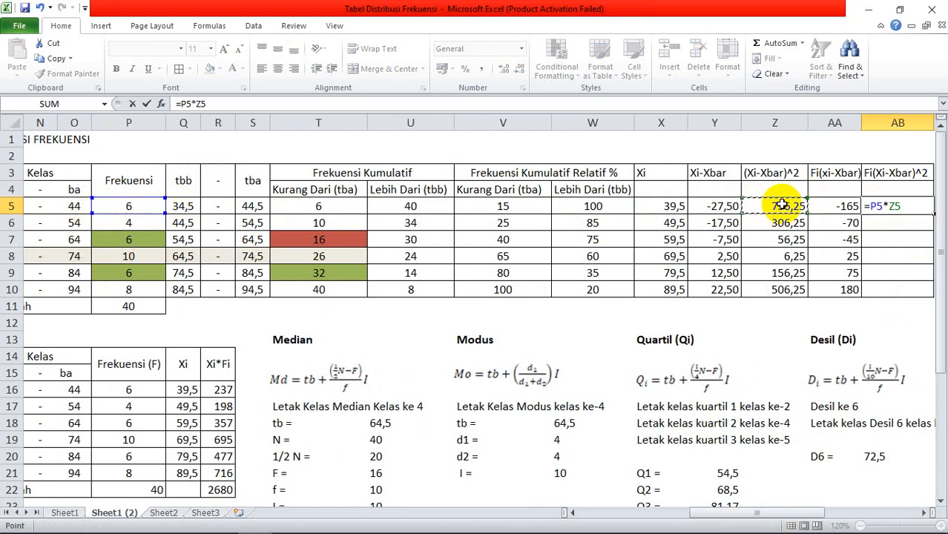
{"action": "key", "text": "Return"}
{"action": "left_click", "coordinate": [902, 206]}
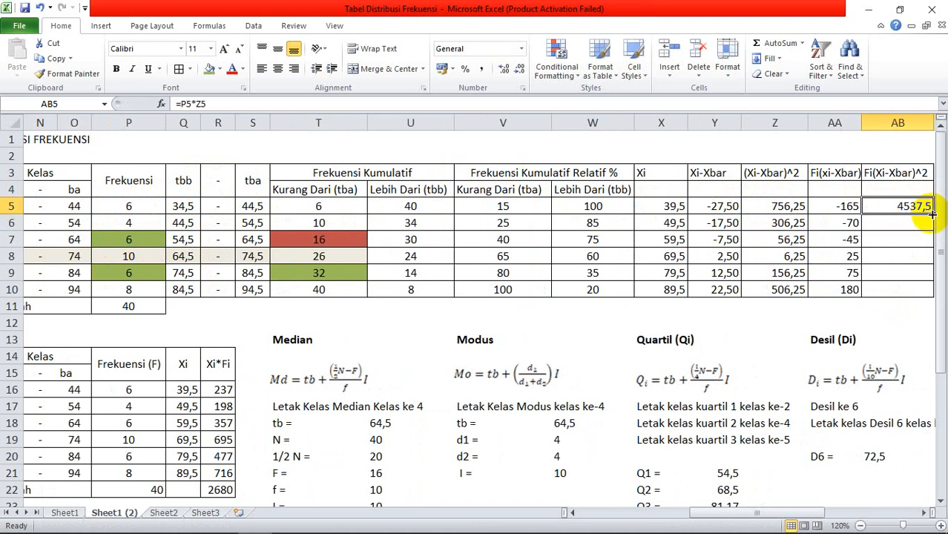
{"action": "left_click_drag", "start_coordinate": [933, 213], "coordinate": [922, 291]}
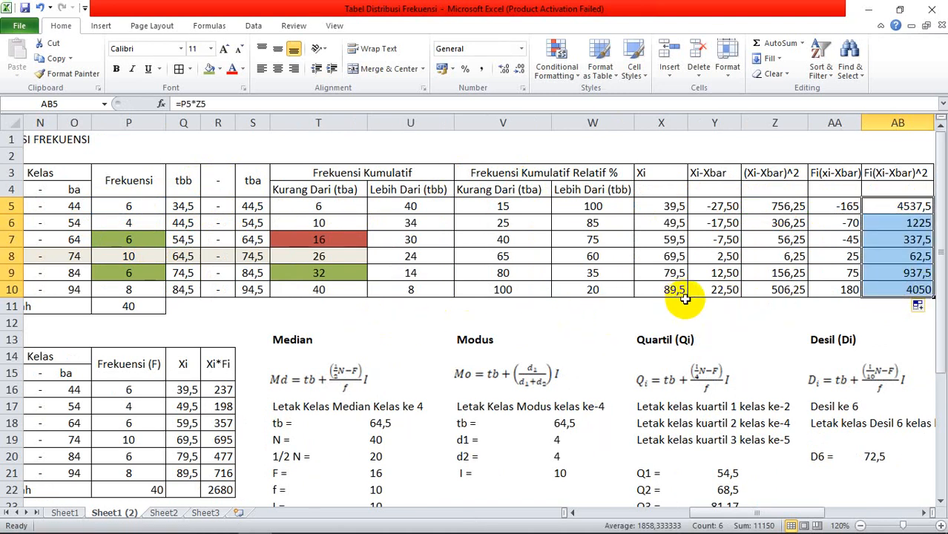
Step: Total the Fi(xi-Xbar) column in AA11 with the SUM function over AA5:AA10
{"action": "left_click_drag", "start_coordinate": [788, 515], "coordinate": [853, 517]}
{"action": "scroll", "coordinate": [714, 356], "scroll_direction": "down", "scroll_amount": 1}
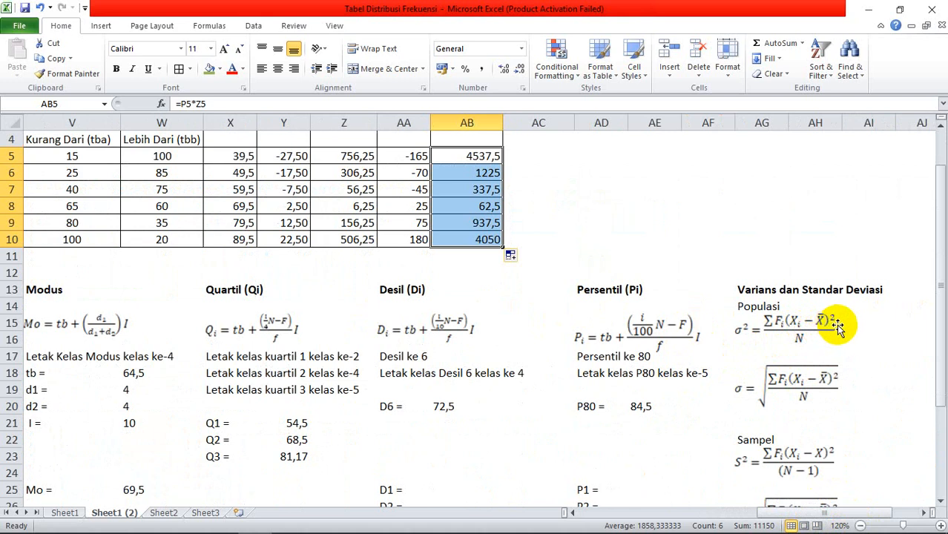
{"action": "scroll", "coordinate": [518, 294], "scroll_direction": "up", "scroll_amount": 1}
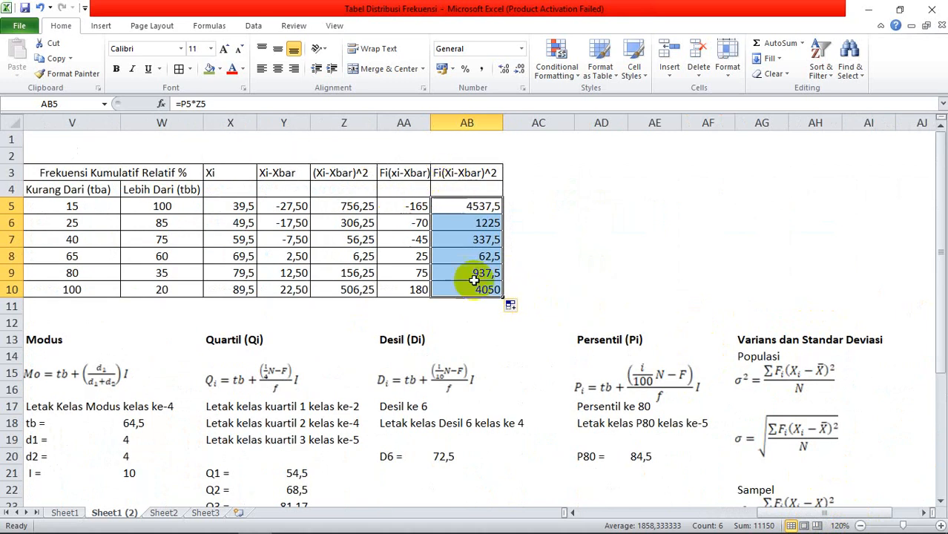
{"action": "left_click", "coordinate": [415, 305]}
{"action": "type", "text": "=sum"}
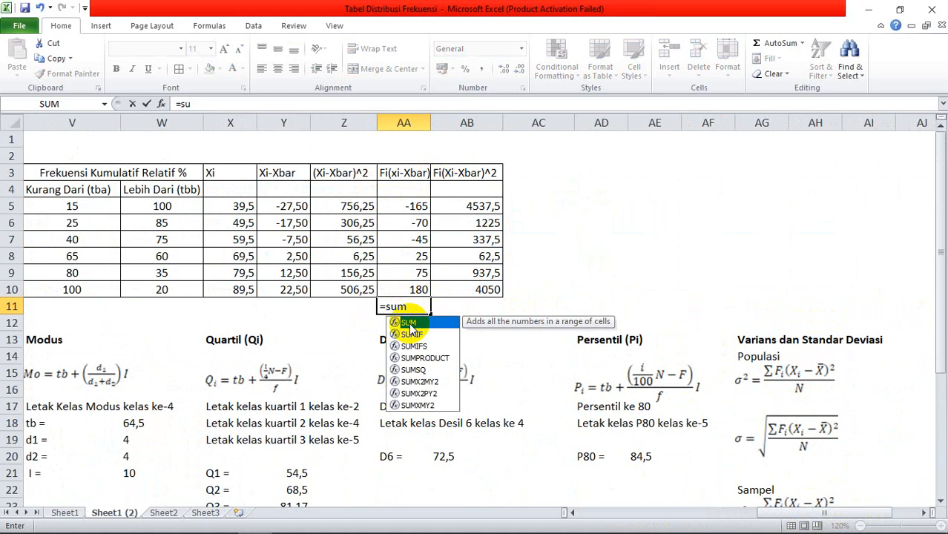
{"action": "double_click", "coordinate": [410, 323]}
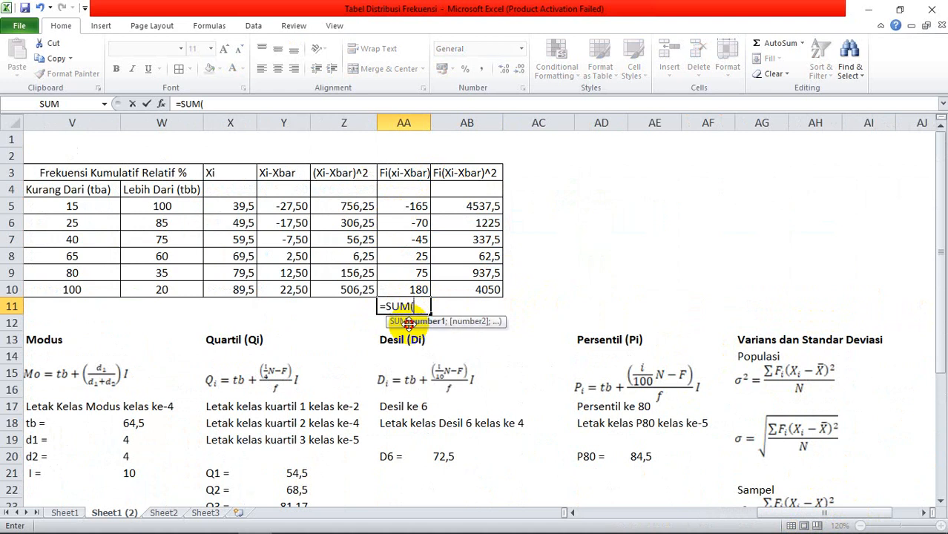
{"action": "left_click_drag", "start_coordinate": [408, 206], "coordinate": [415, 286]}
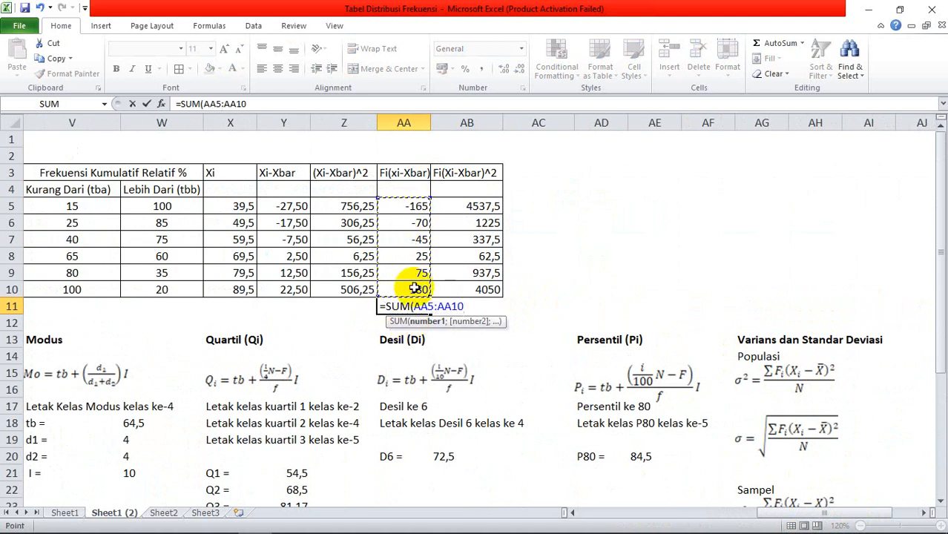
{"action": "key", "text": "Return"}
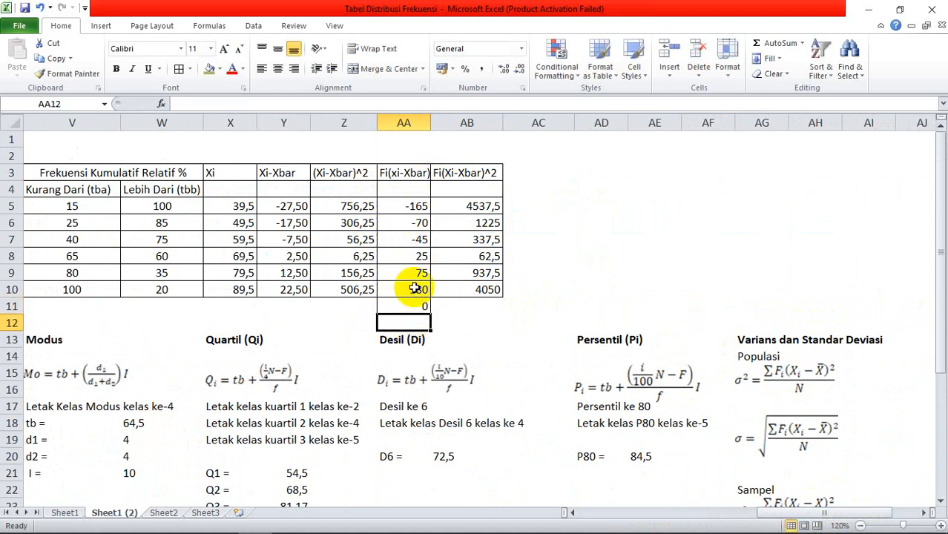
Step: Total the Fi(Xi-Xbar)^2 column in AB11 with SUM over AB5:AB10, then select the AA11 total
{"action": "left_click", "coordinate": [482, 305]}
{"action": "type", "text": "=sum"}
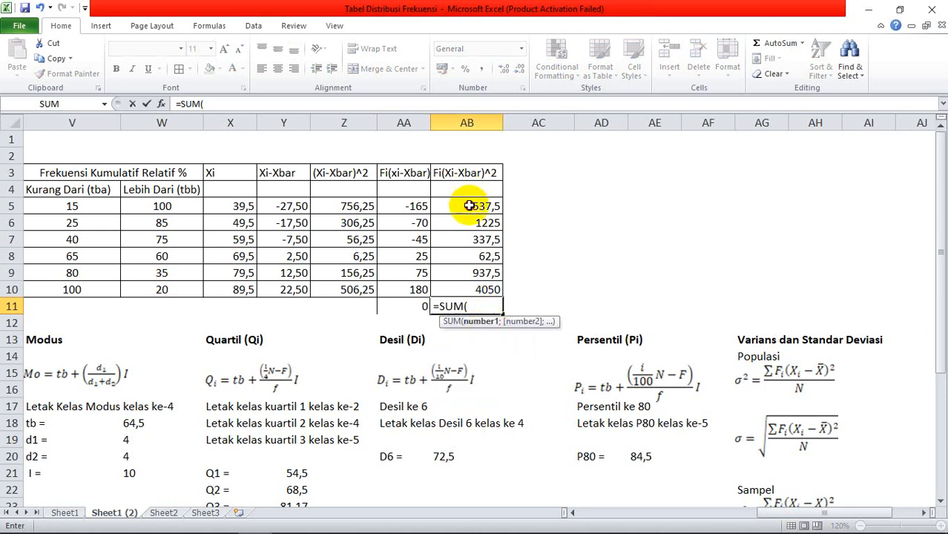
{"action": "left_click_drag", "start_coordinate": [466, 208], "coordinate": [478, 288]}
{"action": "key", "text": "Return"}
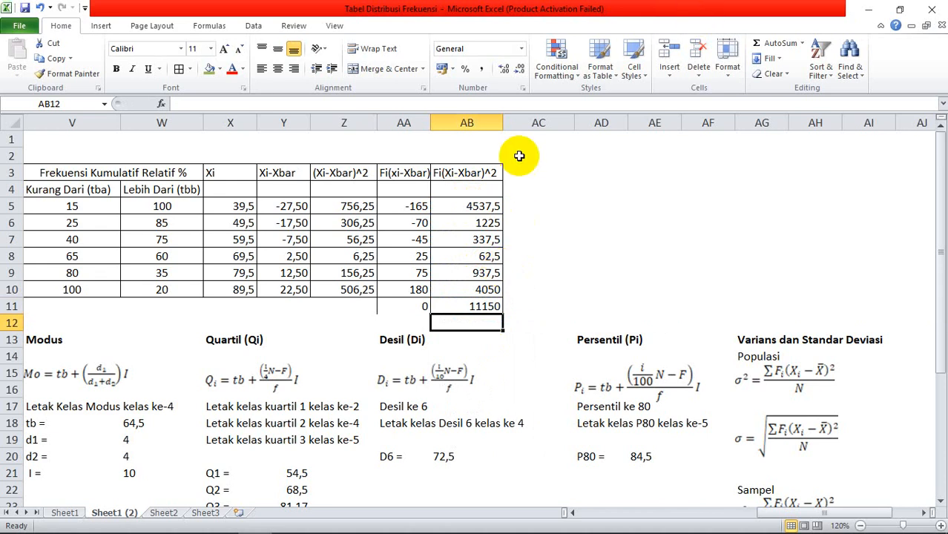
{"action": "left_click", "coordinate": [424, 308]}
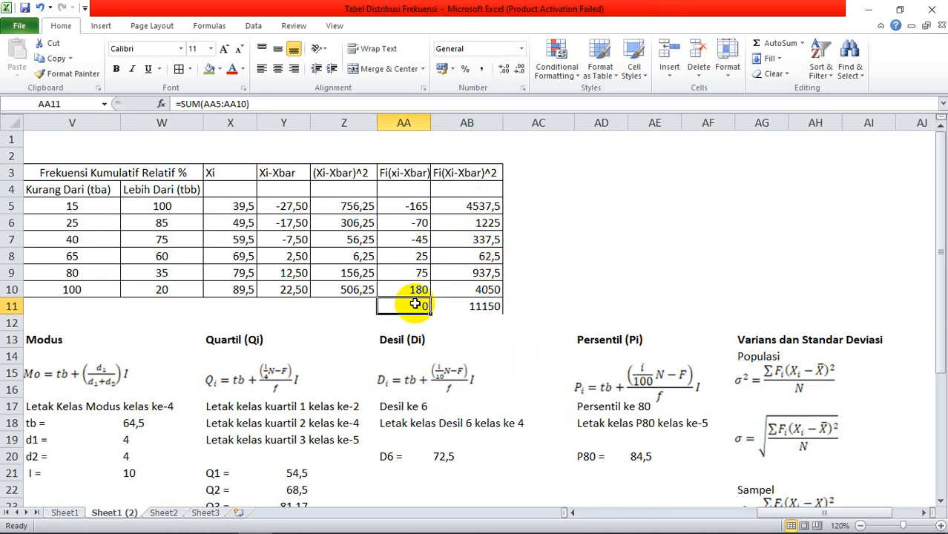
{"action": "left_click", "coordinate": [179, 104]}
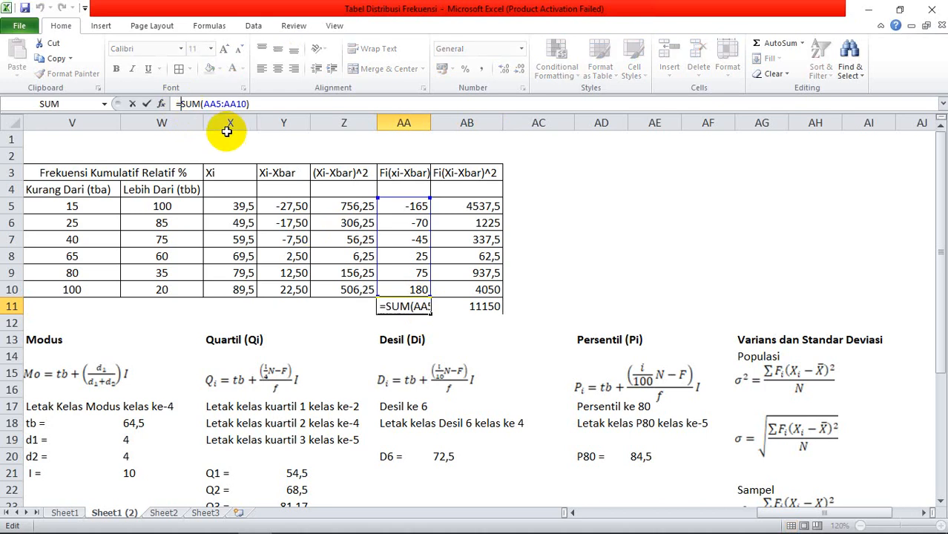
{"action": "left_click", "coordinate": [409, 205]}
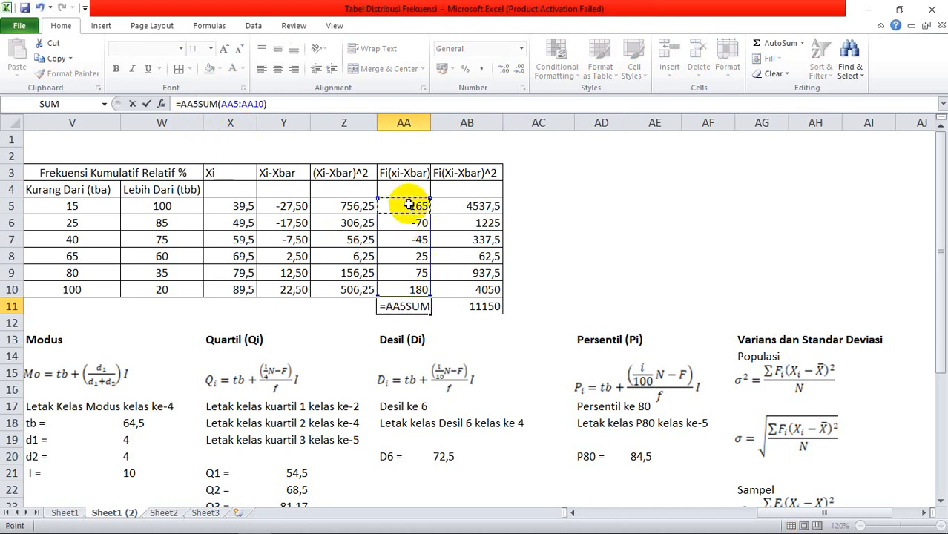
{"action": "key", "text": "Escape"}
{"action": "left_click", "coordinate": [405, 205]}
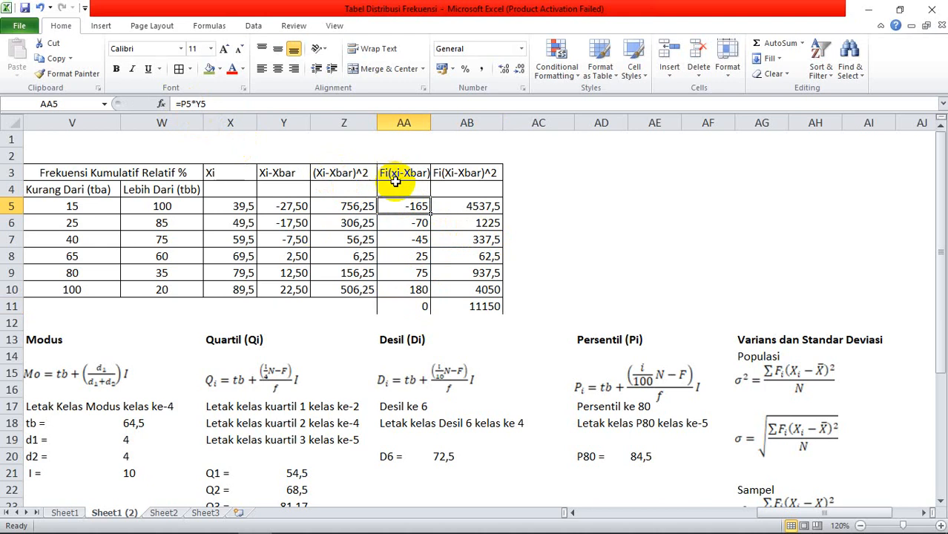
Step: Put absolute-value bars around the deviation column header in Y3 so it reads |Xi-Xbar|
{"action": "left_click", "coordinate": [269, 173]}
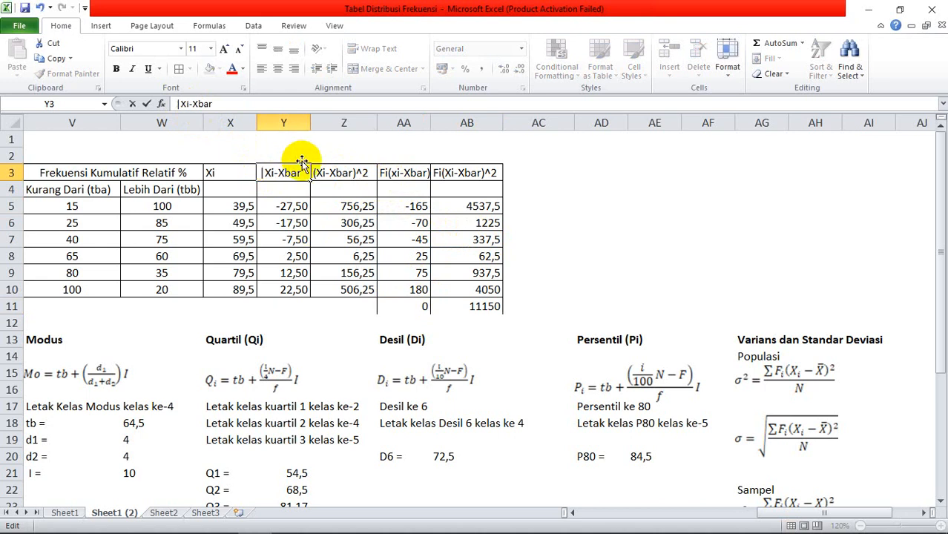
{"action": "left_click", "coordinate": [301, 173]}
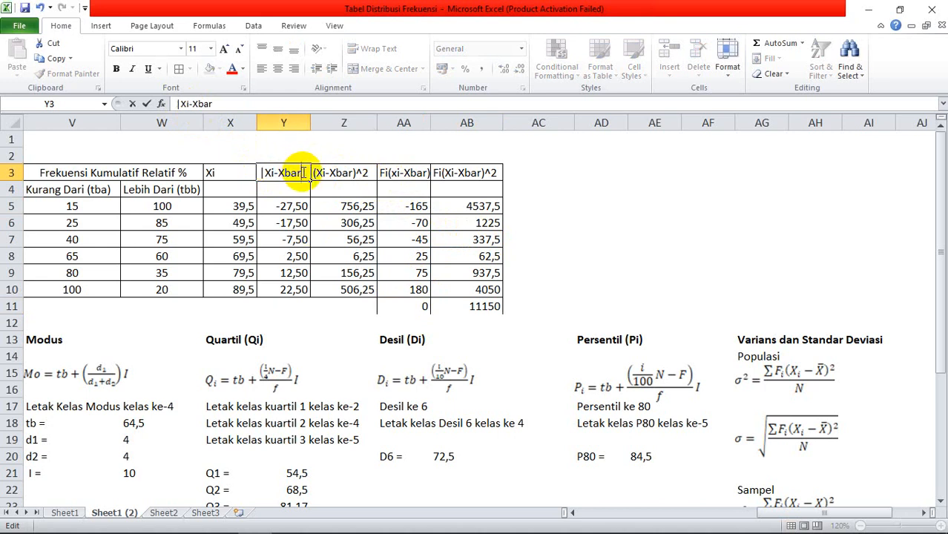
{"action": "type", "text": "|"}
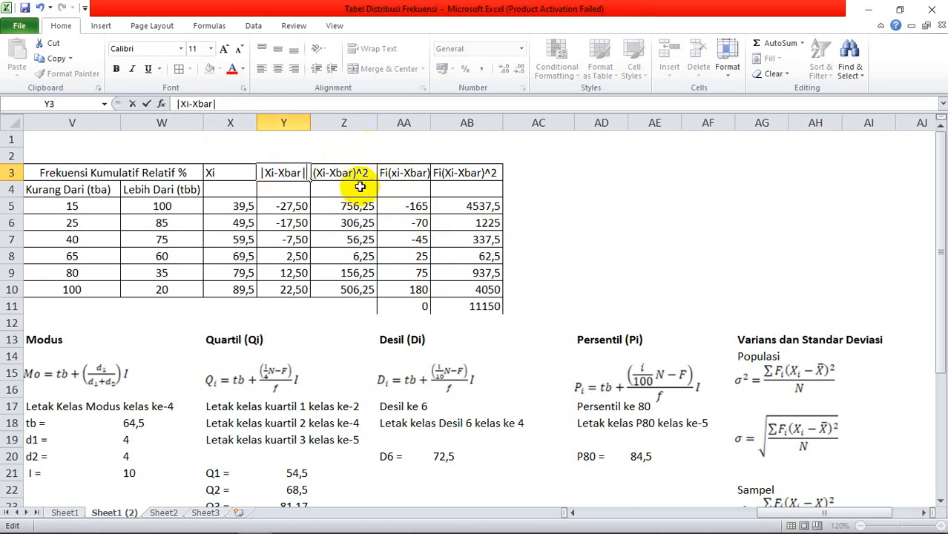
Step: Change the deviation formula in Y5 to =ABS(X5-$N$27) and fill it down to Y10
{"action": "left_click", "coordinate": [301, 207]}
{"action": "left_click", "coordinate": [180, 104]}
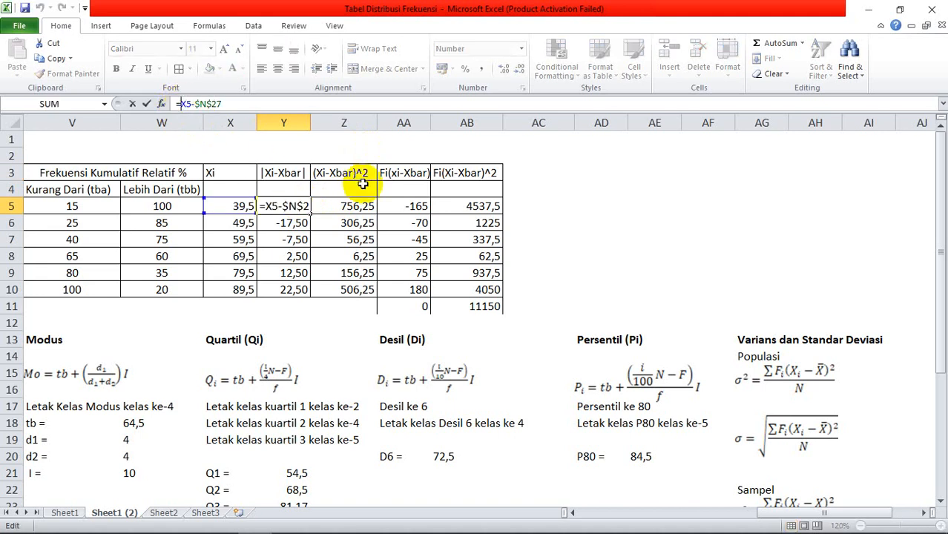
{"action": "type", "text": "abs"}
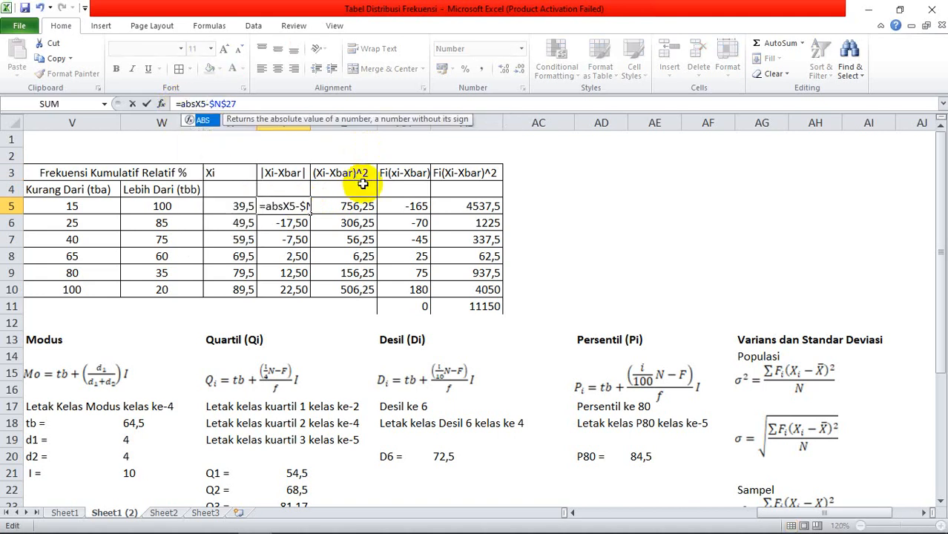
{"action": "type", "text": "("}
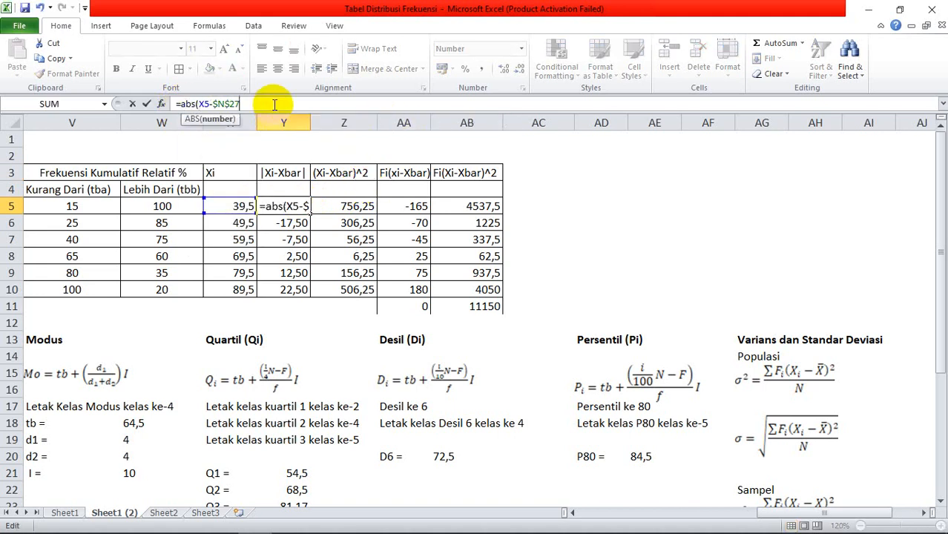
{"action": "type", "text": ")"}
{"action": "key", "text": "Return"}
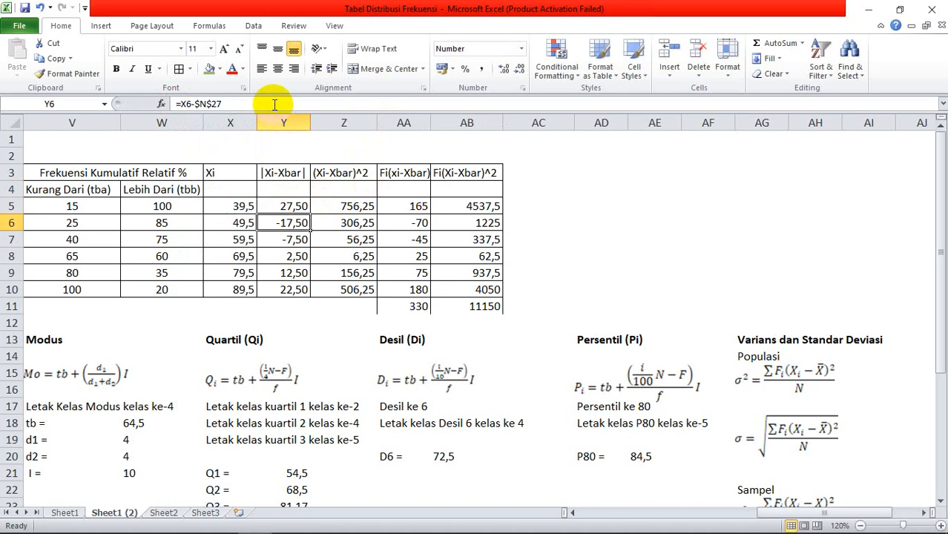
{"action": "left_click", "coordinate": [283, 205]}
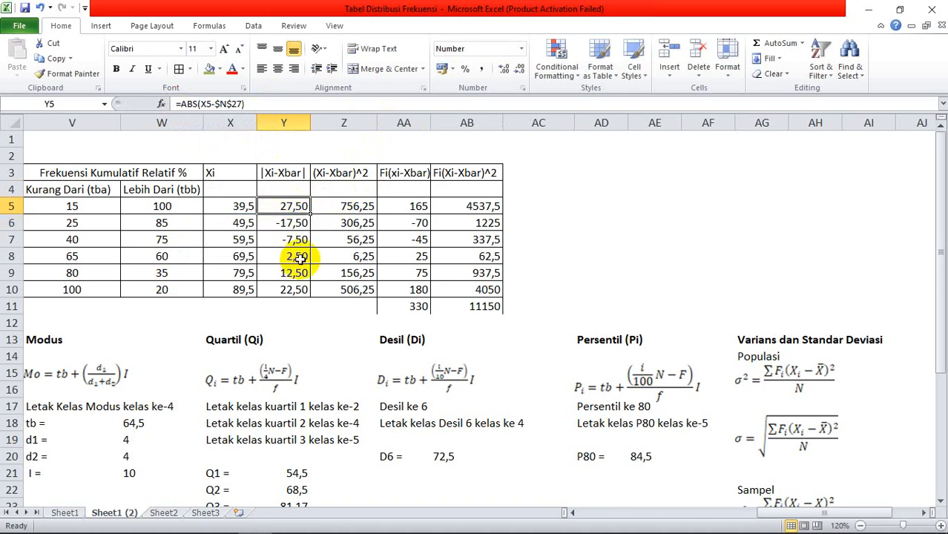
{"action": "left_click_drag", "start_coordinate": [309, 212], "coordinate": [311, 295]}
{"action": "left_click", "coordinate": [364, 273]}
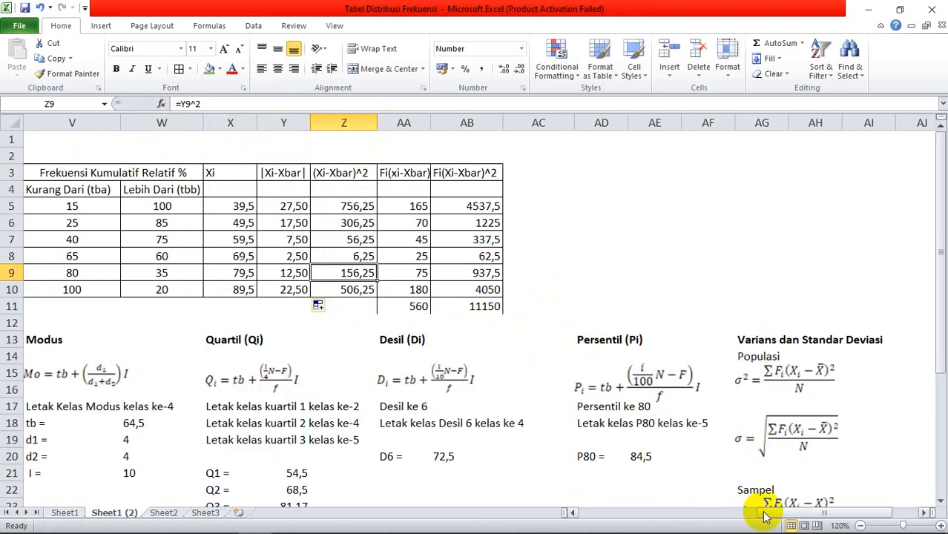
Step: Enter the label "Varians =" in AG30 below the variance and standard deviation formulas
{"action": "scroll", "coordinate": [811, 454], "scroll_direction": "down", "scroll_amount": 1}
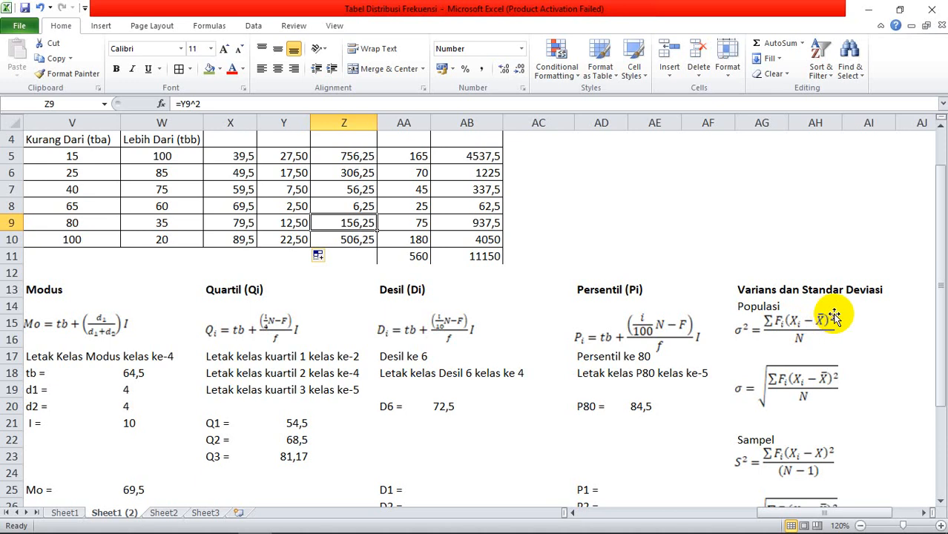
{"action": "scroll", "coordinate": [843, 446], "scroll_direction": "down", "scroll_amount": 2}
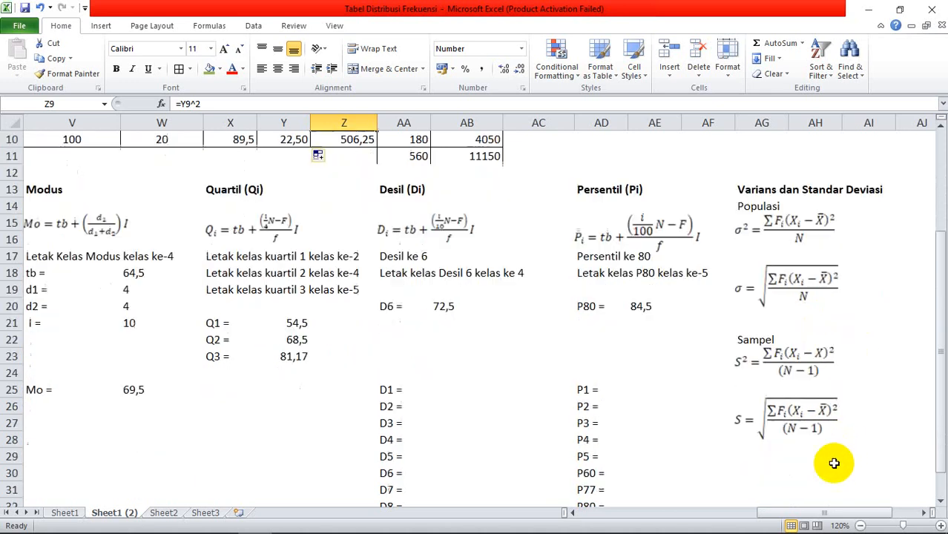
{"action": "left_click", "coordinate": [757, 473]}
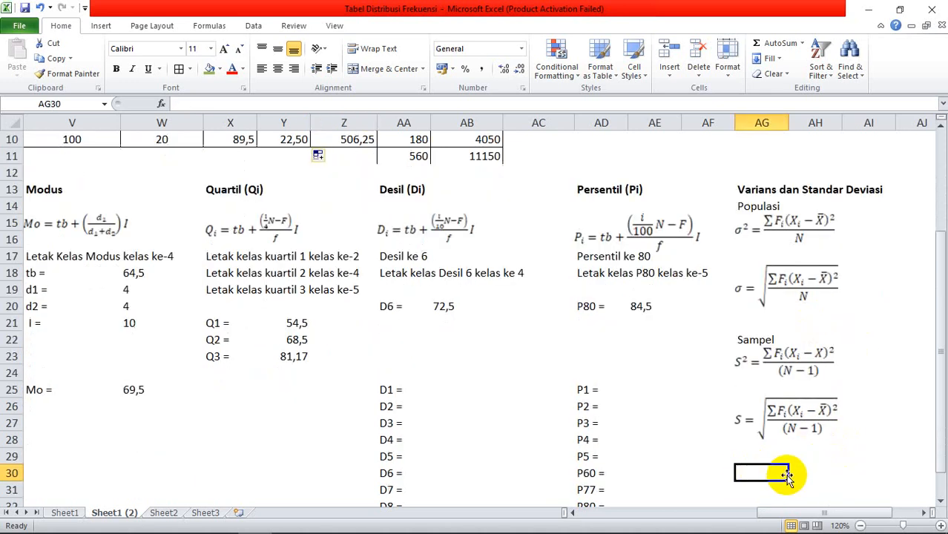
{"action": "type", "text": "Varians ="}
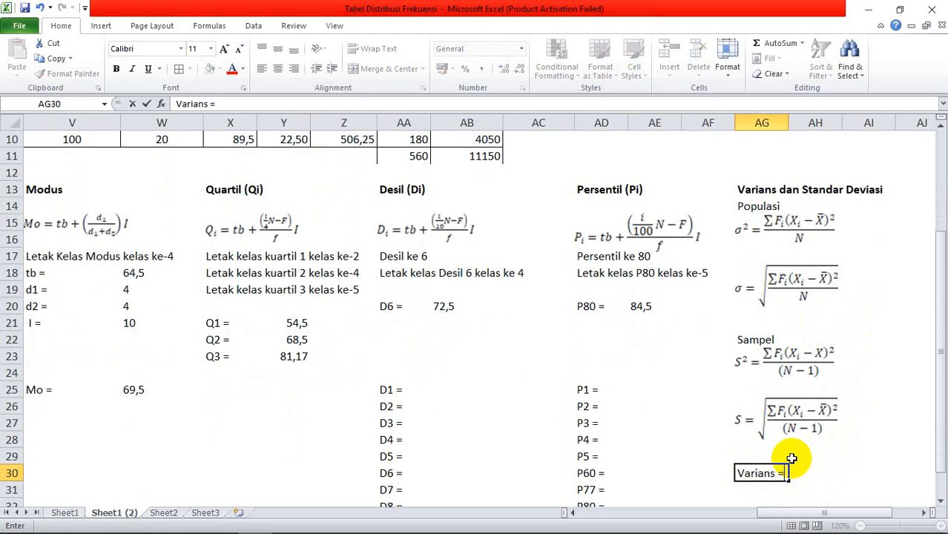
Step: Calculate the population variance in AH30 as =AB11/P11
{"action": "left_click", "coordinate": [821, 472]}
{"action": "type", "text": "="}
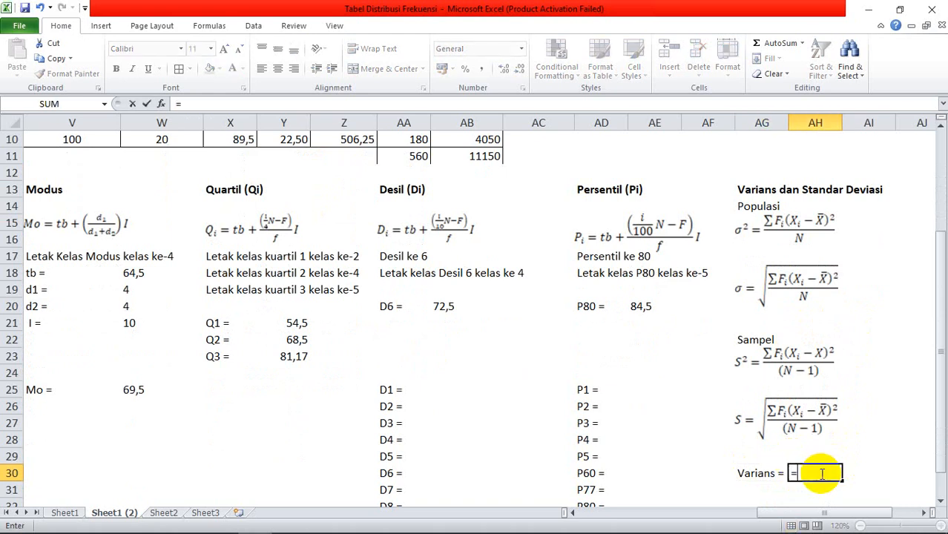
{"action": "scroll", "coordinate": [853, 430], "scroll_direction": "up", "scroll_amount": 2}
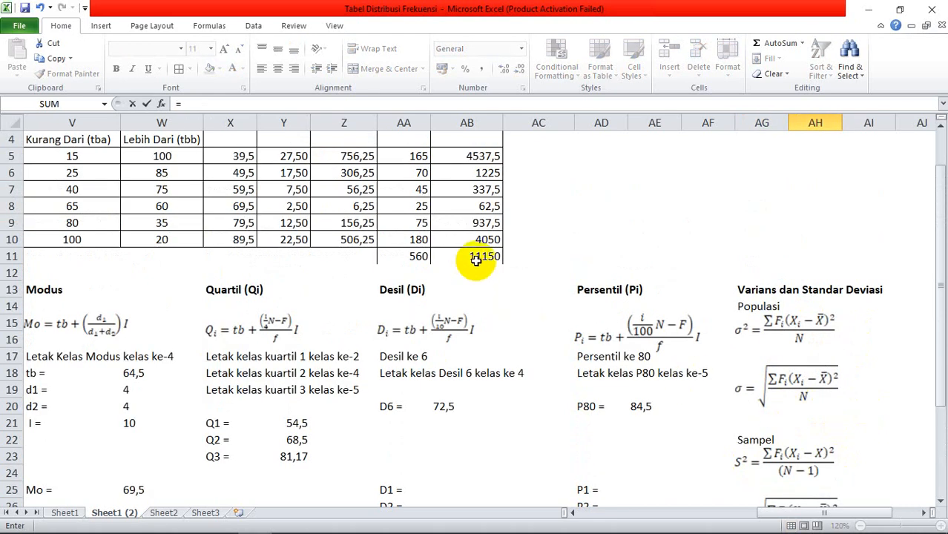
{"action": "scroll", "coordinate": [471, 267], "scroll_direction": "up", "scroll_amount": 1}
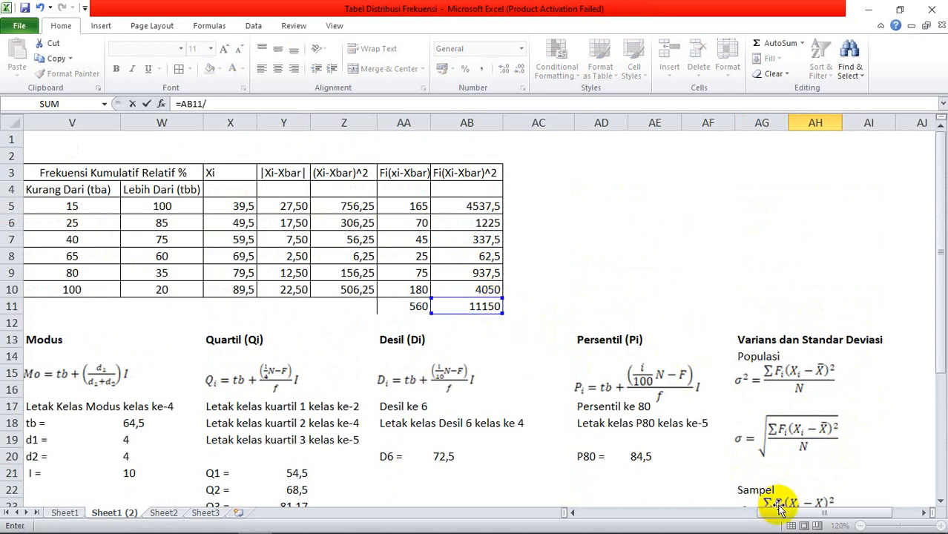
{"action": "left_click_drag", "start_coordinate": [783, 514], "coordinate": [710, 513]}
{"action": "left_click", "coordinate": [184, 304]}
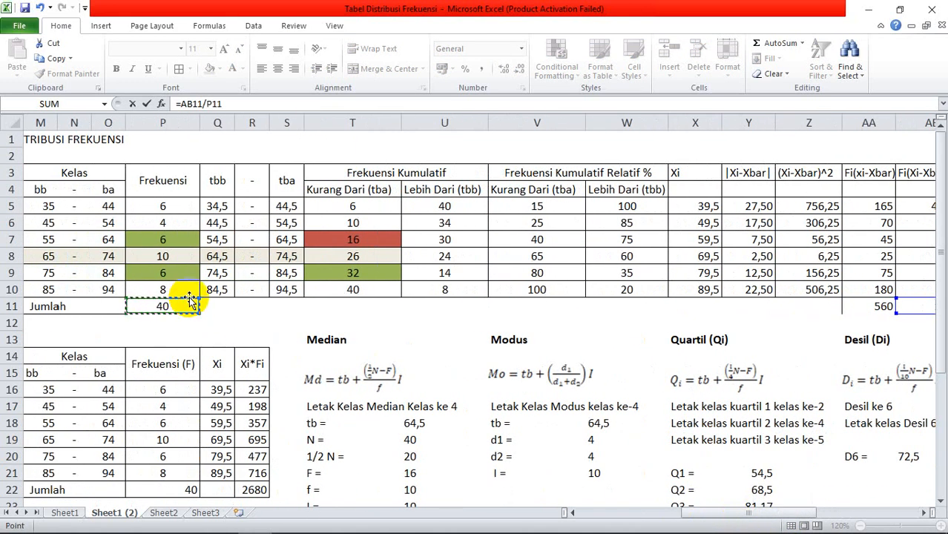
{"action": "key", "text": "Return"}
Step: Enter the label "Sd" in AG31 under the variance label
{"action": "left_click_drag", "start_coordinate": [790, 514], "coordinate": [822, 513]}
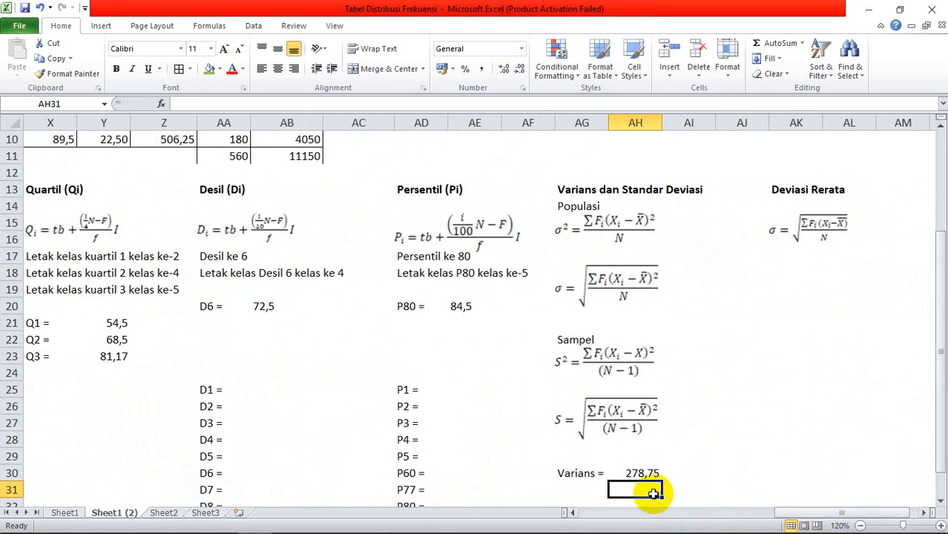
{"action": "left_click", "coordinate": [572, 487]}
{"action": "type", "text": "Sd"}
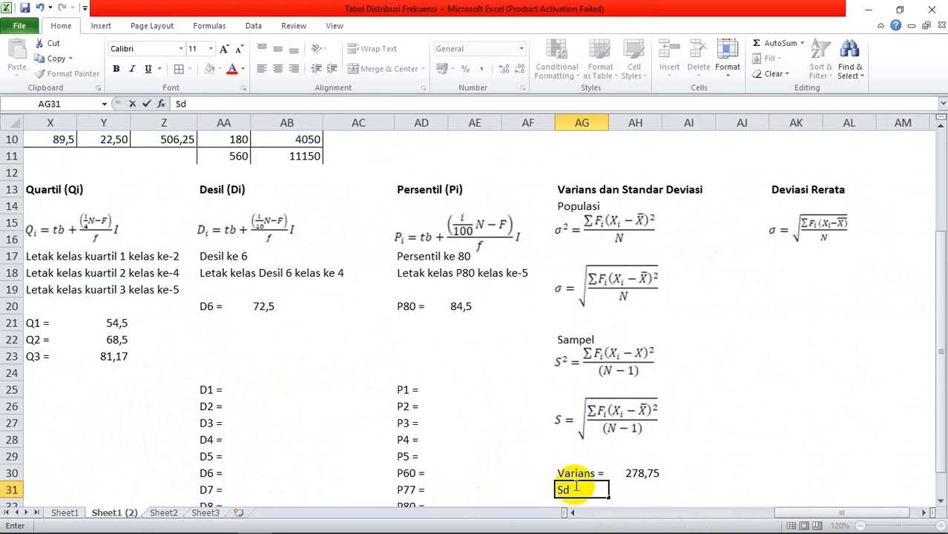
{"action": "key", "text": "Tab"}
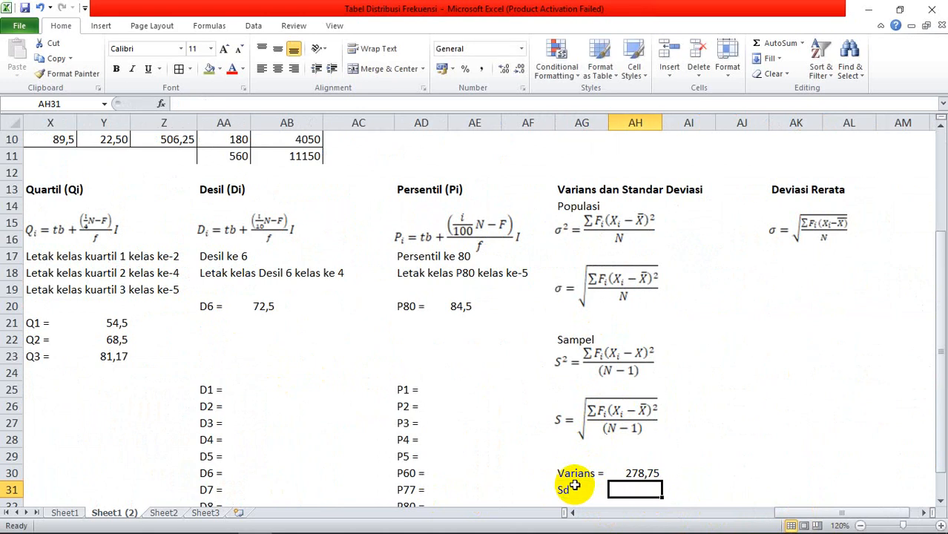
Step: Calculate the population standard deviation in AH31 as the SQRT of the variance in AH30
{"action": "type", "text": "="}
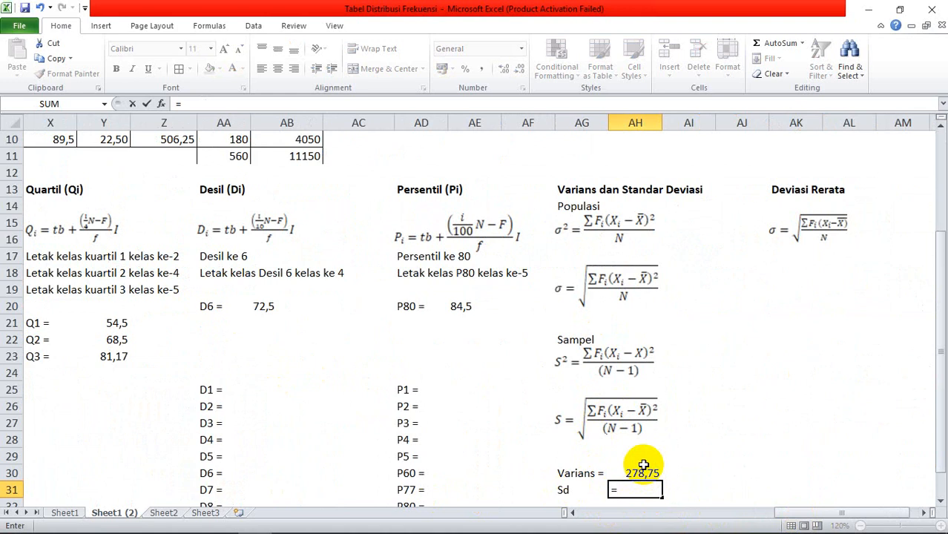
{"action": "type", "text": "sq"}
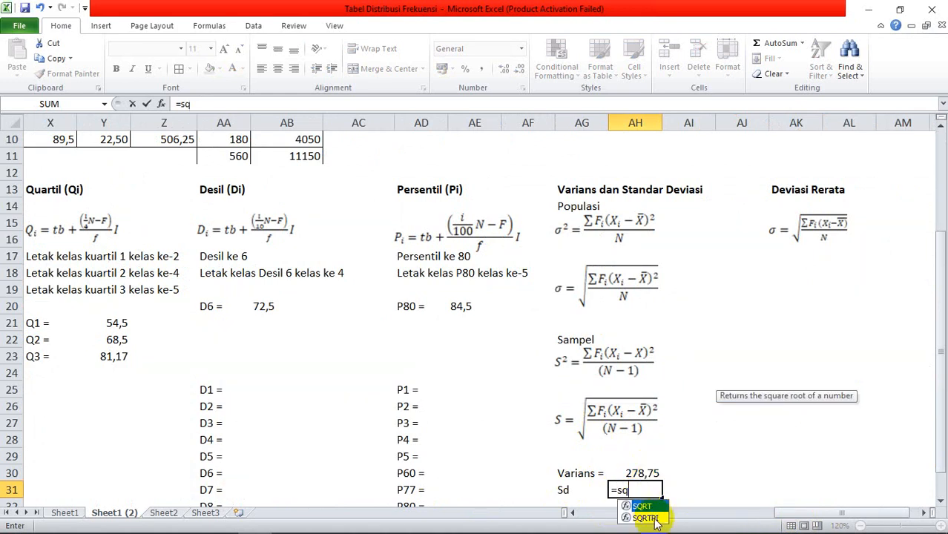
{"action": "type", "text": "r"}
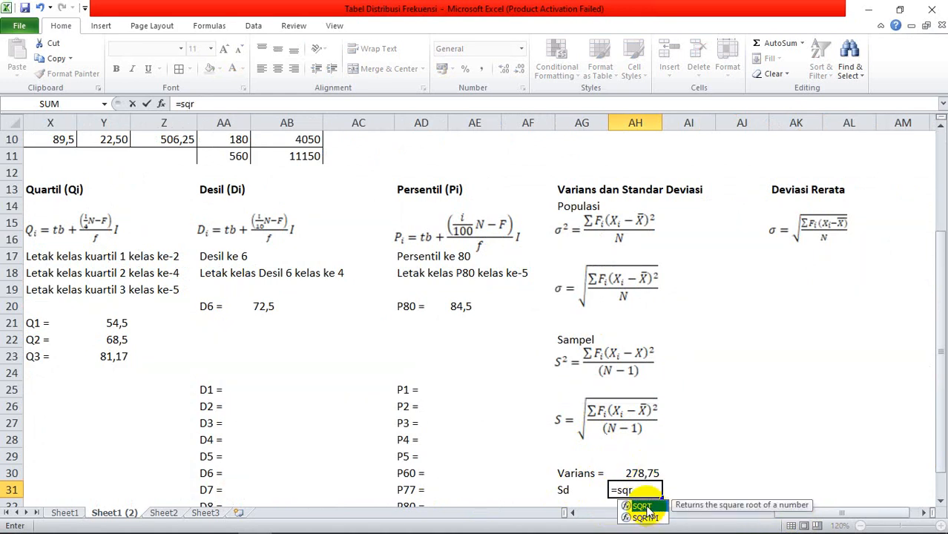
{"action": "double_click", "coordinate": [643, 506]}
{"action": "left_click", "coordinate": [641, 472]}
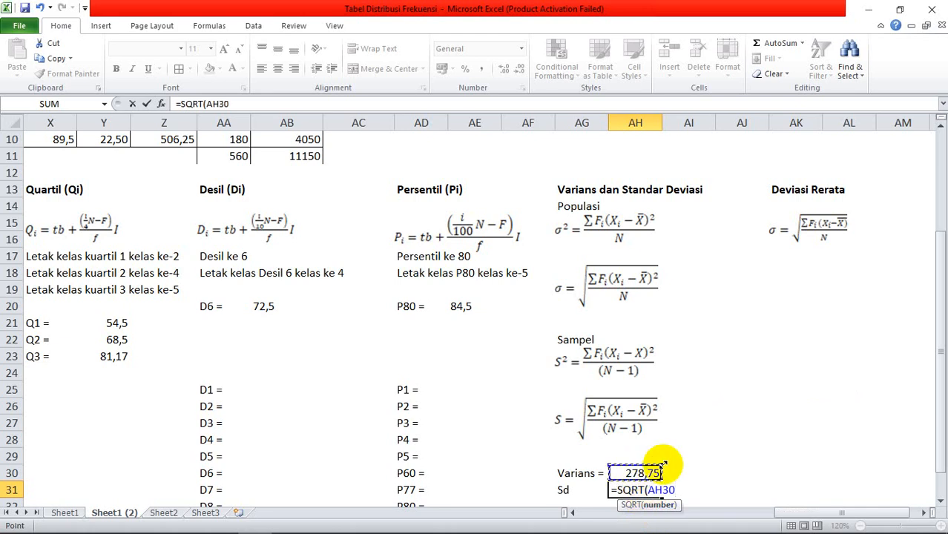
{"action": "key", "text": "Return"}
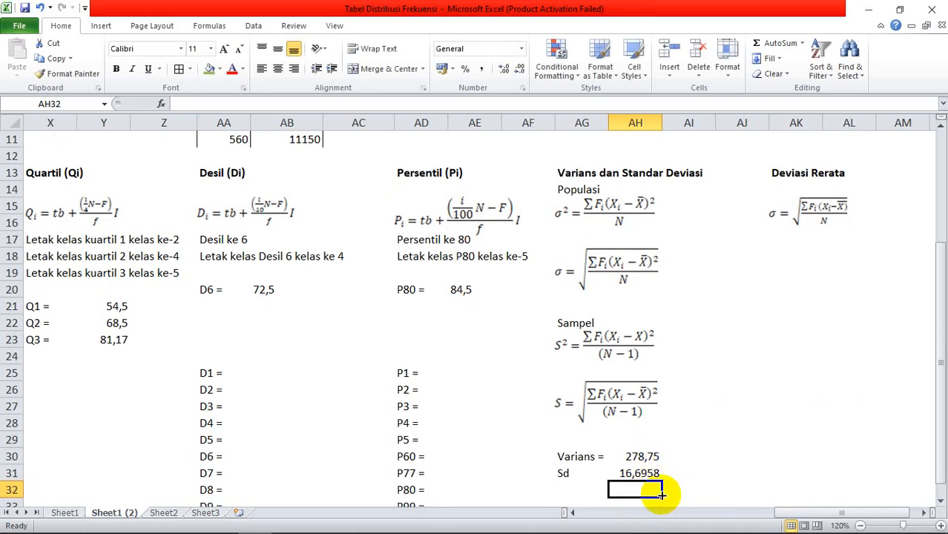
Step: Add the heading "Populasi" in AG29 above the population results and the heading "Sampel" in AG33
{"action": "left_click", "coordinate": [571, 439]}
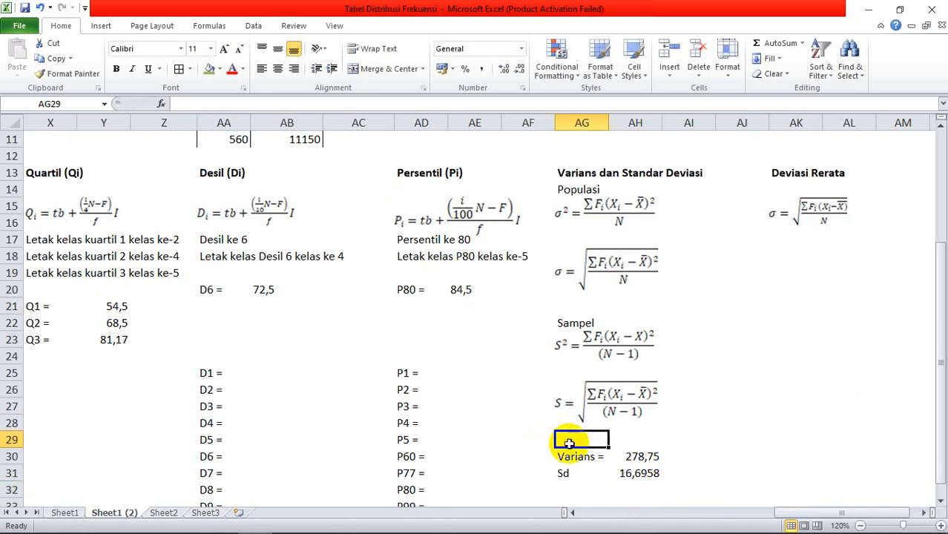
{"action": "type", "text": "Populasi"}
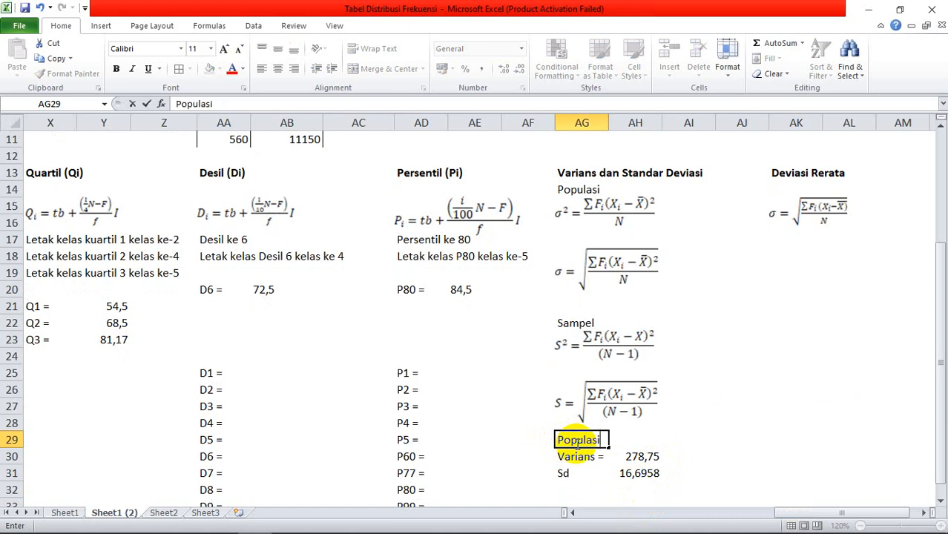
{"action": "scroll", "coordinate": [572, 416], "scroll_direction": "down", "scroll_amount": 1}
{"action": "left_click", "coordinate": [573, 445]}
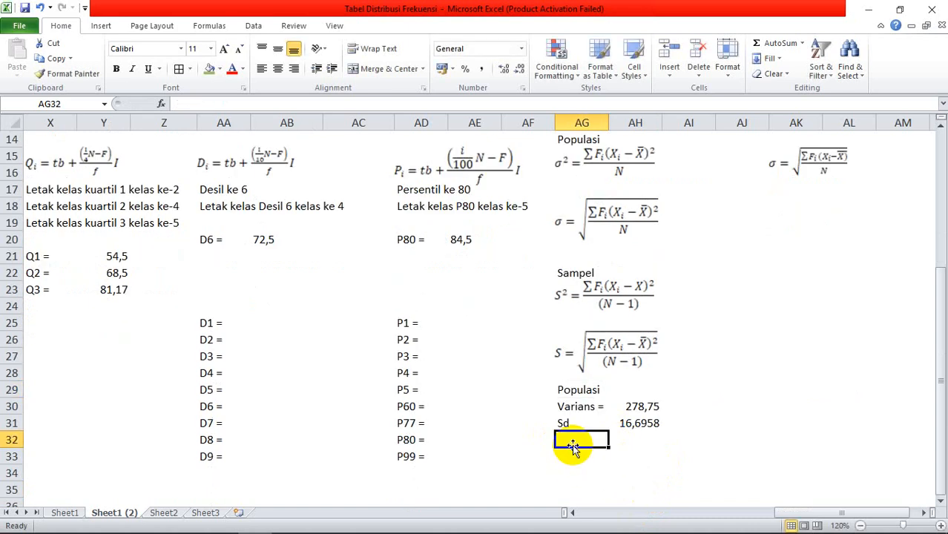
{"action": "left_click", "coordinate": [562, 454]}
{"action": "type", "text": "Sampel"}
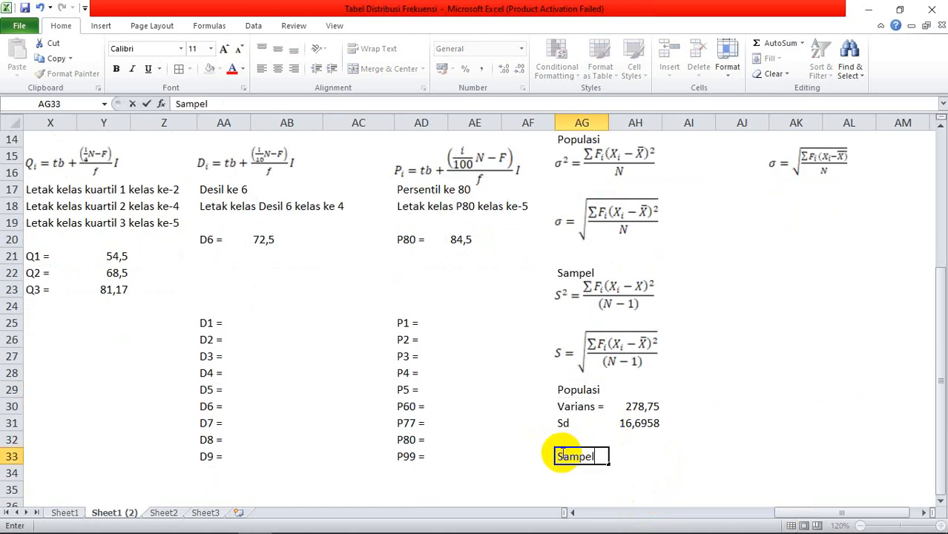
{"action": "key", "text": "Return"}
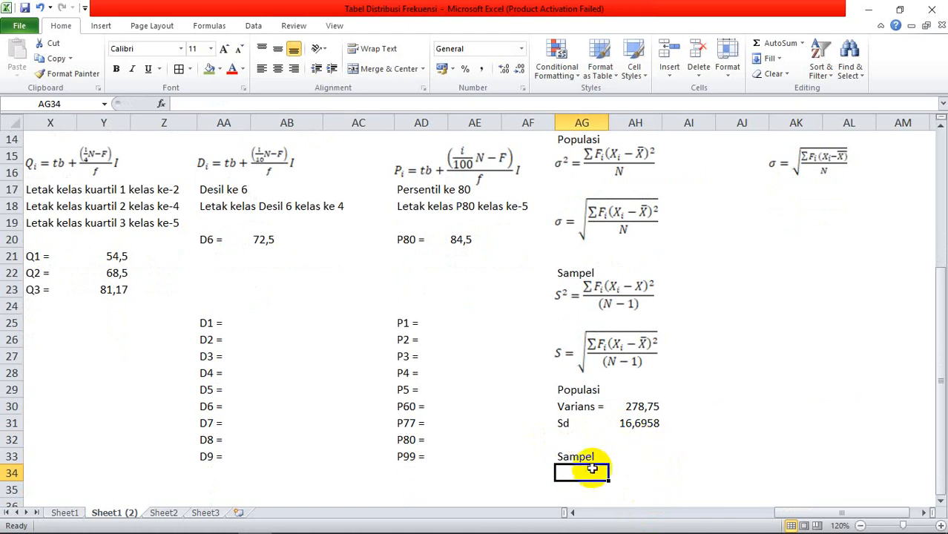
Step: Enter the label "Var =" in AG34 and calculate the sample variance in AH34 as =AB11/(P11-1)
{"action": "type", "text": "Var"}
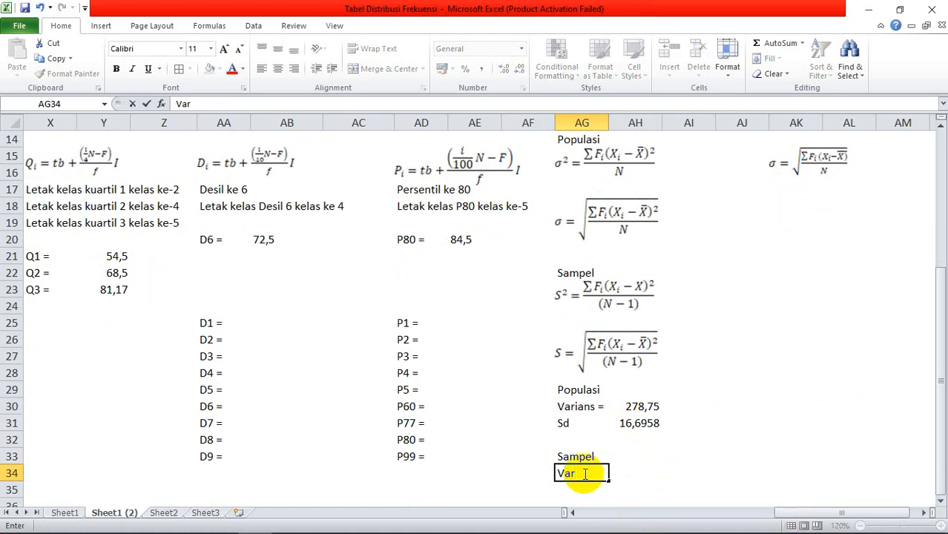
{"action": "type", "text": " ="}
{"action": "left_click", "coordinate": [623, 474]}
{"action": "type", "text": "="}
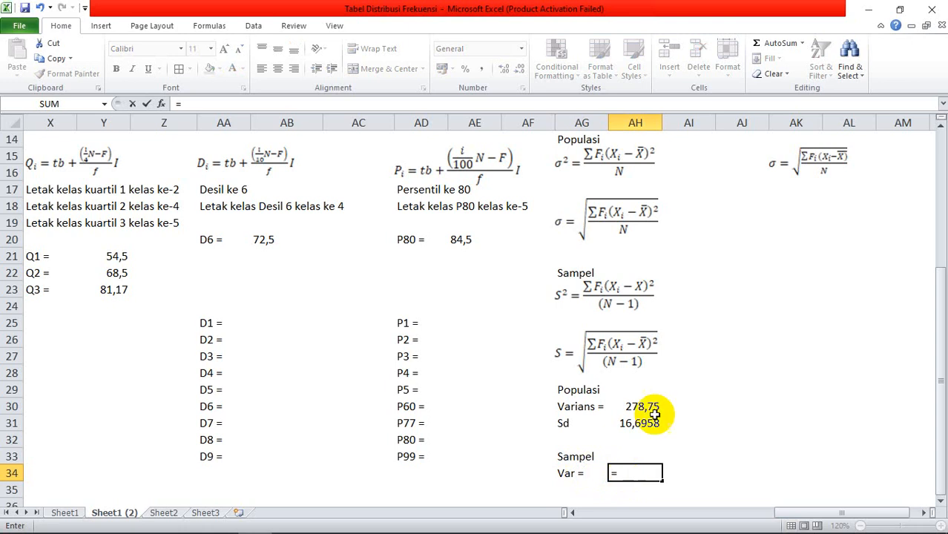
{"action": "scroll", "coordinate": [297, 245], "scroll_direction": "up", "scroll_amount": 4}
{"action": "left_click", "coordinate": [304, 289]}
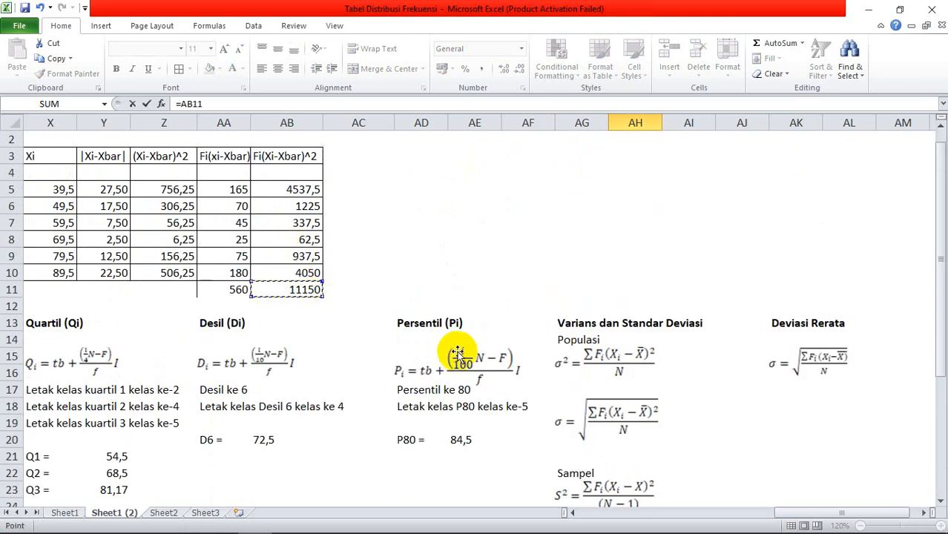
{"action": "type", "text": "/("}
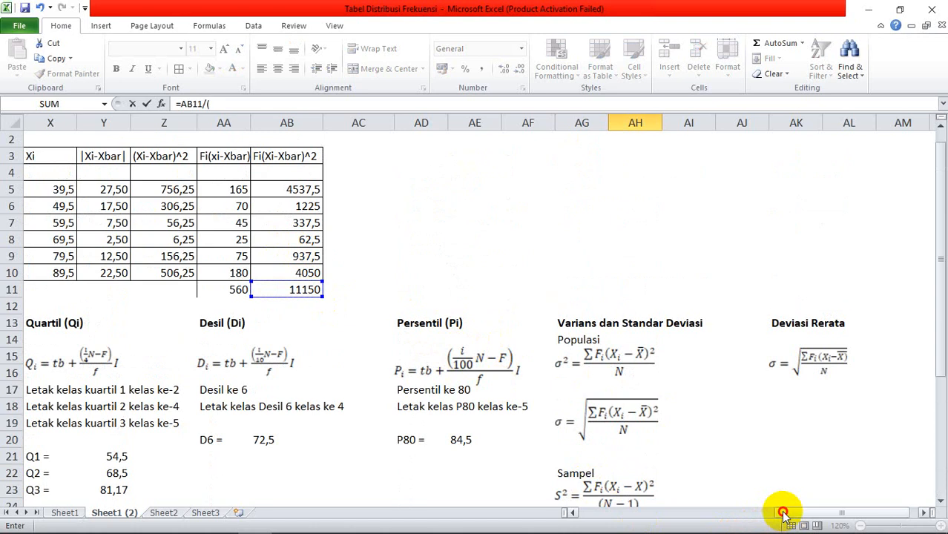
{"action": "left_click_drag", "start_coordinate": [780, 513], "coordinate": [710, 513]}
{"action": "left_click", "coordinate": [74, 287]}
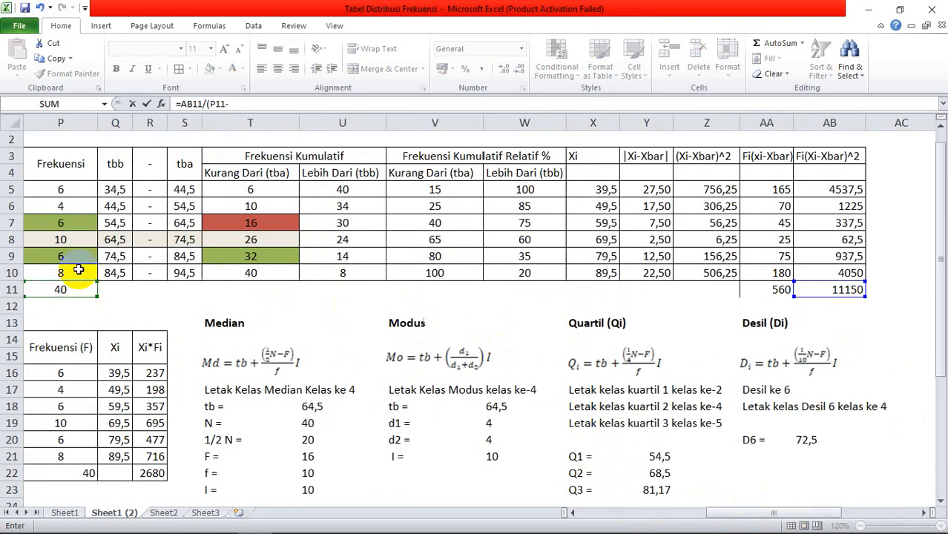
{"action": "type", "text": "-1)"}
{"action": "key", "text": "Return"}
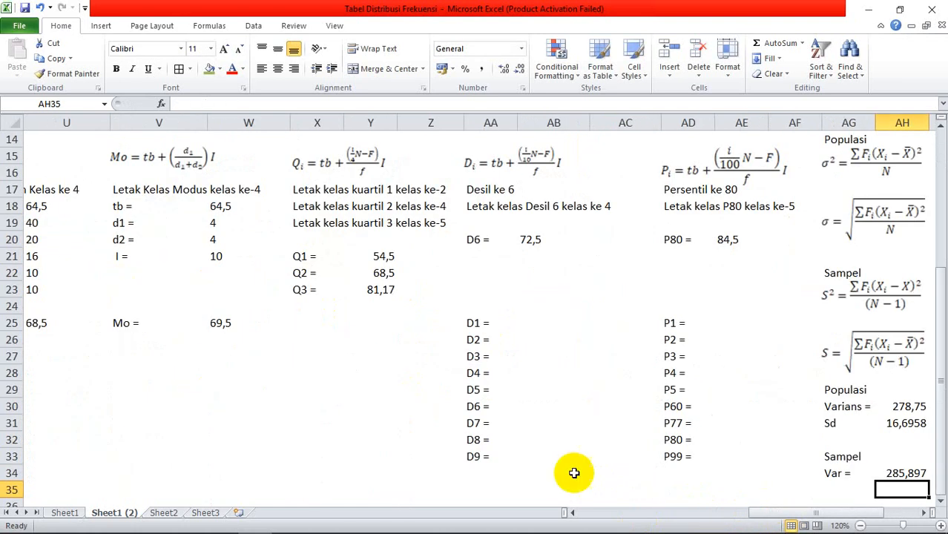
Step: Select the empty cell AG35 directly under the sample variance label
{"action": "left_click_drag", "start_coordinate": [825, 513], "coordinate": [863, 512]}
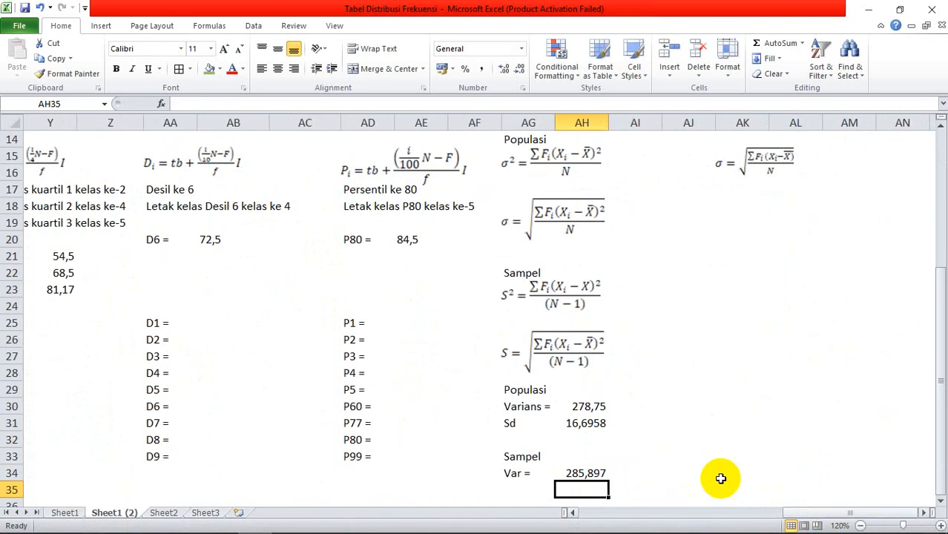
{"action": "left_click", "coordinate": [519, 488]}
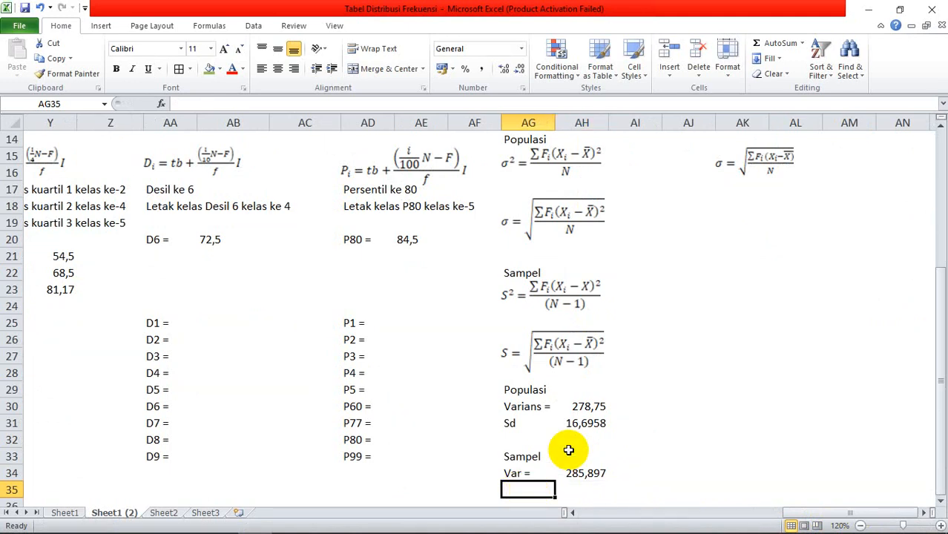